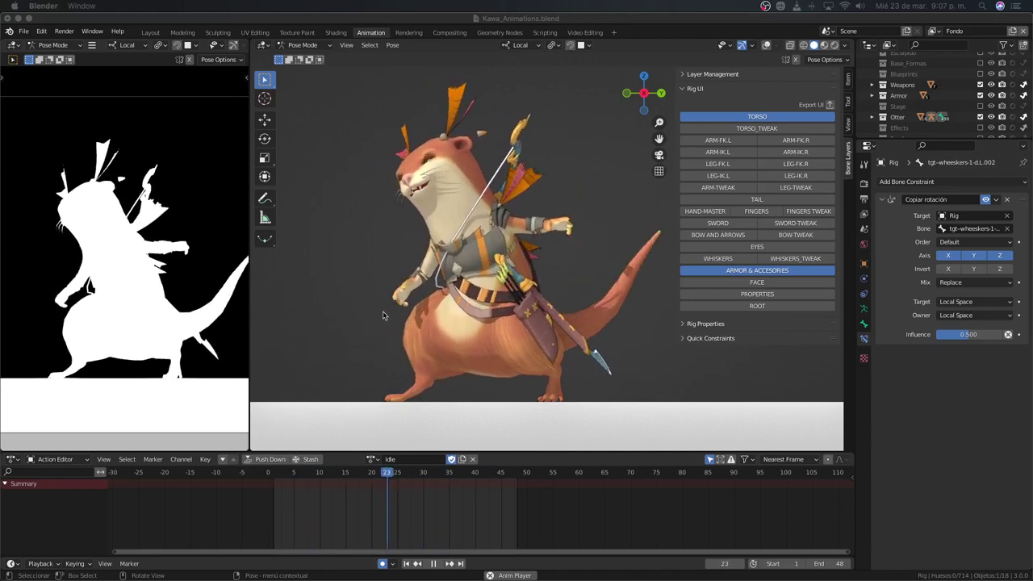
Step: Preview the T_Idle_Sword action on the otter rig
{"action": "left_click", "coordinate": [371, 459]}
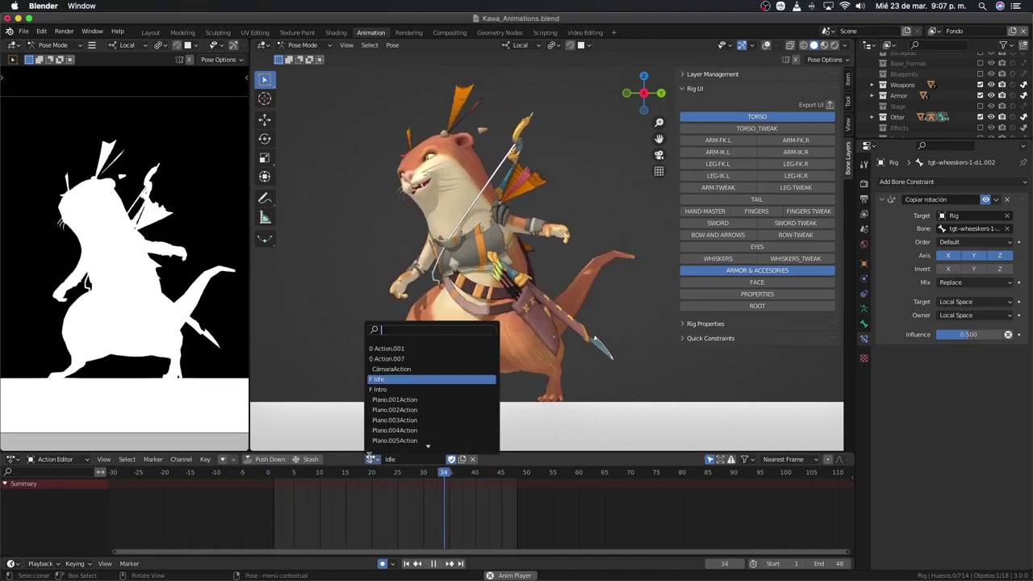
{"action": "scroll", "coordinate": [420, 436], "scroll_direction": "down", "scroll_amount": 5}
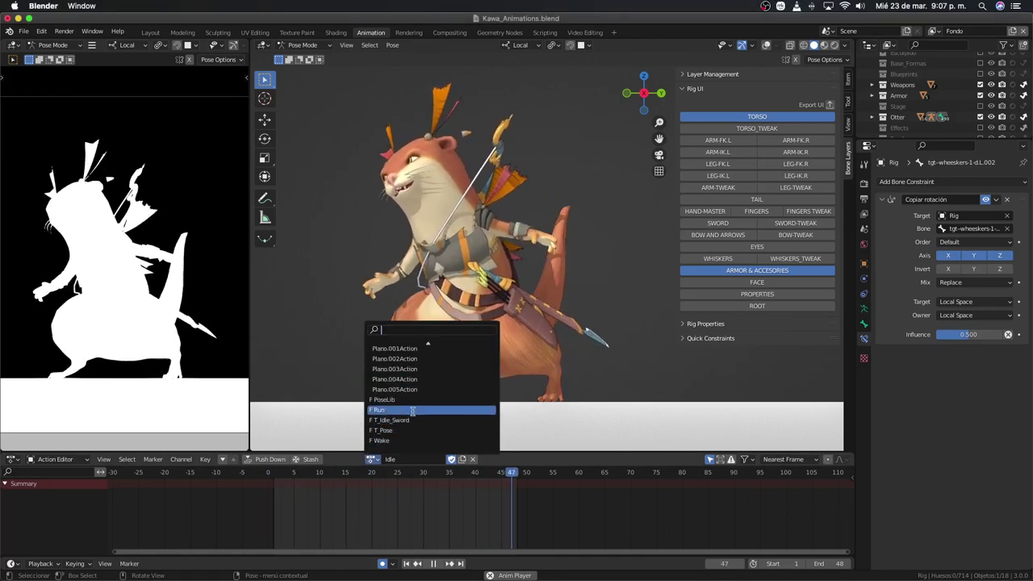
{"action": "left_click", "coordinate": [404, 420]}
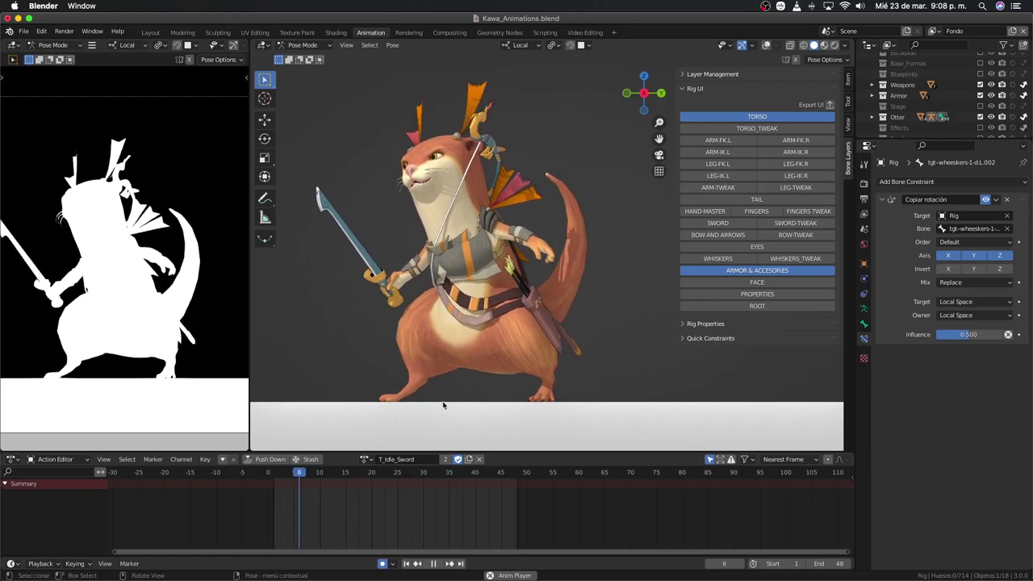
Step: Switch back to the Idle action, scrub to frame 0, then load T_Pose
{"action": "left_click", "coordinate": [367, 459]}
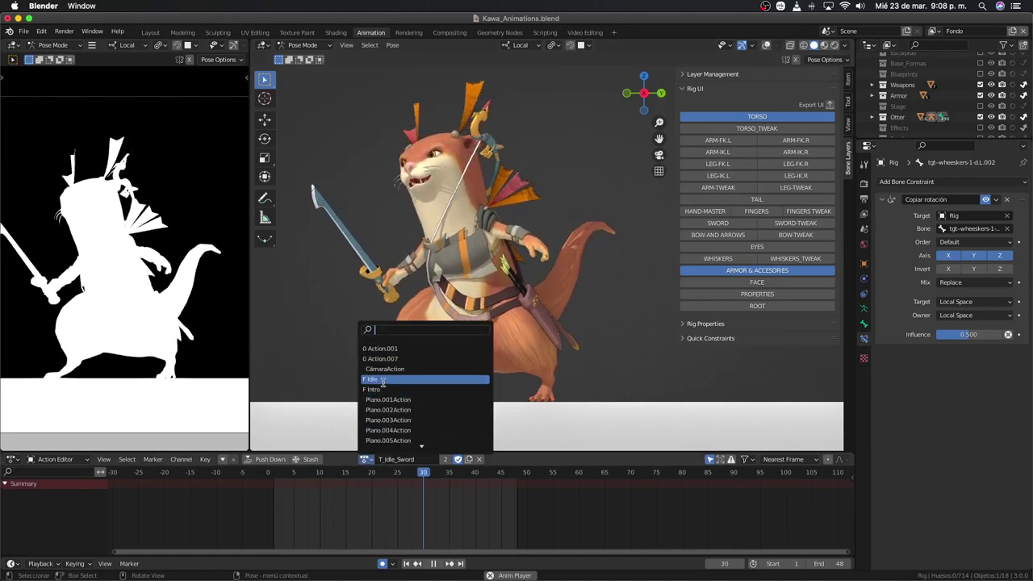
{"action": "left_click", "coordinate": [383, 386]}
{"action": "left_click_drag", "start_coordinate": [297, 468], "coordinate": [268, 472]}
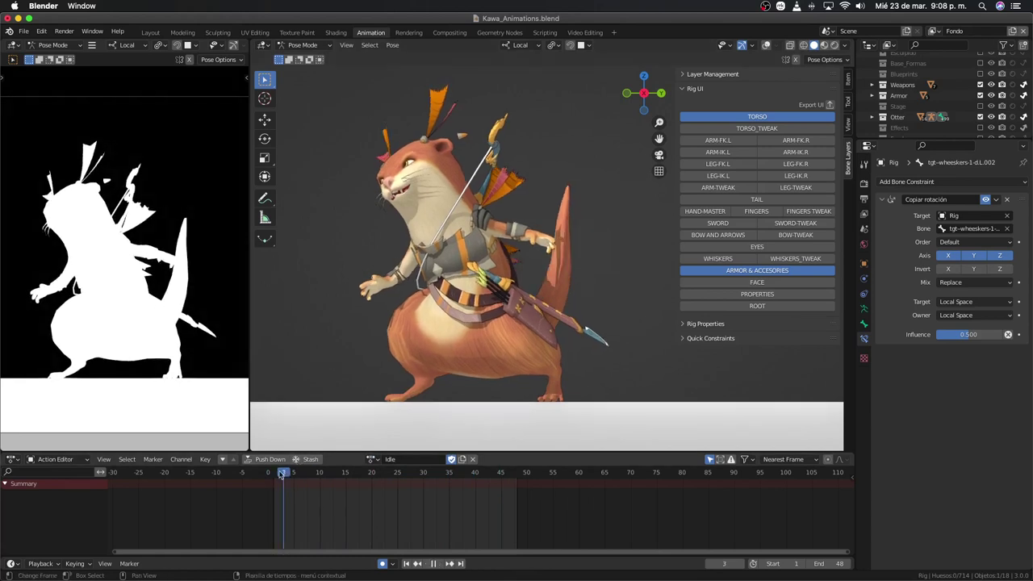
{"action": "left_click", "coordinate": [370, 459]}
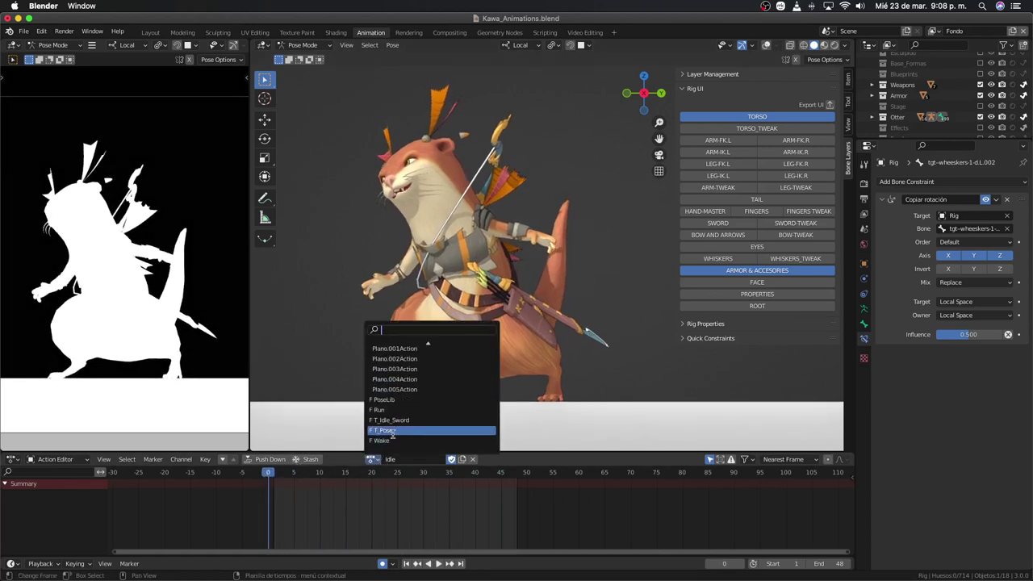
{"action": "left_click", "coordinate": [393, 437]}
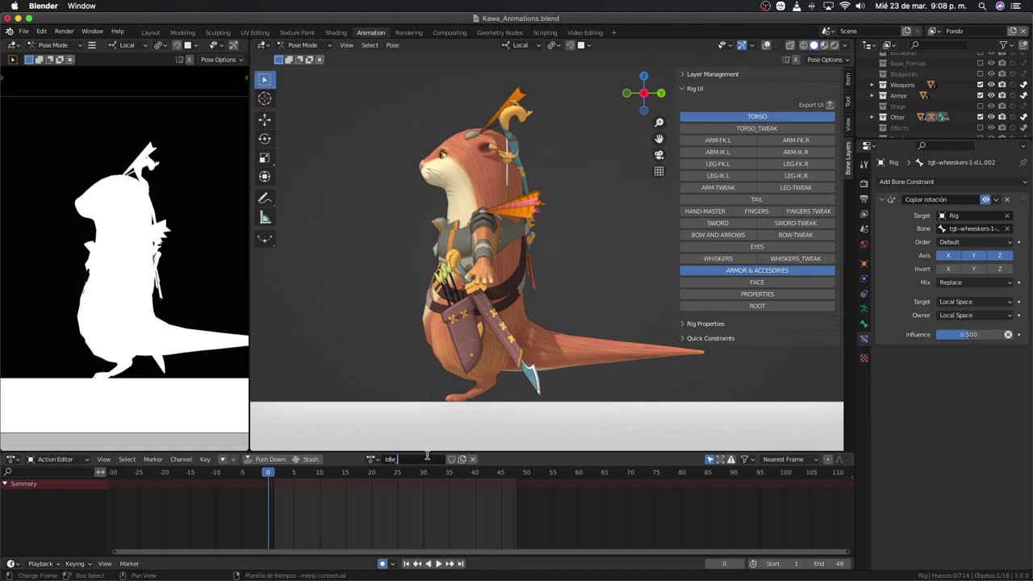
{"action": "type", "text": "_Bow"}
Step: Name the action Idle_Bow and keyframe the Whole Character (Selected Bones Only) at frame 0
{"action": "key", "text": "Return"}
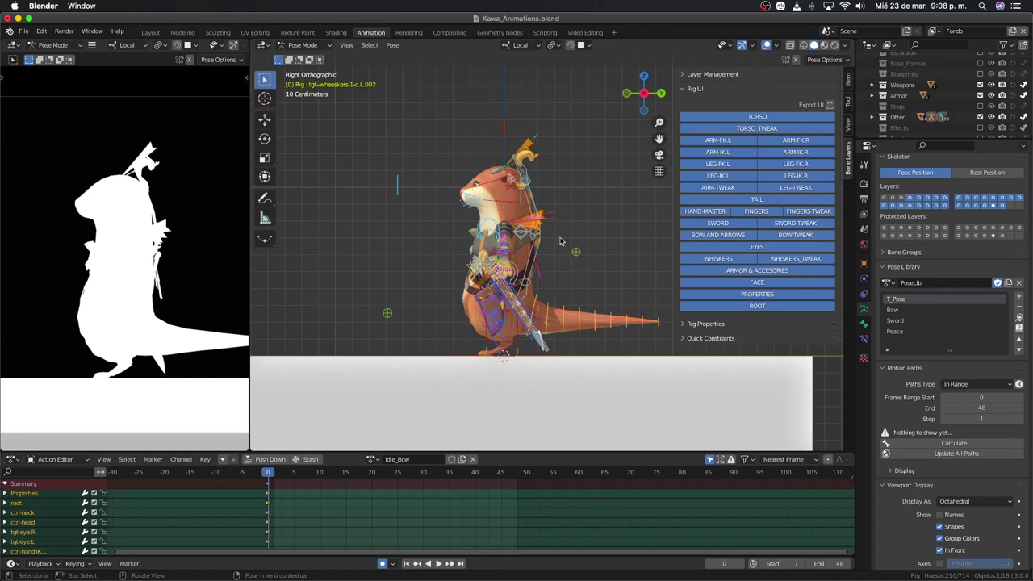
{"action": "middle_click_drag", "start_coordinate": [492, 211], "coordinate": [585, 233]}
{"action": "middle_click_drag", "start_coordinate": [632, 236], "coordinate": [535, 226]}
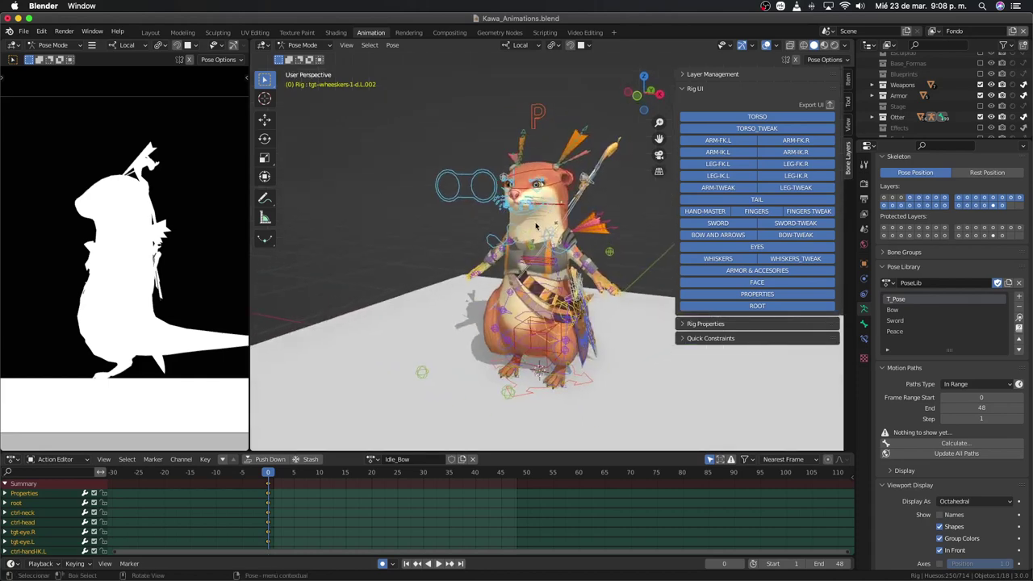
{"action": "key", "text": "i"}
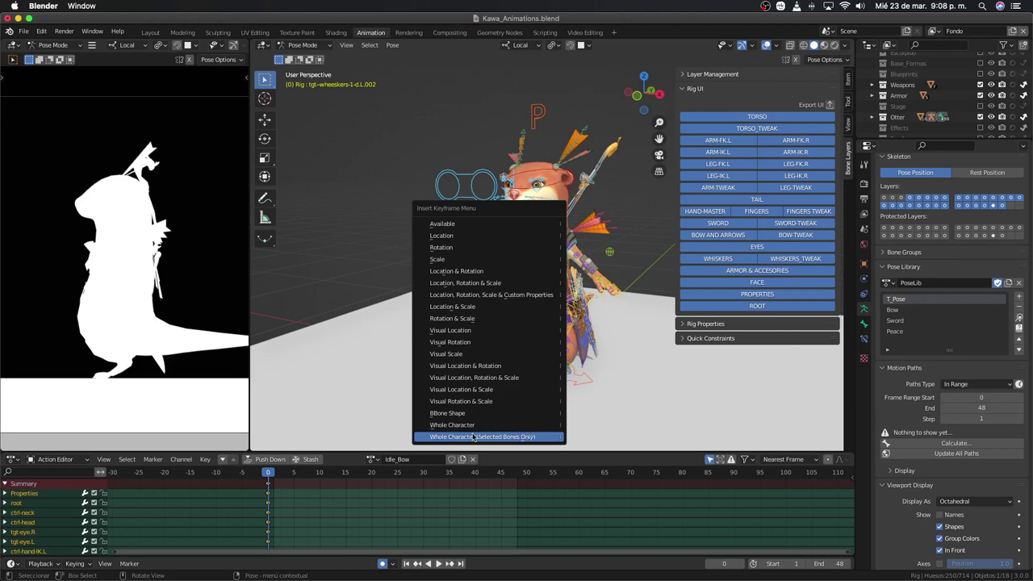
{"action": "left_click", "coordinate": [473, 437]}
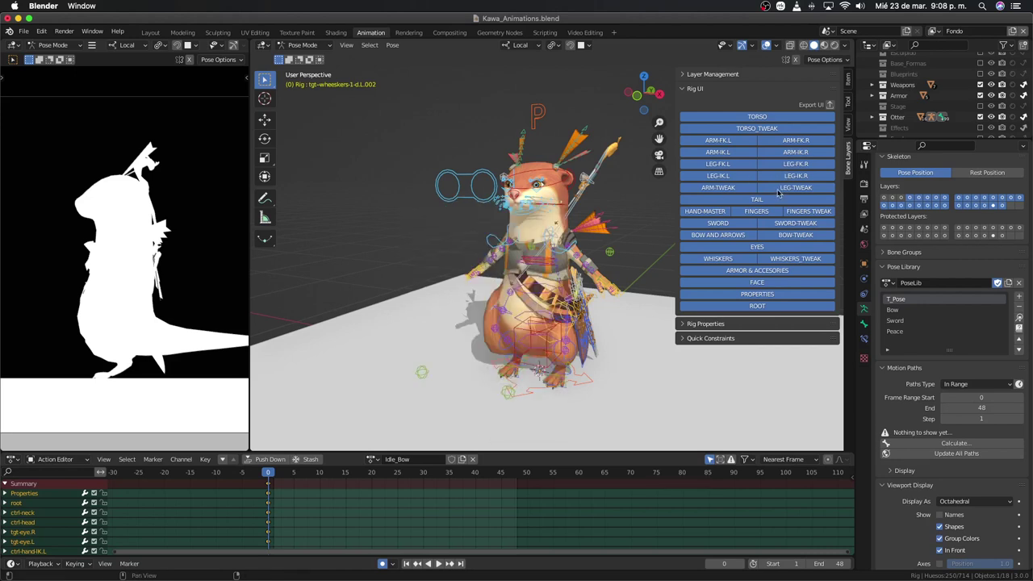
Step: Check the saved actions list, then select the ctrl_bow bone
{"action": "middle_click_drag", "start_coordinate": [522, 225], "coordinate": [439, 303]}
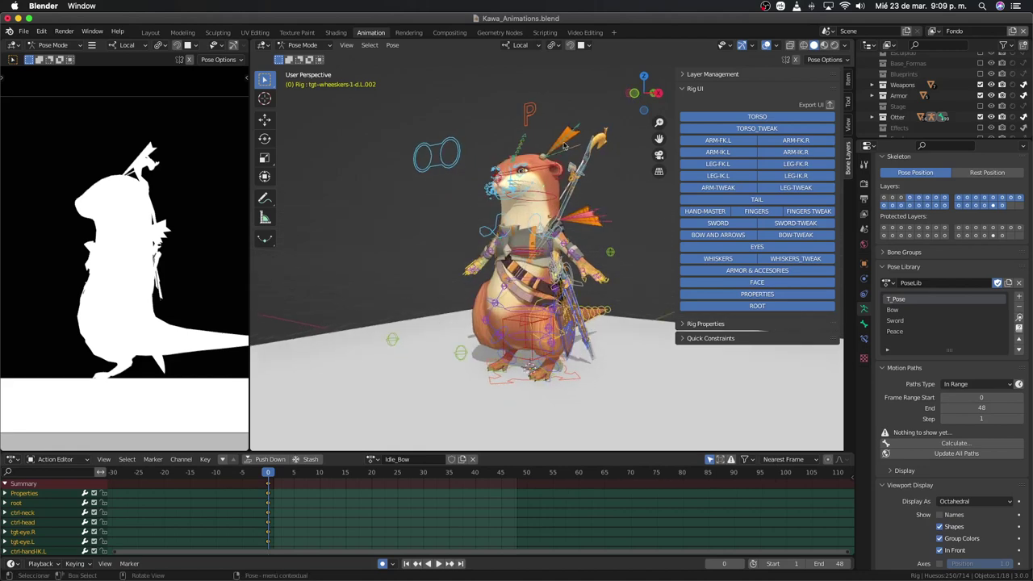
{"action": "mouse_move", "coordinate": [607, 182]}
{"action": "middle_mouse_down"}
{"action": "mouse_move", "coordinate": [386, 218]}
{"action": "mouse_move", "coordinate": [355, 242]}
{"action": "middle_mouse_up"}
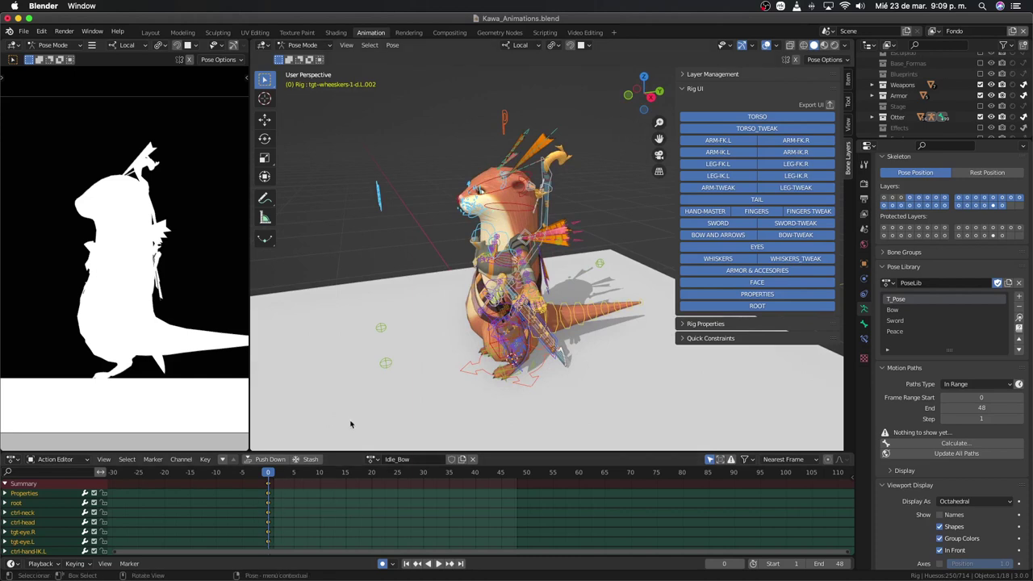
{"action": "left_click", "coordinate": [373, 461]}
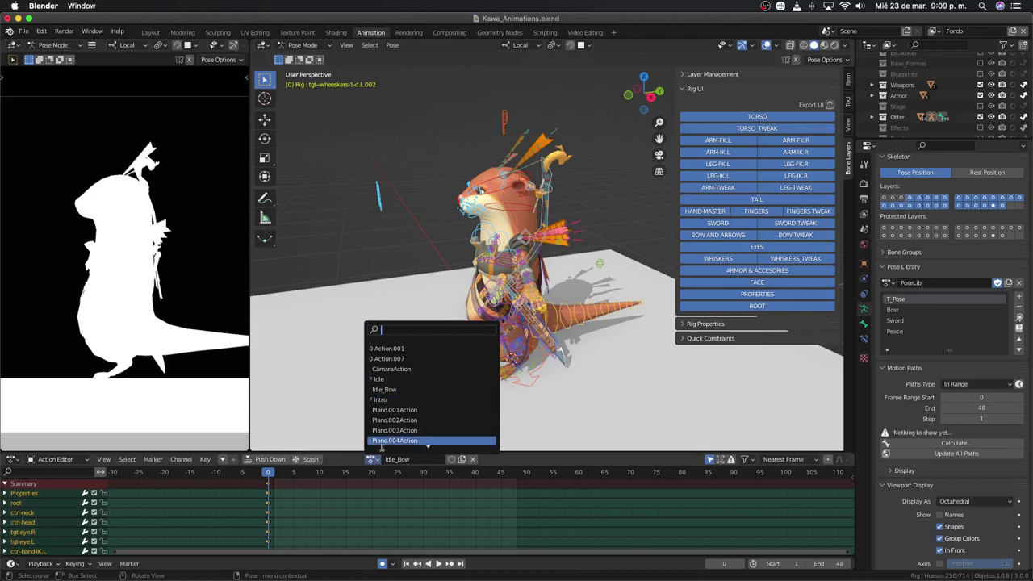
{"action": "left_click", "coordinate": [423, 161]}
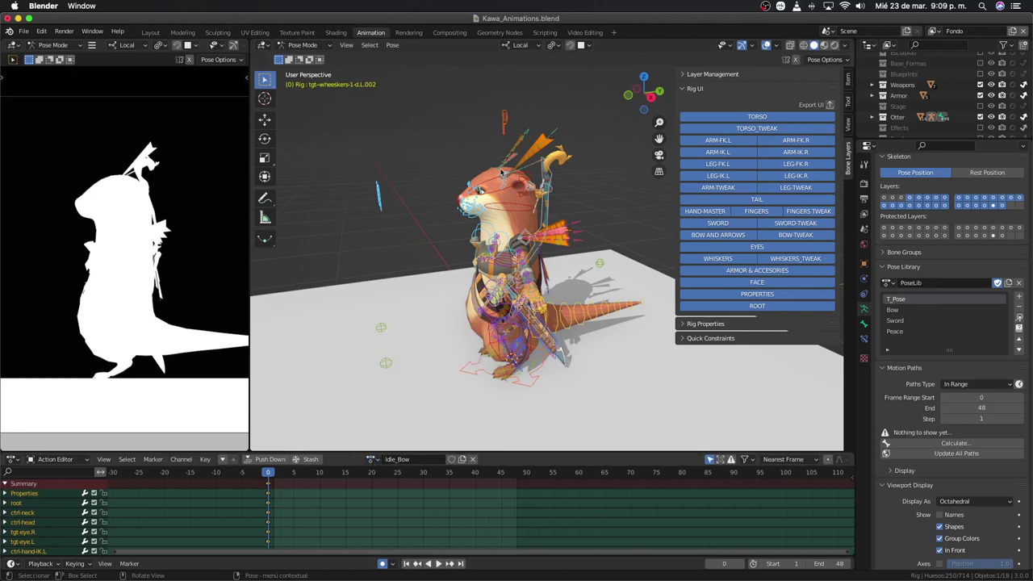
{"action": "middle_click_drag", "start_coordinate": [501, 171], "coordinate": [547, 186]}
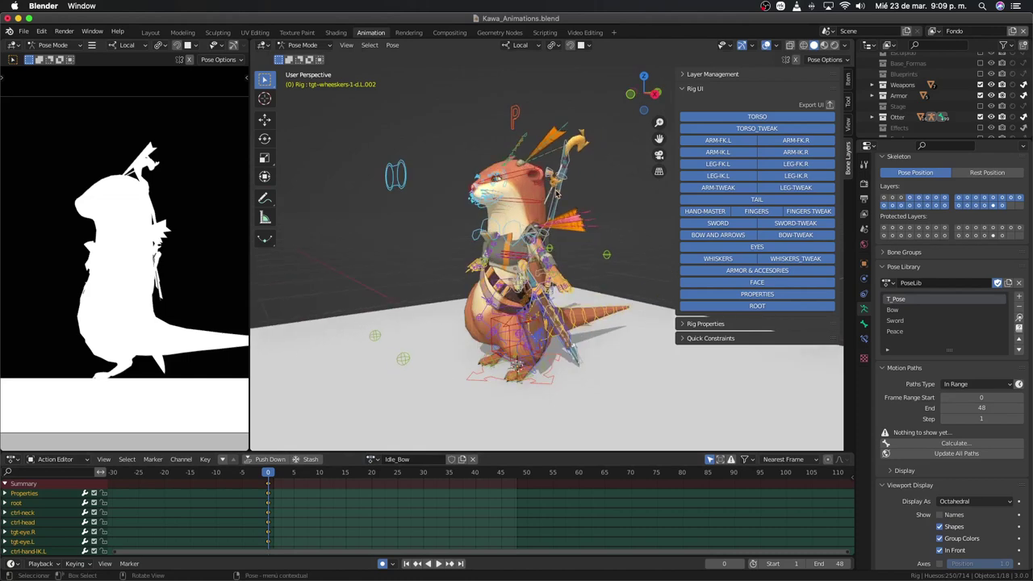
{"action": "left_click", "coordinate": [556, 192]}
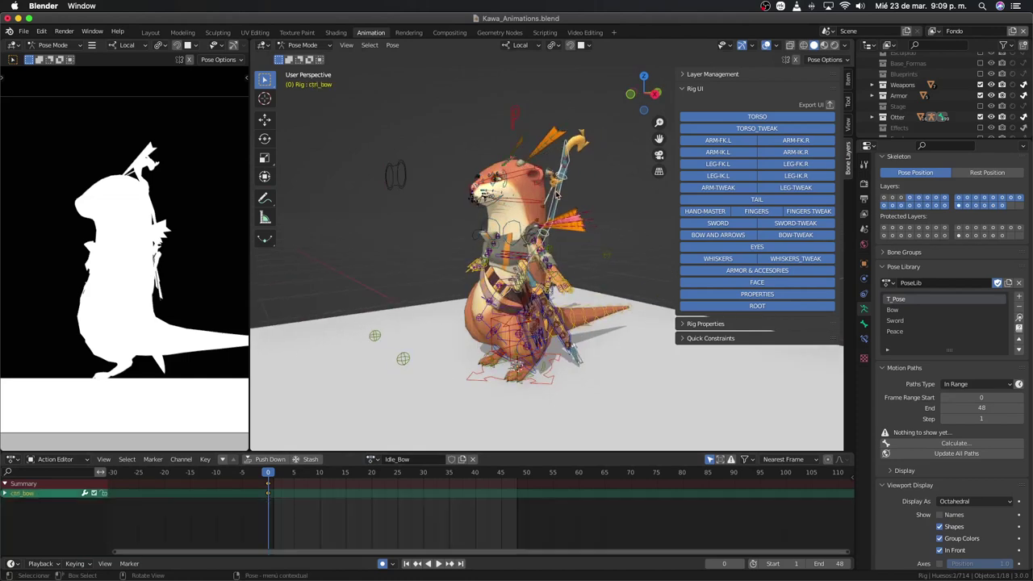
Step: Set the Properties bone's Bow_Parent to 1 so the bow lies horizontally
{"action": "left_click", "coordinate": [515, 121]}
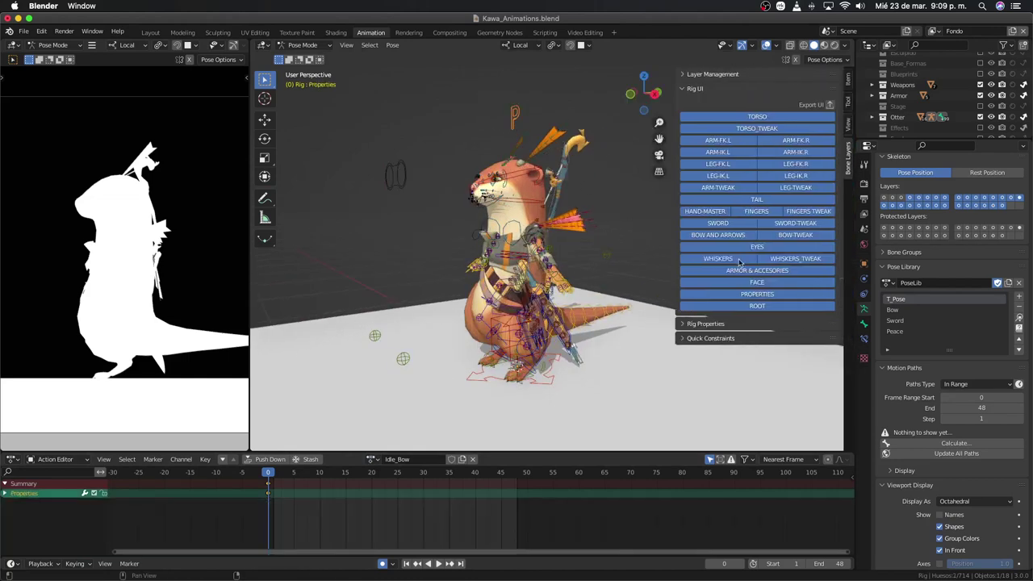
{"action": "left_click", "coordinate": [847, 81]}
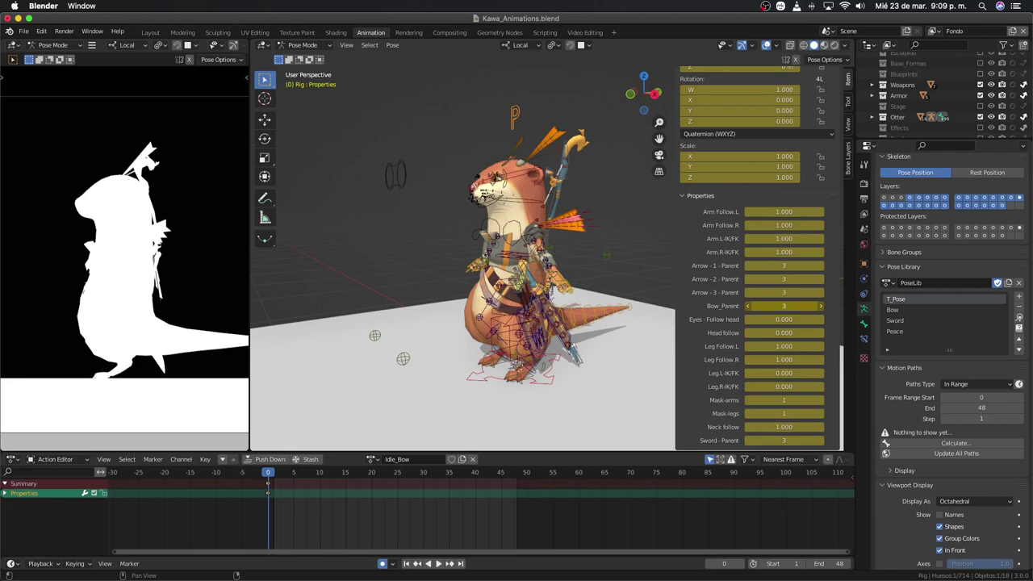
{"action": "left_click_drag", "start_coordinate": [782, 305], "coordinate": [762, 306]}
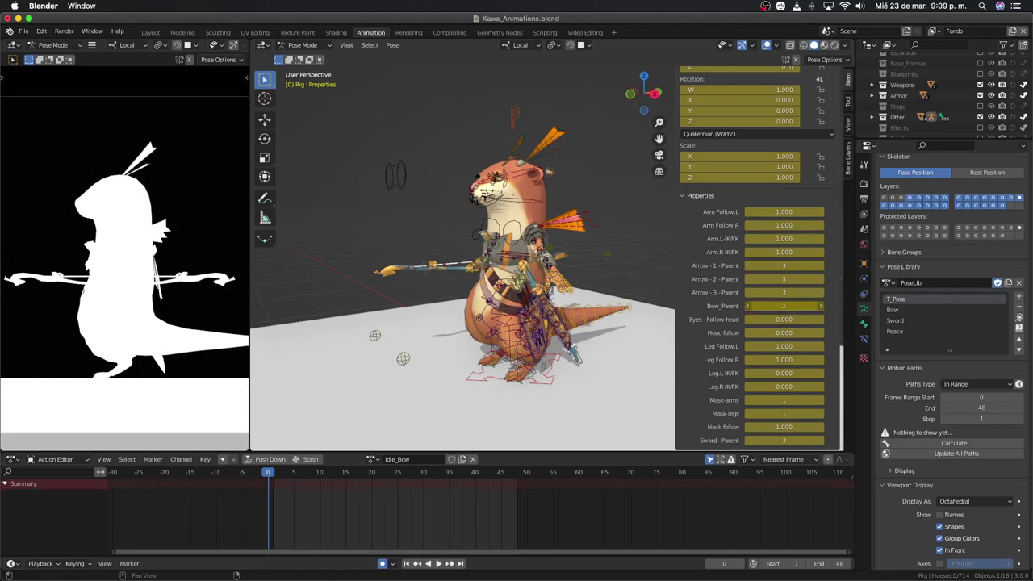
{"action": "mouse_move", "coordinate": [793, 310]}
{"action": "left_mouse_down"}
{"action": "mouse_move", "coordinate": [758, 306]}
{"action": "mouse_move", "coordinate": [788, 307]}
{"action": "left_mouse_up"}
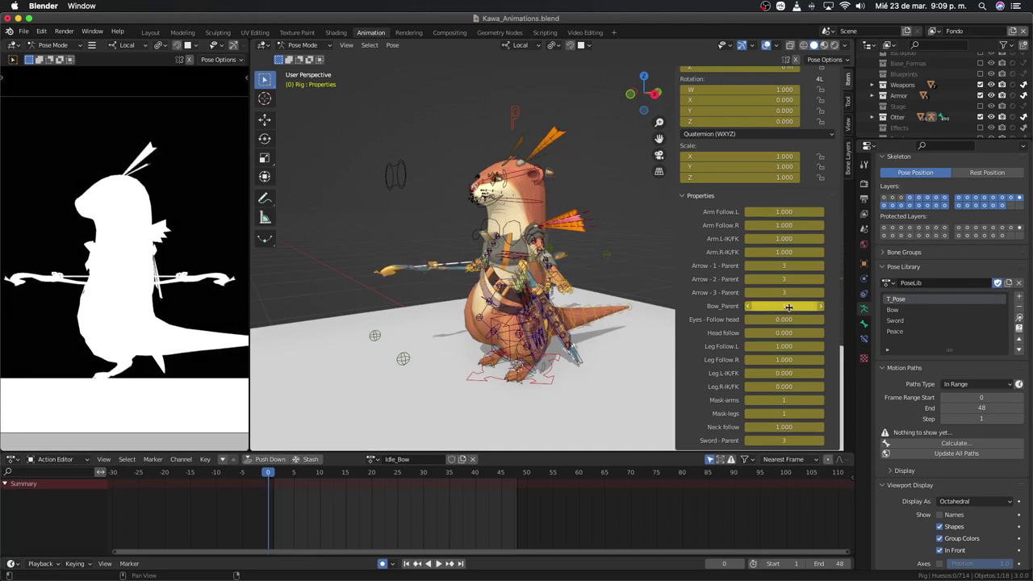
{"action": "left_click_drag", "start_coordinate": [782, 305], "coordinate": [772, 307]}
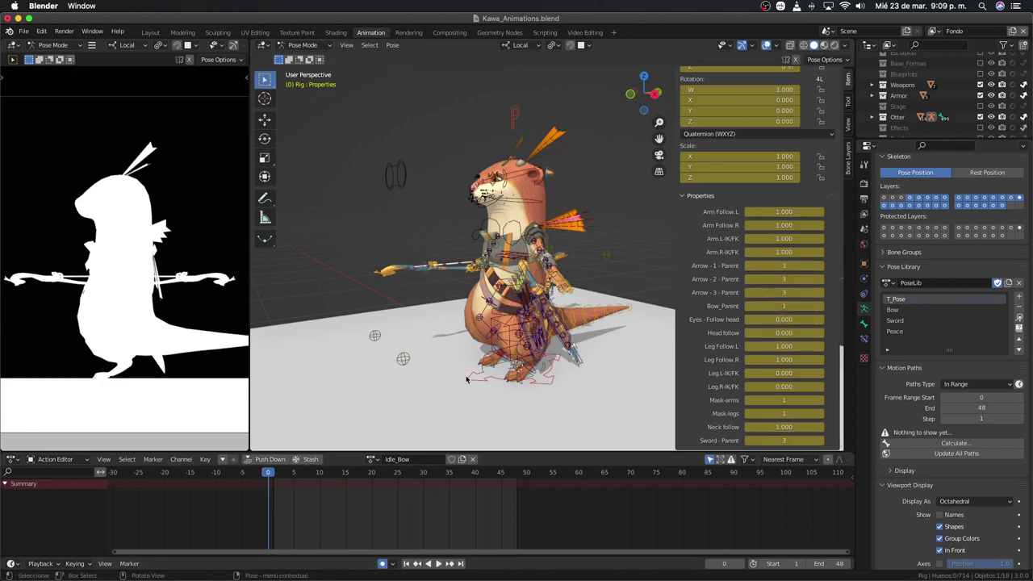
Step: Hide every Rig UI bone layer except TORSO
{"action": "middle_click_drag", "start_coordinate": [491, 361], "coordinate": [581, 347]}
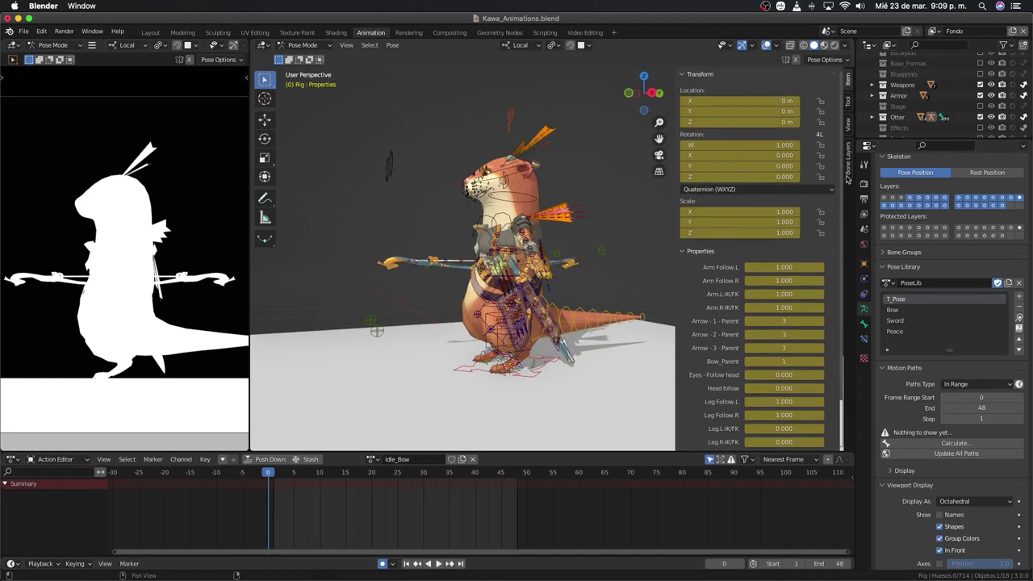
{"action": "left_click", "coordinate": [847, 158]}
{"action": "left_click_drag", "start_coordinate": [732, 134], "coordinate": [805, 194]}
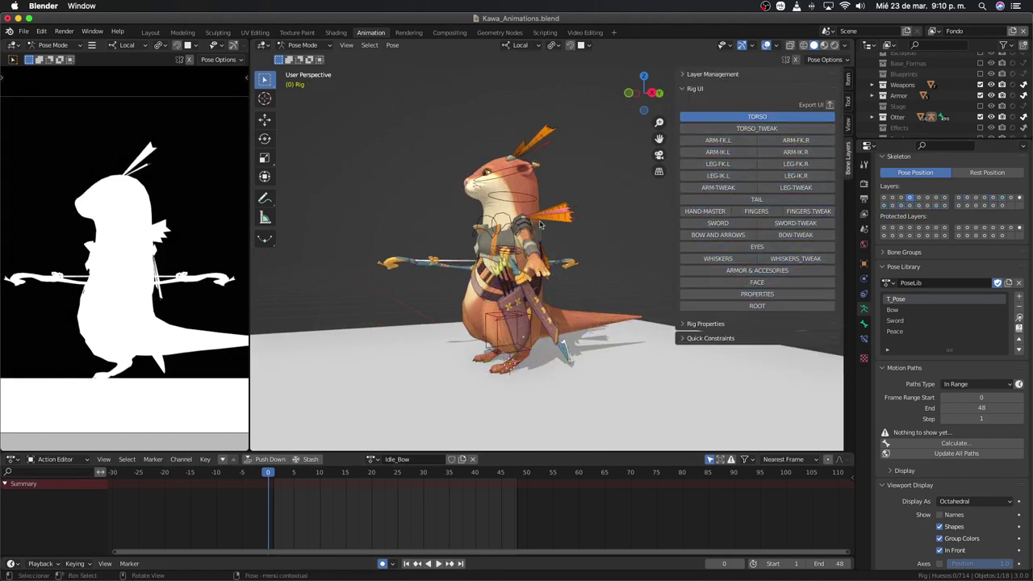
Step: Rotate the torso control slightly from the Right Ortho view
{"action": "key", "text": "KP_3"}
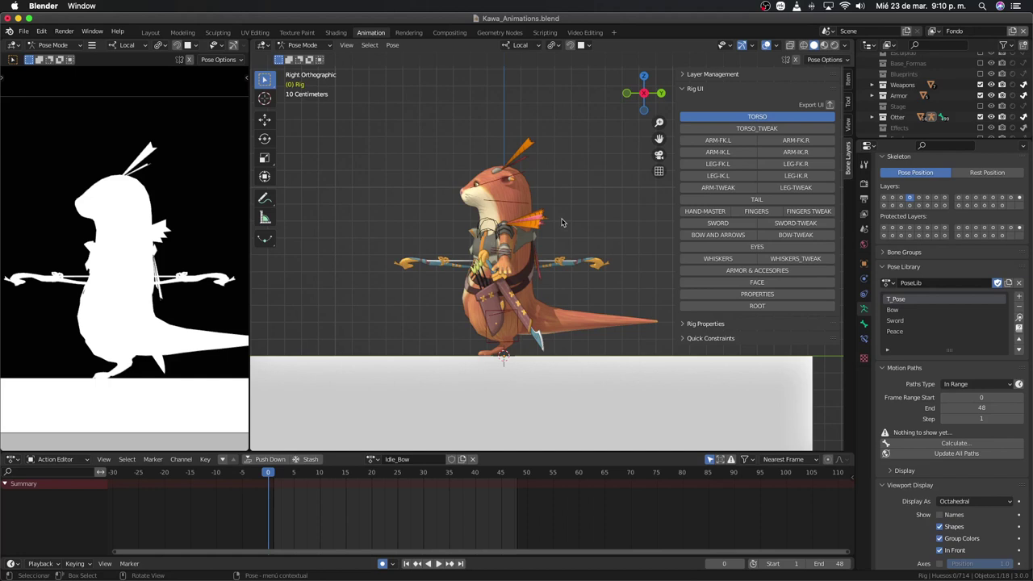
{"action": "middle_click_drag", "start_coordinate": [572, 228], "coordinate": [593, 305]}
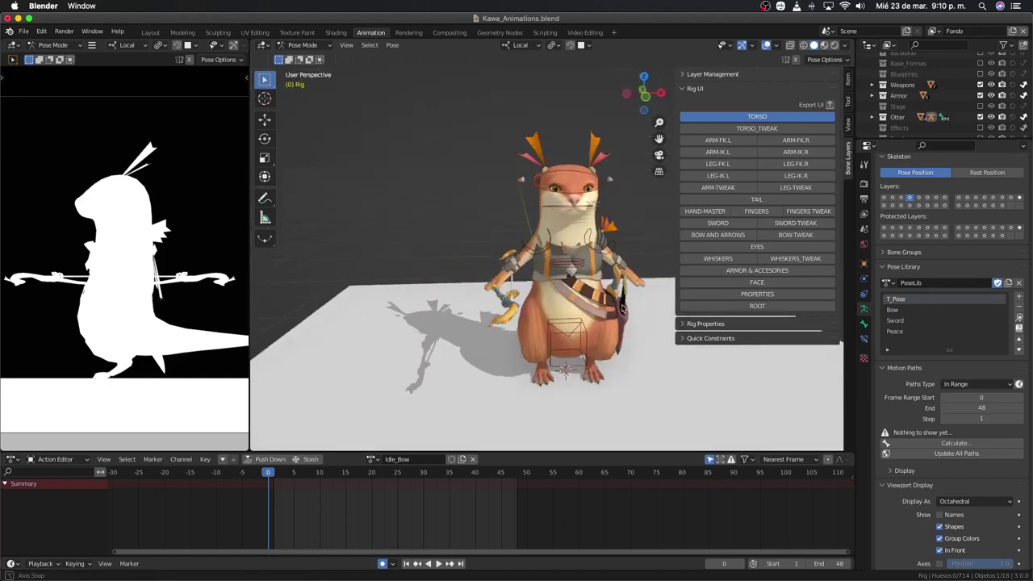
{"action": "key", "text": "KP_3"}
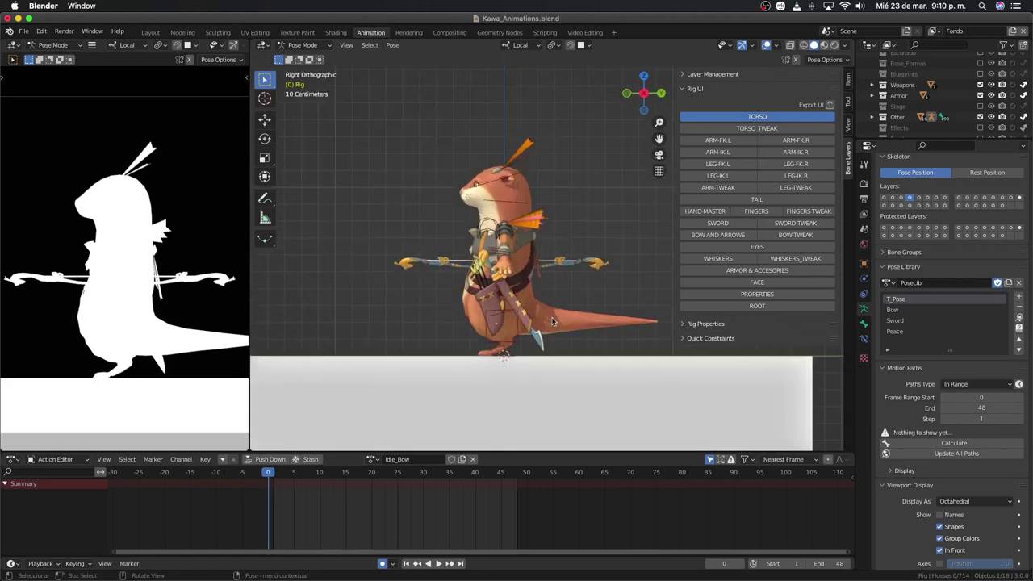
{"action": "scroll", "coordinate": [496, 291], "scroll_direction": "up", "scroll_amount": 3}
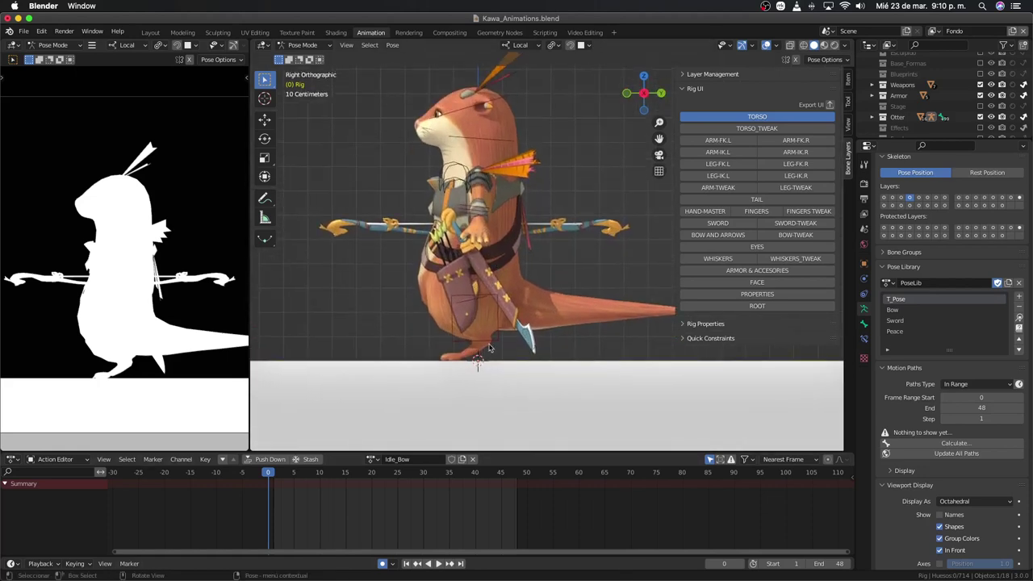
{"action": "left_click", "coordinate": [488, 349]}
{"action": "key", "text": "r"}
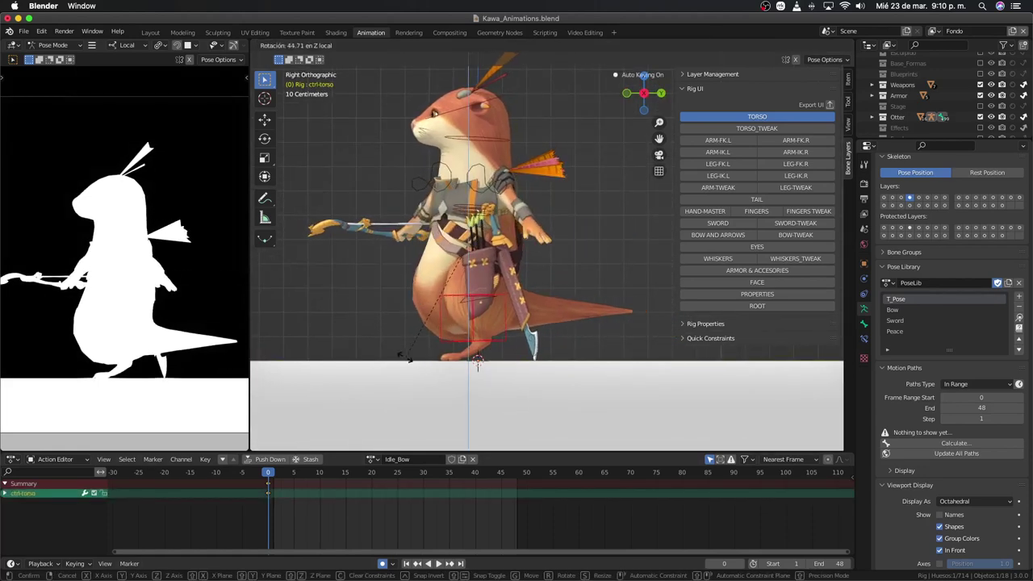
{"action": "left_click", "coordinate": [406, 369]}
{"action": "middle_click_drag", "start_coordinate": [476, 360], "coordinate": [525, 347]}
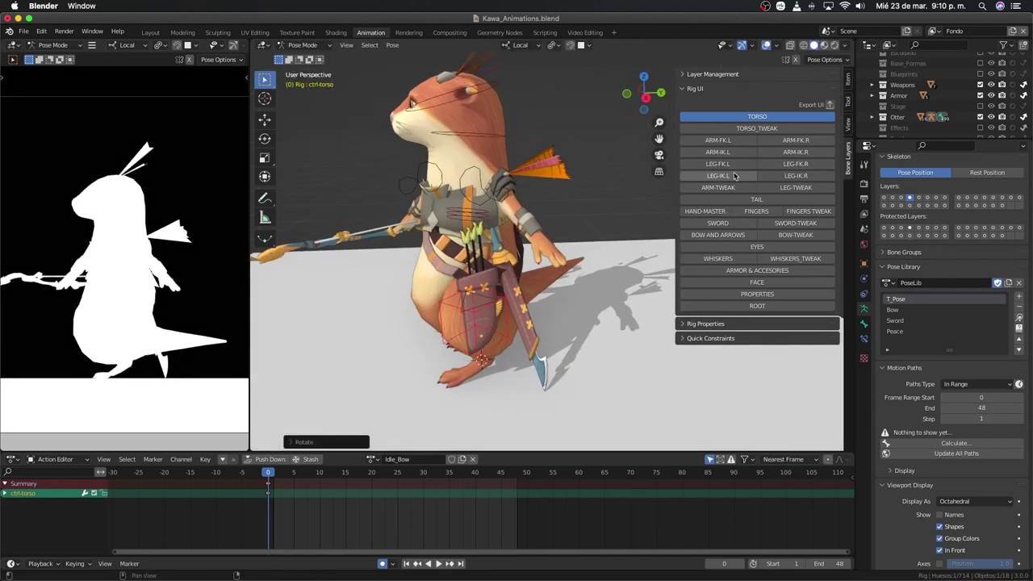
Step: Show both LEG-IK layers and move the left foot IK control
{"action": "left_click", "coordinate": [737, 176]}
{"action": "left_click", "coordinate": [779, 176]}
{"action": "left_click", "coordinate": [473, 392]}
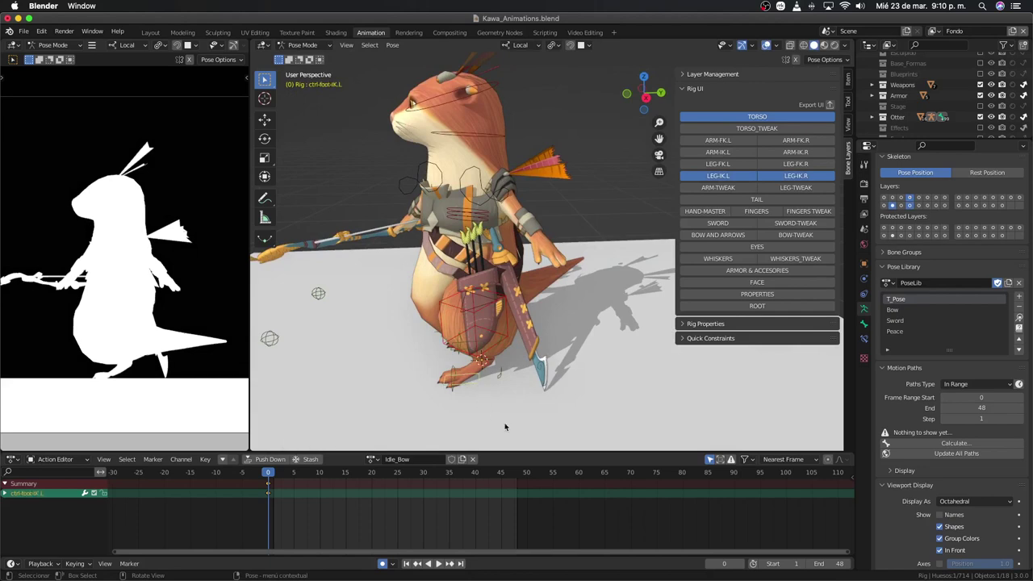
{"action": "key", "text": "g"}
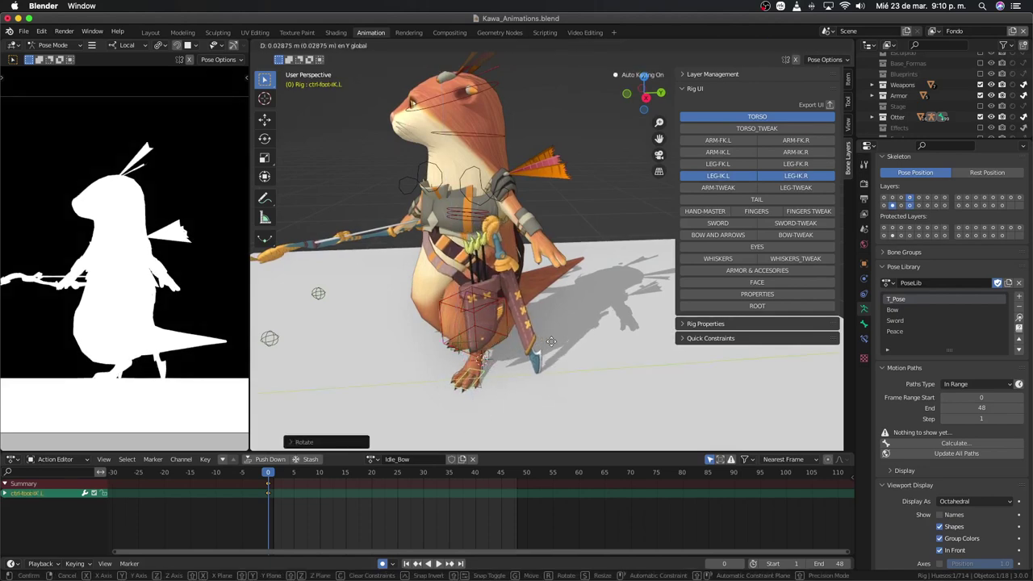
{"action": "left_click", "coordinate": [601, 355]}
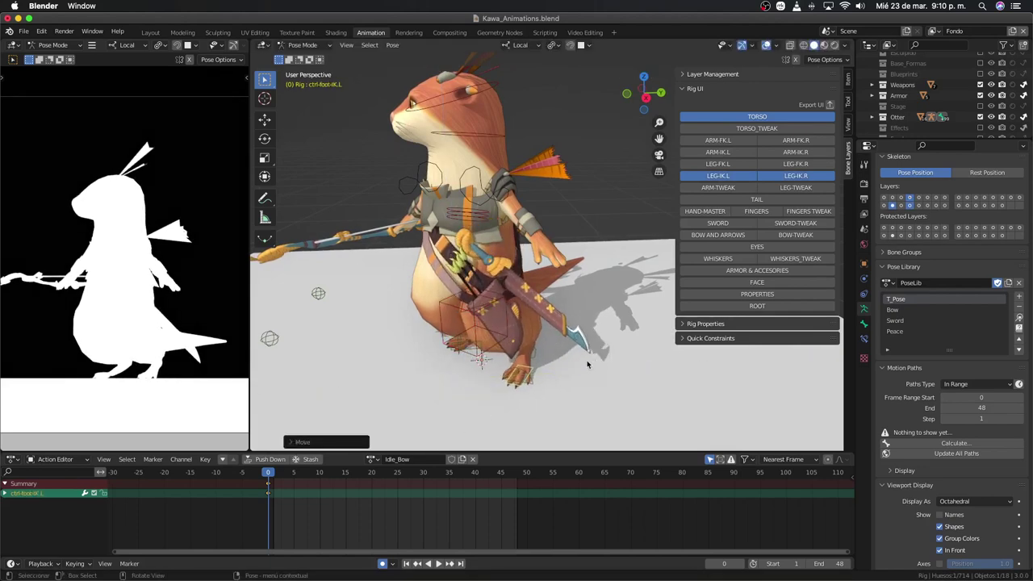
{"action": "key", "text": "KP_7"}
{"action": "mouse_move", "coordinate": [562, 393]}
{"action": "middle_mouse_down"}
{"action": "mouse_move", "coordinate": [491, 277]}
{"action": "mouse_move", "coordinate": [571, 233]}
{"action": "mouse_move", "coordinate": [596, 286]}
{"action": "mouse_move", "coordinate": [579, 273]}
{"action": "middle_mouse_up"}
{"action": "key", "text": "KP_3"}
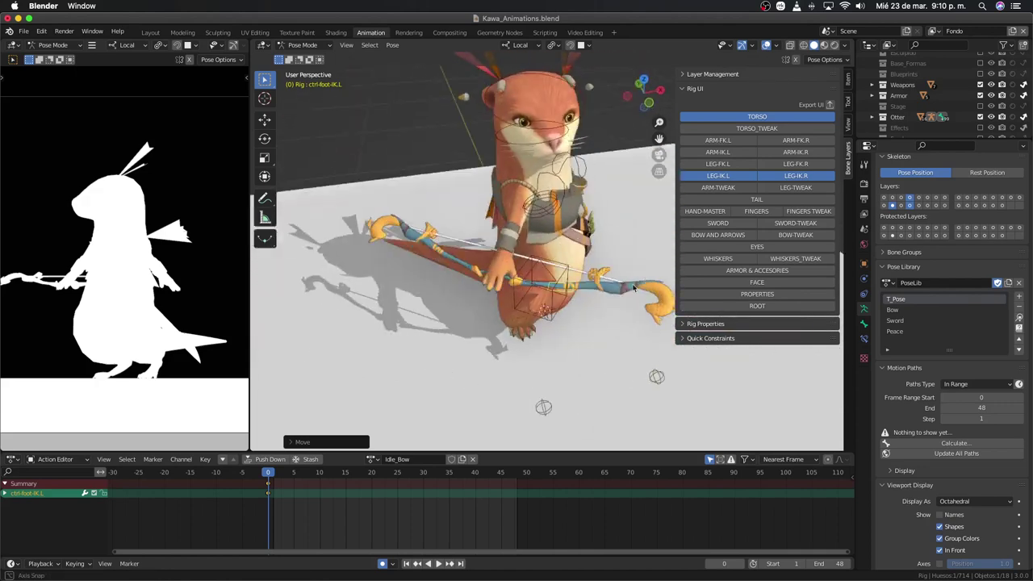
{"action": "key", "text": "KP_3"}
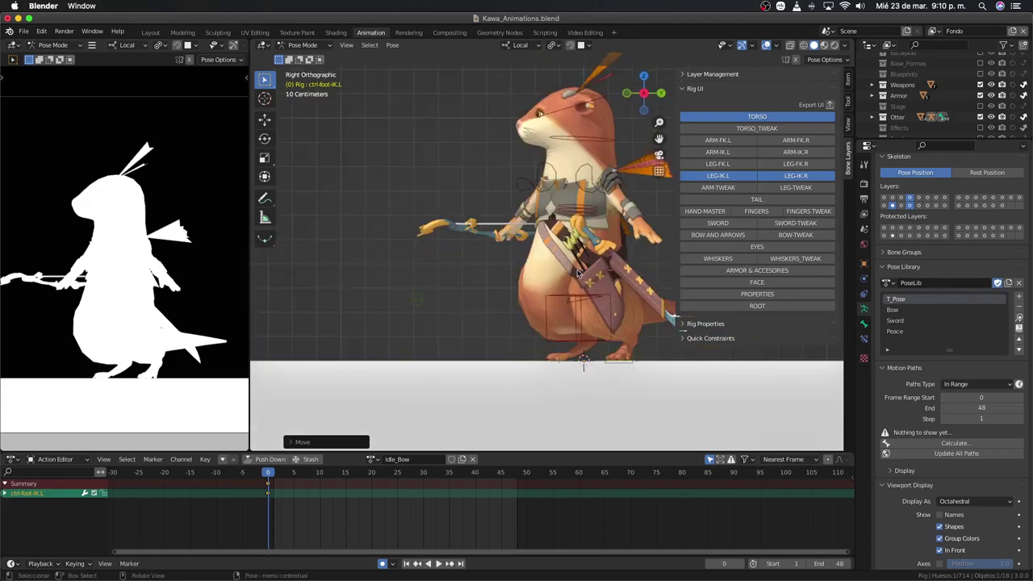
{"action": "mouse_move", "coordinate": [494, 430]}
{"action": "middle_mouse_down"}
{"action": "mouse_move", "coordinate": [450, 352]}
{"action": "mouse_move", "coordinate": [509, 333]}
{"action": "middle_mouse_up"}
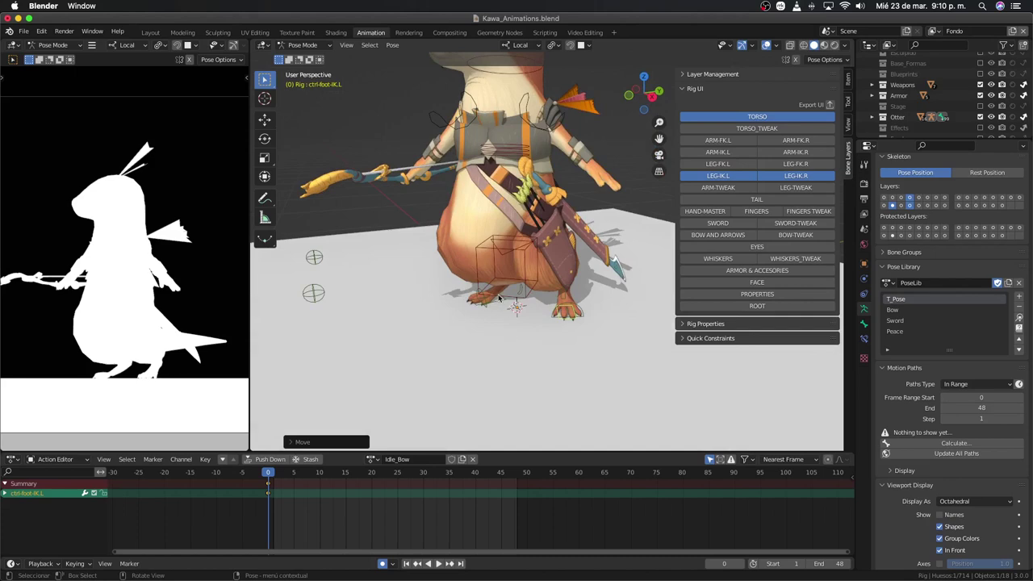
Step: Spread the right foot IK control along global Y in two moves
{"action": "left_click", "coordinate": [489, 304]}
{"action": "key", "text": "g"}
{"action": "key", "text": "y"}
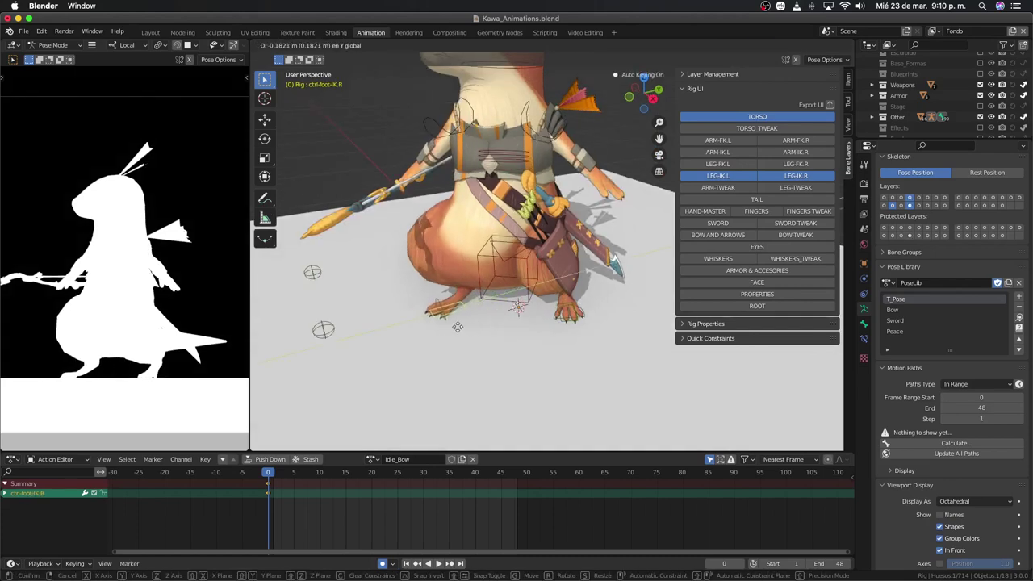
{"action": "left_click", "coordinate": [457, 326]}
{"action": "middle_click_drag", "start_coordinate": [456, 326], "coordinate": [604, 291]}
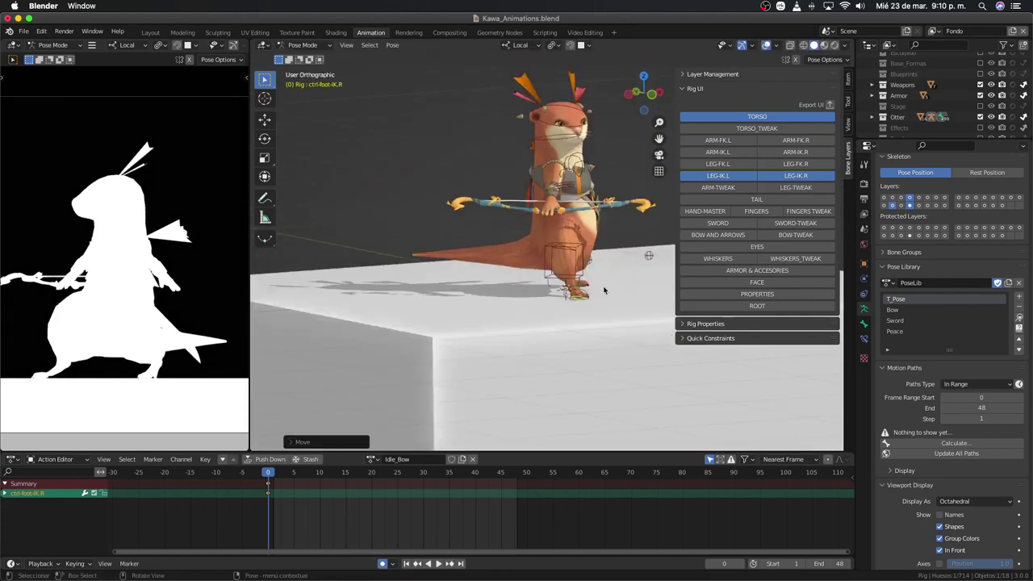
{"action": "key", "text": "KP_3"}
{"action": "scroll", "coordinate": [598, 300], "scroll_direction": "up", "scroll_amount": 3}
{"action": "key", "text": "g"}
{"action": "key", "text": "y"}
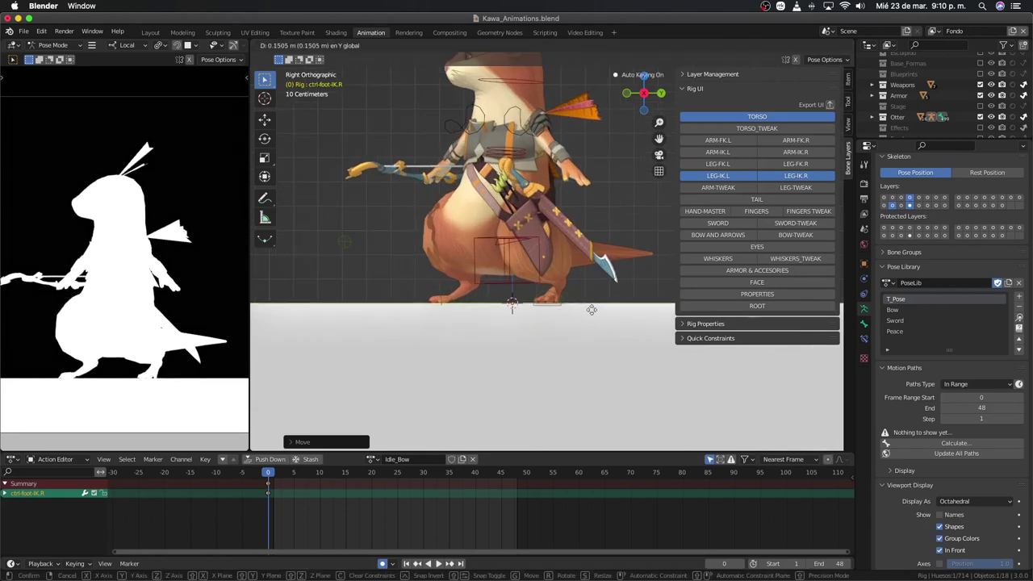
{"action": "left_click", "coordinate": [591, 310]}
{"action": "mouse_move", "coordinate": [592, 309]}
{"action": "middle_mouse_down"}
{"action": "mouse_move", "coordinate": [544, 335]}
{"action": "mouse_move", "coordinate": [542, 313]}
{"action": "middle_mouse_up"}
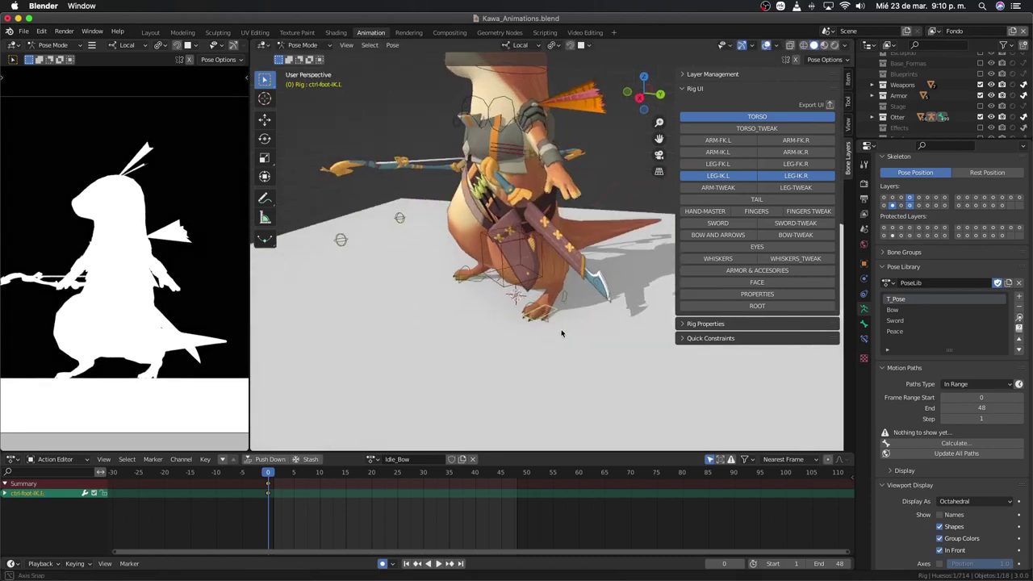
Step: Reposition the left foot IK control to complete the wide stance
{"action": "left_click", "coordinate": [542, 313]}
{"action": "key", "text": "g"}
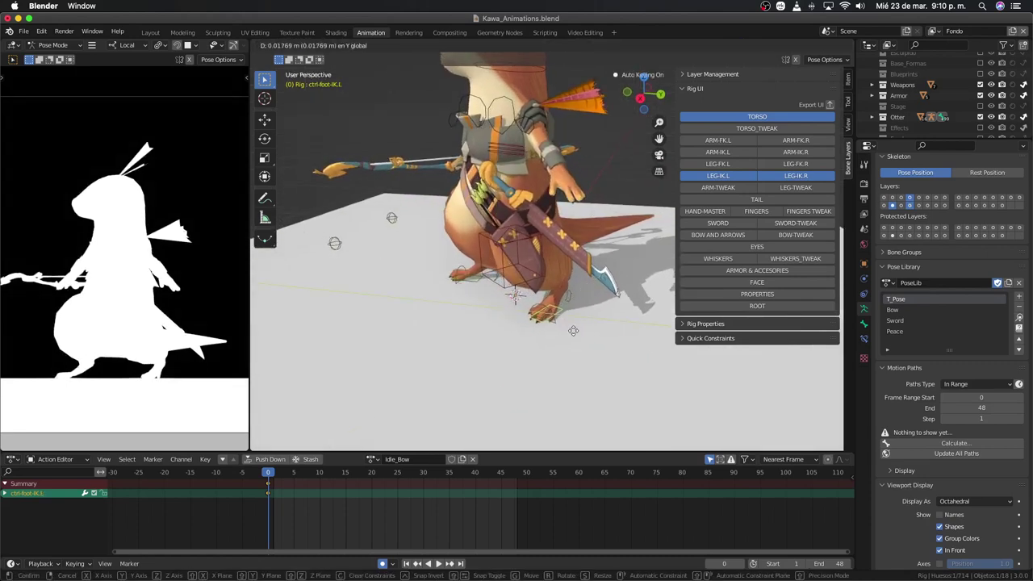
{"action": "left_click", "coordinate": [570, 327]}
{"action": "mouse_move", "coordinate": [569, 328]}
{"action": "middle_mouse_down"}
{"action": "mouse_move", "coordinate": [617, 324]}
{"action": "mouse_move", "coordinate": [517, 330]}
{"action": "middle_mouse_up"}
{"action": "key", "text": "KP_3"}
{"action": "scroll", "coordinate": [517, 329], "scroll_direction": "up", "scroll_amount": 3}
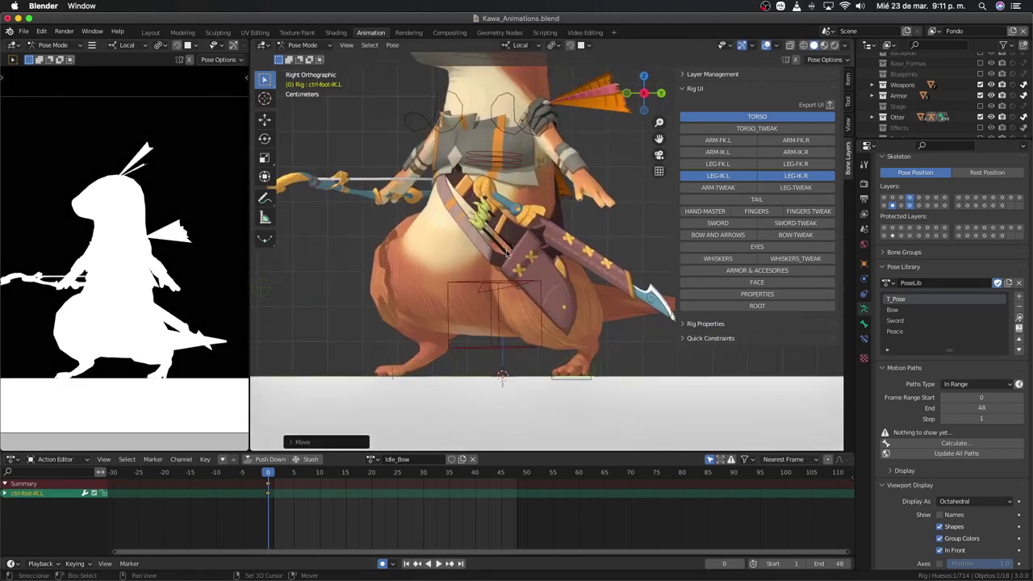
Step: Lower the torso control and shift it sideways
{"action": "left_click", "coordinate": [482, 407]}
{"action": "middle_click_drag", "start_coordinate": [482, 407], "coordinate": [517, 314], "text": "shift"}
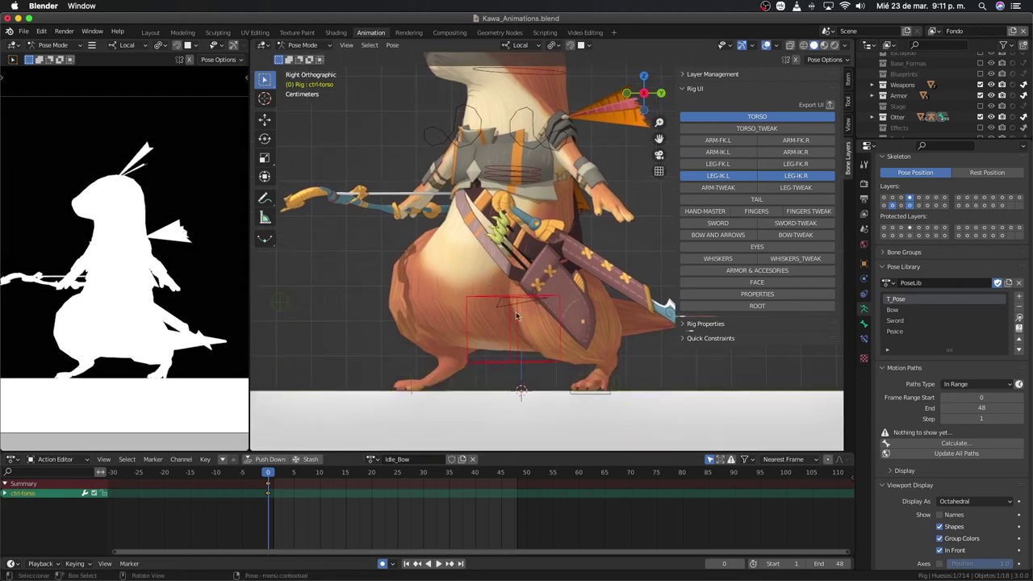
{"action": "key", "text": "g"}
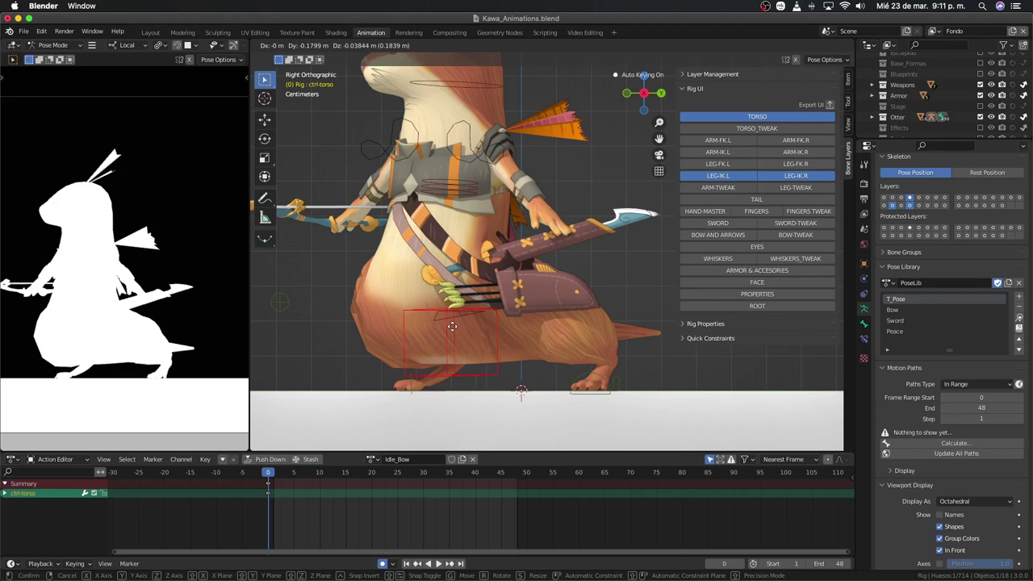
{"action": "left_click", "coordinate": [485, 334]}
{"action": "mouse_move", "coordinate": [516, 339]}
{"action": "middle_mouse_down"}
{"action": "mouse_move", "coordinate": [563, 345]}
{"action": "mouse_move", "coordinate": [525, 321]}
{"action": "middle_mouse_up"}
{"action": "scroll", "coordinate": [525, 321], "scroll_direction": "down", "scroll_amount": 3}
{"action": "key", "text": "g"}
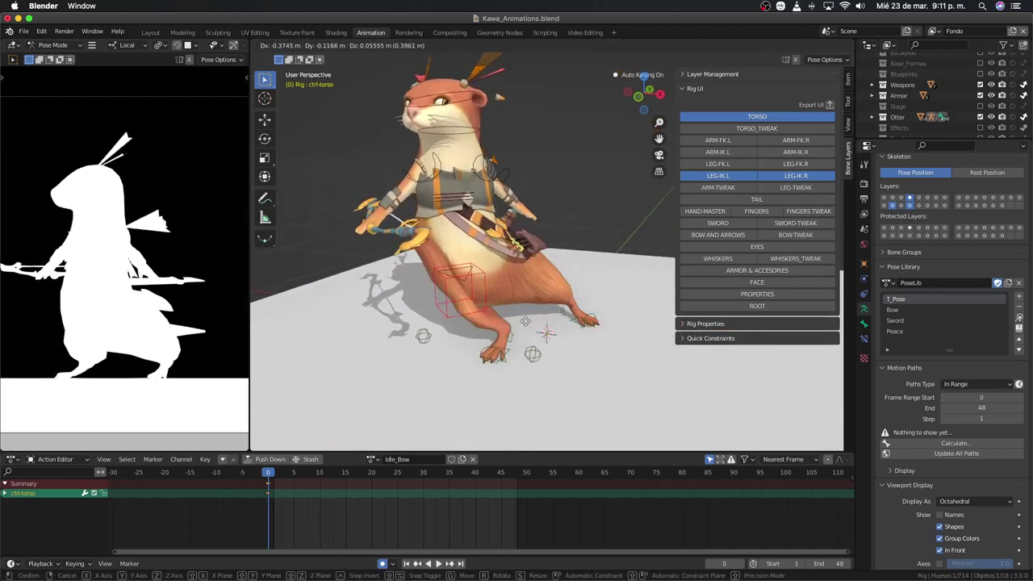
{"action": "left_click", "coordinate": [586, 329]}
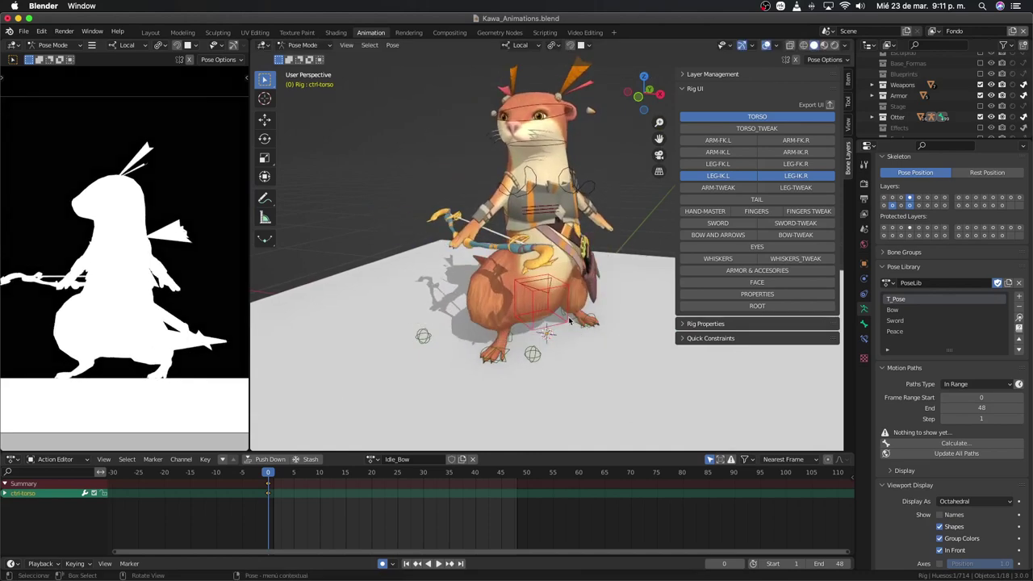
{"action": "key", "text": "KP_3"}
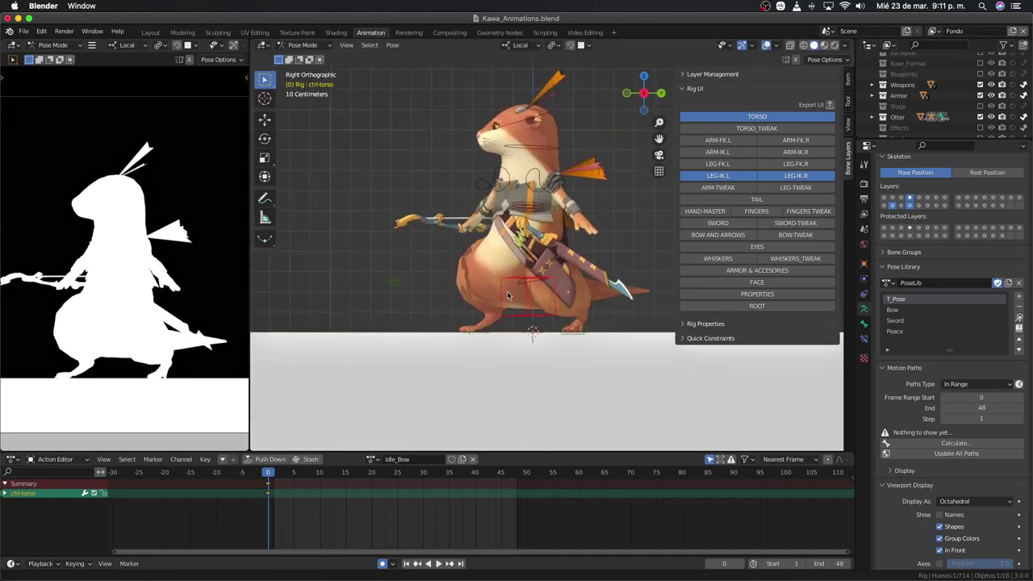
{"action": "scroll", "coordinate": [483, 311], "scroll_direction": "up", "scroll_amount": 2}
{"action": "scroll", "coordinate": [486, 293], "scroll_direction": "up", "scroll_amount": 1}
{"action": "middle_click_drag", "start_coordinate": [485, 289], "coordinate": [521, 237], "text": "shift"}
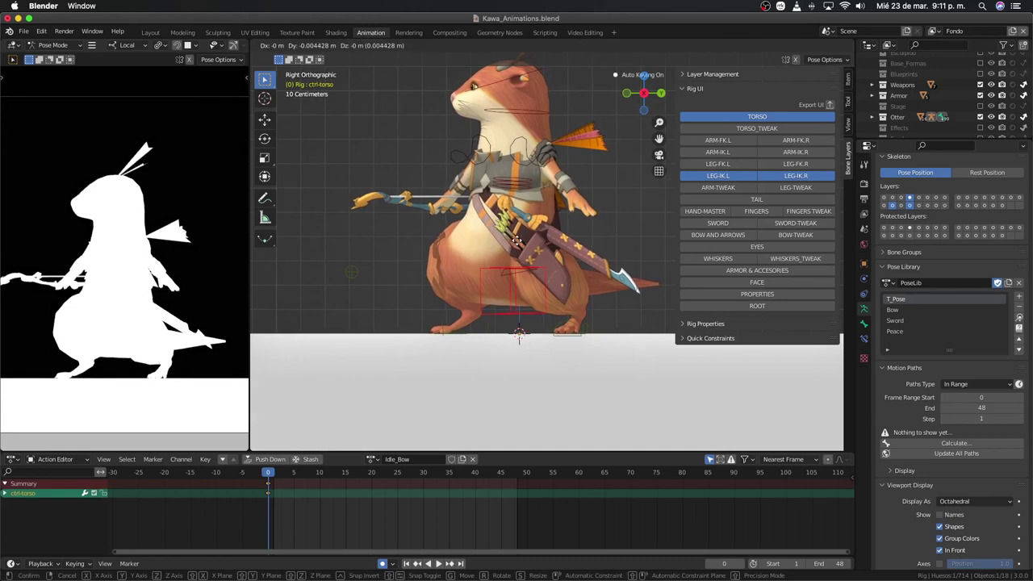
Step: Tilt the torso forward with local X rotations, then show the ARM-FK layers
{"action": "key", "text": "g"}
{"action": "key", "text": "r"}
{"action": "key", "text": "x"}
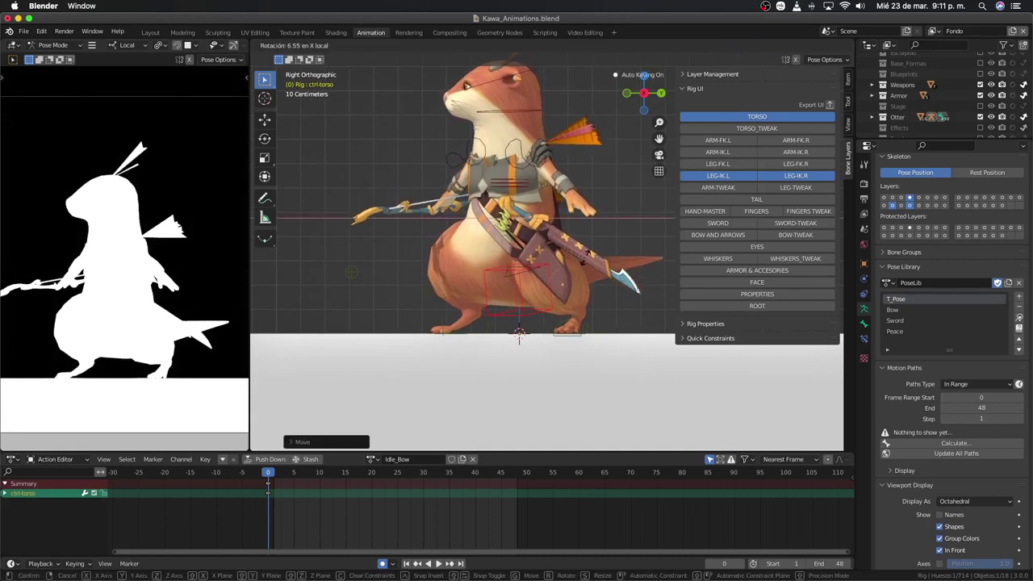
{"action": "left_click", "coordinate": [580, 242]}
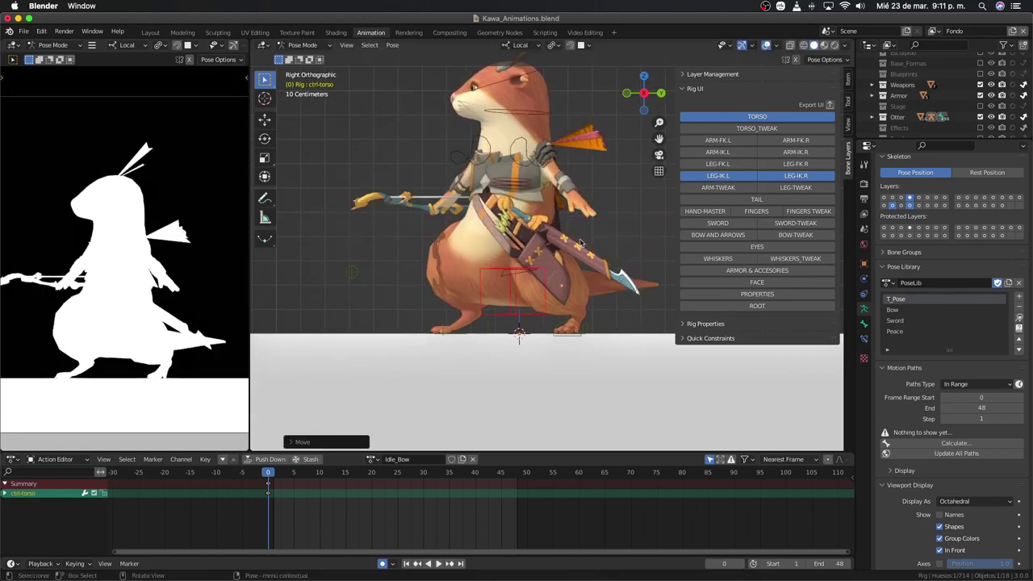
{"action": "key", "text": "r"}
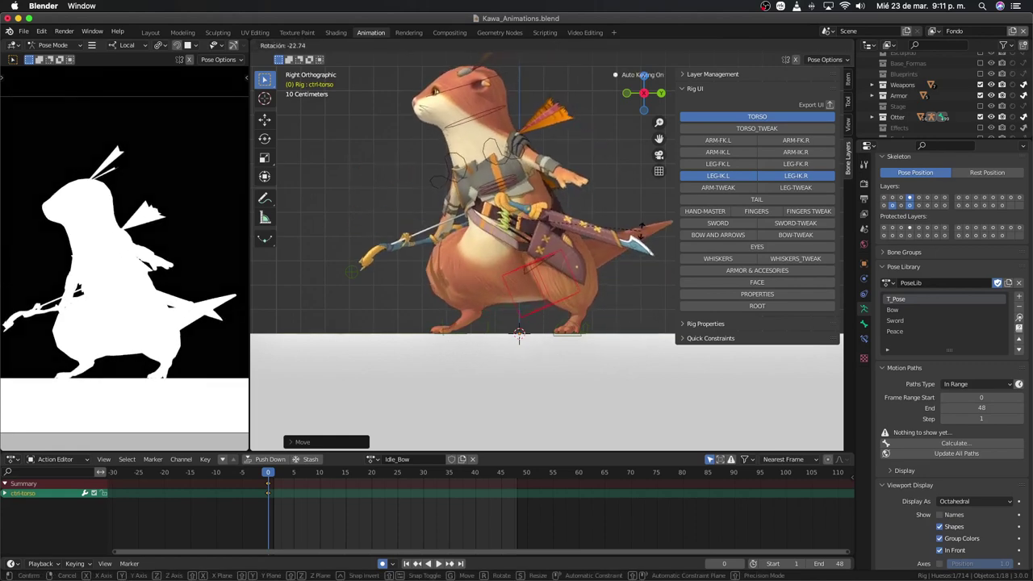
{"action": "left_click", "coordinate": [643, 234]}
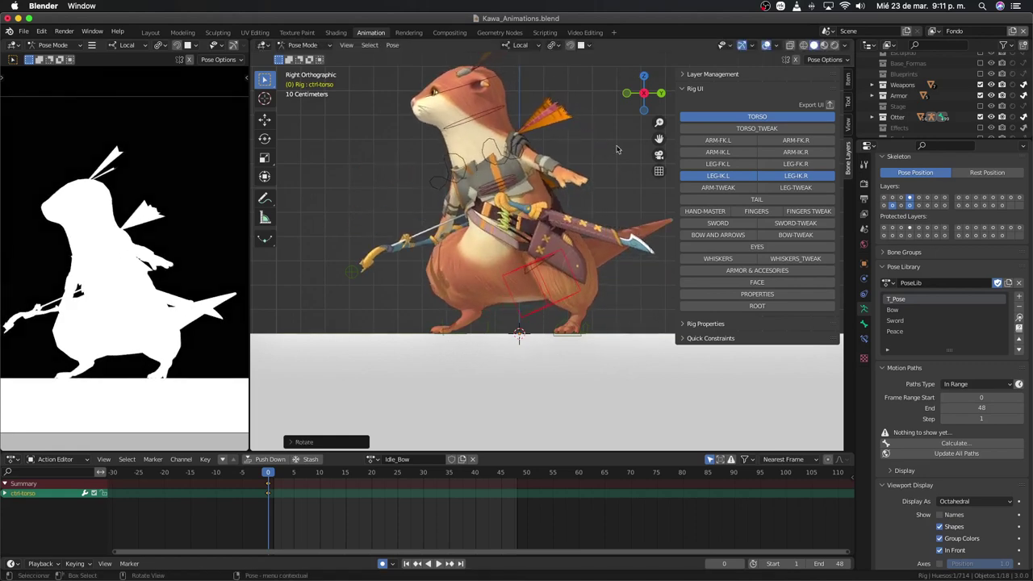
{"action": "left_click", "coordinate": [751, 144]}
Step: Rotate the right arm FK and right shoulder controls
{"action": "scroll", "coordinate": [520, 188], "scroll_direction": "up", "scroll_amount": 2}
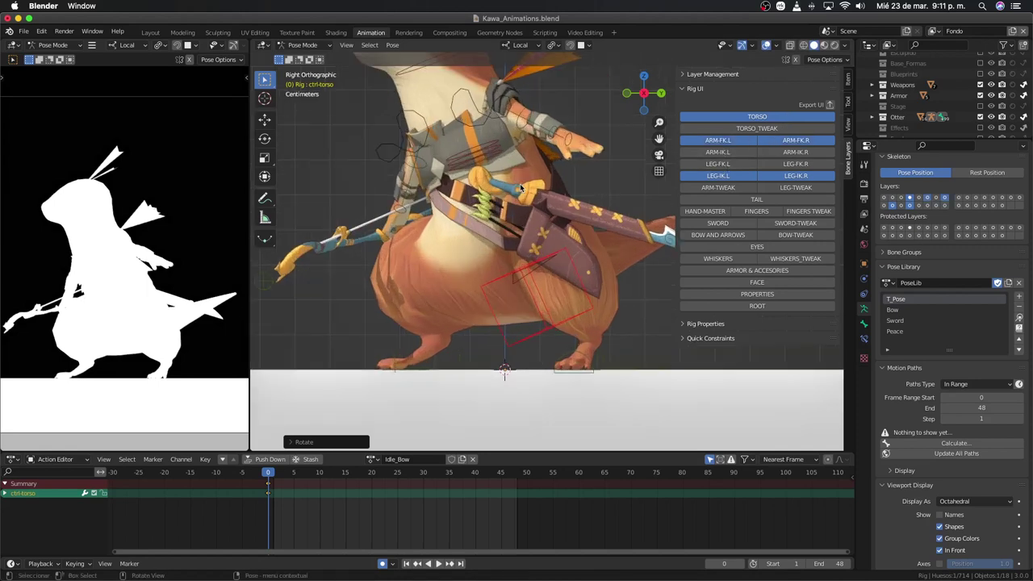
{"action": "left_click", "coordinate": [428, 165]}
{"action": "key", "text": "r"}
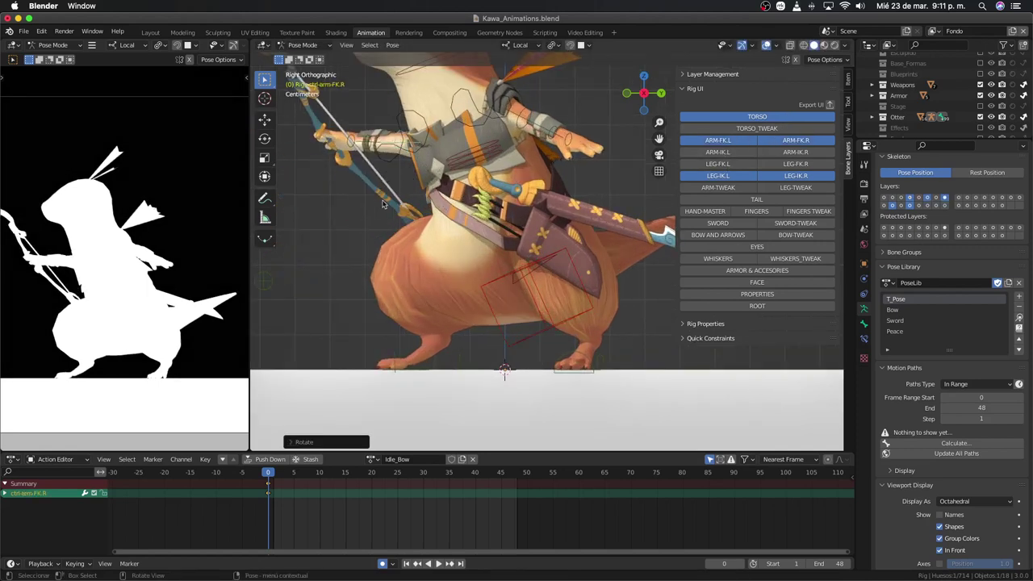
{"action": "left_click", "coordinate": [433, 214]}
{"action": "left_click", "coordinate": [401, 143]}
{"action": "key", "text": "r"}
{"action": "key", "text": "r"}
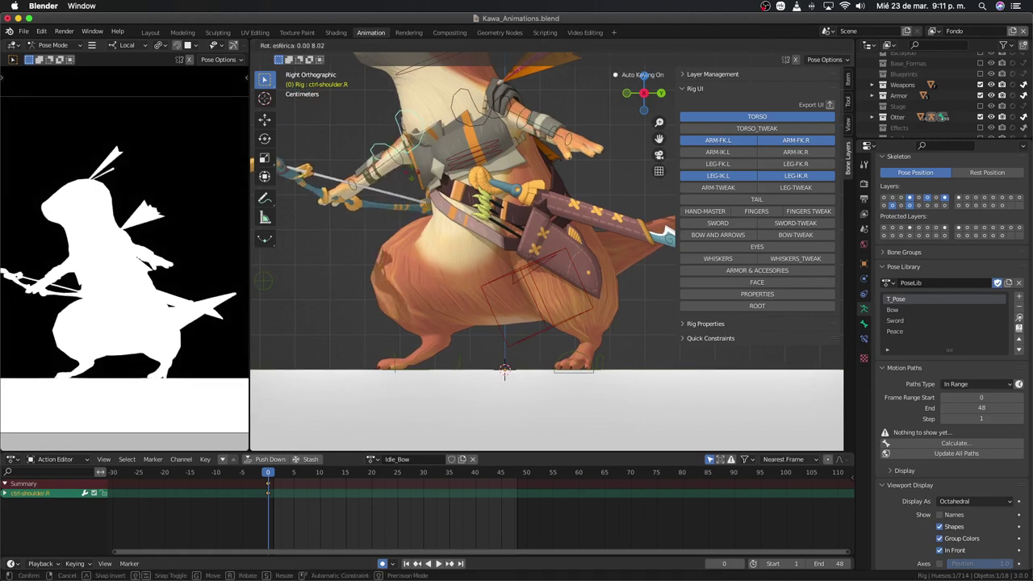
{"action": "key", "text": "Return"}
Step: Swing the right forearm to hold the bow upright and select the right hand
{"action": "middle_click_drag", "start_coordinate": [438, 169], "coordinate": [523, 244], "text": "shift"}
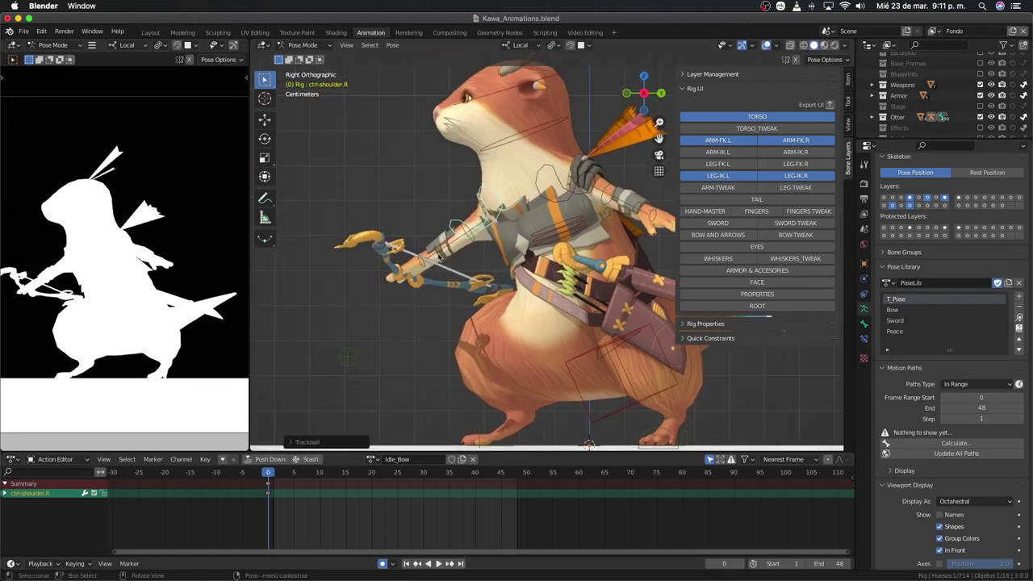
{"action": "left_click", "coordinate": [434, 259]}
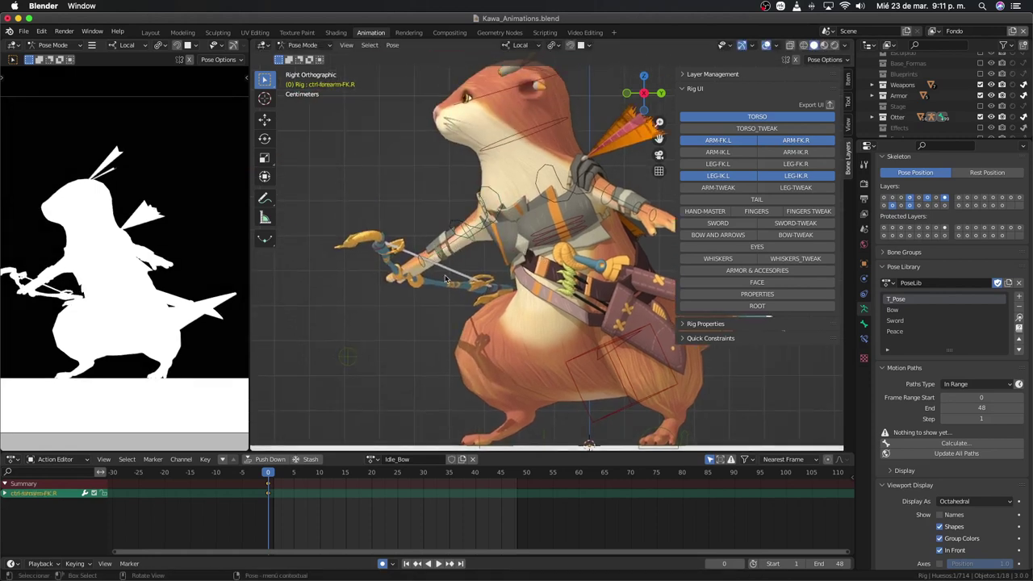
{"action": "key", "text": "r"}
{"action": "key", "text": "r"}
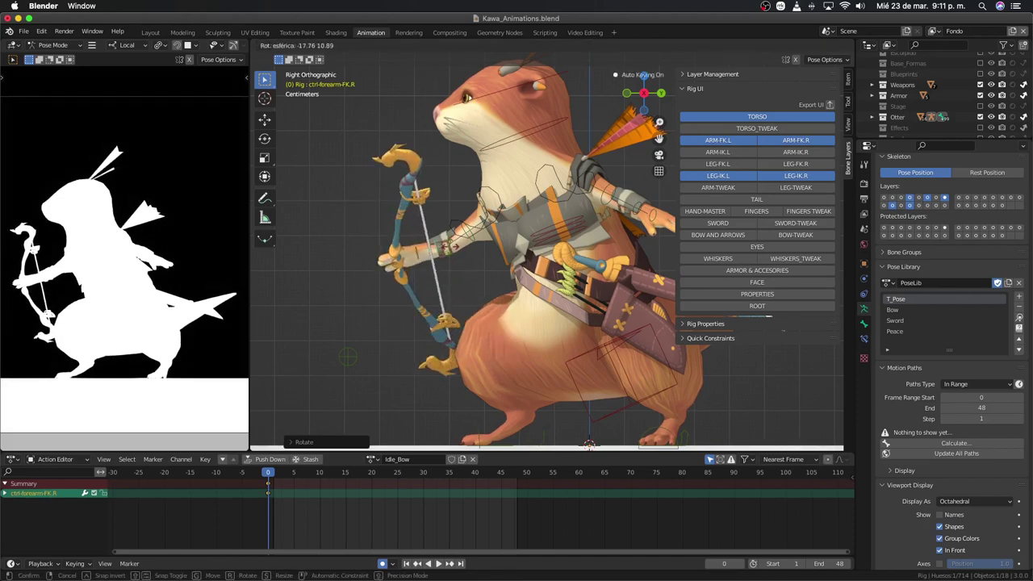
{"action": "key", "text": "Return"}
{"action": "left_click", "coordinate": [474, 255]}
{"action": "mouse_move", "coordinate": [473, 255]}
{"action": "middle_mouse_down"}
{"action": "mouse_move", "coordinate": [500, 320]}
{"action": "mouse_move", "coordinate": [517, 242]}
{"action": "middle_mouse_up"}
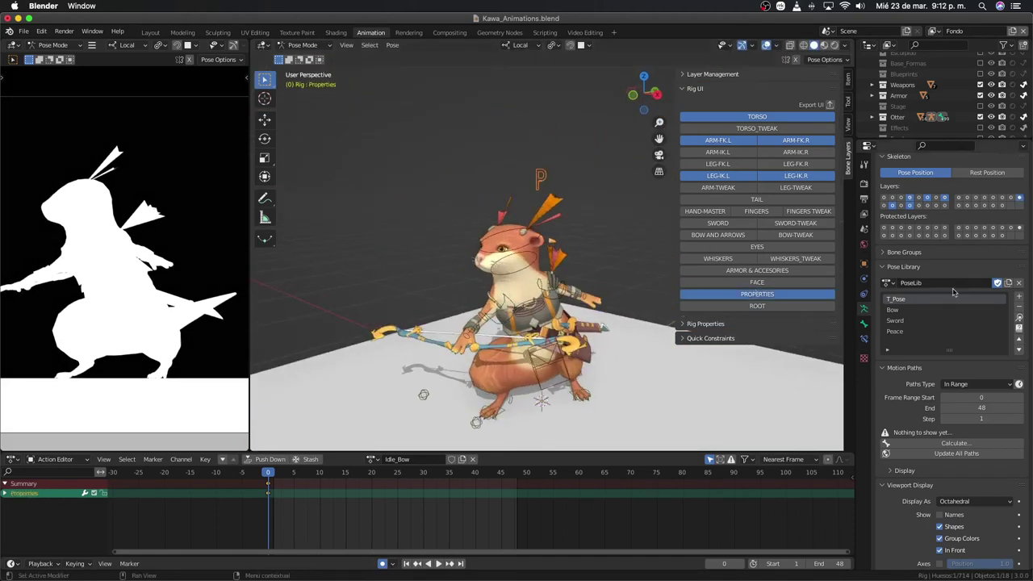
Step: Try a trackball rotation of ctrl-chest from the right view
{"action": "left_click", "coordinate": [535, 179]}
{"action": "middle_click_drag", "start_coordinate": [814, 323], "coordinate": [807, 103]}
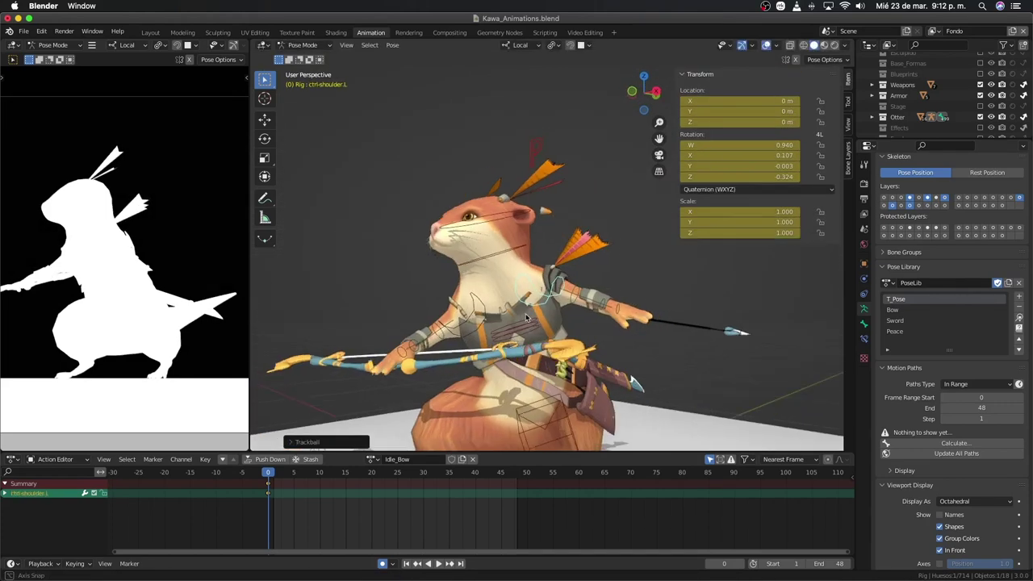
{"action": "scroll", "coordinate": [807, 102], "scroll_direction": "up", "scroll_amount": 5}
{"action": "scroll", "coordinate": [806, 102], "scroll_direction": "down", "scroll_amount": 10}
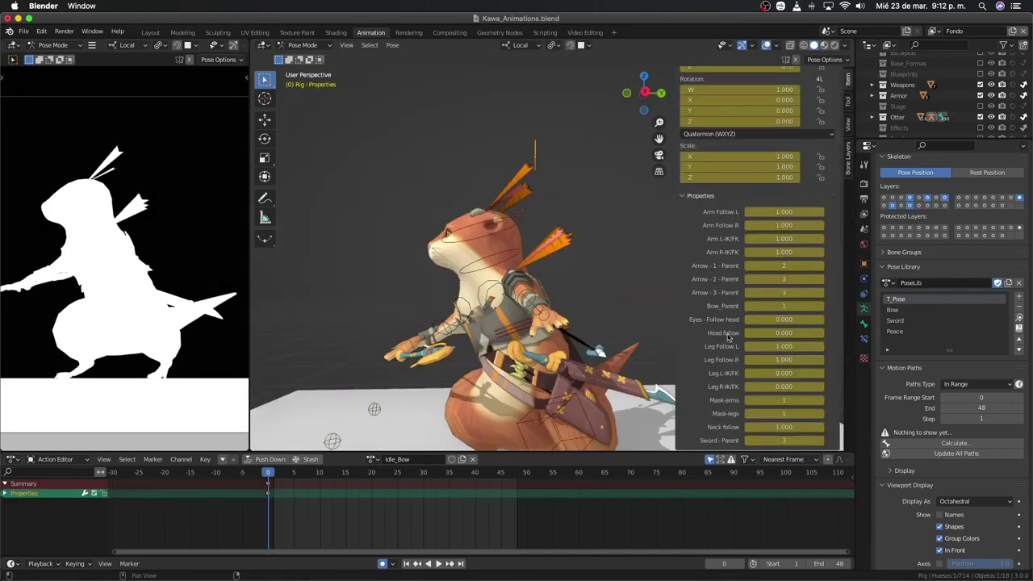
{"action": "left_click", "coordinate": [500, 291]}
{"action": "key", "text": "KP_3"}
{"action": "key", "text": "r"}
{"action": "key", "text": "r"}
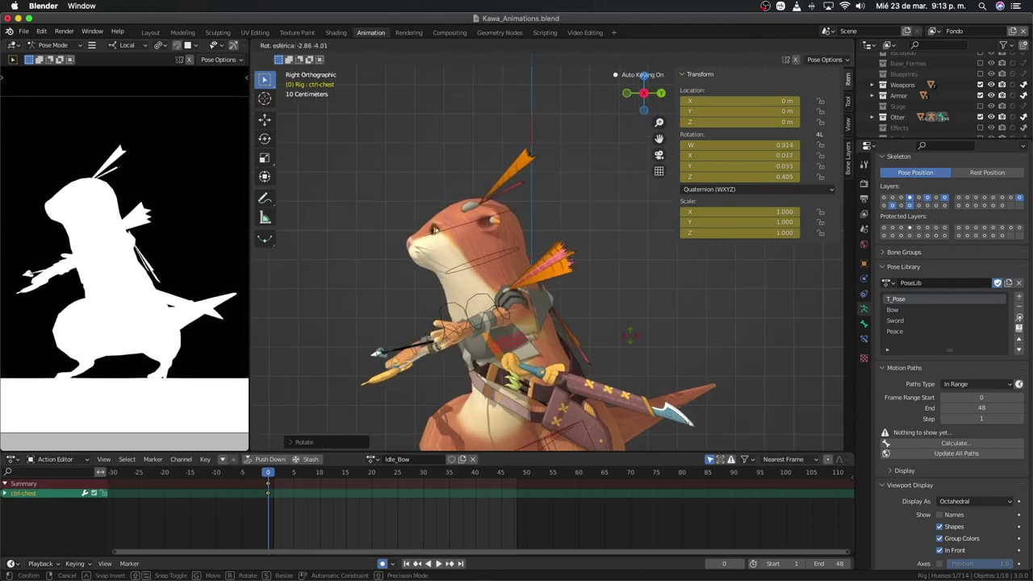
{"action": "key", "text": "Escape"}
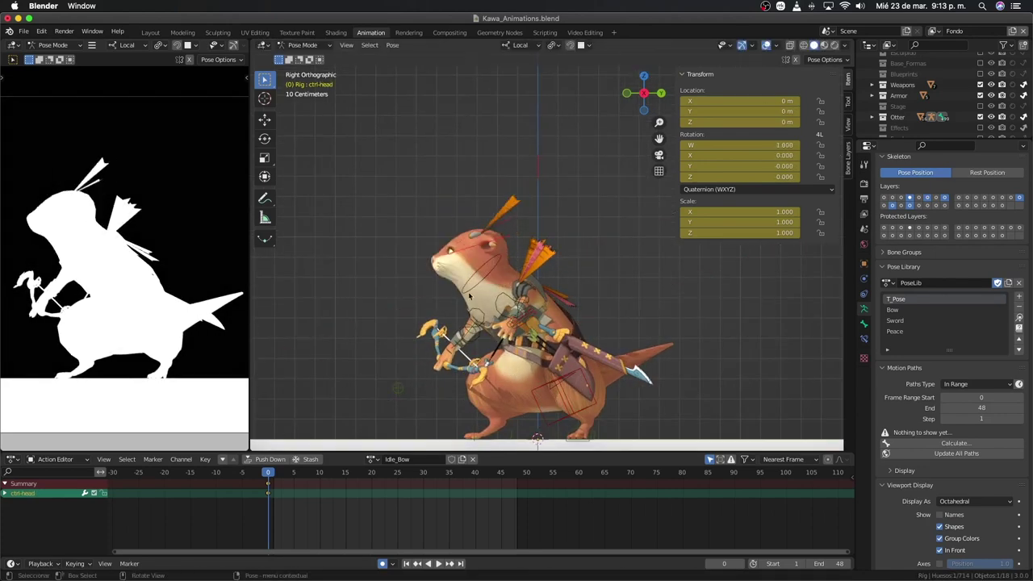
Step: Trackball-rotate the right hand FK control around the bow grip
{"action": "middle_click_drag", "start_coordinate": [469, 297], "coordinate": [392, 380]}
{"action": "scroll", "coordinate": [750, 246], "scroll_direction": "up", "scroll_amount": 10}
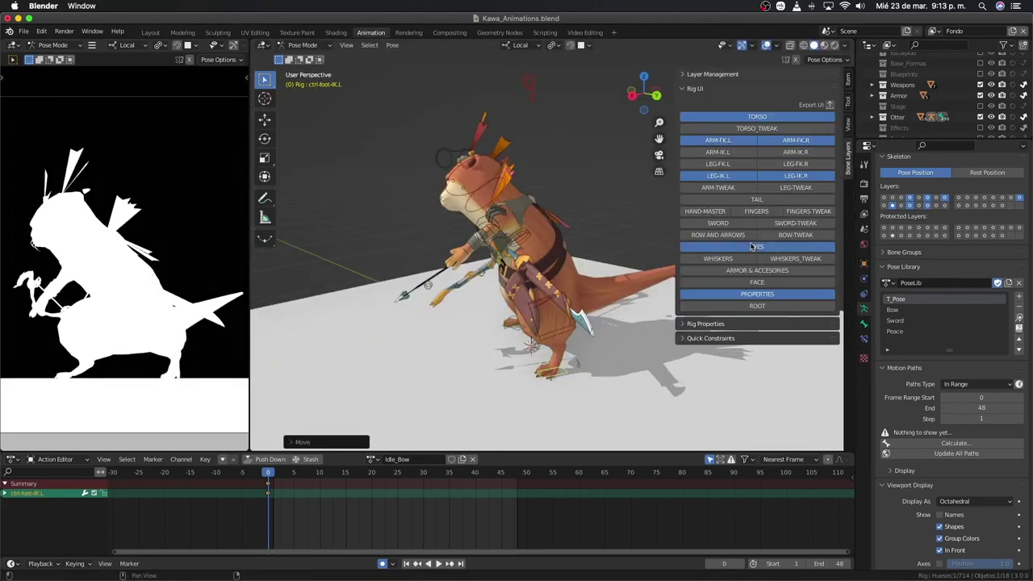
{"action": "mouse_move", "coordinate": [750, 246]}
{"action": "middle_mouse_down"}
{"action": "mouse_move", "coordinate": [510, 263]}
{"action": "mouse_move", "coordinate": [521, 369]}
{"action": "mouse_move", "coordinate": [603, 368]}
{"action": "middle_mouse_up"}
{"action": "key", "text": "KP_3"}
{"action": "left_click", "coordinate": [510, 263]}
{"action": "key", "text": "KP_3"}
{"action": "scroll", "coordinate": [519, 361], "scroll_direction": "up", "scroll_amount": 4}
{"action": "left_click", "coordinate": [557, 226]}
{"action": "key", "text": "r"}
{"action": "key", "text": "r"}
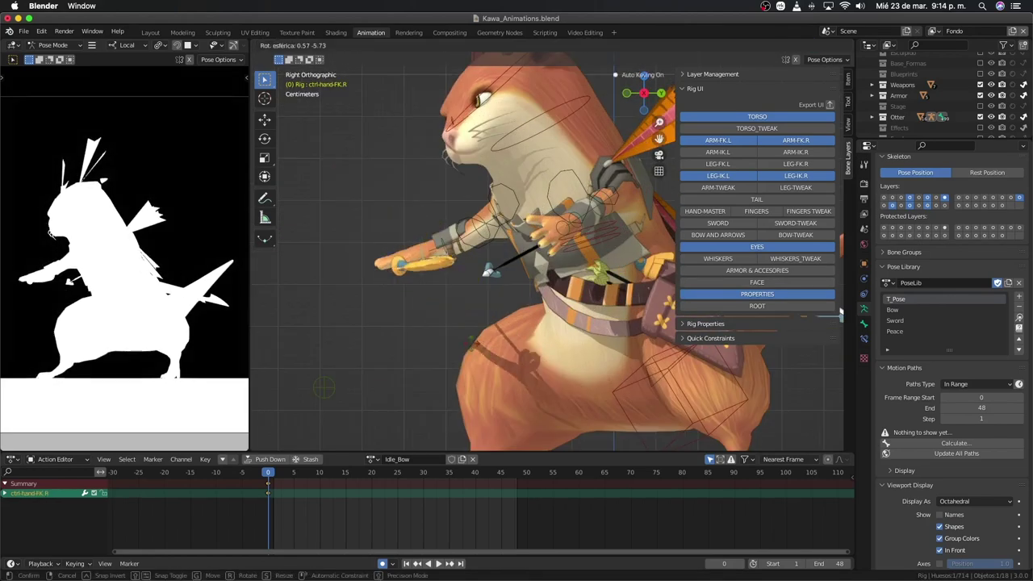
{"action": "left_click", "coordinate": [839, 313]}
{"action": "mouse_move", "coordinate": [840, 313]}
{"action": "middle_mouse_down"}
{"action": "mouse_move", "coordinate": [557, 320]}
{"action": "mouse_move", "coordinate": [504, 297]}
{"action": "mouse_move", "coordinate": [565, 266]}
{"action": "middle_mouse_up"}
Step: Move ctrl-shoulder.R and enable Simplify in Render Properties
{"action": "left_click", "coordinate": [503, 297]}
{"action": "key", "text": "g"}
{"action": "left_click", "coordinate": [504, 297]}
{"action": "scroll", "coordinate": [503, 297], "scroll_direction": "up", "scroll_amount": 5}
{"action": "scroll", "coordinate": [574, 255], "scroll_direction": "down", "scroll_amount": 5}
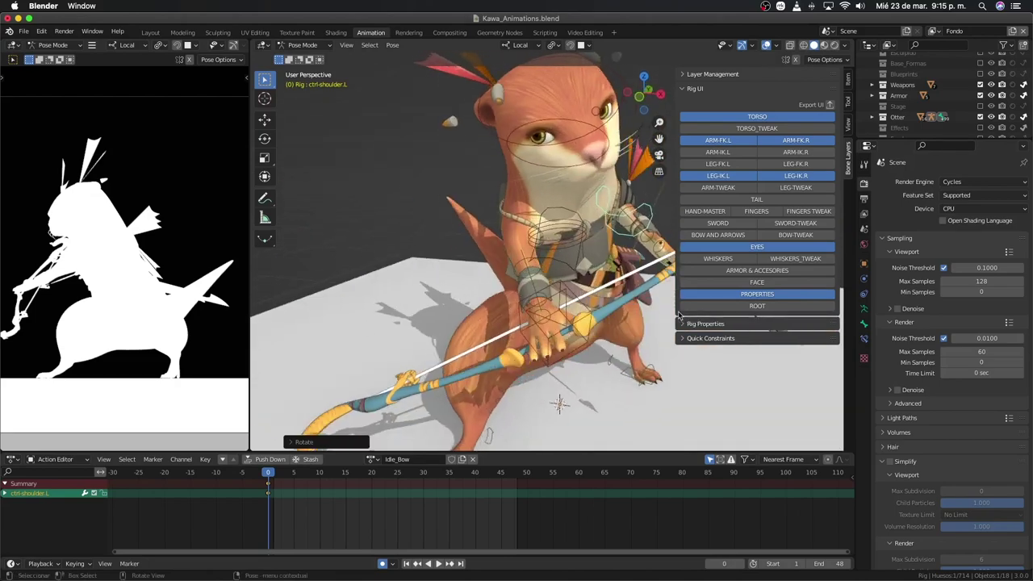
{"action": "left_click", "coordinate": [889, 461]}
{"action": "middle_click_drag", "start_coordinate": [484, 307], "coordinate": [582, 324]}
Step: Rotate the left forearm FK control to draw the bowstring
{"action": "left_click", "coordinate": [583, 324]}
{"action": "key", "text": "r"}
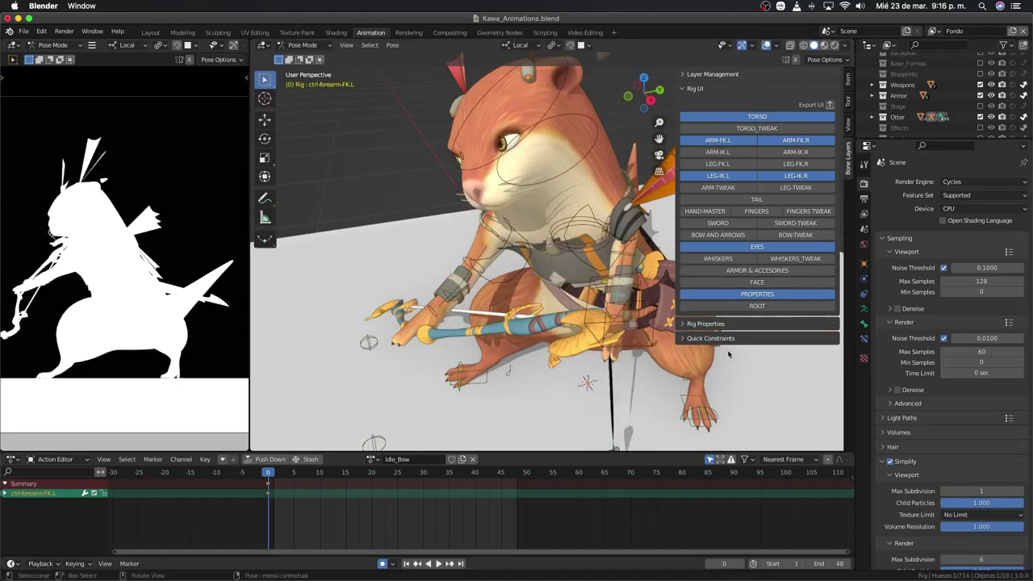
{"action": "left_click", "coordinate": [520, 303]}
{"action": "mouse_move", "coordinate": [520, 304]}
{"action": "middle_mouse_down"}
{"action": "mouse_move", "coordinate": [527, 349]}
{"action": "mouse_move", "coordinate": [553, 365]}
{"action": "mouse_move", "coordinate": [546, 336]}
{"action": "middle_mouse_up"}
{"action": "key", "text": "KP_3"}
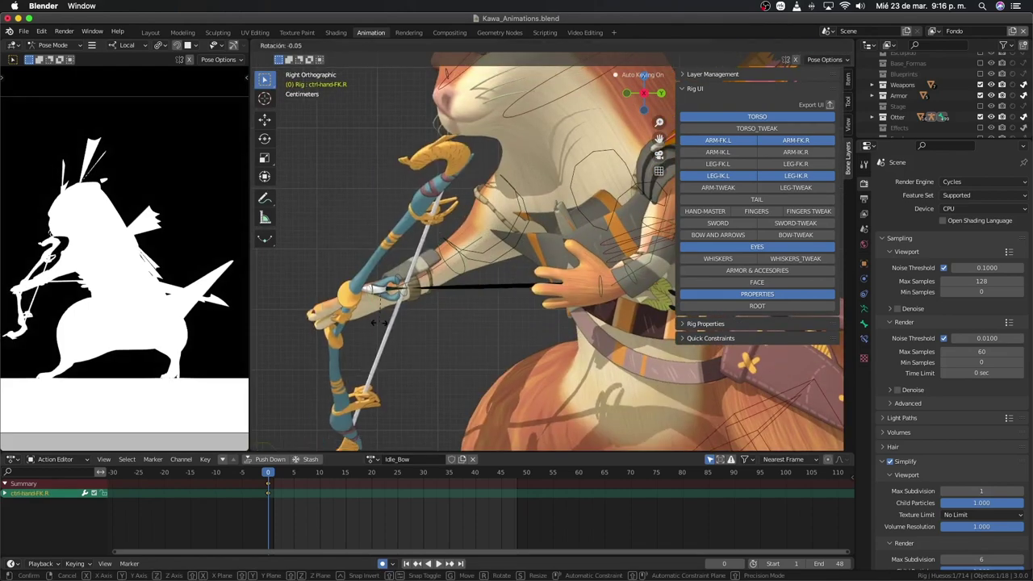
{"action": "scroll", "coordinate": [516, 323], "scroll_direction": "up", "scroll_amount": 2}
Step: Rotate the left hand FK control and show the finger controls
{"action": "left_click", "coordinate": [476, 310]}
{"action": "key", "text": "r"}
{"action": "key", "text": "r"}
{"action": "left_click", "coordinate": [479, 314]}
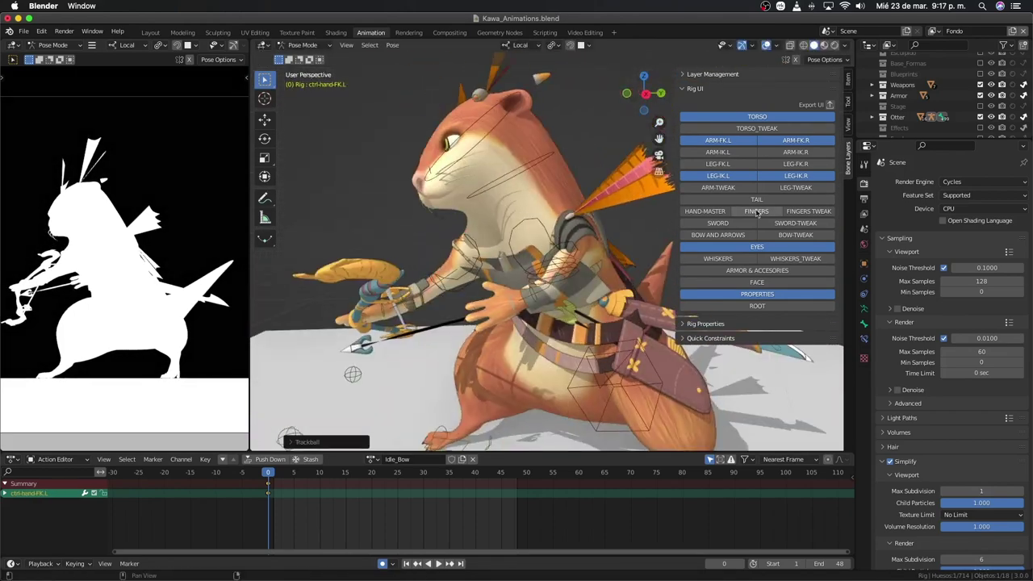
{"action": "mouse_move", "coordinate": [478, 315]}
{"action": "middle_mouse_down"}
{"action": "mouse_move", "coordinate": [452, 371]}
{"action": "mouse_move", "coordinate": [501, 347]}
{"action": "middle_mouse_up"}
{"action": "left_click", "coordinate": [756, 211]}
{"action": "scroll", "coordinate": [438, 398], "scroll_direction": "up", "scroll_amount": 4}
{"action": "scroll", "coordinate": [501, 347], "scroll_direction": "down", "scroll_amount": 5}
Step: Show the bow and arrow controls and try scaling the first arrow control along X, cancelling it
{"action": "left_click", "coordinate": [718, 235]}
{"action": "middle_click_drag", "start_coordinate": [565, 290], "coordinate": [532, 275]}
{"action": "left_click", "coordinate": [528, 270]}
{"action": "key", "text": "s"}
{"action": "key", "text": "x"}
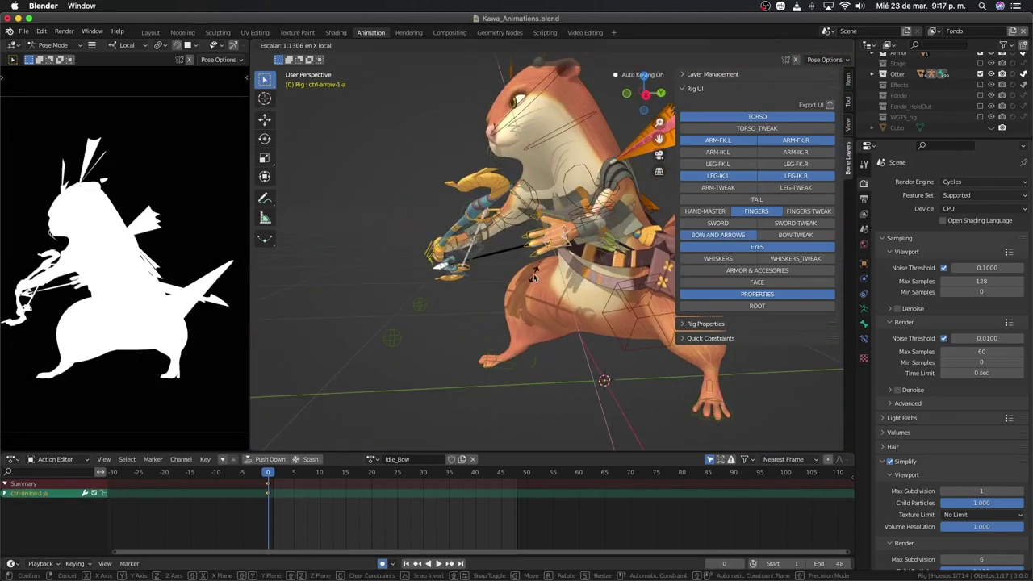
{"action": "key", "text": "Escape"}
{"action": "scroll", "coordinate": [517, 374], "scroll_direction": "up", "scroll_amount": 4}
Step: Select the left pinky control and rotate it about local X to curl it around the bow
{"action": "left_click", "coordinate": [517, 374]}
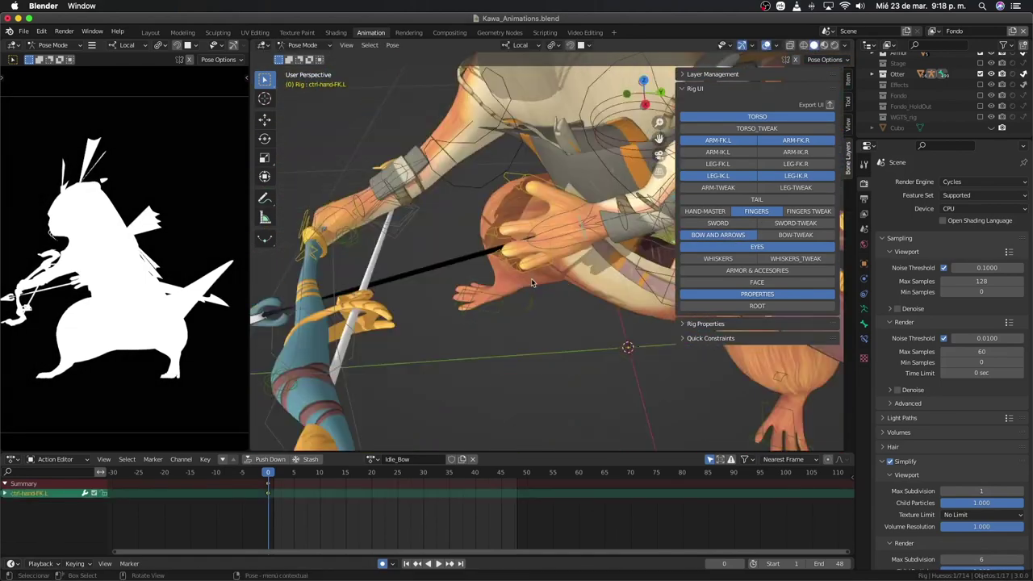
{"action": "middle_click_drag", "start_coordinate": [517, 374], "coordinate": [586, 288]}
{"action": "scroll", "coordinate": [587, 288], "scroll_direction": "up", "scroll_amount": 2}
{"action": "left_click", "coordinate": [525, 234]}
{"action": "middle_click_drag", "start_coordinate": [525, 234], "coordinate": [537, 272]}
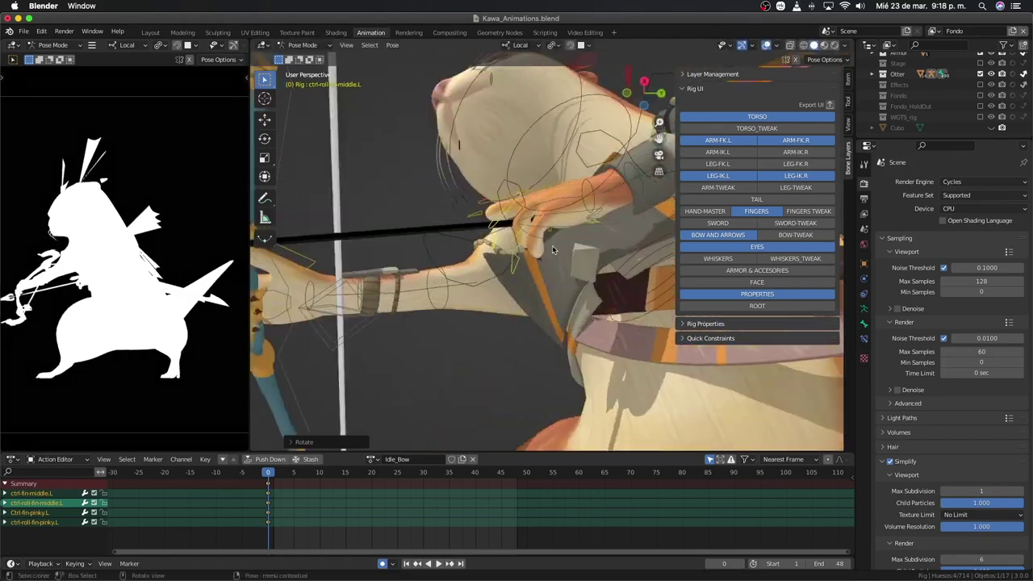
{"action": "key", "text": "r"}
{"action": "key", "text": "x"}
{"action": "key", "text": "x"}
{"action": "middle_click_drag", "start_coordinate": [499, 241], "coordinate": [516, 306]}
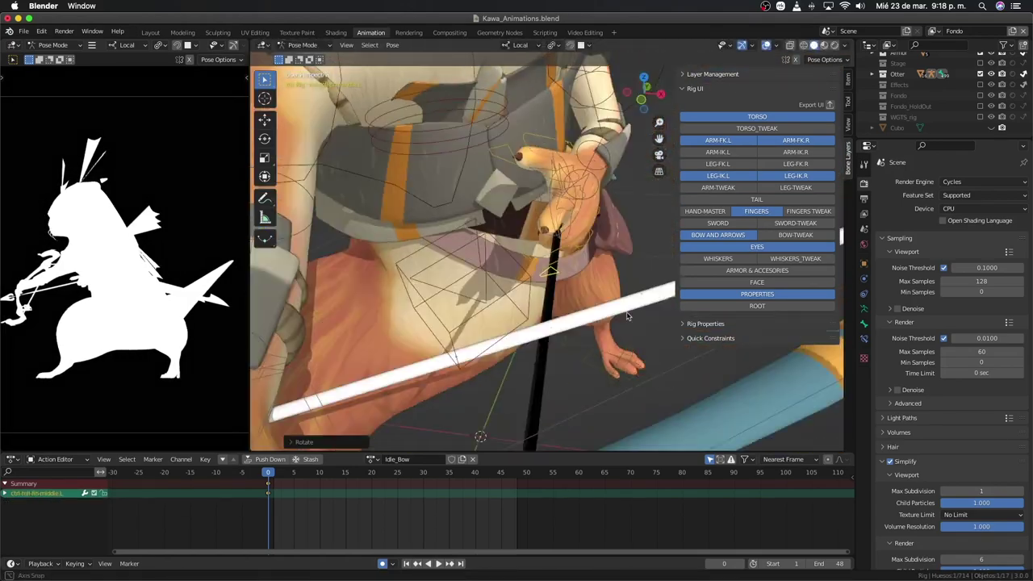
Step: Curl the left index finger, then check the grip from several angles
{"action": "left_click", "coordinate": [532, 278]}
{"action": "key", "text": "r"}
{"action": "left_click", "coordinate": [448, 297]}
{"action": "mouse_move", "coordinate": [448, 297]}
{"action": "middle_mouse_down"}
{"action": "mouse_move", "coordinate": [466, 235]}
{"action": "mouse_move", "coordinate": [494, 352]}
{"action": "middle_mouse_up"}
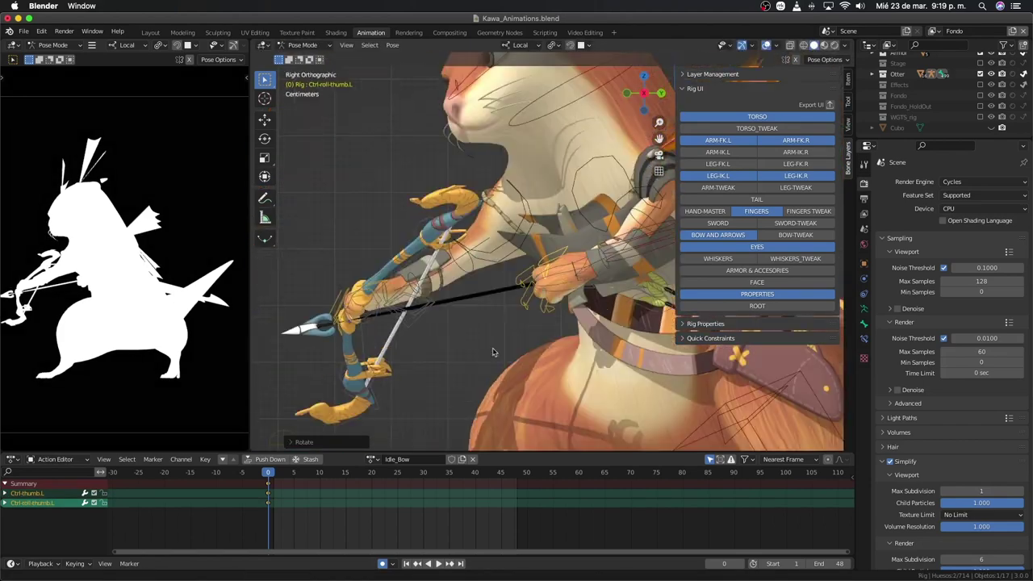
{"action": "mouse_move", "coordinate": [532, 295]}
{"action": "middle_mouse_down"}
{"action": "mouse_move", "coordinate": [586, 304]}
{"action": "mouse_move", "coordinate": [564, 242]}
{"action": "middle_mouse_up"}
{"action": "left_click", "coordinate": [586, 304]}
Step: Swap the Rig UI from arm FK to arm IK controls, then undo the change
{"action": "scroll", "coordinate": [564, 242], "scroll_direction": "down", "scroll_amount": 4}
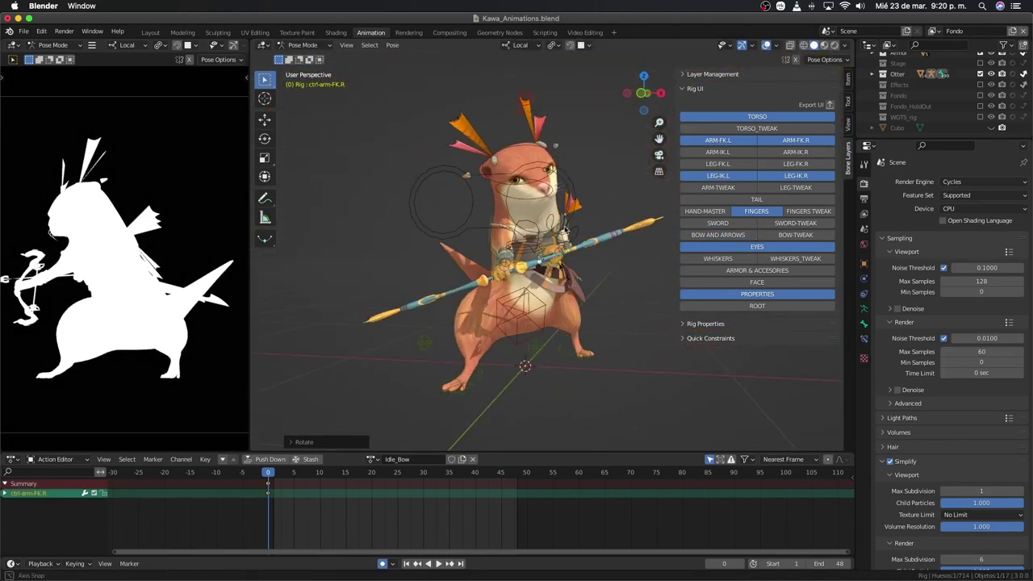
{"action": "left_click", "coordinate": [750, 142]}
{"action": "left_click", "coordinate": [749, 153]}
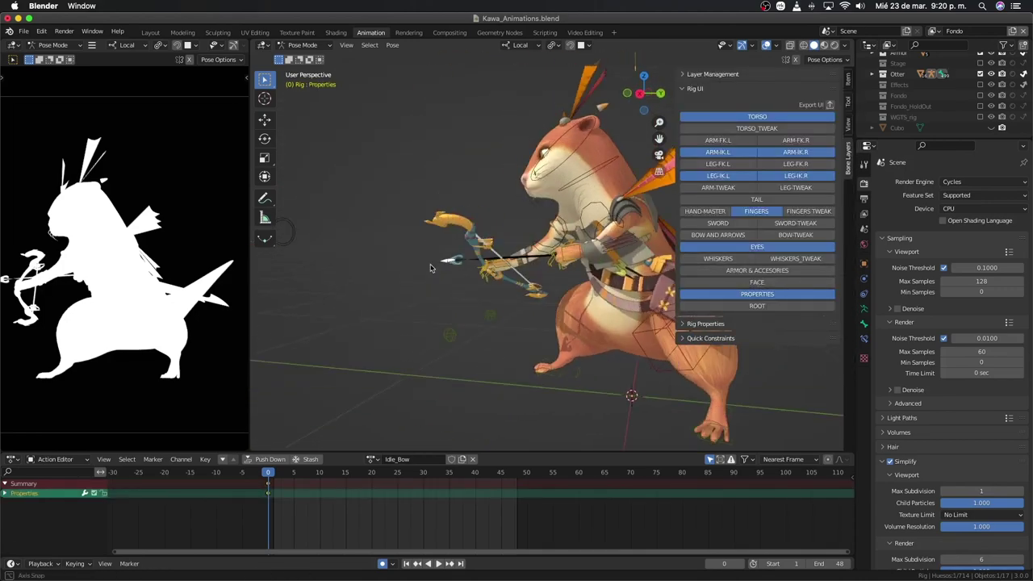
{"action": "key", "text": "ctrl+z"}
Step: Briefly select the arrows object in Object Mode, then undo back to Pose Mode
{"action": "mouse_move", "coordinate": [500, 242]}
{"action": "middle_mouse_down"}
{"action": "mouse_move", "coordinate": [526, 265]}
{"action": "mouse_move", "coordinate": [540, 324]}
{"action": "mouse_move", "coordinate": [565, 307]}
{"action": "mouse_move", "coordinate": [727, 265]}
{"action": "middle_mouse_up"}
{"action": "key", "text": "ctrl+Tab"}
{"action": "left_click", "coordinate": [548, 258]}
{"action": "key", "text": "ctrl+z"}
{"action": "key", "text": "ctrl+z"}
Step: Frame the otter from the side and try a head rotation, cancelling it
{"action": "mouse_move", "coordinate": [565, 307]}
{"action": "middle_mouse_down"}
{"action": "mouse_move", "coordinate": [518, 295]}
{"action": "mouse_move", "coordinate": [491, 357]}
{"action": "middle_mouse_up"}
{"action": "scroll", "coordinate": [518, 295], "scroll_direction": "down", "scroll_amount": 3}
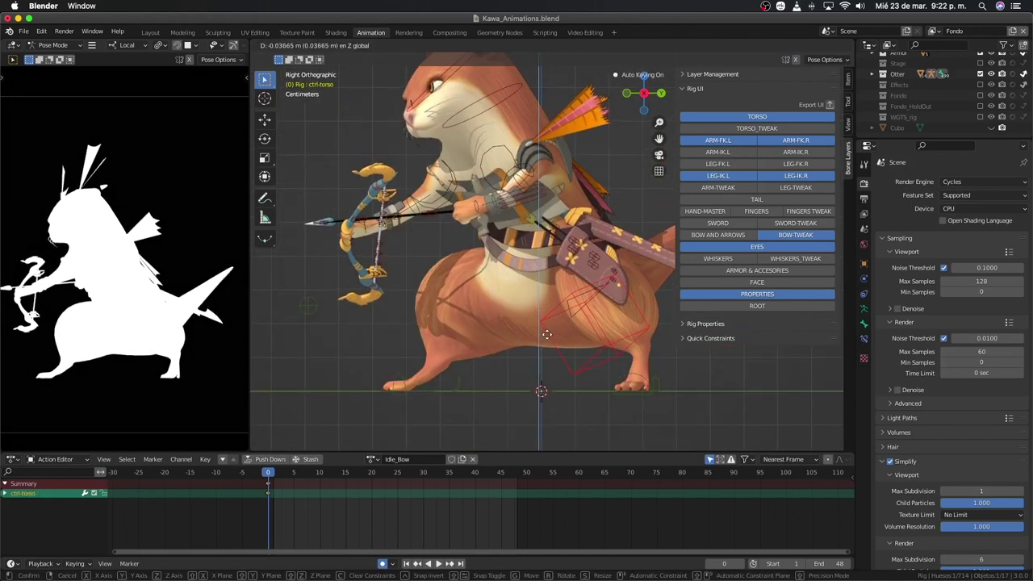
{"action": "left_click_drag", "start_coordinate": [490, 357], "coordinate": [528, 433]}
{"action": "mouse_move", "coordinate": [528, 433]}
{"action": "middle_mouse_down"}
{"action": "mouse_move", "coordinate": [613, 327]}
{"action": "mouse_move", "coordinate": [501, 355]}
{"action": "middle_mouse_up"}
{"action": "left_click", "coordinate": [614, 326]}
{"action": "key", "text": "r"}
{"action": "right_click", "coordinate": [614, 326]}
{"action": "scroll", "coordinate": [565, 339], "scroll_direction": "down", "scroll_amount": 4}
{"action": "scroll", "coordinate": [500, 355], "scroll_direction": "up", "scroll_amount": 5}
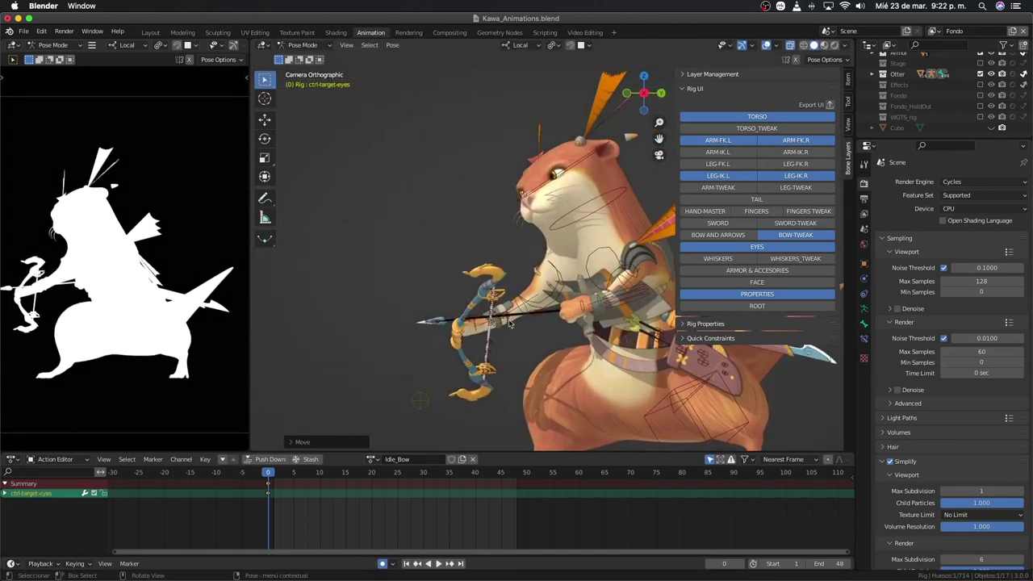
Step: Nudge the eye target along local X and slightly move the chest tweak control
{"action": "left_click", "coordinate": [525, 375]}
{"action": "key", "text": "g"}
{"action": "key", "text": "x"}
{"action": "left_click", "coordinate": [531, 379]}
{"action": "scroll", "coordinate": [531, 379], "scroll_direction": "down", "scroll_amount": 3}
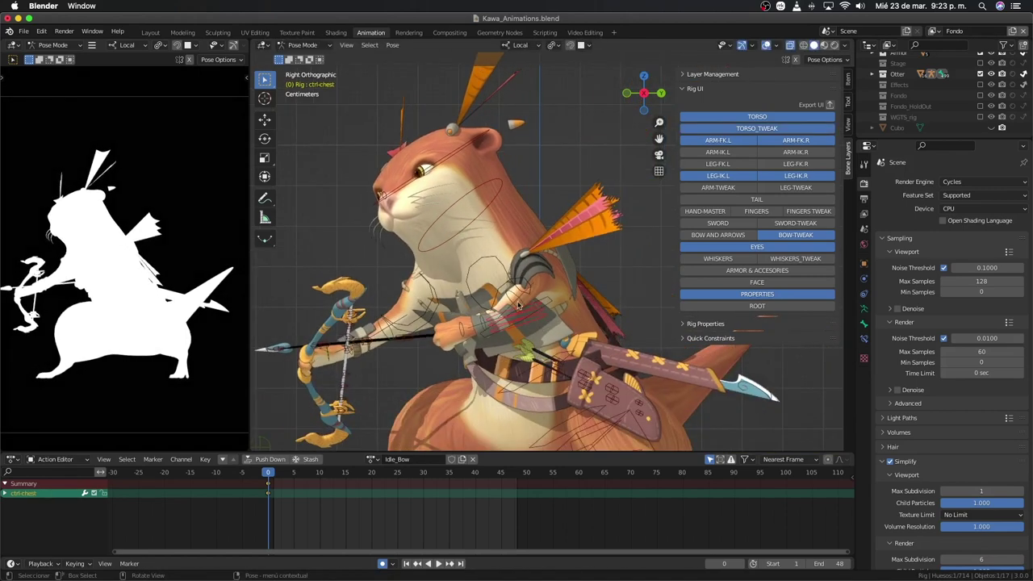
{"action": "left_click", "coordinate": [526, 322]}
{"action": "key", "text": "g"}
{"action": "left_click", "coordinate": [526, 323]}
{"action": "scroll", "coordinate": [517, 331], "scroll_direction": "down", "scroll_amount": 3}
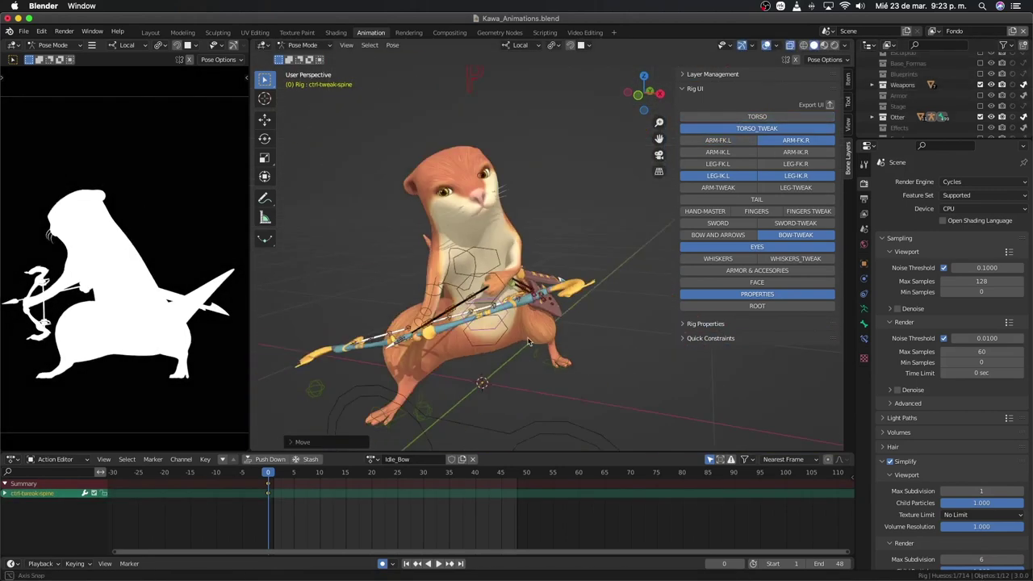
Step: Show the left arm FK and arm tweak controls and move the left arm tweak bone
{"action": "left_click", "coordinate": [508, 337]}
{"action": "mouse_move", "coordinate": [516, 331]}
{"action": "middle_mouse_down"}
{"action": "mouse_move", "coordinate": [508, 337]}
{"action": "mouse_move", "coordinate": [581, 266]}
{"action": "mouse_move", "coordinate": [484, 339]}
{"action": "middle_mouse_up"}
{"action": "left_click", "coordinate": [718, 140]}
{"action": "left_click", "coordinate": [718, 187]}
{"action": "scroll", "coordinate": [516, 322], "scroll_direction": "up", "scroll_amount": 4}
{"action": "left_click", "coordinate": [569, 246]}
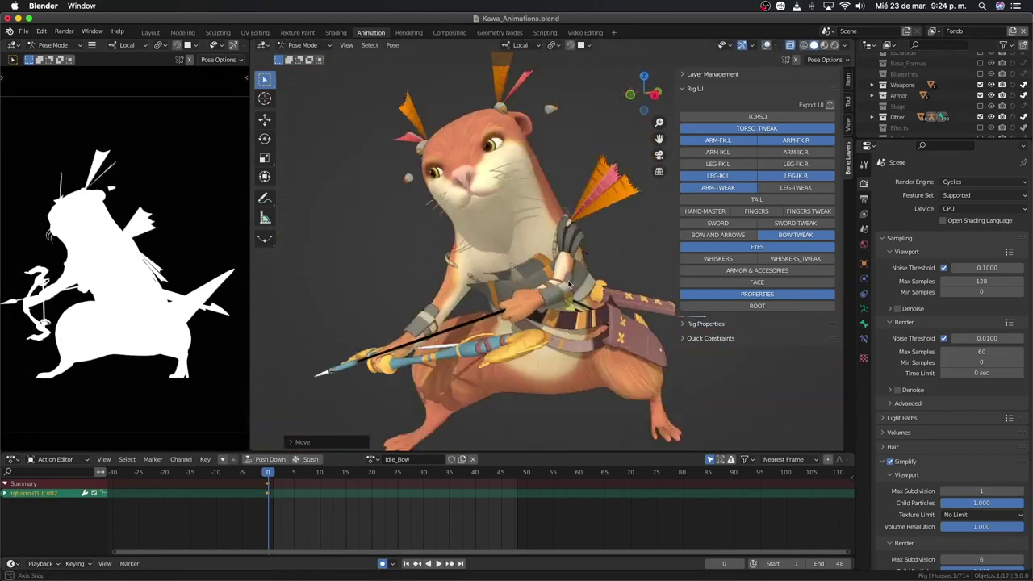
{"action": "scroll", "coordinate": [484, 339], "scroll_direction": "up", "scroll_amount": 3}
{"action": "key", "text": "g"}
{"action": "left_click", "coordinate": [517, 416]}
Step: Move the neck control to shift the otter's upper body
{"action": "mouse_move", "coordinate": [517, 416]}
{"action": "middle_mouse_down"}
{"action": "mouse_move", "coordinate": [363, 288]}
{"action": "mouse_move", "coordinate": [529, 315]}
{"action": "middle_mouse_up"}
{"action": "scroll", "coordinate": [353, 282], "scroll_direction": "down", "scroll_amount": 4}
{"action": "scroll", "coordinate": [529, 316], "scroll_direction": "up", "scroll_amount": 5}
{"action": "scroll", "coordinate": [528, 315], "scroll_direction": "down", "scroll_amount": 3}
{"action": "scroll", "coordinate": [528, 316], "scroll_direction": "up", "scroll_amount": 1}
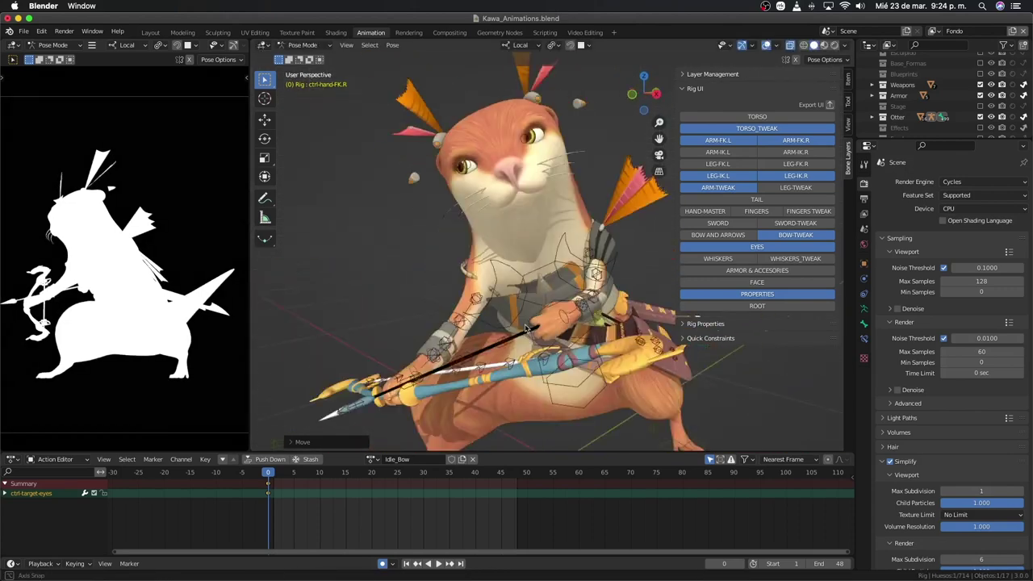
{"action": "scroll", "coordinate": [660, 330], "scroll_direction": "down", "scroll_amount": 3}
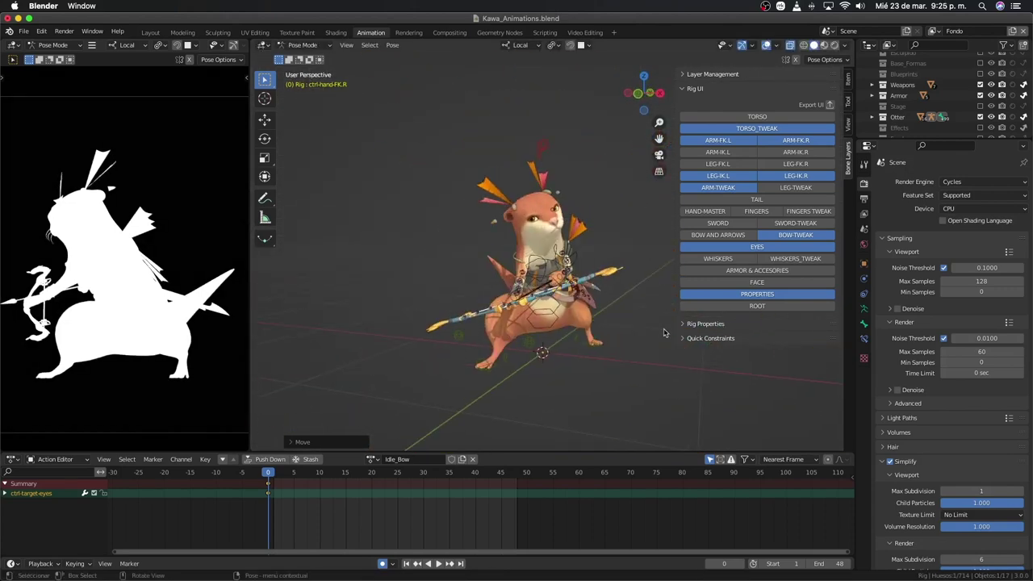
{"action": "scroll", "coordinate": [664, 332], "scroll_direction": "up", "scroll_amount": 3}
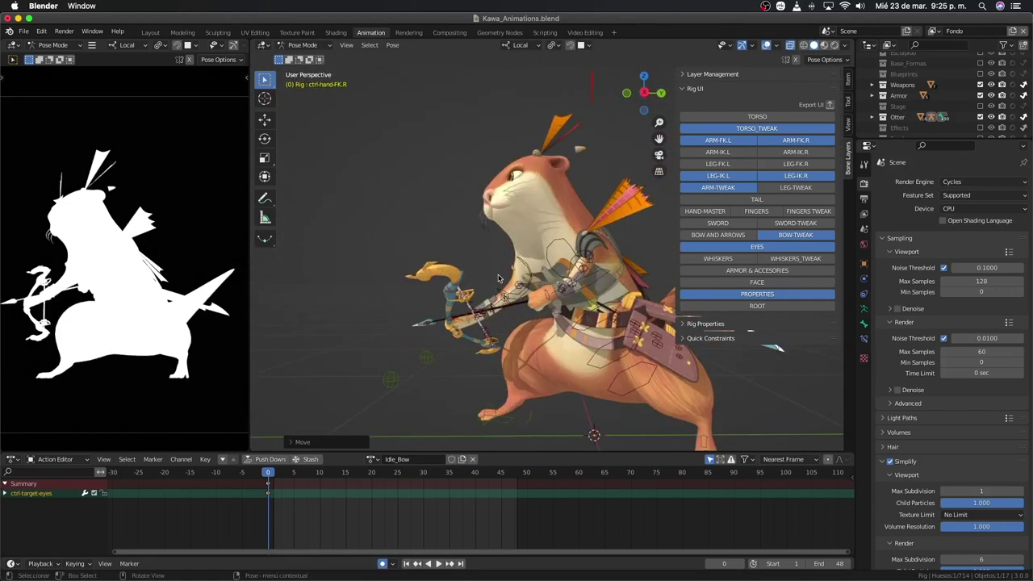
{"action": "middle_click_drag", "start_coordinate": [664, 332], "coordinate": [565, 242]}
{"action": "scroll", "coordinate": [564, 242], "scroll_direction": "up", "scroll_amount": 3}
{"action": "left_click", "coordinate": [531, 170]}
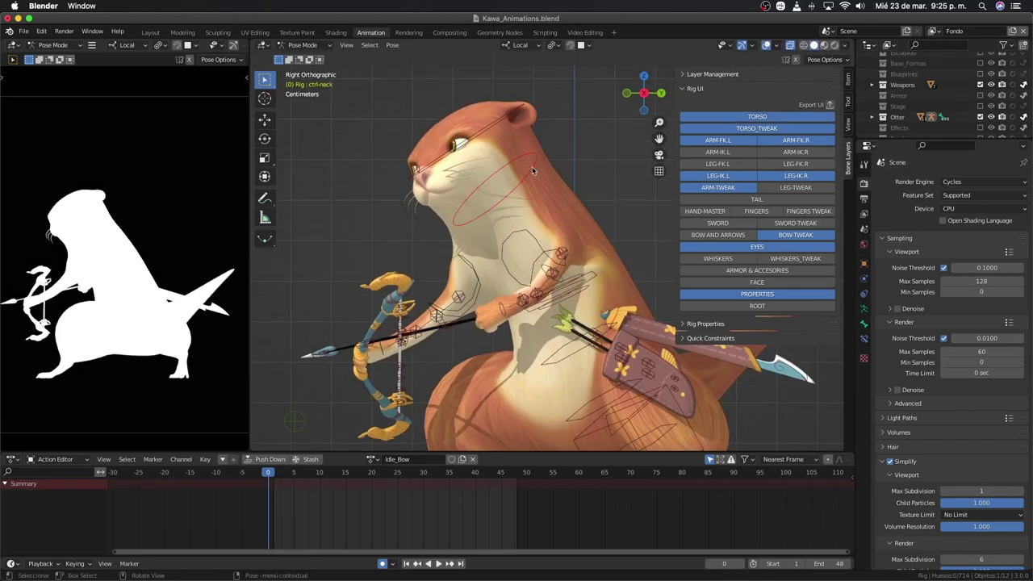
{"action": "left_click", "coordinate": [498, 129]}
{"action": "key", "text": "g"}
{"action": "left_click", "coordinate": [509, 242]}
Step: Clear the bone selection, select the right hand control and inspect it from several angles
{"action": "mouse_move", "coordinate": [509, 242]}
{"action": "middle_mouse_down"}
{"action": "mouse_move", "coordinate": [513, 287]}
{"action": "mouse_move", "coordinate": [708, 235]}
{"action": "middle_mouse_up"}
{"action": "scroll", "coordinate": [564, 266], "scroll_direction": "up", "scroll_amount": 4}
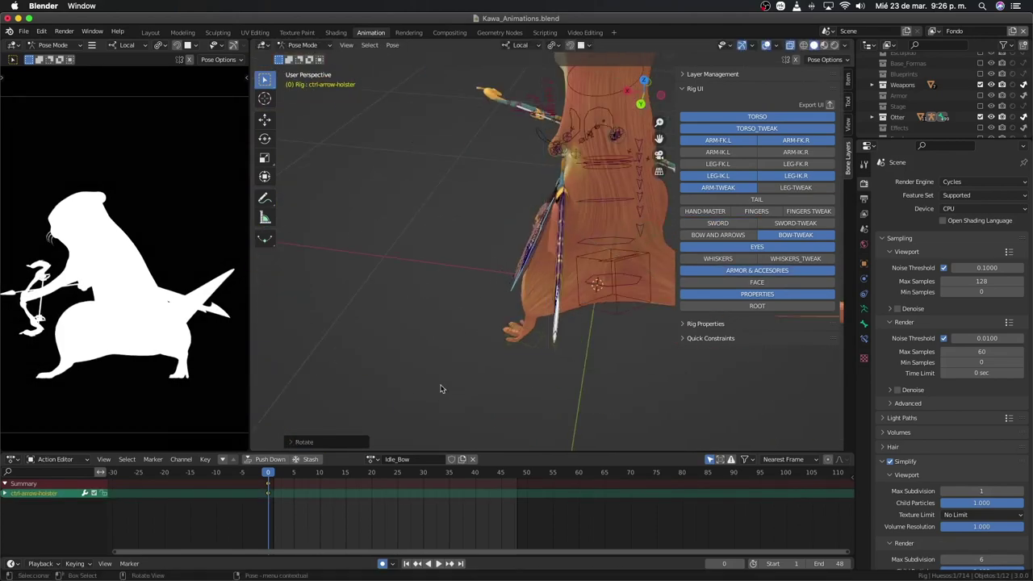
{"action": "left_click", "coordinate": [441, 389]}
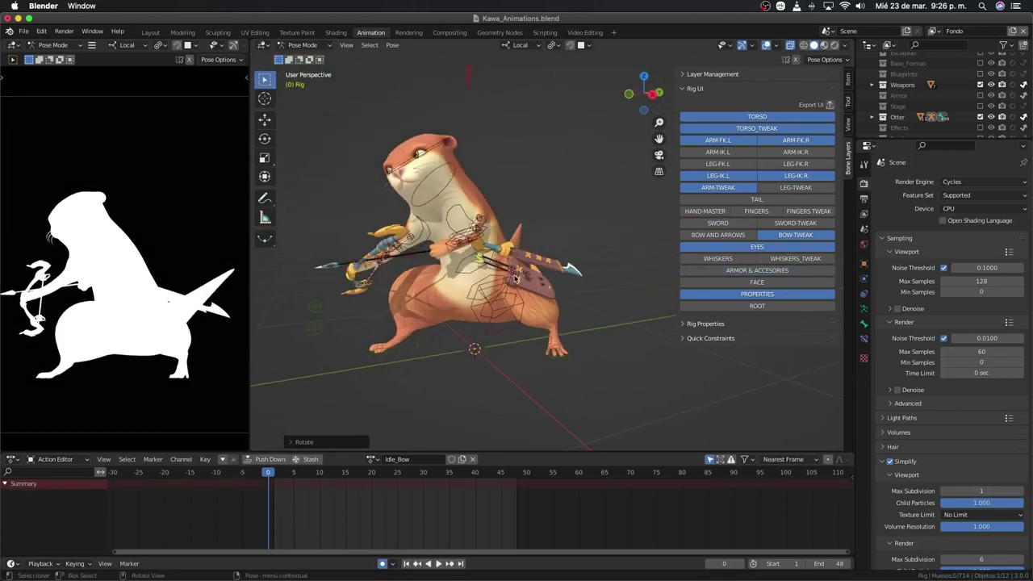
{"action": "mouse_move", "coordinate": [441, 389]}
{"action": "middle_mouse_down"}
{"action": "mouse_move", "coordinate": [473, 332]}
{"action": "mouse_move", "coordinate": [379, 420]}
{"action": "middle_mouse_up"}
{"action": "scroll", "coordinate": [484, 266], "scroll_direction": "up", "scroll_amount": 6}
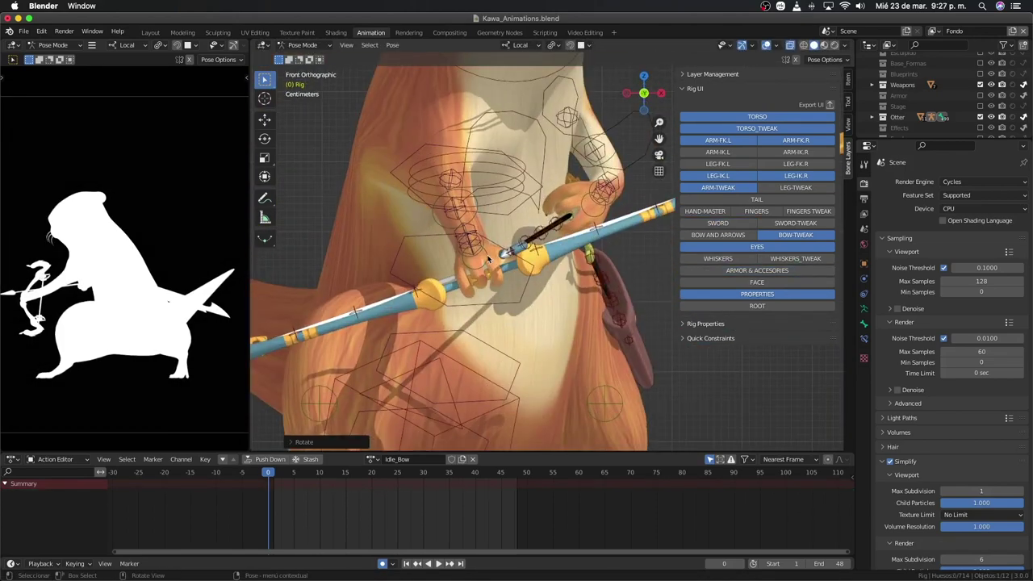
{"action": "left_click", "coordinate": [530, 258]}
{"action": "scroll", "coordinate": [531, 258], "scroll_direction": "down", "scroll_amount": 5}
{"action": "mouse_move", "coordinate": [530, 258]}
{"action": "middle_mouse_down"}
{"action": "mouse_move", "coordinate": [620, 329]}
{"action": "mouse_move", "coordinate": [501, 339]}
{"action": "middle_mouse_up"}
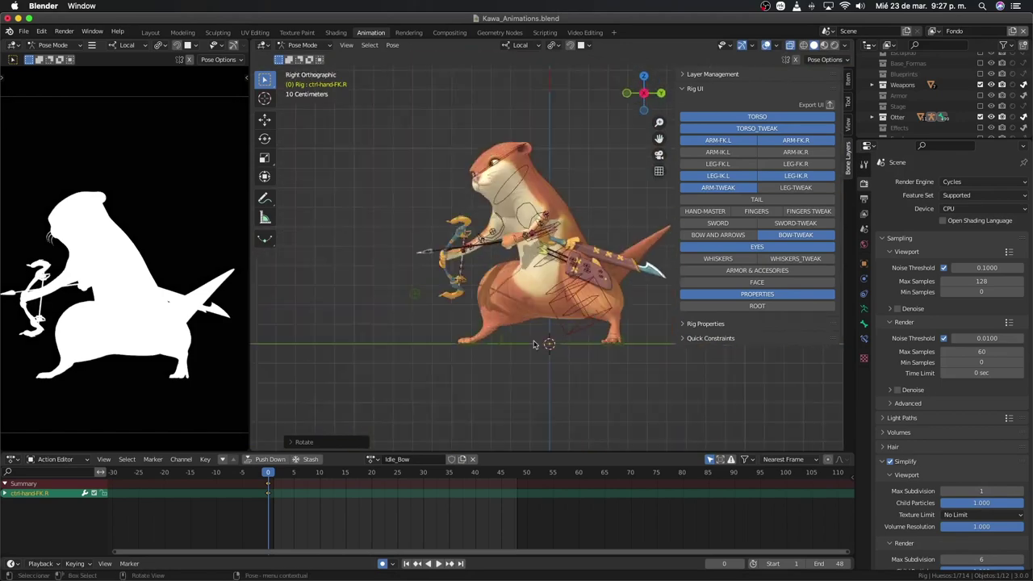
{"action": "scroll", "coordinate": [500, 339], "scroll_direction": "up", "scroll_amount": 5}
{"action": "left_click_drag", "start_coordinate": [484, 322], "coordinate": [489, 326]}
{"action": "scroll", "coordinate": [489, 326], "scroll_direction": "down", "scroll_amount": 5}
{"action": "mouse_move", "coordinate": [489, 326]}
{"action": "middle_mouse_down"}
{"action": "mouse_move", "coordinate": [533, 418]}
{"action": "mouse_move", "coordinate": [501, 379]}
{"action": "mouse_move", "coordinate": [543, 330]}
{"action": "mouse_move", "coordinate": [516, 266]}
{"action": "middle_mouse_up"}
{"action": "scroll", "coordinate": [543, 329], "scroll_direction": "up", "scroll_amount": 5}
Step: Slightly reposition the left mouth-corner and left inner eyebrow controls
{"action": "left_click", "coordinate": [543, 329]}
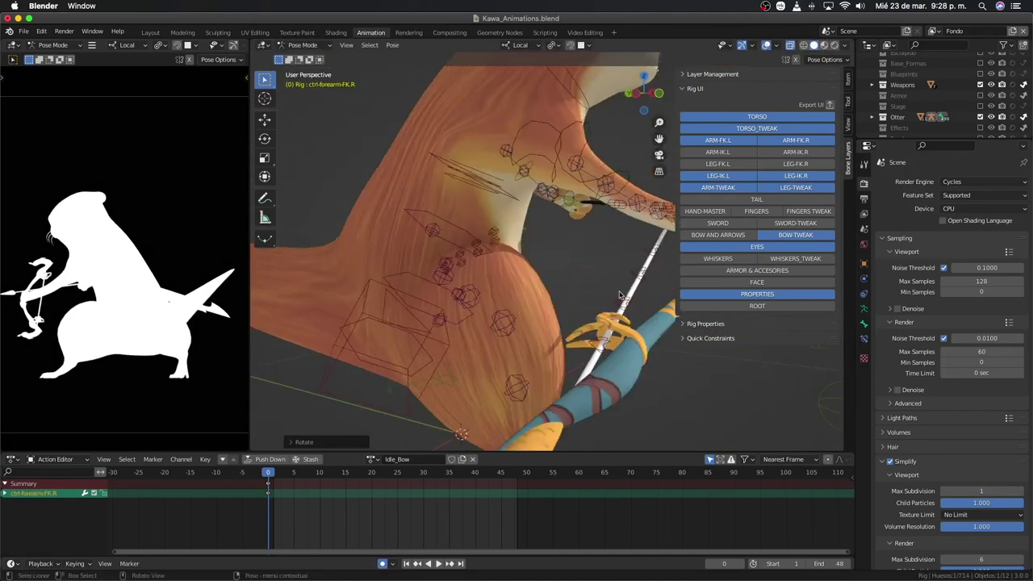
{"action": "scroll", "coordinate": [516, 266], "scroll_direction": "down", "scroll_amount": 5}
{"action": "scroll", "coordinate": [502, 226], "scroll_direction": "up", "scroll_amount": 5}
{"action": "left_click_drag", "start_coordinate": [499, 225], "coordinate": [502, 226]}
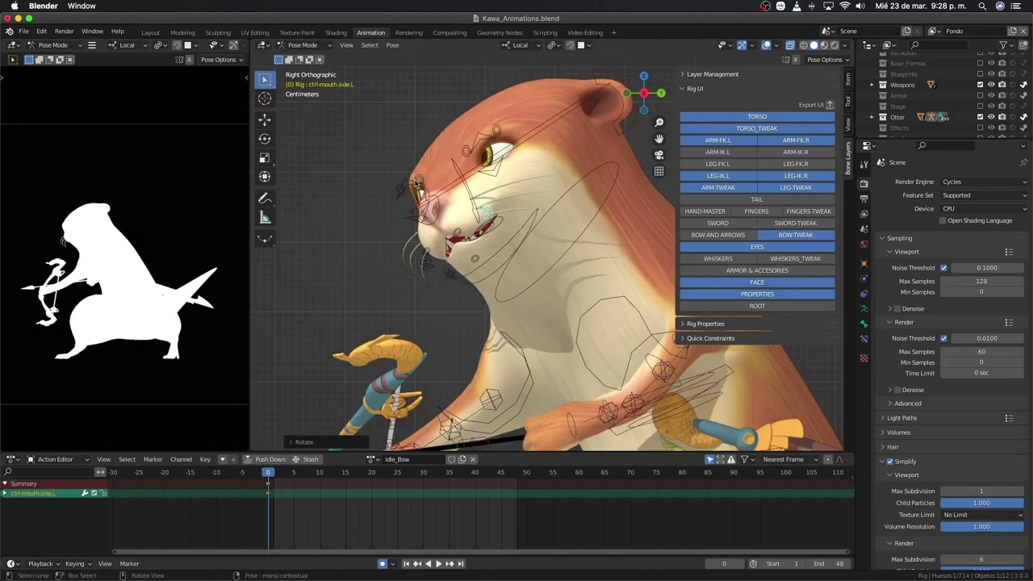
{"action": "left_click", "coordinate": [476, 150]}
{"action": "mouse_move", "coordinate": [476, 149]}
{"action": "middle_mouse_down"}
{"action": "mouse_move", "coordinate": [383, 321]}
{"action": "mouse_move", "coordinate": [584, 270]}
{"action": "mouse_move", "coordinate": [565, 242]}
{"action": "mouse_move", "coordinate": [532, 274]}
{"action": "mouse_move", "coordinate": [357, 325]}
{"action": "mouse_move", "coordinate": [550, 314]}
{"action": "middle_mouse_up"}
{"action": "scroll", "coordinate": [452, 201], "scroll_direction": "up", "scroll_amount": 4}
{"action": "scroll", "coordinate": [452, 201], "scroll_direction": "down", "scroll_amount": 5}
Step: Slightly rotate the torso tweak control, then select the chest control
{"action": "left_click", "coordinate": [584, 270]}
{"action": "left_click", "coordinate": [597, 294]}
{"action": "scroll", "coordinate": [597, 295], "scroll_direction": "up", "scroll_amount": 3}
{"action": "scroll", "coordinate": [533, 274], "scroll_direction": "down", "scroll_amount": 4}
{"action": "left_click", "coordinate": [549, 307]}
{"action": "scroll", "coordinate": [548, 307], "scroll_direction": "up", "scroll_amount": 4}
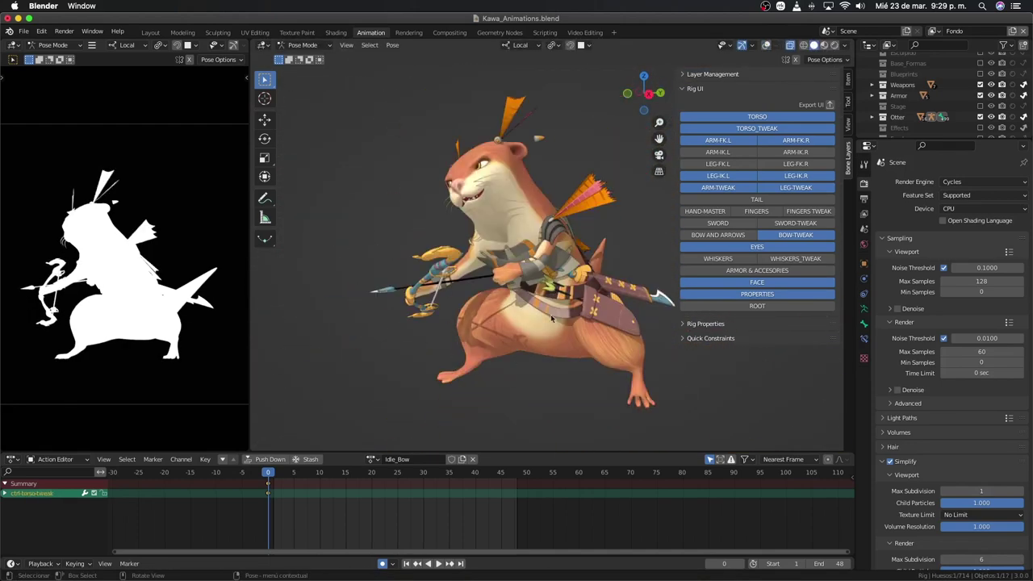
{"action": "scroll", "coordinate": [550, 314], "scroll_direction": "down", "scroll_amount": 4}
{"action": "scroll", "coordinate": [573, 344], "scroll_direction": "up", "scroll_amount": 2}
{"action": "middle_click_drag", "start_coordinate": [567, 367], "coordinate": [568, 368]}
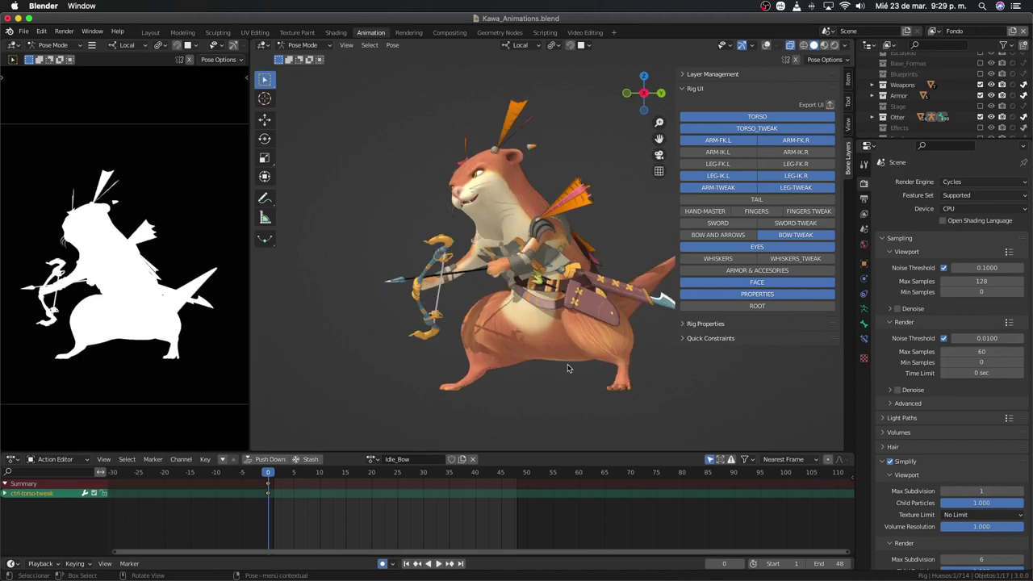
{"action": "middle_click_drag", "start_coordinate": [502, 352], "coordinate": [571, 333]}
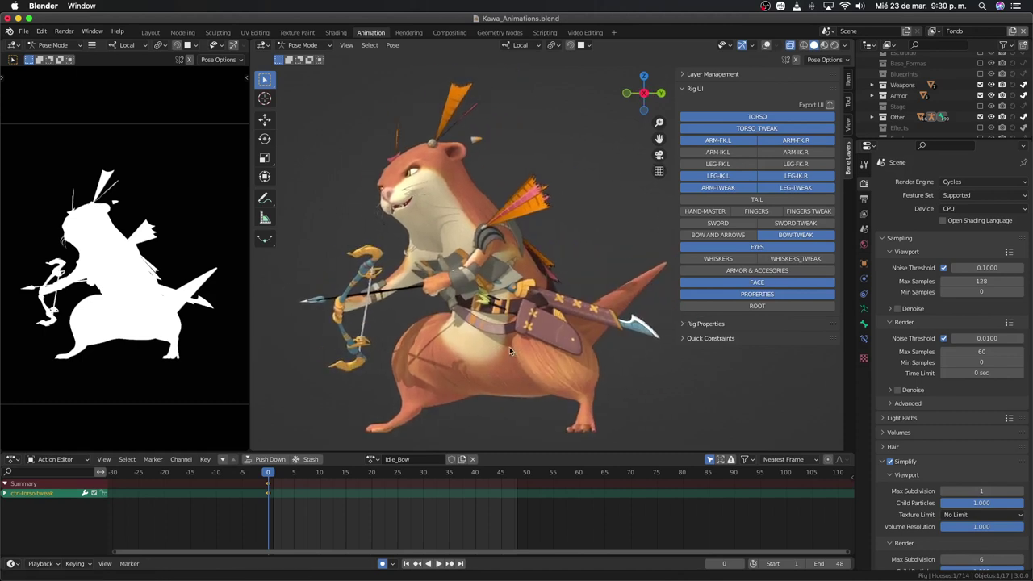
{"action": "scroll", "coordinate": [521, 327], "scroll_direction": "up", "scroll_amount": 3}
{"action": "scroll", "coordinate": [520, 327], "scroll_direction": "down", "scroll_amount": 2}
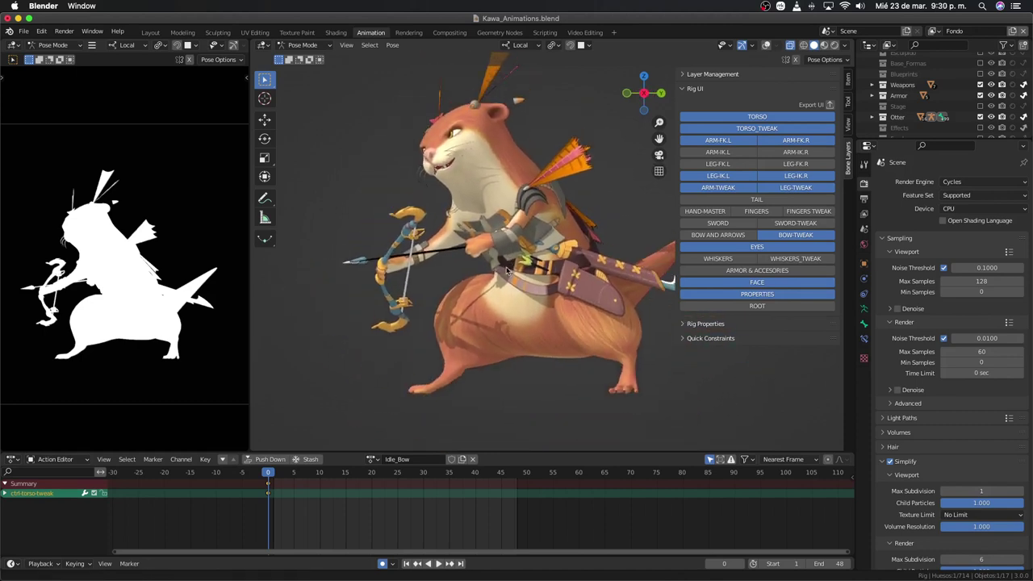
{"action": "middle_click_drag", "start_coordinate": [500, 319], "coordinate": [466, 304], "text": "shift"}
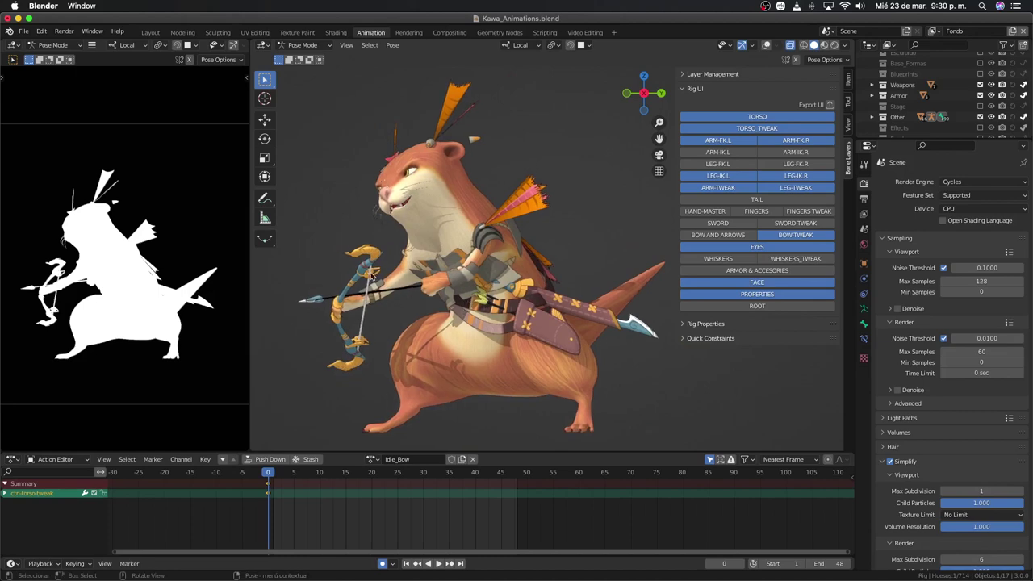
{"action": "mouse_move", "coordinate": [373, 277]}
{"action": "middle_mouse_down"}
{"action": "mouse_move", "coordinate": [510, 281]}
{"action": "mouse_move", "coordinate": [523, 243]}
{"action": "mouse_move", "coordinate": [534, 320]}
{"action": "mouse_move", "coordinate": [611, 279]}
{"action": "mouse_move", "coordinate": [535, 323]}
{"action": "middle_mouse_up"}
{"action": "scroll", "coordinate": [511, 281], "scroll_direction": "up", "scroll_amount": 2}
{"action": "scroll", "coordinate": [511, 281], "scroll_direction": "down", "scroll_amount": 2}
{"action": "scroll", "coordinate": [533, 303], "scroll_direction": "down", "scroll_amount": 3}
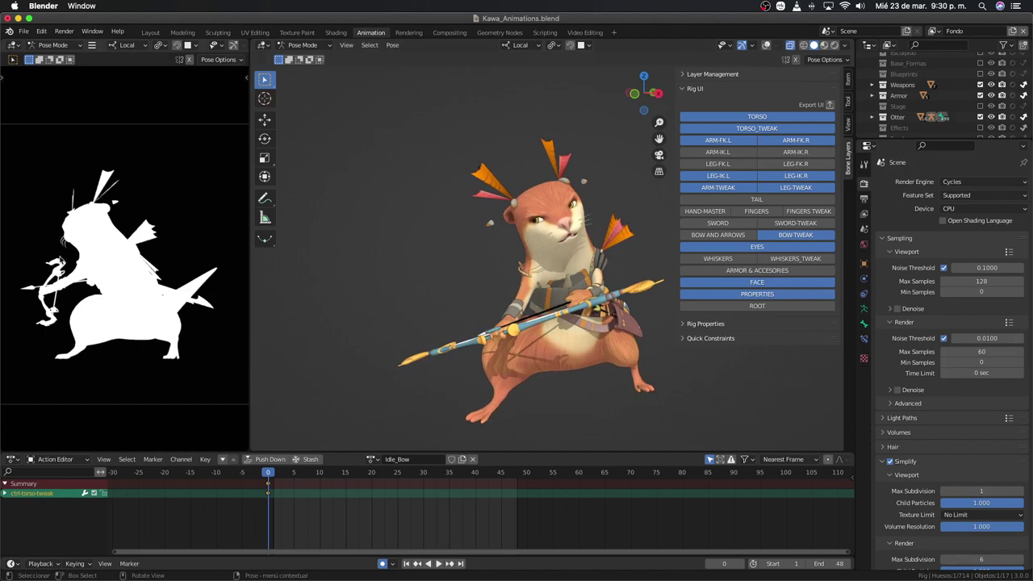
{"action": "middle_click_drag", "start_coordinate": [418, 313], "coordinate": [463, 305]}
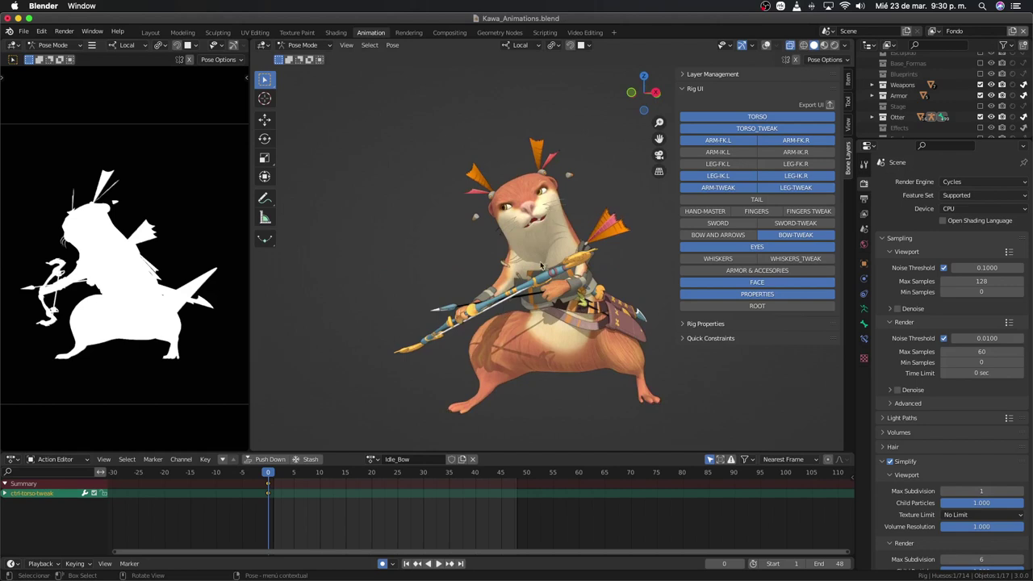
{"action": "middle_click_drag", "start_coordinate": [539, 269], "coordinate": [534, 300]}
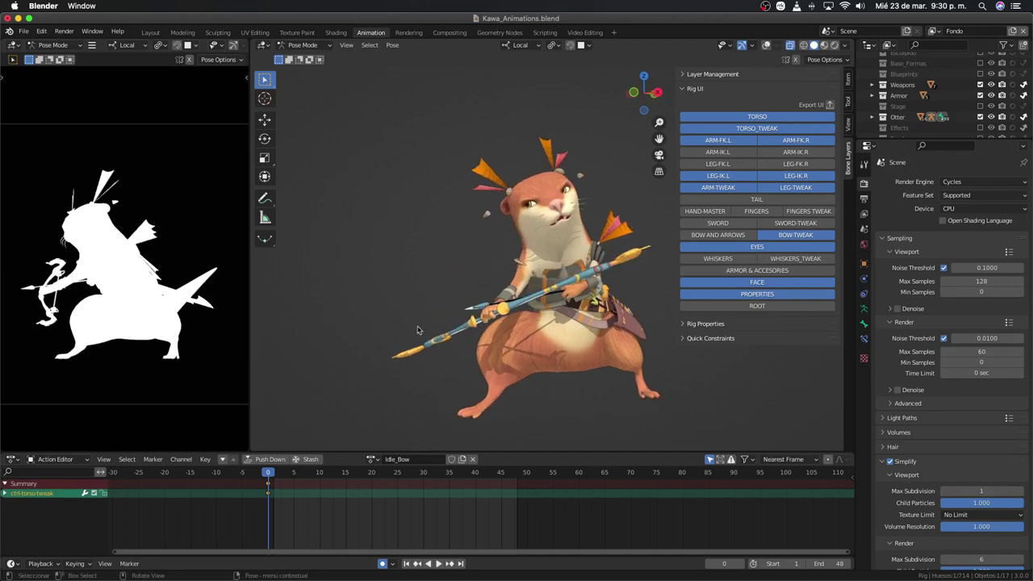
{"action": "mouse_move", "coordinate": [535, 335]}
{"action": "middle_mouse_down"}
{"action": "mouse_move", "coordinate": [475, 337]}
{"action": "mouse_move", "coordinate": [526, 336]}
{"action": "middle_mouse_up"}
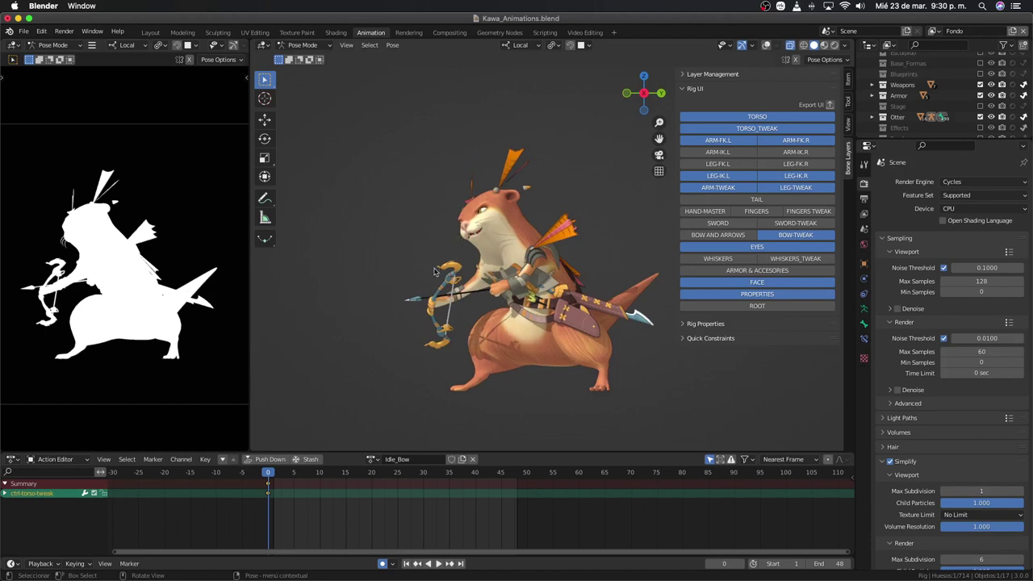
{"action": "mouse_move", "coordinate": [434, 272]}
{"action": "middle_mouse_down"}
{"action": "mouse_move", "coordinate": [438, 316]}
{"action": "mouse_move", "coordinate": [485, 295]}
{"action": "mouse_move", "coordinate": [467, 326]}
{"action": "mouse_move", "coordinate": [572, 299]}
{"action": "mouse_move", "coordinate": [666, 233]}
{"action": "mouse_move", "coordinate": [569, 332]}
{"action": "mouse_move", "coordinate": [408, 295]}
{"action": "mouse_move", "coordinate": [383, 299]}
{"action": "mouse_move", "coordinate": [504, 311]}
{"action": "mouse_move", "coordinate": [567, 288]}
{"action": "middle_mouse_up"}
{"action": "scroll", "coordinate": [569, 332], "scroll_direction": "up", "scroll_amount": 3}
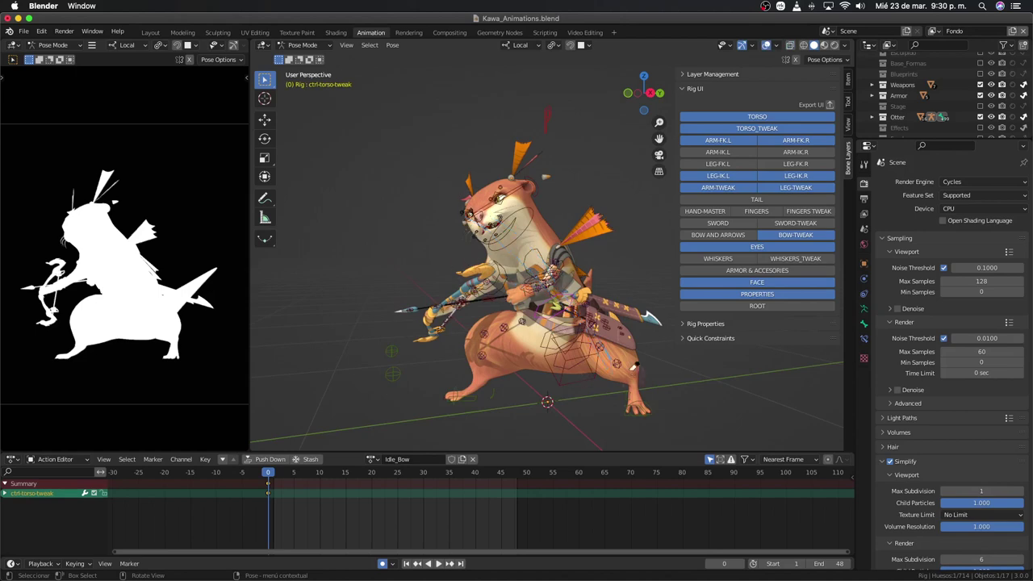
Step: Select the main torso control and orbit around the otter to judge lowering it
{"action": "mouse_move", "coordinate": [619, 396]}
{"action": "middle_mouse_down"}
{"action": "mouse_move", "coordinate": [529, 419]}
{"action": "mouse_move", "coordinate": [553, 371]}
{"action": "mouse_move", "coordinate": [501, 407]}
{"action": "middle_mouse_up"}
{"action": "left_click", "coordinate": [553, 372]}
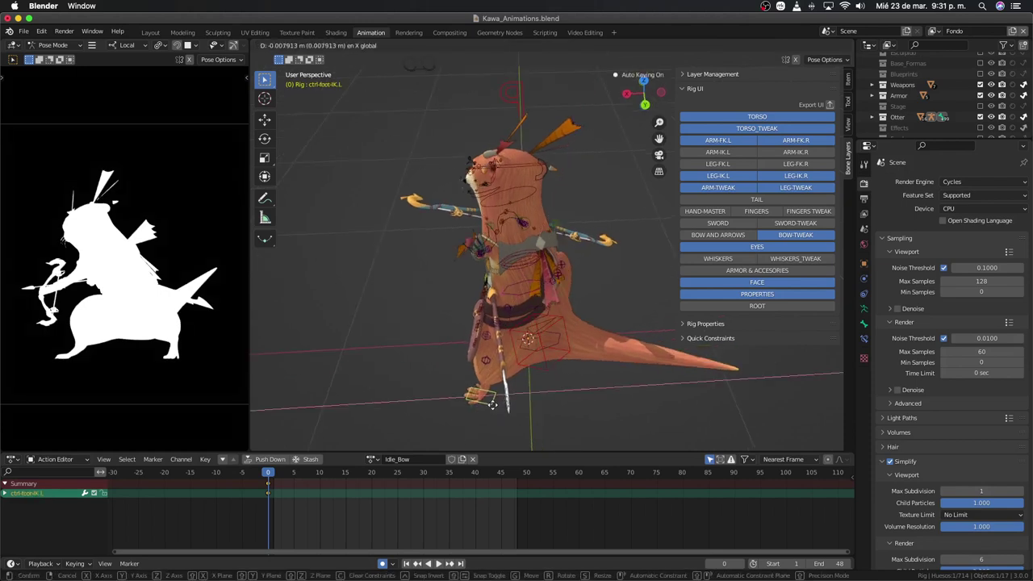
{"action": "mouse_move", "coordinate": [530, 400]}
{"action": "middle_mouse_down"}
{"action": "mouse_move", "coordinate": [588, 349]}
{"action": "mouse_move", "coordinate": [555, 366]}
{"action": "middle_mouse_up"}
{"action": "mouse_move", "coordinate": [478, 391]}
{"action": "middle_mouse_down"}
{"action": "mouse_move", "coordinate": [652, 345]}
{"action": "mouse_move", "coordinate": [610, 389]}
{"action": "mouse_move", "coordinate": [501, 352]}
{"action": "mouse_move", "coordinate": [474, 379]}
{"action": "middle_mouse_up"}
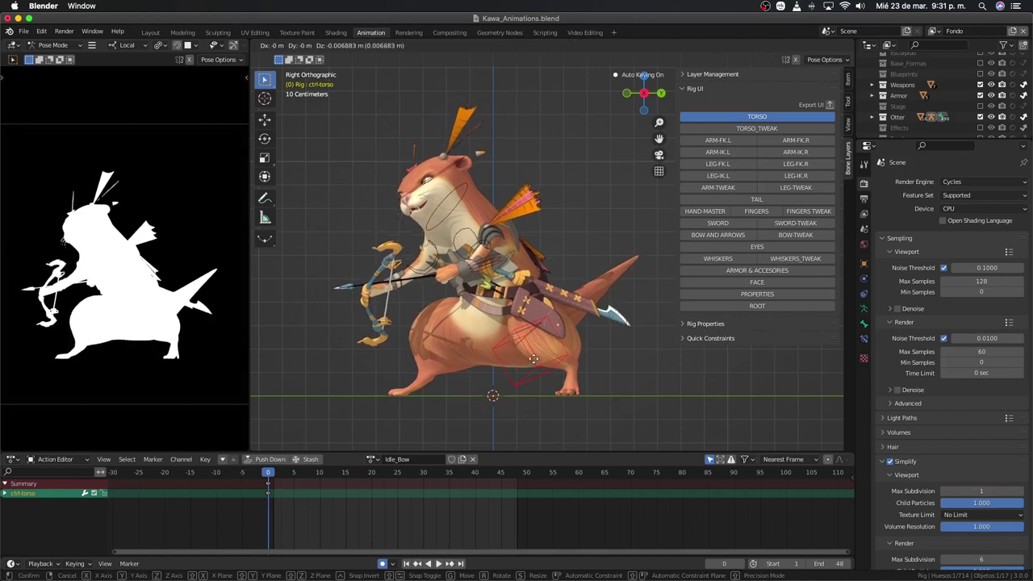
Step: Confirm the lowered torso position, then switch to Right Orthographic (numpad 3) and zoom in
{"action": "left_click", "coordinate": [533, 358]}
{"action": "mouse_move", "coordinate": [533, 358]}
{"action": "middle_mouse_down"}
{"action": "mouse_move", "coordinate": [439, 365]}
{"action": "mouse_move", "coordinate": [528, 366]}
{"action": "middle_mouse_up"}
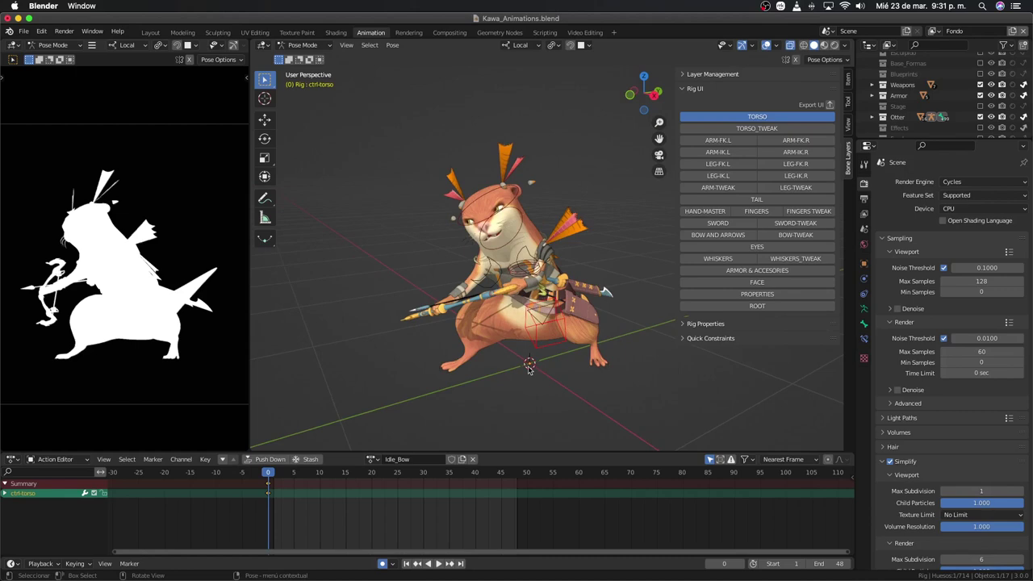
{"action": "key", "text": "KP_3"}
{"action": "scroll", "coordinate": [529, 370], "scroll_direction": "up", "scroll_amount": 2}
{"action": "scroll", "coordinate": [503, 373], "scroll_direction": "up", "scroll_amount": 2}
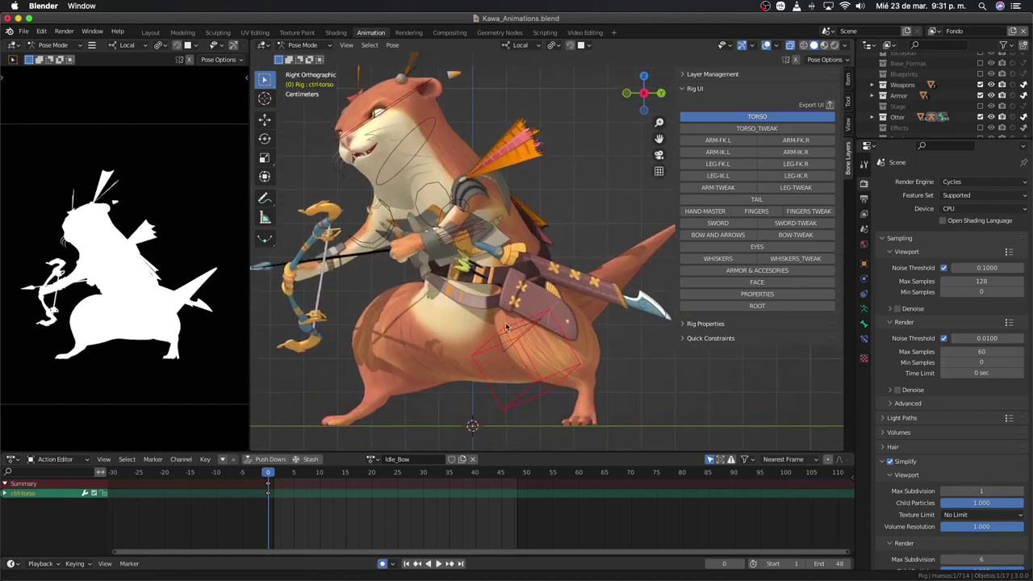
{"action": "scroll", "coordinate": [502, 375], "scroll_direction": "down", "scroll_amount": 2}
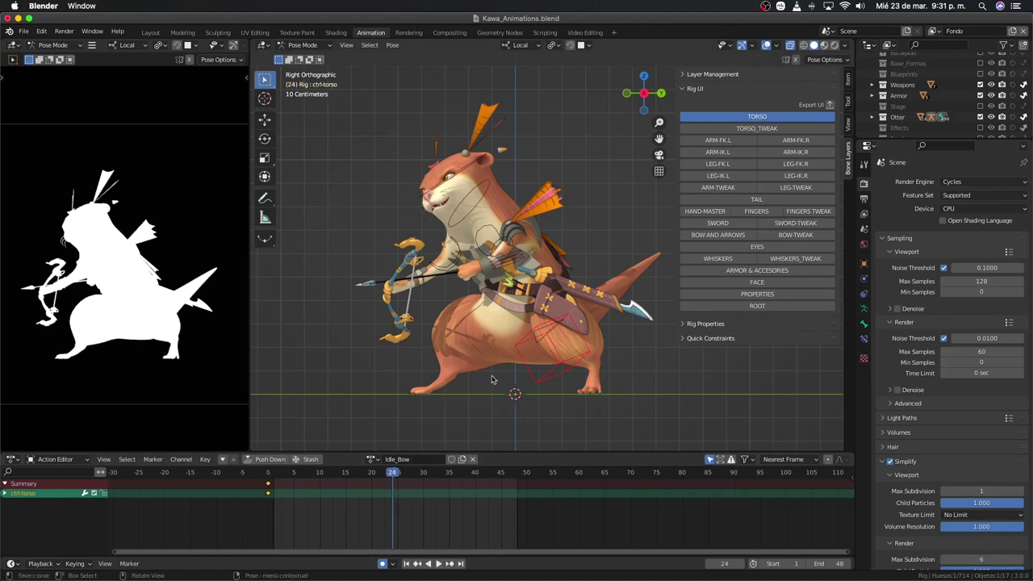
Step: Scale the torso keys by 0.5 from frame 0, duplicate them to reach frame 48, and play
{"action": "left_click", "coordinate": [530, 387]}
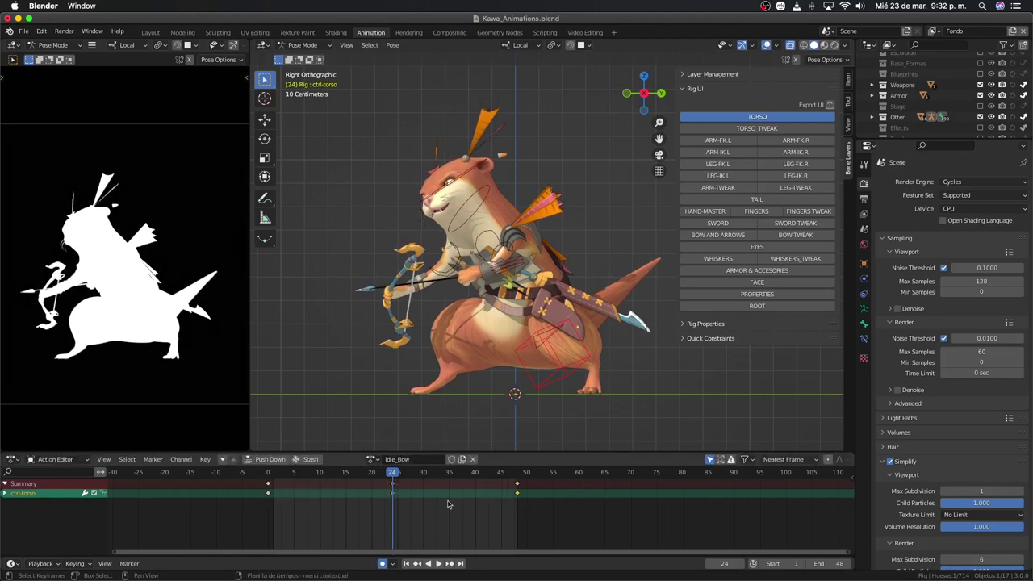
{"action": "left_click_drag", "start_coordinate": [588, 529], "coordinate": [210, 487]}
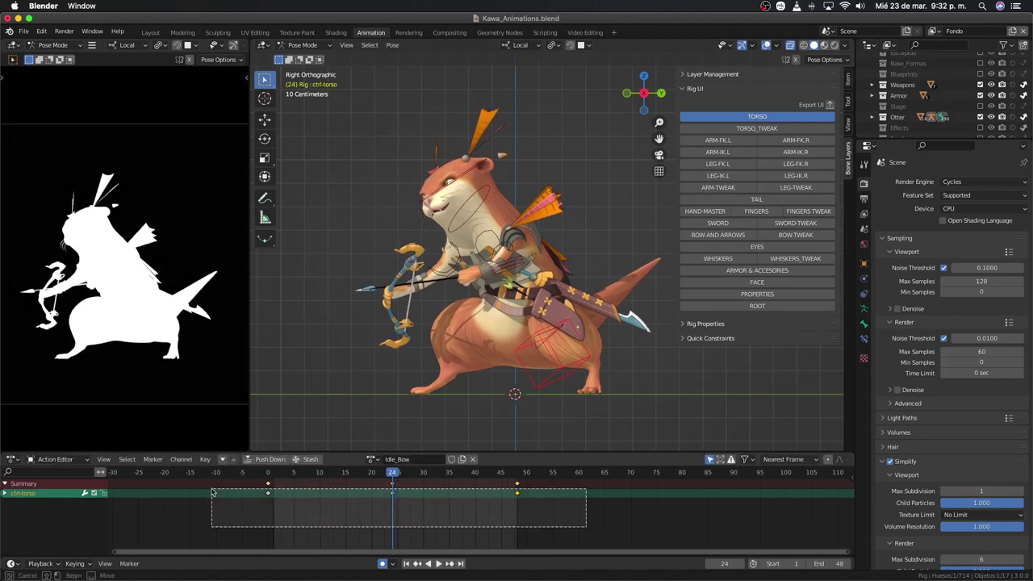
{"action": "left_click", "coordinate": [267, 473]}
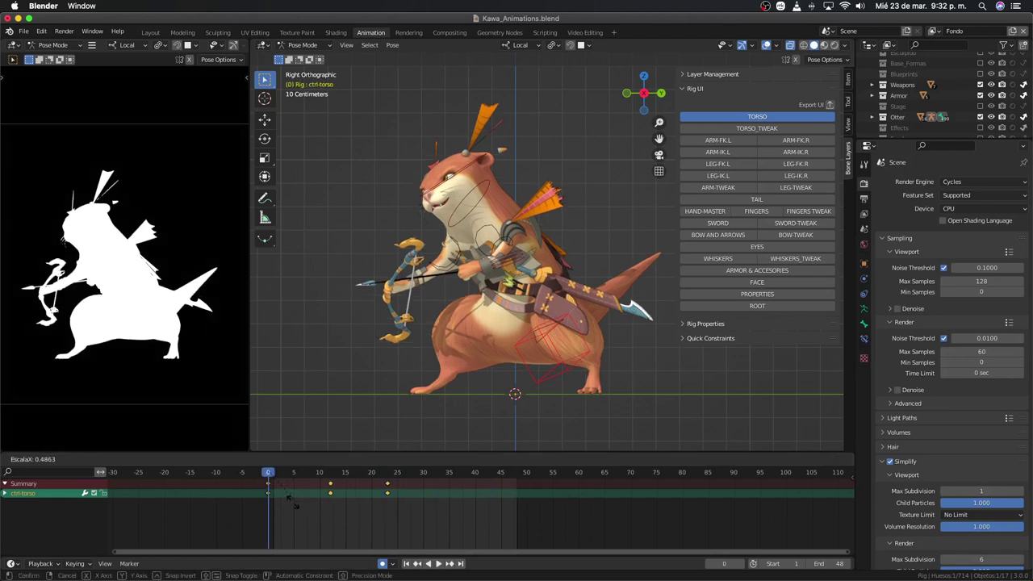
{"action": "left_click", "coordinate": [303, 508]}
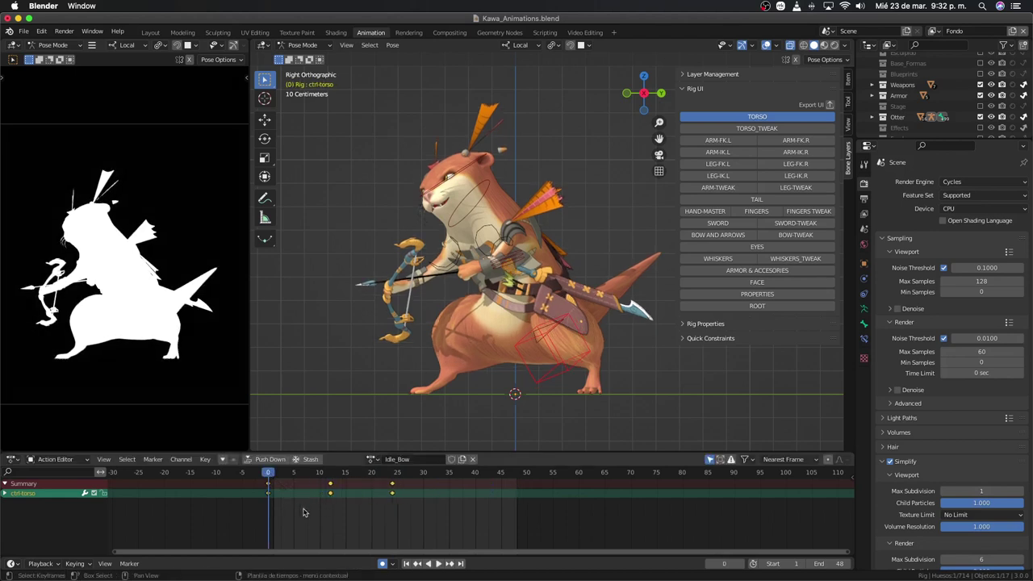
{"action": "key", "text": "shift+d"}
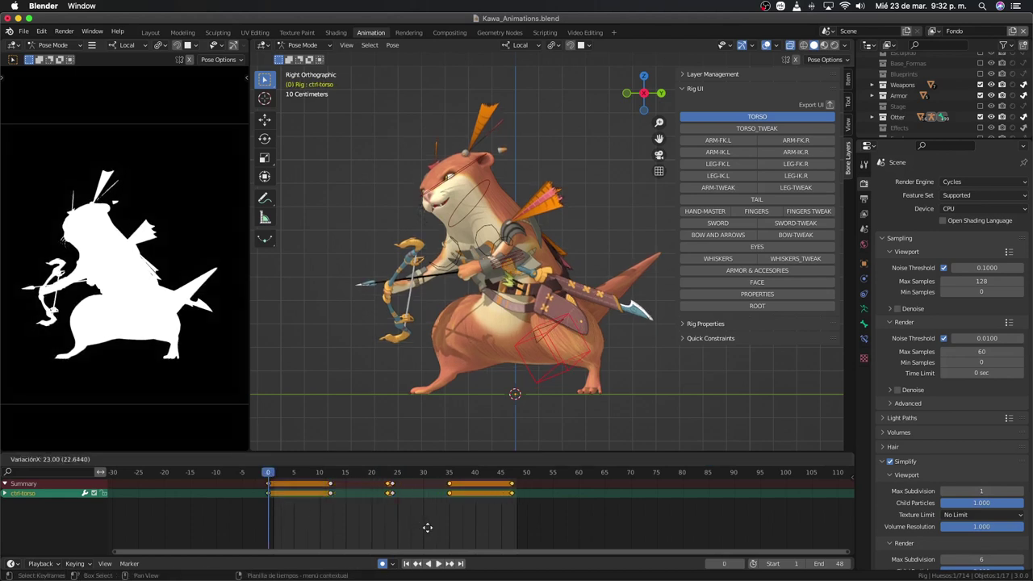
{"action": "left_click", "coordinate": [430, 528]}
{"action": "key", "text": "space"}
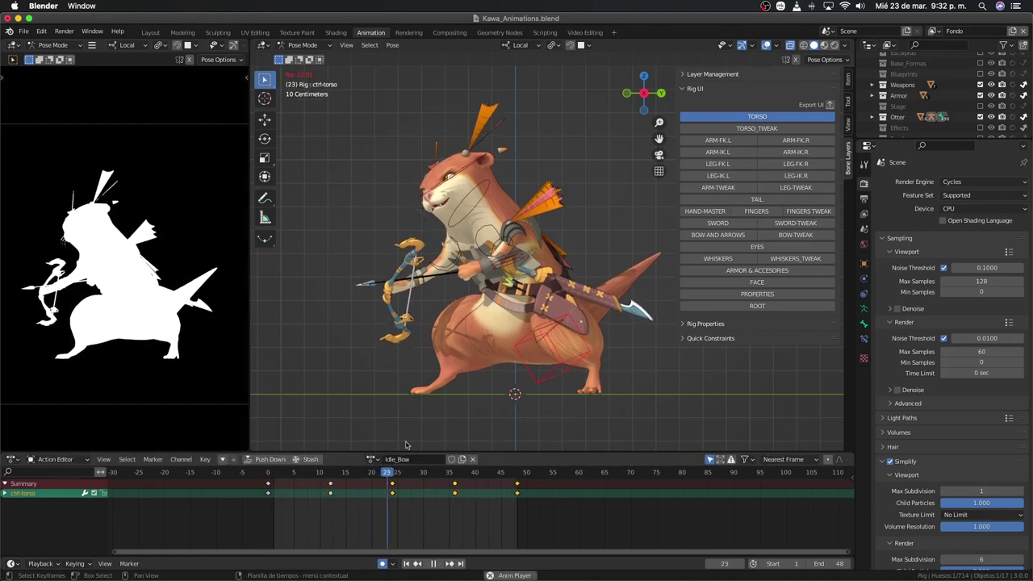
Step: Set viewport Max Subdivision to 0, watch the loop from tilted and side views, stop at frame 29
{"action": "left_click", "coordinate": [944, 490]}
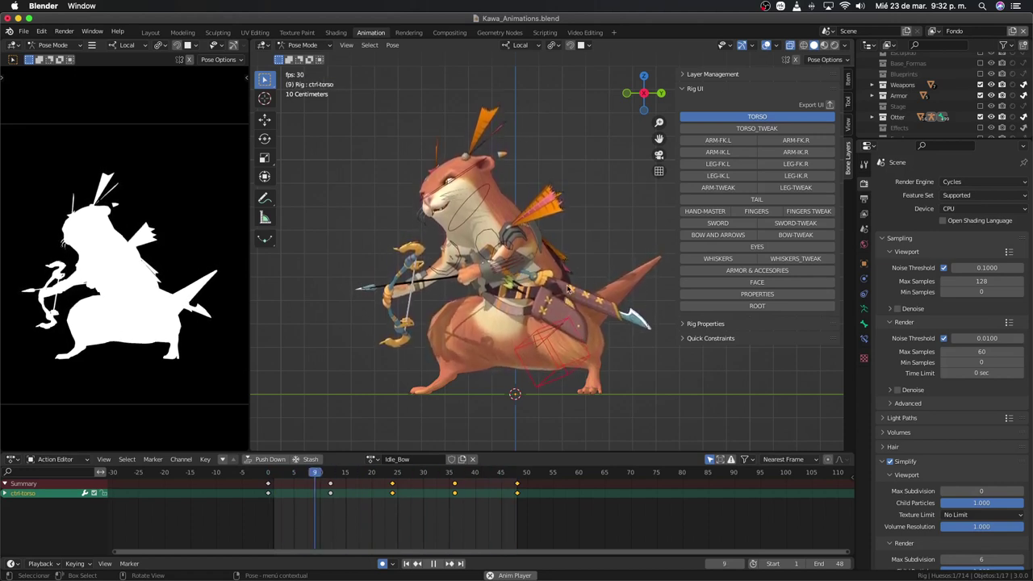
{"action": "mouse_move", "coordinate": [586, 339]}
{"action": "middle_mouse_down"}
{"action": "mouse_move", "coordinate": [554, 271]}
{"action": "mouse_move", "coordinate": [604, 288]}
{"action": "mouse_move", "coordinate": [524, 268]}
{"action": "middle_mouse_up"}
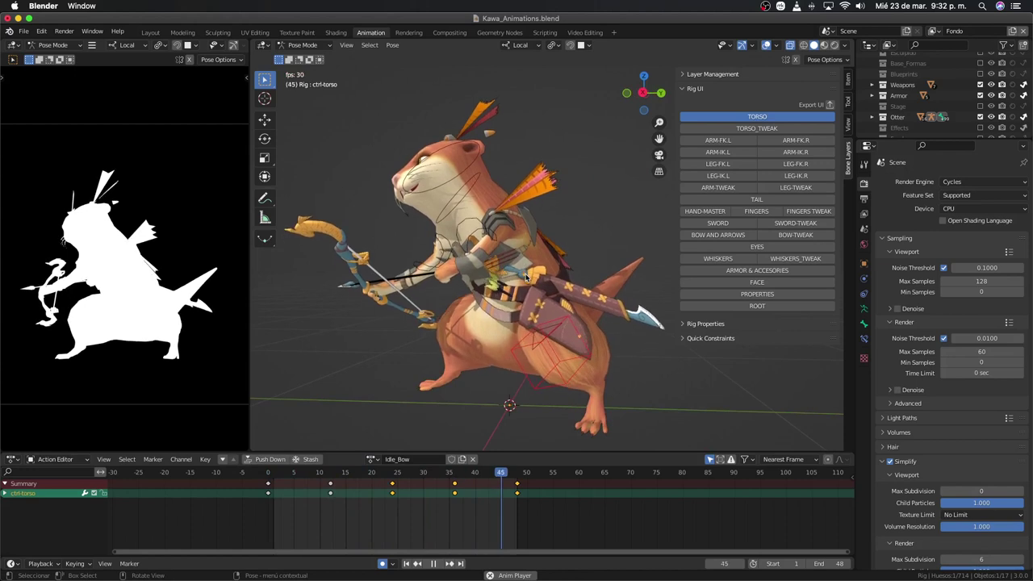
{"action": "key", "text": "KP_3"}
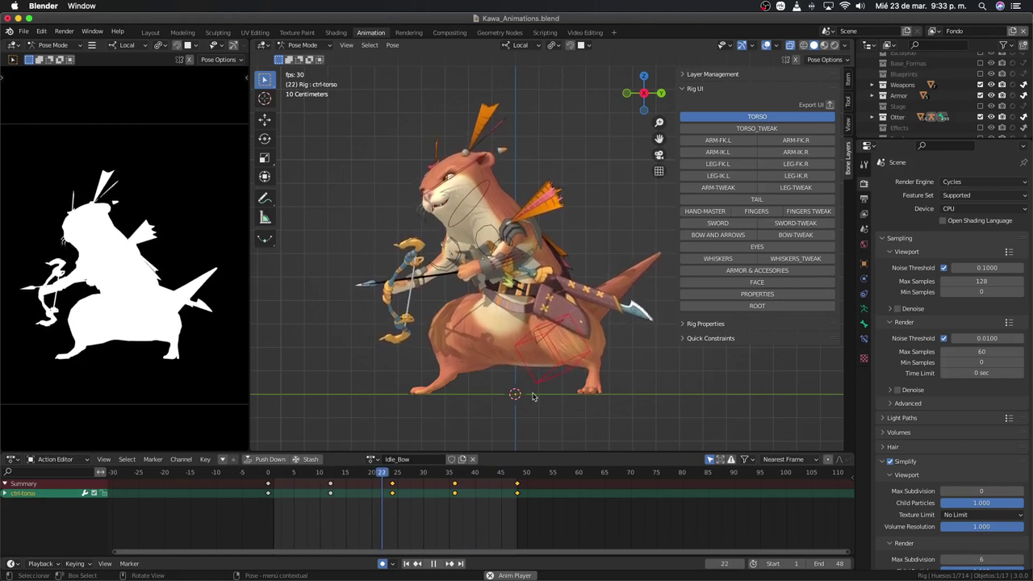
{"action": "key", "text": "space"}
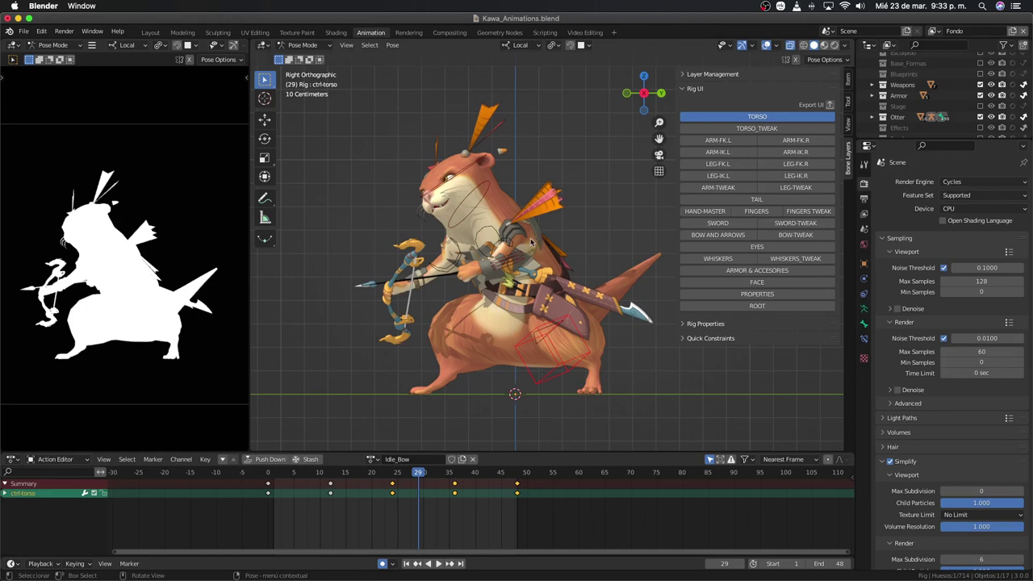
Step: Find the Annotations panel in the sidebar's View settings and delete the 'Nota' layer
{"action": "left_click", "coordinate": [274, 199]}
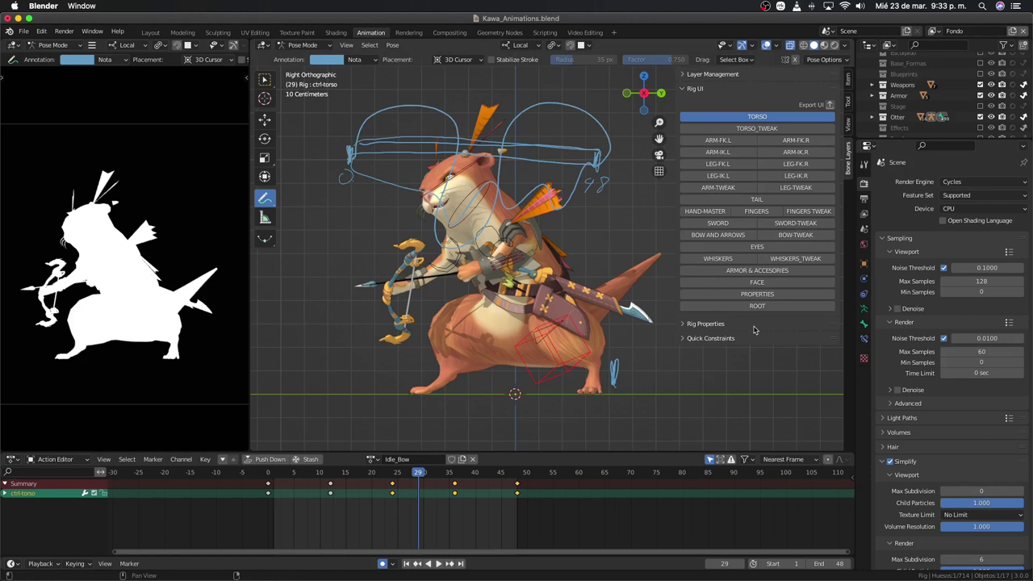
{"action": "left_click", "coordinate": [848, 101]}
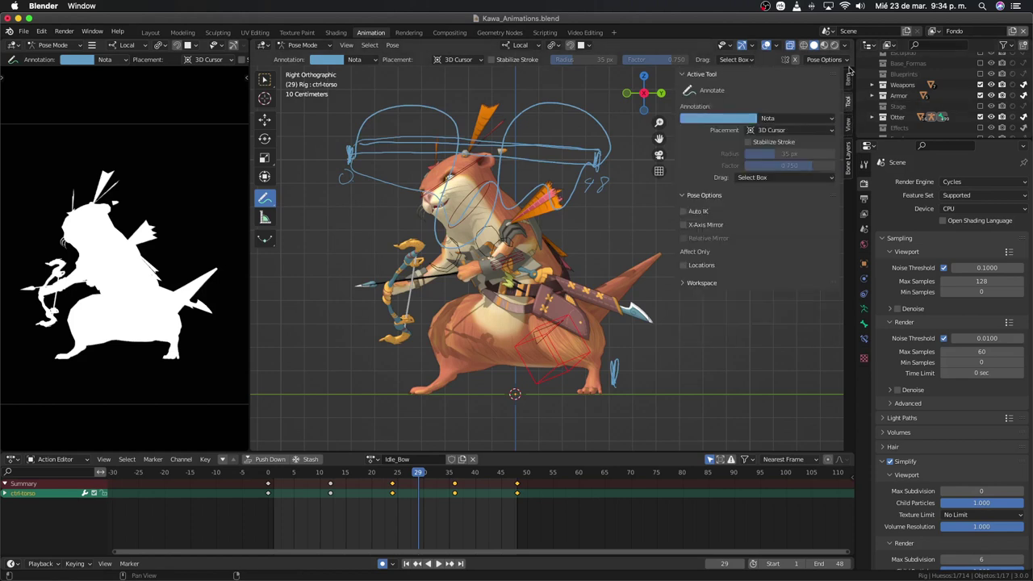
{"action": "left_click", "coordinate": [849, 74]}
{"action": "left_click", "coordinate": [849, 125]}
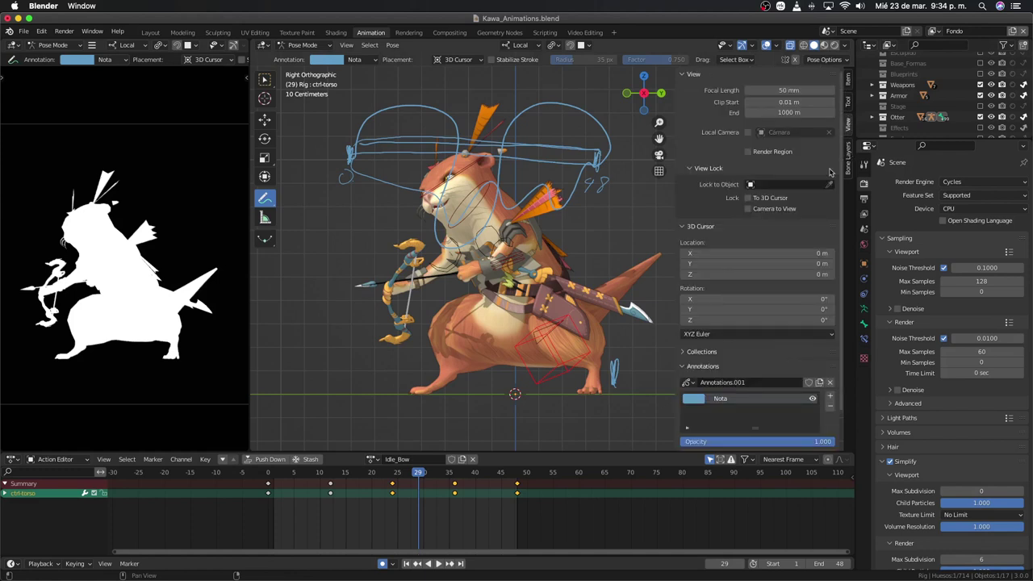
{"action": "left_click", "coordinate": [831, 407]}
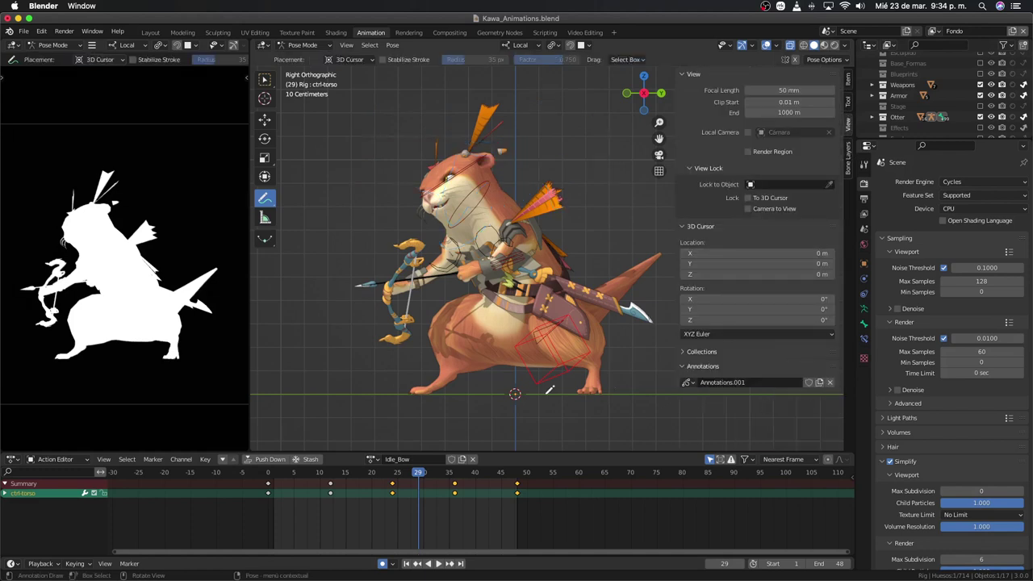
Step: Play the Idle_Bow loop and watch it from several tilted viewport angles
{"action": "key", "text": "space"}
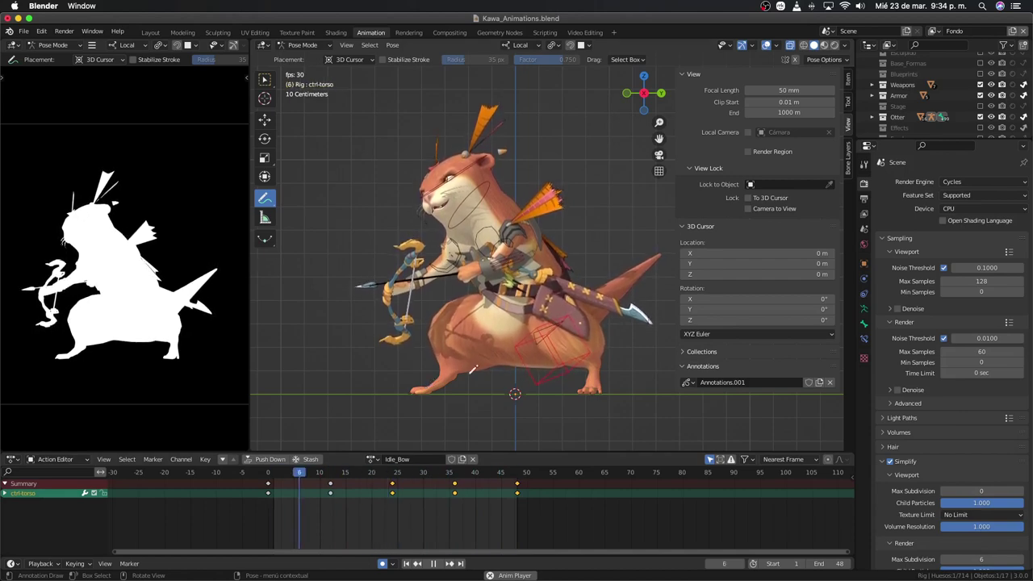
{"action": "scroll", "coordinate": [472, 369], "scroll_direction": "down", "scroll_amount": 2}
{"action": "scroll", "coordinate": [472, 368], "scroll_direction": "down", "scroll_amount": 2}
{"action": "mouse_move", "coordinate": [472, 369]}
{"action": "middle_mouse_down"}
{"action": "mouse_move", "coordinate": [454, 307]}
{"action": "mouse_move", "coordinate": [540, 314]}
{"action": "middle_mouse_up"}
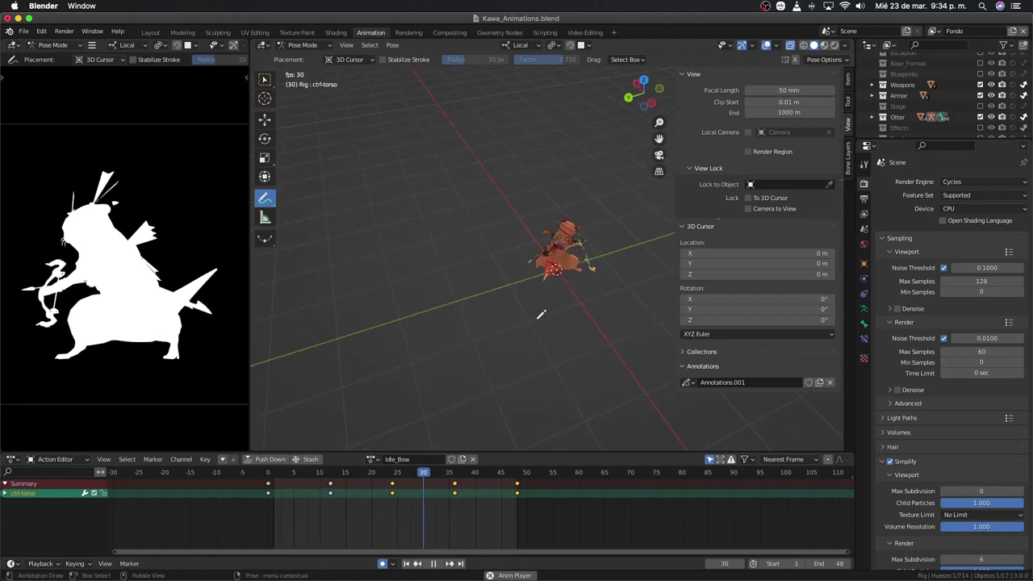
{"action": "middle_click_drag", "start_coordinate": [540, 314], "coordinate": [564, 316]}
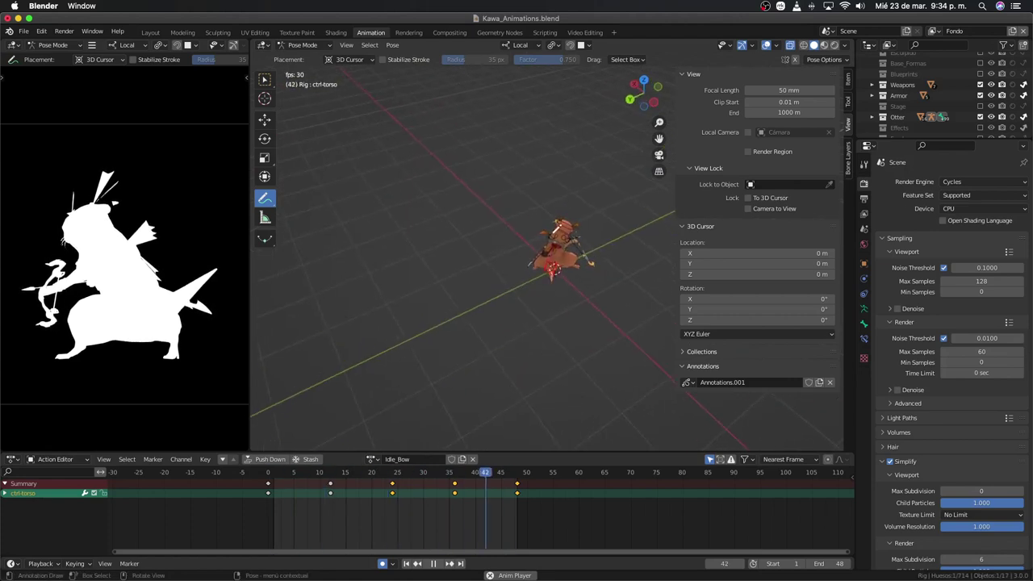
{"action": "middle_click_drag", "start_coordinate": [590, 263], "coordinate": [587, 271]}
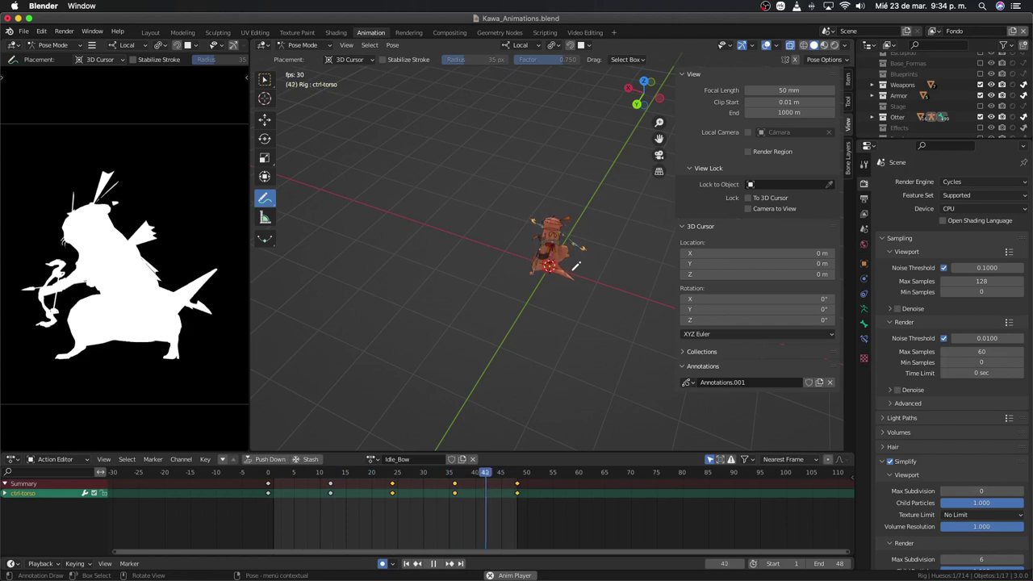
{"action": "scroll", "coordinate": [565, 271], "scroll_direction": "up", "scroll_amount": 3}
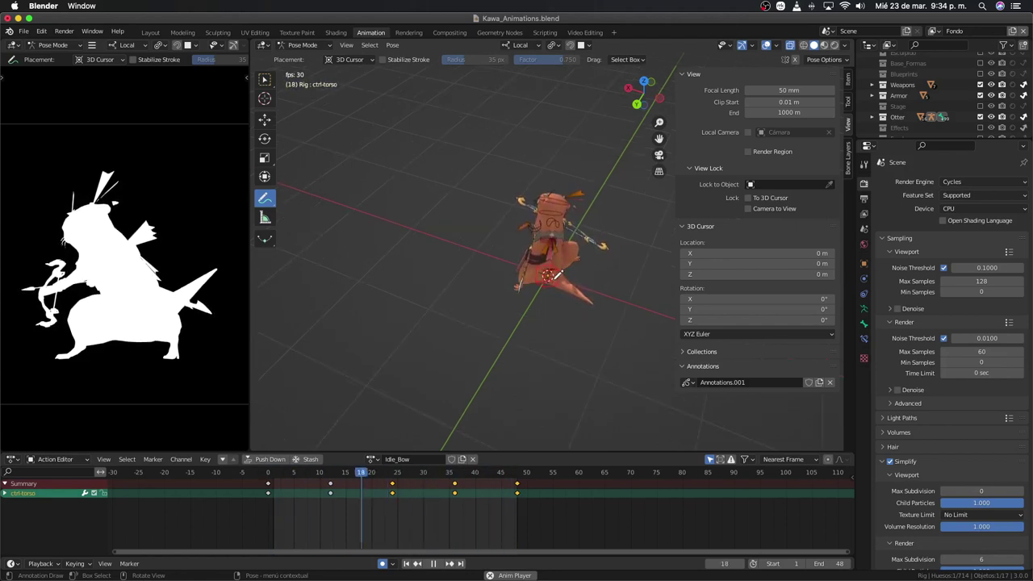
Step: Return to the side orthographic view, stop playback and switch the Action Editor to the Graph Editor
{"action": "key", "text": "KP_3"}
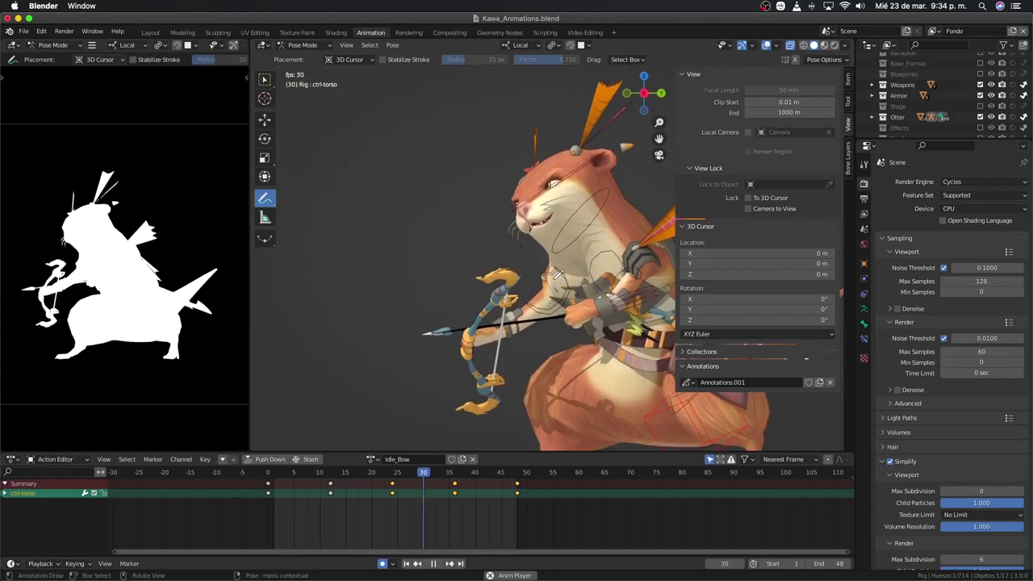
{"action": "scroll", "coordinate": [559, 277], "scroll_direction": "down", "scroll_amount": 2}
{"action": "scroll", "coordinate": [517, 276], "scroll_direction": "down", "scroll_amount": 2}
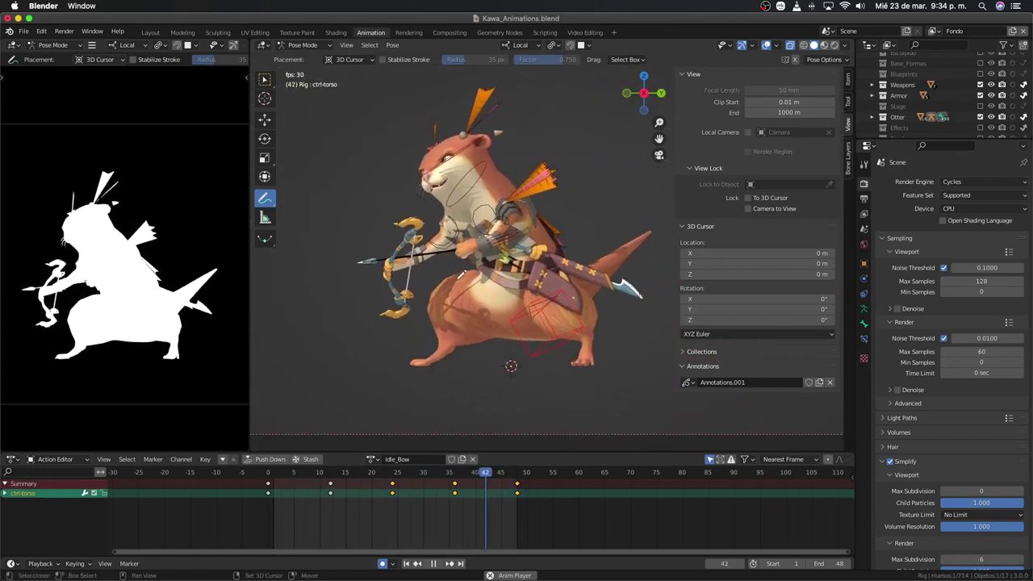
{"action": "middle_click_drag", "start_coordinate": [448, 372], "coordinate": [437, 390], "text": "shift"}
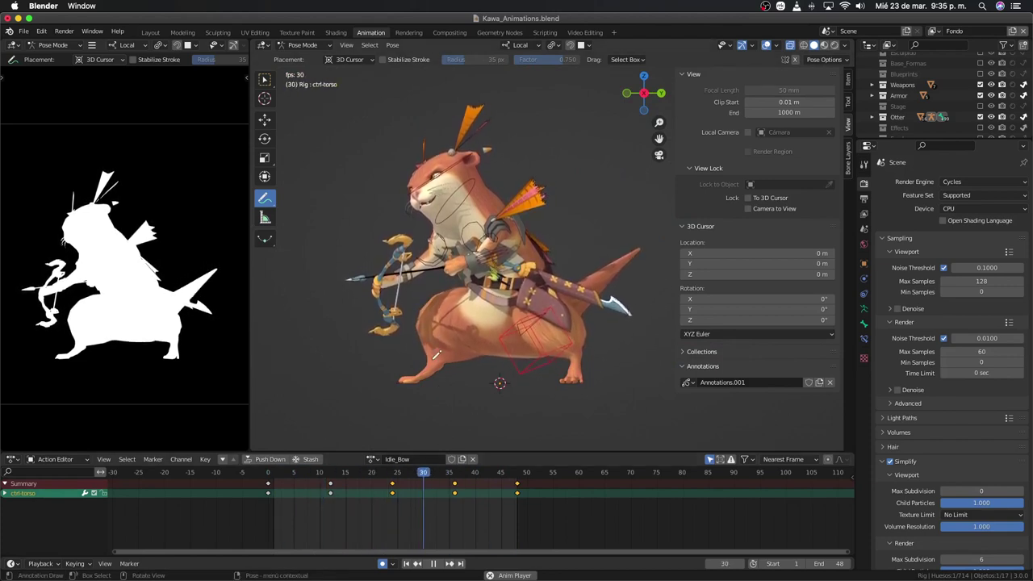
{"action": "key", "text": "space"}
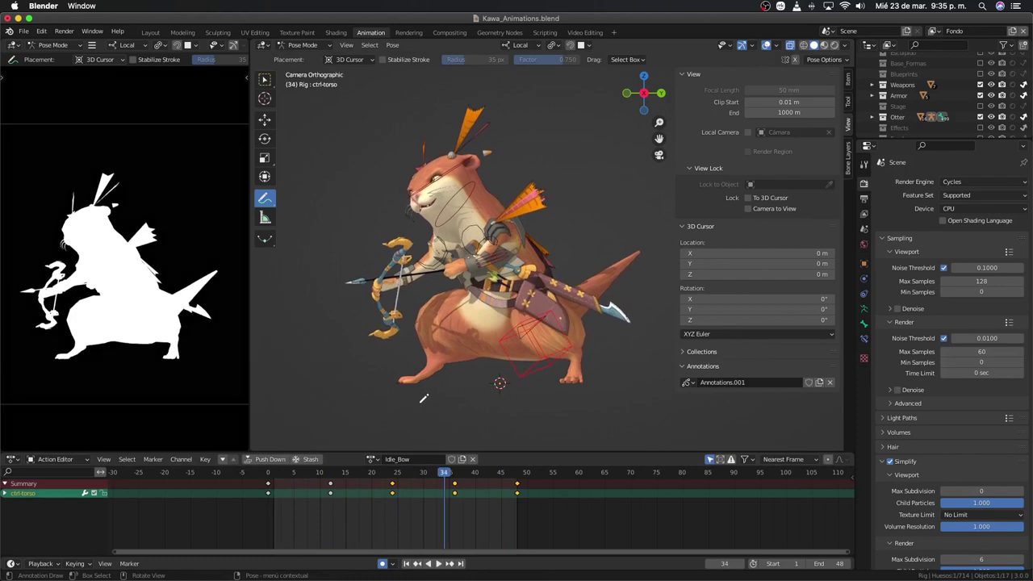
{"action": "key", "text": "ctrl+Tab"}
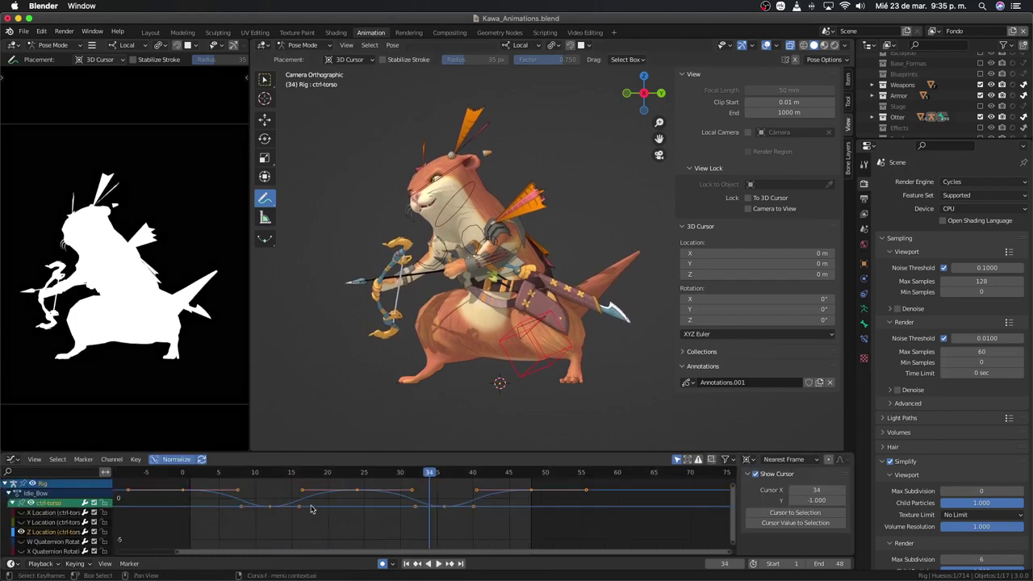
Step: Fit the graph view, reset the playhead to frame 0, and select the torso's Z Location curve
{"action": "key", "text": "Home"}
{"action": "left_click", "coordinate": [364, 503]}
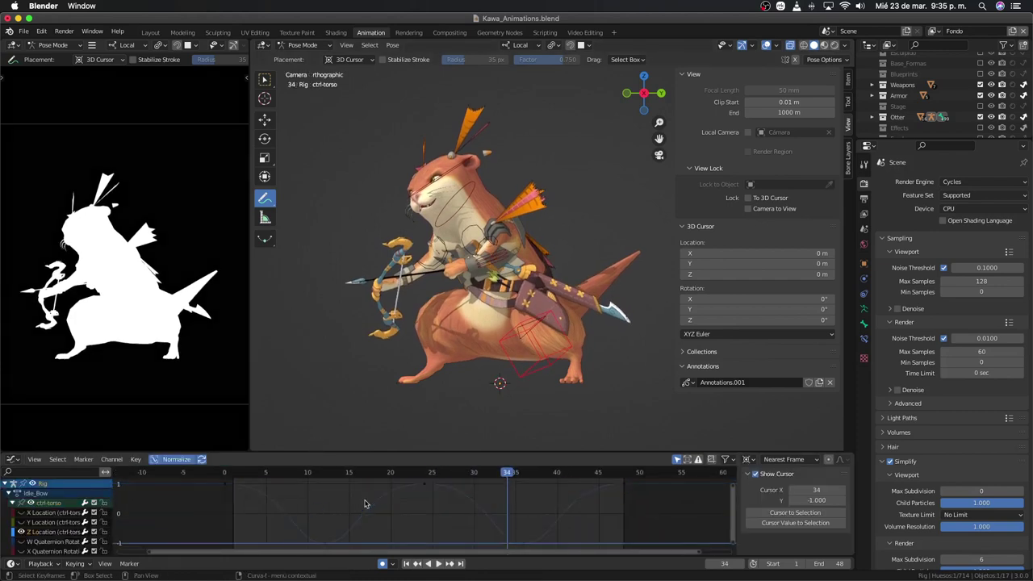
{"action": "scroll", "coordinate": [364, 503], "scroll_direction": "down", "scroll_amount": 1}
{"action": "scroll", "coordinate": [364, 503], "scroll_direction": "down", "scroll_amount": 1}
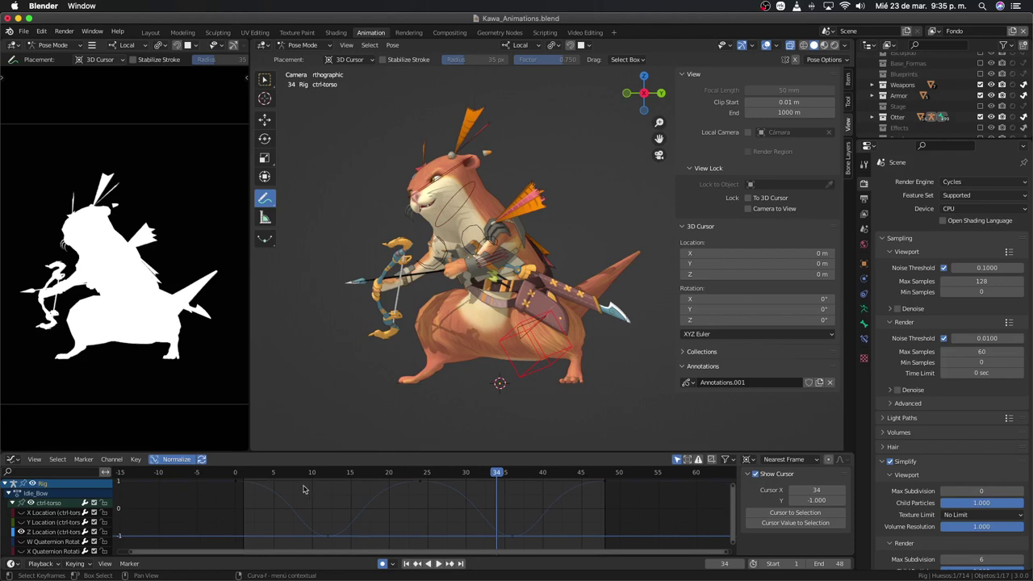
{"action": "left_click", "coordinate": [237, 473]}
{"action": "left_click", "coordinate": [237, 485]}
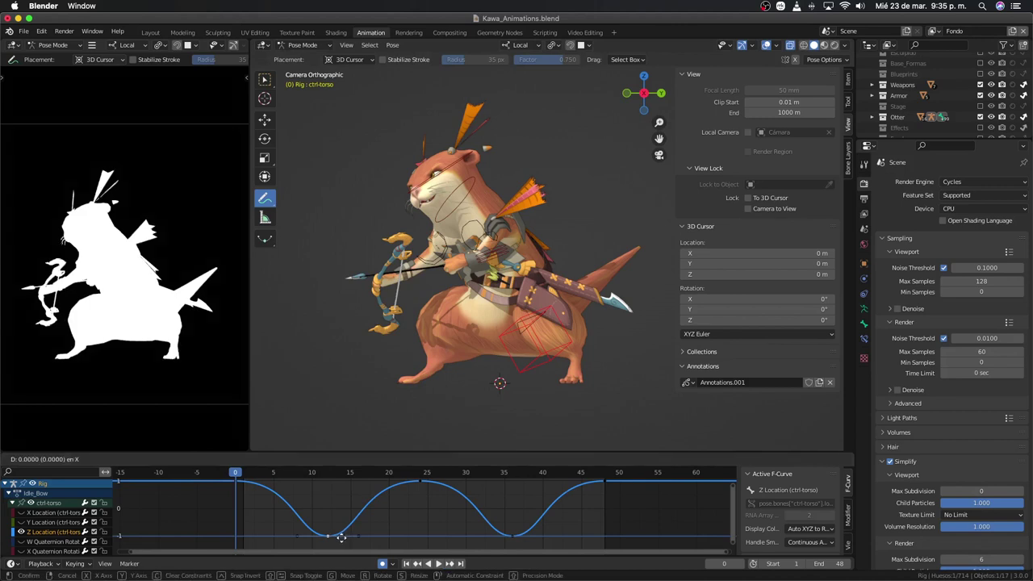
Step: Slide the Z Location trough keyframes slightly earlier, near frames 11 and 35, and play the loop
{"action": "left_click_drag", "start_coordinate": [338, 538], "coordinate": [330, 538]}
{"action": "left_click_drag", "start_coordinate": [509, 538], "coordinate": [504, 538]}
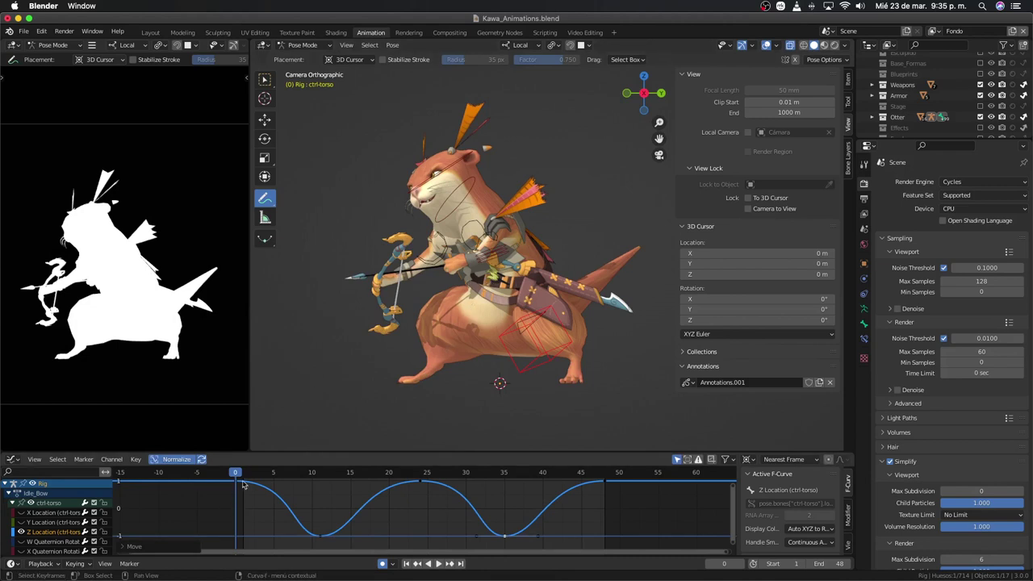
{"action": "left_click", "coordinate": [321, 539]}
{"action": "key", "text": "Up"}
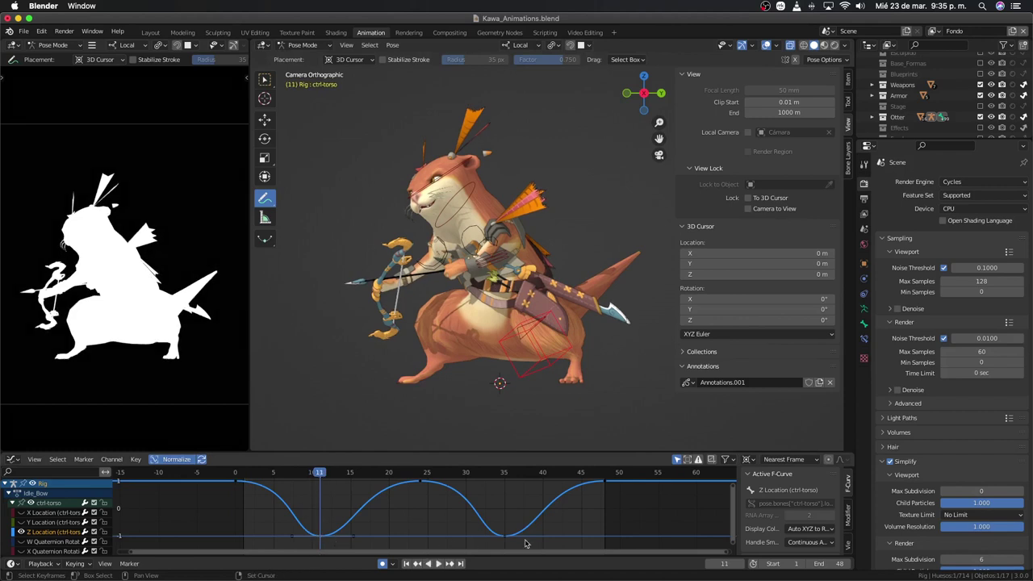
{"action": "left_click_drag", "start_coordinate": [536, 540], "coordinate": [528, 540]}
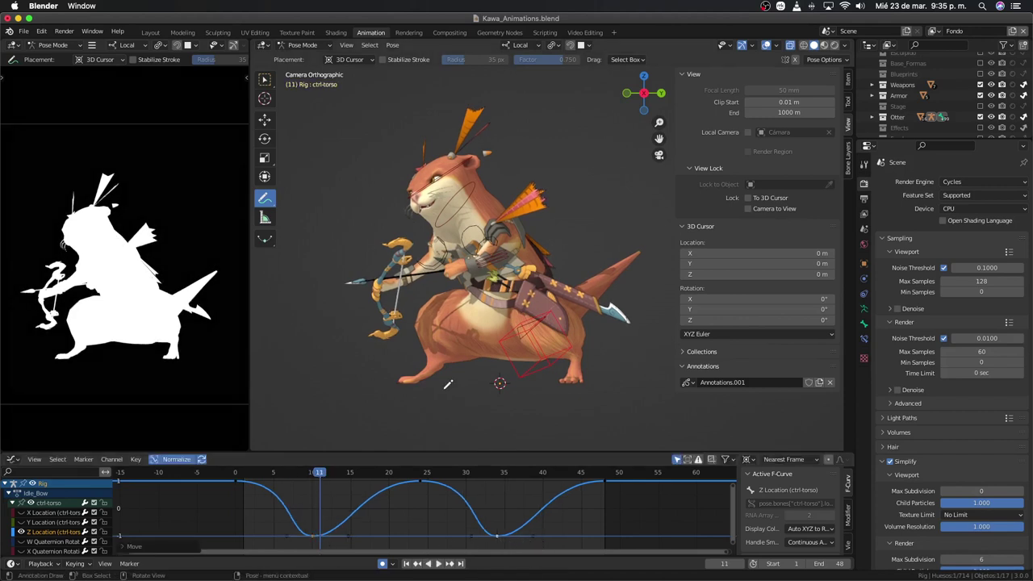
{"action": "key", "text": "space"}
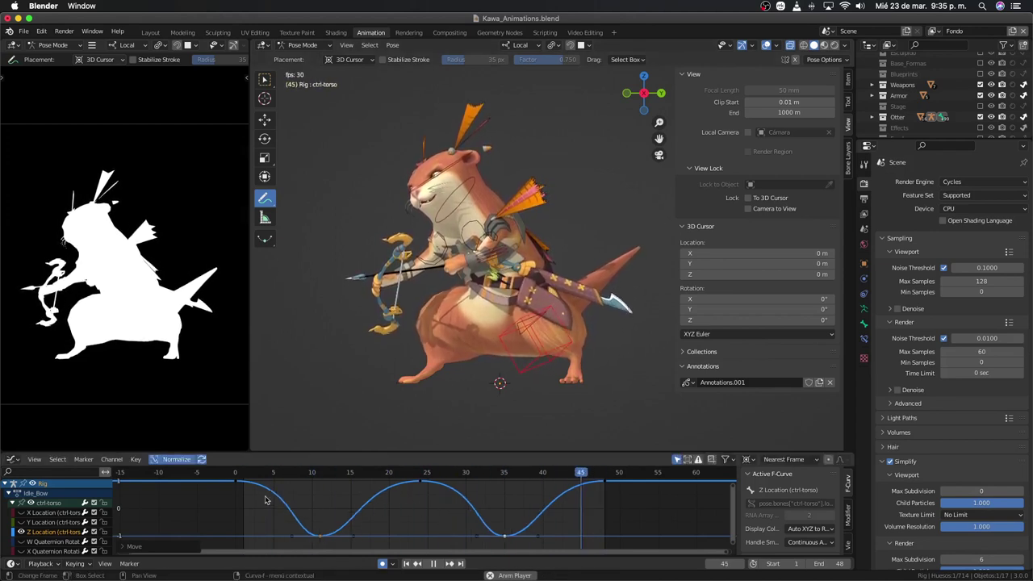
{"action": "scroll", "coordinate": [423, 496], "scroll_direction": "down", "scroll_amount": 2}
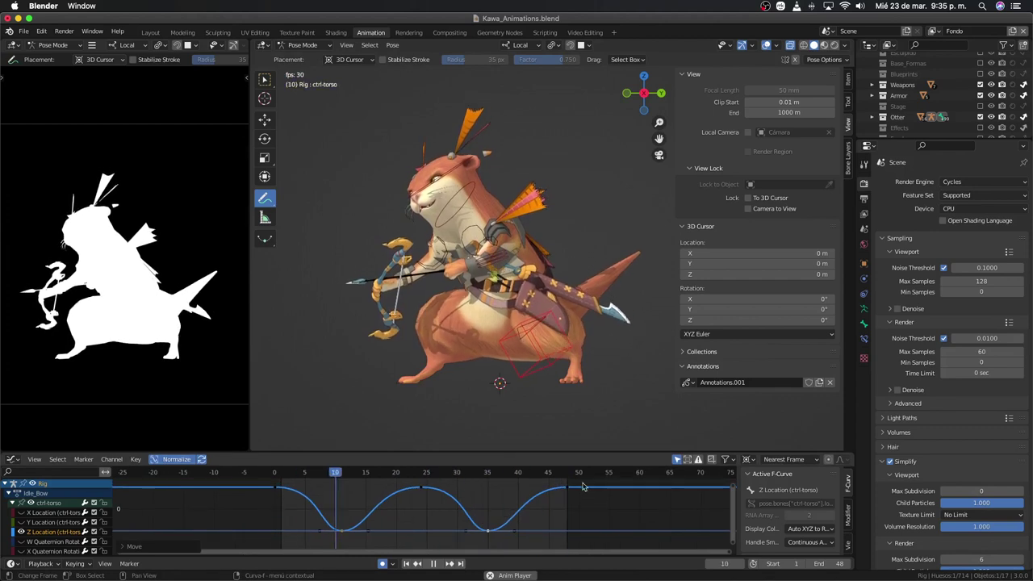
Step: Change the handle type of the box-selected keyframes, then reselect the Z Location curve
{"action": "left_click_drag", "start_coordinate": [583, 487], "coordinate": [261, 524]}
{"action": "right_click", "coordinate": [261, 525]}
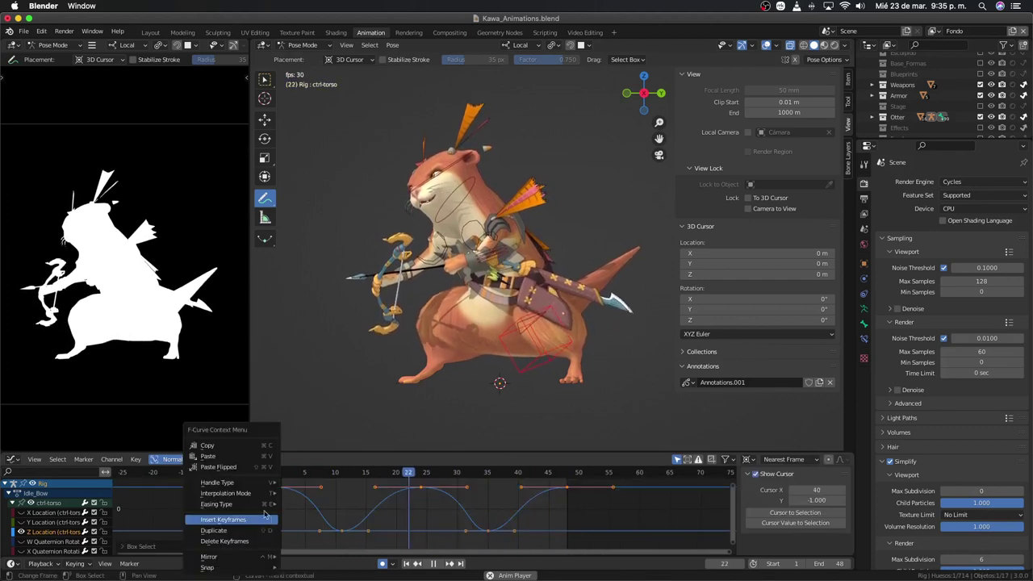
{"action": "left_click", "coordinate": [322, 534]}
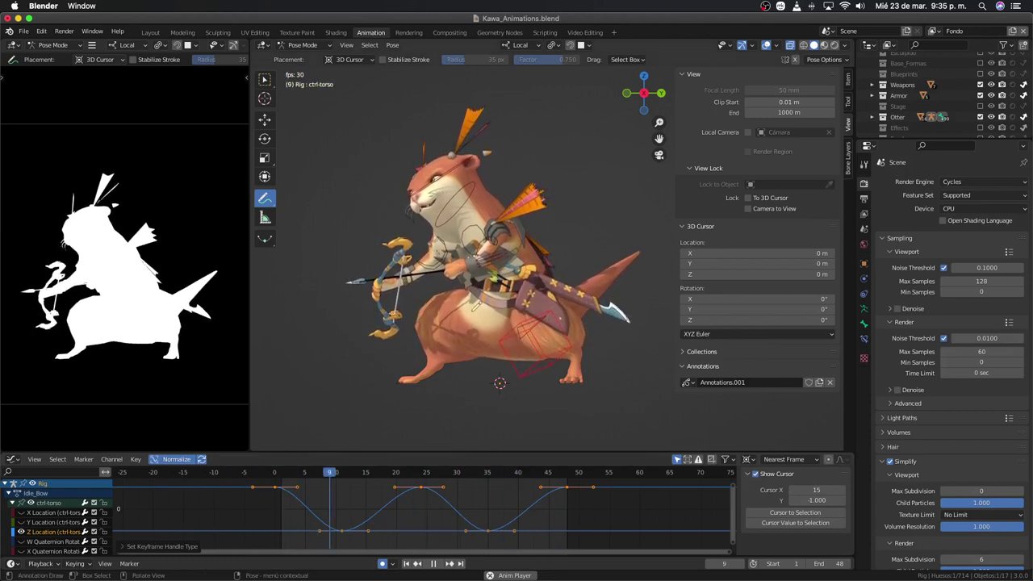
{"action": "left_click", "coordinate": [275, 491]}
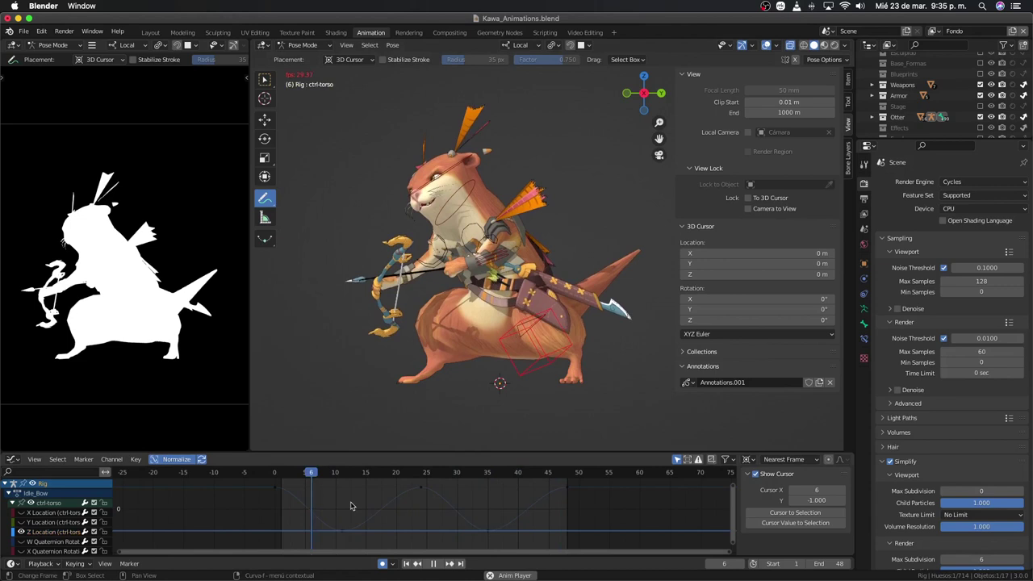
{"action": "left_click", "coordinate": [285, 494]}
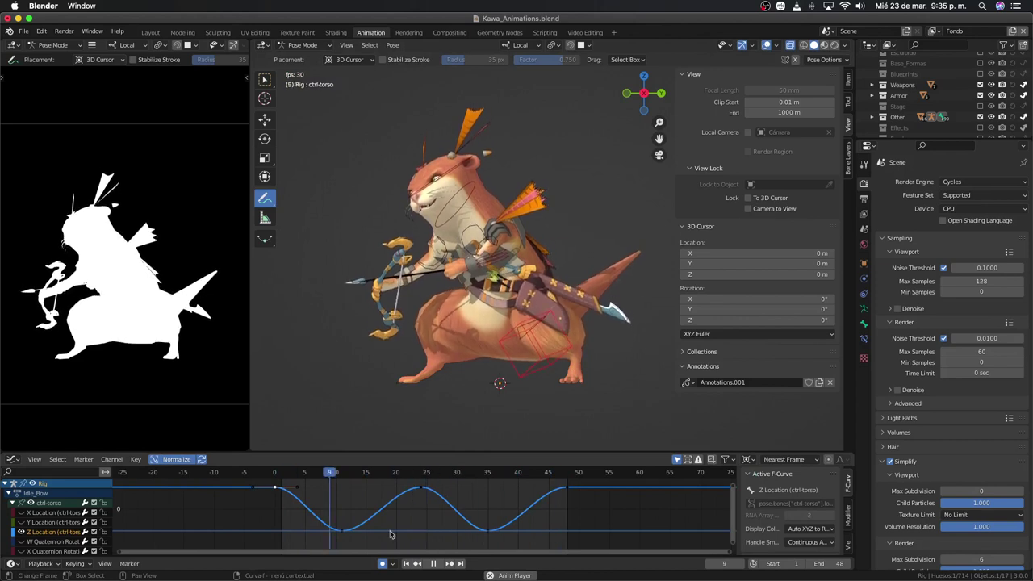
{"action": "key", "text": "space"}
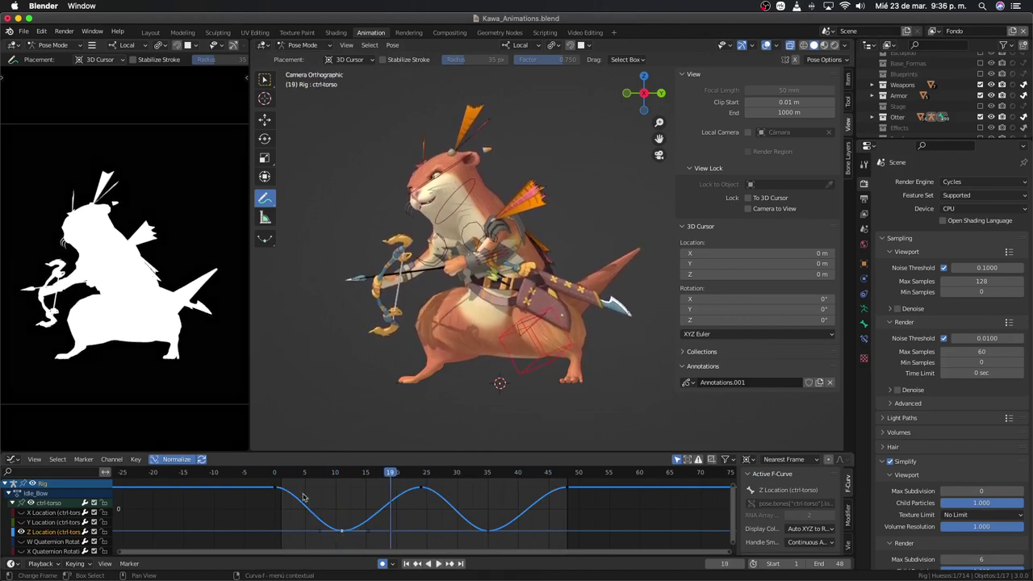
Step: Reshape the selected key's handles by scaling them, switching the pivot point in between
{"action": "key", "text": "s"}
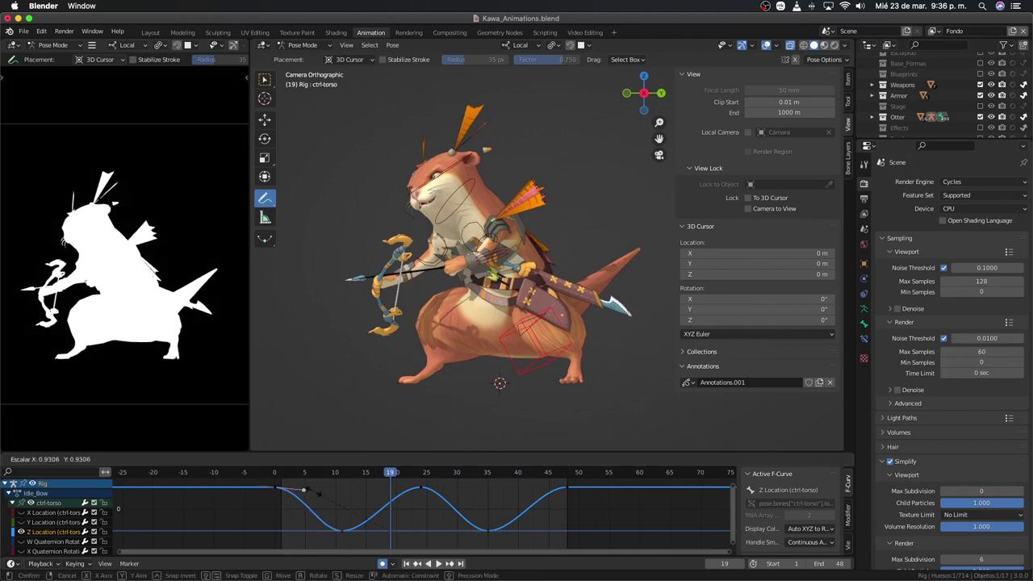
{"action": "left_click", "coordinate": [347, 506]}
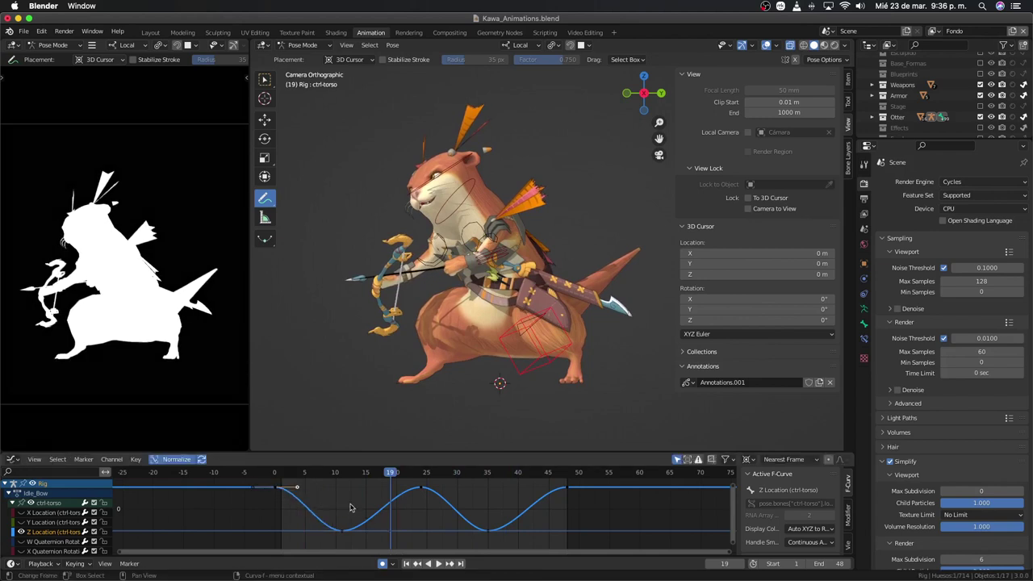
{"action": "left_click", "coordinate": [744, 462]}
{"action": "left_click", "coordinate": [754, 478]}
{"action": "key", "text": "s"}
{"action": "left_click", "coordinate": [296, 484]}
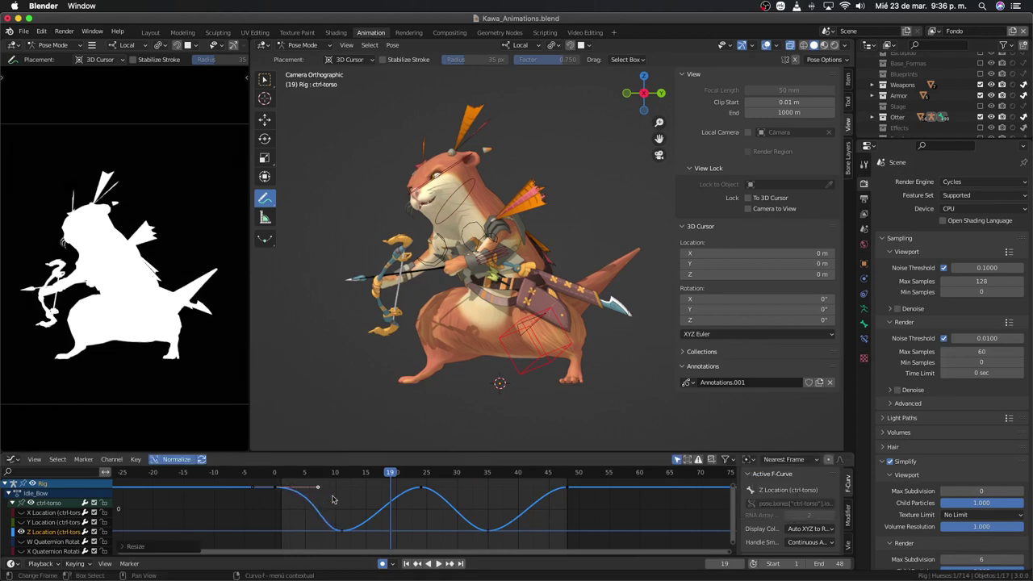
Step: Move the keyframe to about frame 24 and duplicate it near frame 47
{"action": "left_click_drag", "start_coordinate": [280, 495], "coordinate": [373, 493]}
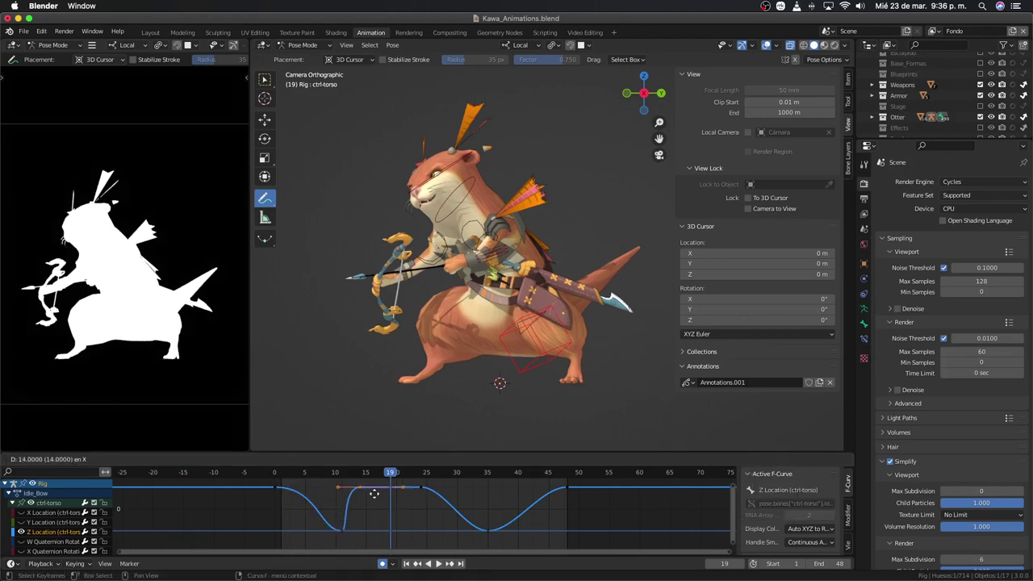
{"action": "left_click", "coordinate": [428, 510]}
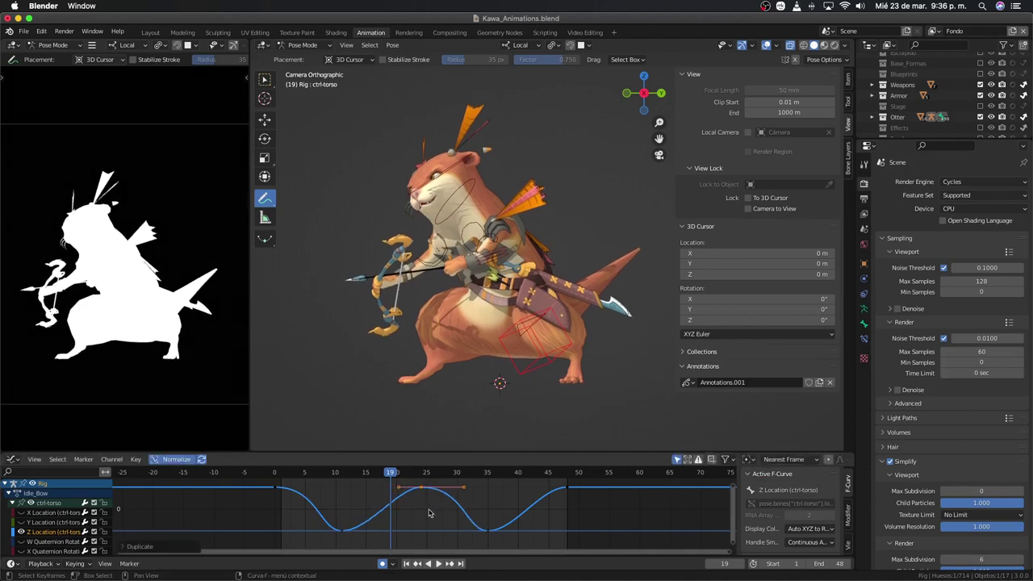
{"action": "key", "text": "shift+d"}
{"action": "left_click", "coordinate": [573, 506]}
Step: Scale the key, copy the low key 23 frames later, and play to check the bob
{"action": "key", "text": "s"}
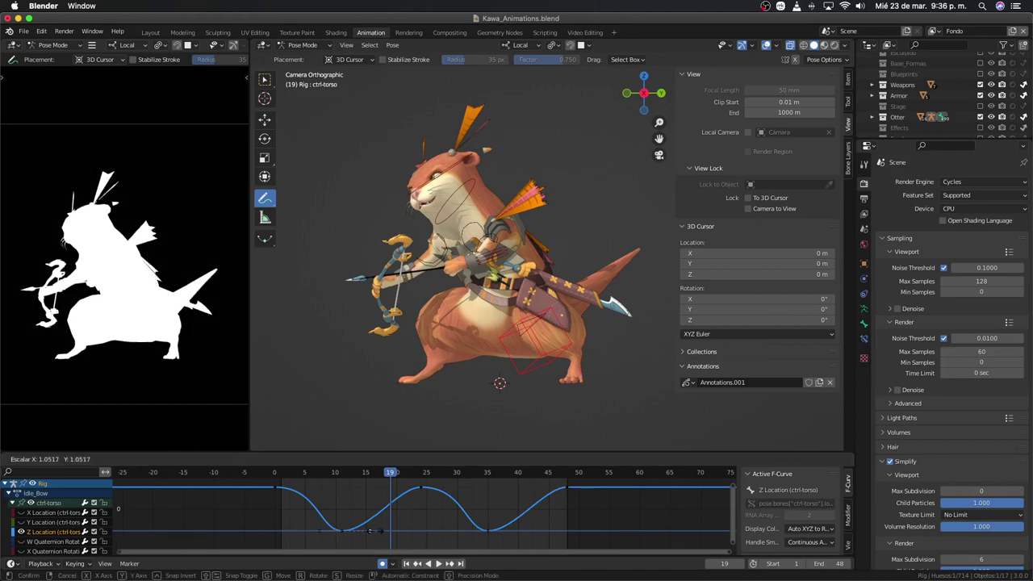
{"action": "left_click", "coordinate": [397, 535]}
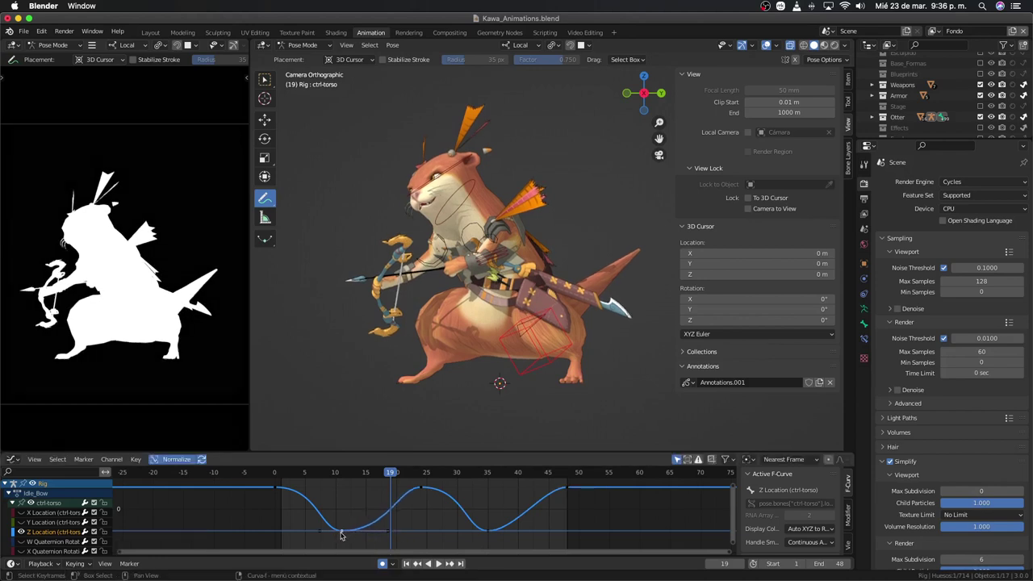
{"action": "key", "text": "shift+d"}
{"action": "left_click", "coordinate": [505, 550]}
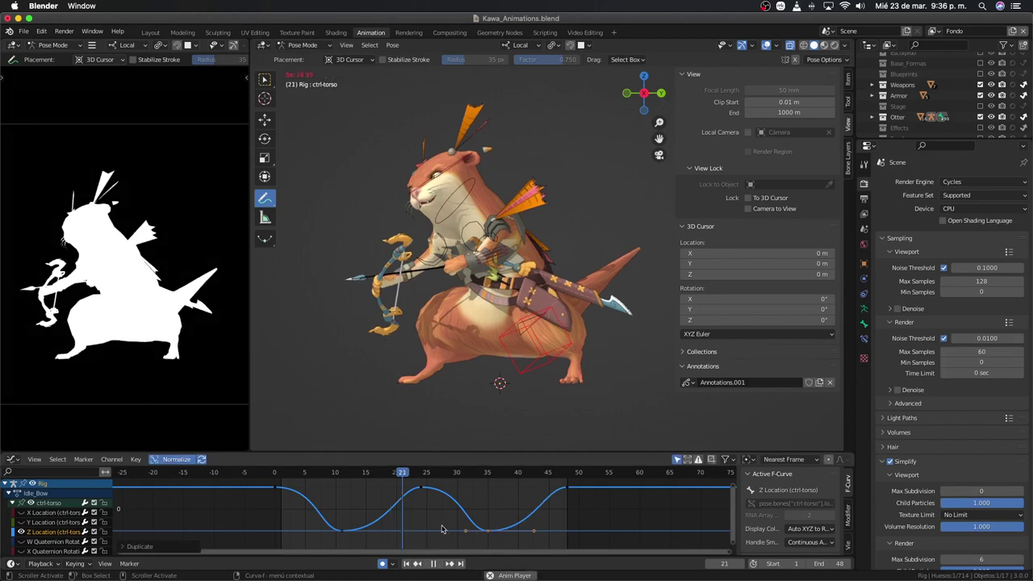
{"action": "key", "text": "space"}
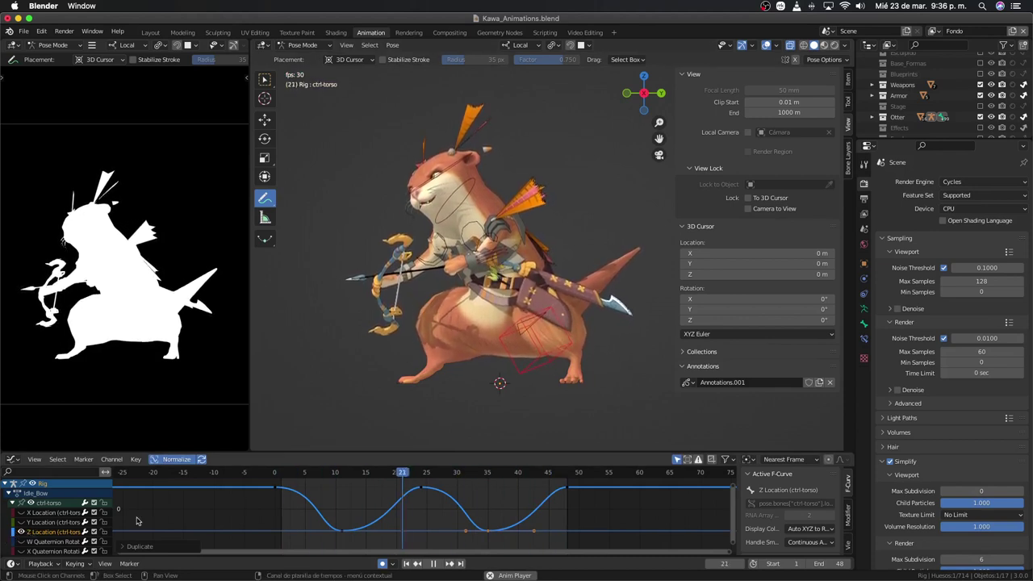
Step: Show and activate the Y Location curve, then lower its key at frame 12
{"action": "left_click", "coordinate": [32, 531]}
{"action": "left_click", "coordinate": [380, 509]}
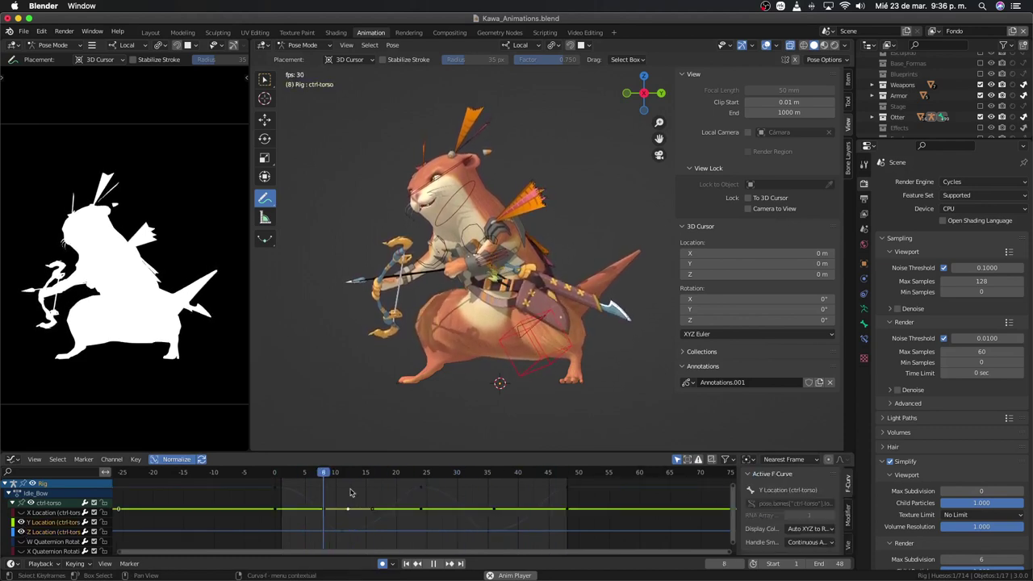
{"action": "key", "text": "space"}
{"action": "left_click", "coordinate": [349, 474]}
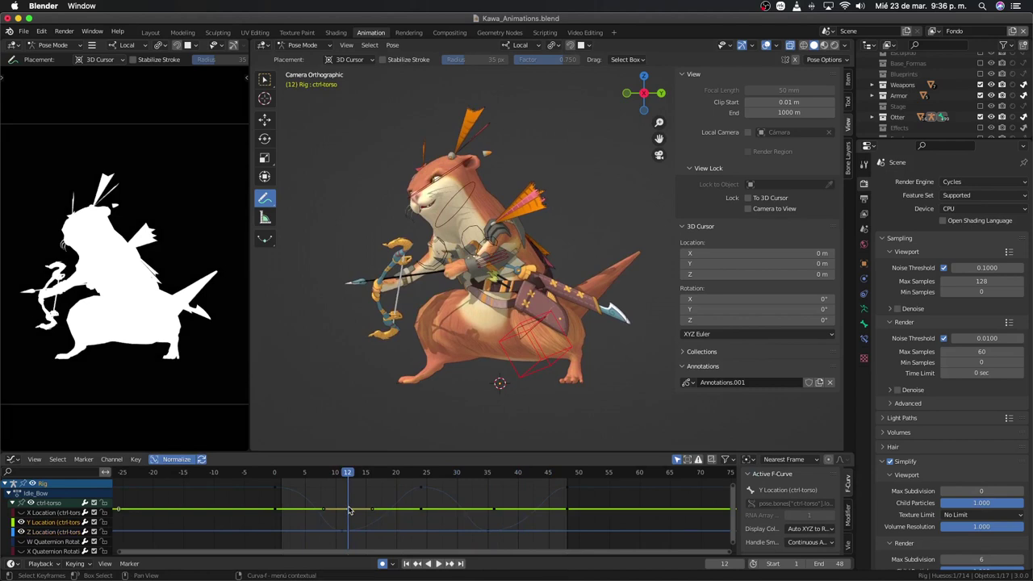
{"action": "key", "text": "space"}
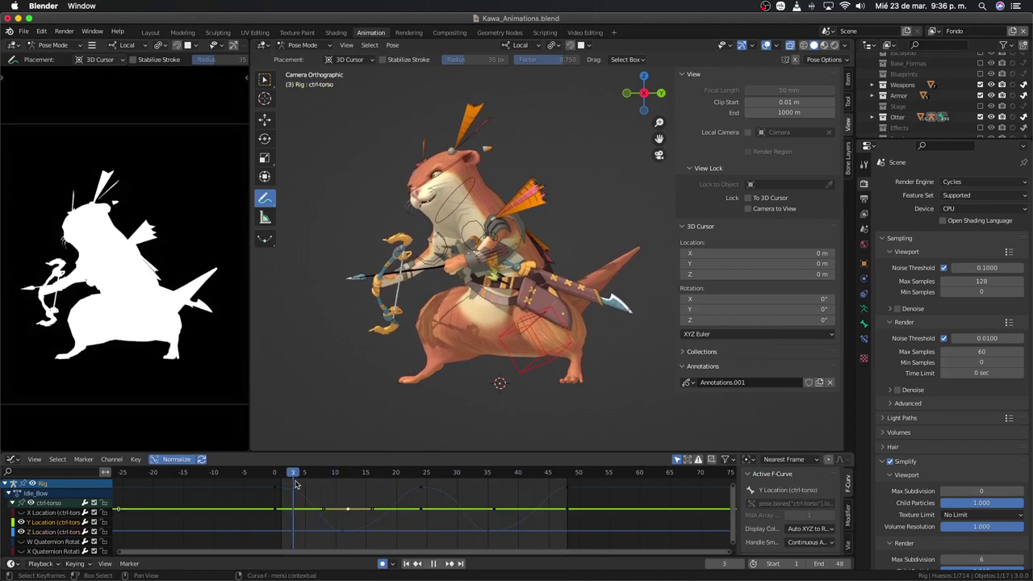
{"action": "key", "text": "Escape"}
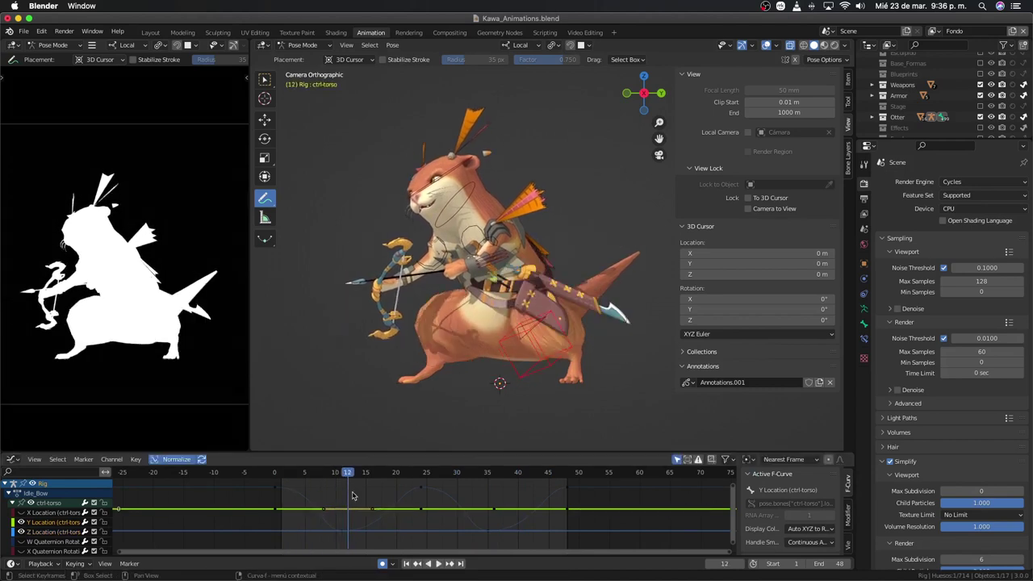
{"action": "key", "text": "g"}
{"action": "key", "text": "y"}
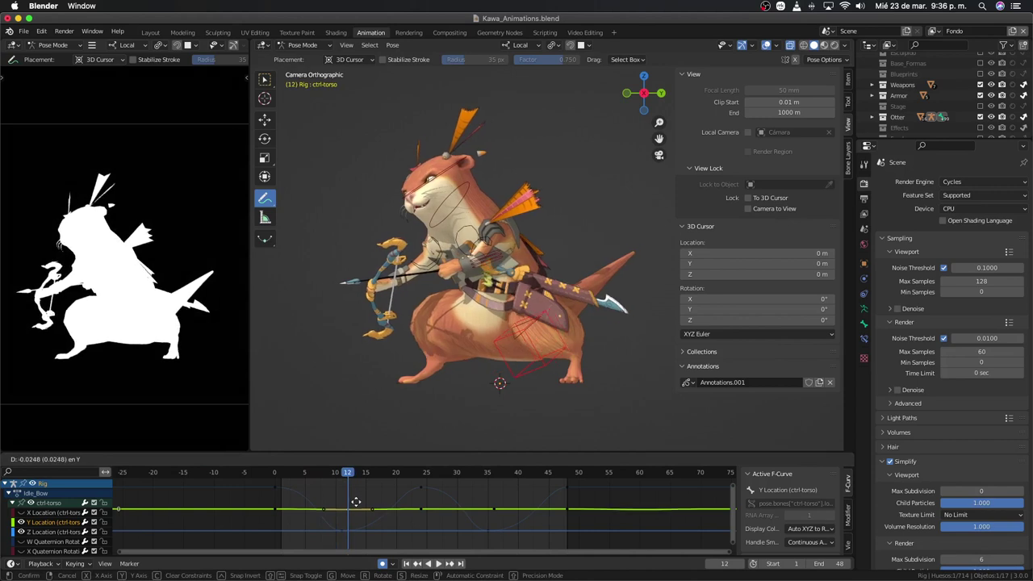
{"action": "left_click", "coordinate": [356, 503]}
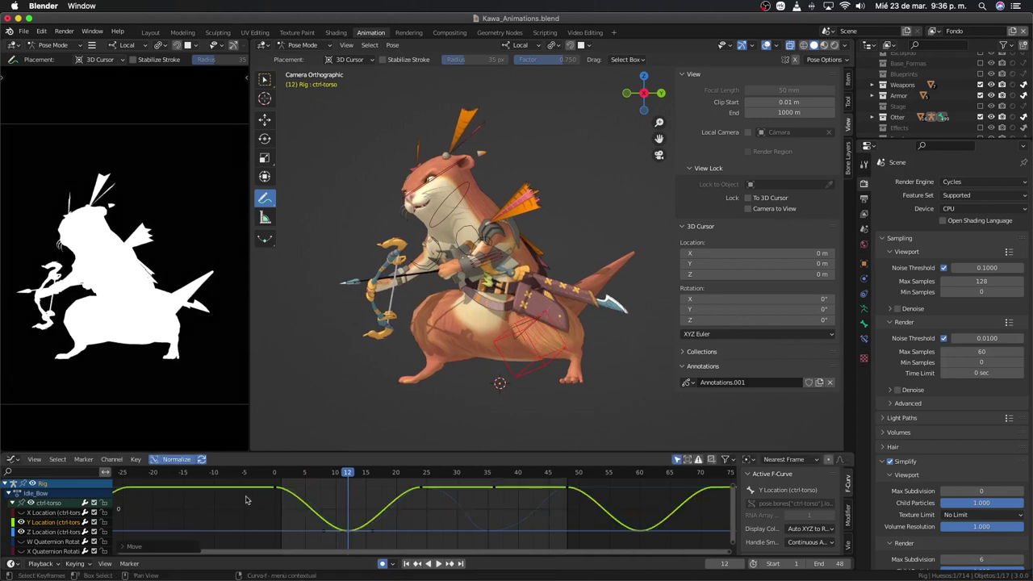
Step: Turn Normalize off to check real values, then back on and fit the curves
{"action": "left_click", "coordinate": [174, 461]}
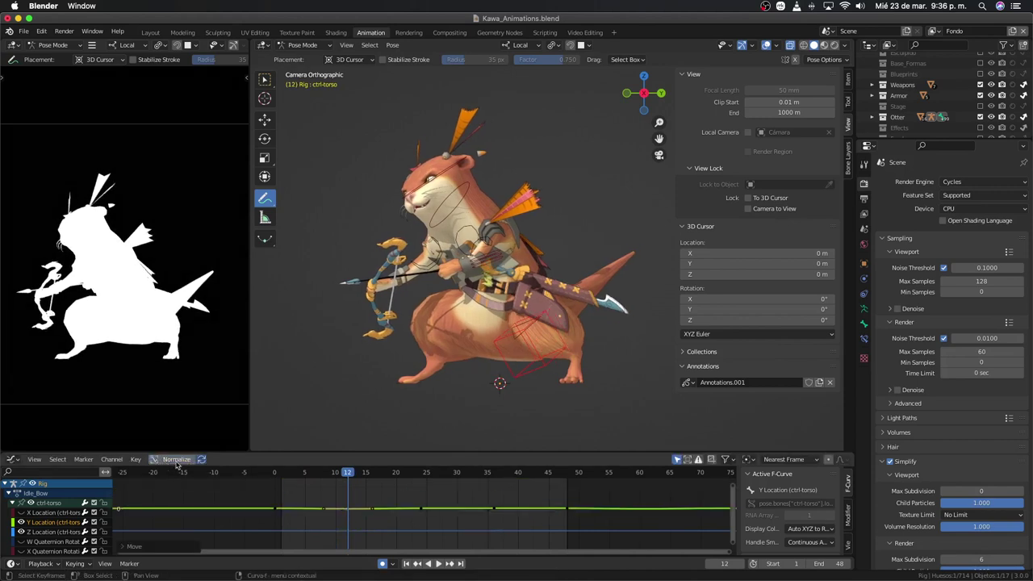
{"action": "key", "text": "Home"}
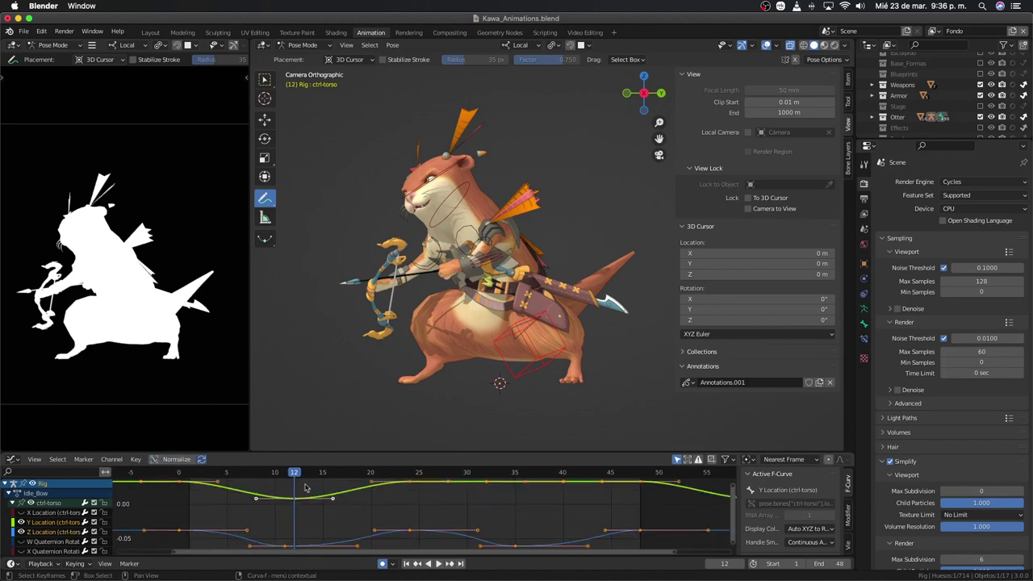
{"action": "scroll", "coordinate": [276, 514], "scroll_direction": "down", "scroll_amount": 1}
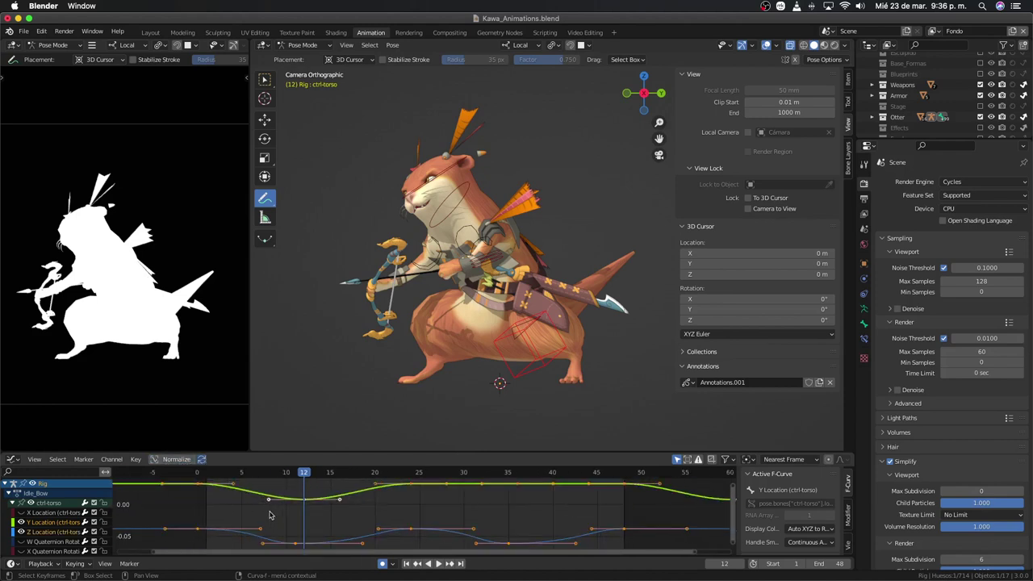
{"action": "scroll", "coordinate": [404, 528], "scroll_direction": "down", "scroll_amount": 1}
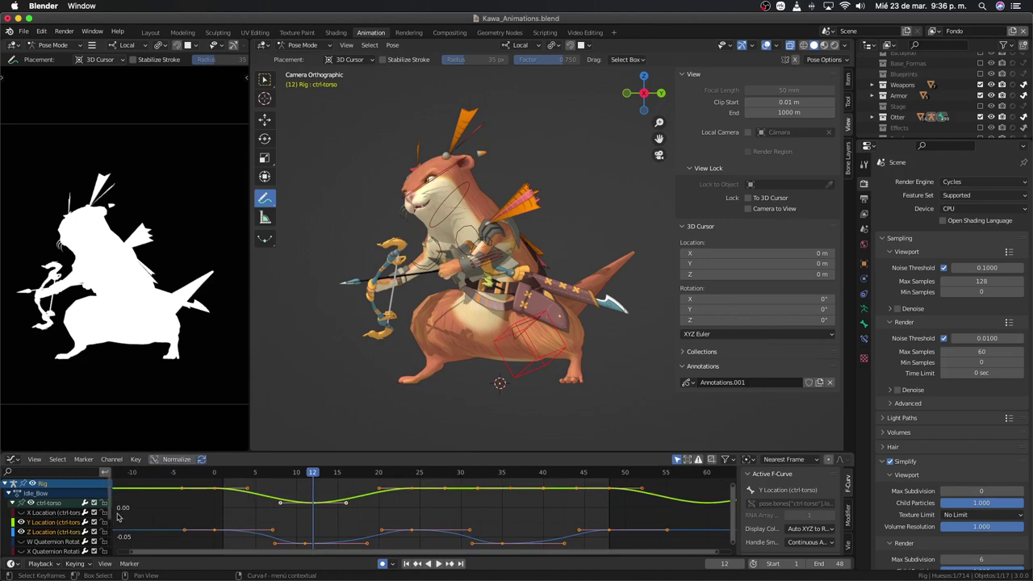
{"action": "left_click", "coordinate": [178, 460]}
{"action": "key", "text": "Home"}
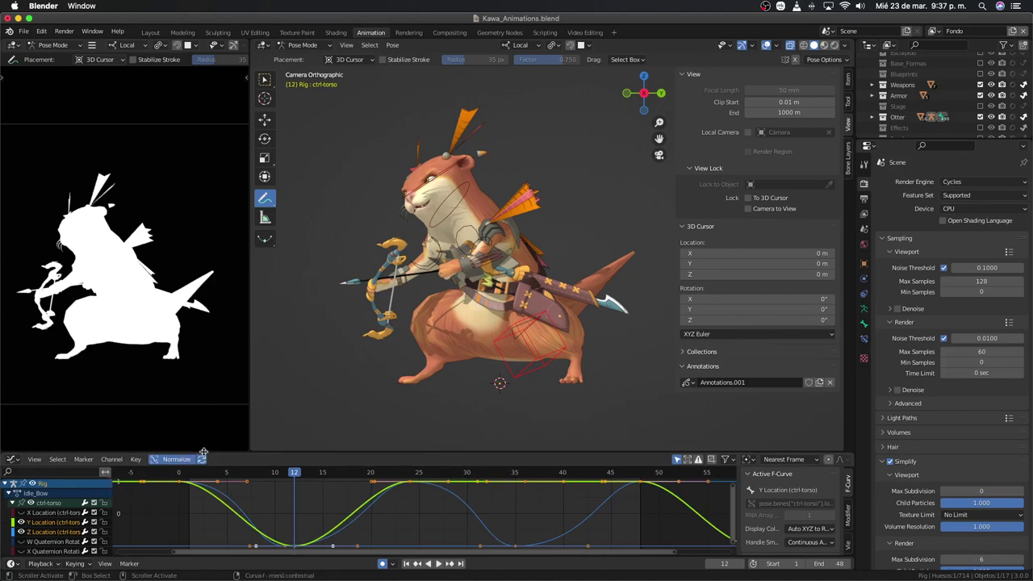
Step: Make the Graph Editor taller, turn off Normalize, and fit the curves in view
{"action": "left_click_drag", "start_coordinate": [203, 452], "coordinate": [212, 396]}
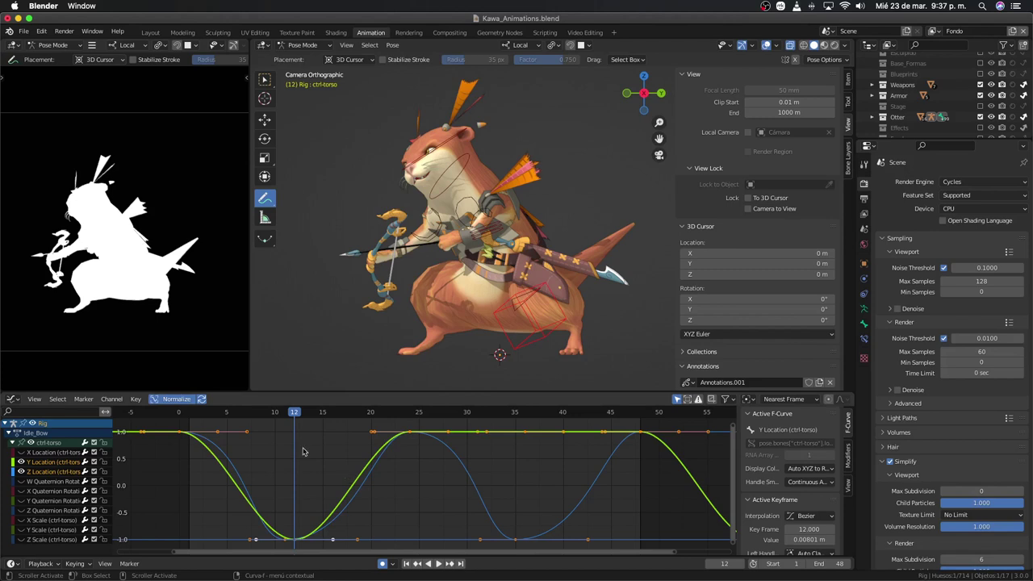
{"action": "left_click", "coordinate": [176, 401]}
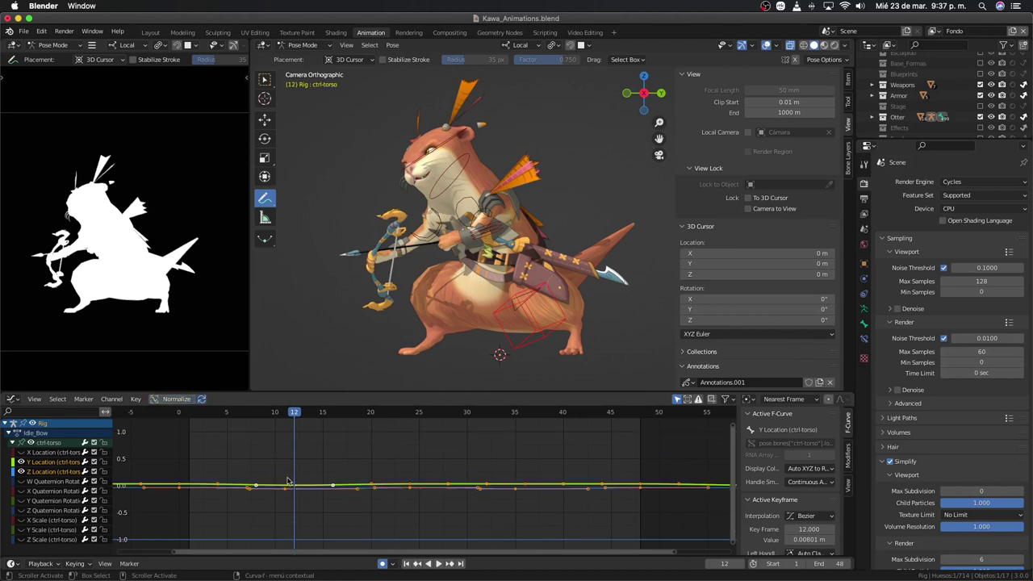
{"action": "key", "text": "Home"}
{"action": "left_click", "coordinate": [318, 485]}
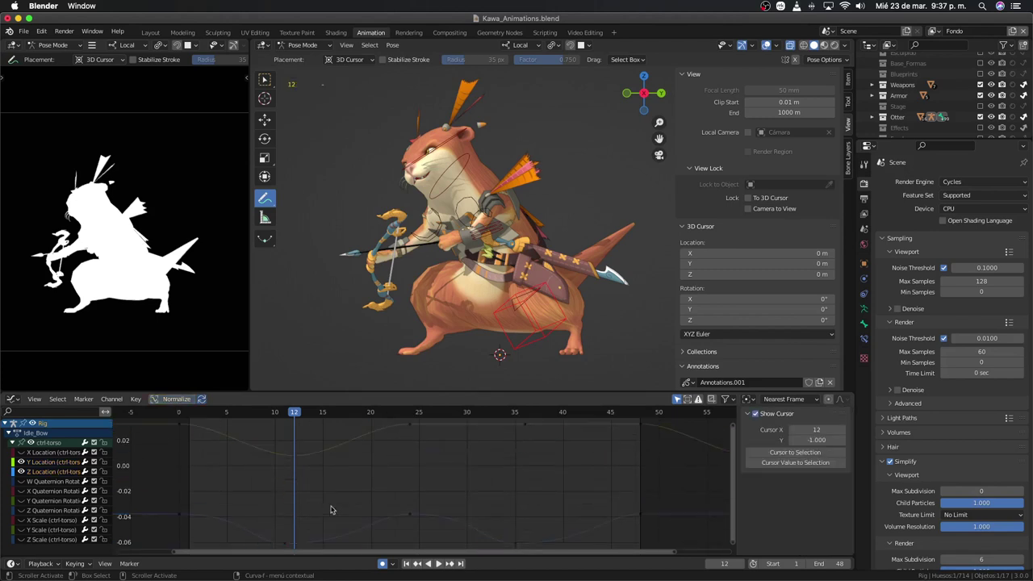
Step: Try moving the frame-36 Y Location key, cancel it, and replay from the start
{"action": "scroll", "coordinate": [459, 459], "scroll_direction": "up", "scroll_amount": 1, "text": "shift"}
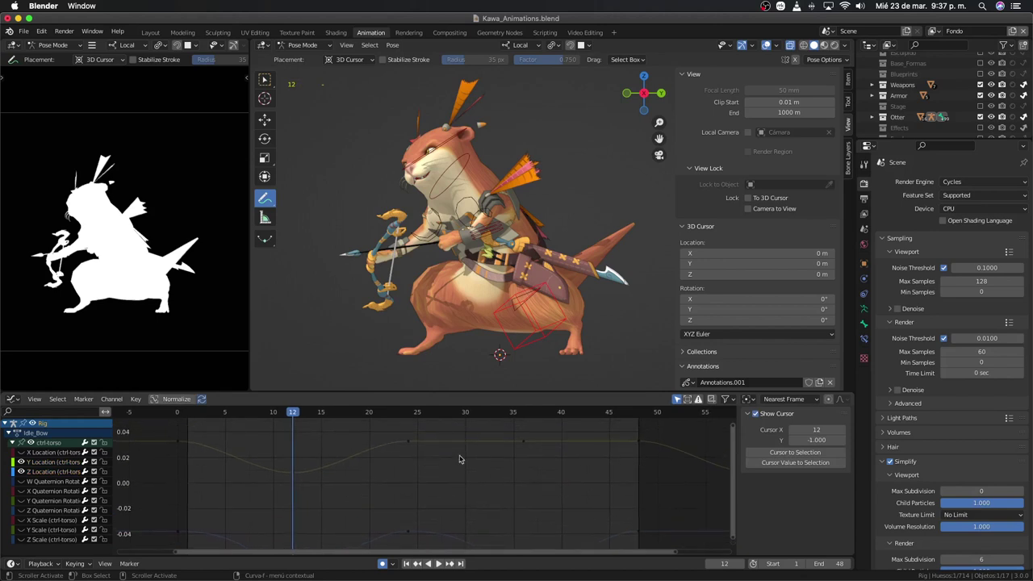
{"action": "left_click", "coordinate": [524, 442]}
{"action": "key", "text": "g"}
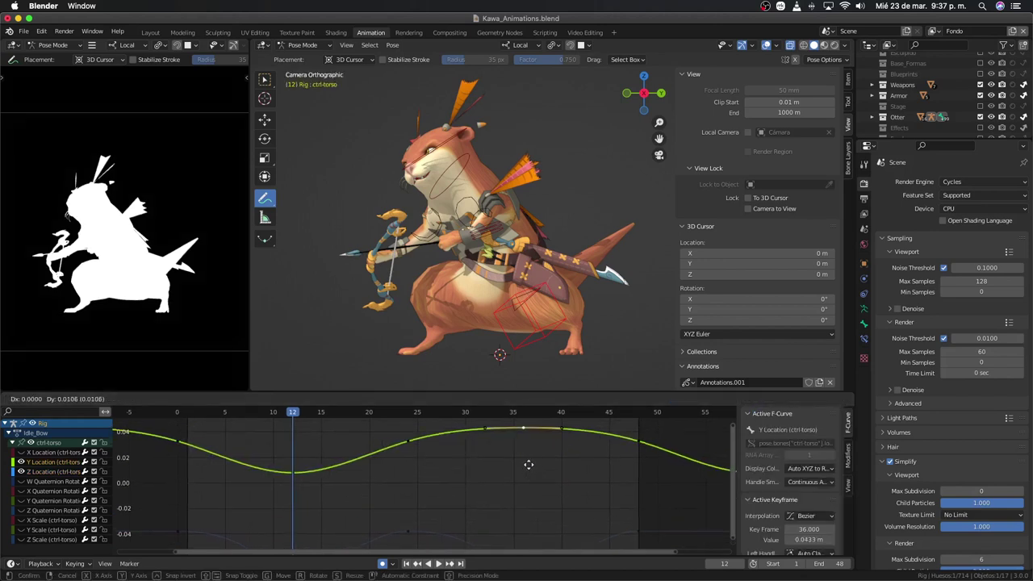
{"action": "right_click", "coordinate": [528, 464]}
{"action": "left_click_drag", "start_coordinate": [297, 431], "coordinate": [214, 414]}
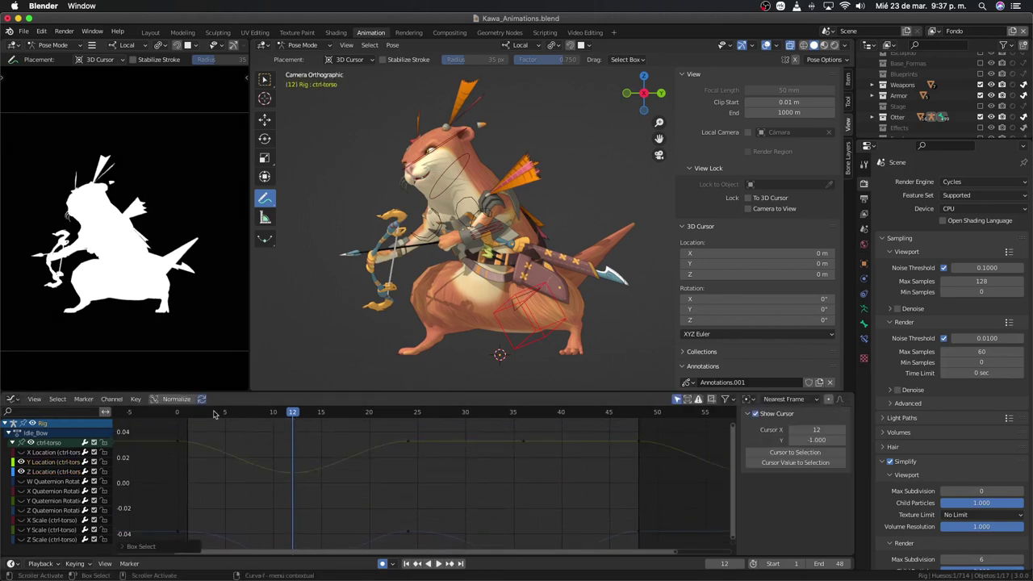
{"action": "left_click", "coordinate": [187, 415]}
{"action": "key", "text": "space"}
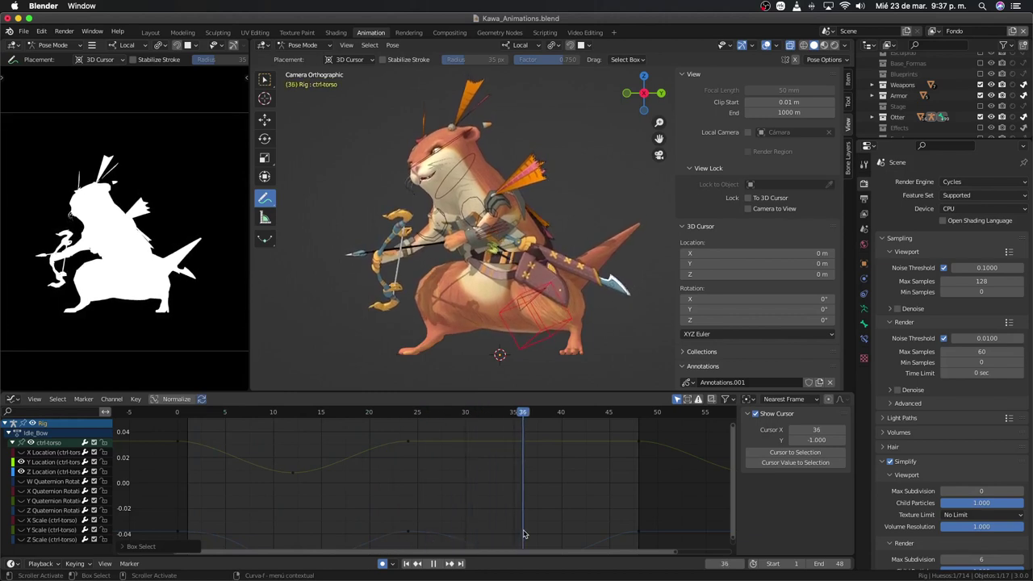
Step: Raise the frame-36 Y Location key to 0.0476, replay, and circle the bow with an annotation
{"action": "left_click", "coordinate": [523, 446]}
{"action": "scroll", "coordinate": [526, 487], "scroll_direction": "up", "scroll_amount": 2}
{"action": "key", "text": "g"}
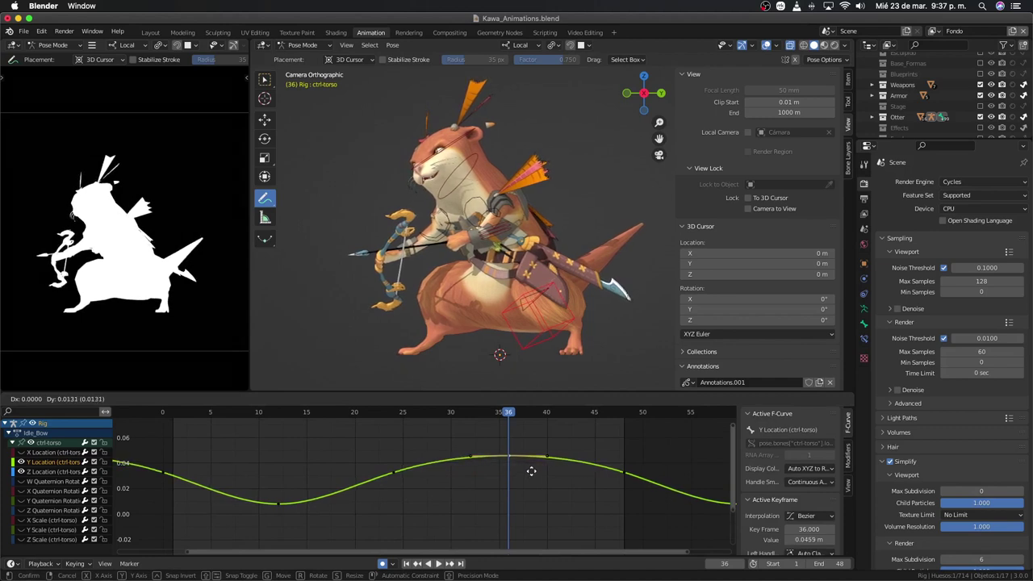
{"action": "left_click", "coordinate": [531, 473]}
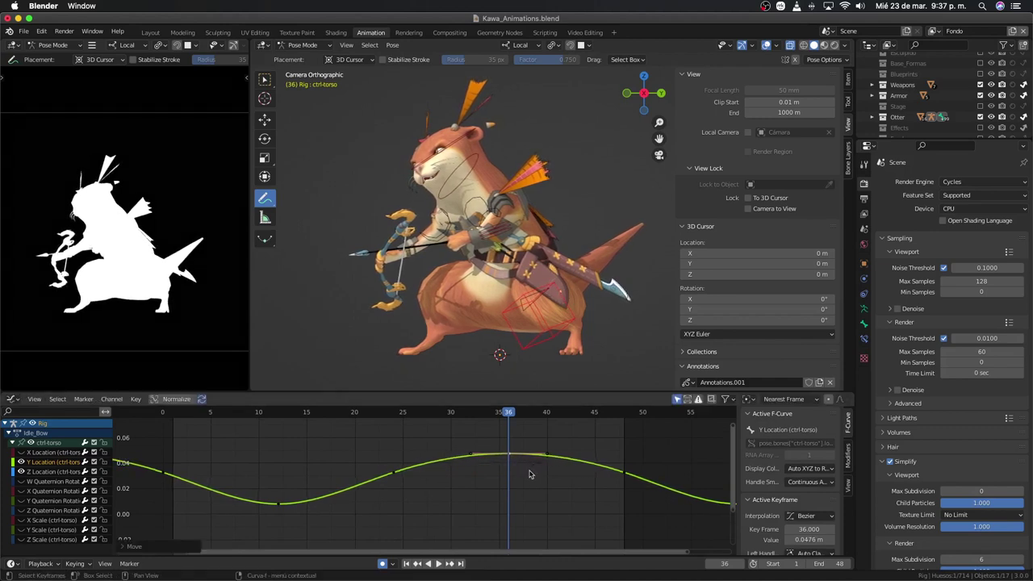
{"action": "key", "text": "space"}
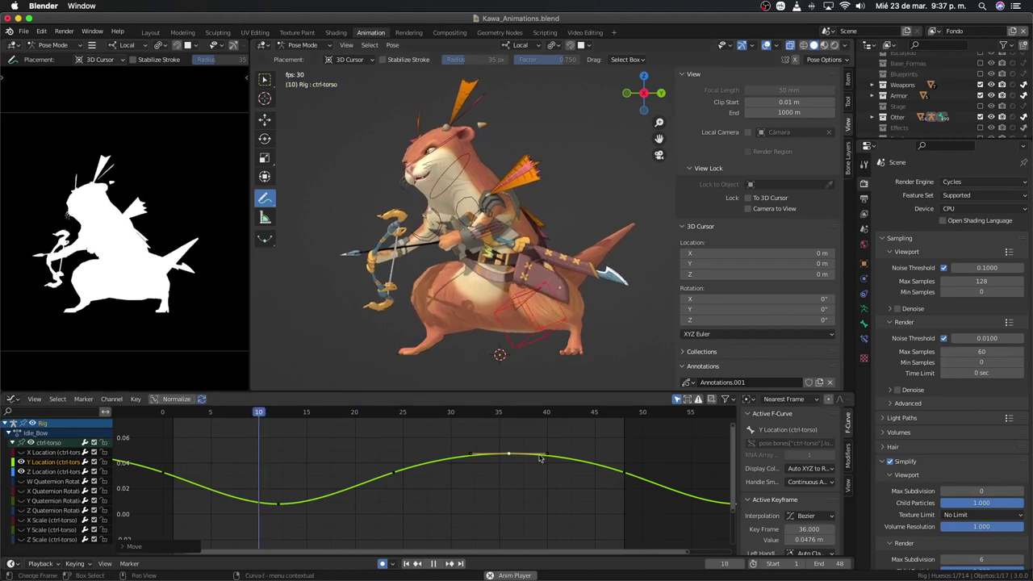
{"action": "key", "text": "space"}
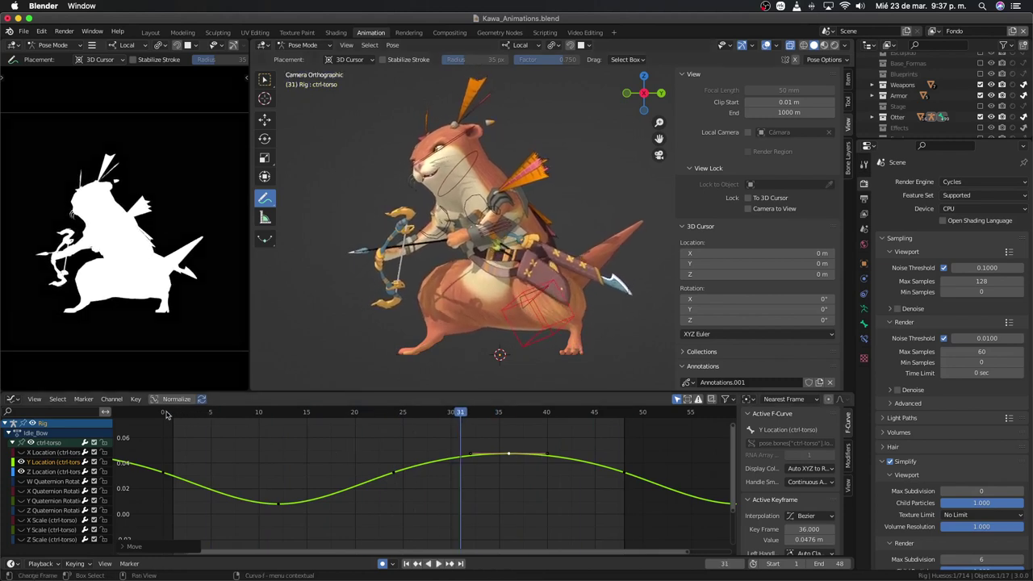
{"action": "left_click", "coordinate": [167, 414]}
{"action": "key", "text": "space"}
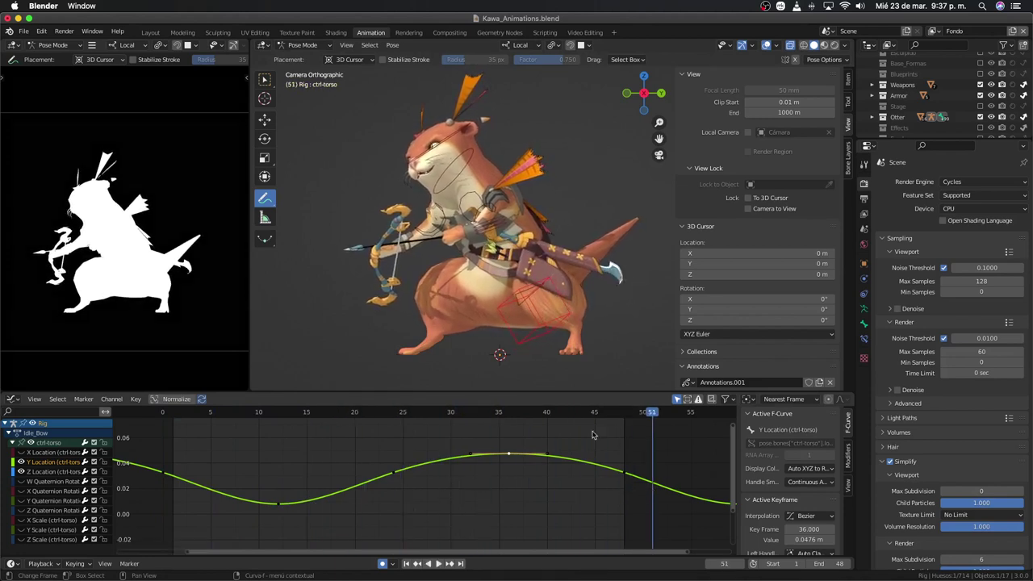
{"action": "left_click_drag", "start_coordinate": [290, 179], "coordinate": [369, 170]}
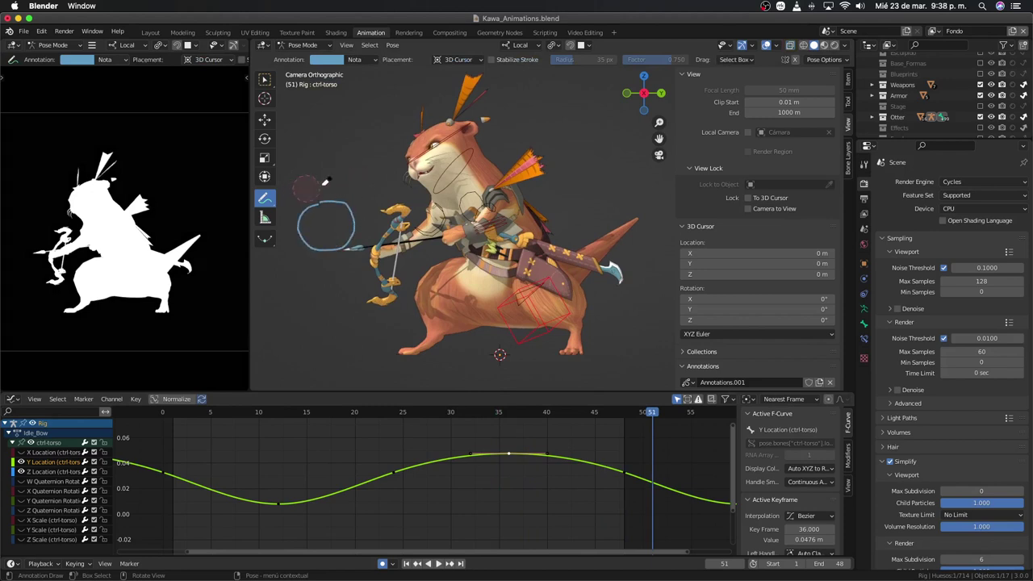
Step: Play the loop and slide the Y Location low keyframe near frame 12 later in time
{"action": "key", "text": "space"}
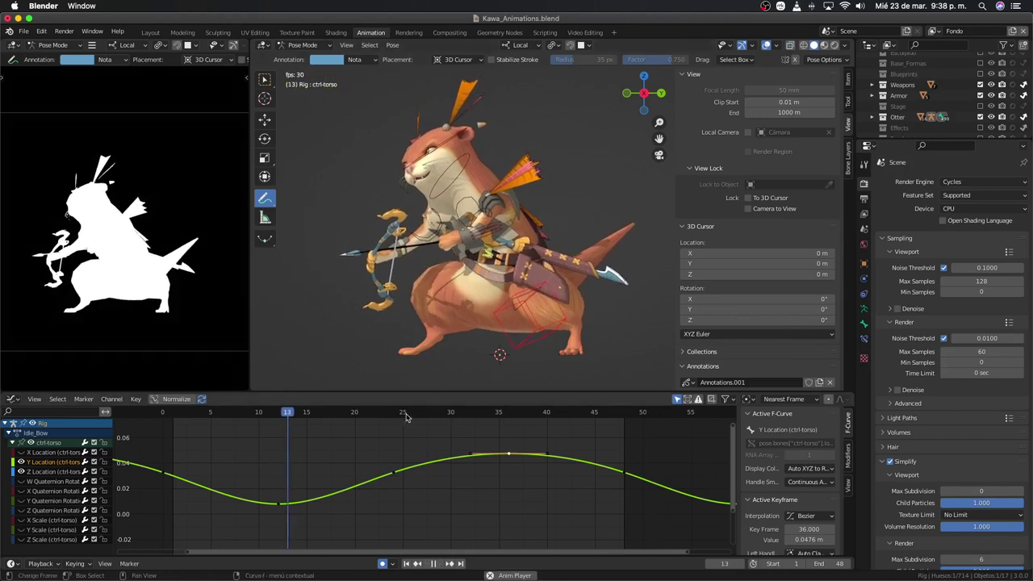
{"action": "scroll", "coordinate": [391, 485], "scroll_direction": "down", "scroll_amount": 1}
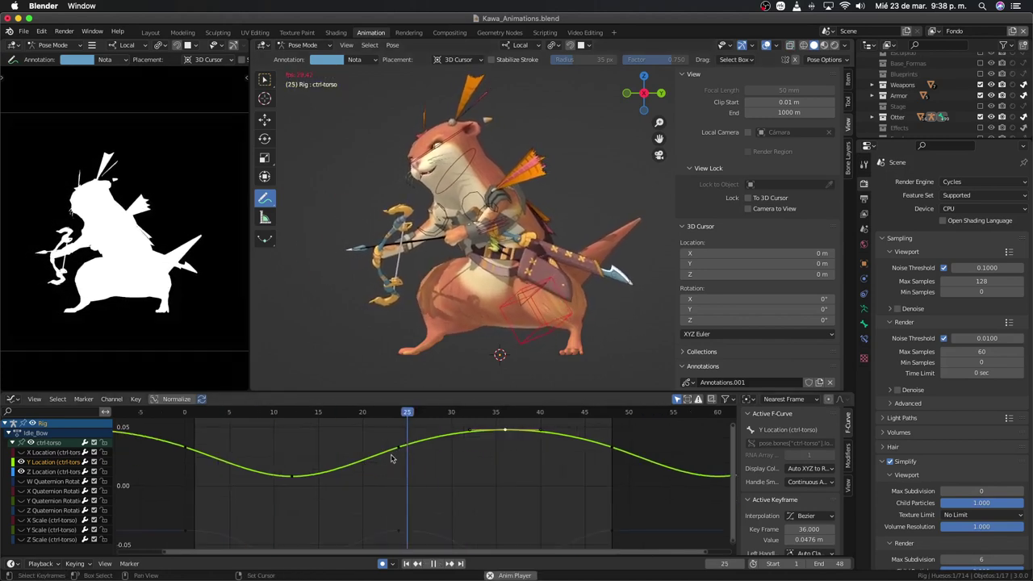
{"action": "left_click", "coordinate": [327, 491]}
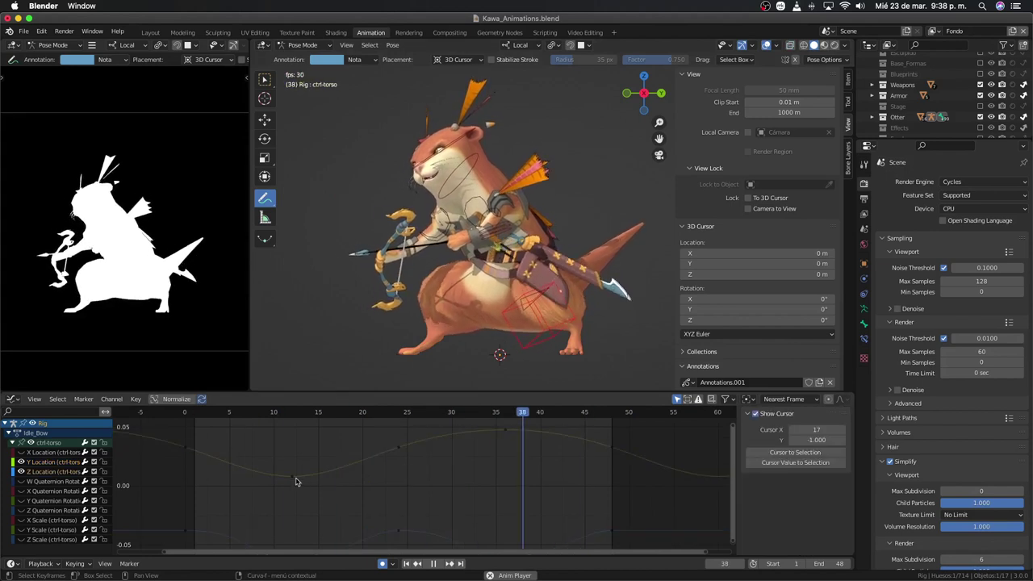
{"action": "left_click", "coordinate": [293, 476]}
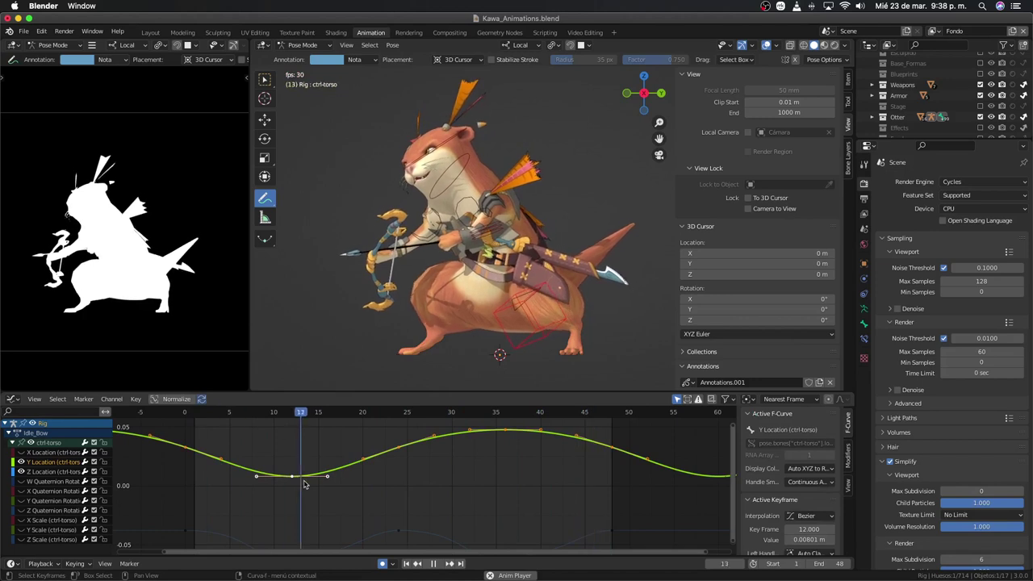
{"action": "key", "text": "g"}
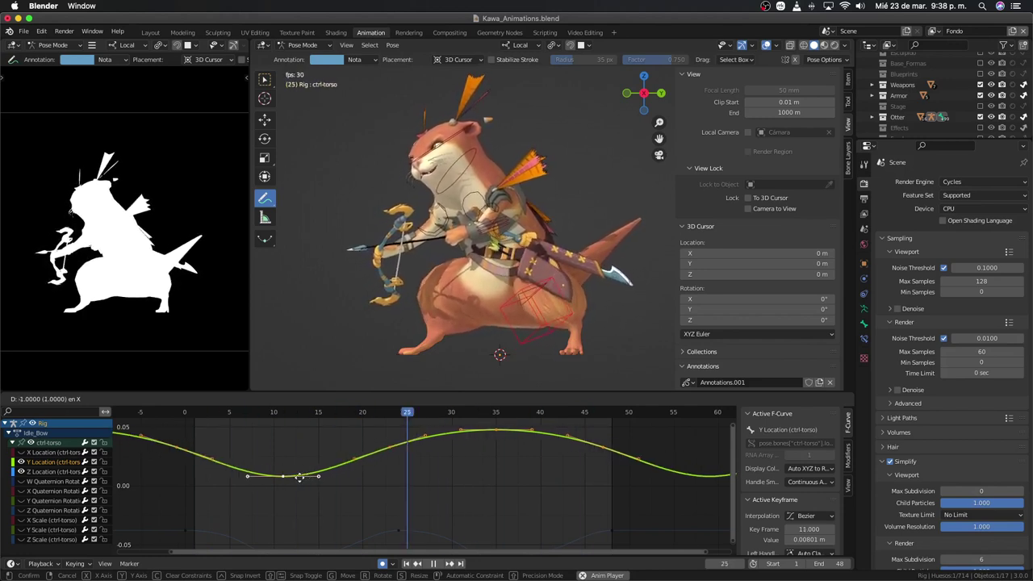
{"action": "left_click", "coordinate": [299, 477]}
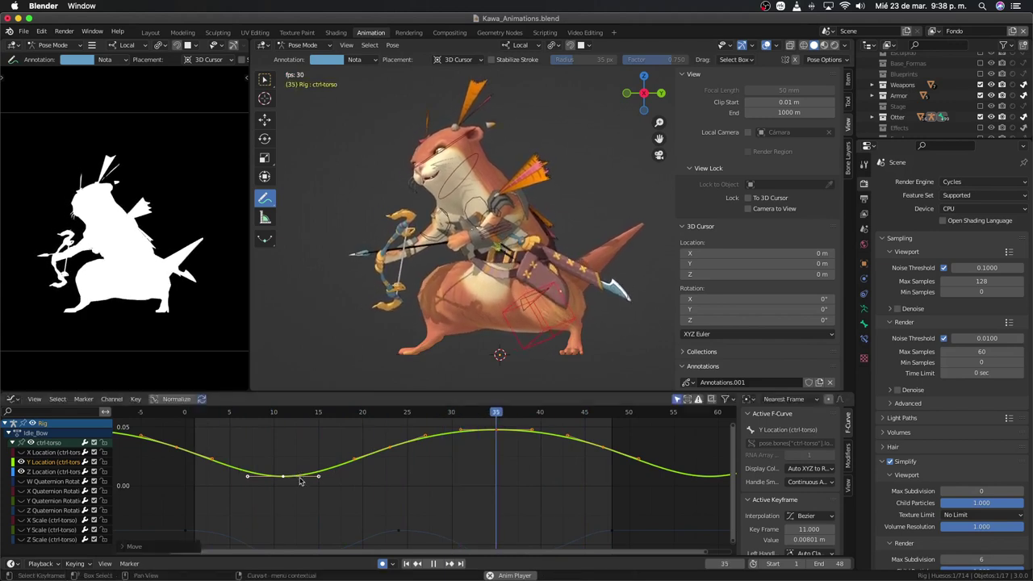
{"action": "middle_click_drag", "start_coordinate": [300, 476], "coordinate": [307, 464]}
Step: Try the low keyframe at frame 13, review playback, then undo the move
{"action": "key", "text": "space"}
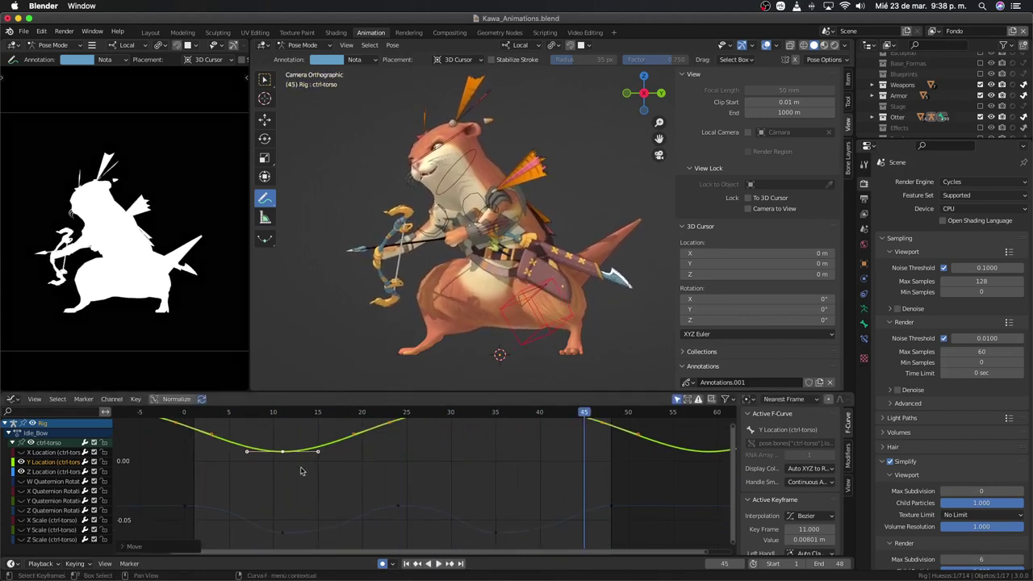
{"action": "mouse_move", "coordinate": [273, 412]}
{"action": "left_mouse_down"}
{"action": "mouse_move", "coordinate": [282, 415]}
{"action": "mouse_move", "coordinate": [247, 417]}
{"action": "mouse_move", "coordinate": [293, 421]}
{"action": "mouse_move", "coordinate": [272, 424]}
{"action": "mouse_move", "coordinate": [285, 429]}
{"action": "left_mouse_up"}
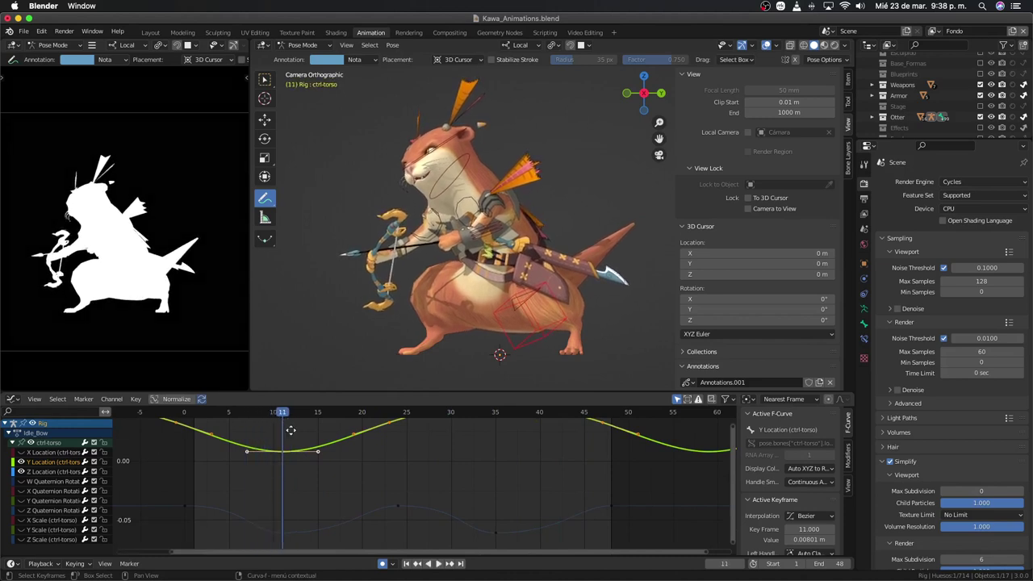
{"action": "key", "text": "g"}
{"action": "left_click", "coordinate": [310, 435]}
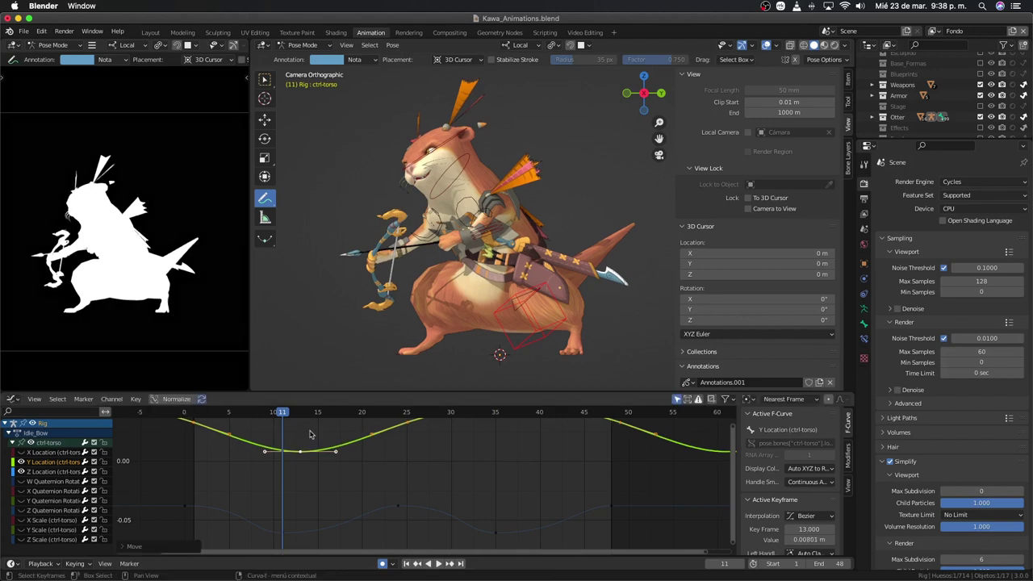
{"action": "key", "text": "space"}
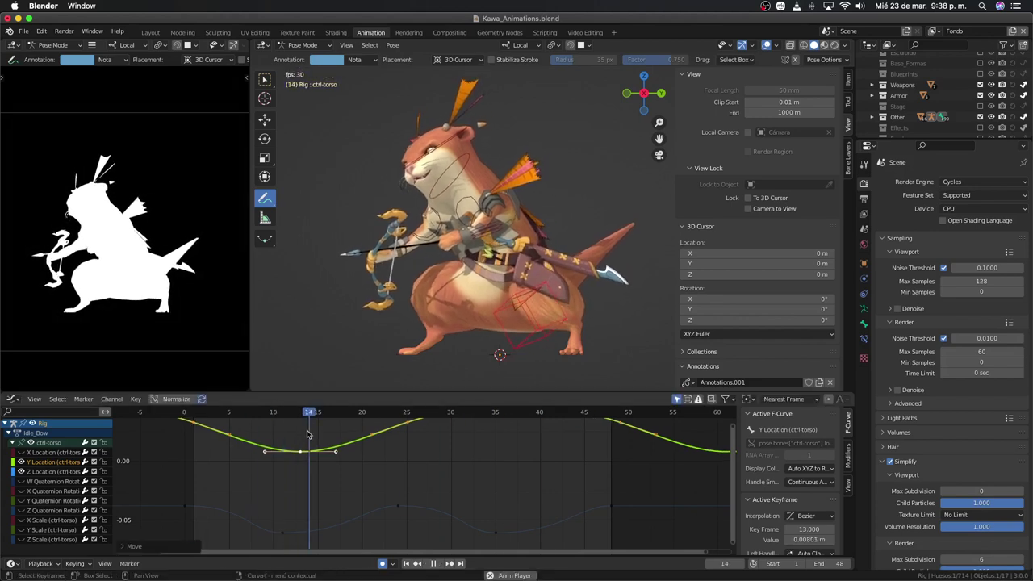
{"action": "key", "text": "Escape"}
{"action": "key", "text": "ctrl+z"}
Step: Move the Y Location low keyframe to frame 14 and play back to check
{"action": "key", "text": "alt+a"}
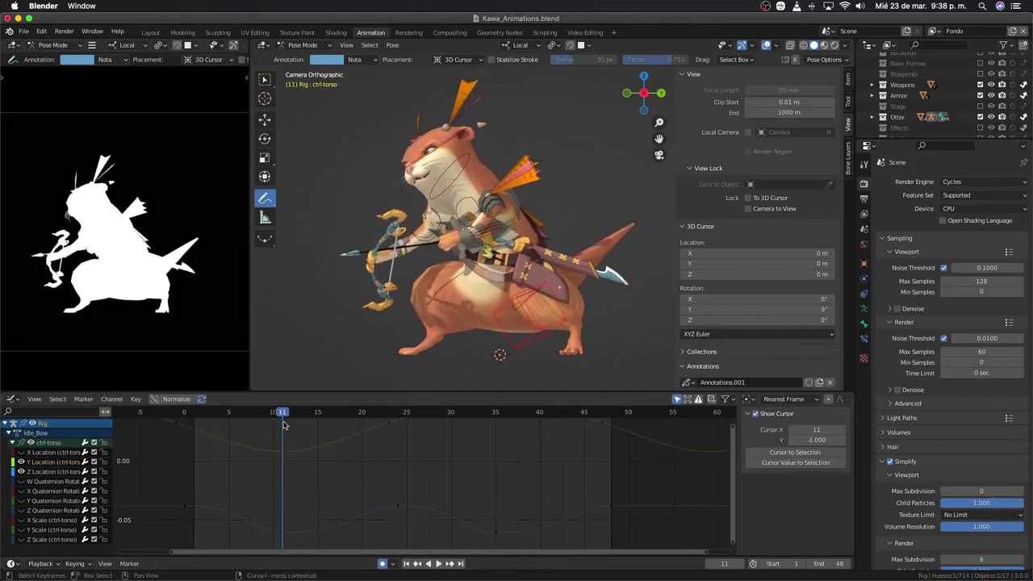
{"action": "mouse_move", "coordinate": [282, 413]}
{"action": "left_mouse_down"}
{"action": "mouse_move", "coordinate": [254, 413]}
{"action": "mouse_move", "coordinate": [310, 422]}
{"action": "left_mouse_up"}
{"action": "key", "text": "space"}
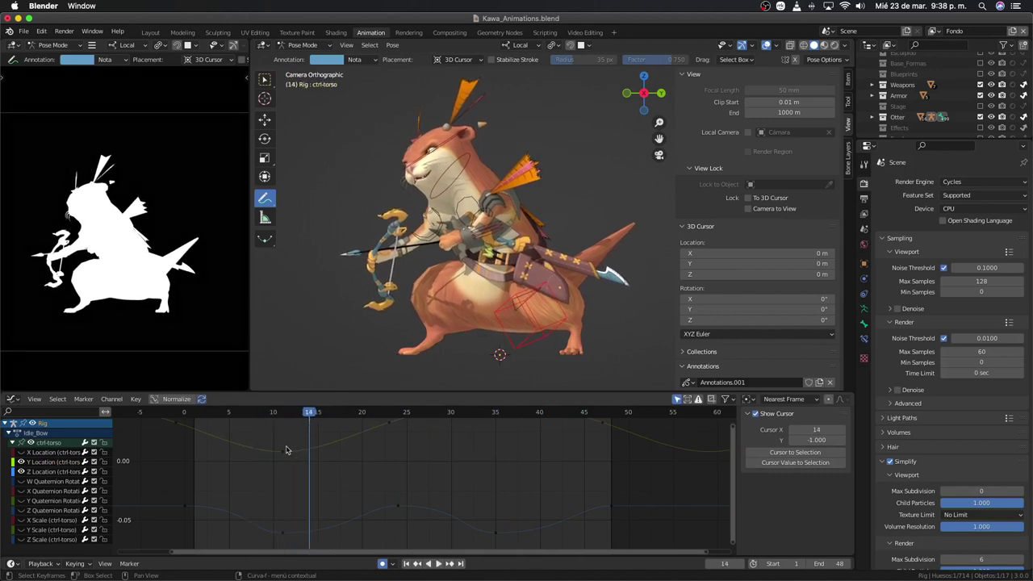
{"action": "left_click", "coordinate": [284, 454]}
{"action": "key", "text": "g"}
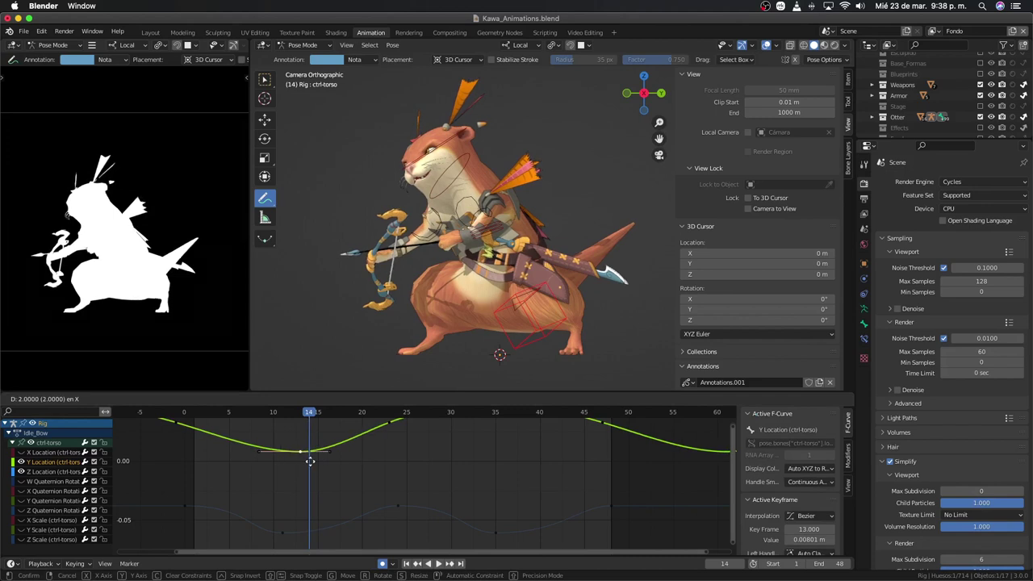
{"action": "left_click", "coordinate": [311, 461]}
{"action": "middle_click_drag", "start_coordinate": [314, 470], "coordinate": [256, 498]}
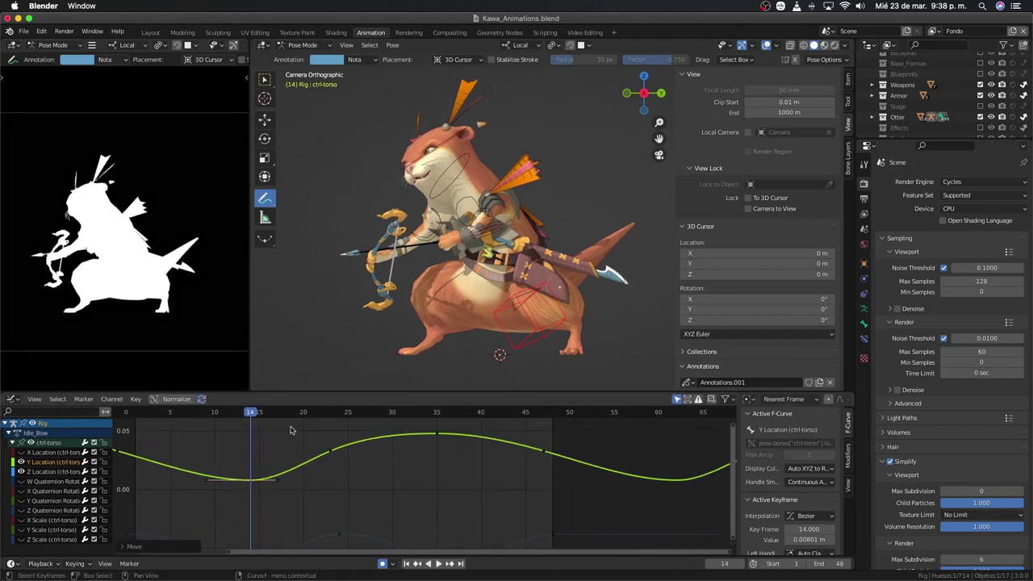
{"action": "key", "text": "space"}
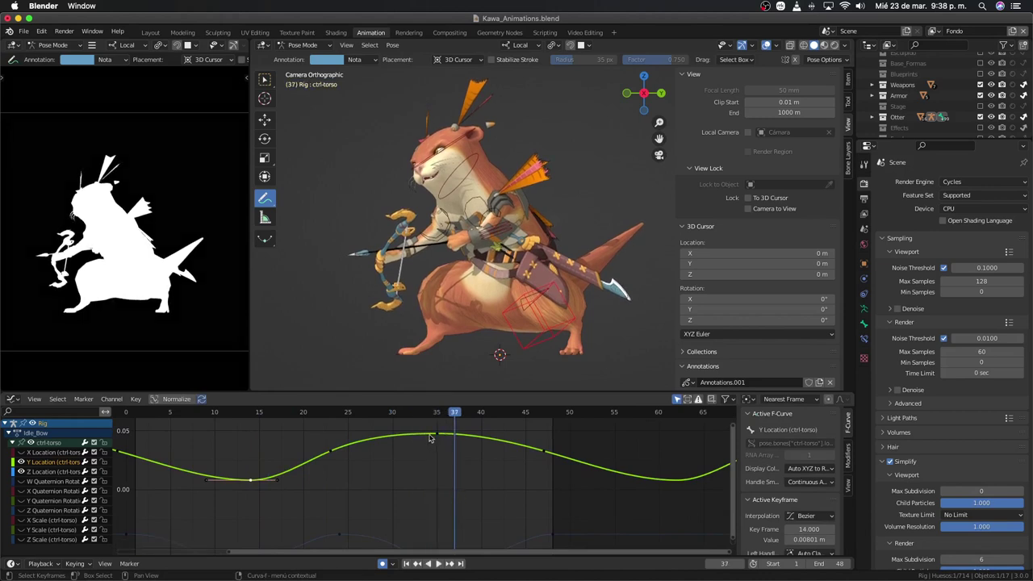
Step: Slide the Y Location peak keyframe to frame 34
{"action": "key", "text": "g"}
{"action": "left_click", "coordinate": [457, 460]}
{"action": "key", "text": "space"}
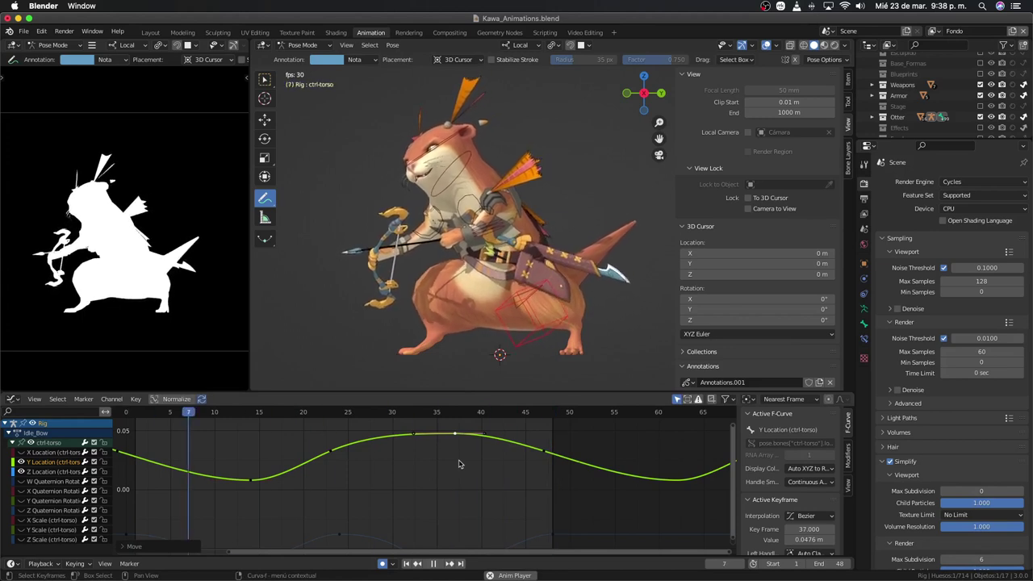
{"action": "key", "text": "g"}
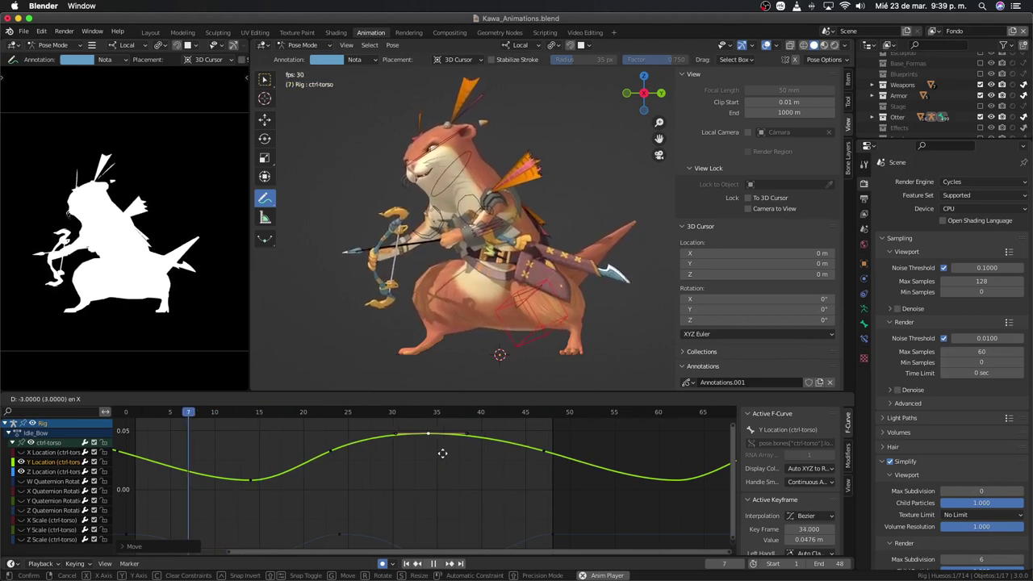
{"action": "left_click", "coordinate": [442, 454]}
Step: Delete the Y Location curve's Cycles modifier in the sidebar Modifiers tab and box-select its keyframes
{"action": "scroll", "coordinate": [427, 468], "scroll_direction": "down", "scroll_amount": 1}
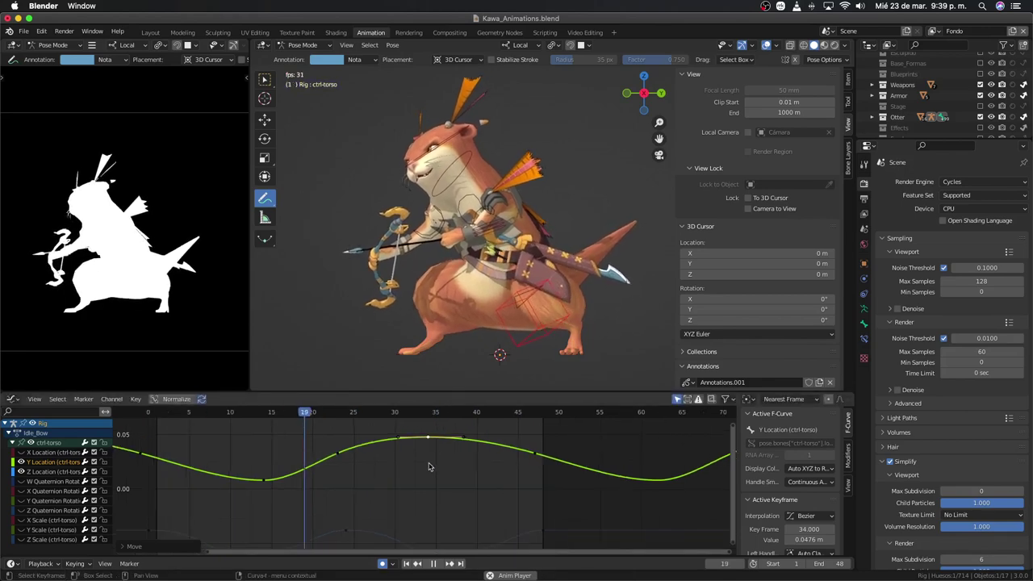
{"action": "middle_click_drag", "start_coordinate": [318, 472], "coordinate": [334, 463]}
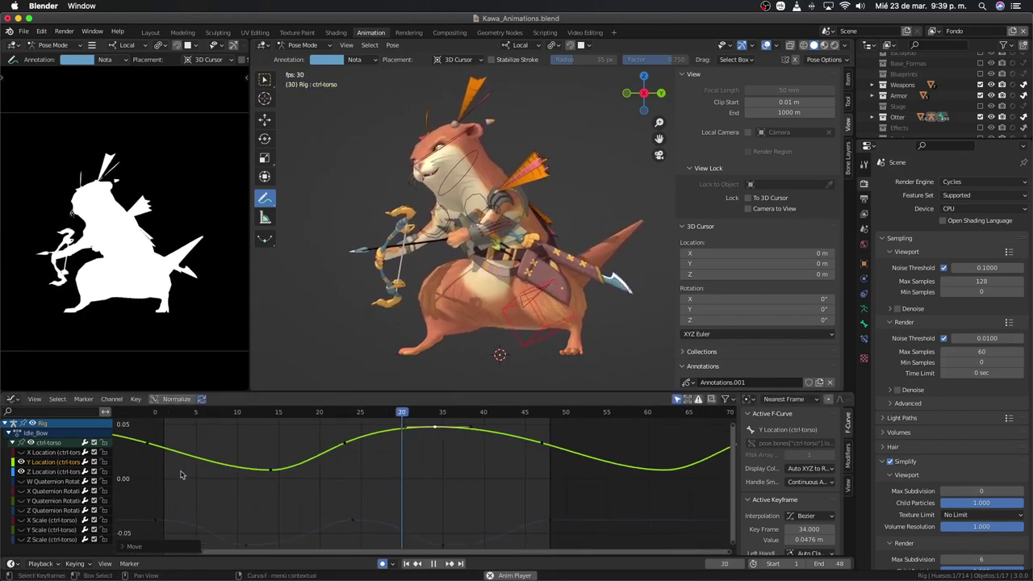
{"action": "scroll", "coordinate": [456, 464], "scroll_direction": "down", "scroll_amount": 2}
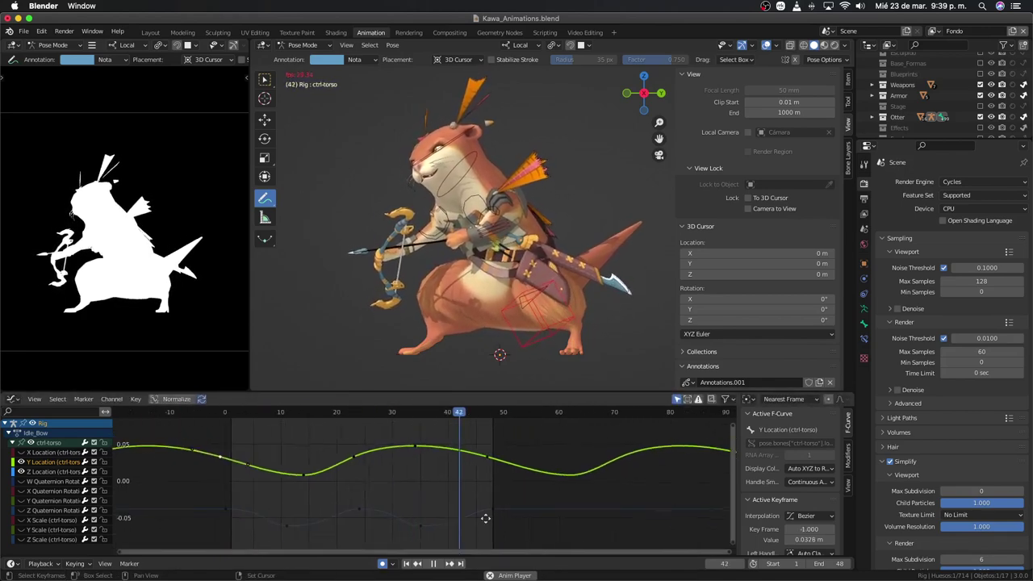
{"action": "scroll", "coordinate": [458, 480], "scroll_direction": "down", "scroll_amount": 2}
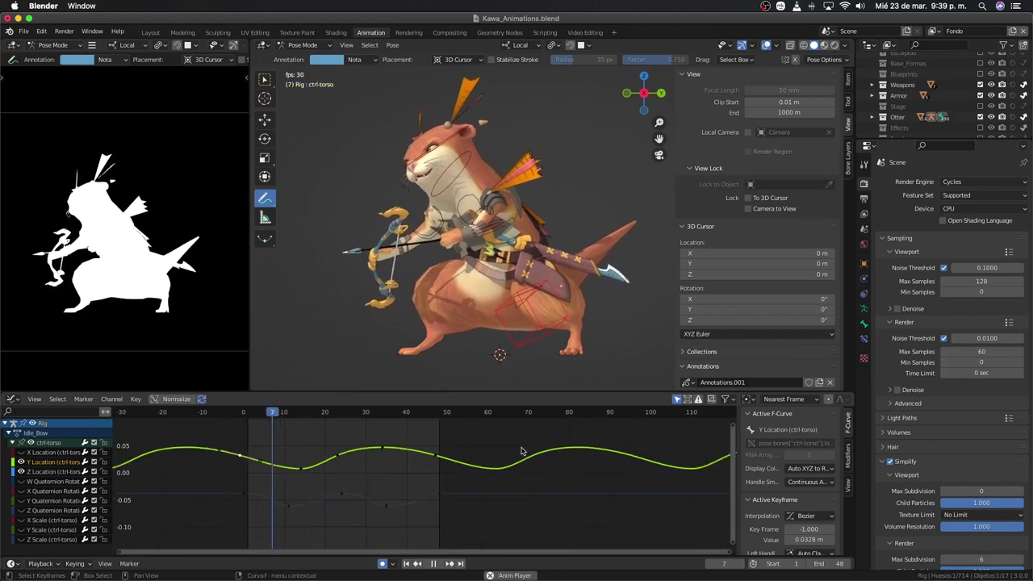
{"action": "scroll", "coordinate": [457, 484], "scroll_direction": "up", "scroll_amount": 1}
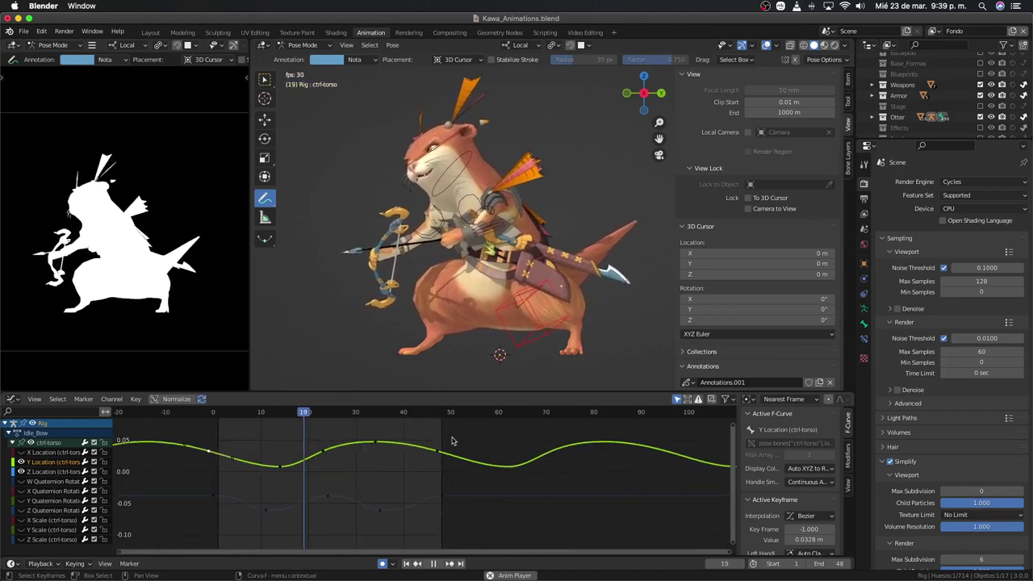
{"action": "left_click", "coordinate": [847, 454]}
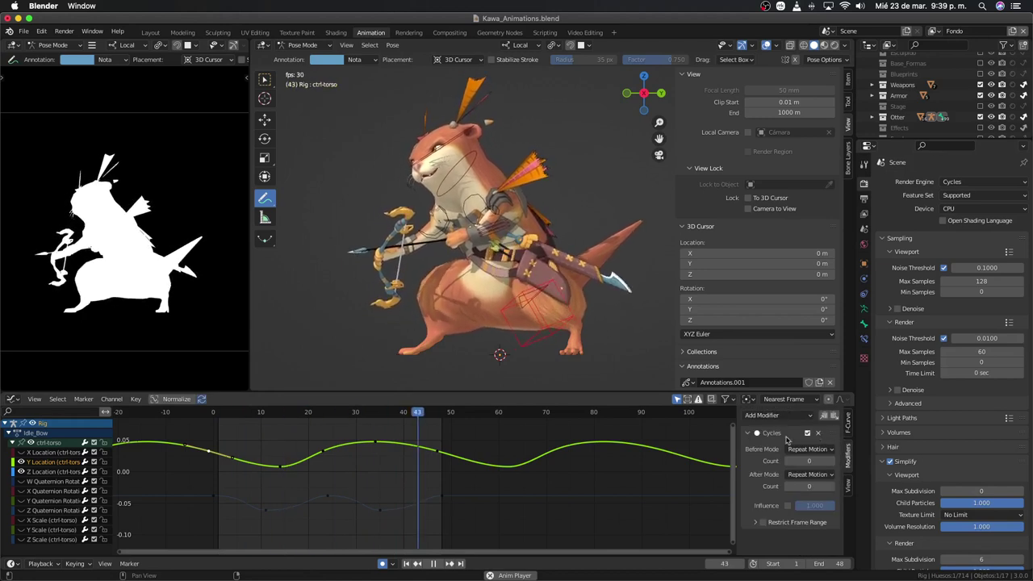
{"action": "left_click", "coordinate": [818, 434]}
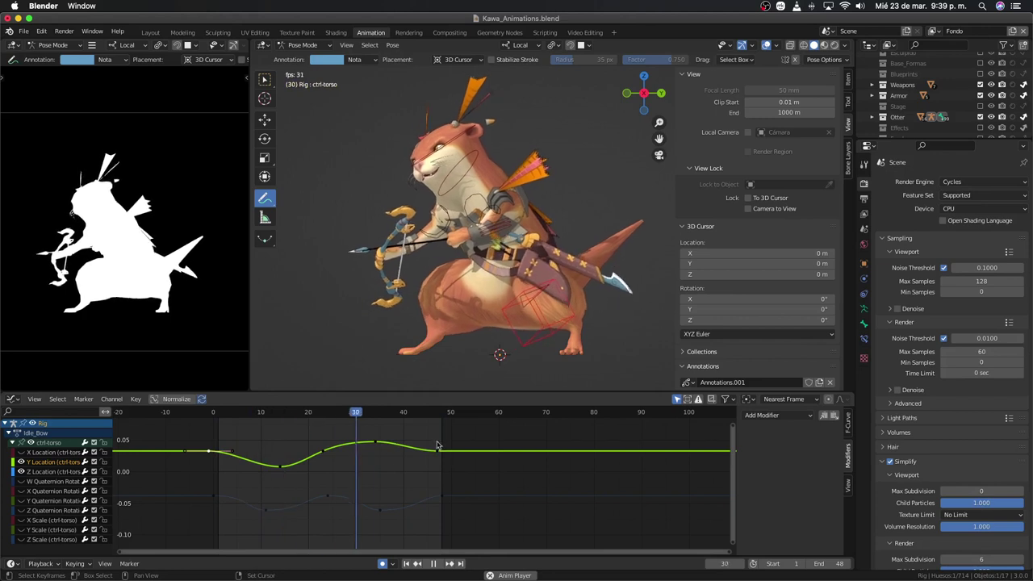
{"action": "left_click_drag", "start_coordinate": [448, 464], "coordinate": [139, 459]}
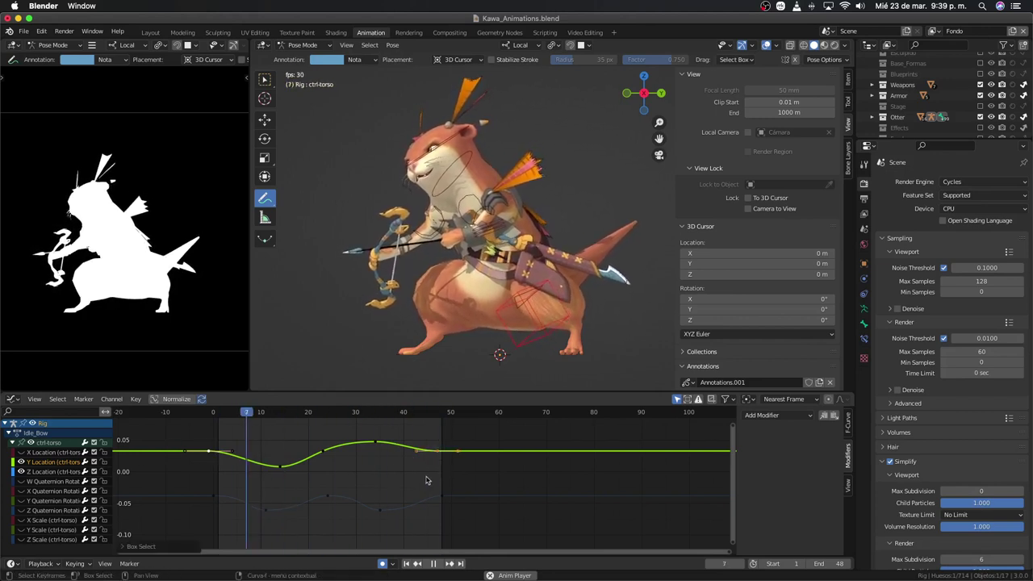
{"action": "left_click_drag", "start_coordinate": [472, 436], "coordinate": [176, 483]}
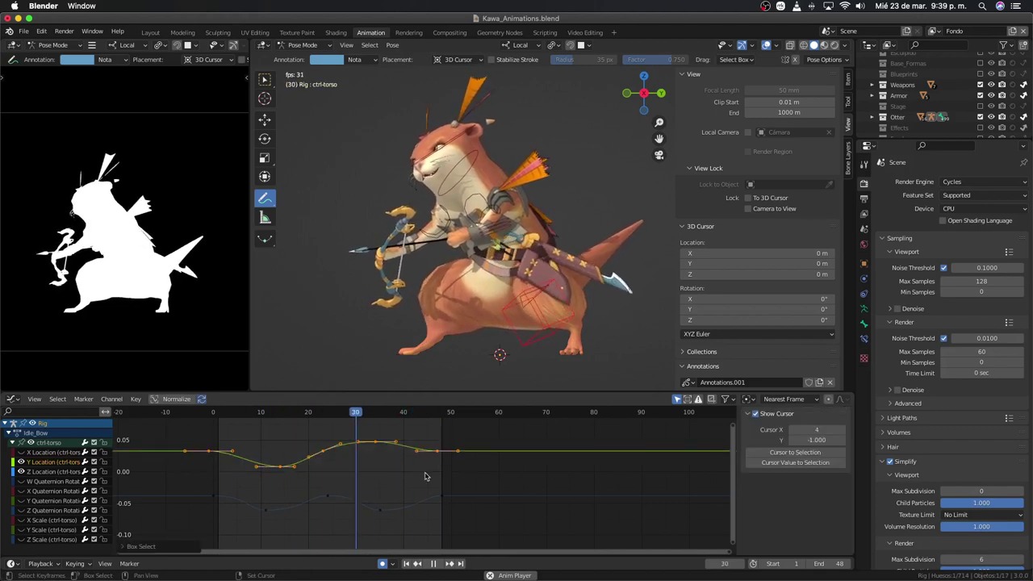
Step: Apply Make Cyclic (F-Modifier) to the Y Location keys via Shift+E, check playback, and return to frame 0
{"action": "key", "text": "shift+e"}
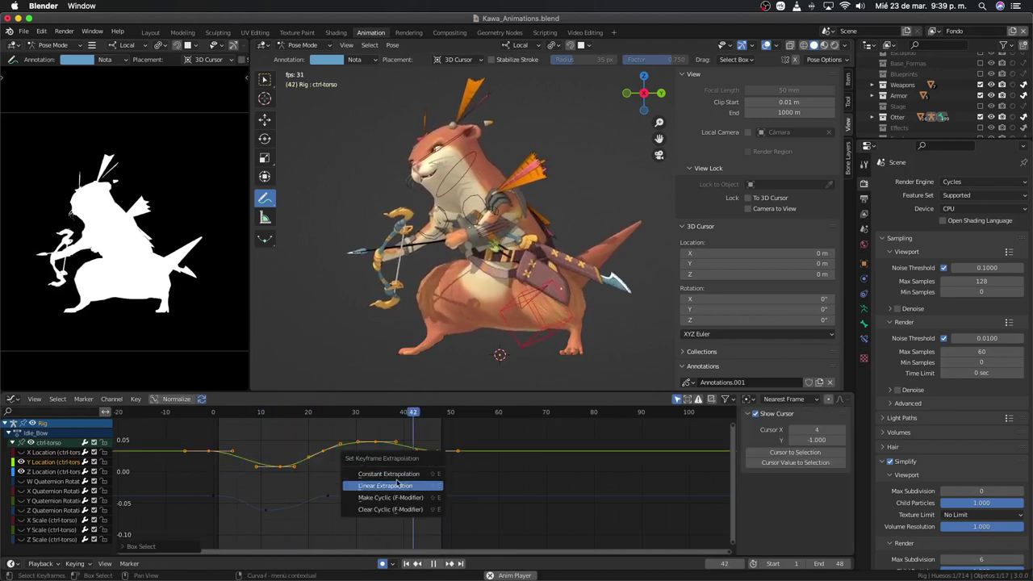
{"action": "left_click", "coordinate": [387, 498]}
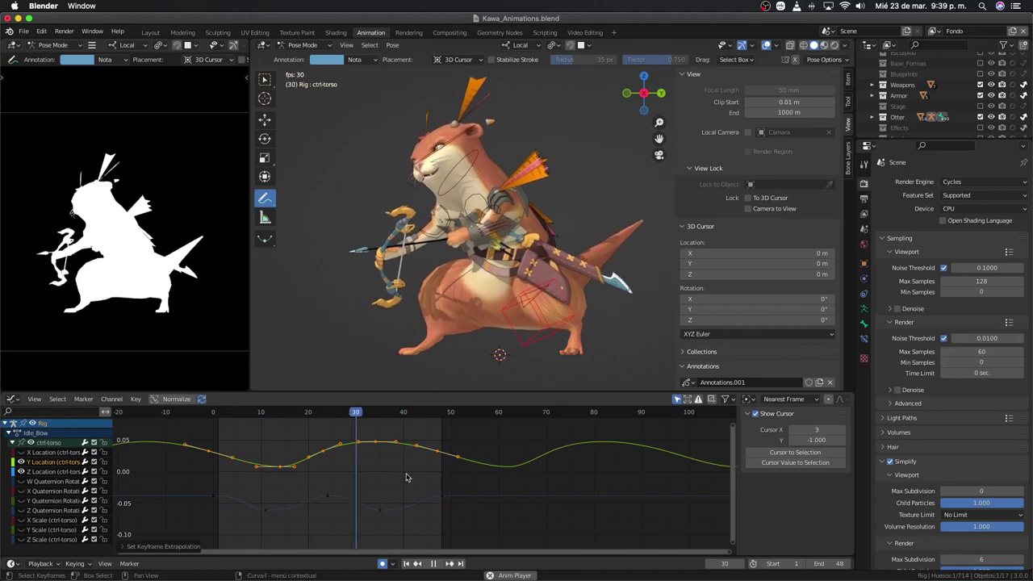
{"action": "key", "text": "space"}
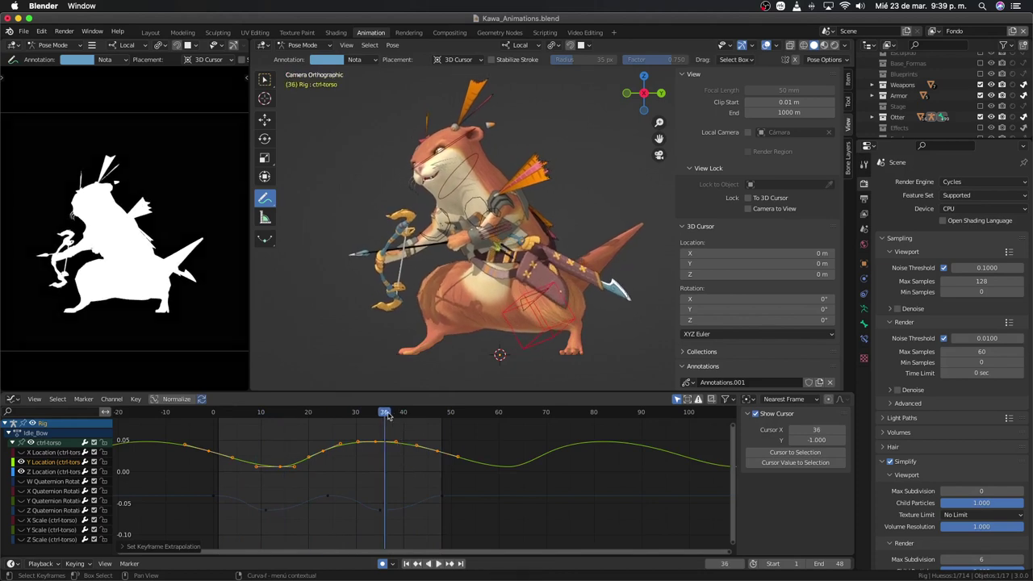
{"action": "key", "text": "space"}
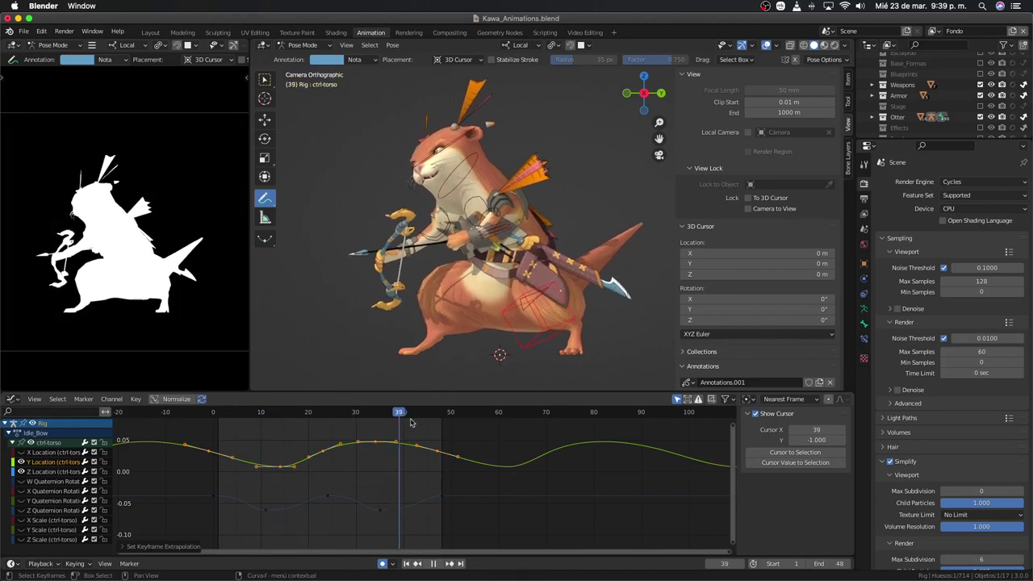
{"action": "key", "text": "space"}
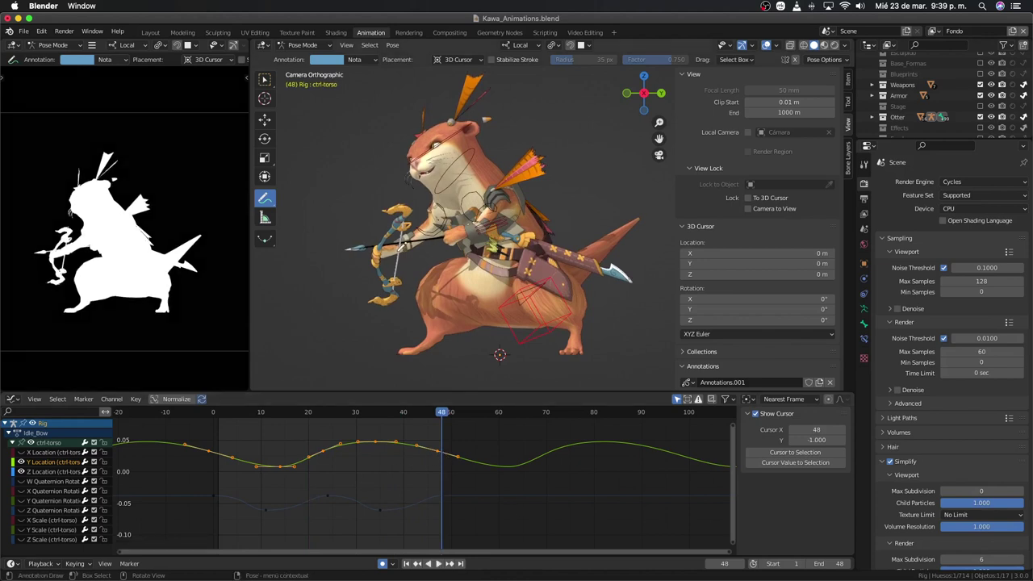
{"action": "left_click", "coordinate": [436, 479]}
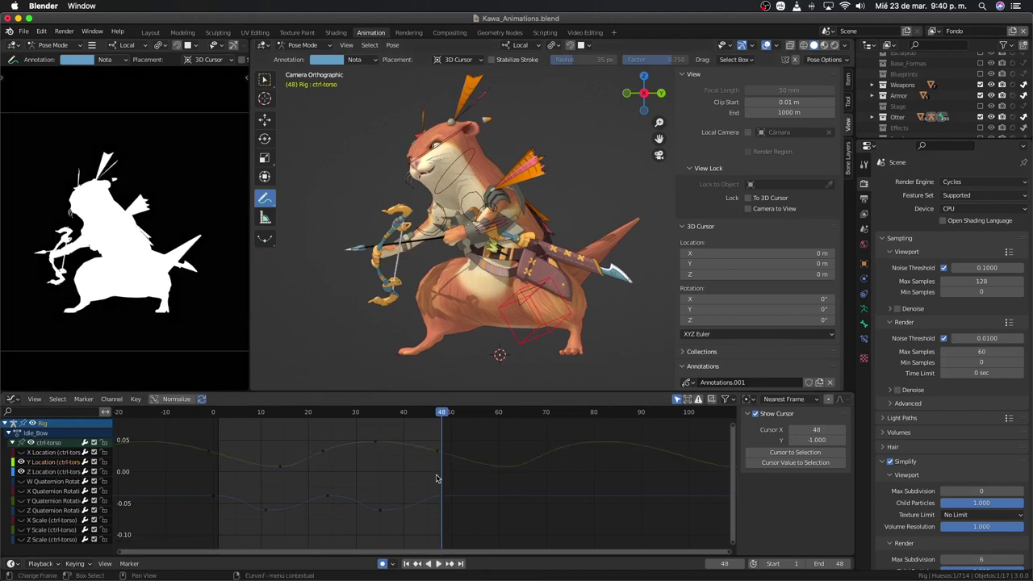
{"action": "left_click", "coordinate": [211, 413]}
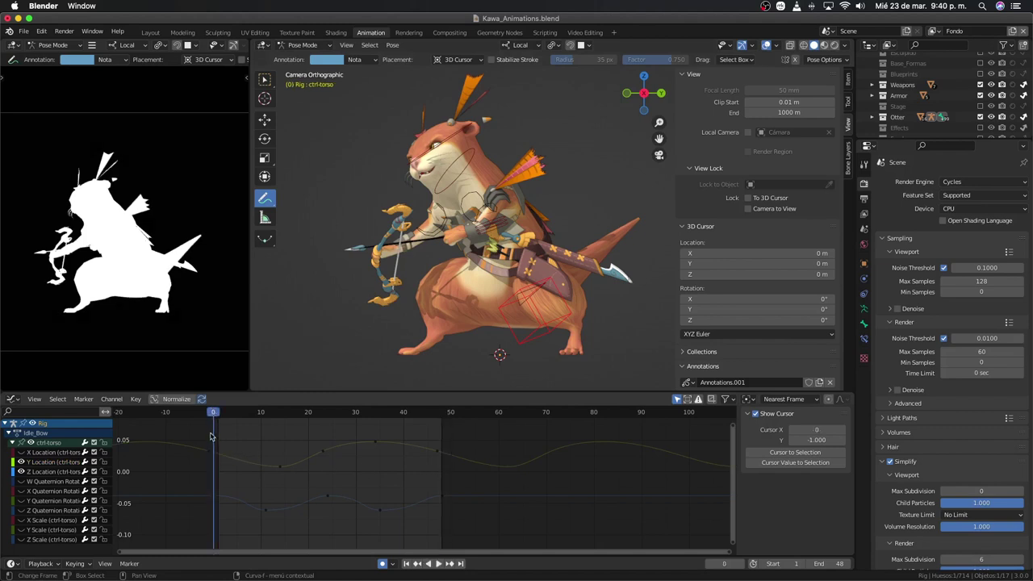
{"action": "middle_click_drag", "start_coordinate": [213, 438], "coordinate": [260, 439], "text": "ctrl"}
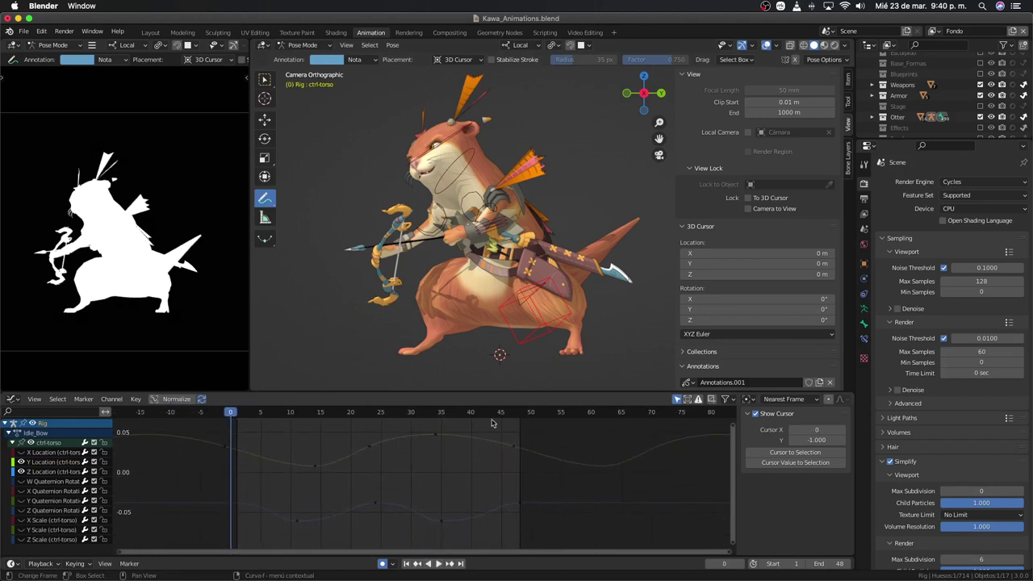
Step: Select the torso Y Location curve and play the loop from frames 0, 47 and 51 to check the repeat
{"action": "left_click", "coordinate": [523, 413]}
{"action": "key", "text": "space"}
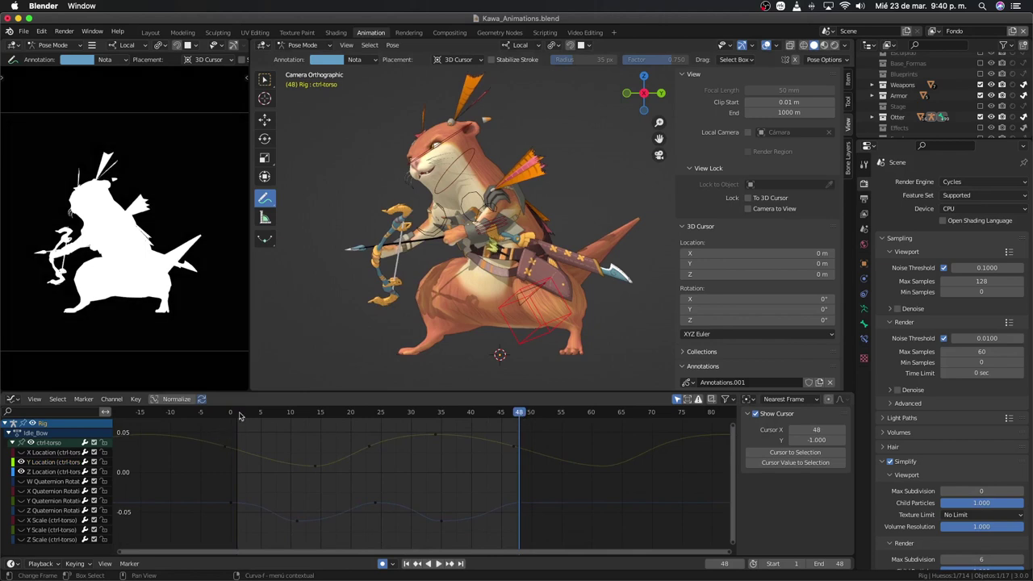
{"action": "left_click_drag", "start_coordinate": [240, 413], "coordinate": [232, 414]}
{"action": "left_click", "coordinate": [225, 448]}
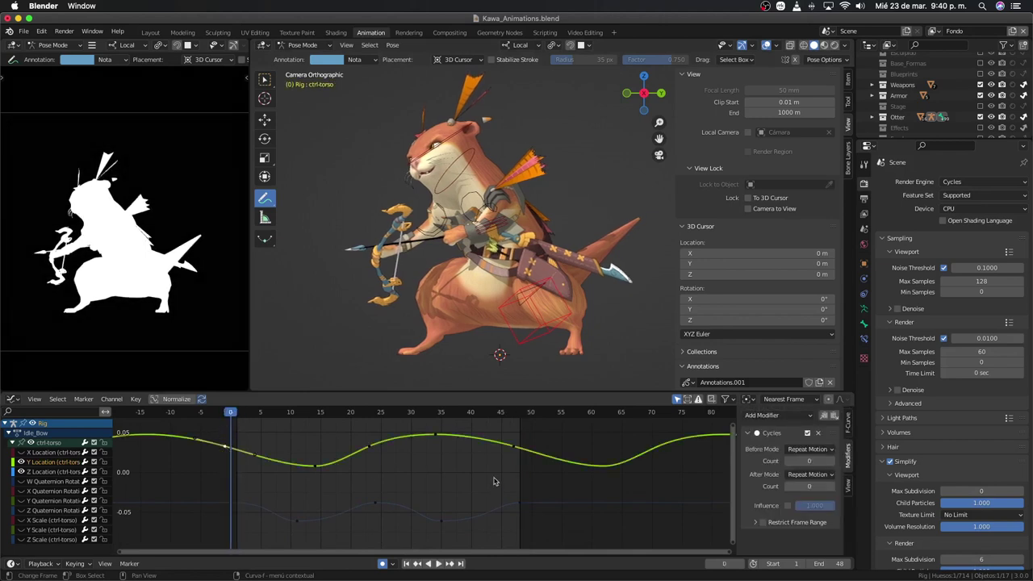
{"action": "left_click", "coordinate": [521, 413]}
{"action": "key", "text": "space"}
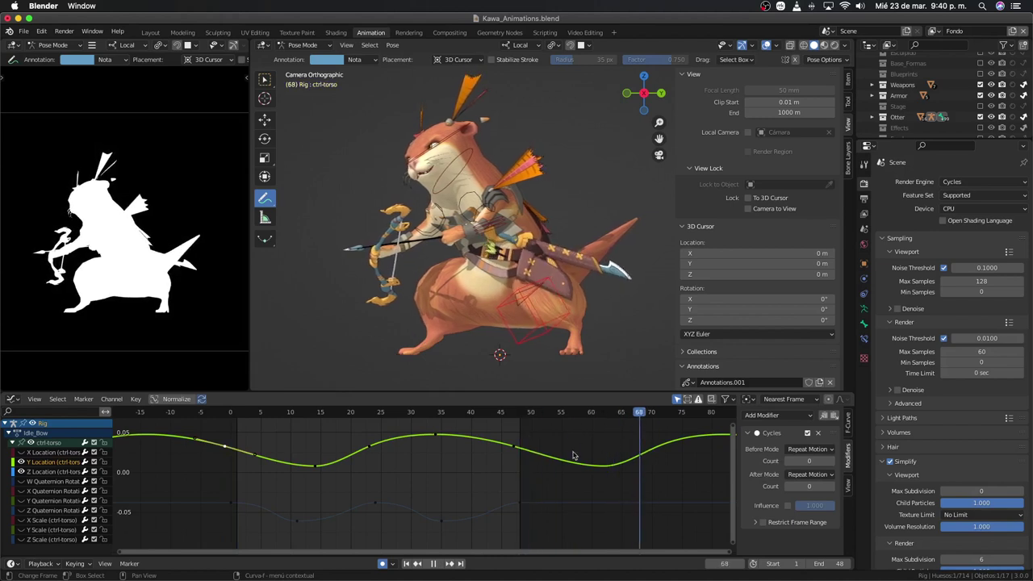
{"action": "left_click_drag", "start_coordinate": [573, 466], "coordinate": [531, 469]}
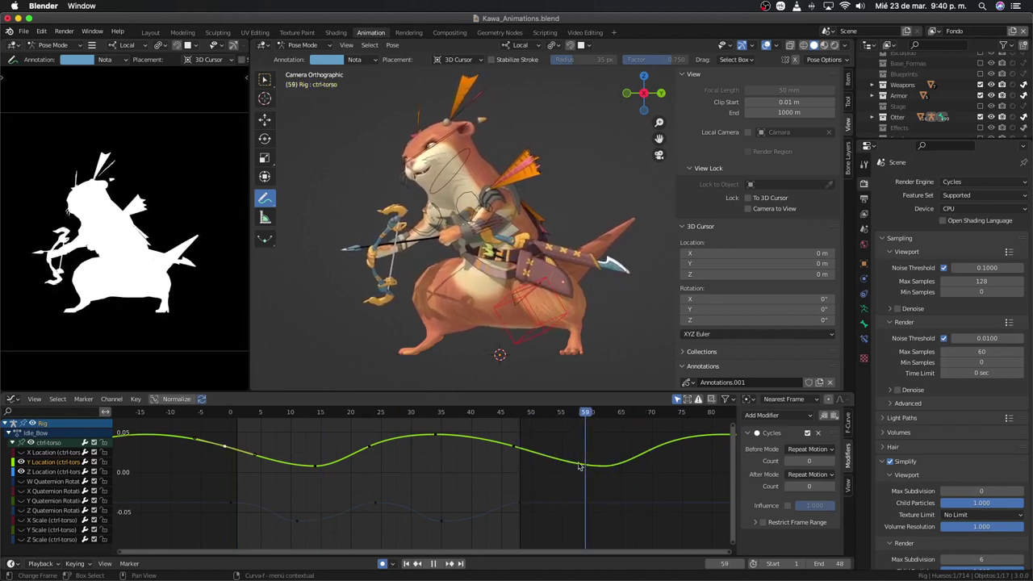
{"action": "left_click", "coordinate": [538, 413]}
{"action": "key", "text": "space"}
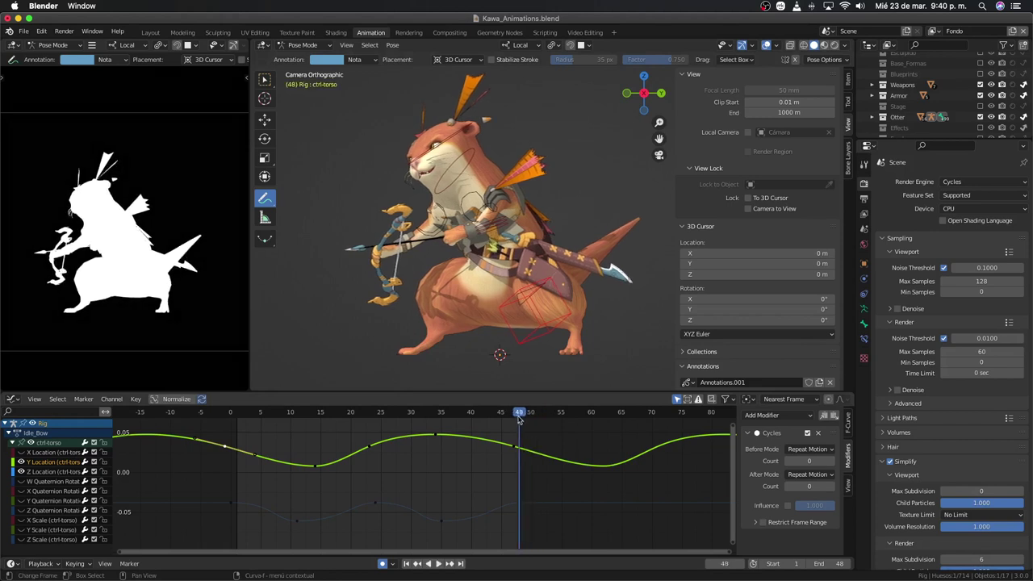
{"action": "key", "text": "space"}
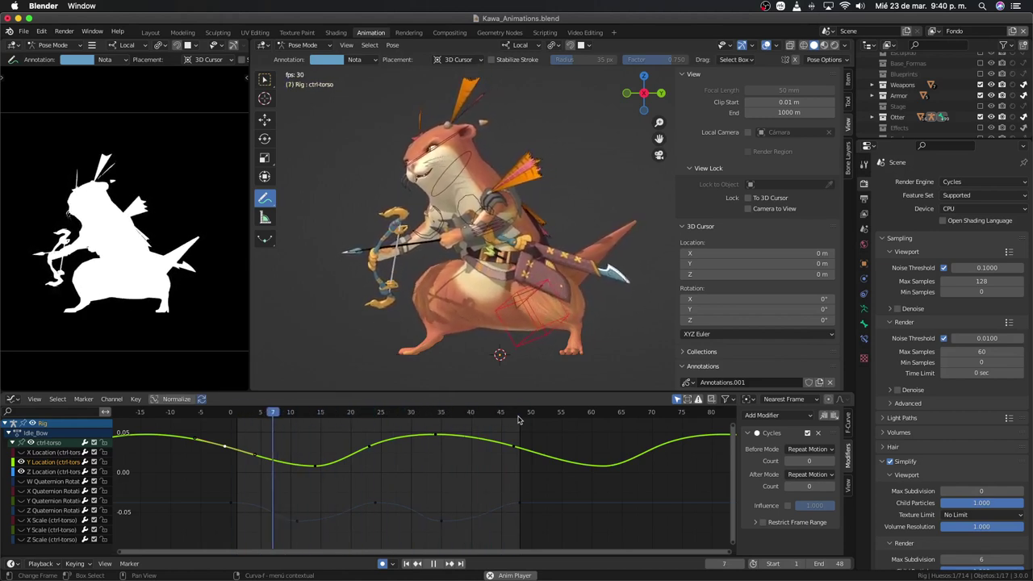
Step: Stop playback at frame 48 and insert keyframes on the curves there
{"action": "key", "text": "space"}
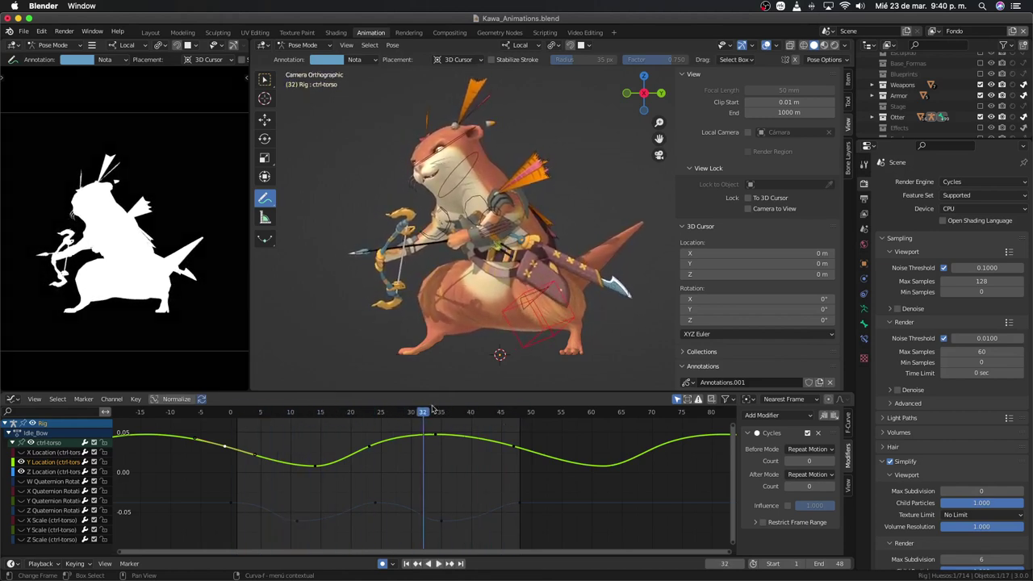
{"action": "left_click", "coordinate": [520, 420]}
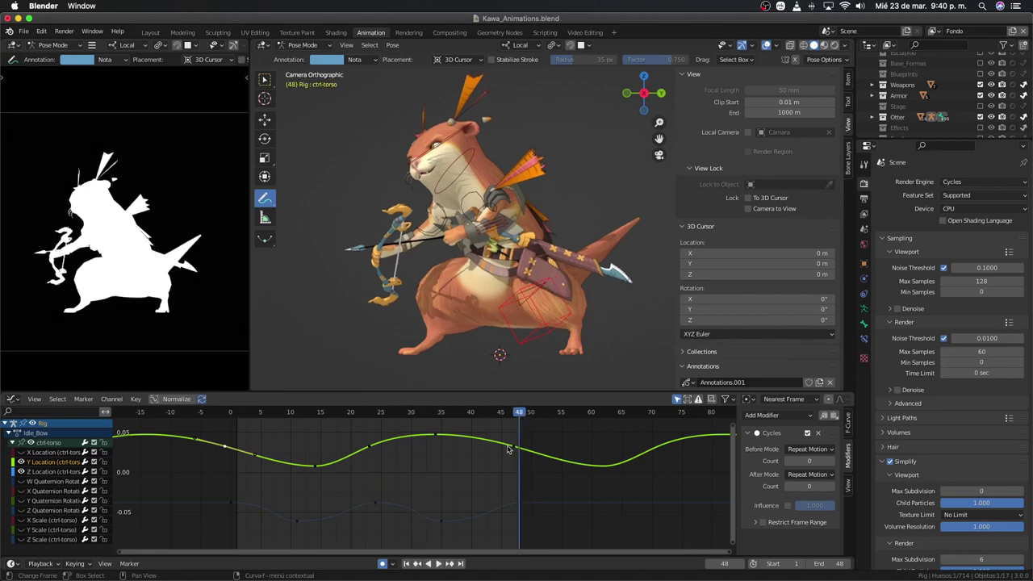
{"action": "left_click", "coordinate": [511, 443]}
{"action": "right_click", "coordinate": [489, 498]}
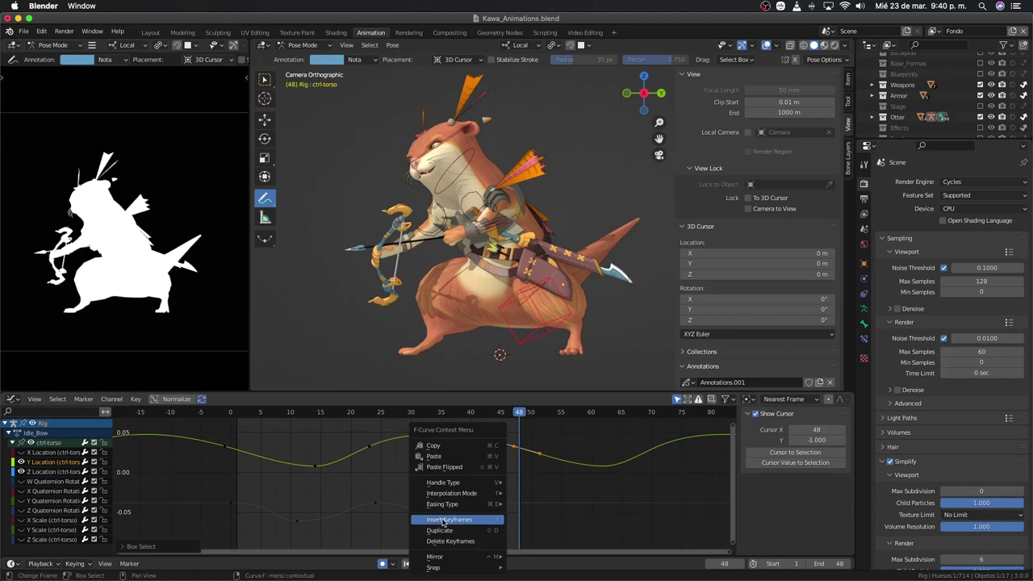
{"action": "left_click", "coordinate": [443, 520]}
Step: Reselect the Y Location curve, frame it in the graph, and box-select its frame-48 key
{"action": "left_click", "coordinate": [536, 490]}
{"action": "left_click", "coordinate": [522, 436]}
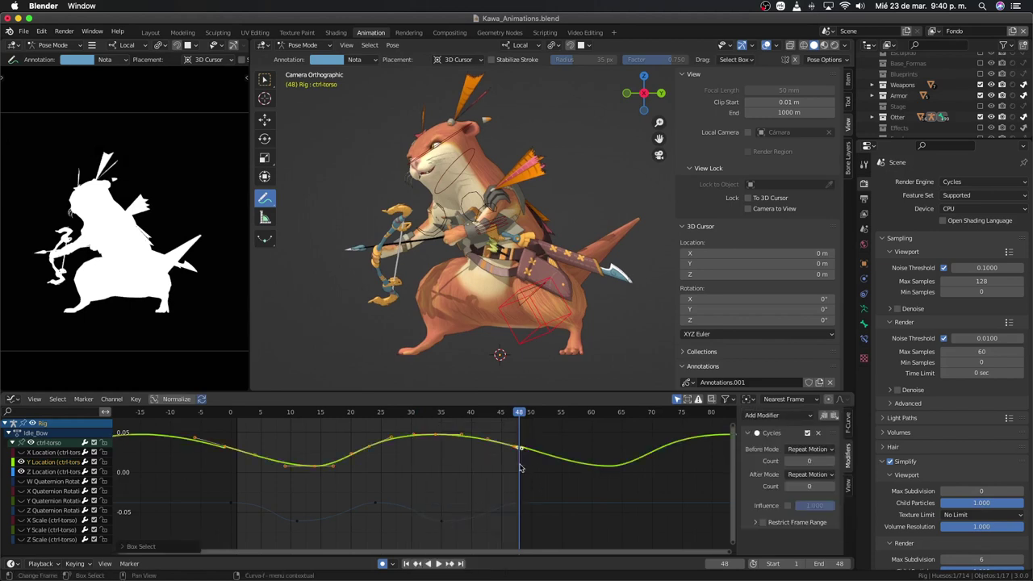
{"action": "scroll", "coordinate": [520, 476], "scroll_direction": "up", "scroll_amount": 1}
{"action": "key", "text": "Home"}
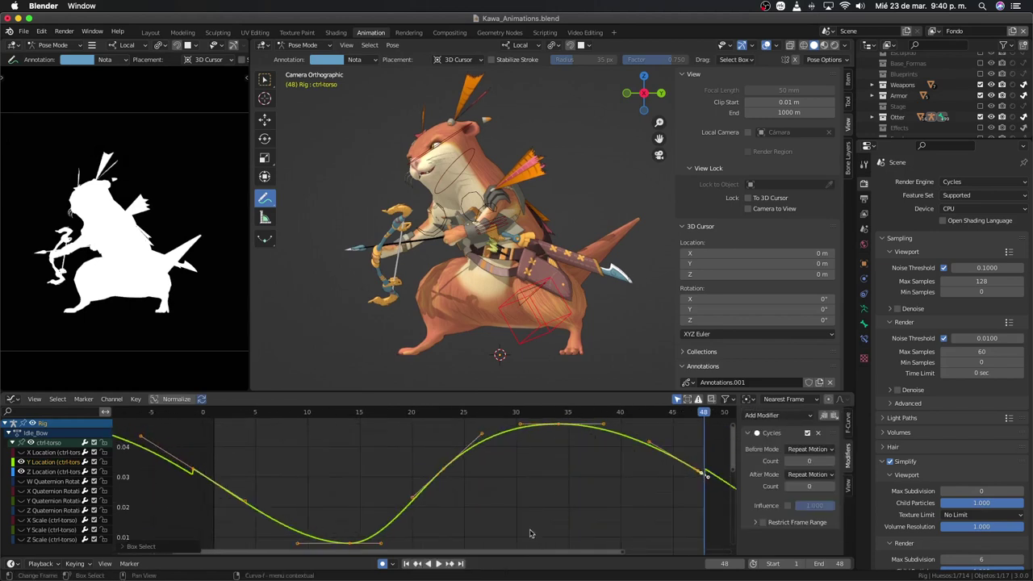
{"action": "middle_click_drag", "start_coordinate": [629, 513], "coordinate": [452, 500]}
{"action": "left_click", "coordinate": [494, 495]}
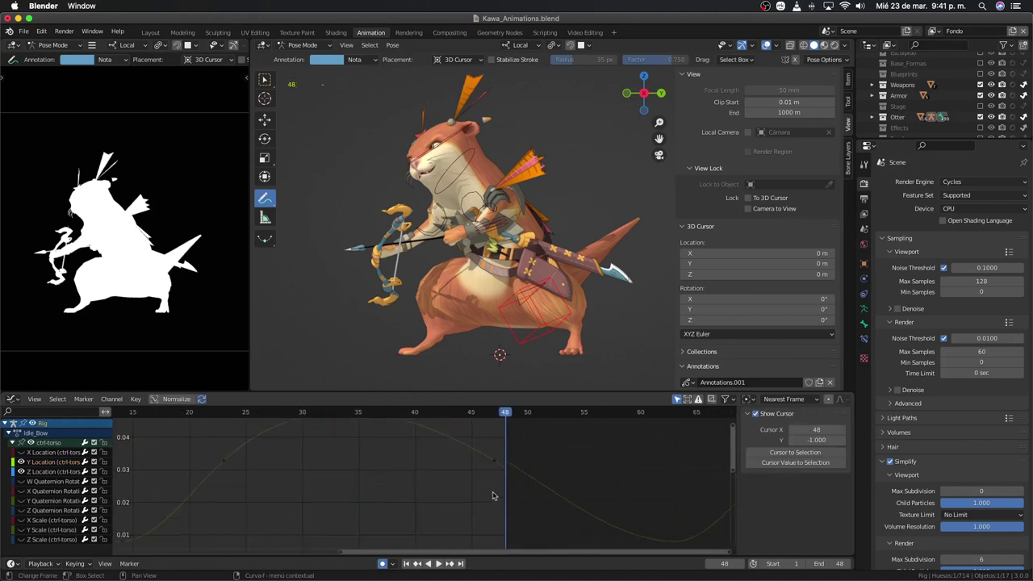
{"action": "left_click", "coordinate": [510, 464]}
{"action": "scroll", "coordinate": [515, 474], "scroll_direction": "down", "scroll_amount": 1}
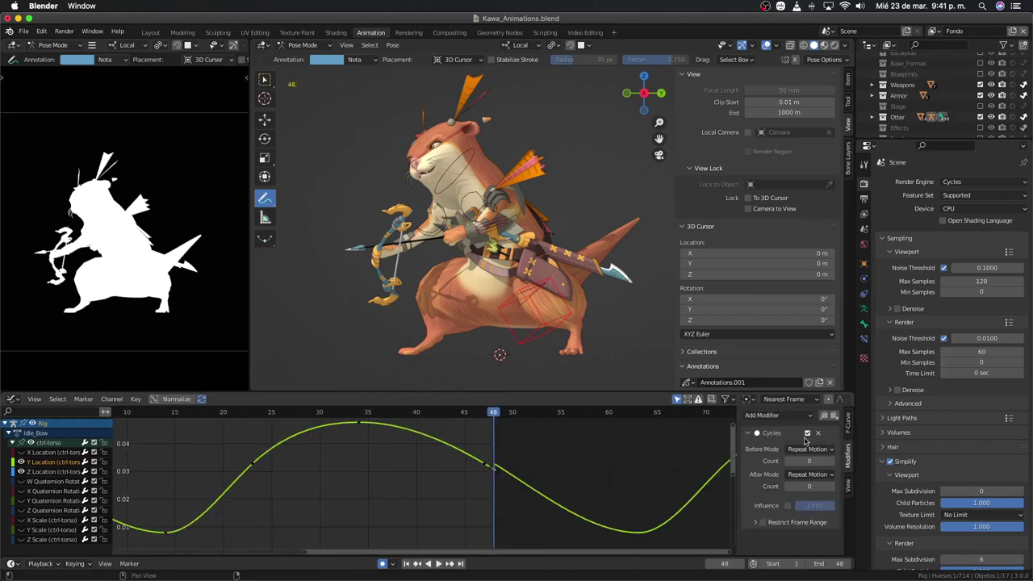
{"action": "middle_click_drag", "start_coordinate": [766, 444], "coordinate": [557, 477]}
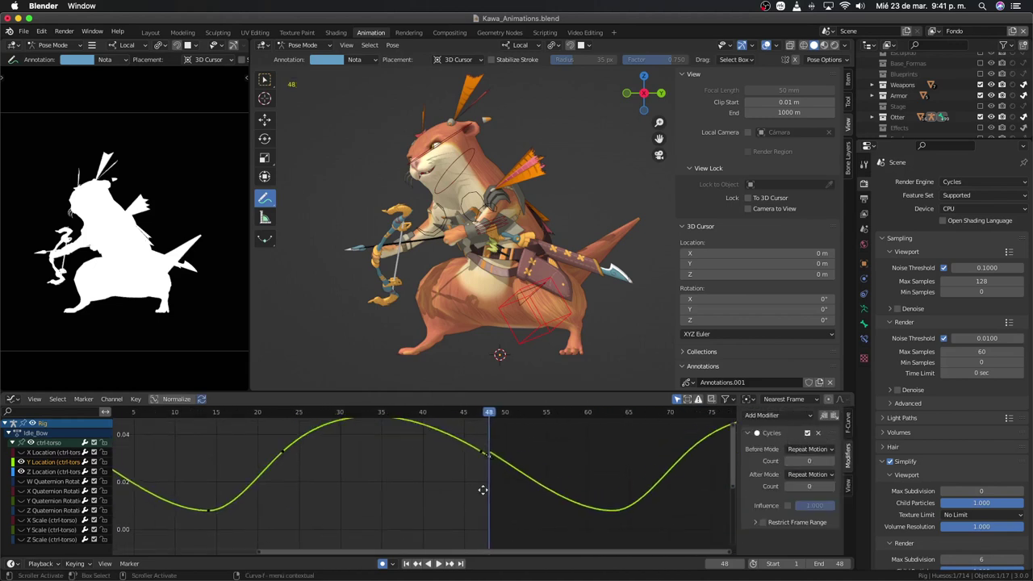
{"action": "left_click", "coordinate": [557, 478]}
{"action": "left_click_drag", "start_coordinate": [547, 462], "coordinate": [489, 444]}
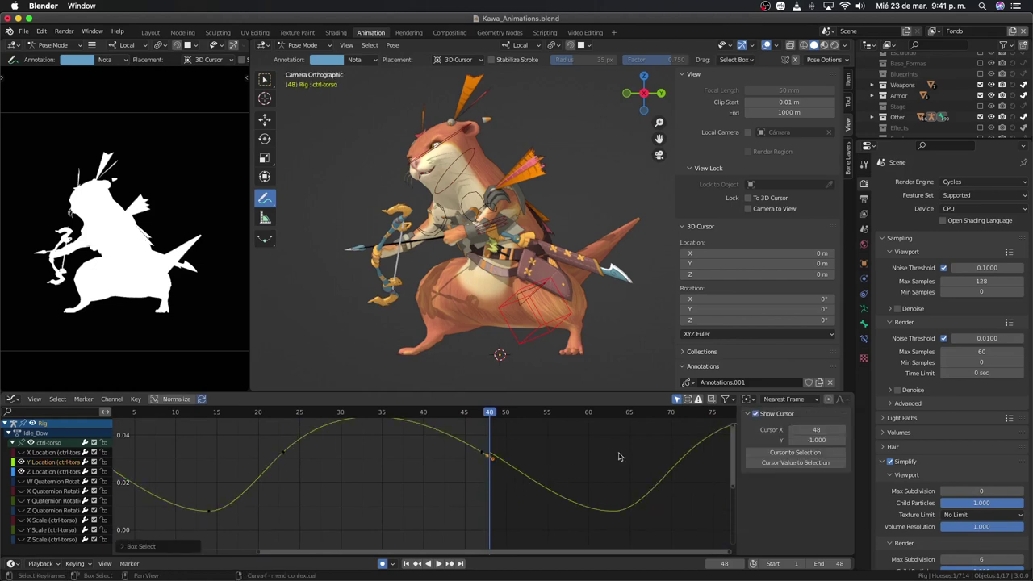
Step: Give the frame 48 Y Location key free handles and delete the curve's Cycles modifier
{"action": "right_click", "coordinate": [562, 458]}
{"action": "mouse_move", "coordinate": [528, 418]}
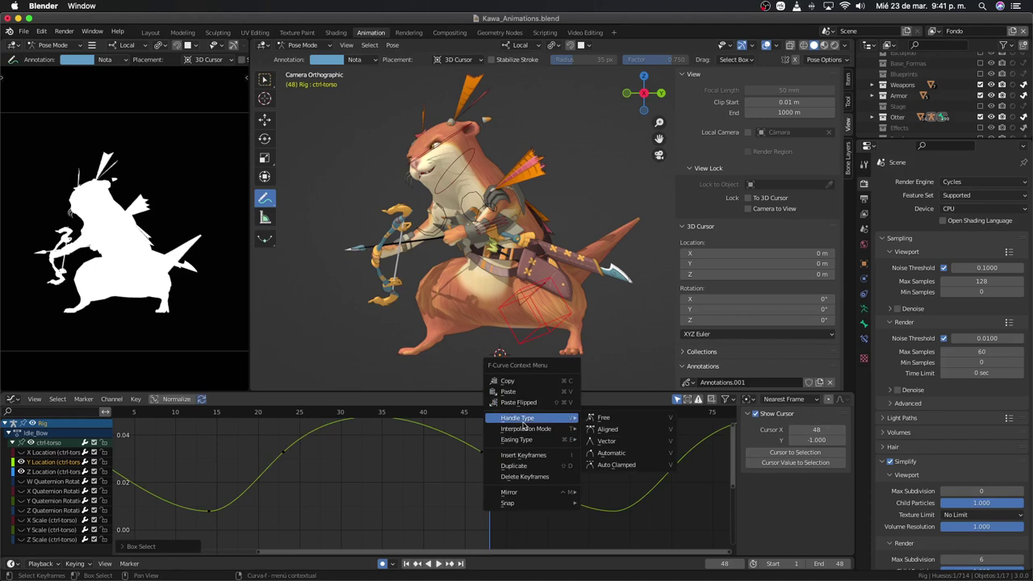
{"action": "left_click", "coordinate": [615, 419]}
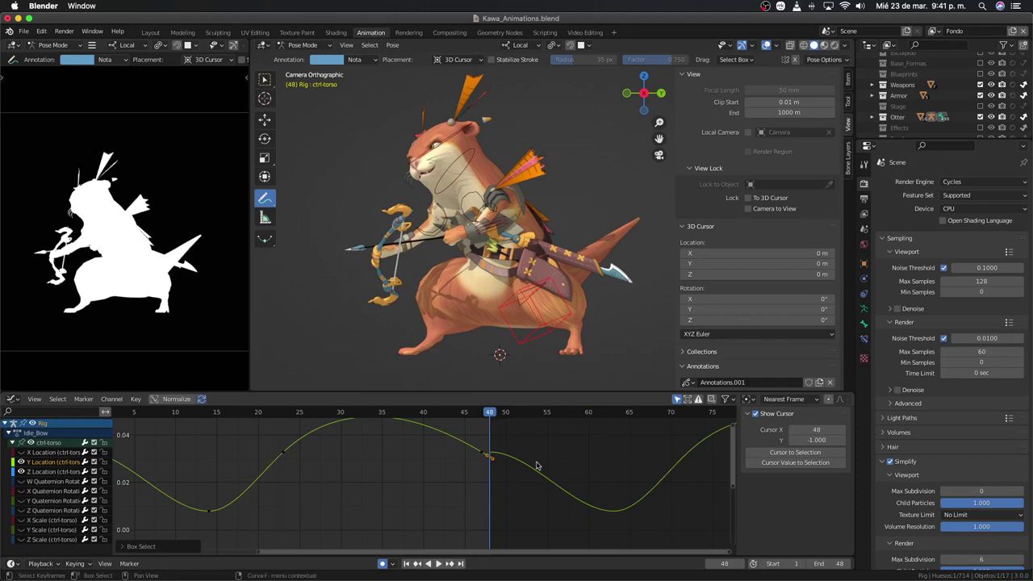
{"action": "left_click", "coordinate": [847, 457]}
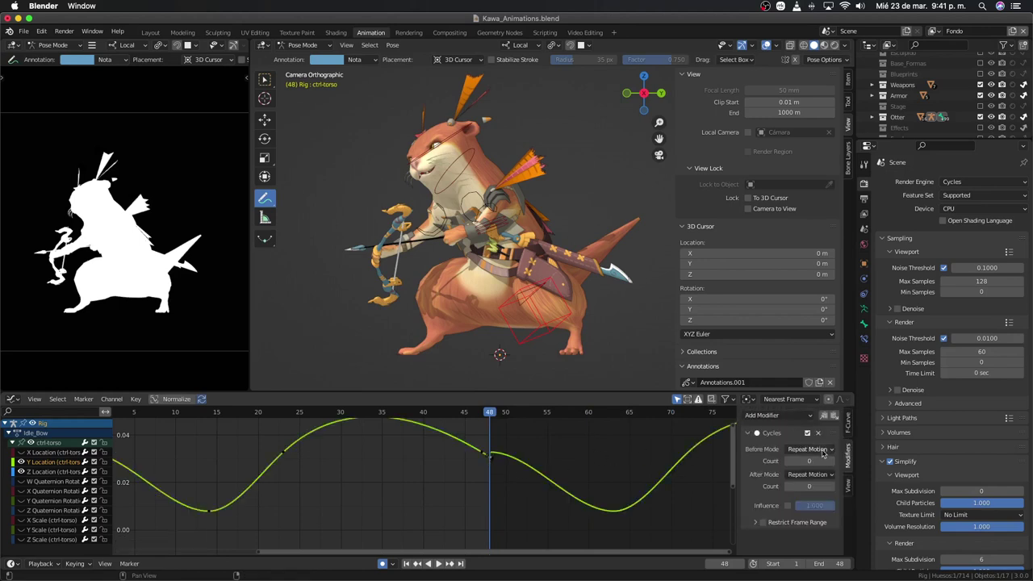
{"action": "left_click", "coordinate": [819, 434]}
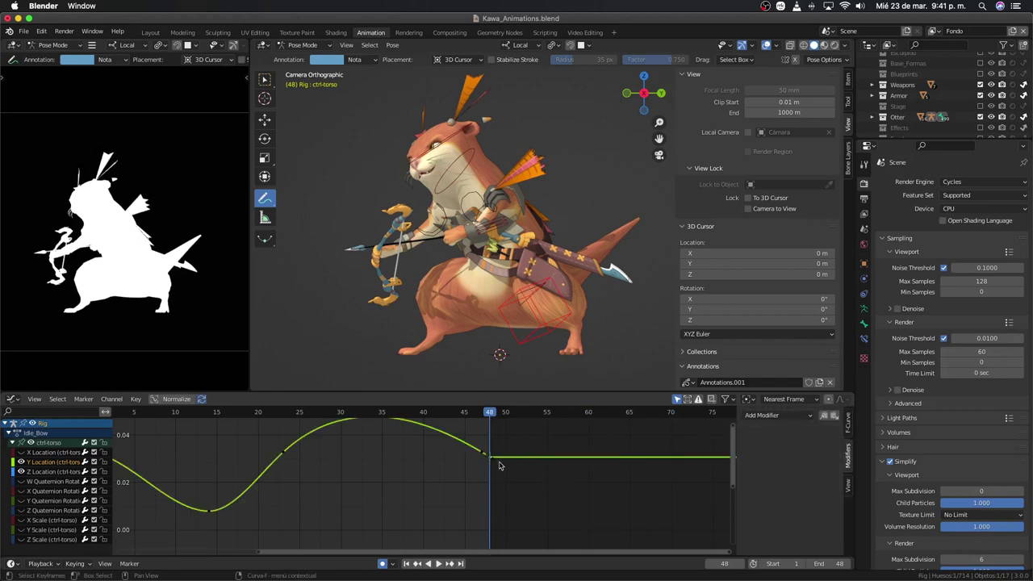
{"action": "key", "text": "ctrl+z"}
{"action": "key", "text": "ctrl+shift+z"}
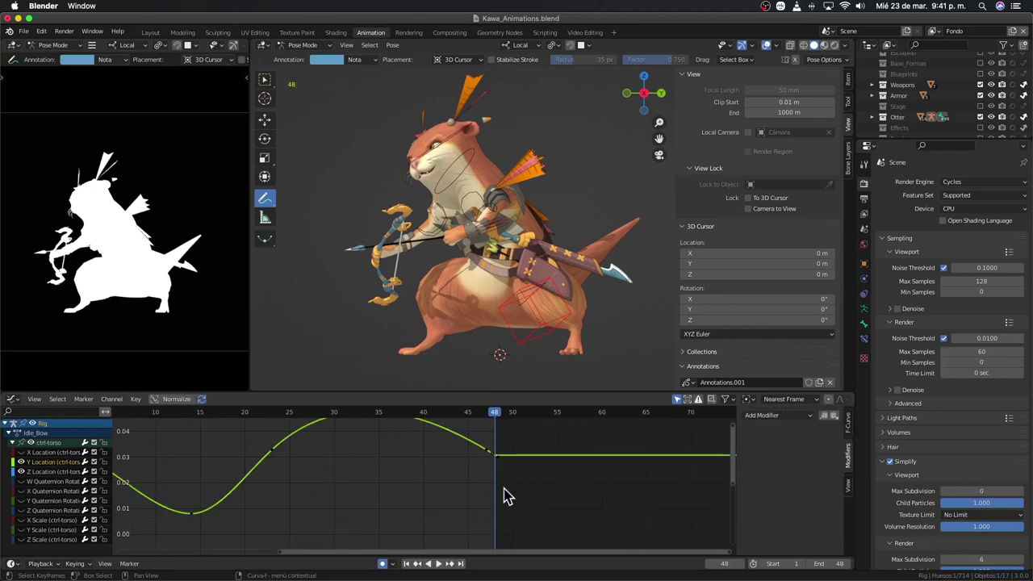
Step: Slide the frame 48 key along the time axis, then reselect the Y Location curve
{"action": "scroll", "coordinate": [501, 492], "scroll_direction": "down", "scroll_amount": 1}
{"action": "scroll", "coordinate": [404, 502], "scroll_direction": "down", "scroll_amount": 1}
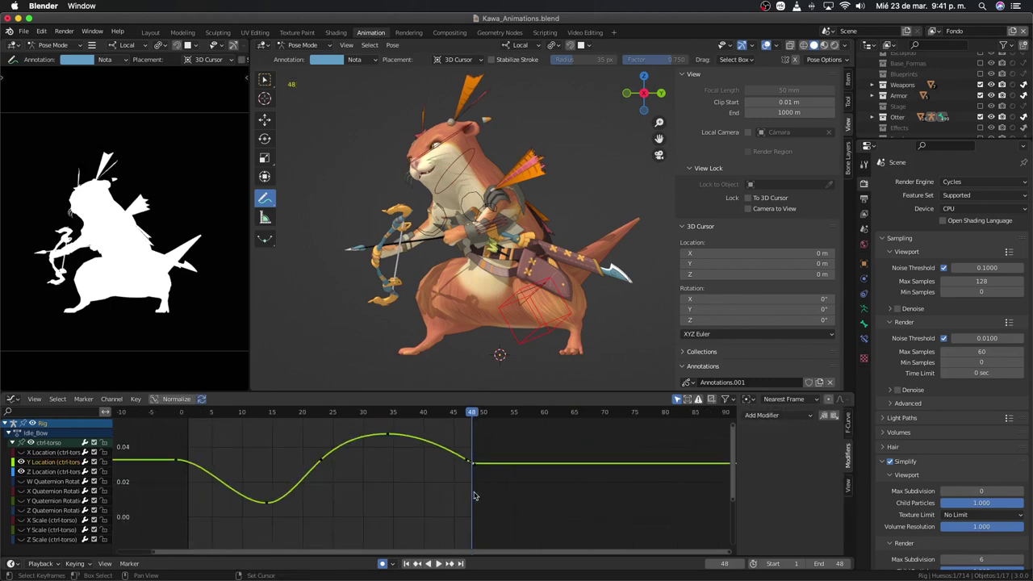
{"action": "key", "text": "g"}
{"action": "key", "text": "x"}
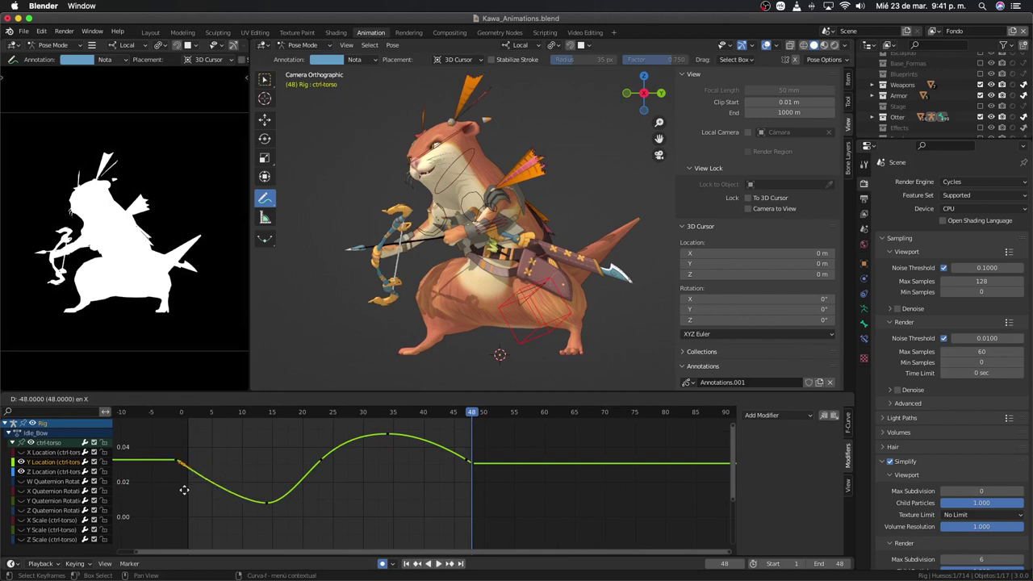
{"action": "left_click", "coordinate": [185, 489]}
{"action": "left_click", "coordinate": [183, 496]}
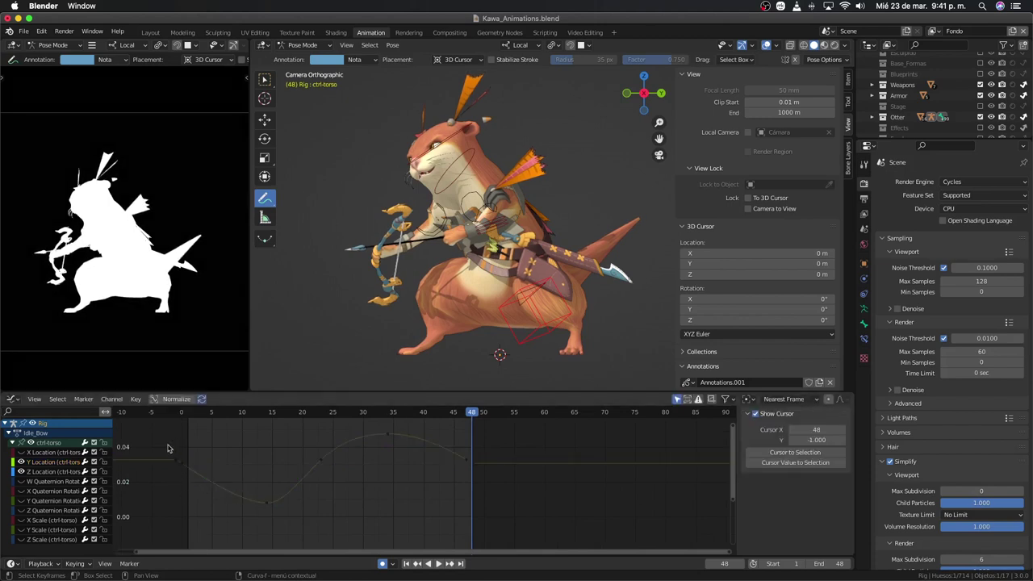
{"action": "left_click", "coordinate": [182, 466]}
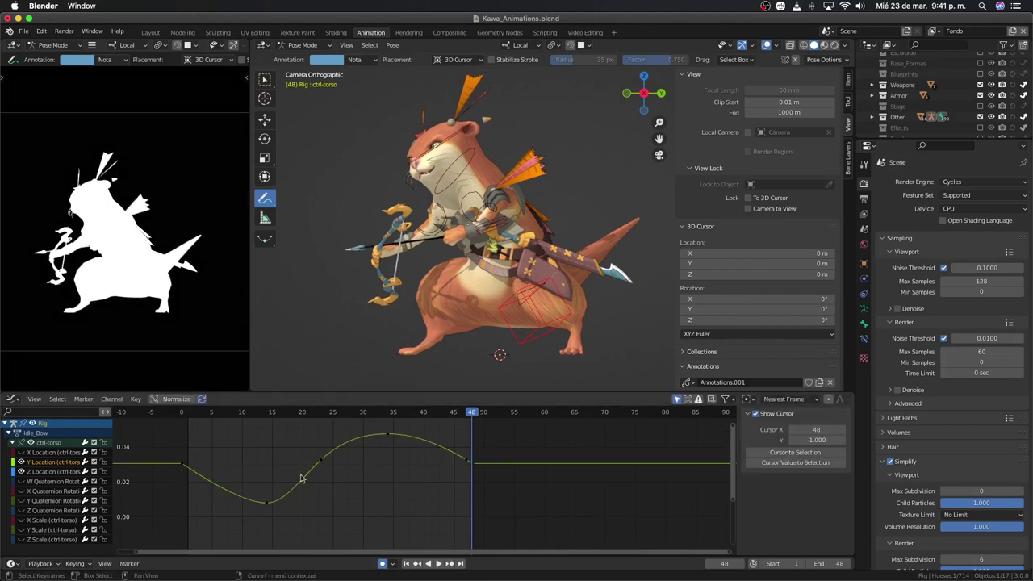
Step: Play back the torso's Y Location dip and peak in front and top views, then scrub the playhead back
{"action": "scroll", "coordinate": [446, 519], "scroll_direction": "down", "scroll_amount": 2}
{"action": "key", "text": "space"}
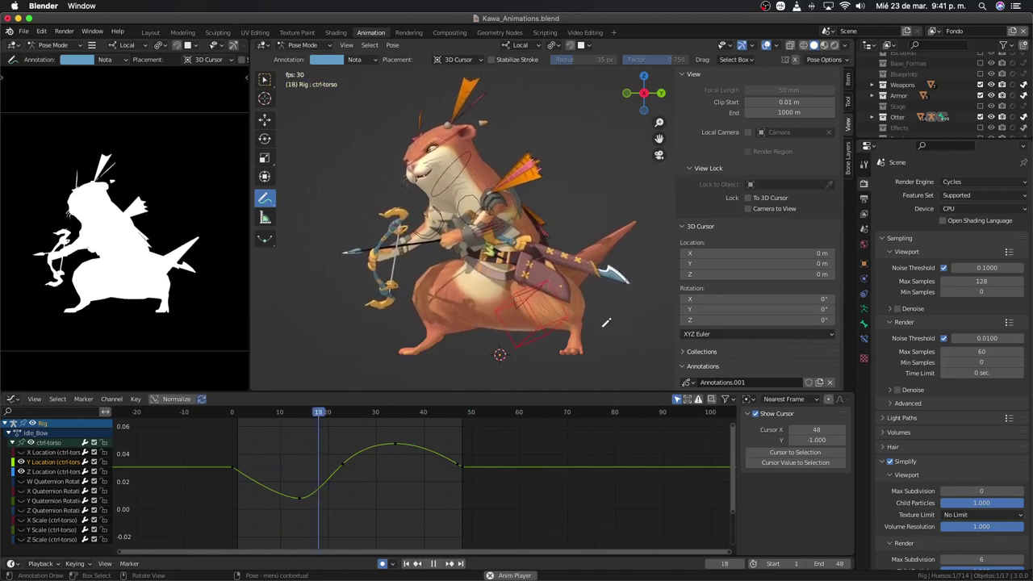
{"action": "middle_click_drag", "start_coordinate": [510, 303], "coordinate": [509, 353]}
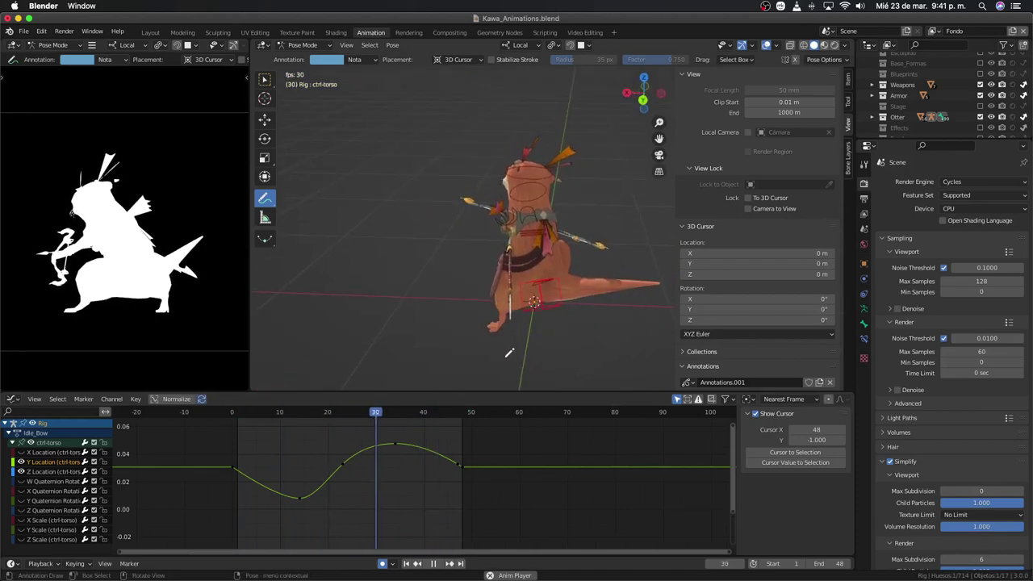
{"action": "key", "text": "KP_1"}
{"action": "key", "text": "KP_7"}
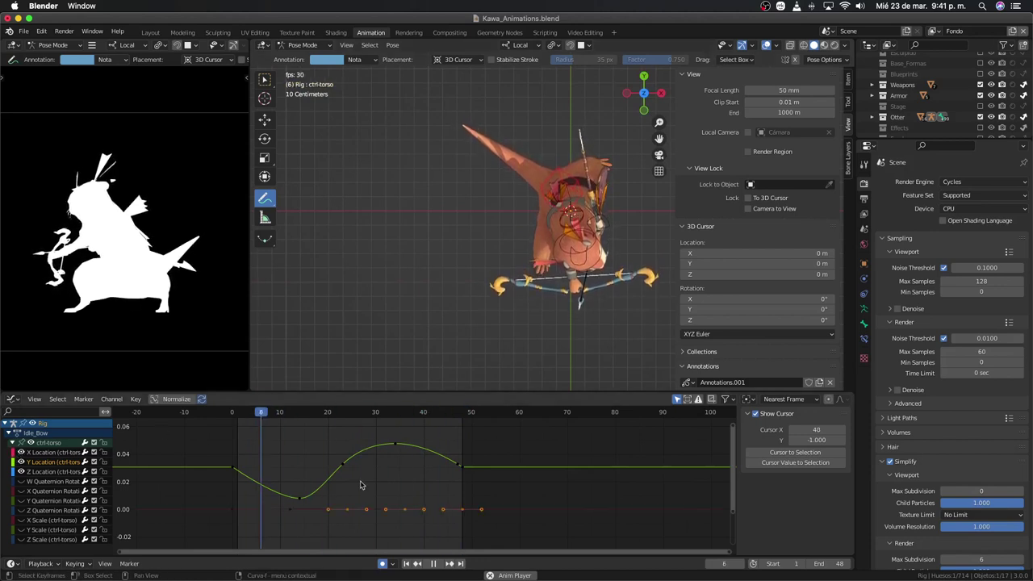
{"action": "left_click", "coordinate": [284, 530]}
{"action": "key", "text": "space"}
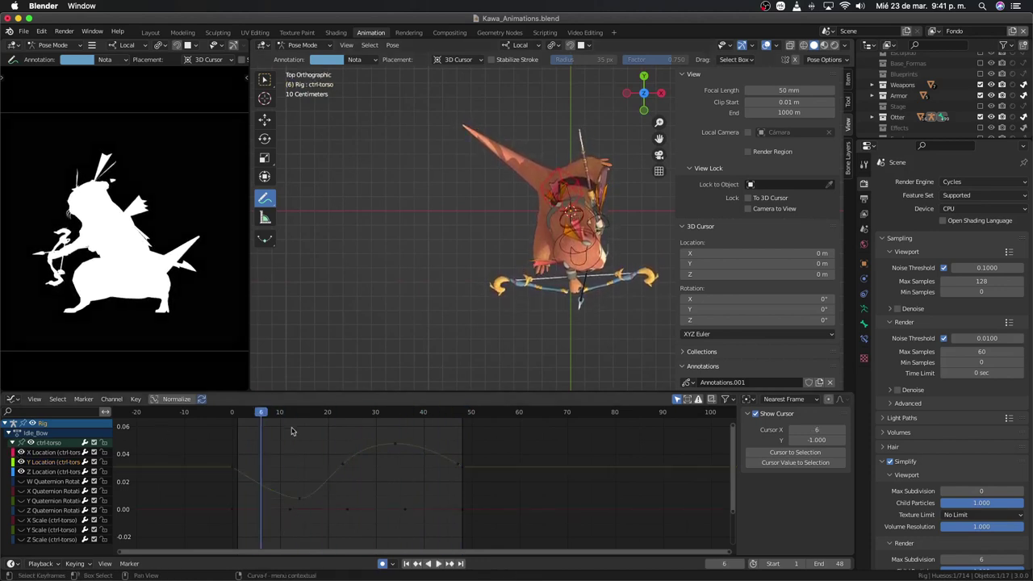
{"action": "key", "text": "space"}
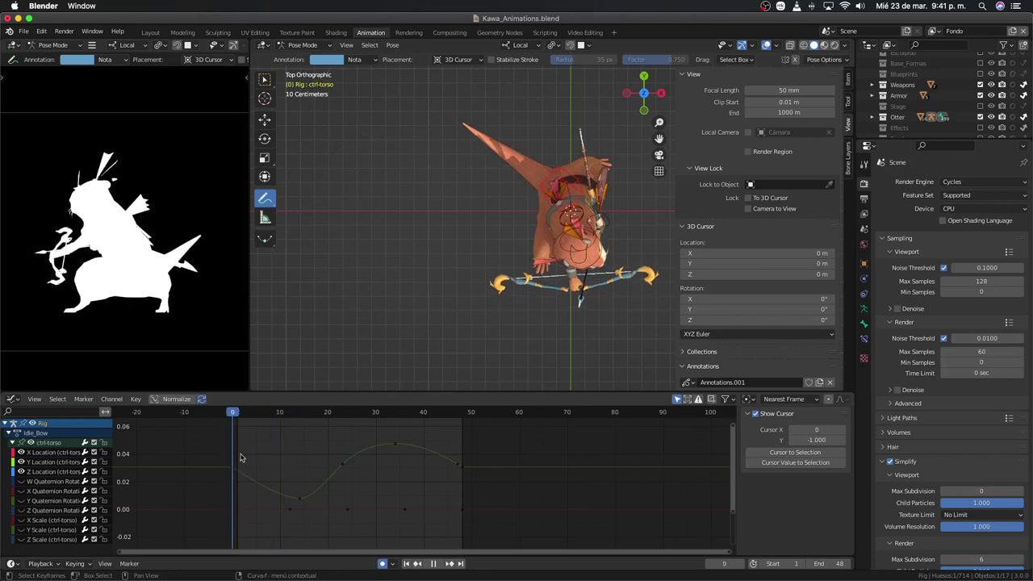
{"action": "mouse_move", "coordinate": [279, 514]}
{"action": "left_mouse_down"}
{"action": "mouse_move", "coordinate": [232, 519]}
{"action": "mouse_move", "coordinate": [272, 523]}
{"action": "left_mouse_up"}
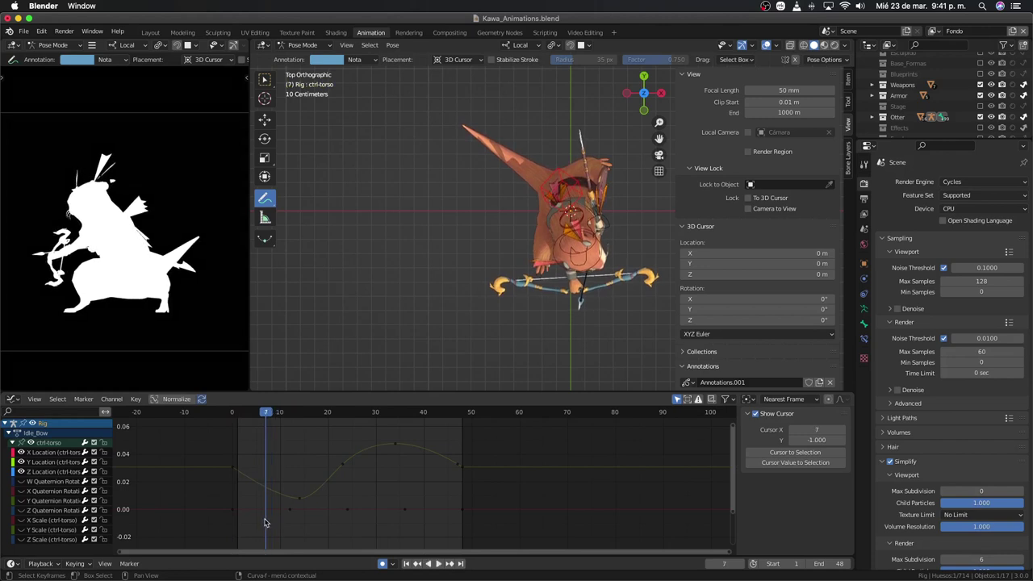
Step: Flatten the X Location bump near frame 12 and raise the key near frame 36 into a bump
{"action": "left_click", "coordinate": [288, 413]}
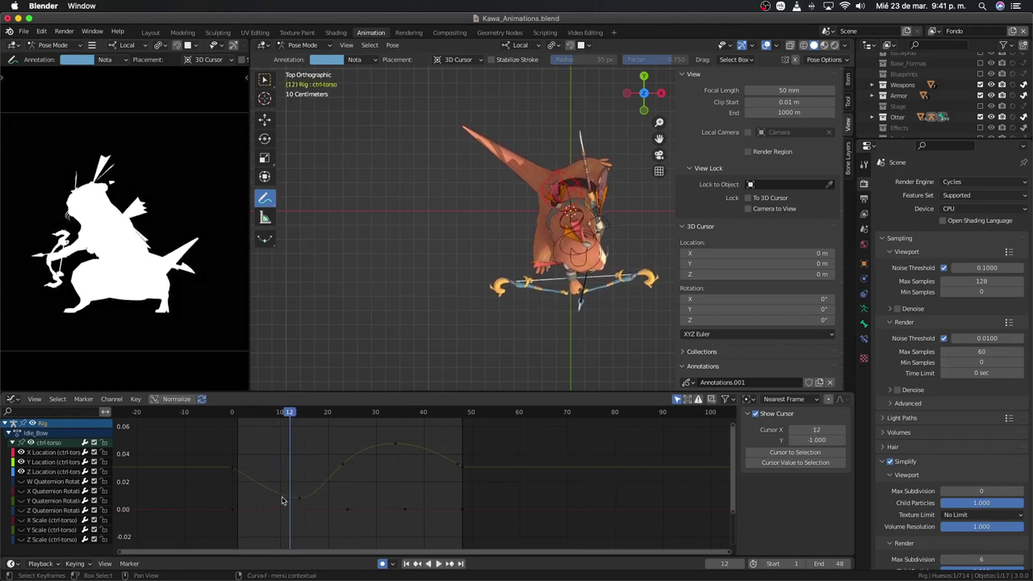
{"action": "left_click_drag", "start_coordinate": [287, 510], "coordinate": [292, 512]}
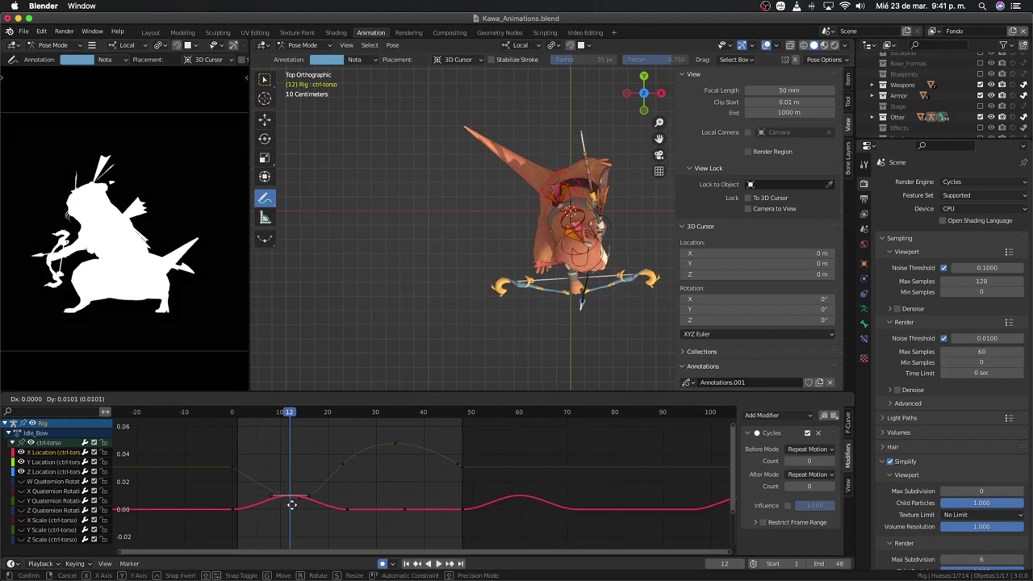
{"action": "left_click_drag", "start_coordinate": [292, 512], "coordinate": [293, 533]}
{"action": "left_click_drag", "start_coordinate": [404, 515], "coordinate": [409, 509]}
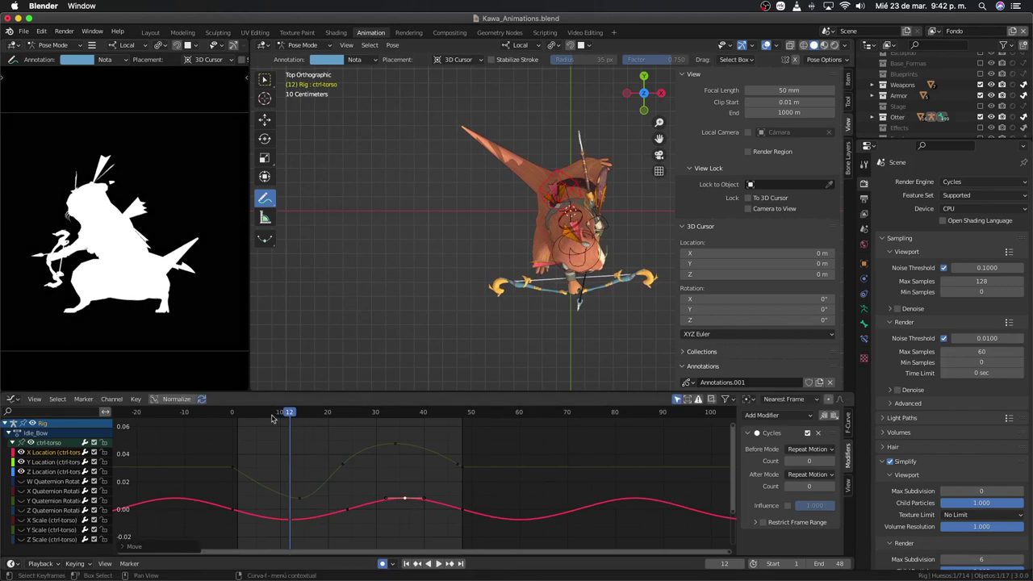
{"action": "left_click_drag", "start_coordinate": [273, 417], "coordinate": [222, 422]}
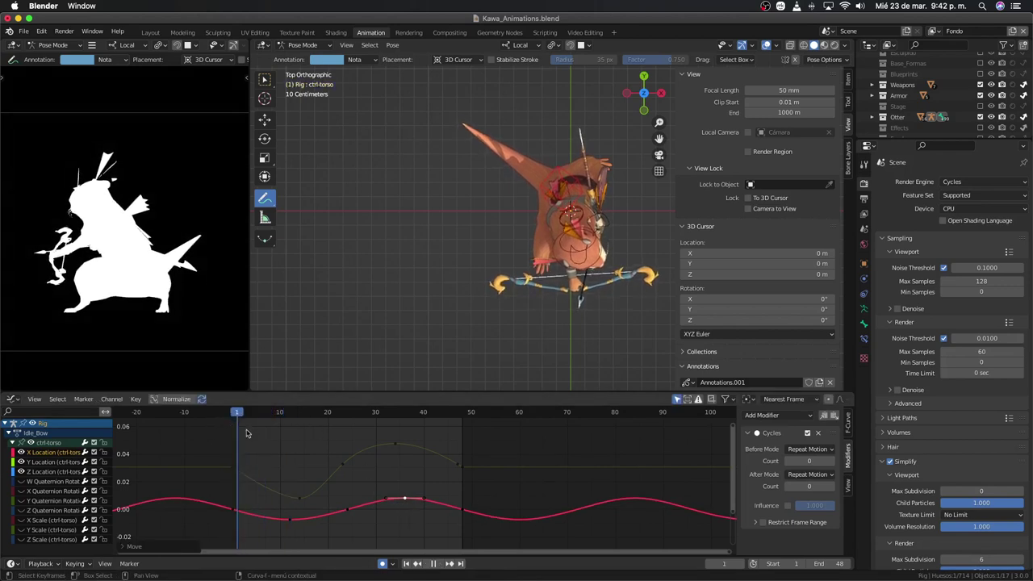
{"action": "key", "text": "Escape"}
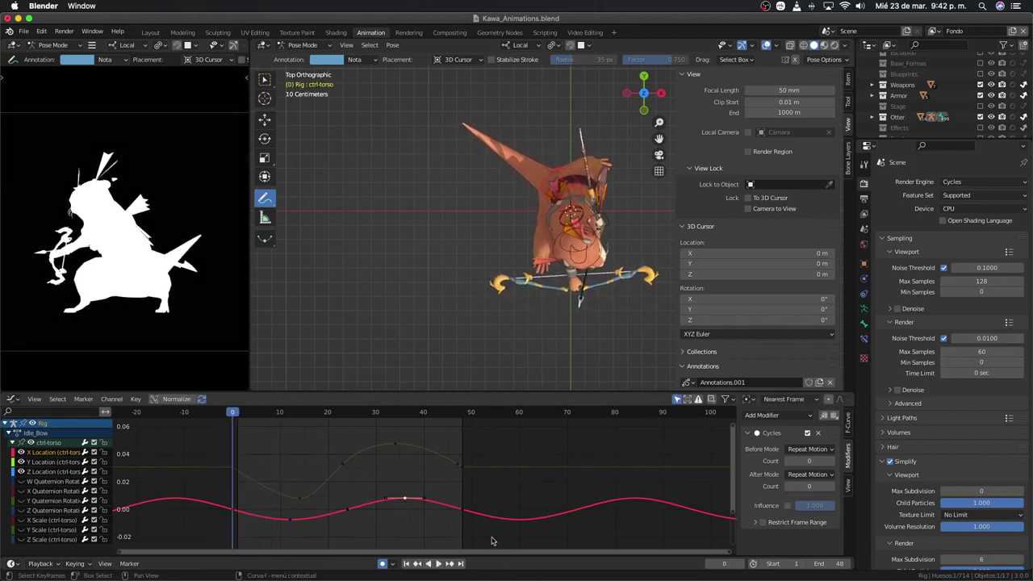
Step: Brush-select X Location keys, shift them in time, and preview the motion from an elevated view
{"action": "left_click_drag", "start_coordinate": [492, 539], "coordinate": [184, 503]}
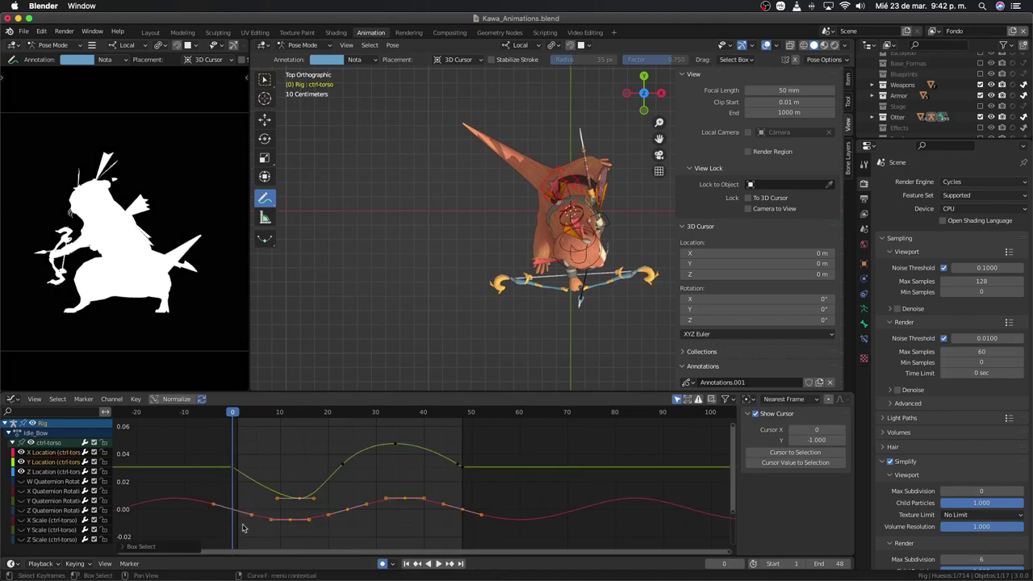
{"action": "left_click", "coordinate": [299, 497]}
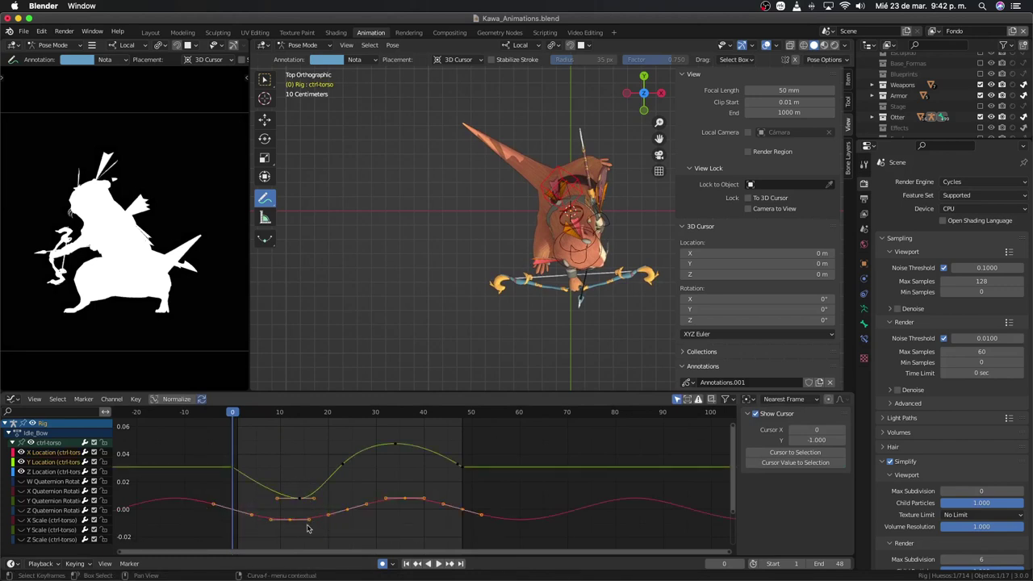
{"action": "key", "text": "c"}
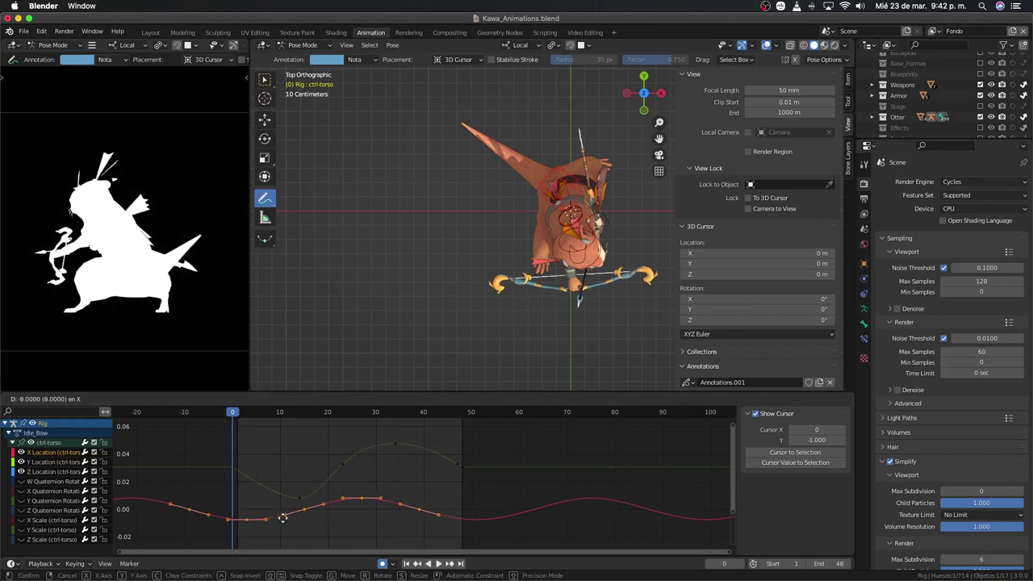
{"action": "left_click", "coordinate": [271, 528]}
{"action": "left_click", "coordinate": [271, 536]}
{"action": "key", "text": "space"}
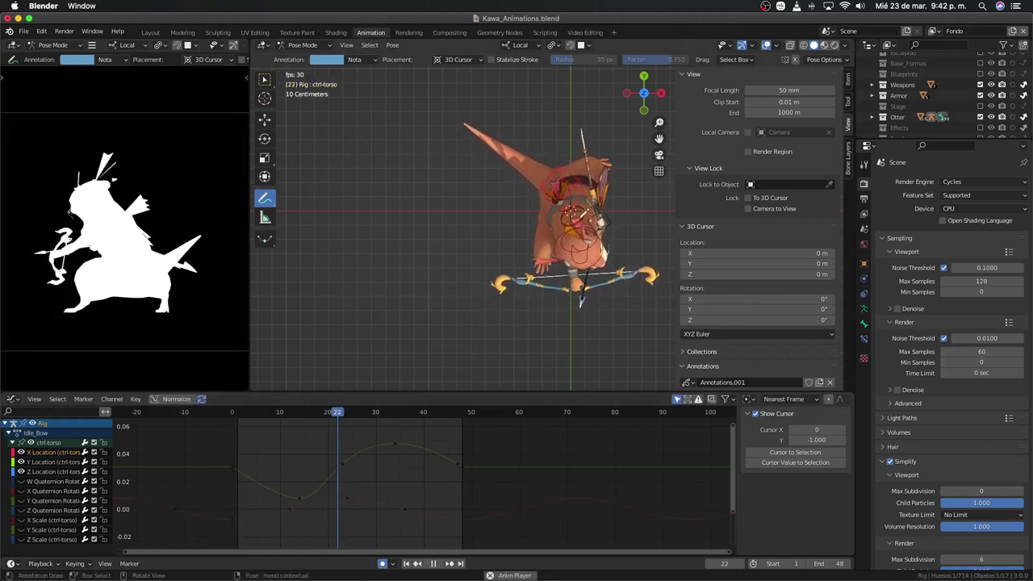
{"action": "mouse_move", "coordinate": [404, 234]}
{"action": "middle_mouse_down"}
{"action": "mouse_move", "coordinate": [337, 201]}
{"action": "mouse_move", "coordinate": [479, 273]}
{"action": "middle_mouse_up"}
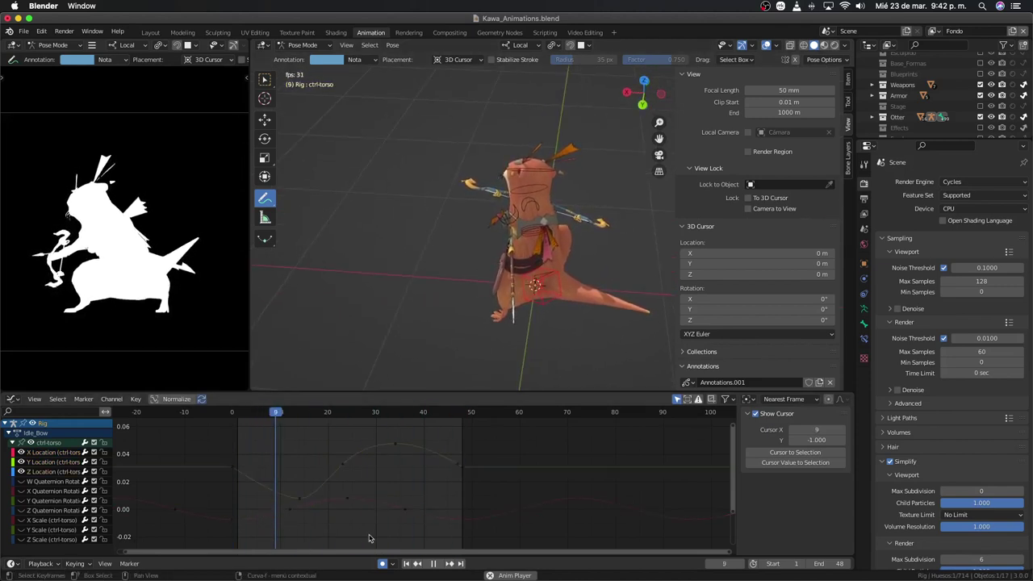
Step: Retime the X Location keys along frames and scale them down vertically for a lower wave
{"action": "left_click", "coordinate": [406, 506]}
{"action": "key", "text": "g"}
{"action": "key", "text": "x"}
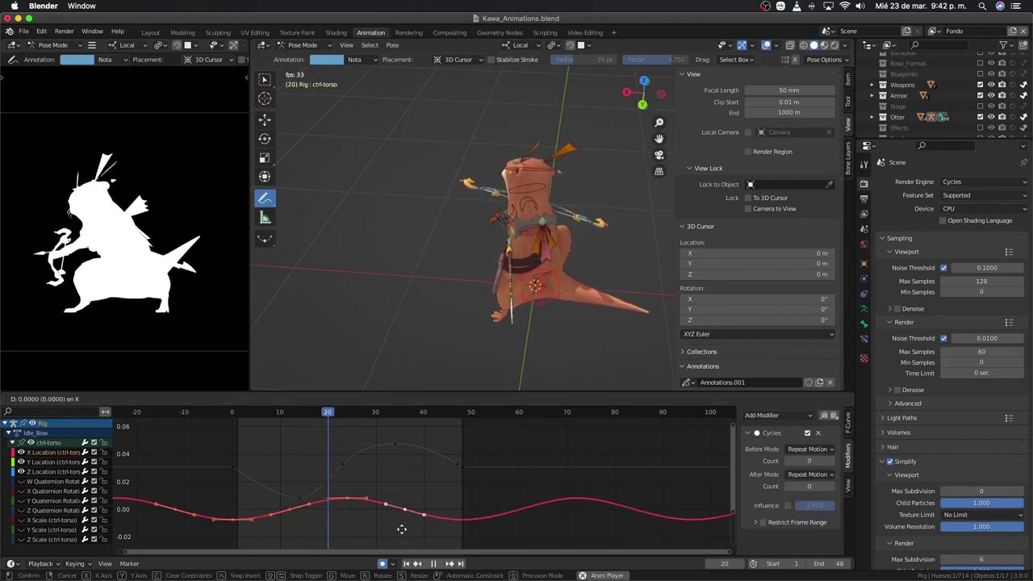
{"action": "left_click", "coordinate": [405, 528]}
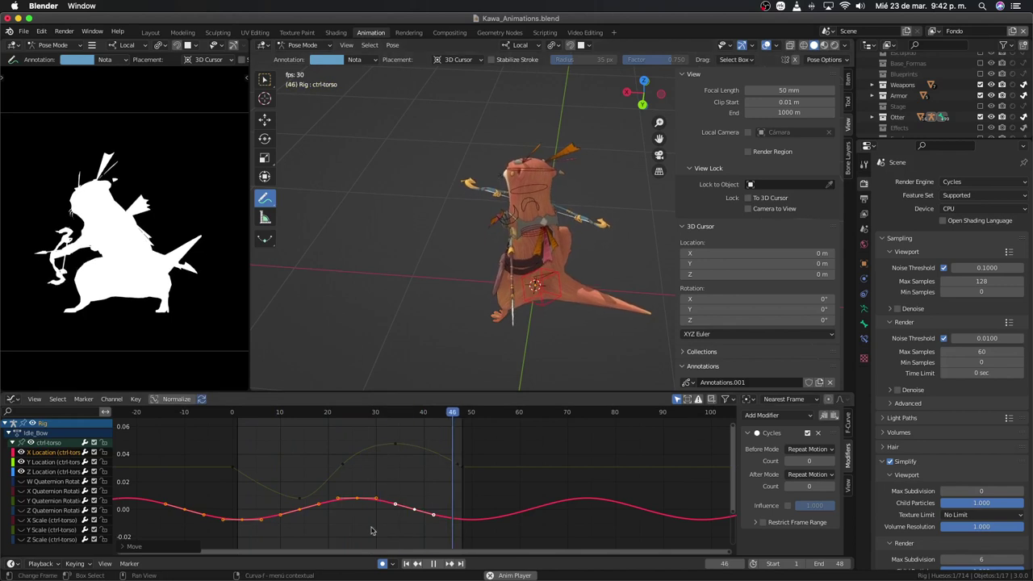
{"action": "key", "text": "s"}
{"action": "key", "text": "y"}
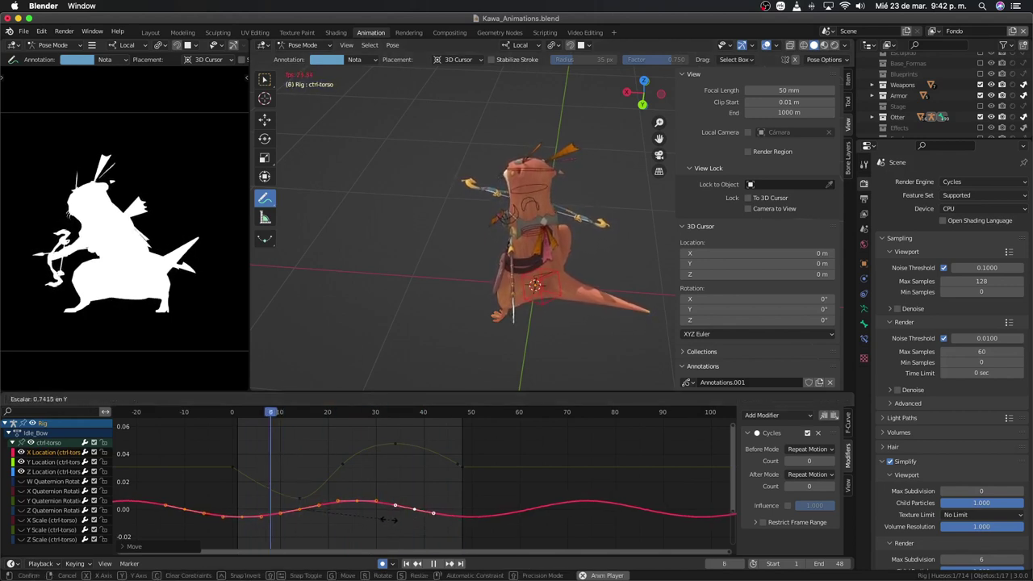
{"action": "left_click", "coordinate": [384, 522]}
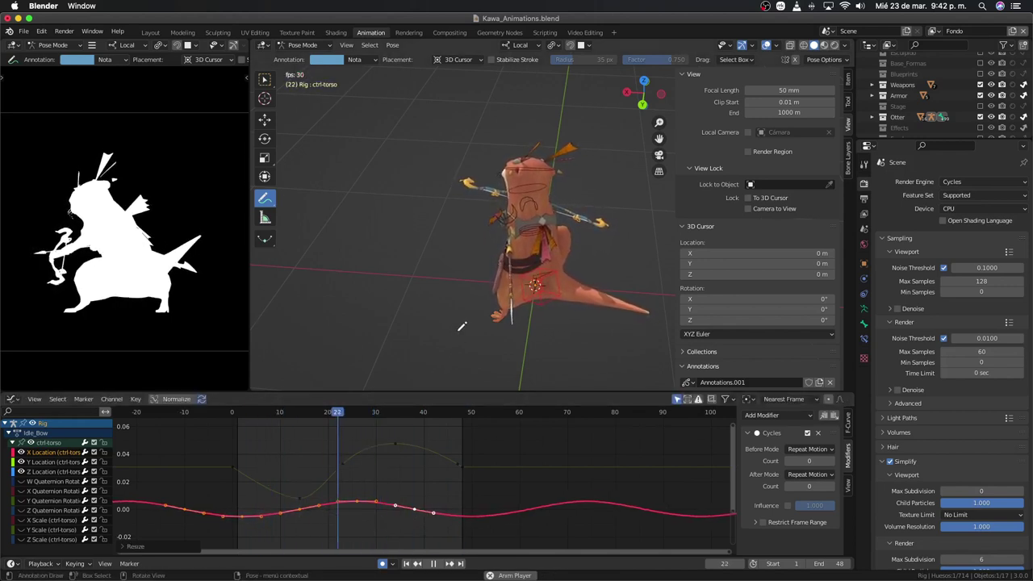
Step: Shift another set of X Location keys in time, then stop playback at frame 0
{"action": "middle_click_drag", "start_coordinate": [371, 379], "coordinate": [360, 555]}
{"action": "left_click", "coordinate": [360, 505]}
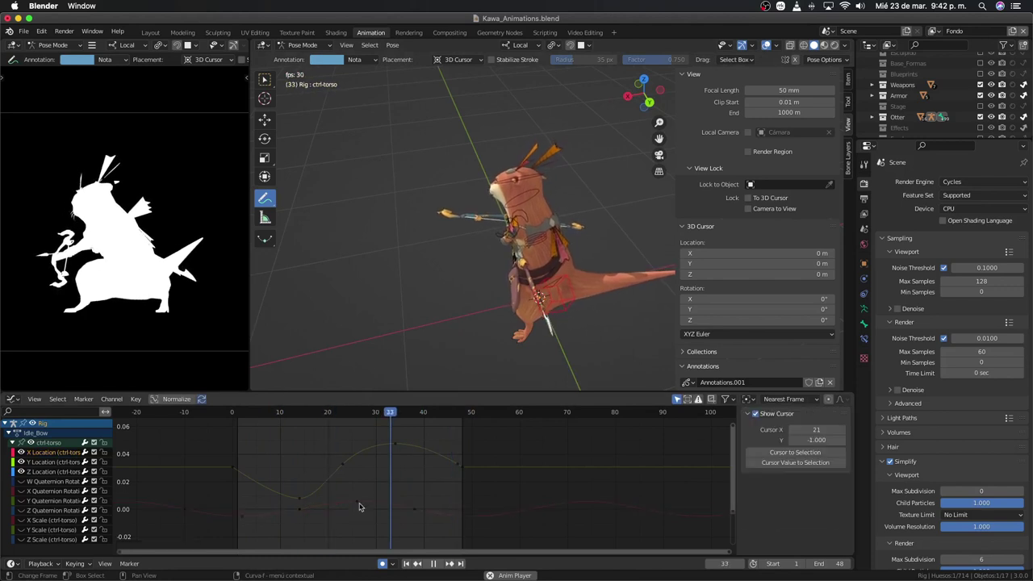
{"action": "left_click", "coordinate": [362, 504]}
{"action": "key", "text": "g"}
{"action": "key", "text": "x"}
{"action": "left_click", "coordinate": [361, 506]}
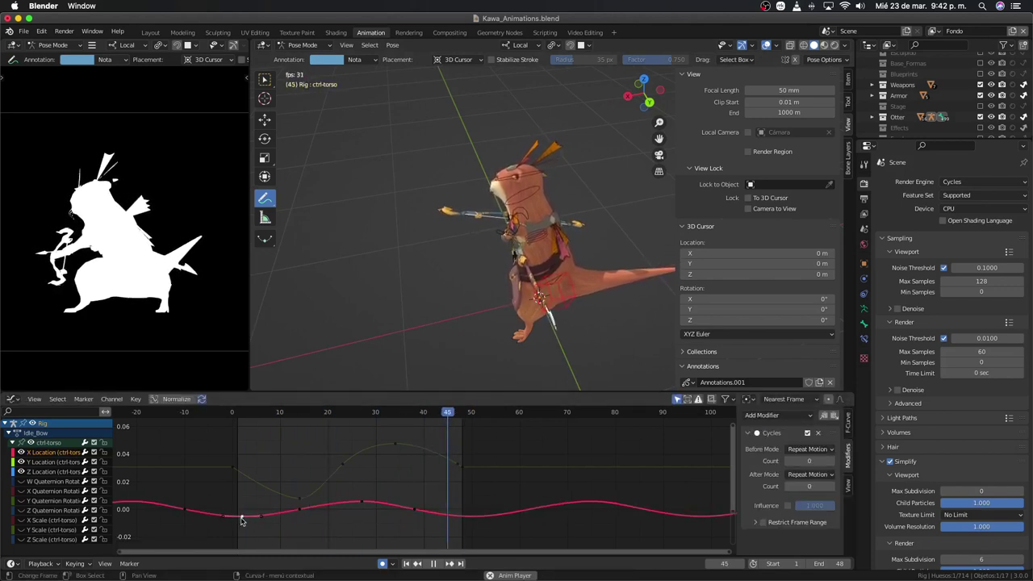
{"action": "left_click", "coordinate": [246, 515]}
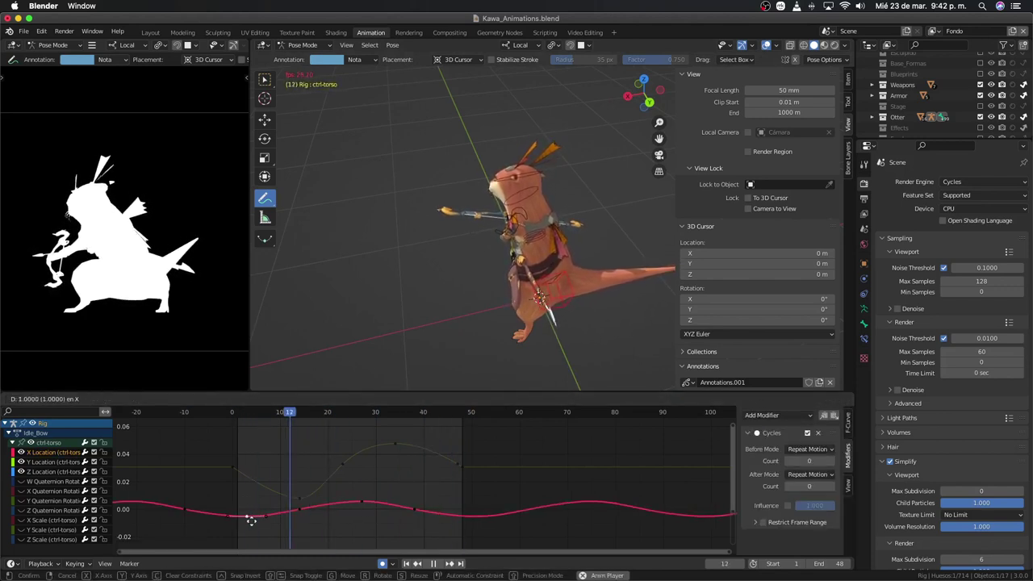
{"action": "key", "text": "space"}
{"action": "left_click", "coordinate": [233, 414]}
Step: Move the X Location key at frame 0 along the time axis to about frame 47
{"action": "left_click", "coordinate": [250, 510]}
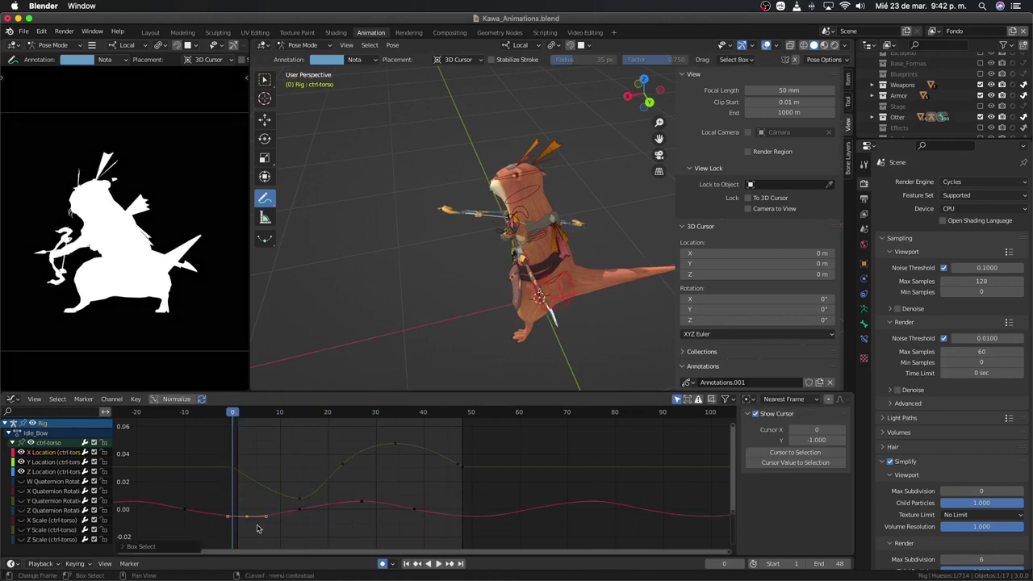
{"action": "right_click", "coordinate": [230, 493]}
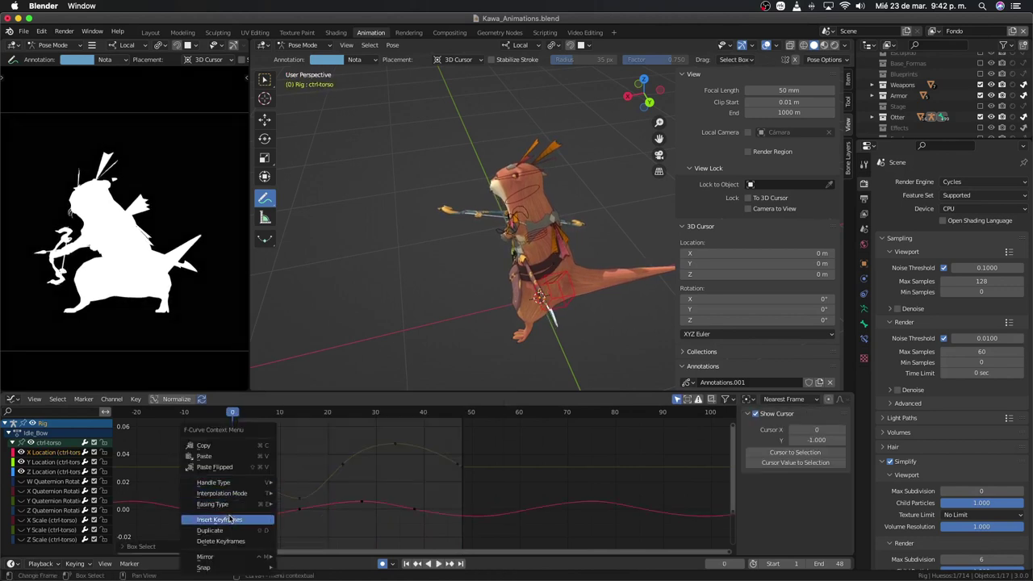
{"action": "key", "text": "Escape"}
{"action": "left_click", "coordinate": [236, 521]}
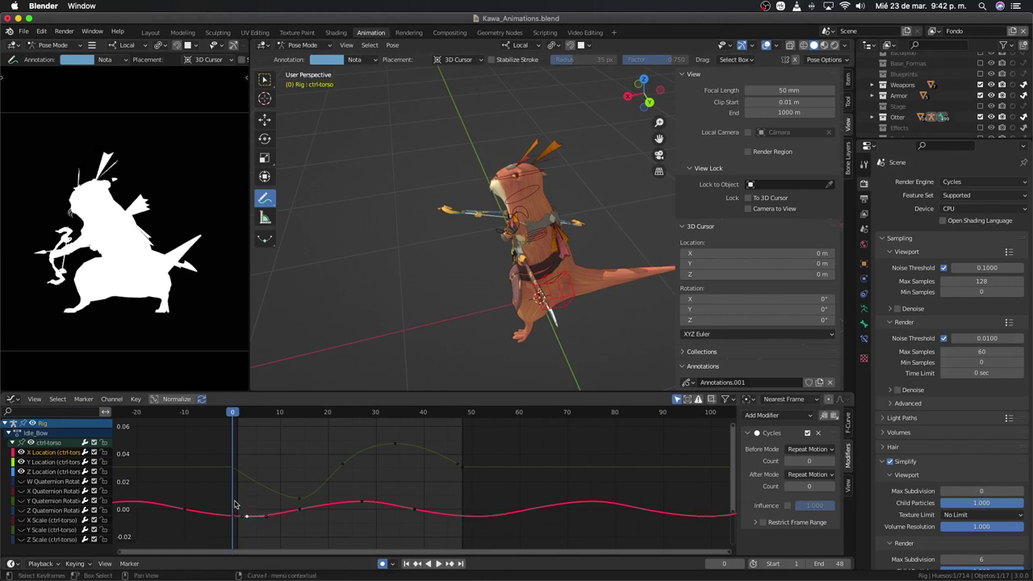
{"action": "left_click", "coordinate": [238, 505]}
{"action": "right_click", "coordinate": [238, 504]}
{"action": "mouse_move", "coordinate": [207, 482]}
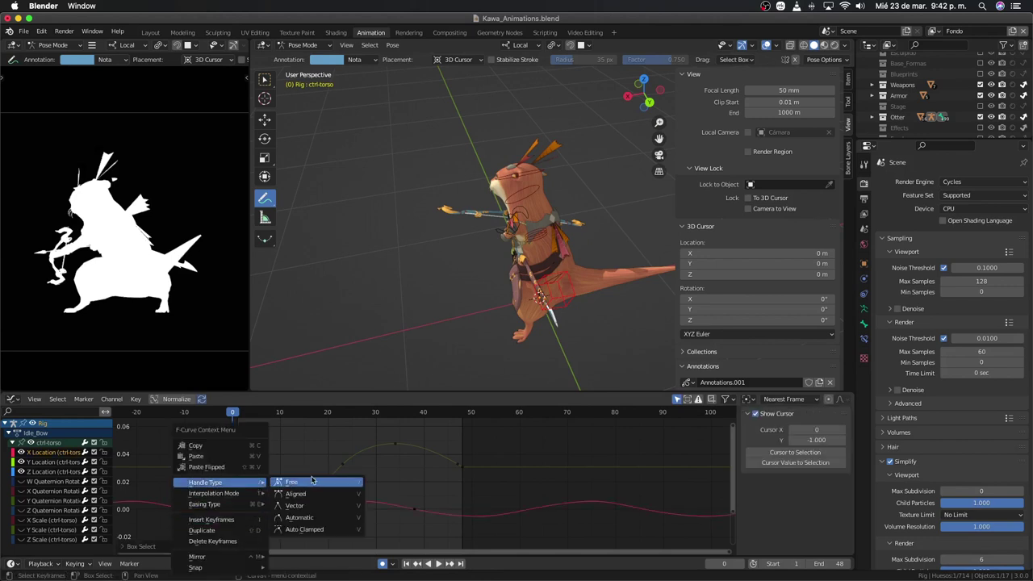
{"action": "left_click", "coordinate": [311, 482]}
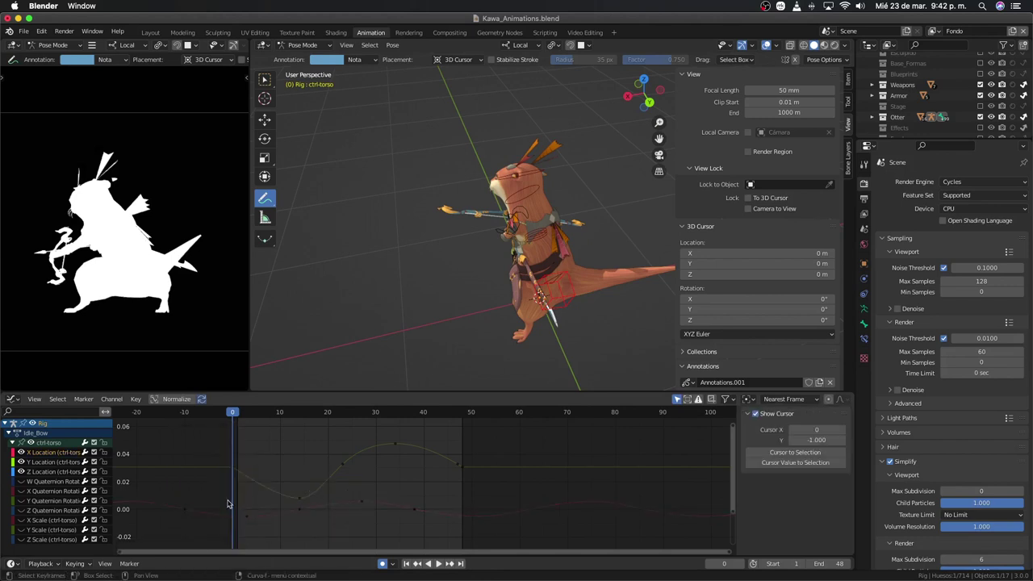
{"action": "left_click_drag", "start_coordinate": [228, 503], "coordinate": [235, 518]}
{"action": "key", "text": "g"}
{"action": "key", "text": "x"}
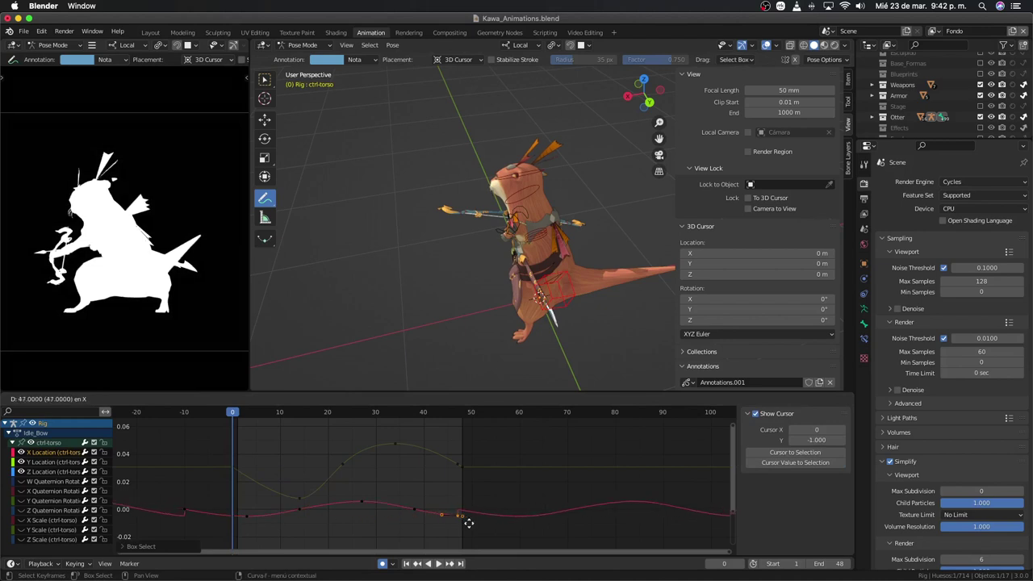
{"action": "left_click", "coordinate": [468, 523]}
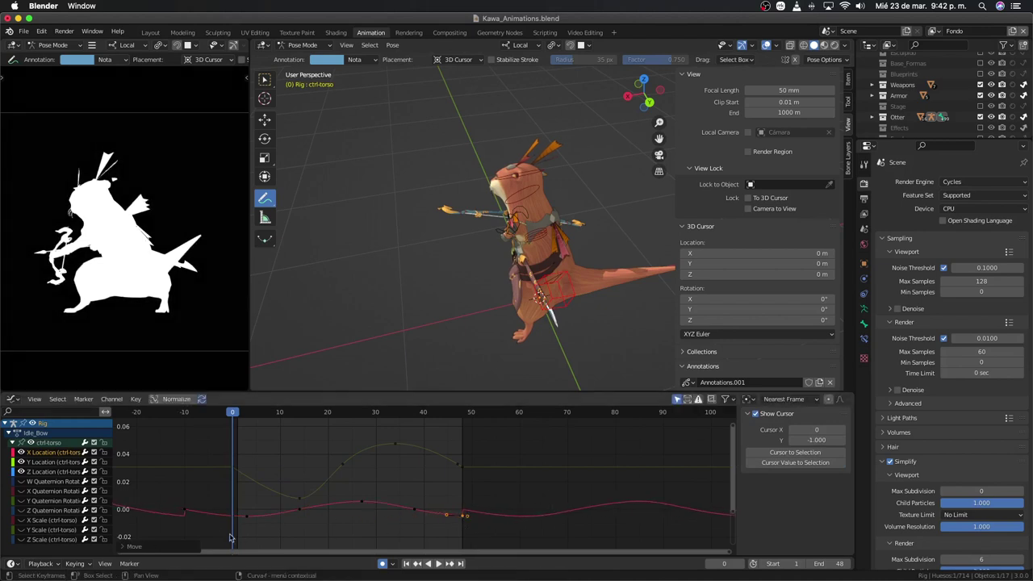
Step: Select all X Location keys, apply Clear Cyclic (F-Modifier), and restart Idle_Bow playback
{"action": "left_click_drag", "start_coordinate": [145, 492], "coordinate": [210, 524]}
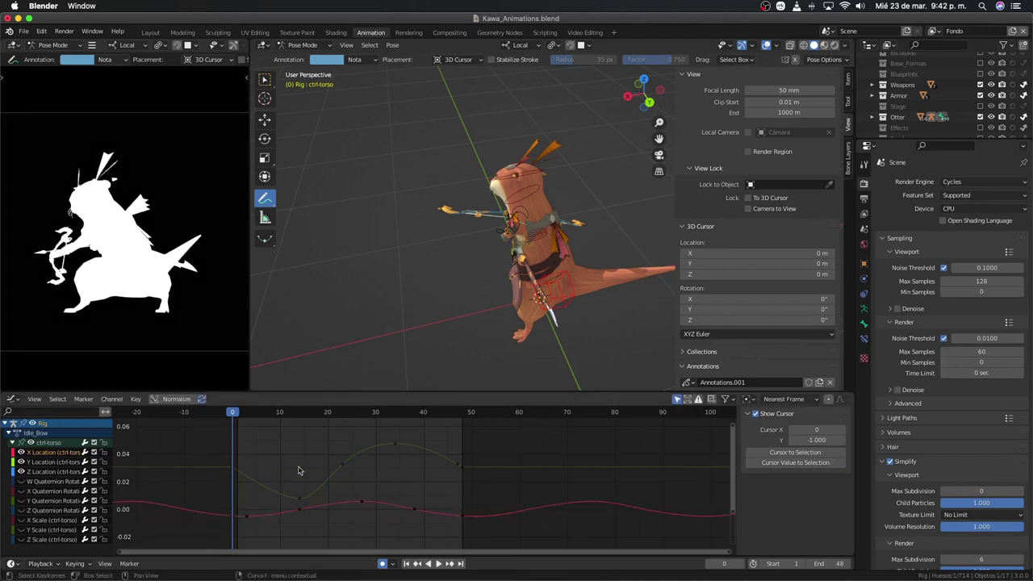
{"action": "middle_click_drag", "start_coordinate": [414, 304], "coordinate": [347, 339]}
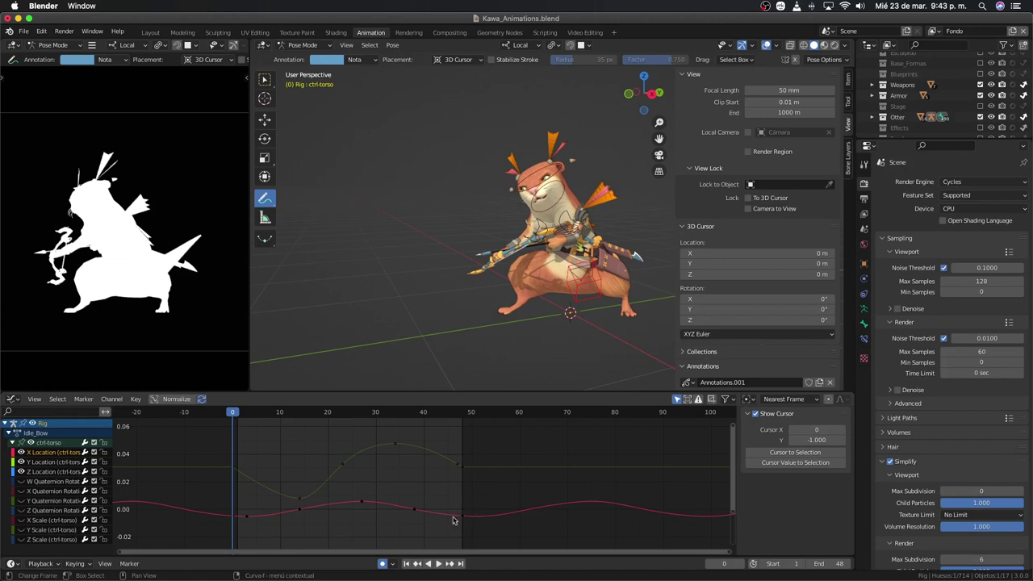
{"action": "left_click_drag", "start_coordinate": [490, 501], "coordinate": [249, 530]}
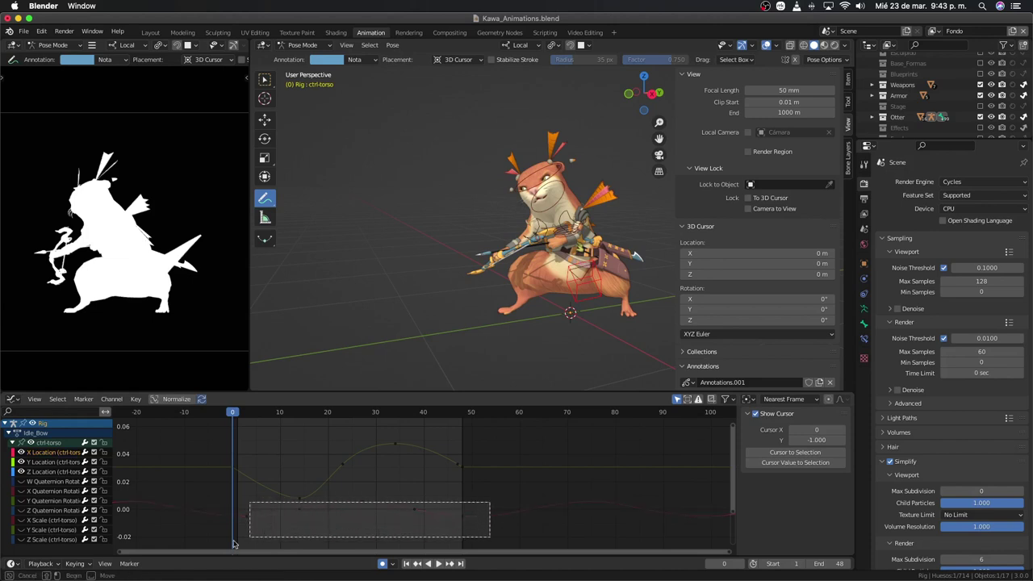
{"action": "right_click", "coordinate": [501, 518]}
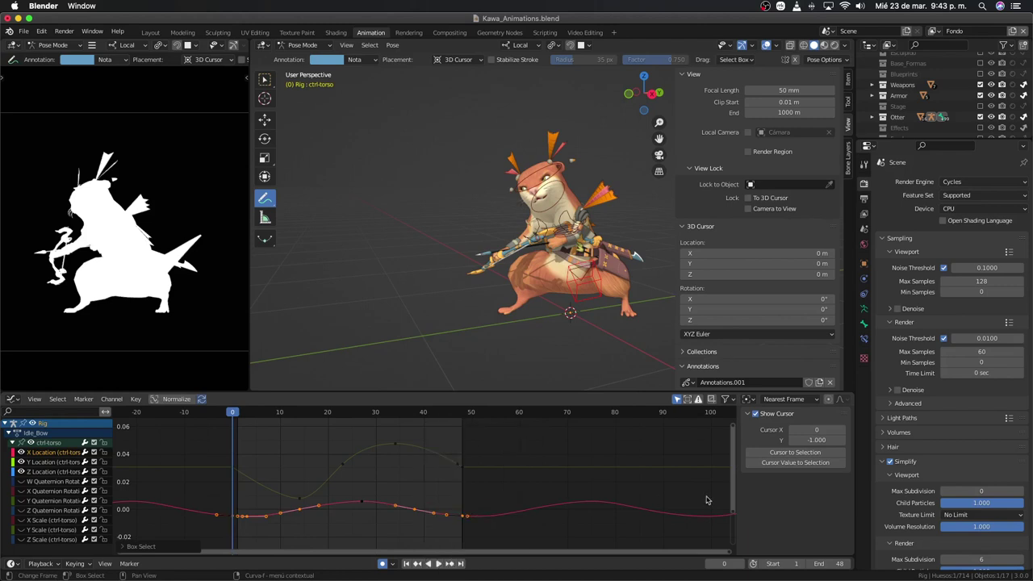
{"action": "key", "text": "shift+e"}
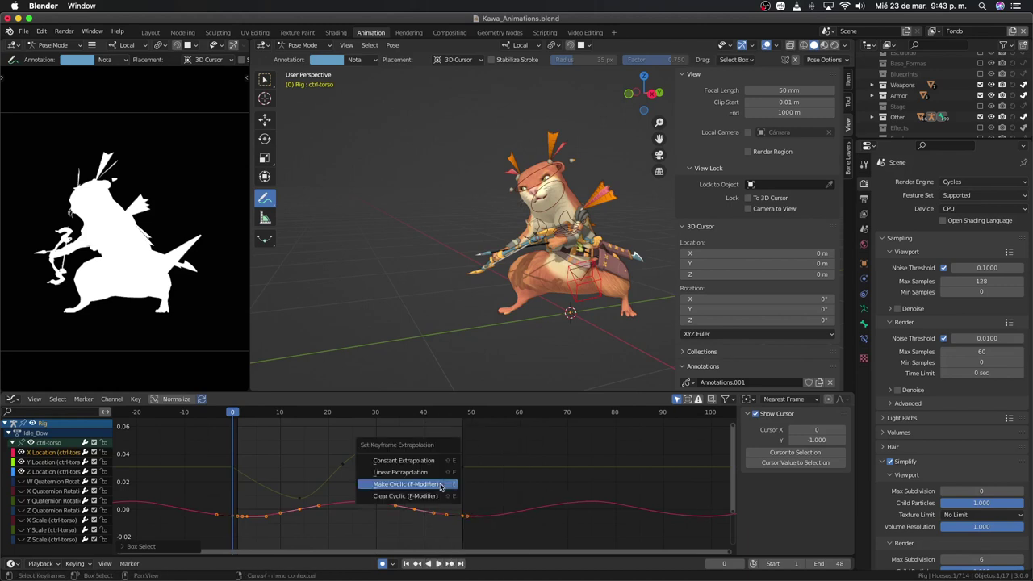
{"action": "left_click", "coordinate": [395, 495]}
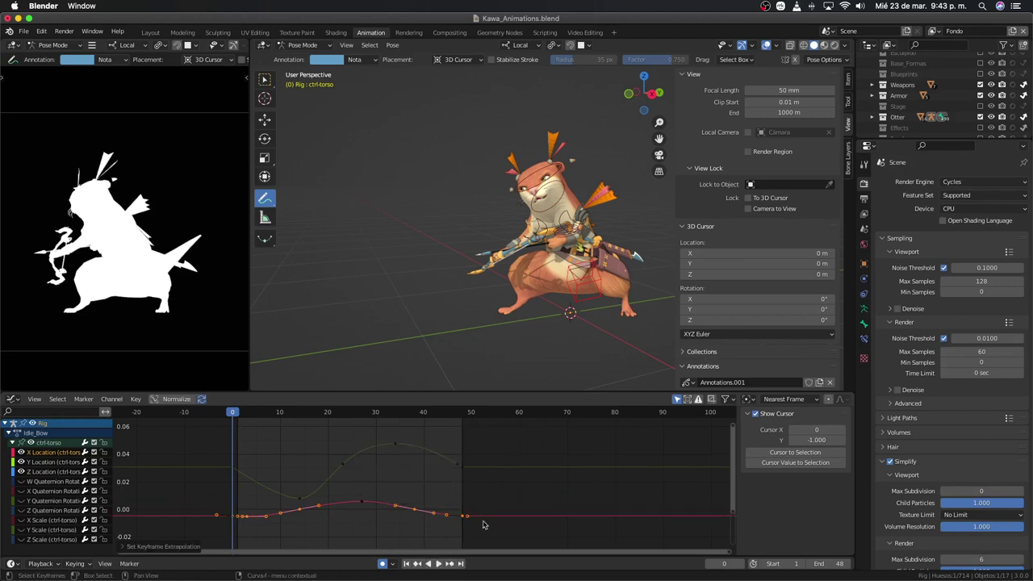
{"action": "left_click", "coordinate": [514, 506]}
{"action": "key", "text": "space"}
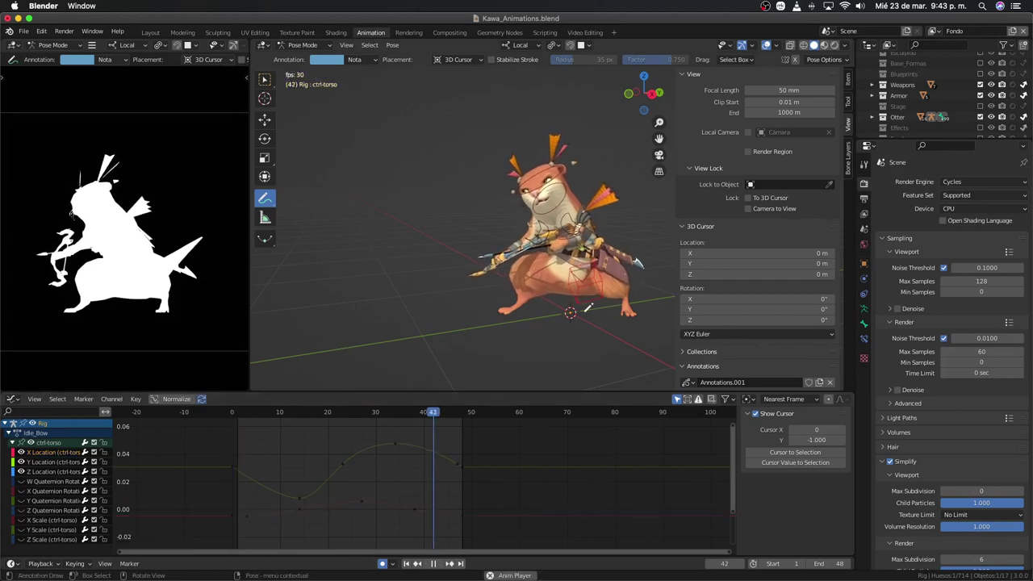
Step: Zoom in on the otter in Right Ortho view, stop playback, and frame all torso curves
{"action": "key", "text": "KP_3"}
{"action": "scroll", "coordinate": [588, 307], "scroll_direction": "up", "scroll_amount": 2}
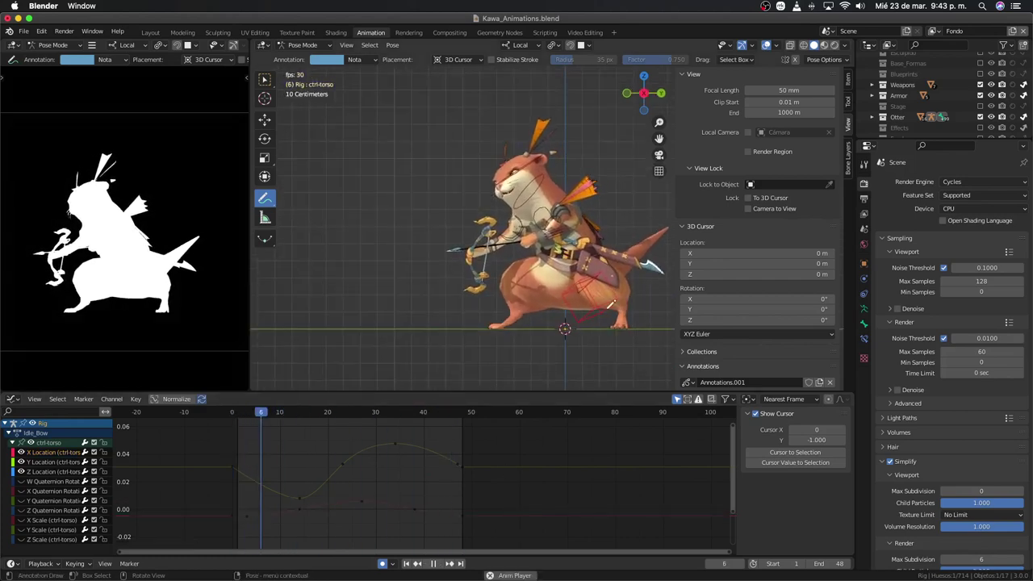
{"action": "scroll", "coordinate": [588, 307], "scroll_direction": "up", "scroll_amount": 1}
{"action": "scroll", "coordinate": [588, 308], "scroll_direction": "up", "scroll_amount": 1}
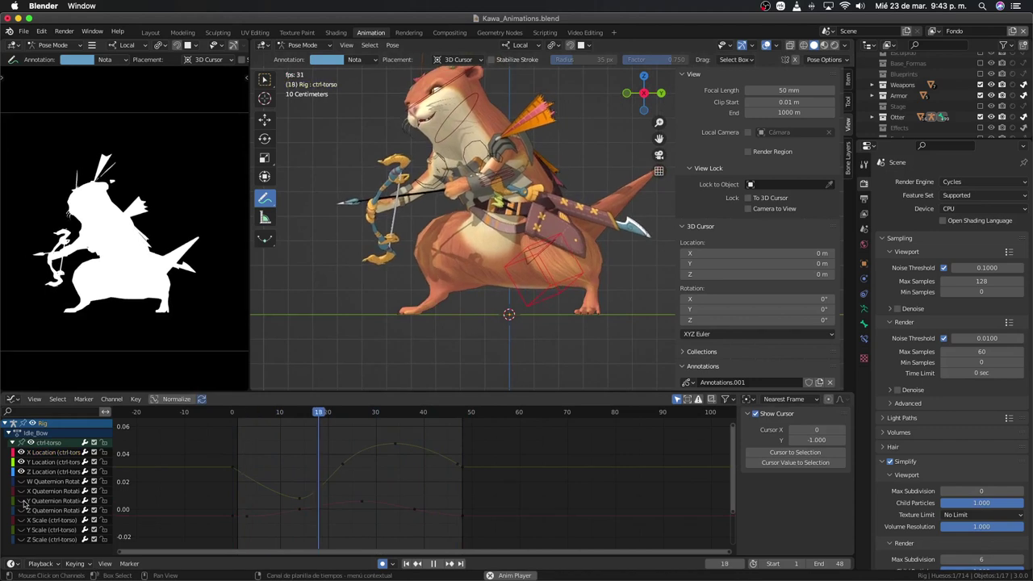
{"action": "key", "text": "space"}
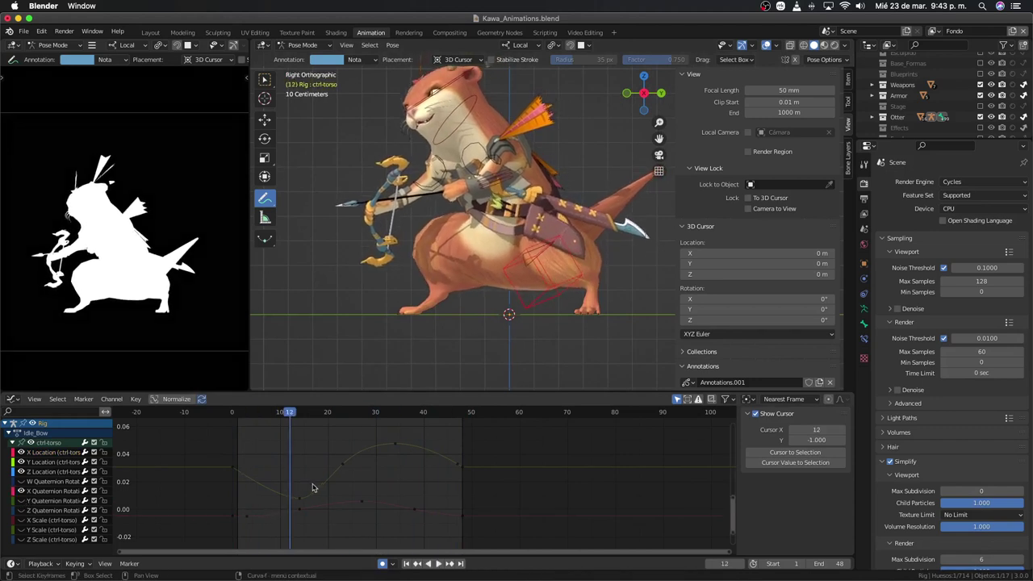
{"action": "key", "text": "Home"}
Step: Raise the X Quaternion rotation curve slightly and adjust the height of its key near frame 36
{"action": "key", "text": "a"}
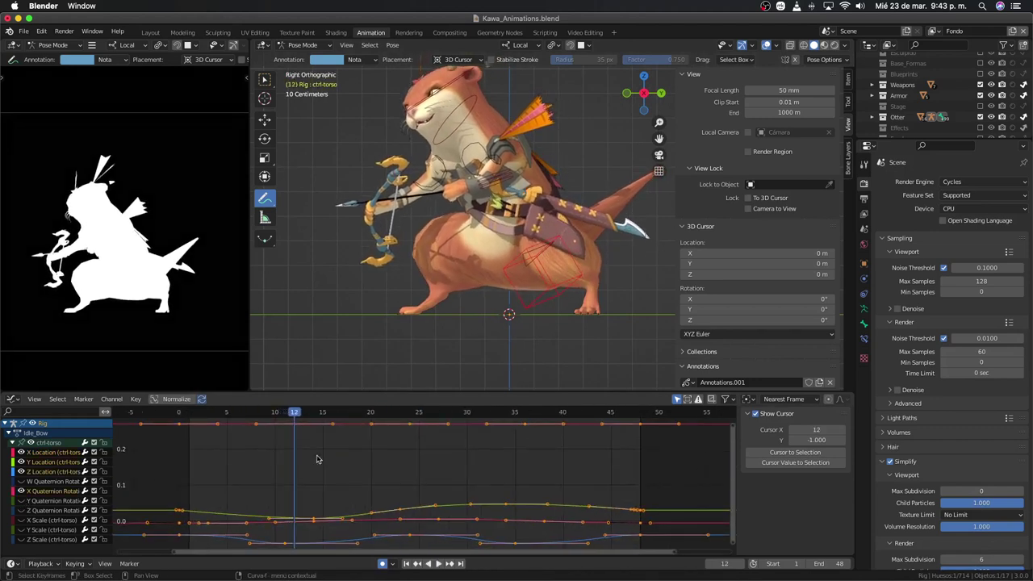
{"action": "key", "text": "alt+a"}
{"action": "left_click", "coordinate": [295, 430]}
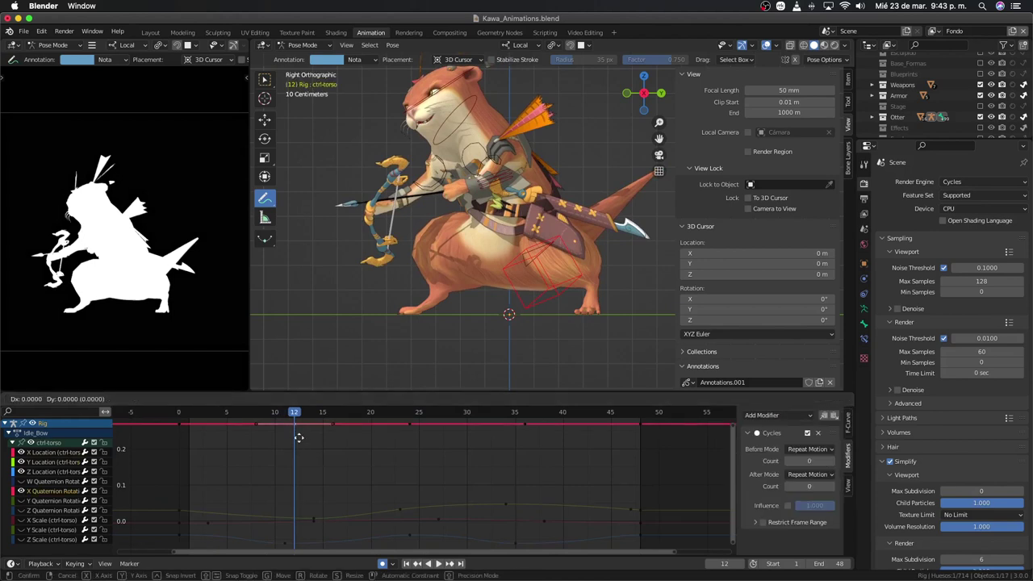
{"action": "key", "text": "g"}
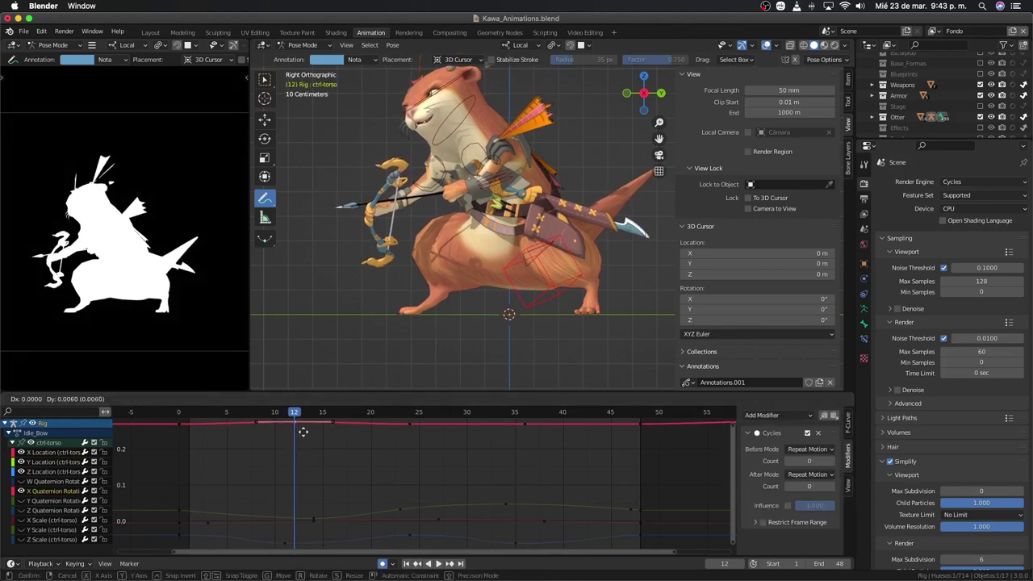
{"action": "left_click", "coordinate": [307, 460]}
{"action": "middle_click_drag", "start_coordinate": [306, 460], "coordinate": [296, 496]}
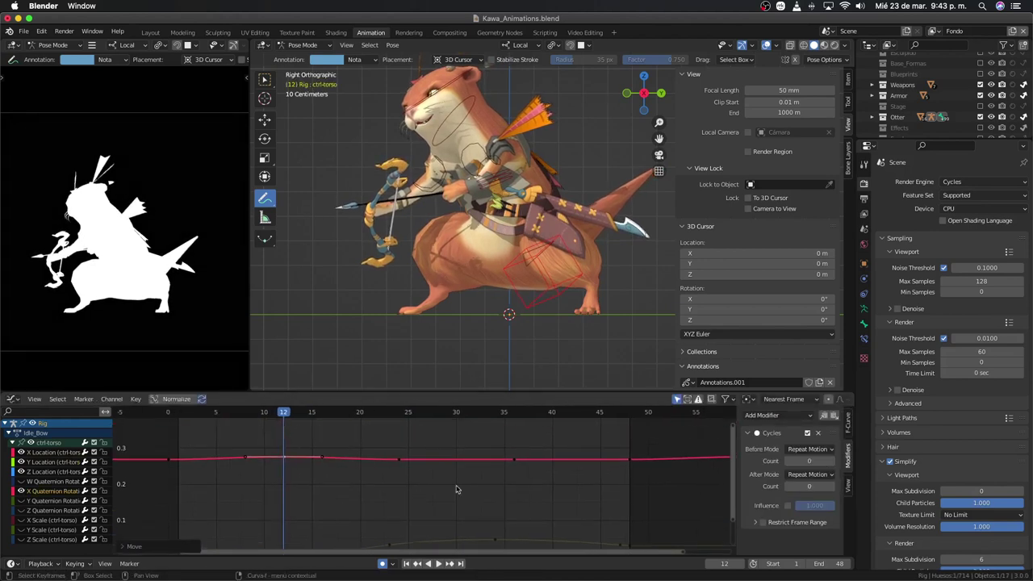
{"action": "left_click", "coordinate": [511, 463]}
{"action": "key", "text": "g"}
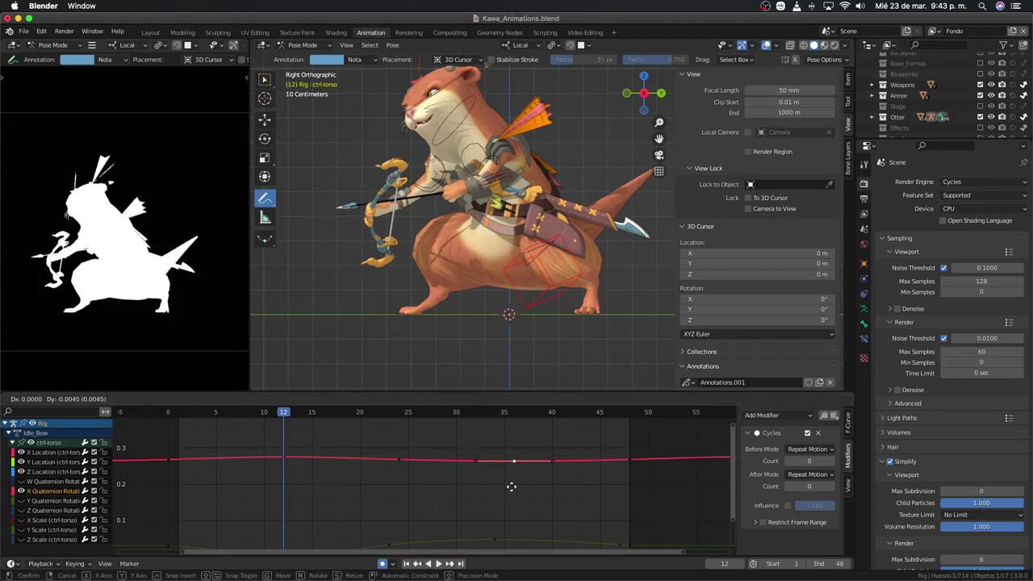
{"action": "left_click", "coordinate": [512, 487]}
Step: Review the rotation motion with forward and reverse playback, scrubbing to frame 11
{"action": "key", "text": "space"}
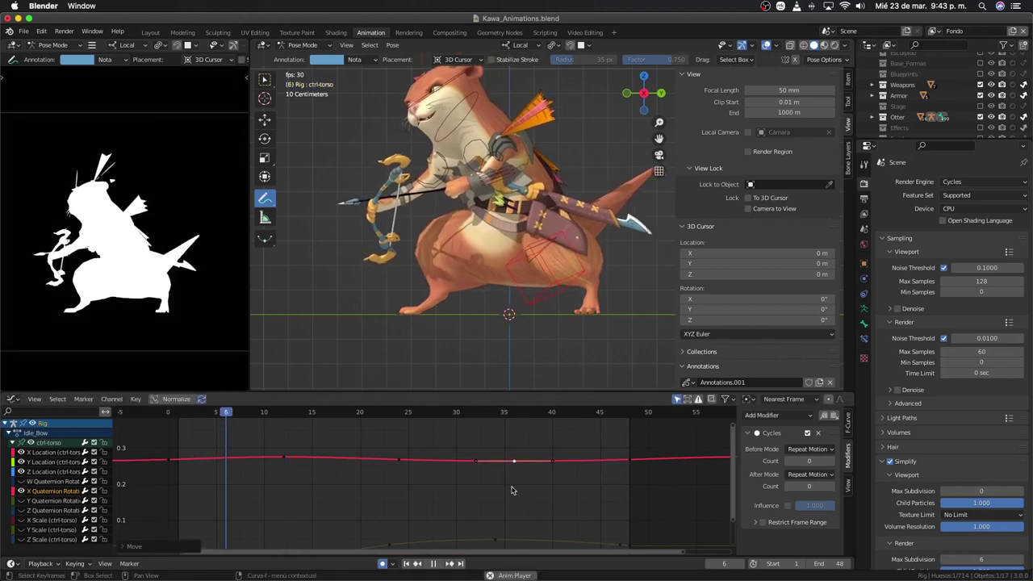
{"action": "key", "text": "space"}
{"action": "scroll", "coordinate": [266, 468], "scroll_direction": "down", "scroll_amount": 1}
{"action": "scroll", "coordinate": [308, 485], "scroll_direction": "down", "scroll_amount": 1}
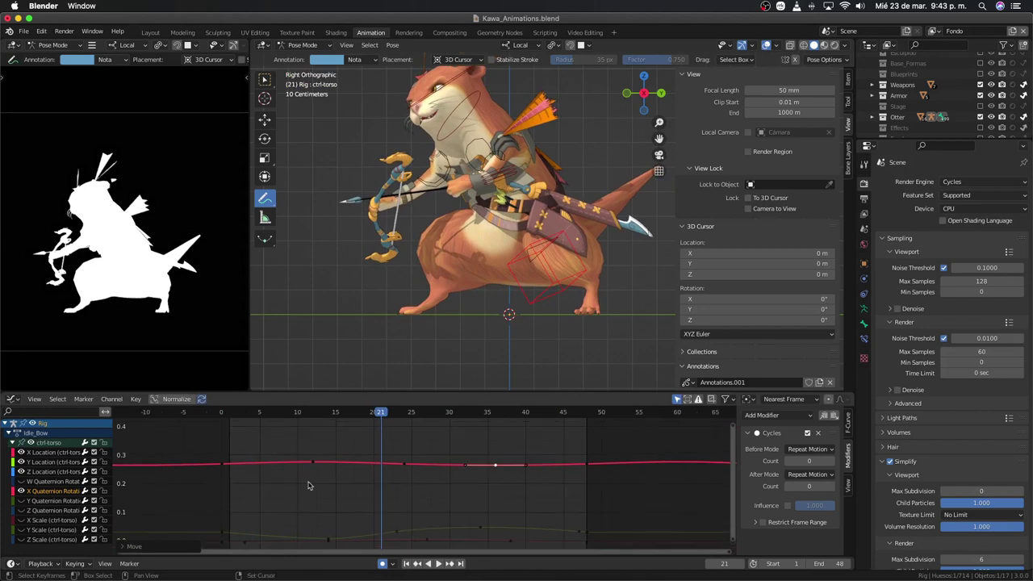
{"action": "scroll", "coordinate": [307, 485], "scroll_direction": "down", "scroll_amount": 1}
{"action": "scroll", "coordinate": [318, 446], "scroll_direction": "down", "scroll_amount": 1}
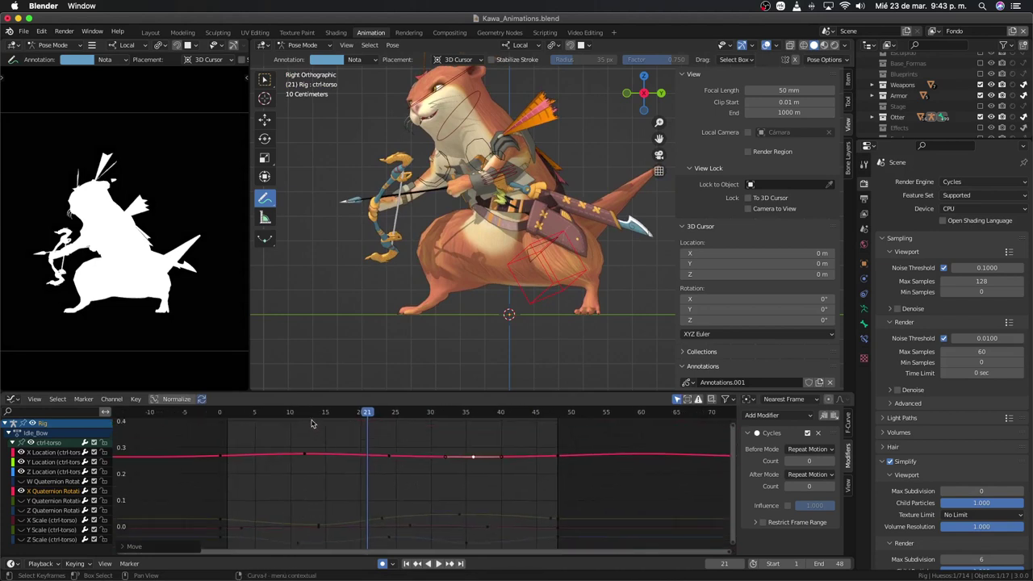
{"action": "key", "text": "shift+ctrl+space"}
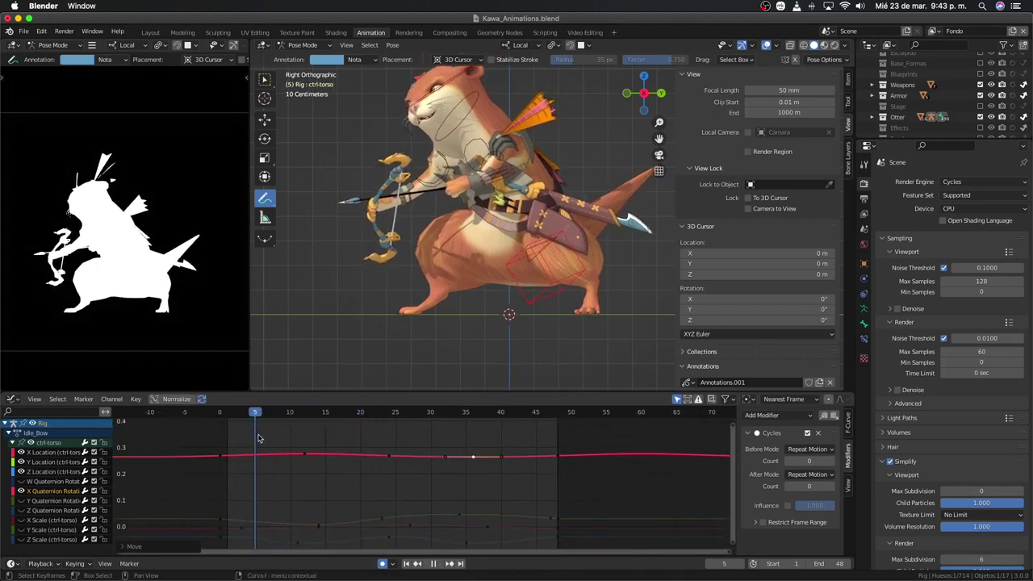
{"action": "left_click_drag", "start_coordinate": [258, 438], "coordinate": [299, 442]}
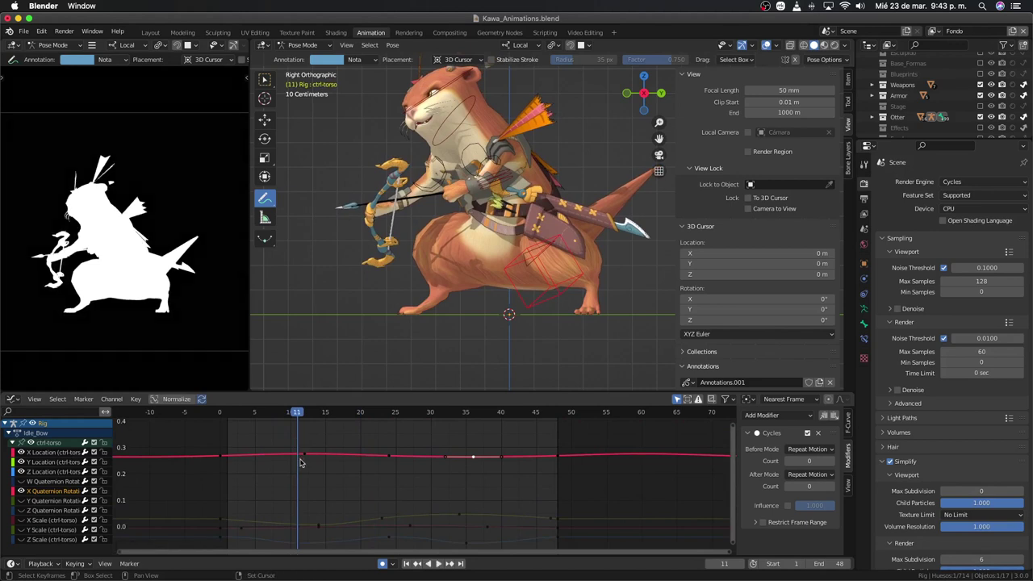
{"action": "scroll", "coordinate": [300, 462], "scroll_direction": "down", "scroll_amount": 2}
Step: Reposition the rotation keys near frames 11 and 36, checking the result in playback
{"action": "left_click", "coordinate": [309, 444]}
{"action": "key", "text": "g"}
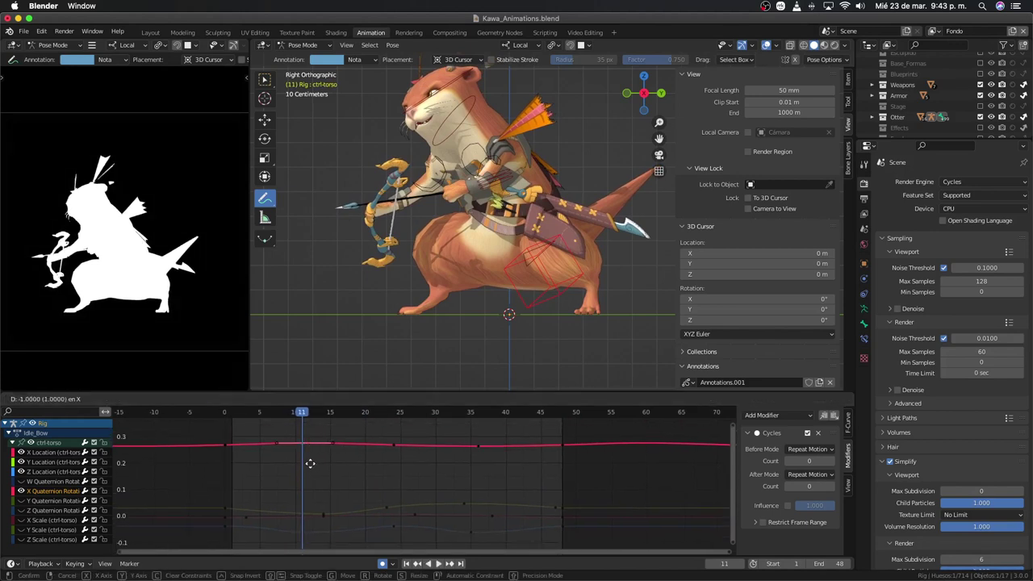
{"action": "left_click", "coordinate": [310, 463]}
{"action": "key", "text": "g"}
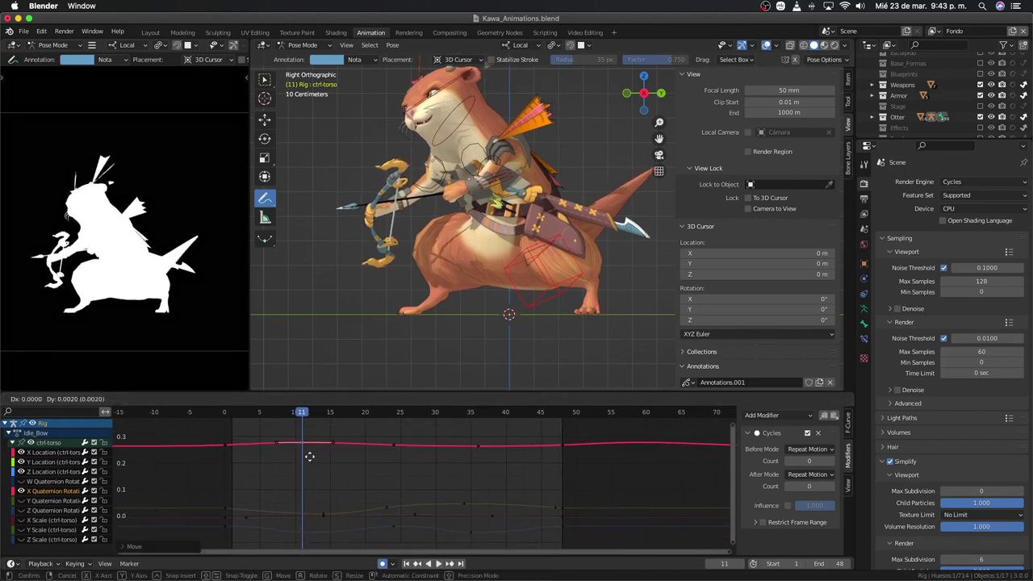
{"action": "left_click", "coordinate": [304, 427]}
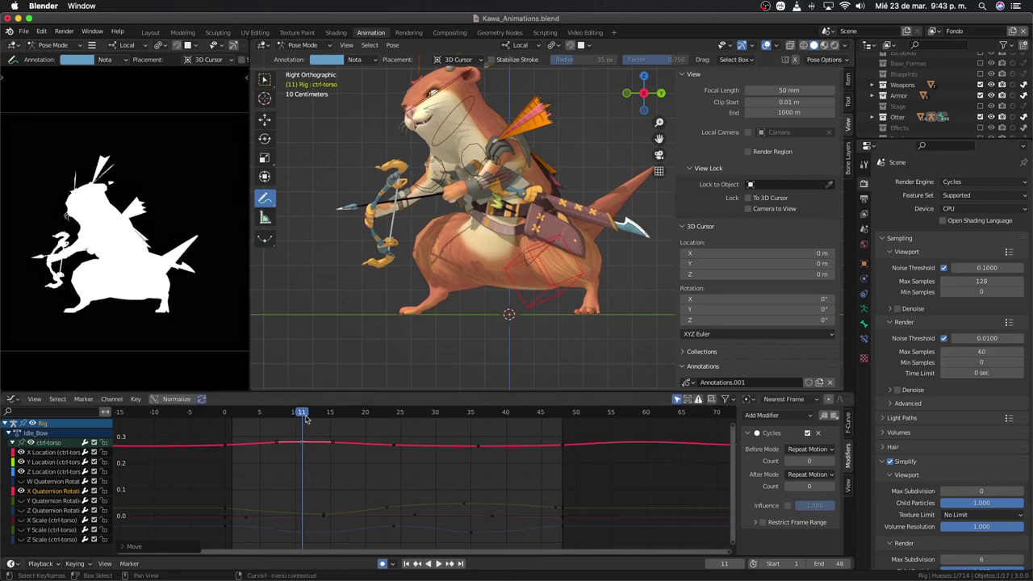
{"action": "key", "text": "space"}
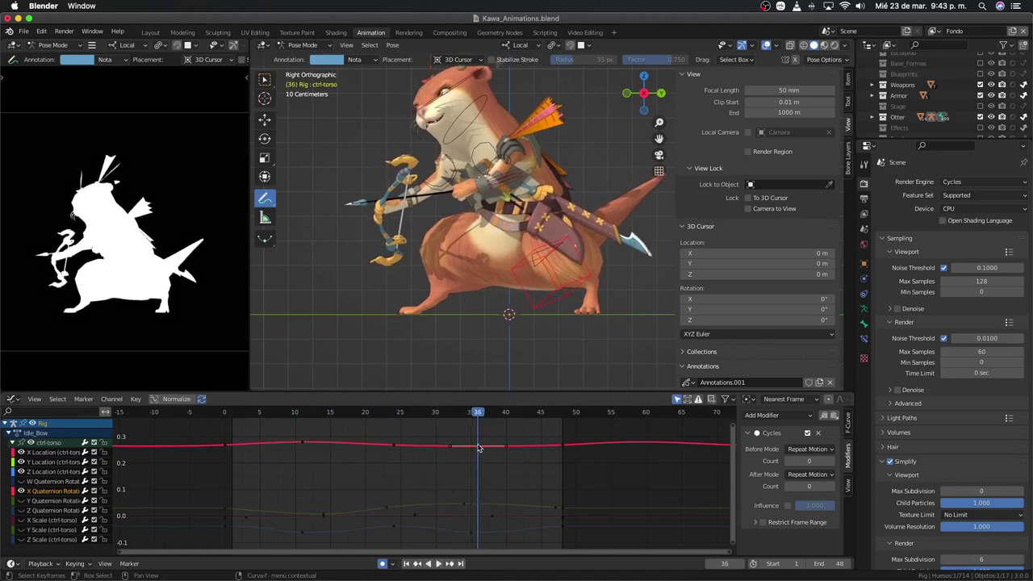
{"action": "key", "text": "g"}
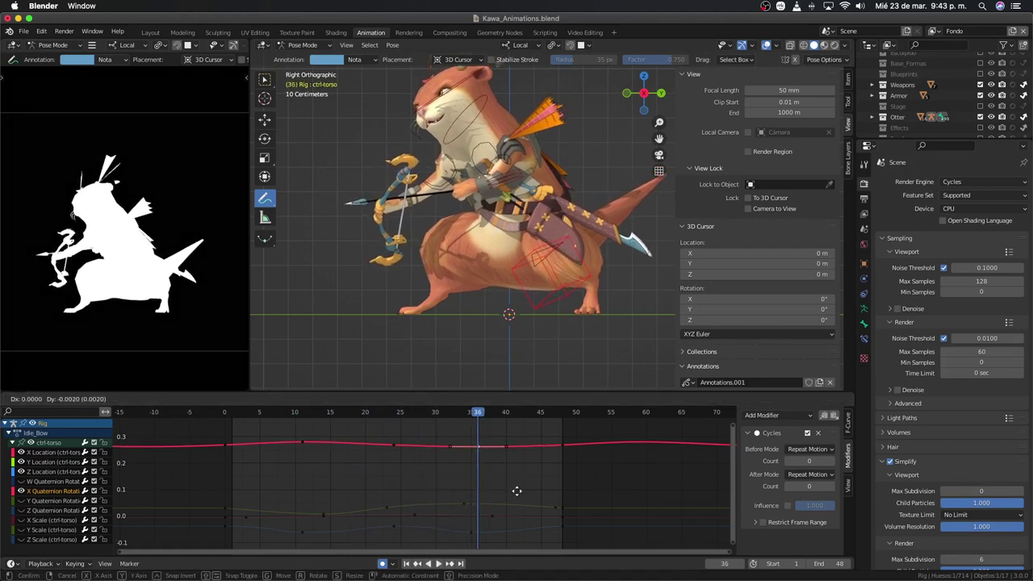
{"action": "left_click", "coordinate": [518, 498]}
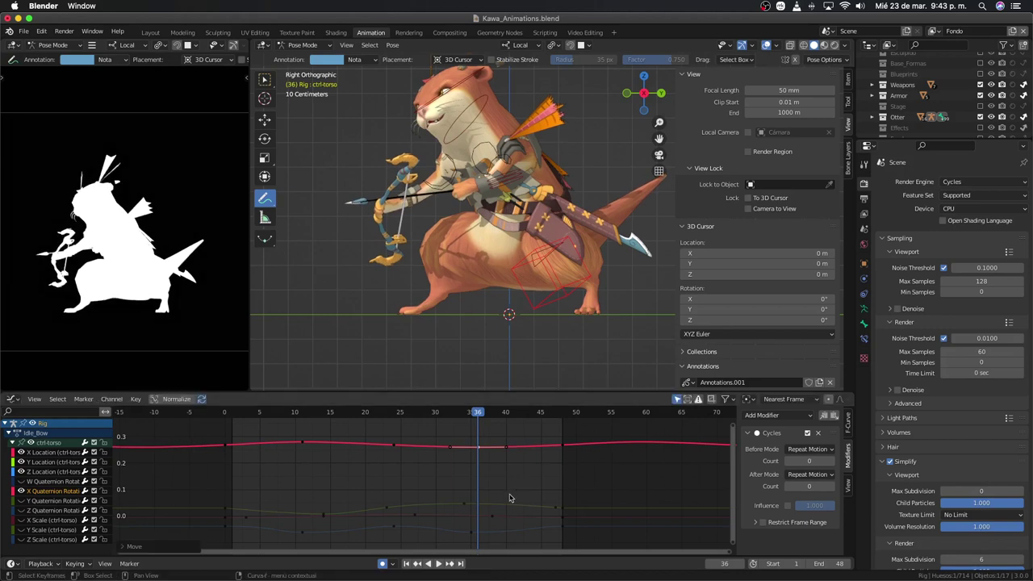
Step: Shift the whole X Quaternion curve one frame later while the animation plays
{"action": "key", "text": "a"}
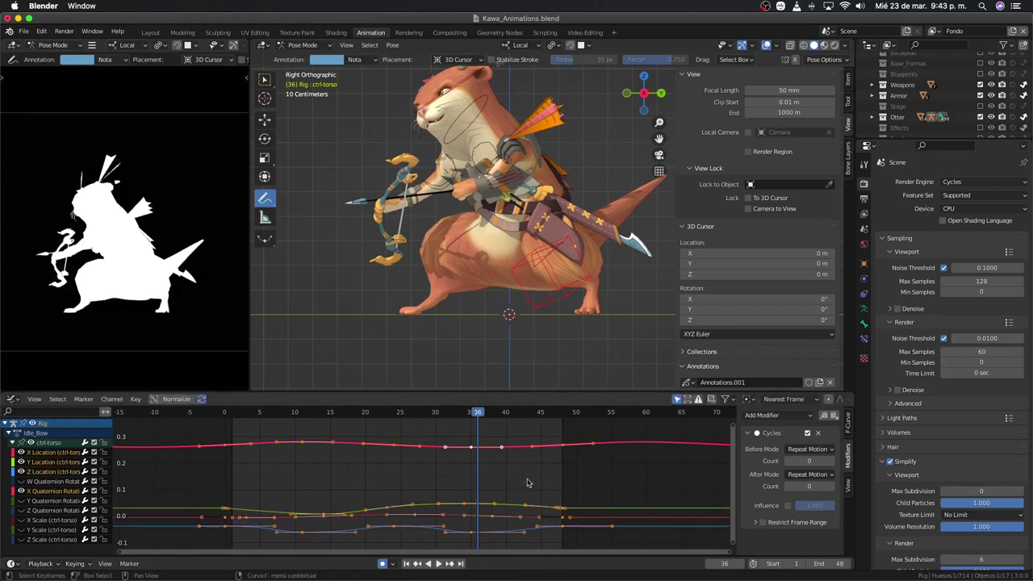
{"action": "key", "text": "alt+a"}
{"action": "key", "text": "space"}
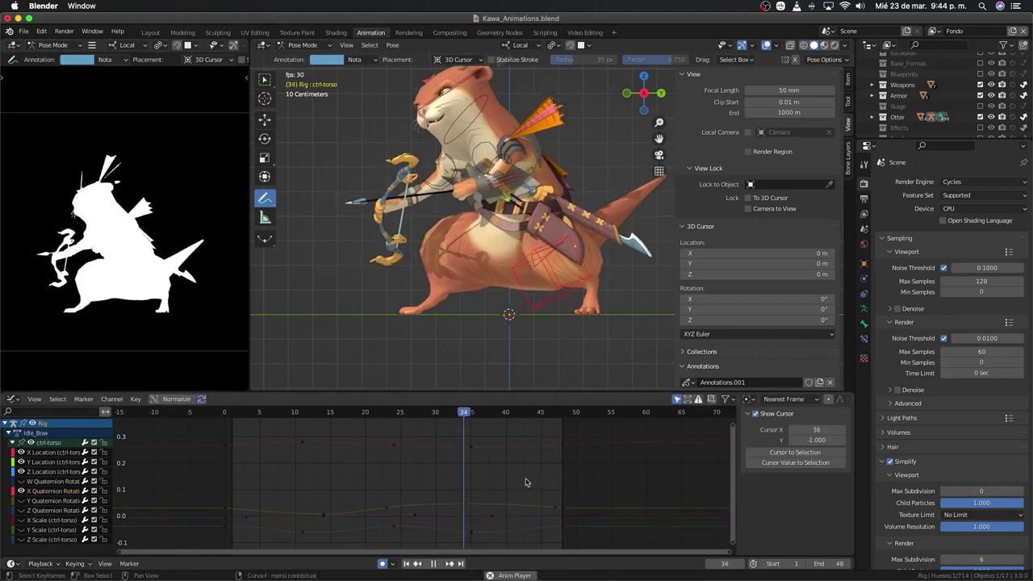
{"action": "left_click", "coordinate": [303, 444]}
{"action": "key", "text": "g"}
{"action": "key", "text": "x"}
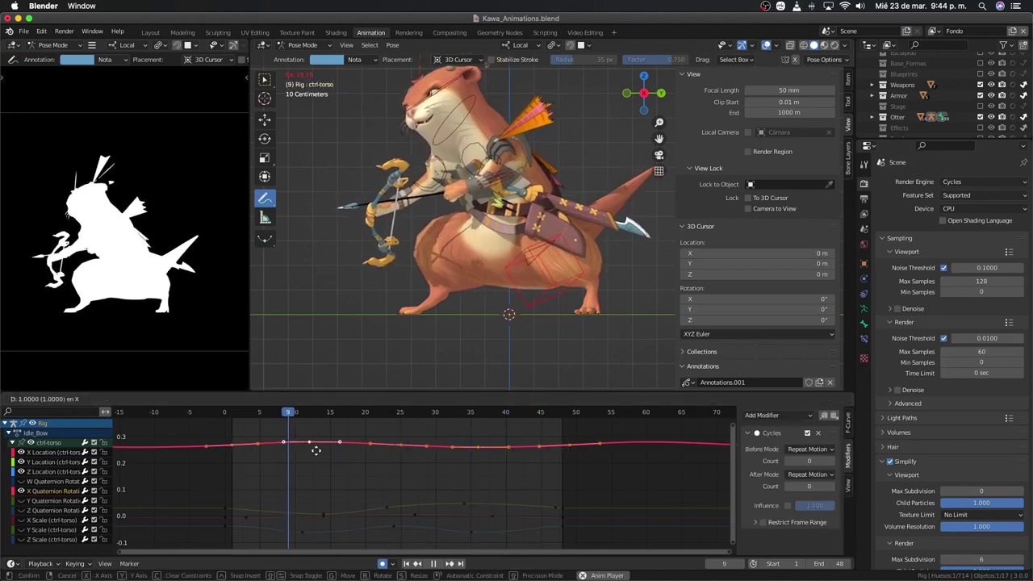
{"action": "left_click", "coordinate": [316, 452]}
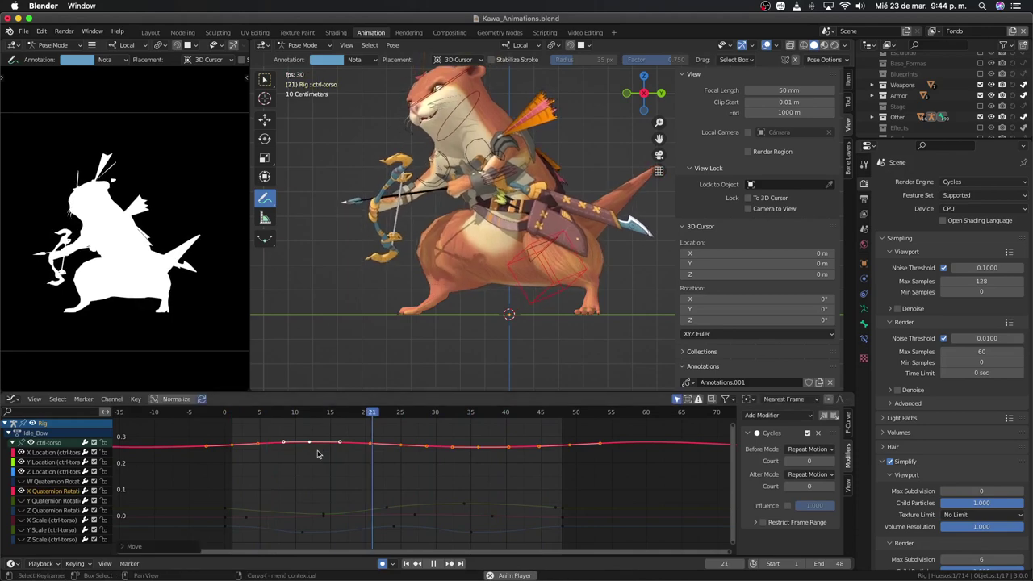
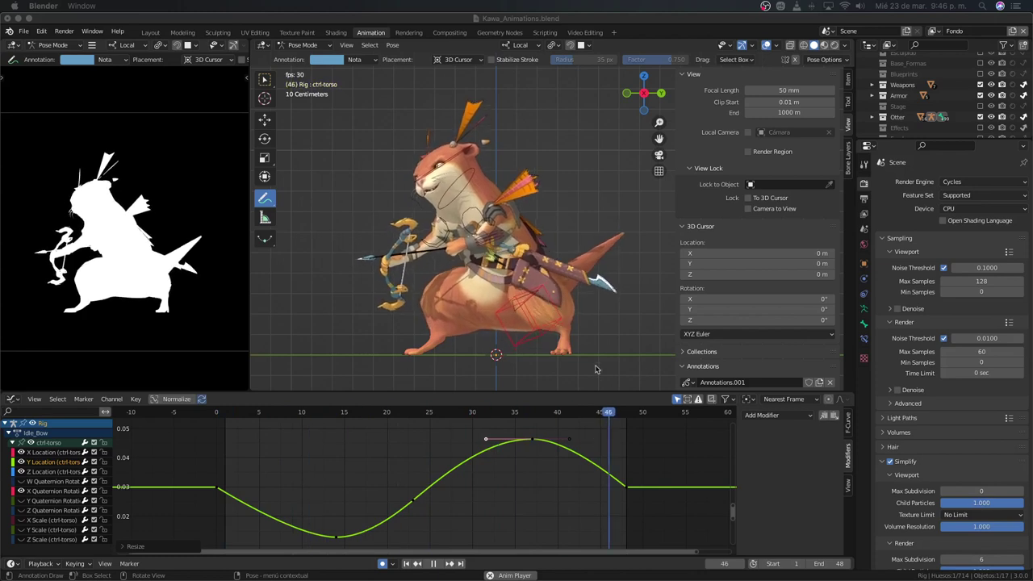
Step: Stop playback, add an Arrows empty at the 3D cursor, and turn off auto-keying
{"action": "key", "text": "ctrl+Tab"}
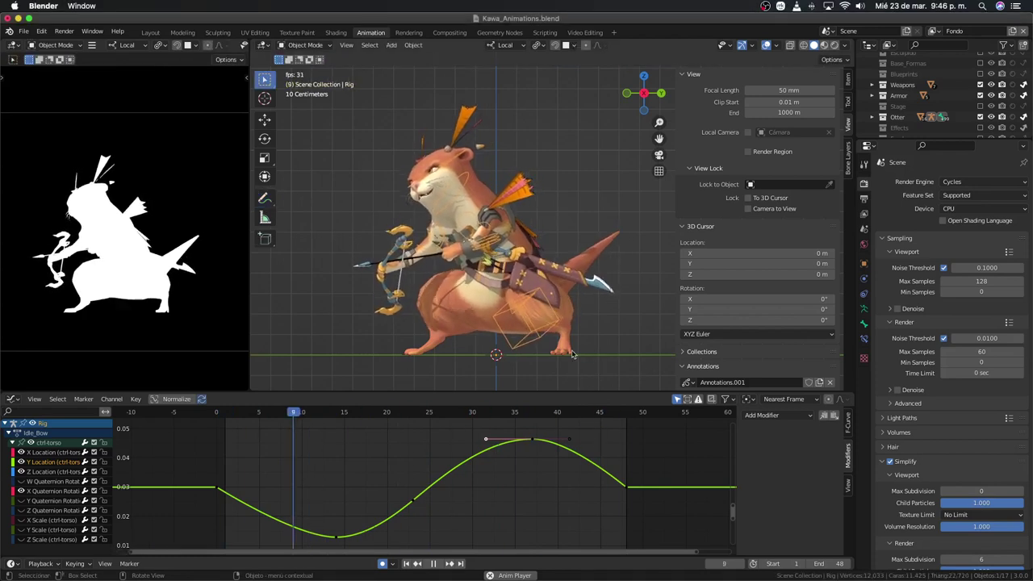
{"action": "key", "text": "space"}
{"action": "key", "text": "shift+a"}
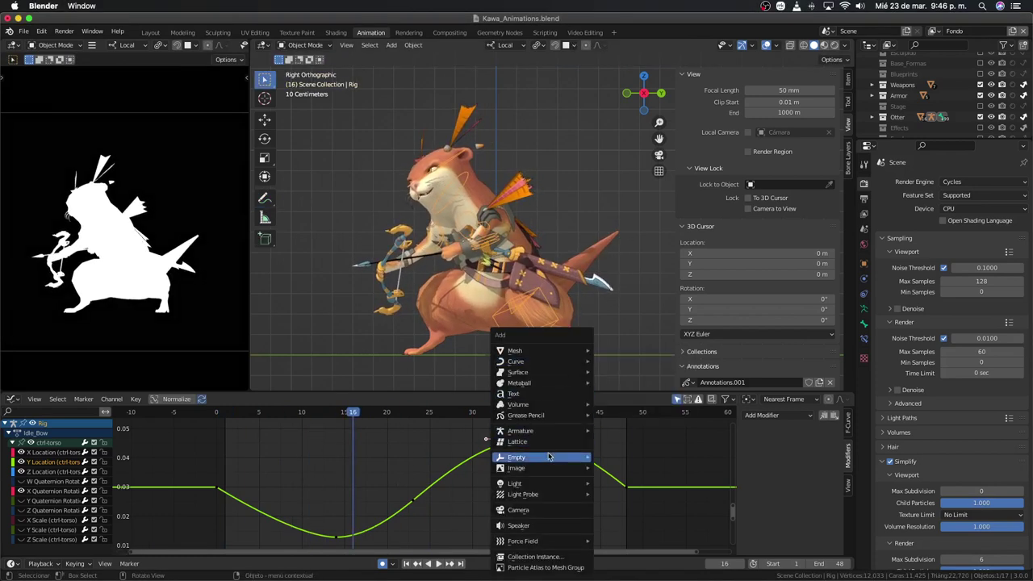
{"action": "mouse_move", "coordinate": [516, 457]}
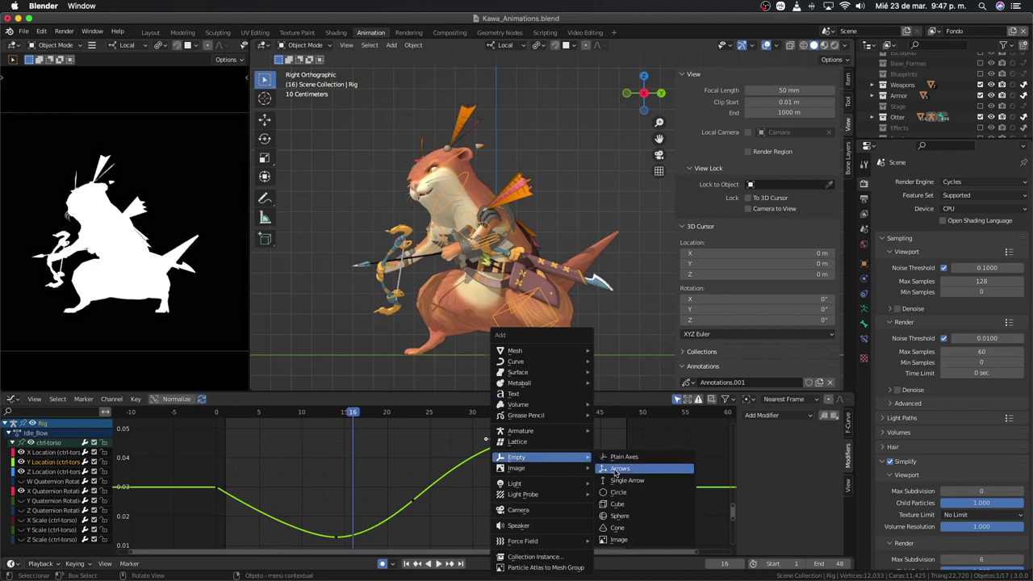
{"action": "left_click", "coordinate": [615, 468]}
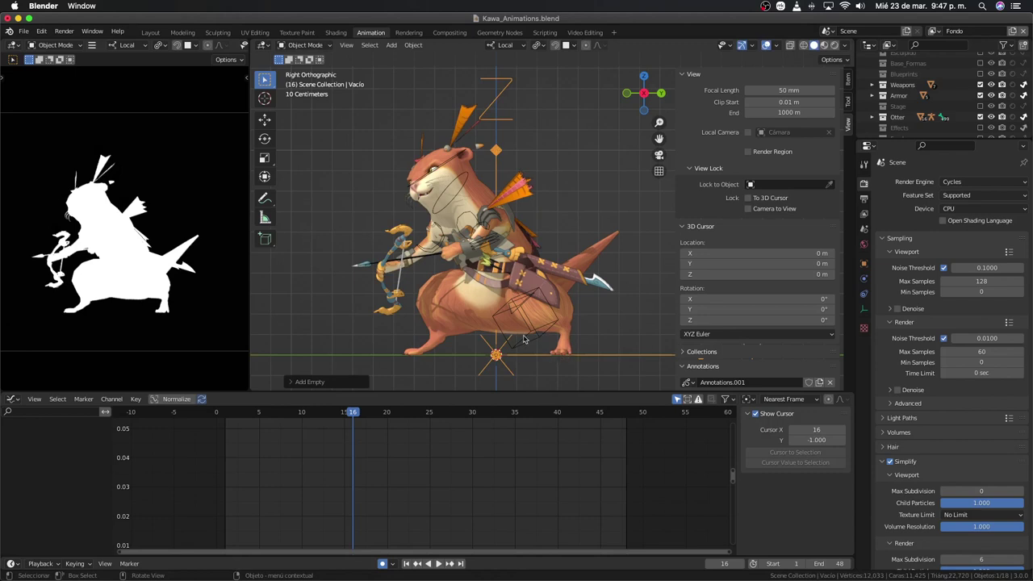
{"action": "left_click", "coordinate": [383, 563]}
Step: Add a Copy Transforms object constraint to the Vacío empty
{"action": "left_click", "coordinate": [498, 362]}
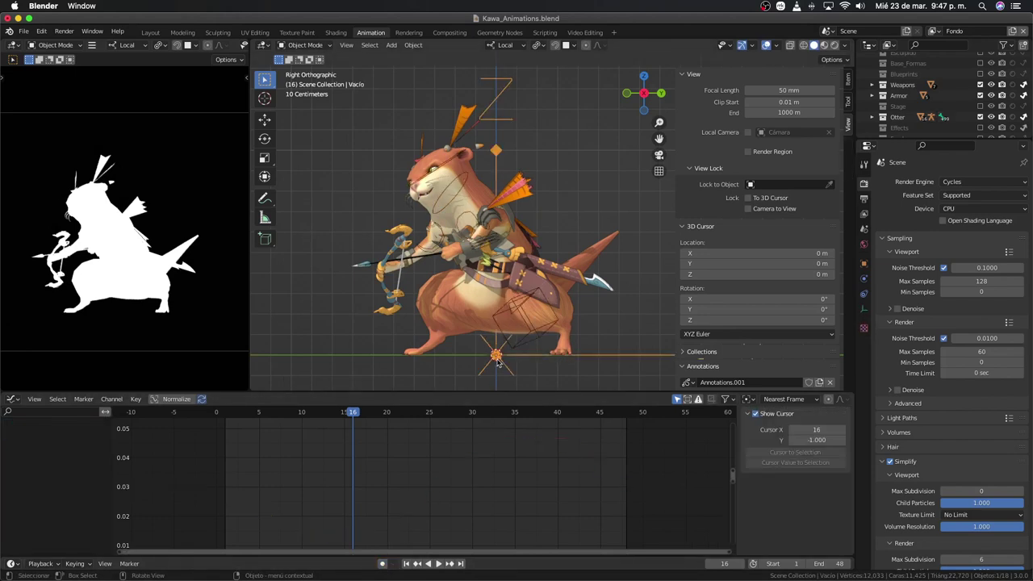
{"action": "key", "text": "r"}
{"action": "key", "text": "Escape"}
{"action": "left_click", "coordinate": [864, 294]}
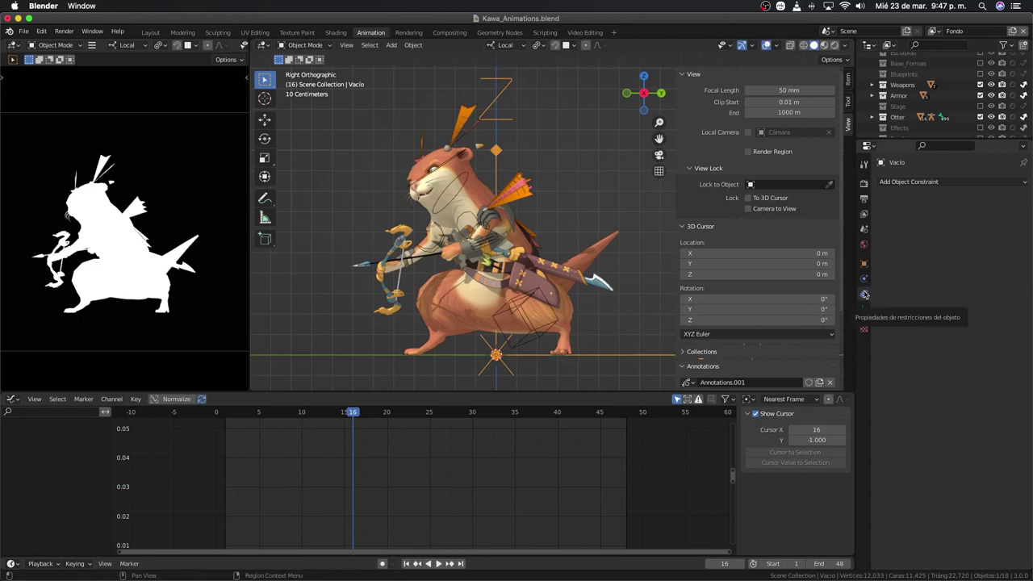
{"action": "left_click", "coordinate": [912, 182]}
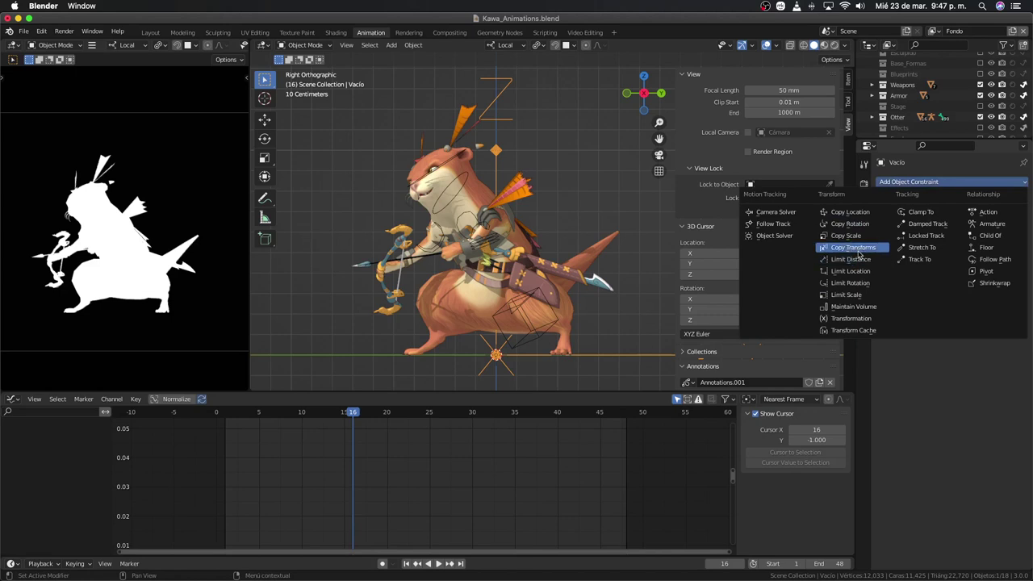
{"action": "left_click", "coordinate": [859, 248]}
Step: Set the constraint's target to the Rig with bone ctrl-torso
{"action": "left_click", "coordinate": [1008, 216]}
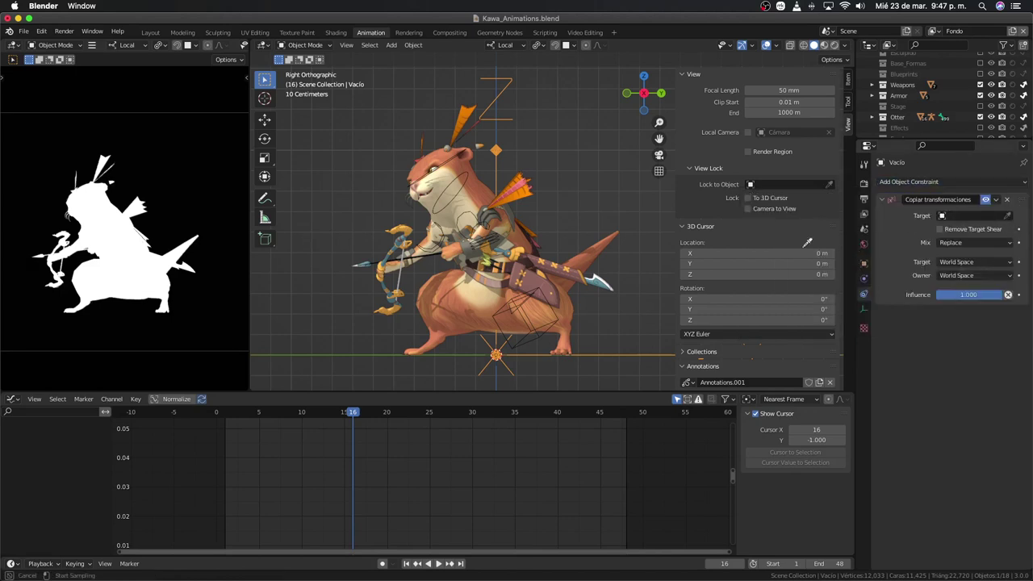
{"action": "left_click", "coordinate": [544, 284]}
{"action": "left_click", "coordinate": [954, 228]}
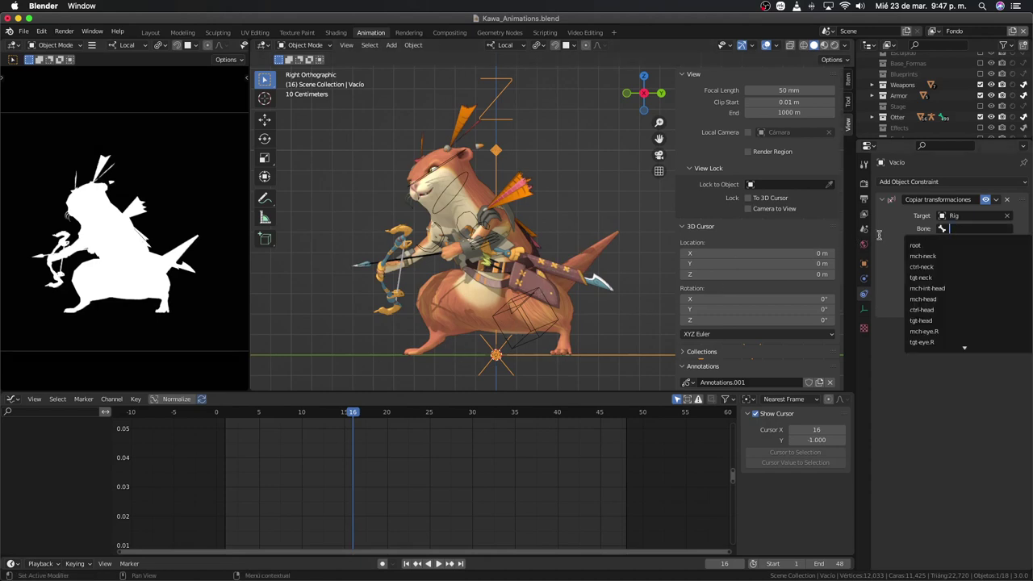
{"action": "type", "text": "tors"}
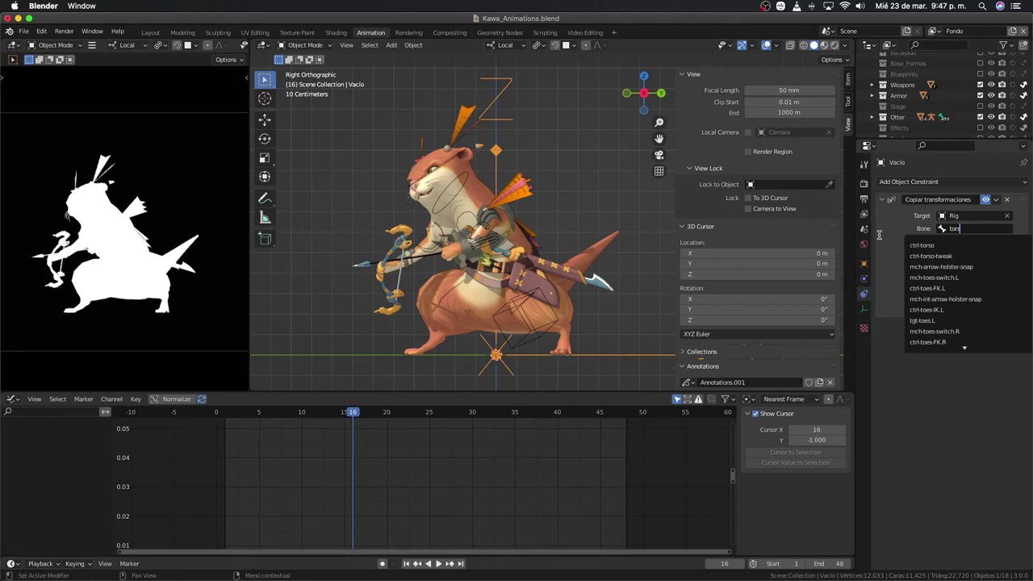
{"action": "left_click", "coordinate": [921, 244]}
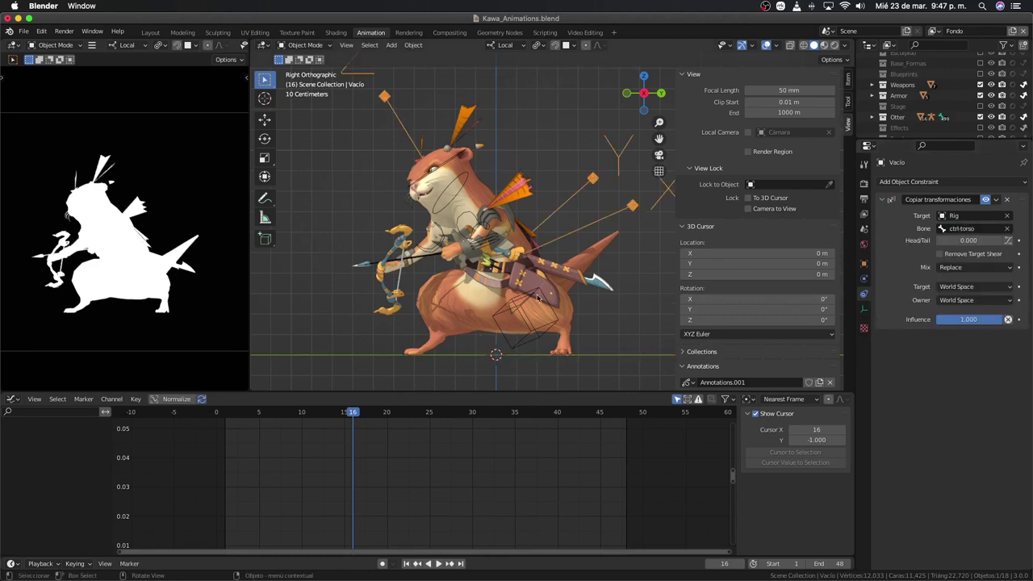
{"action": "middle_click_drag", "start_coordinate": [474, 257], "coordinate": [537, 330]}
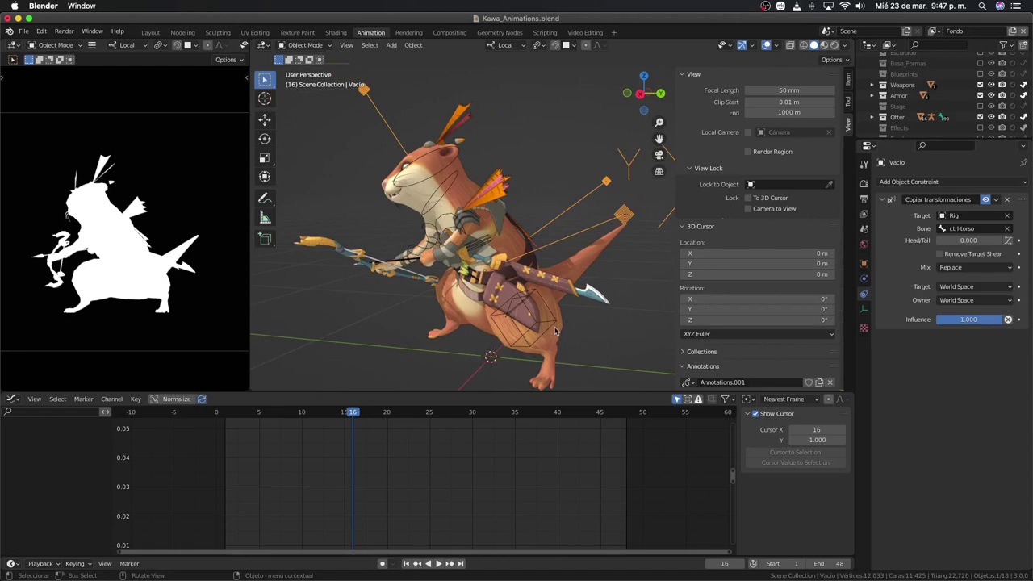
Step: Play the Vacío empty's motion in right orthographic view, then return to frame 0
{"action": "mouse_move", "coordinate": [529, 305]}
{"action": "middle_mouse_down"}
{"action": "mouse_move", "coordinate": [491, 290]}
{"action": "mouse_move", "coordinate": [547, 277]}
{"action": "middle_mouse_up"}
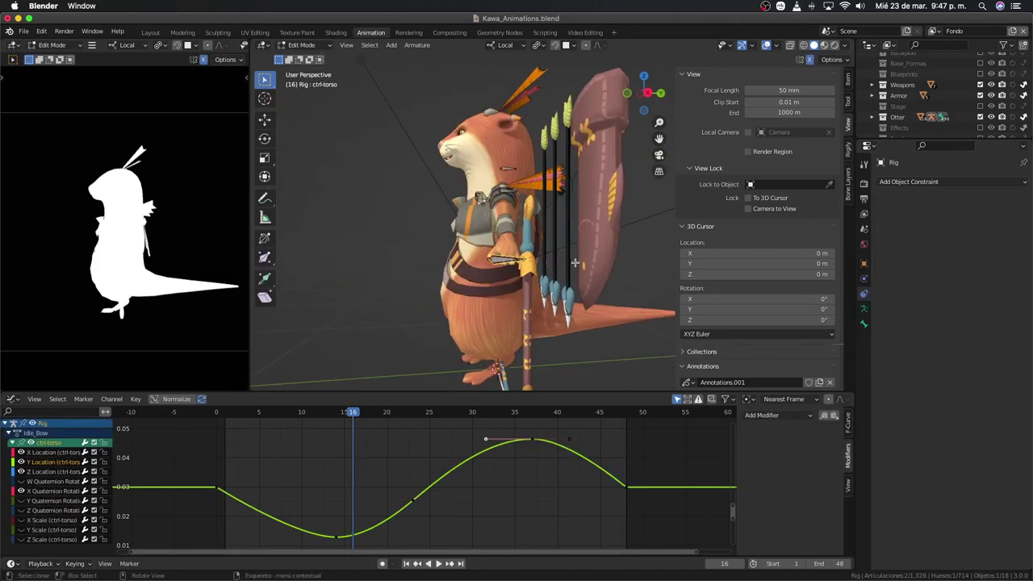
{"action": "key", "text": "Tab"}
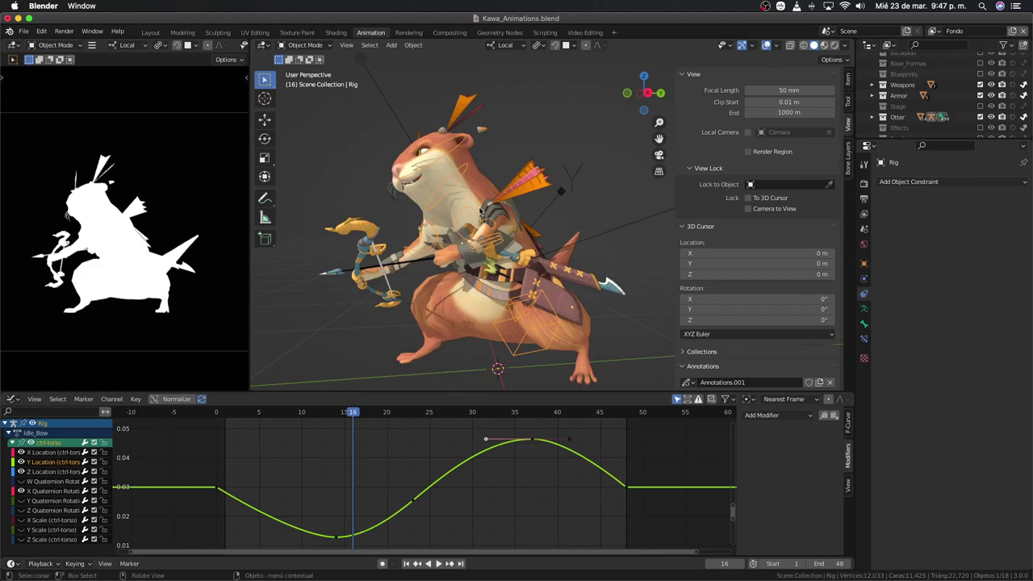
{"action": "key", "text": "KP_3"}
{"action": "left_click", "coordinate": [593, 179]}
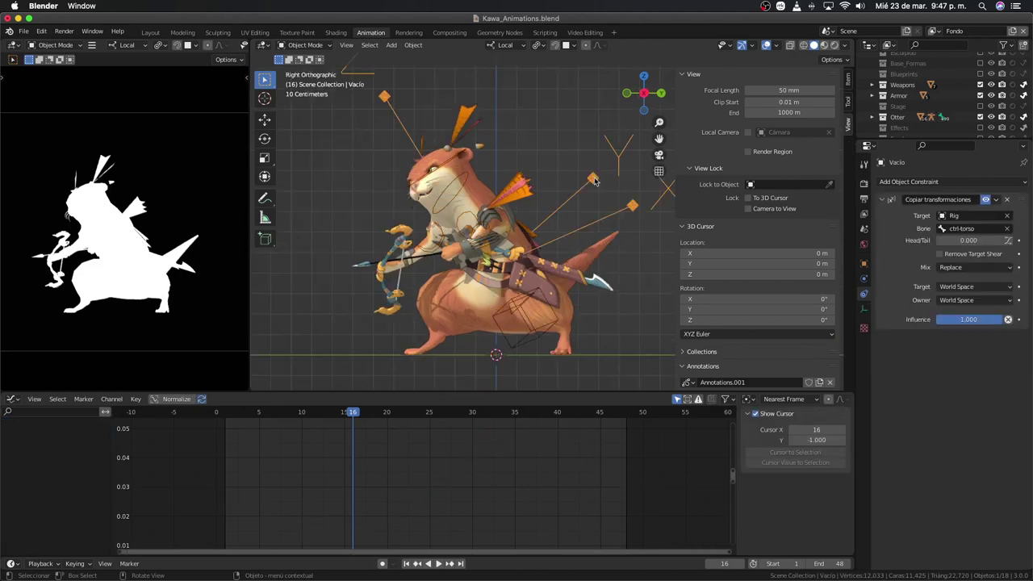
{"action": "middle_click_drag", "start_coordinate": [569, 314], "coordinate": [546, 301], "text": "shift"}
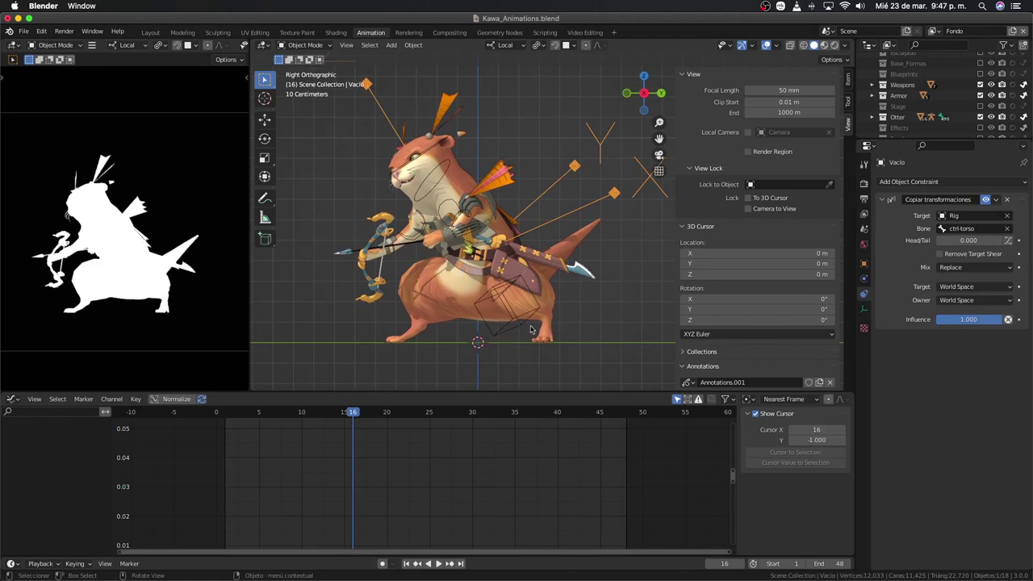
{"action": "key", "text": "space"}
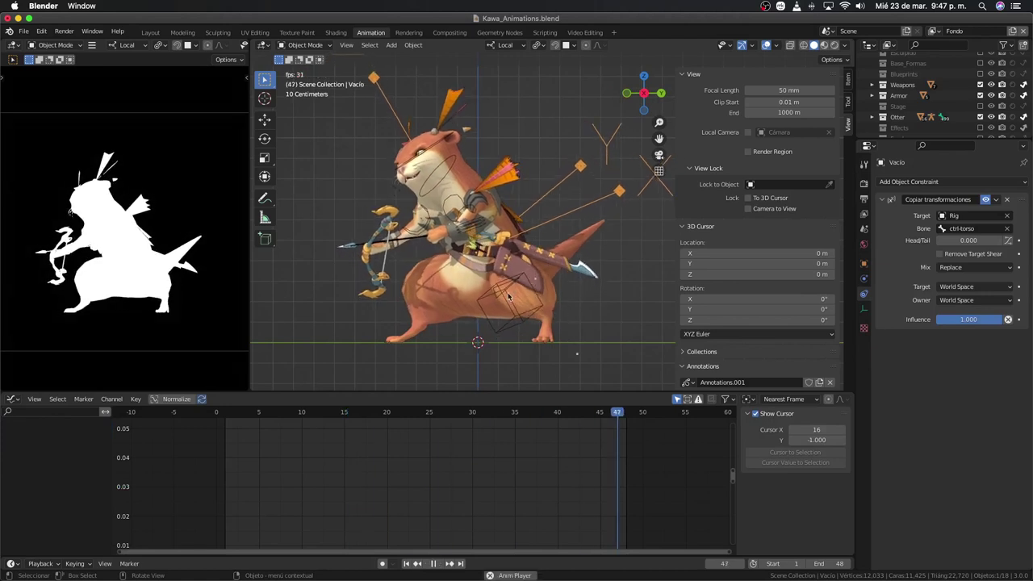
{"action": "key", "text": "space"}
{"action": "left_click_drag", "start_coordinate": [229, 413], "coordinate": [216, 413]}
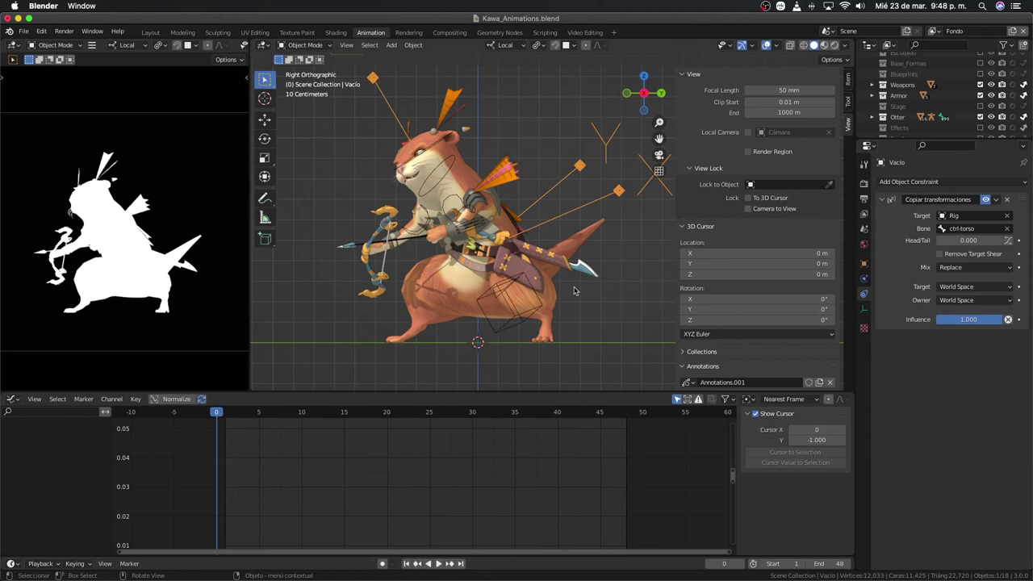
Step: Bake the empty's action with Visual Keying, Clear Constraints and Overwrite Current Action enabled
{"action": "scroll", "coordinate": [574, 291], "scroll_direction": "down", "scroll_amount": 1}
{"action": "key", "text": "F3"}
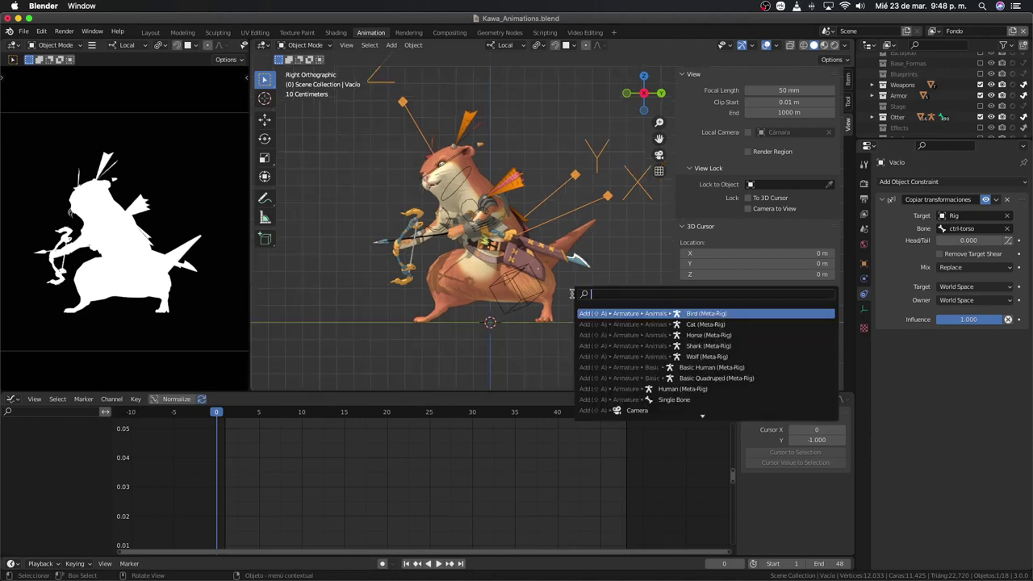
{"action": "type", "text": "bake"}
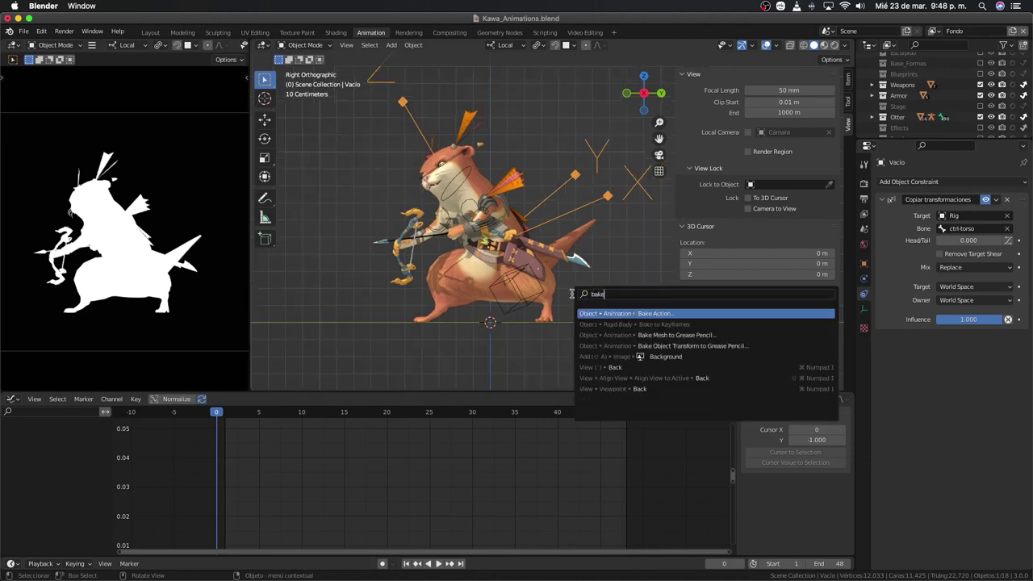
{"action": "key", "text": "Return"}
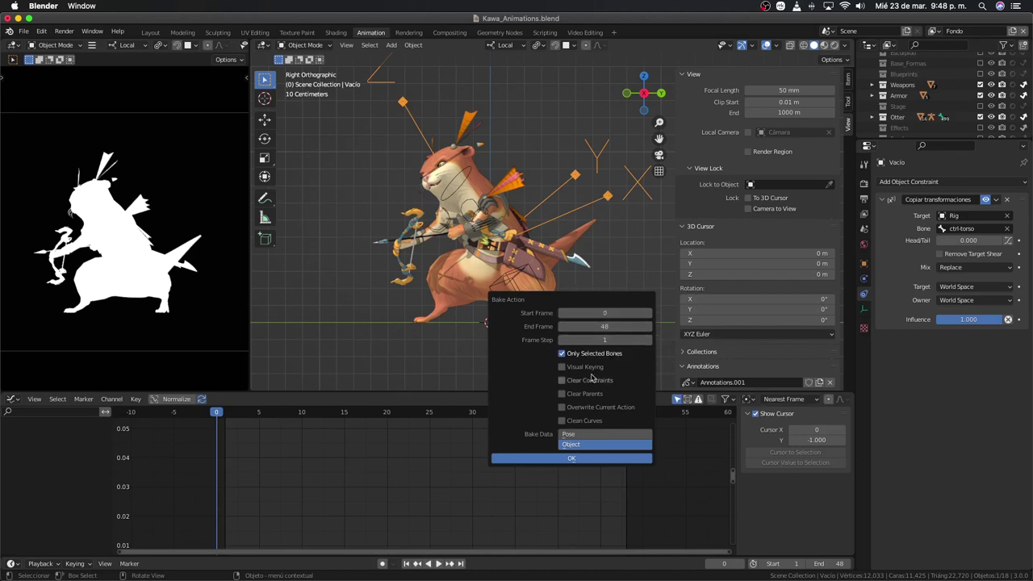
{"action": "left_click", "coordinate": [564, 370]}
{"action": "left_click", "coordinate": [563, 381]}
{"action": "left_click", "coordinate": [562, 408]}
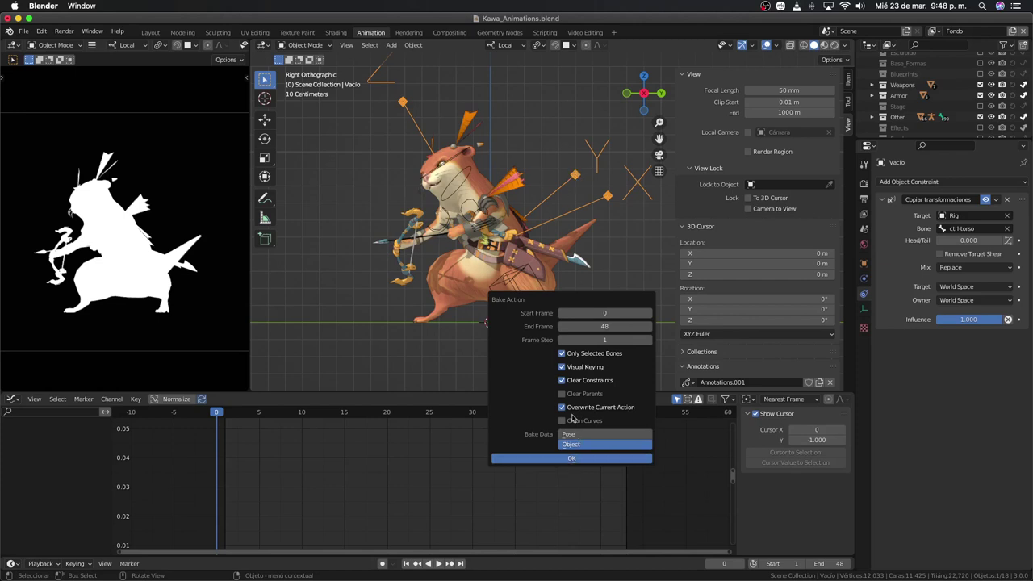
{"action": "left_click", "coordinate": [572, 459]}
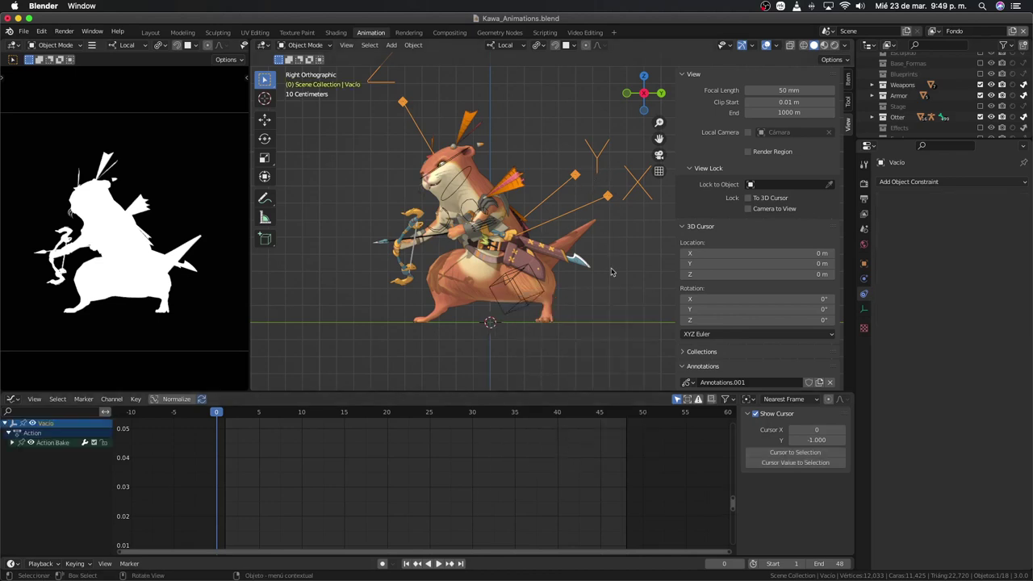
Step: Play and scrub the baked keys 0–48 in the Action Editor, ending at frame 0
{"action": "key", "text": "ctrl+Tab"}
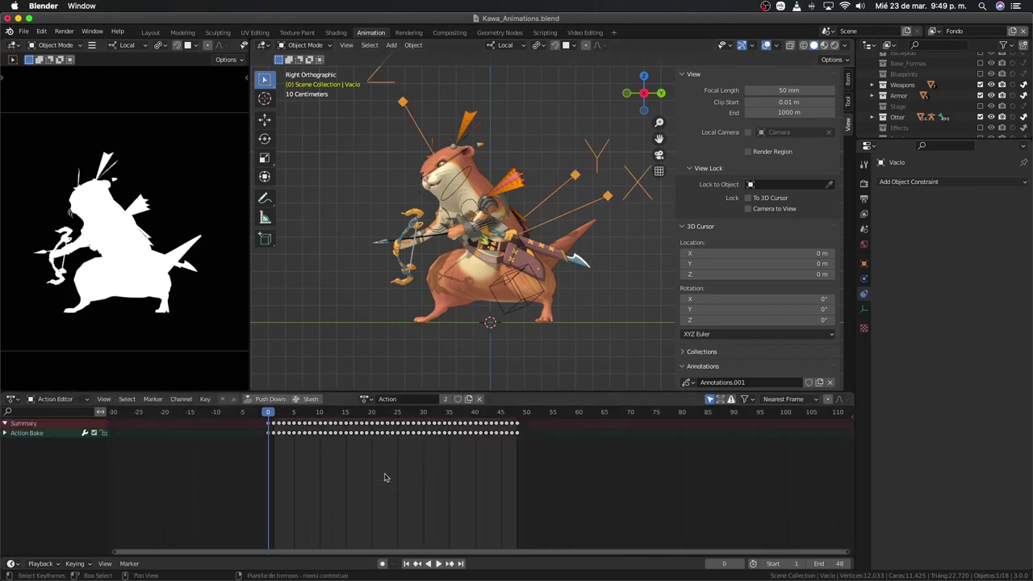
{"action": "key", "text": "space"}
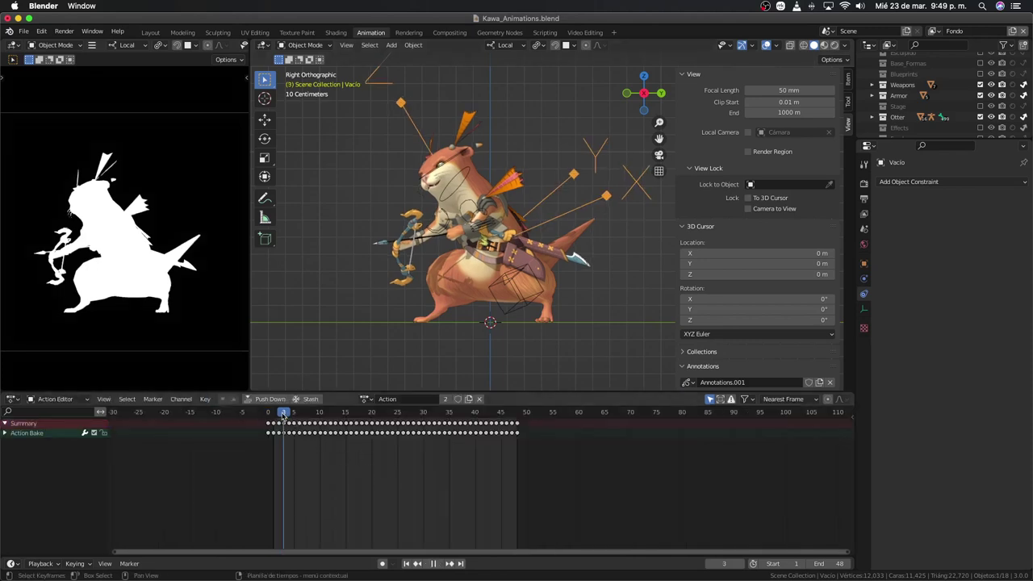
{"action": "mouse_move", "coordinate": [307, 435]}
{"action": "left_mouse_down"}
{"action": "mouse_move", "coordinate": [509, 444]}
{"action": "mouse_move", "coordinate": [278, 442]}
{"action": "left_mouse_up"}
{"action": "key", "text": "space"}
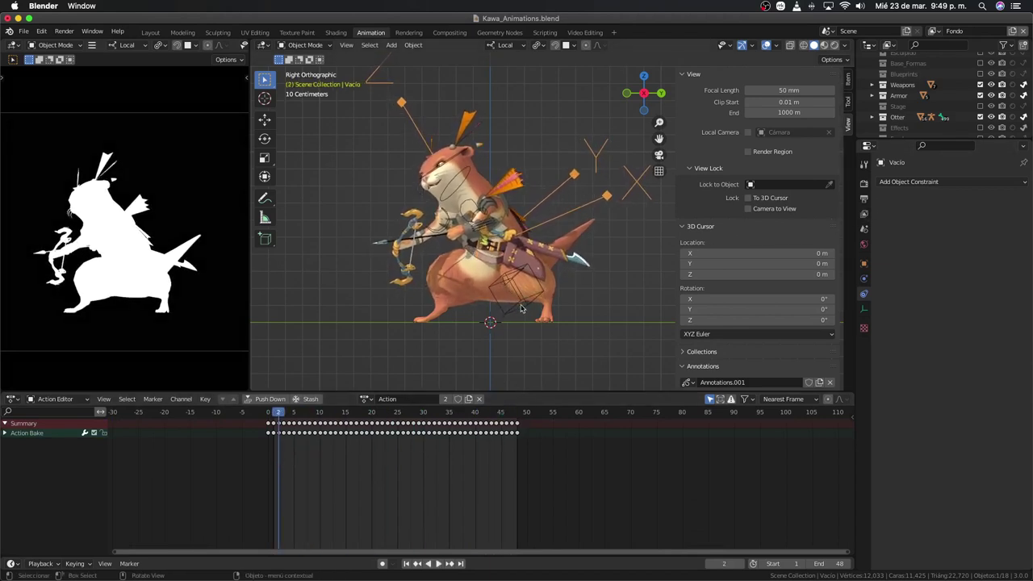
{"action": "key", "text": "space"}
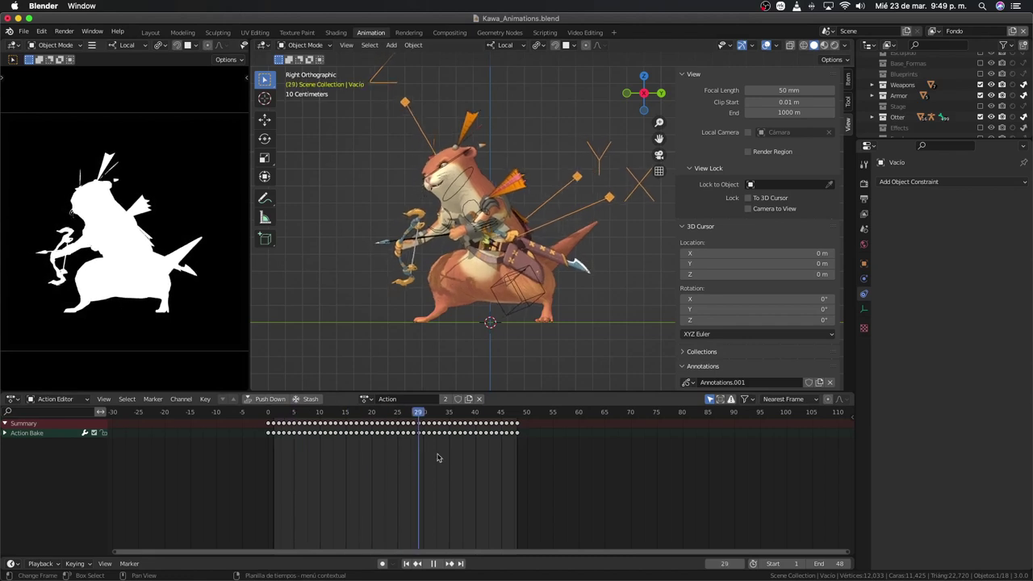
{"action": "key", "text": "space"}
{"action": "mouse_move", "coordinate": [422, 450]}
{"action": "left_mouse_down"}
{"action": "mouse_move", "coordinate": [267, 444]}
{"action": "mouse_move", "coordinate": [525, 445]}
{"action": "mouse_move", "coordinate": [350, 459]}
{"action": "mouse_move", "coordinate": [219, 439]}
{"action": "left_mouse_up"}
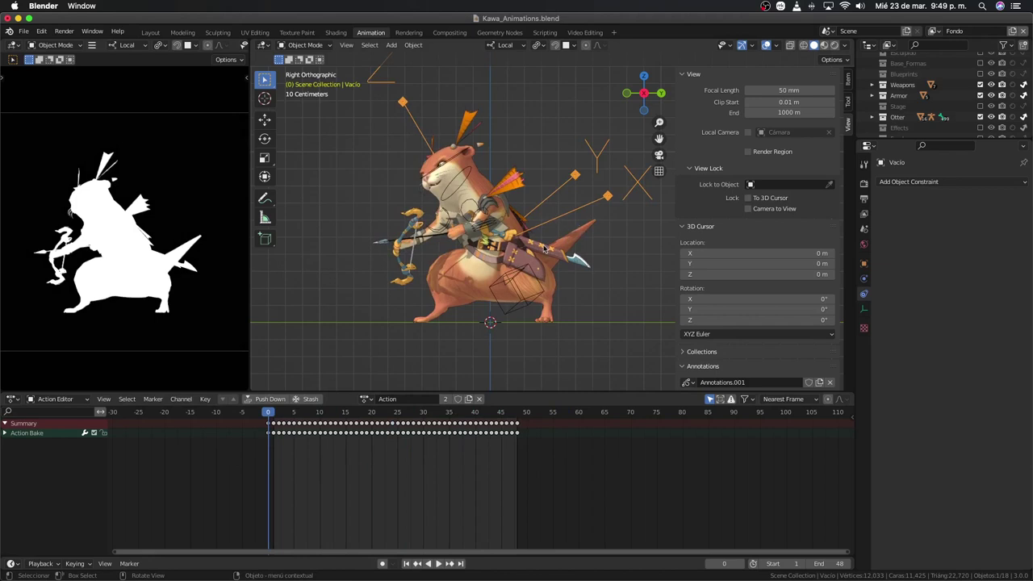
{"action": "scroll", "coordinate": [545, 248], "scroll_direction": "up", "scroll_amount": 1}
{"action": "scroll", "coordinate": [484, 234], "scroll_direction": "up", "scroll_amount": 1}
Step: Put the otter rig in pose mode, then select and rotate its ctrl-chest bone
{"action": "scroll", "coordinate": [463, 230], "scroll_direction": "up", "scroll_amount": 1}
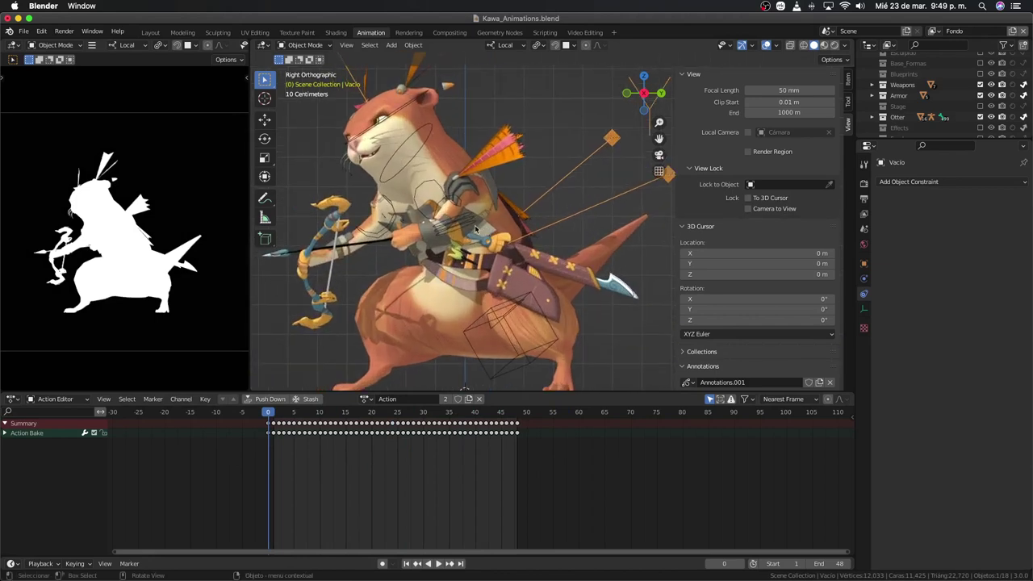
{"action": "left_click", "coordinate": [472, 228]}
{"action": "left_click", "coordinate": [472, 229]}
{"action": "key", "text": "ctrl+Tab"}
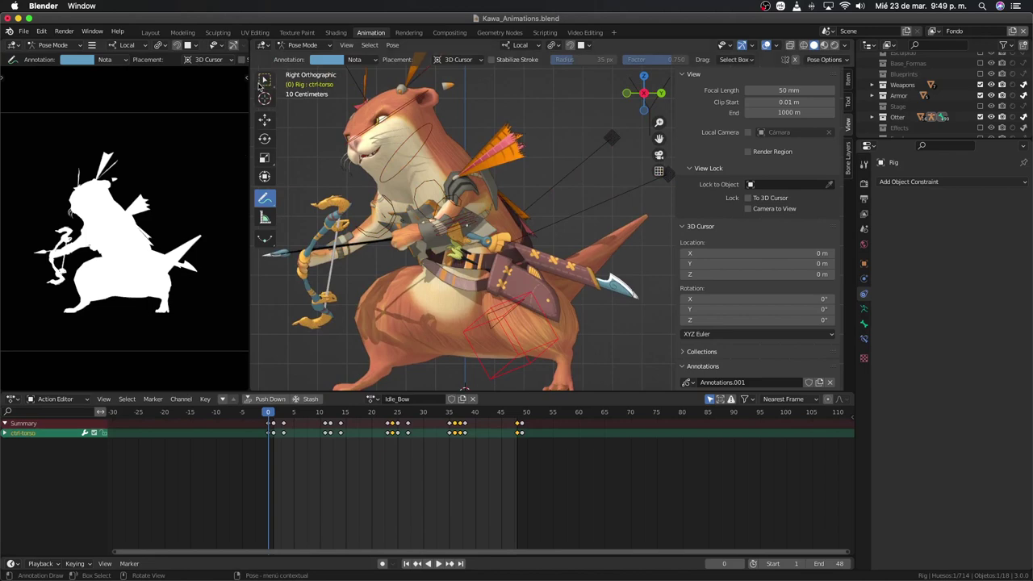
{"action": "left_click", "coordinate": [264, 79]}
{"action": "left_click", "coordinate": [470, 227]}
{"action": "key", "text": "r"}
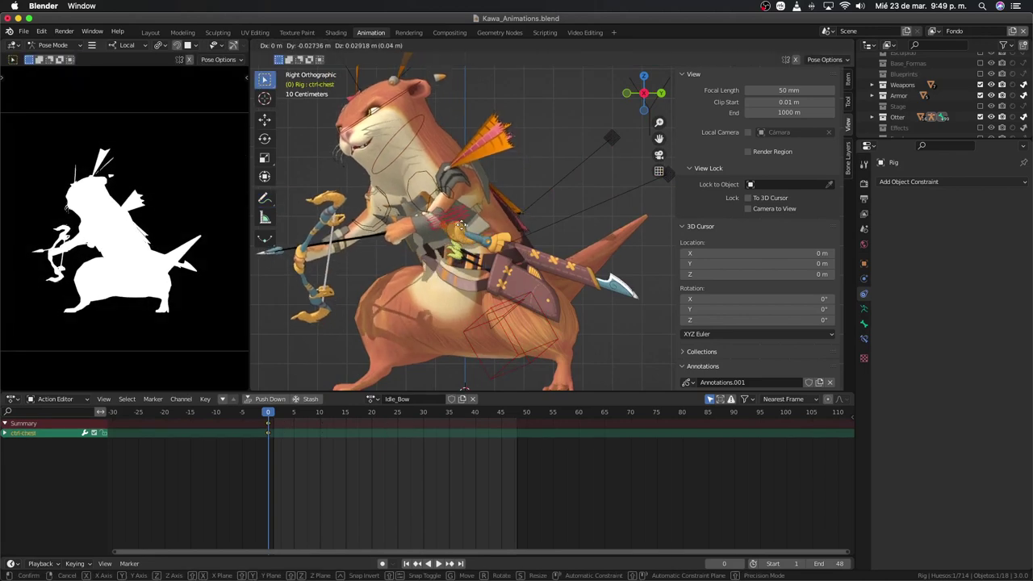
{"action": "right_click", "coordinate": [522, 239]}
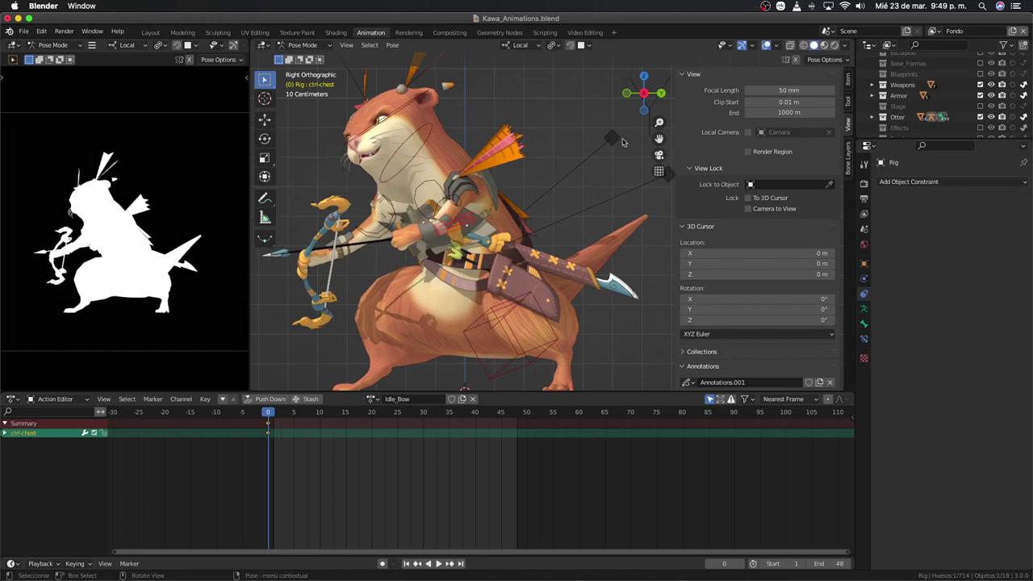
{"action": "key", "text": "r"}
{"action": "left_click", "coordinate": [543, 225]}
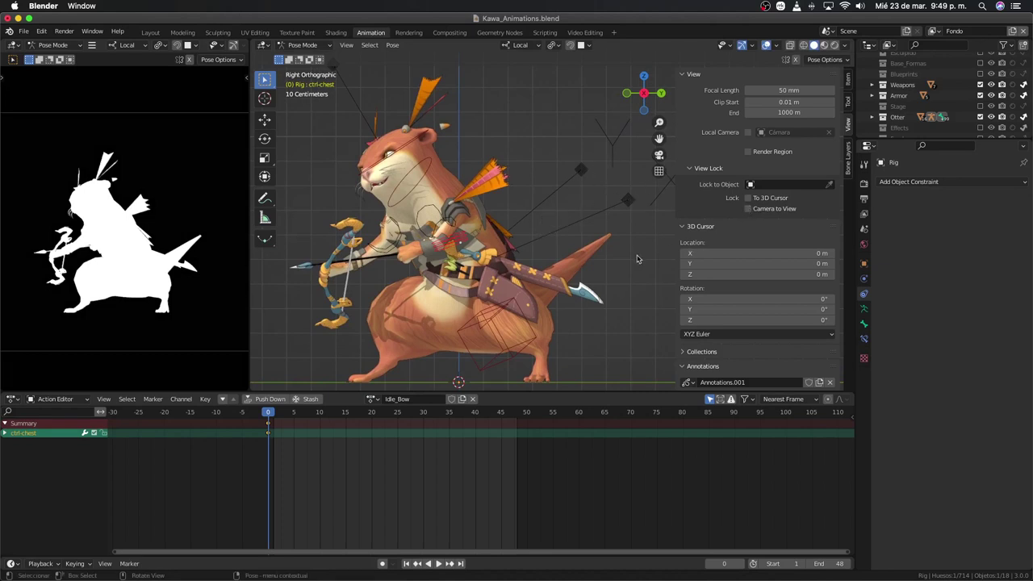
Step: Add a Copy Transforms bone constraint to the ctrl-chest bone
{"action": "left_click", "coordinate": [898, 182]}
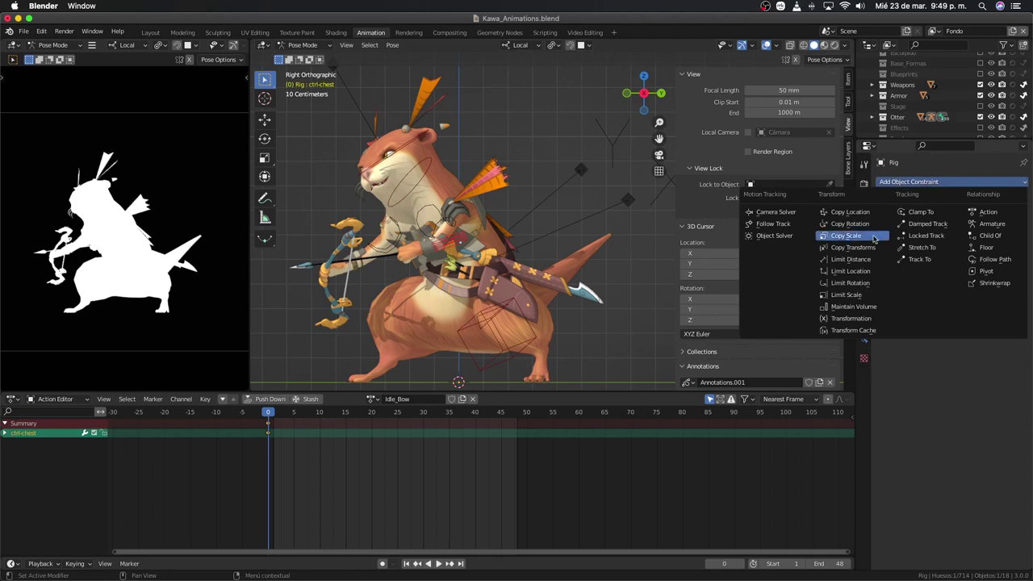
{"action": "left_click", "coordinate": [865, 340]}
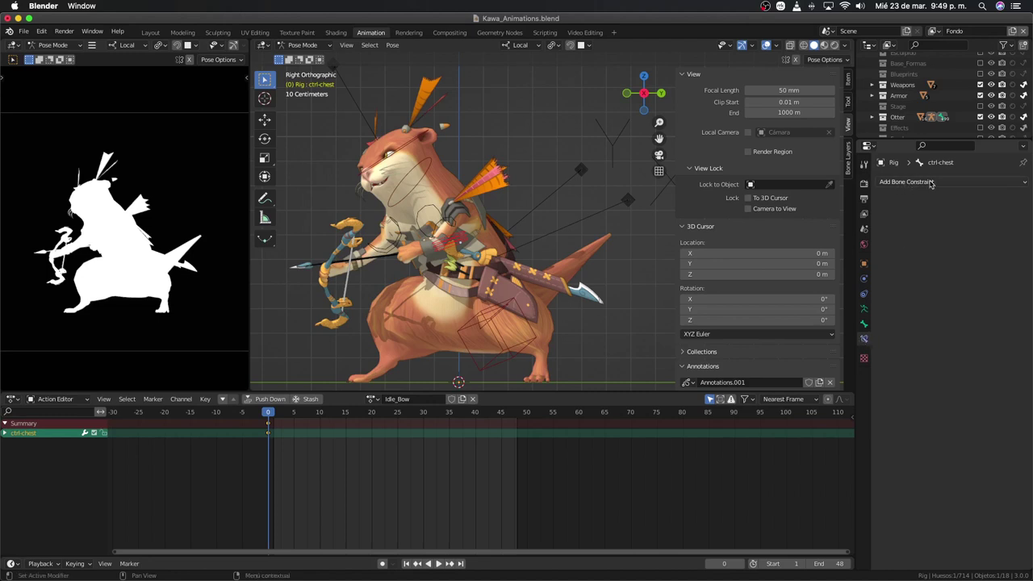
{"action": "left_click", "coordinate": [864, 294]}
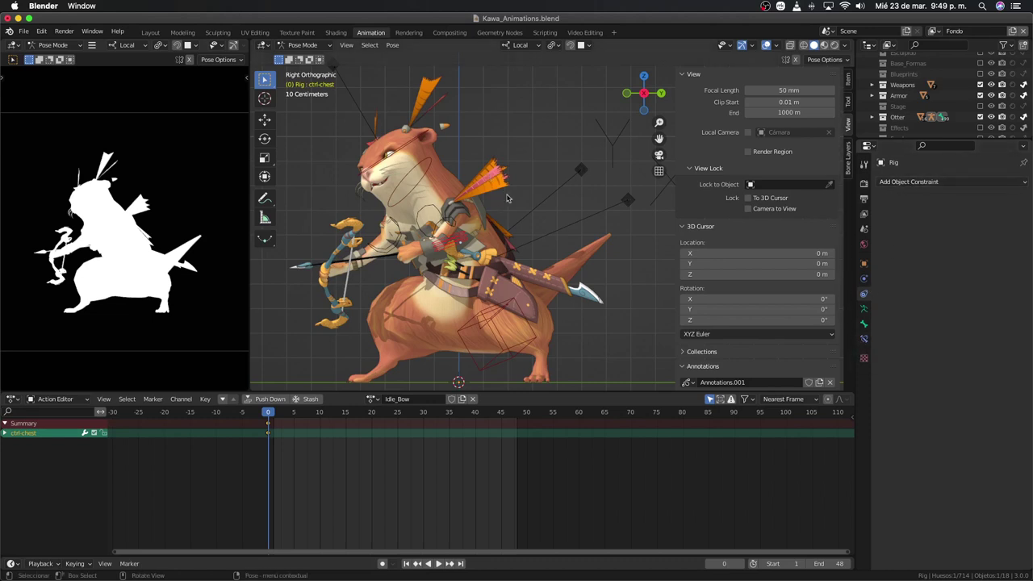
{"action": "left_click", "coordinate": [864, 338]}
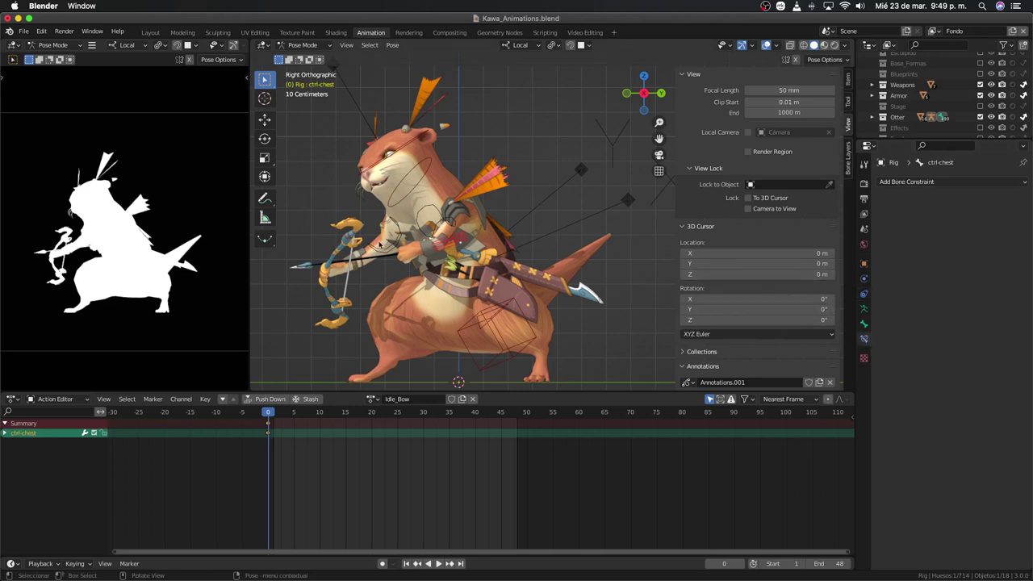
{"action": "left_click", "coordinate": [929, 183]}
{"action": "left_click", "coordinate": [865, 247]}
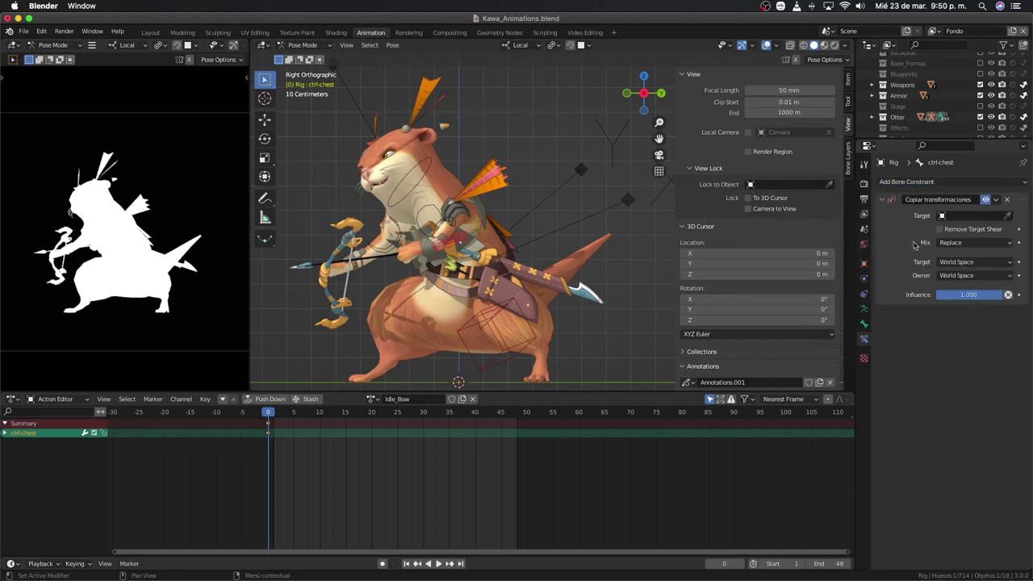
Step: Target the constraint at the Vacío empty and play back to check the chest motion
{"action": "left_click", "coordinate": [1007, 215]}
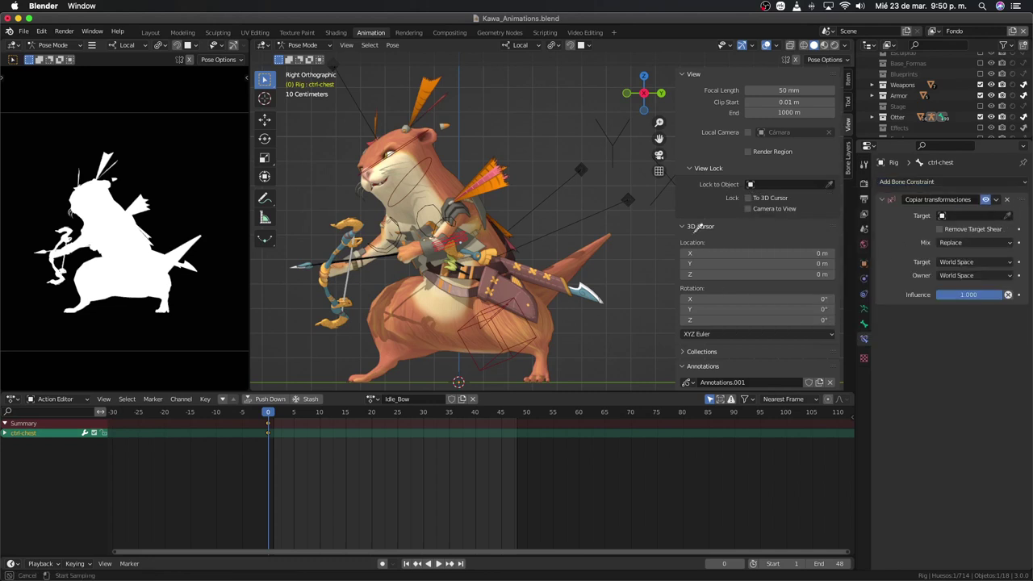
{"action": "left_click", "coordinate": [628, 201]}
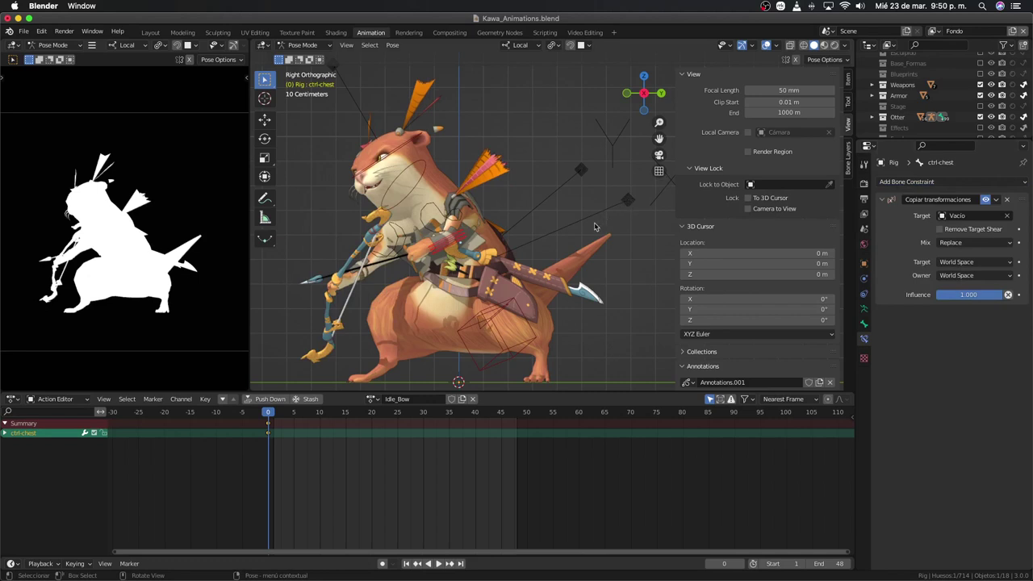
{"action": "middle_click_drag", "start_coordinate": [597, 226], "coordinate": [597, 249]}
{"action": "key", "text": "space"}
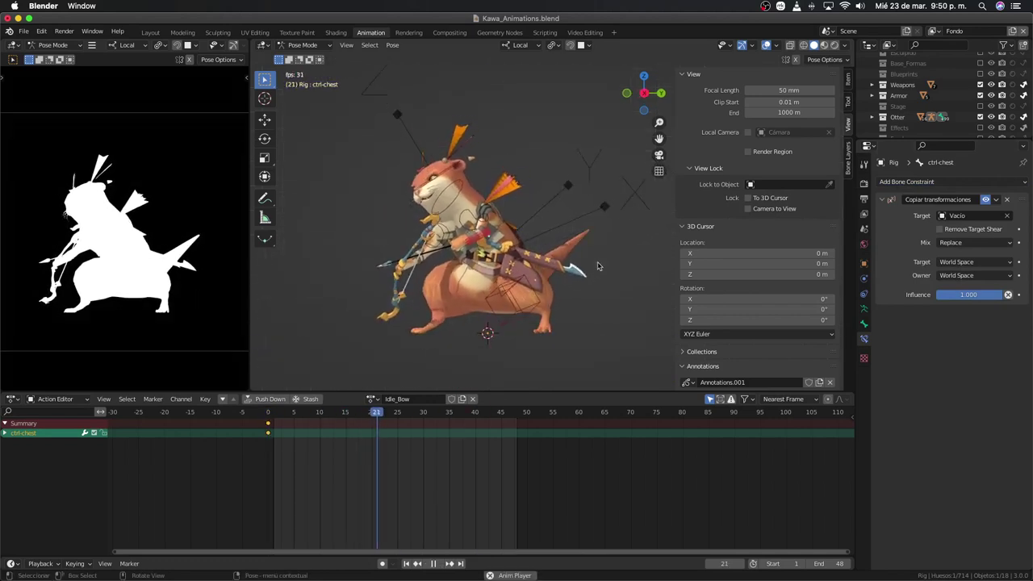
{"action": "key", "text": "KP_1"}
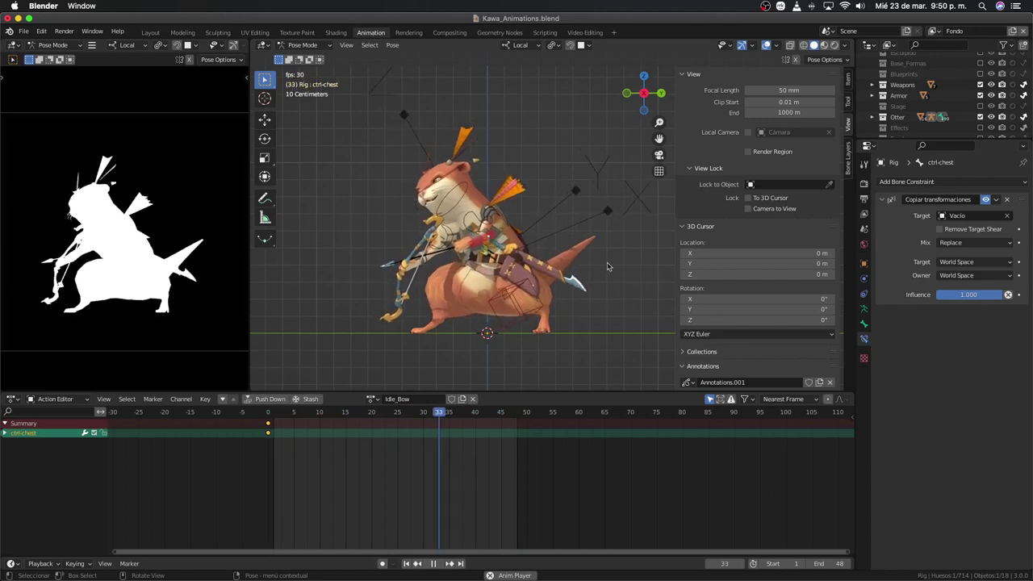
{"action": "scroll", "coordinate": [596, 258], "scroll_direction": "up", "scroll_amount": 1}
{"action": "key", "text": "space"}
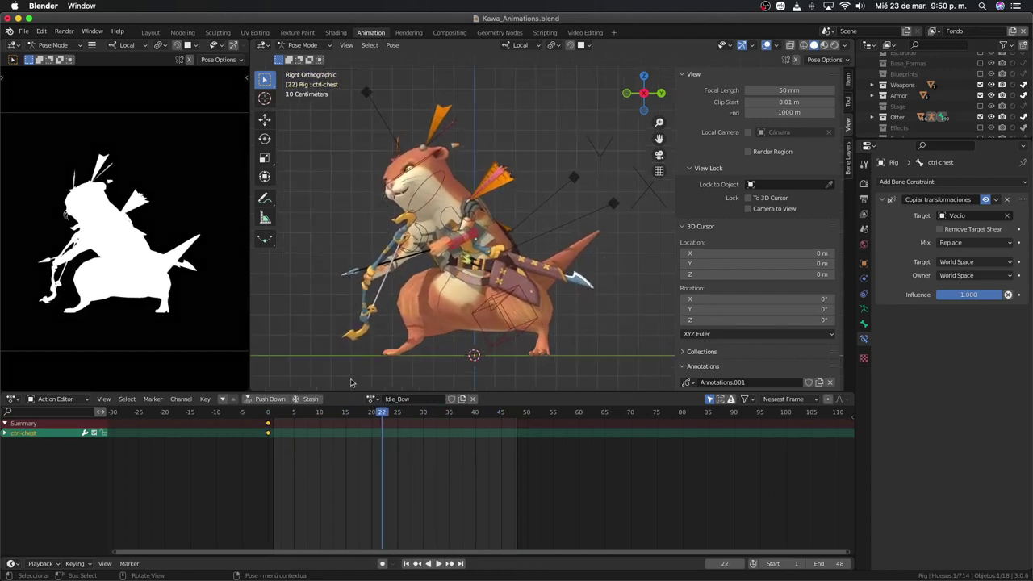
Step: Return to Object Mode, select the Vacío empty and restart playback
{"action": "key", "text": "ctrl+Tab"}
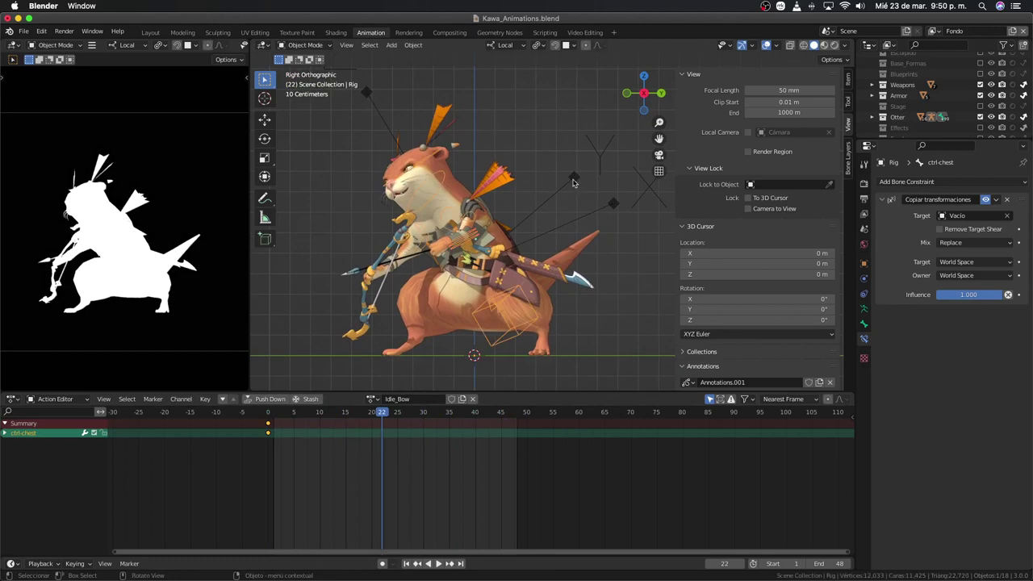
{"action": "left_click", "coordinate": [573, 179]}
{"action": "key", "text": "space"}
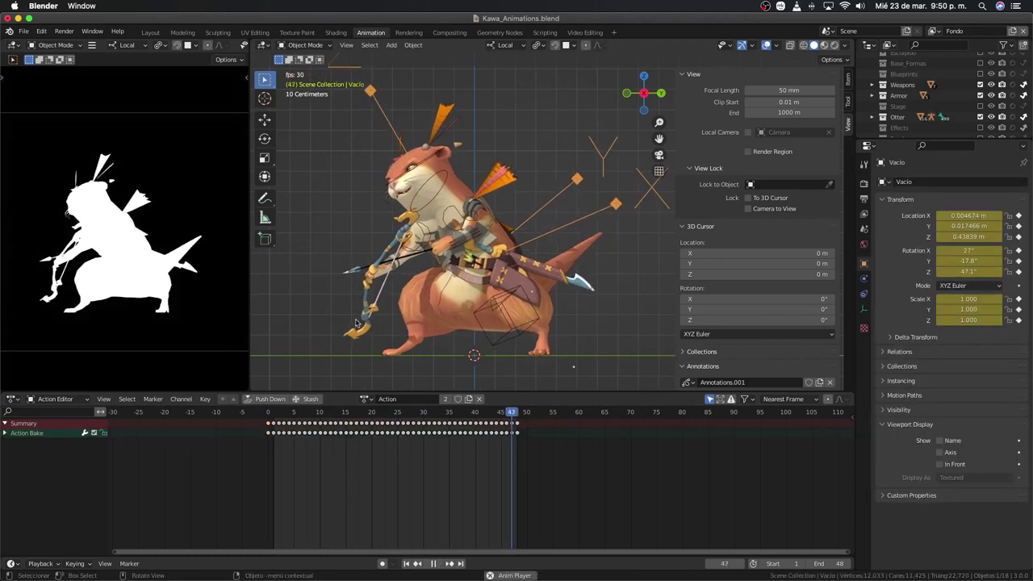
Step: Normalize the empty's curves in the Graph Editor and make them cyclic
{"action": "key", "text": "ctrl+Tab"}
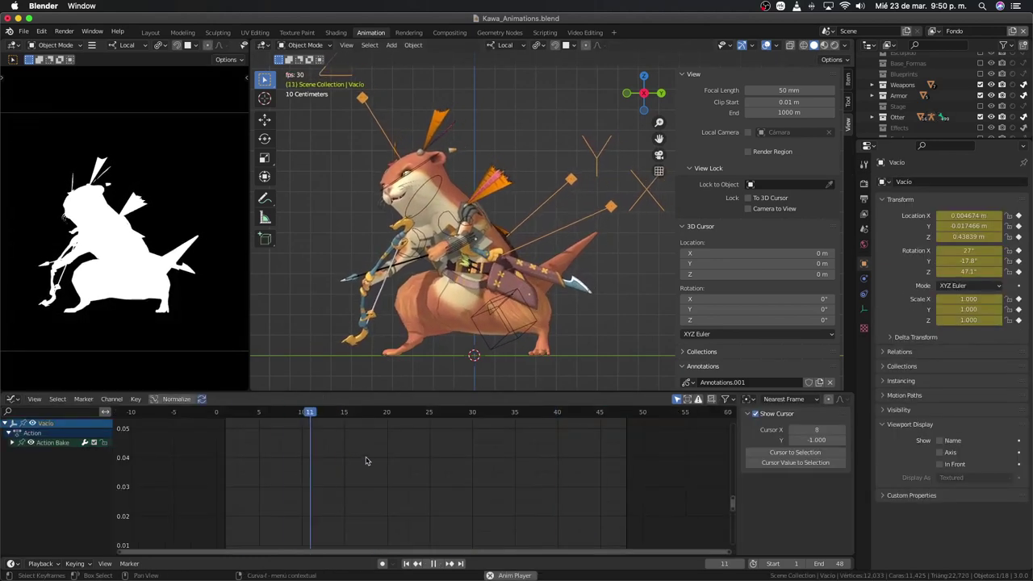
{"action": "key", "text": "Home"}
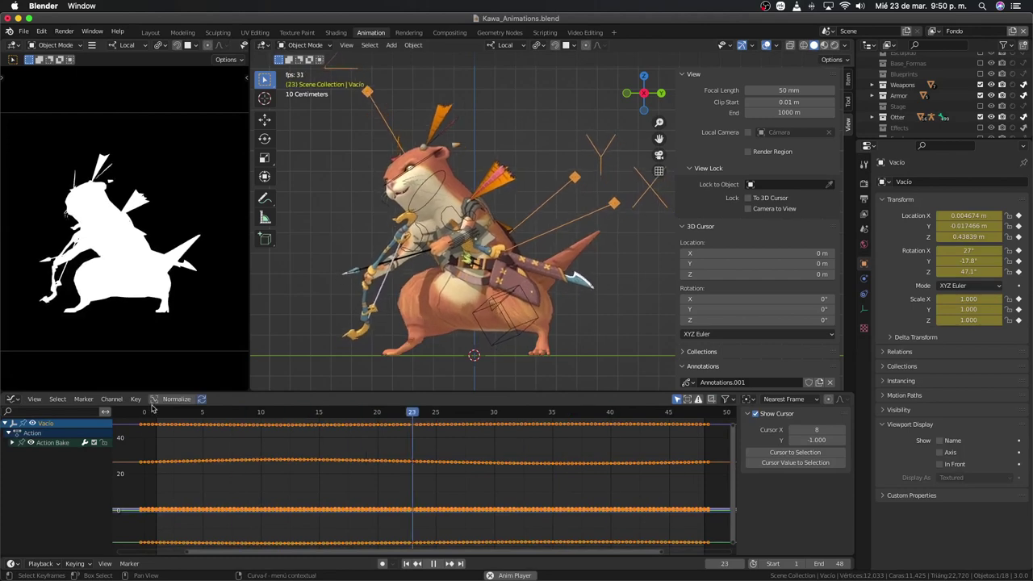
{"action": "left_click", "coordinate": [176, 399]}
{"action": "key", "text": "Home"}
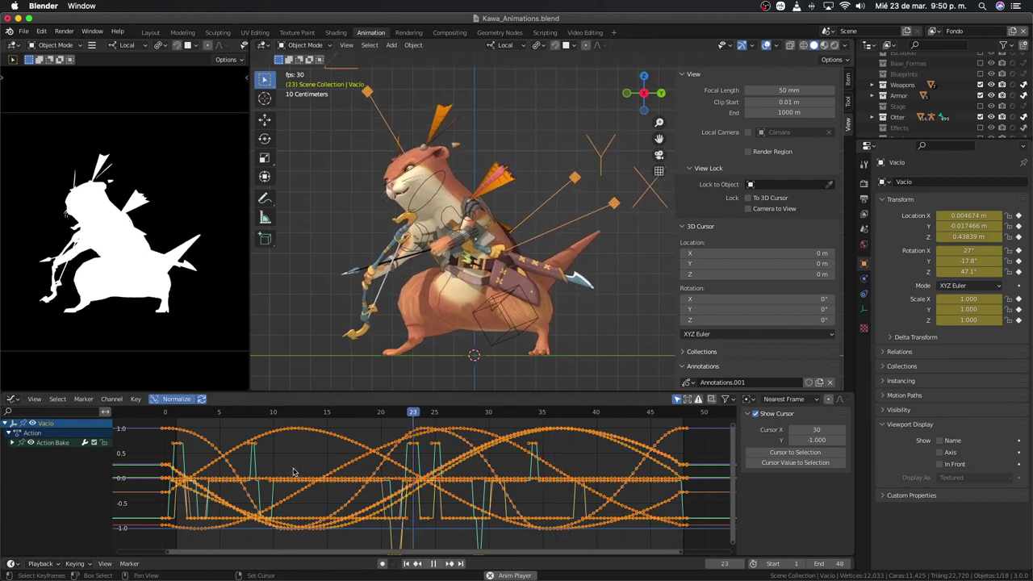
{"action": "key", "text": "shift+e"}
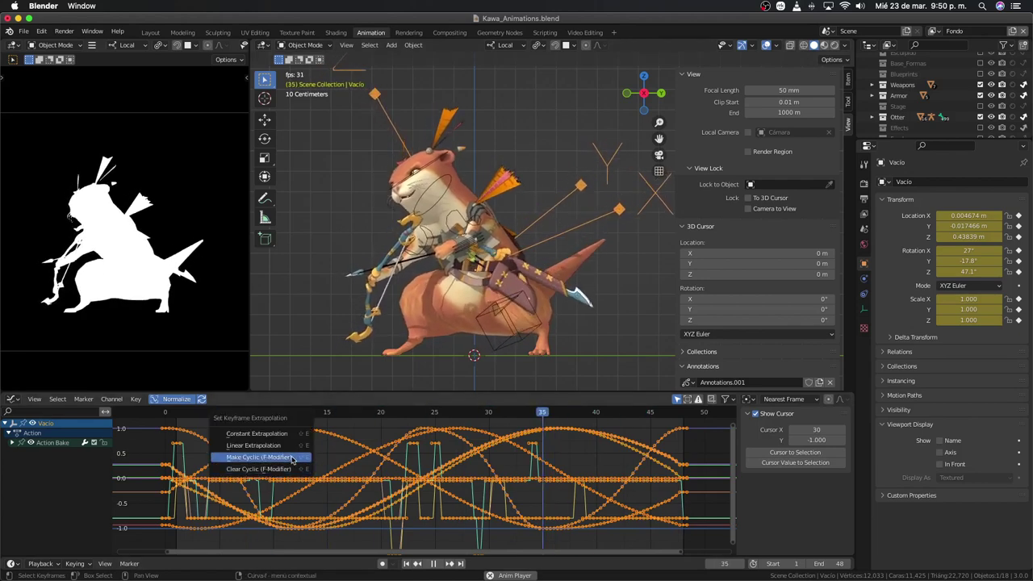
{"action": "left_click", "coordinate": [267, 457]}
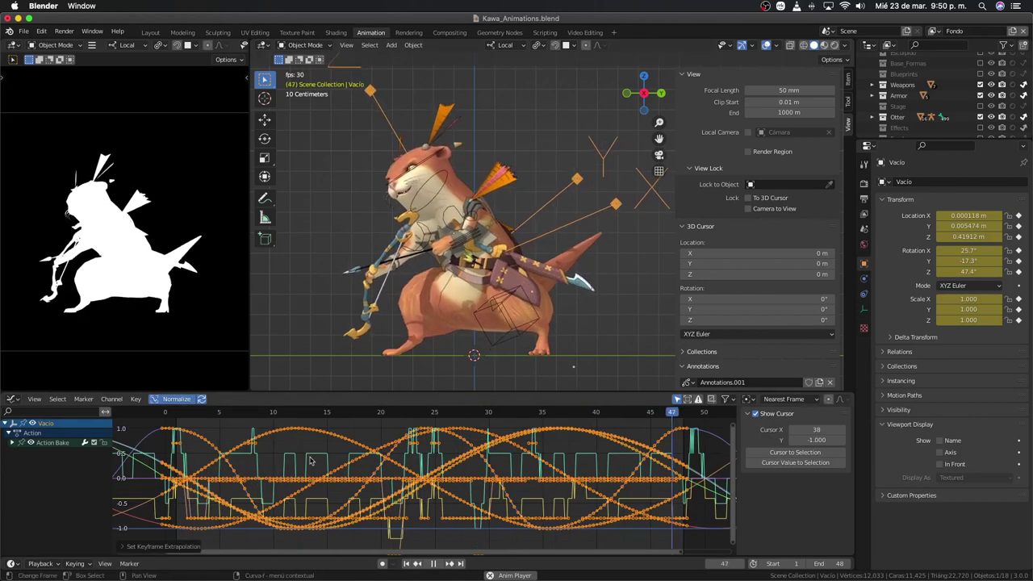
Step: Shift keys along the time axis, by one frame and then two frames later
{"action": "key", "text": "g"}
{"action": "key", "text": "x"}
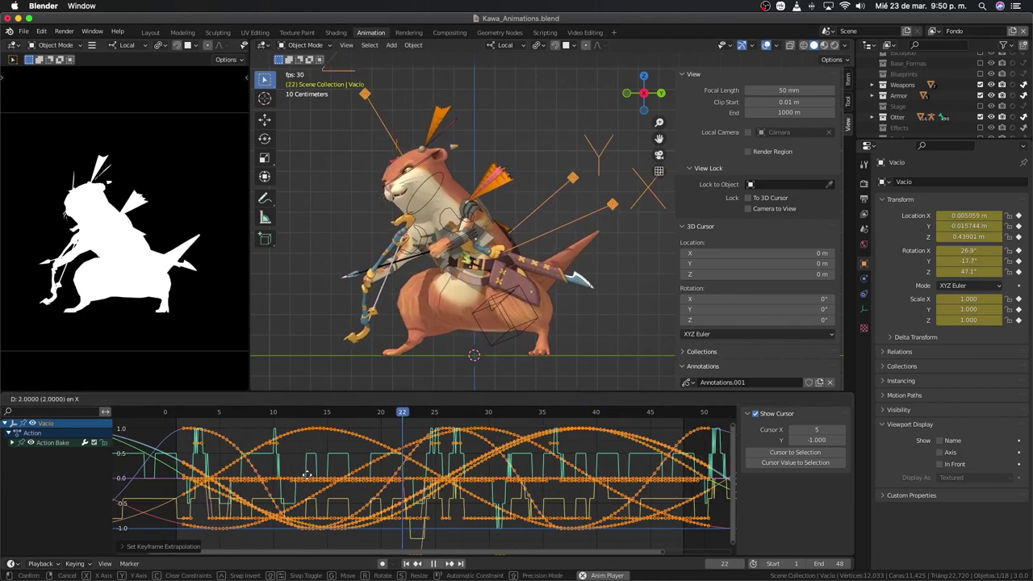
{"action": "left_click", "coordinate": [307, 476]}
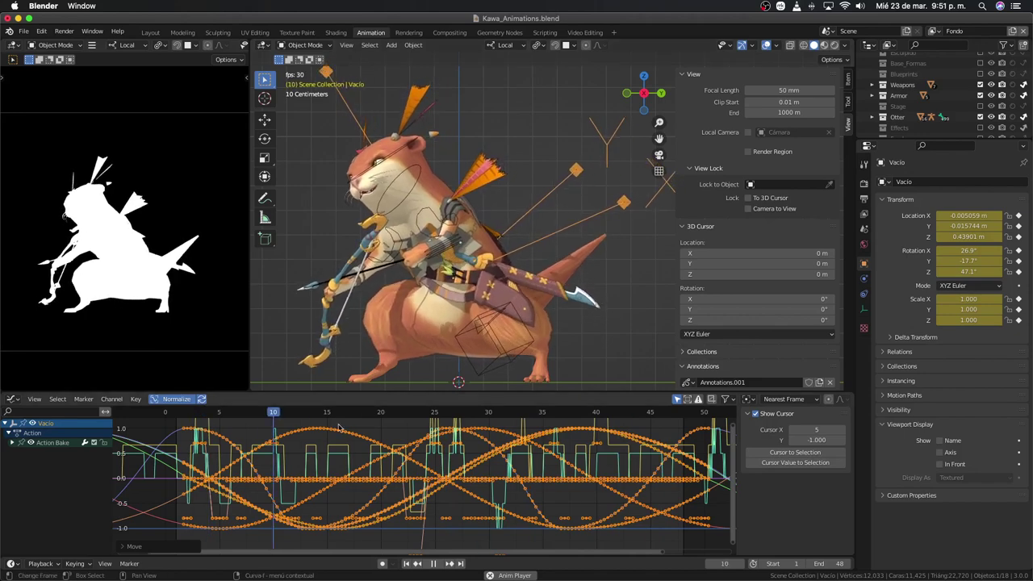
{"action": "key", "text": "g"}
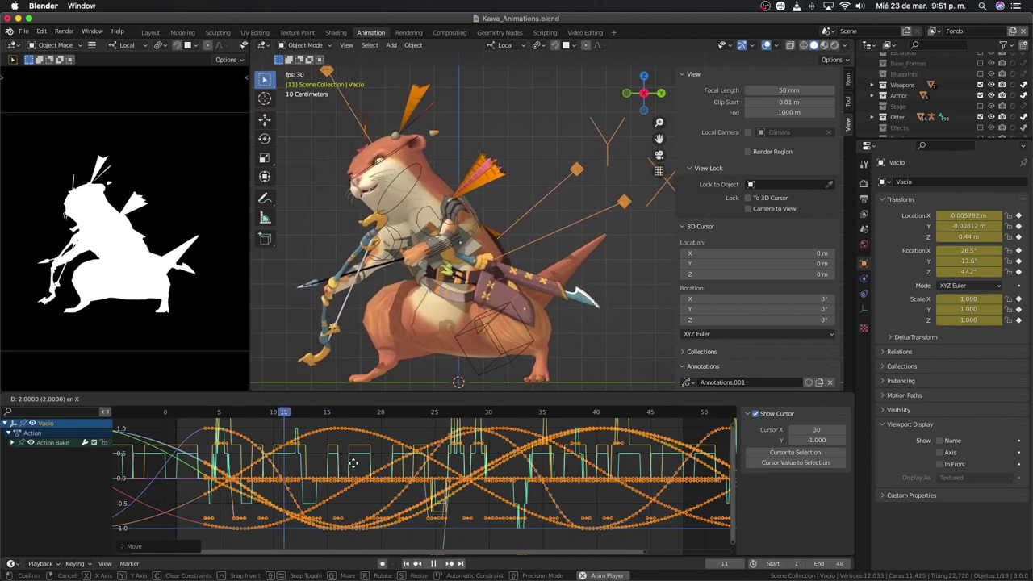
{"action": "left_click", "coordinate": [353, 463]}
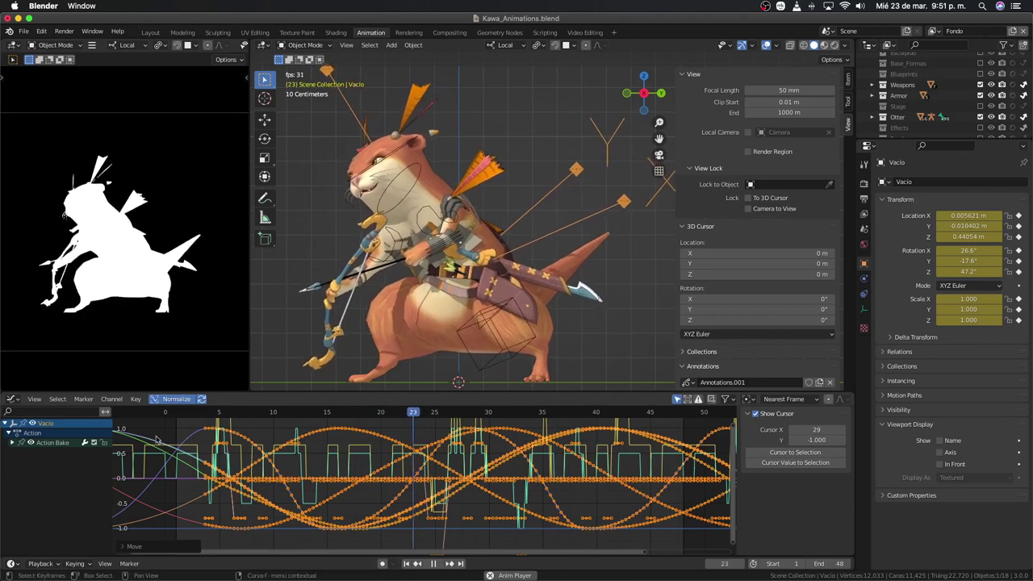
{"action": "left_click", "coordinate": [177, 398]}
Step: Hide the other Action Bake curves so only Z Location shows, framed in view
{"action": "left_click", "coordinate": [296, 457]}
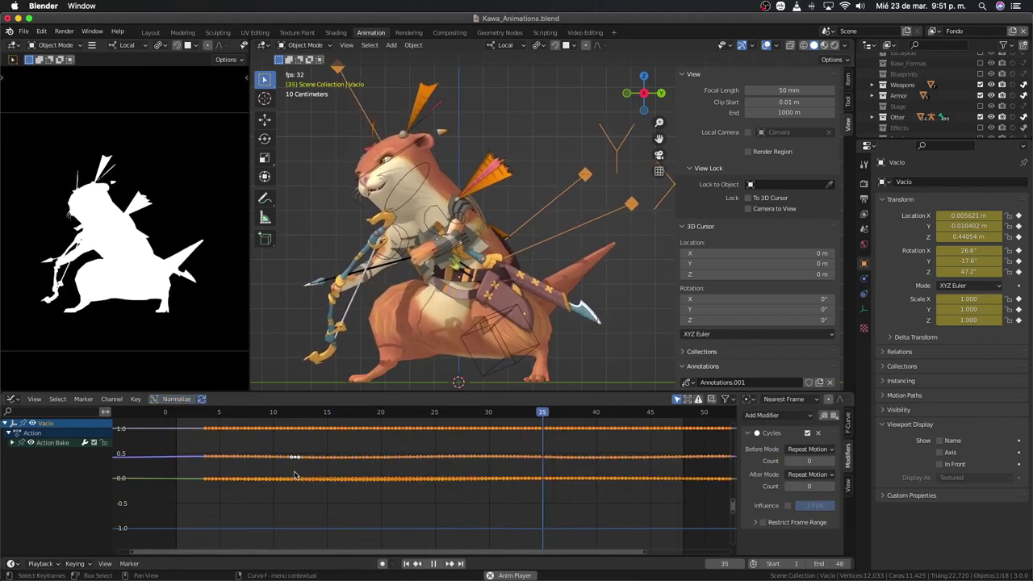
{"action": "left_click", "coordinate": [307, 460]}
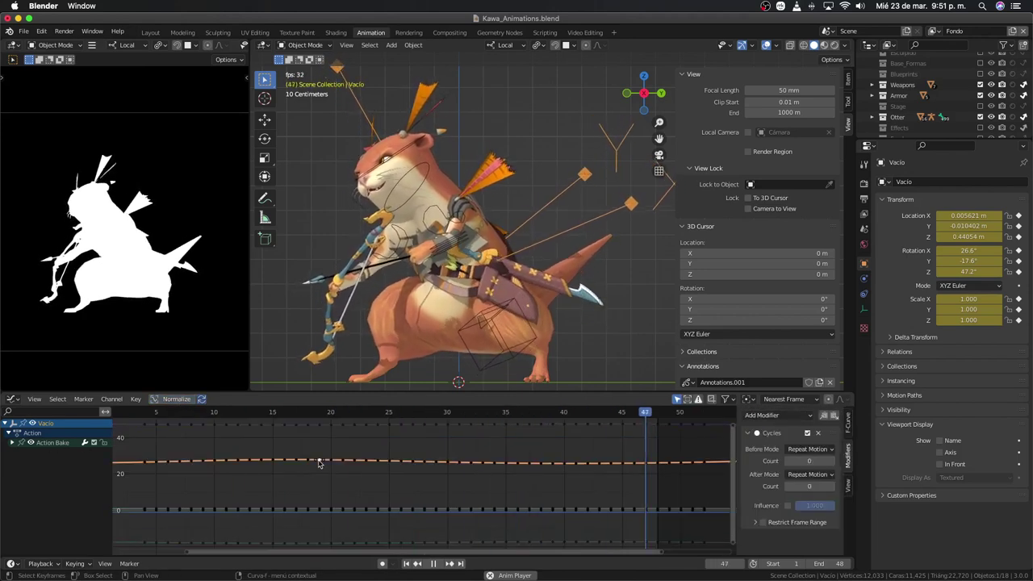
{"action": "left_click", "coordinate": [11, 442]}
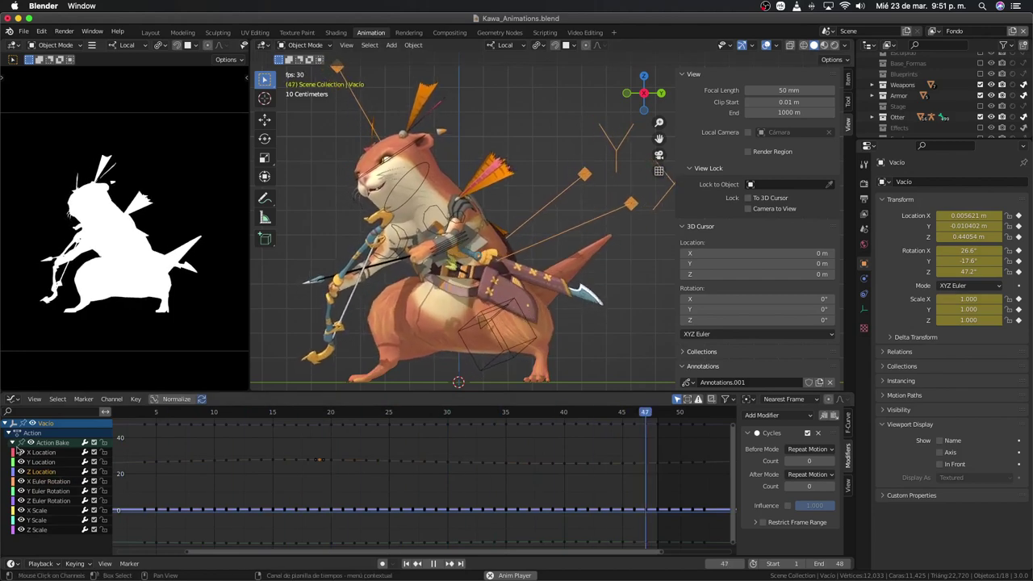
{"action": "left_click", "coordinate": [29, 443]}
{"action": "left_click", "coordinate": [22, 472]}
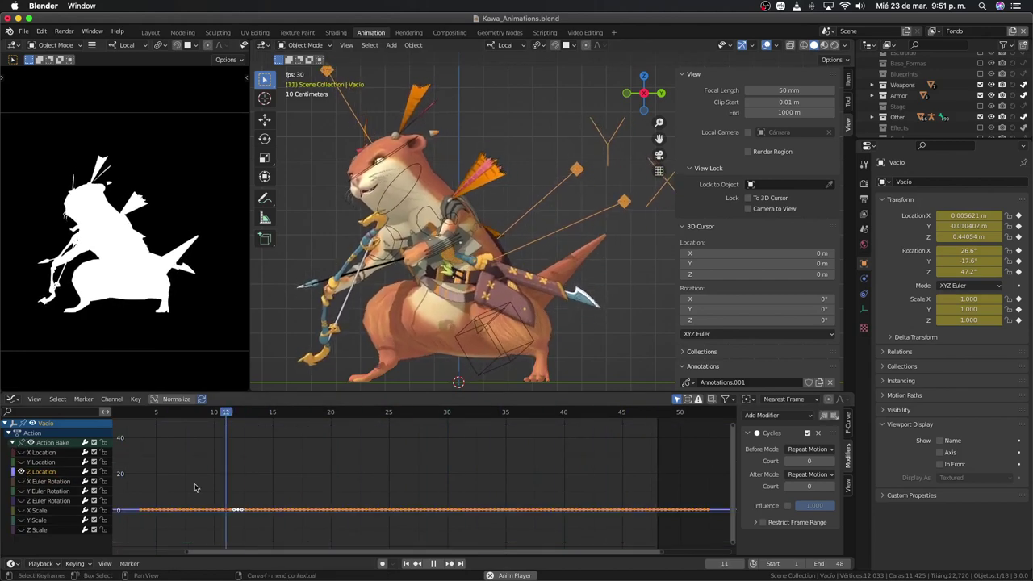
{"action": "key", "text": "Home"}
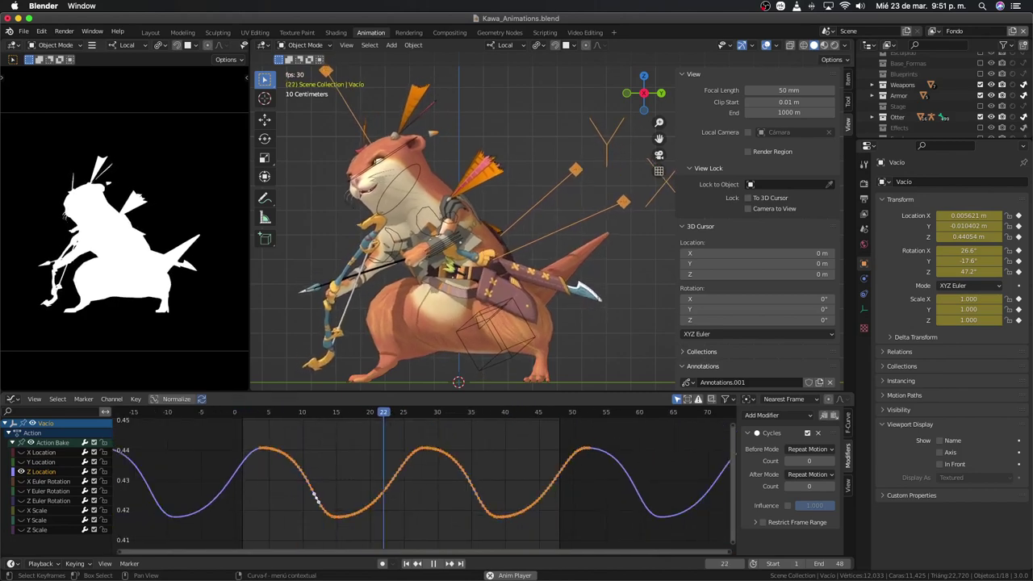
Step: Scale the Z Location curve vertically to flatten its amplitude, then stop playback at frame 21
{"action": "key", "text": "s"}
{"action": "key", "text": "y"}
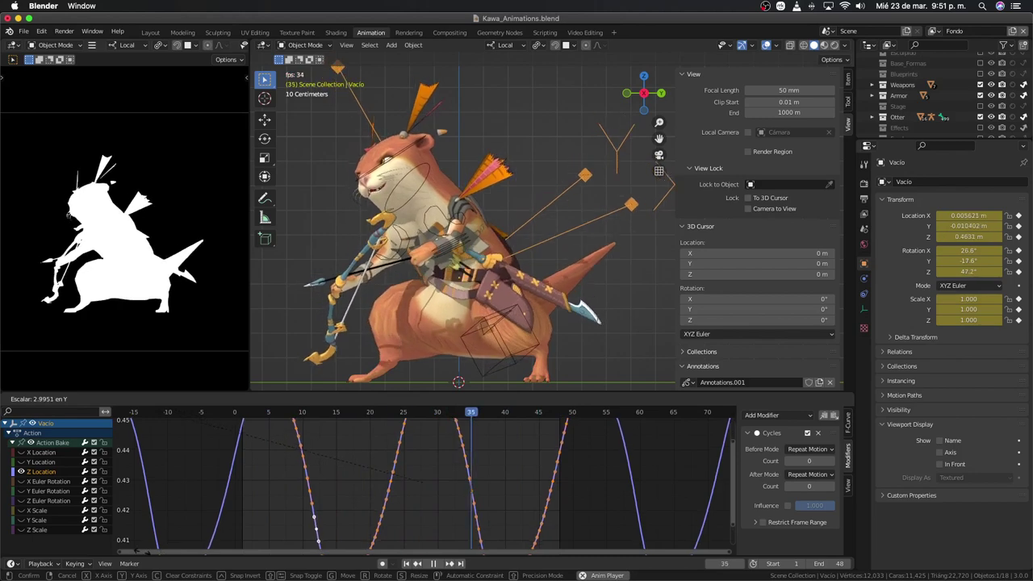
{"action": "left_click", "coordinate": [323, 472]}
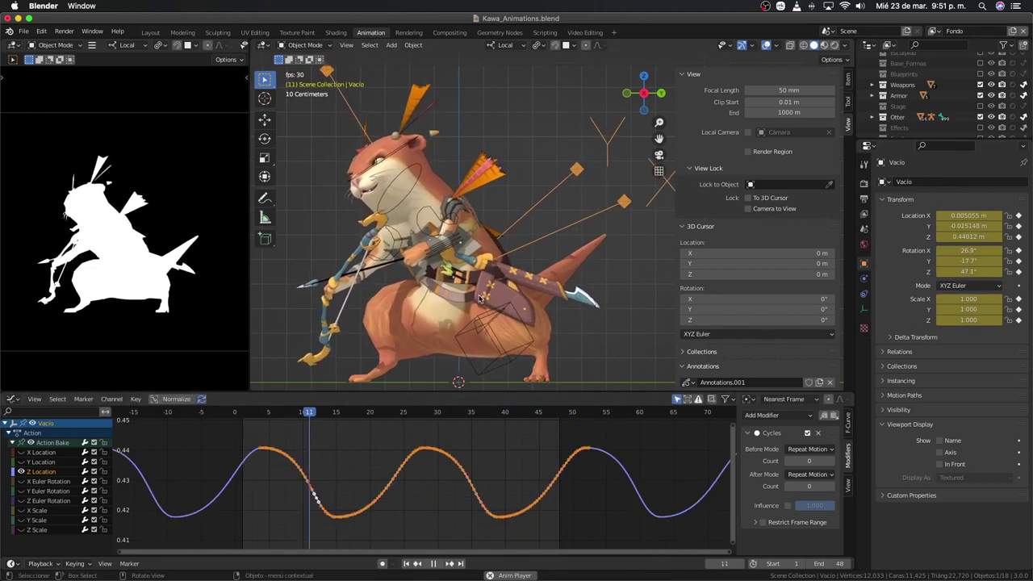
{"action": "key", "text": "space"}
Step: Delete the Copy Transforms constraint from the rig's ctrl-chest bone in pose mode
{"action": "left_click", "coordinate": [862, 296]}
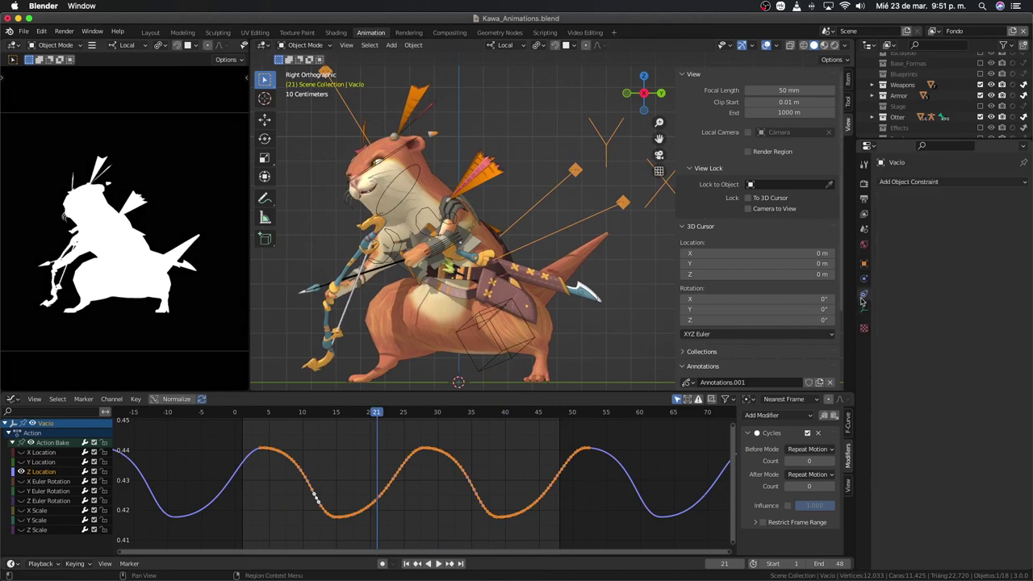
{"action": "left_click", "coordinate": [458, 246]}
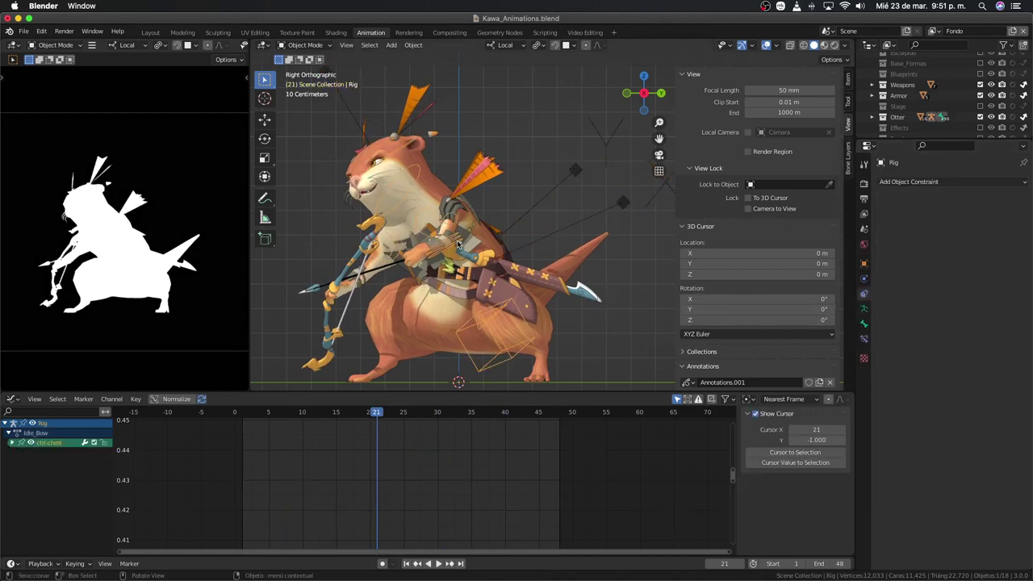
{"action": "key", "text": "ctrl+Tab"}
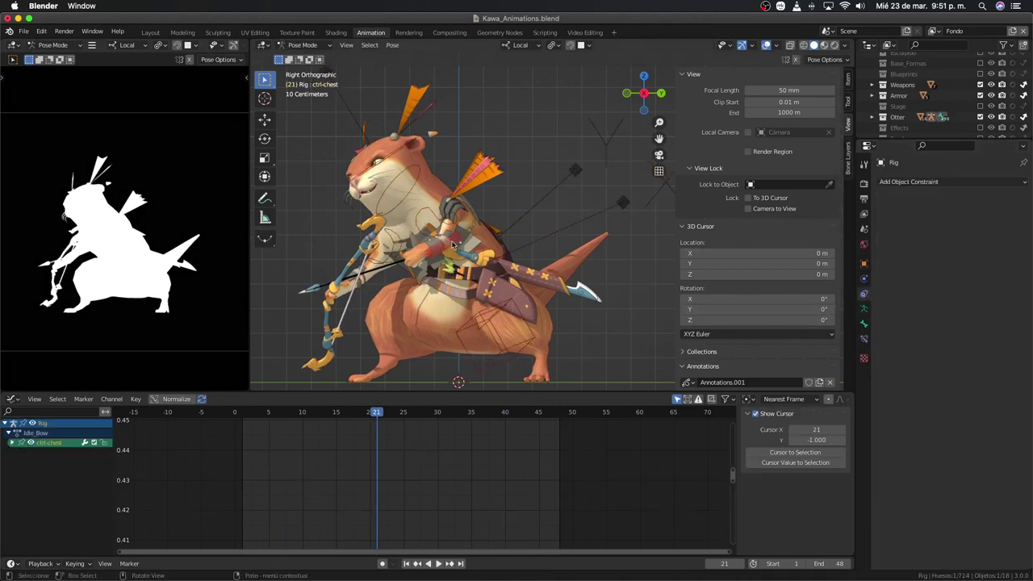
{"action": "left_click", "coordinate": [864, 339]}
{"action": "left_click", "coordinate": [1008, 200]}
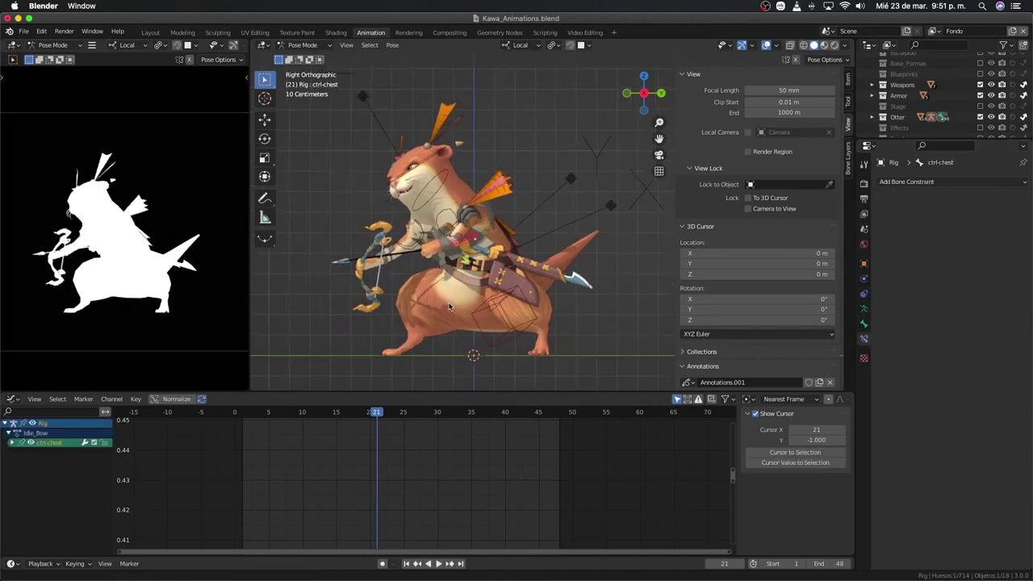
{"action": "scroll", "coordinate": [496, 300], "scroll_direction": "up", "scroll_amount": 2}
{"action": "scroll", "coordinate": [496, 300], "scroll_direction": "up", "scroll_amount": 2}
{"action": "scroll", "coordinate": [497, 300], "scroll_direction": "down", "scroll_amount": 2}
{"action": "scroll", "coordinate": [524, 286], "scroll_direction": "down", "scroll_amount": 1}
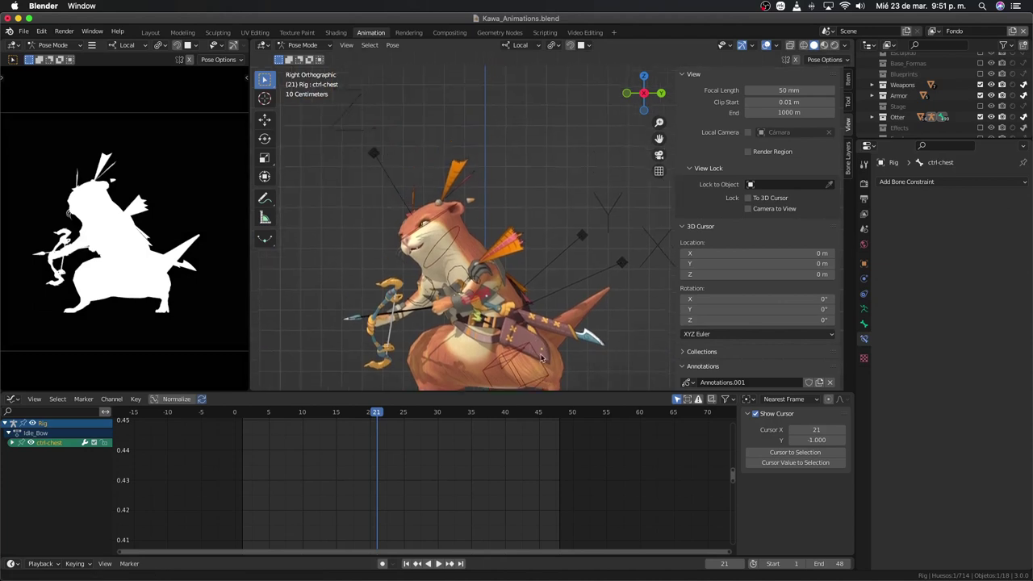
{"action": "scroll", "coordinate": [549, 274], "scroll_direction": "down", "scroll_amount": 1}
{"action": "scroll", "coordinate": [572, 265], "scroll_direction": "down", "scroll_amount": 1}
Step: Return to Object Mode and select the Vacío empty to duplicate it as Vacío.001
{"action": "key", "text": "ctrl+Tab"}
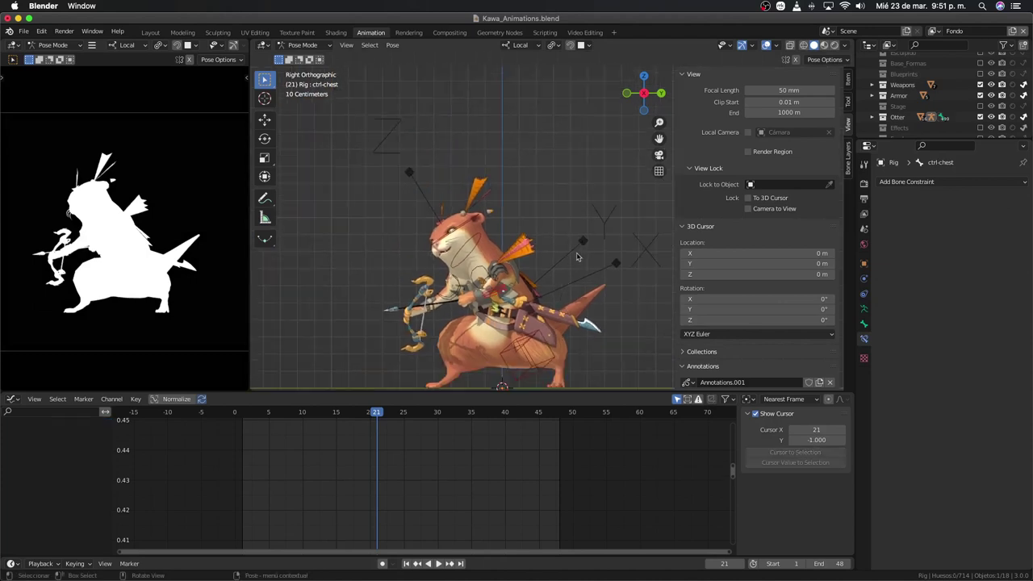
{"action": "left_click", "coordinate": [584, 221]}
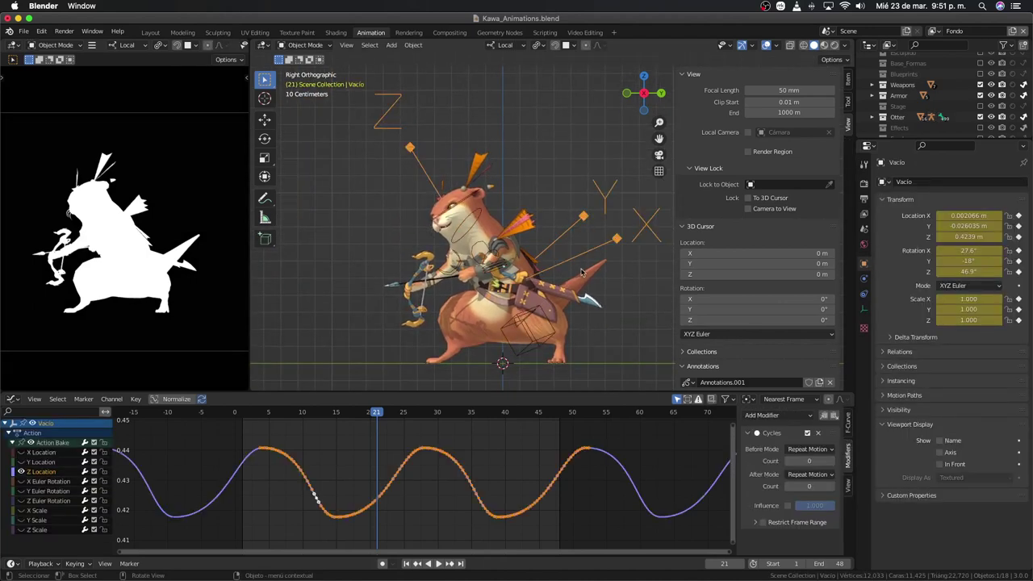
{"action": "scroll", "coordinate": [581, 273], "scroll_direction": "down", "scroll_amount": 1}
{"action": "scroll", "coordinate": [577, 270], "scroll_direction": "down", "scroll_amount": 1}
{"action": "scroll", "coordinate": [589, 220], "scroll_direction": "down", "scroll_amount": 1}
{"action": "key", "text": "shift+d"}
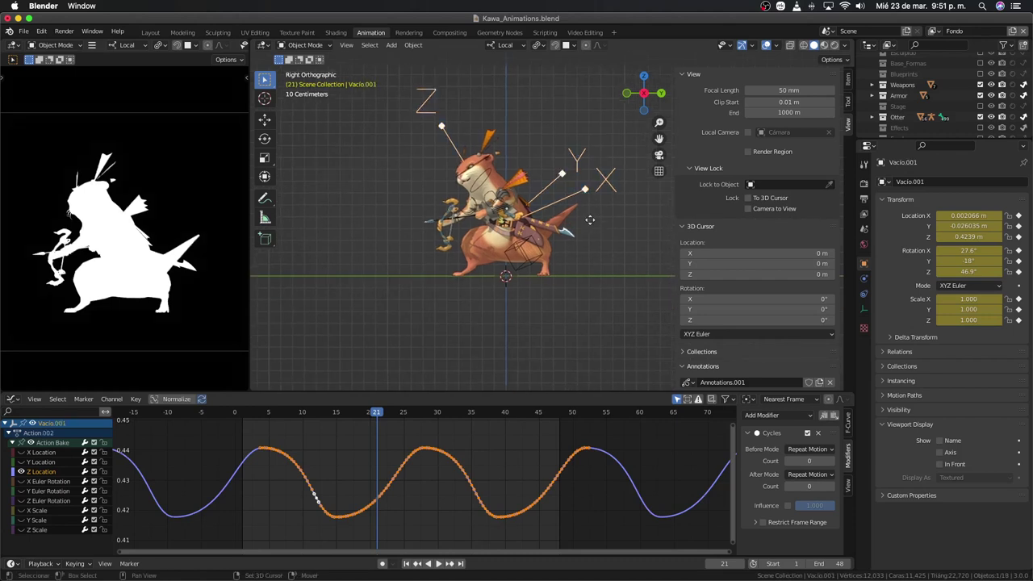
{"action": "key", "text": "y"}
{"action": "key", "text": "y"}
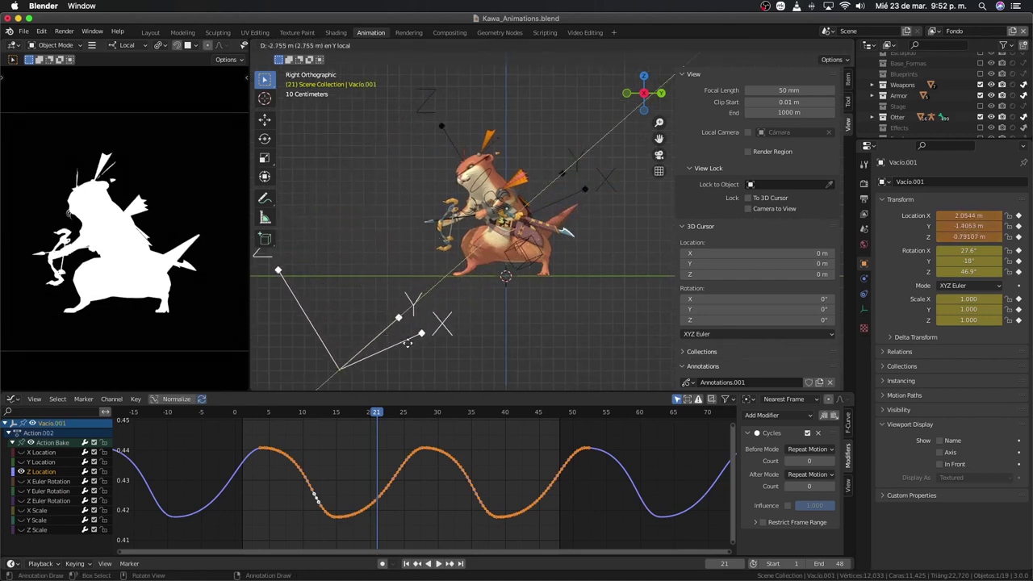
{"action": "left_click", "coordinate": [412, 347]}
{"action": "mouse_move", "coordinate": [452, 314]}
{"action": "middle_mouse_down", "text": "shift"}
{"action": "mouse_move", "coordinate": [528, 287]}
{"action": "mouse_move", "coordinate": [505, 277]}
{"action": "mouse_move", "coordinate": [481, 347]}
{"action": "mouse_move", "coordinate": [441, 362]}
{"action": "middle_mouse_up", "text": "shift"}
{"action": "key", "text": "ctrl+Tab"}
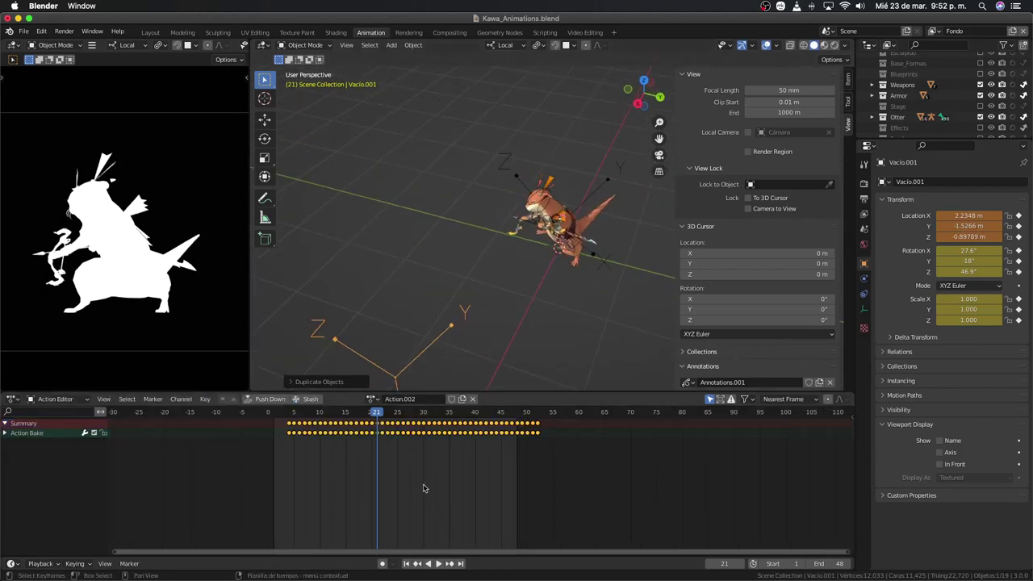
{"action": "right_click", "coordinate": [423, 488]}
{"action": "left_click", "coordinate": [396, 501]}
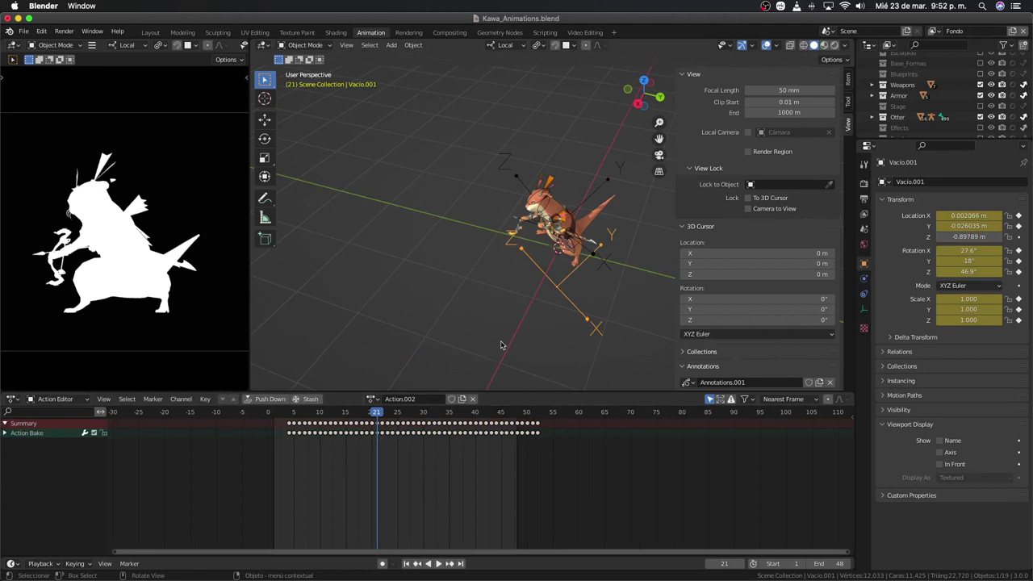
{"action": "key", "text": "ctrl+z"}
{"action": "key", "text": "g"}
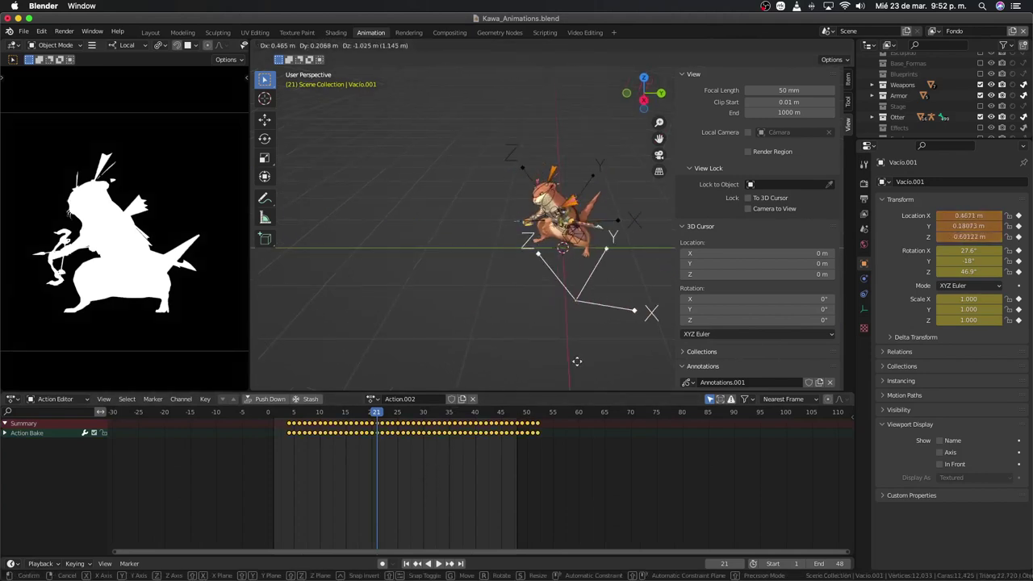
{"action": "key", "text": "y"}
{"action": "key", "text": "y"}
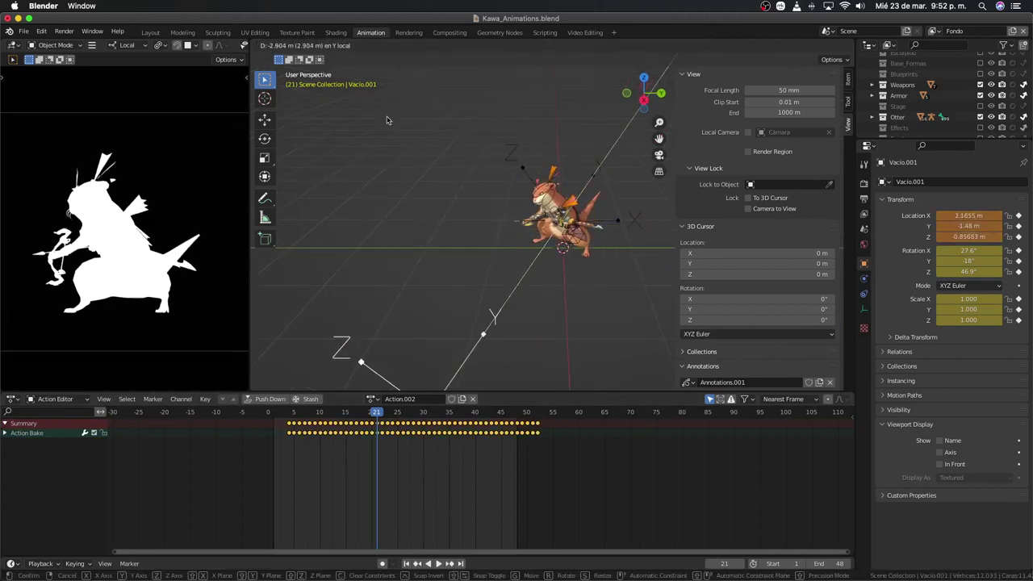
{"action": "left_click", "coordinate": [489, 234]}
{"action": "mouse_move", "coordinate": [489, 229]}
{"action": "middle_mouse_down", "text": "shift"}
{"action": "mouse_move", "coordinate": [552, 195]}
{"action": "mouse_move", "coordinate": [460, 228]}
{"action": "middle_mouse_up", "text": "shift"}
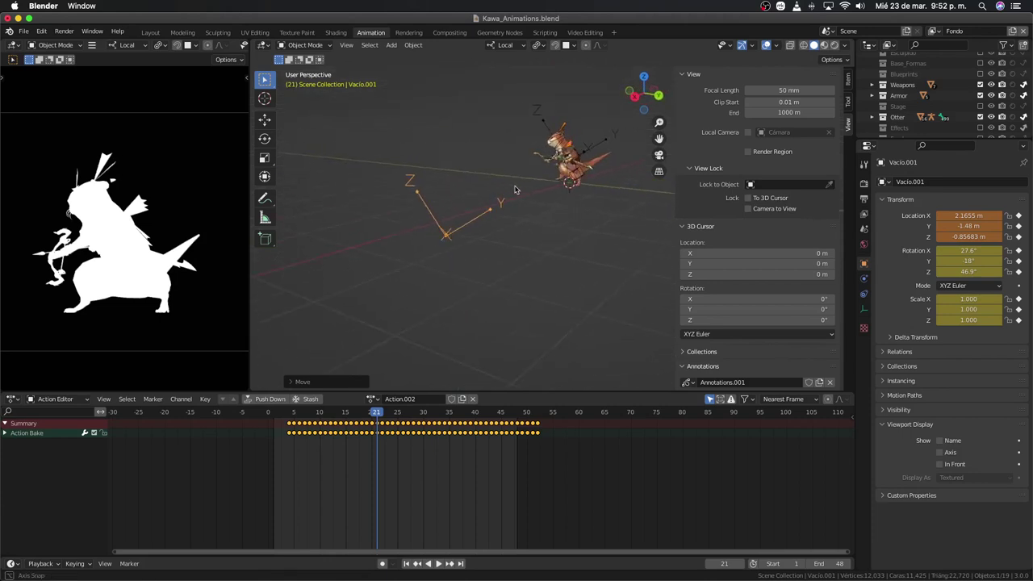
{"action": "key", "text": "x"}
{"action": "left_click", "coordinate": [460, 463]}
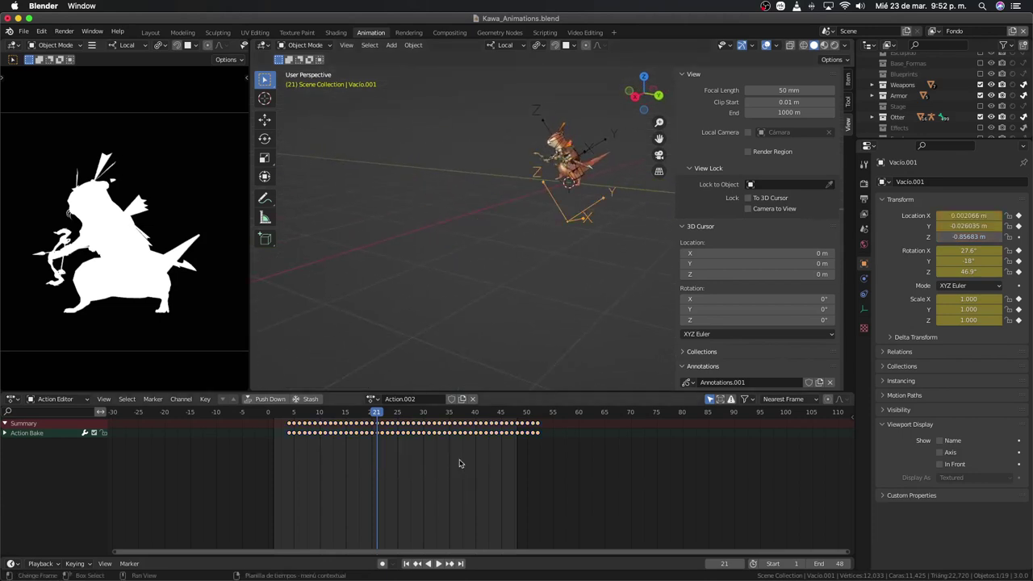
{"action": "middle_click_drag", "start_coordinate": [510, 375], "coordinate": [546, 267]}
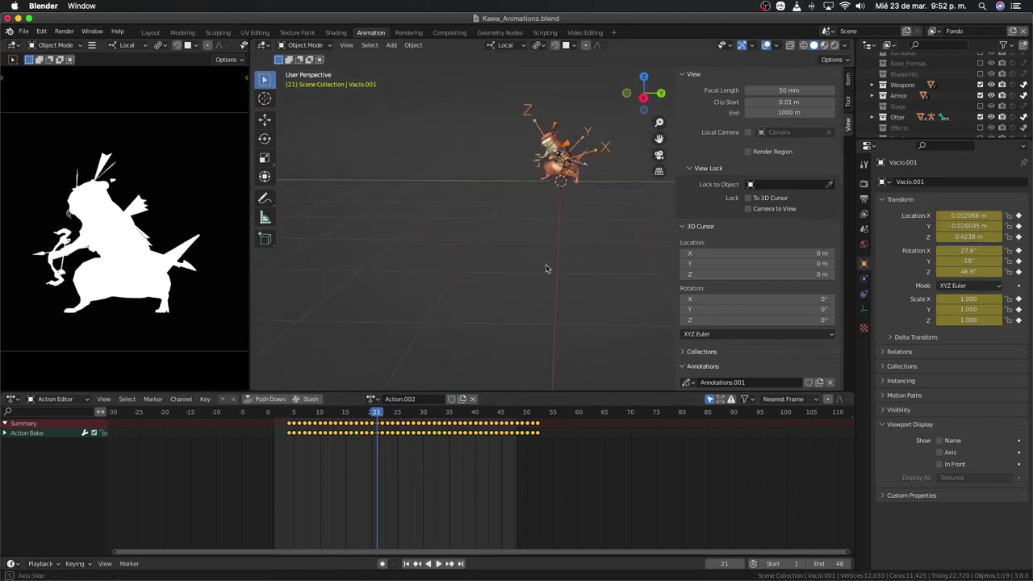
{"action": "key", "text": "g"}
{"action": "key", "text": "y"}
{"action": "left_click", "coordinate": [485, 232]}
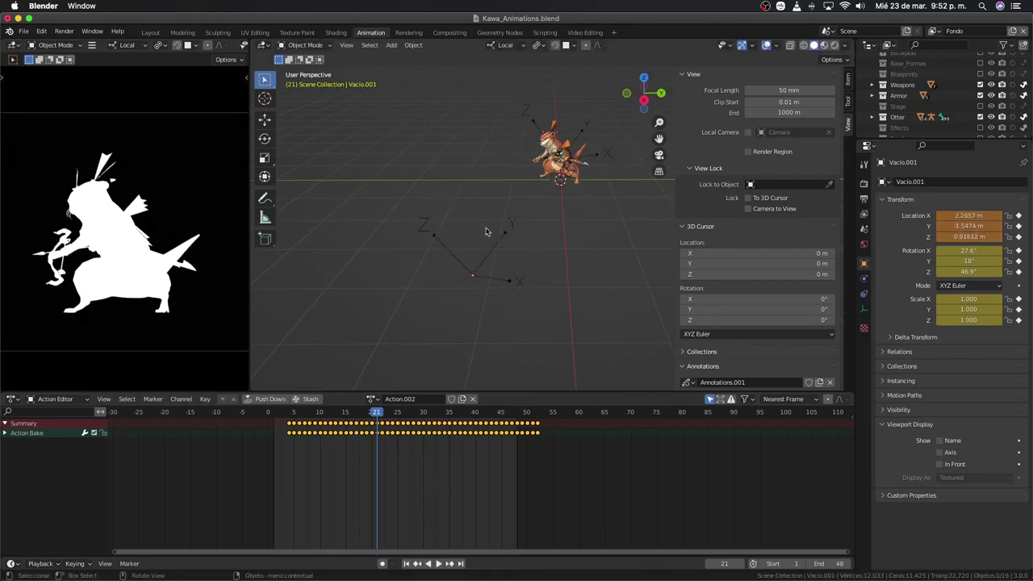
{"action": "key", "text": "x"}
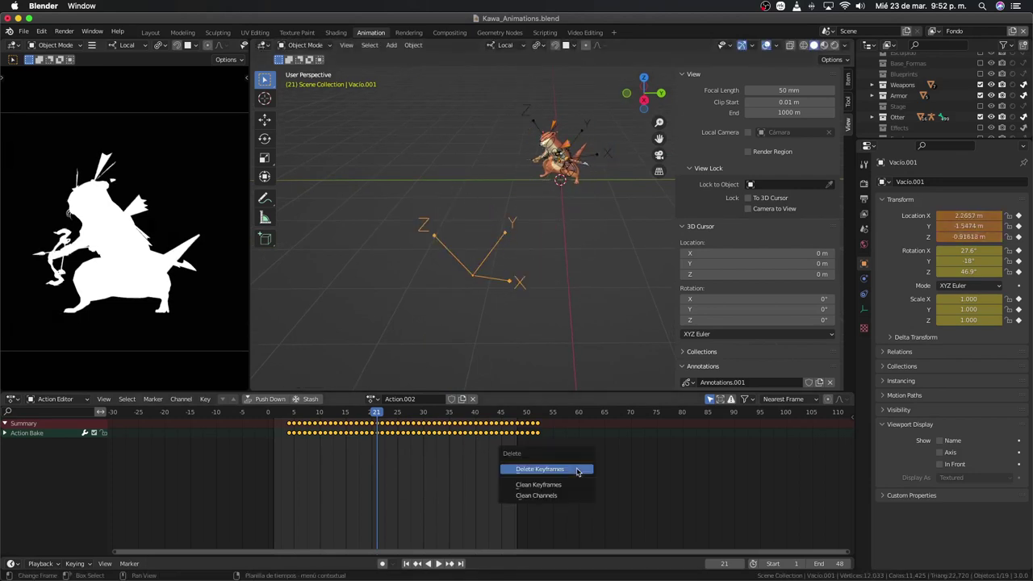
{"action": "left_click", "coordinate": [577, 472]}
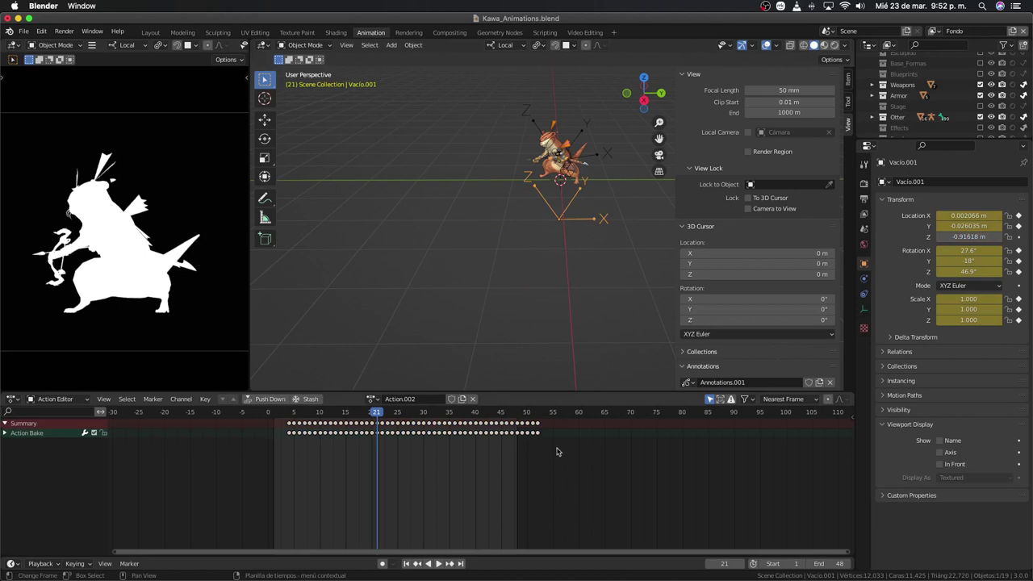
{"action": "key", "text": "ctrl+z"}
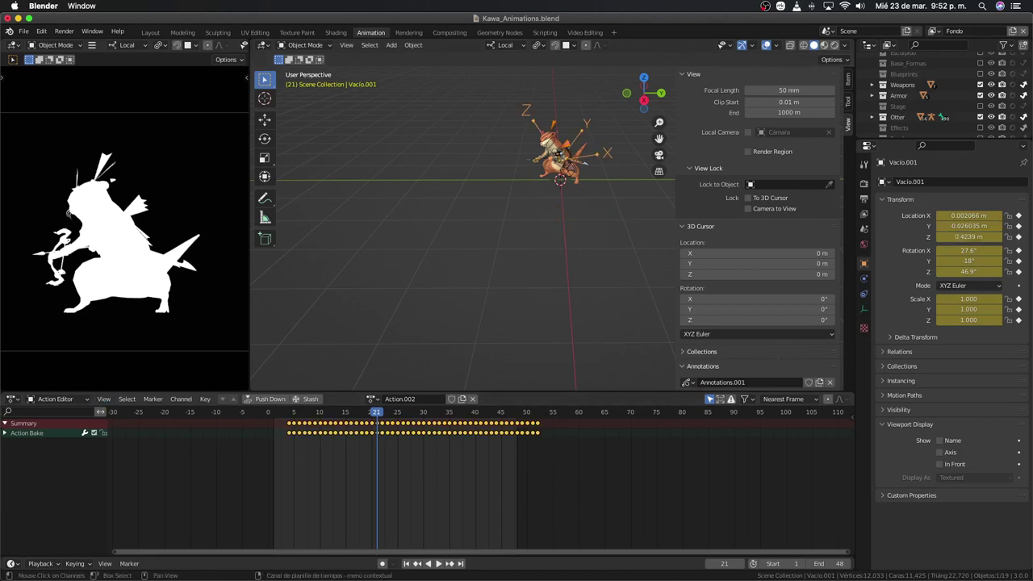
{"action": "key", "text": "ctrl+Tab"}
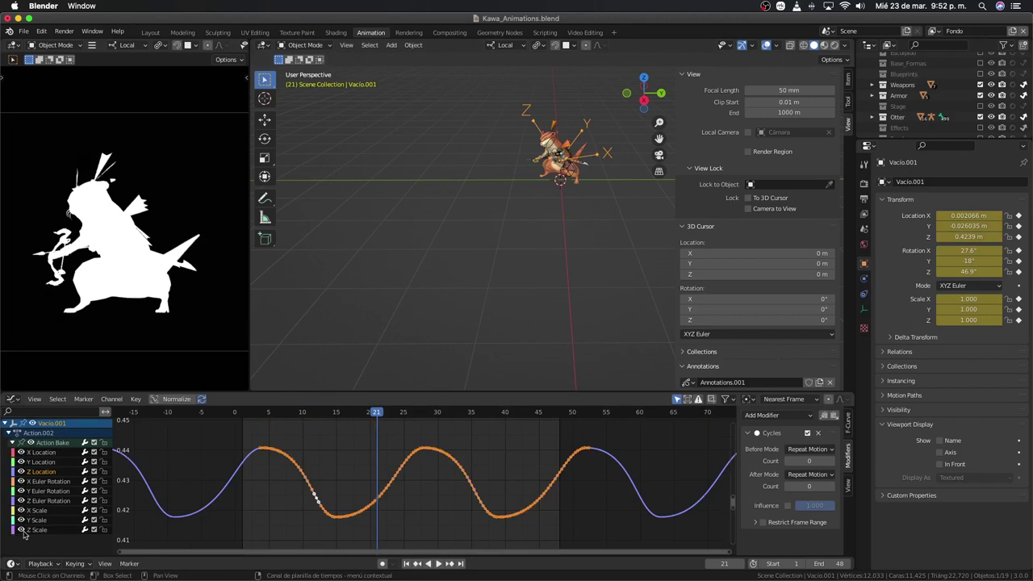
{"action": "key", "text": "ctrl+Tab"}
{"action": "right_click", "coordinate": [517, 472]}
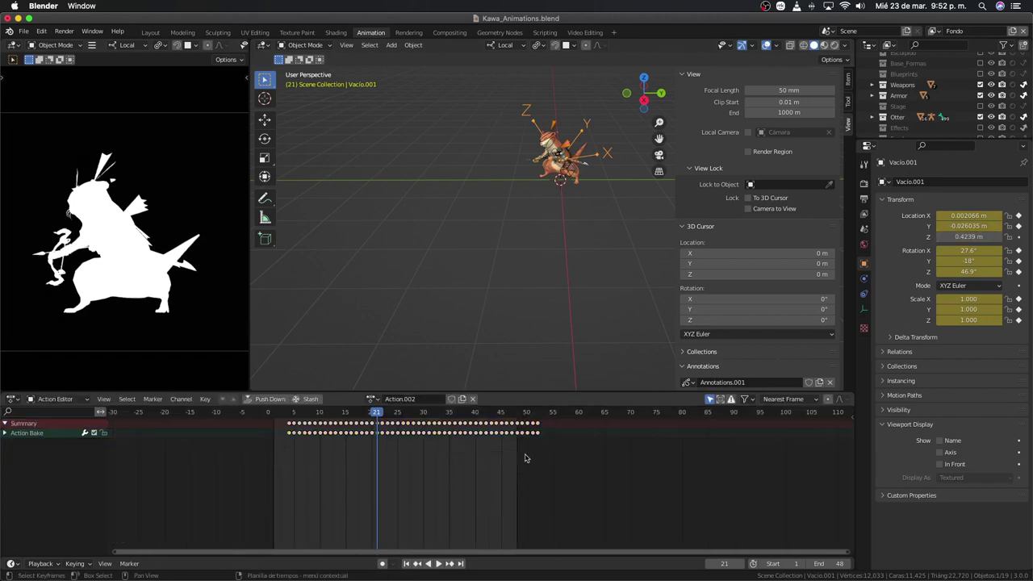
{"action": "left_click_drag", "start_coordinate": [541, 455], "coordinate": [277, 426]}
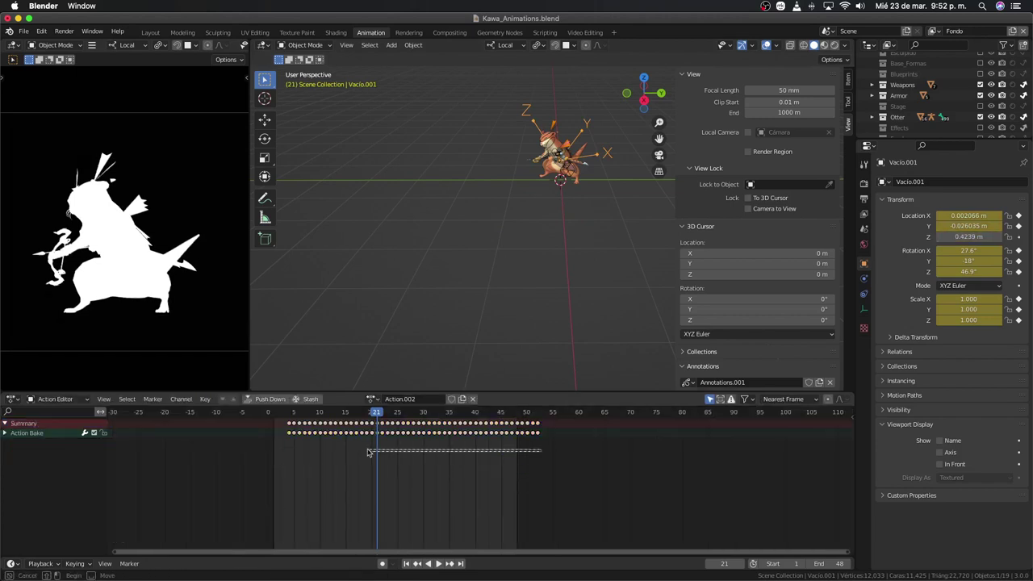
{"action": "key", "text": "x"}
{"action": "left_click", "coordinate": [293, 440]}
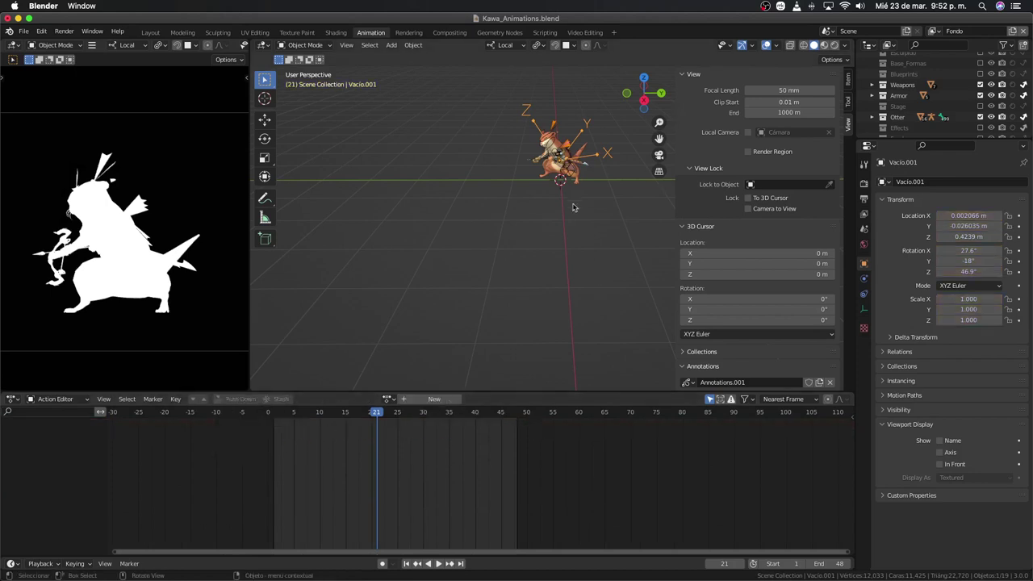
{"action": "key", "text": "g"}
{"action": "left_click", "coordinate": [512, 277]}
{"action": "mouse_move", "coordinate": [517, 274]}
{"action": "middle_mouse_down"}
{"action": "mouse_move", "coordinate": [541, 235]}
{"action": "mouse_move", "coordinate": [528, 256]}
{"action": "middle_mouse_up"}
{"action": "key", "text": "KP_3"}
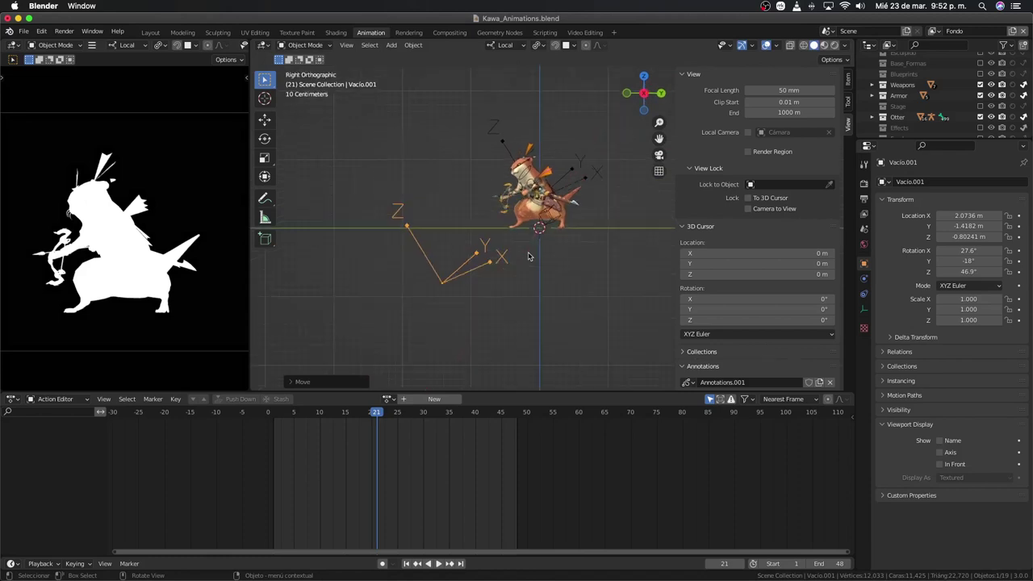
{"action": "scroll", "coordinate": [524, 282], "scroll_direction": "up", "scroll_amount": 2}
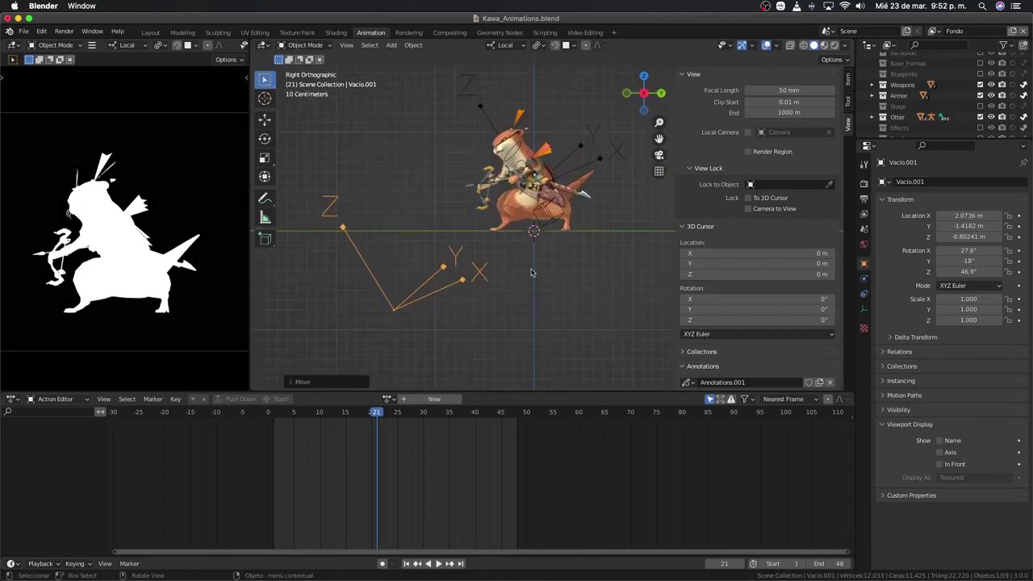
{"action": "scroll", "coordinate": [516, 275], "scroll_direction": "up", "scroll_amount": 2}
{"action": "scroll", "coordinate": [428, 318], "scroll_direction": "up", "scroll_amount": 1}
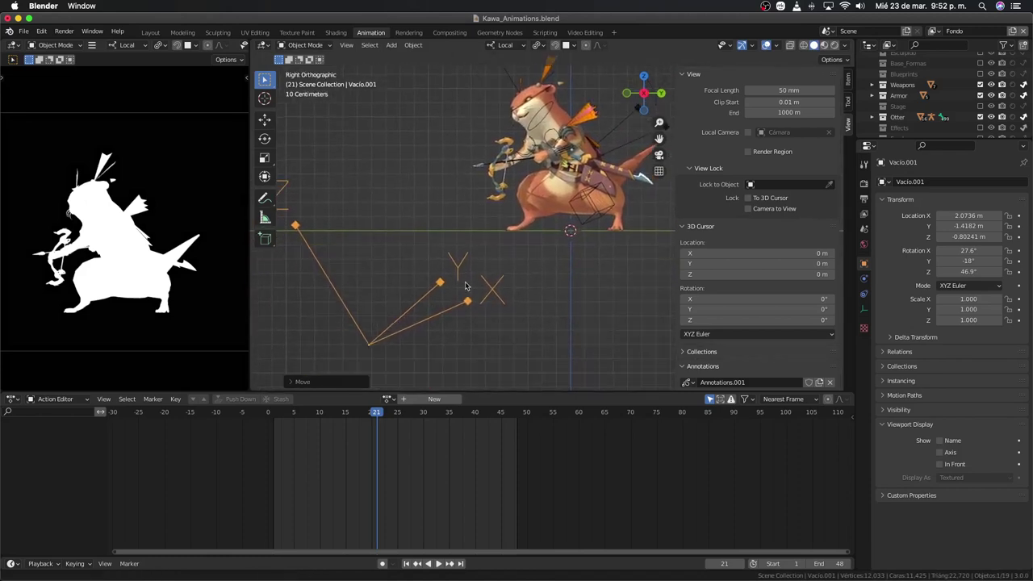
{"action": "scroll", "coordinate": [431, 330], "scroll_direction": "down", "scroll_amount": 2}
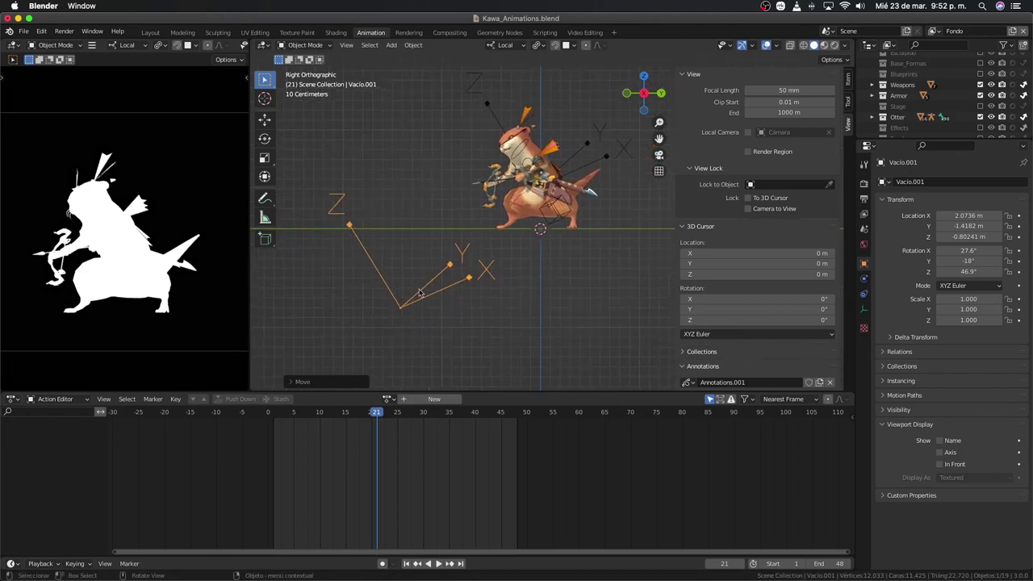
Step: Add a Child Of constraint to Vacio.001 with the empty Vacio as its target
{"action": "middle_click_drag", "start_coordinate": [421, 252], "coordinate": [402, 258], "text": "shift"}
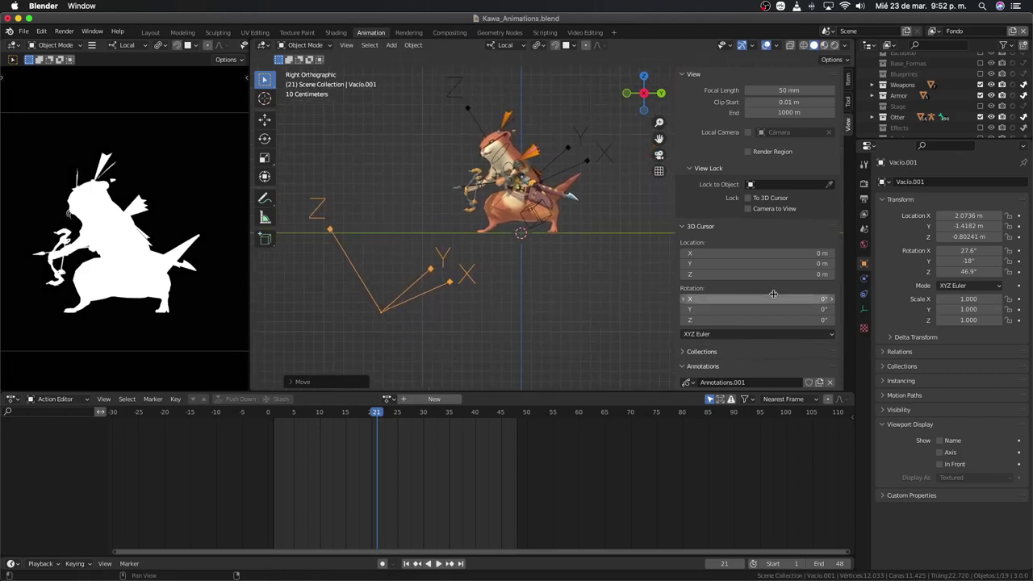
{"action": "left_click", "coordinate": [864, 295]}
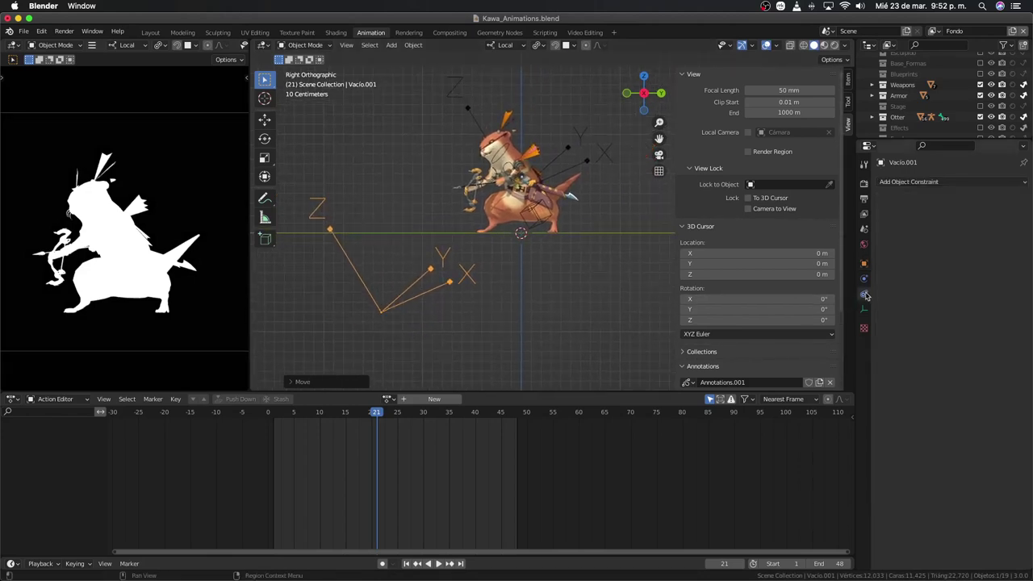
{"action": "left_click", "coordinate": [949, 187]}
{"action": "left_click", "coordinate": [986, 235]}
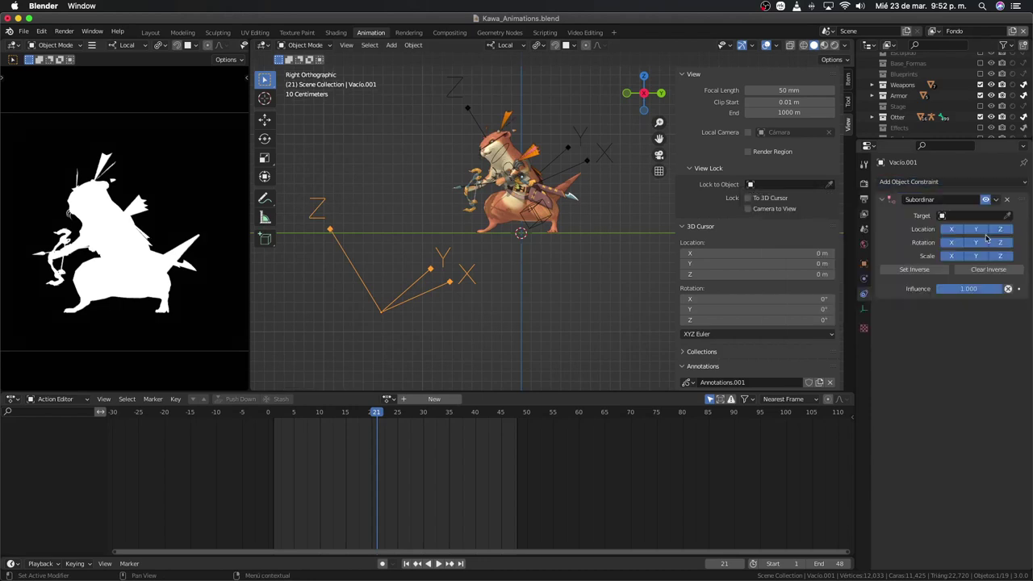
{"action": "left_click", "coordinate": [1007, 215]}
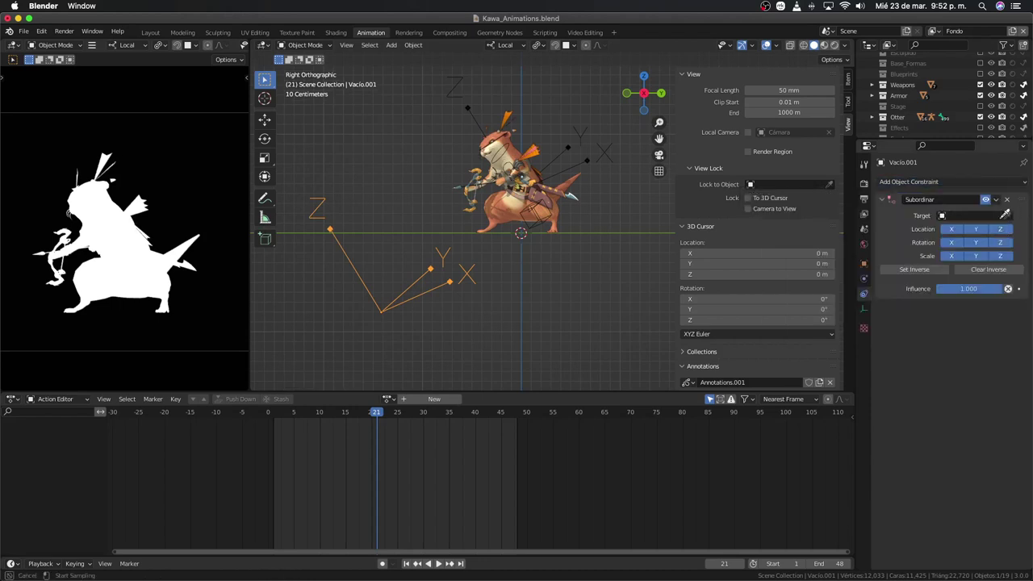
{"action": "left_click", "coordinate": [571, 143]}
Step: Play the animation to check the follow, then select Vacio and begin rotating it
{"action": "key", "text": "space"}
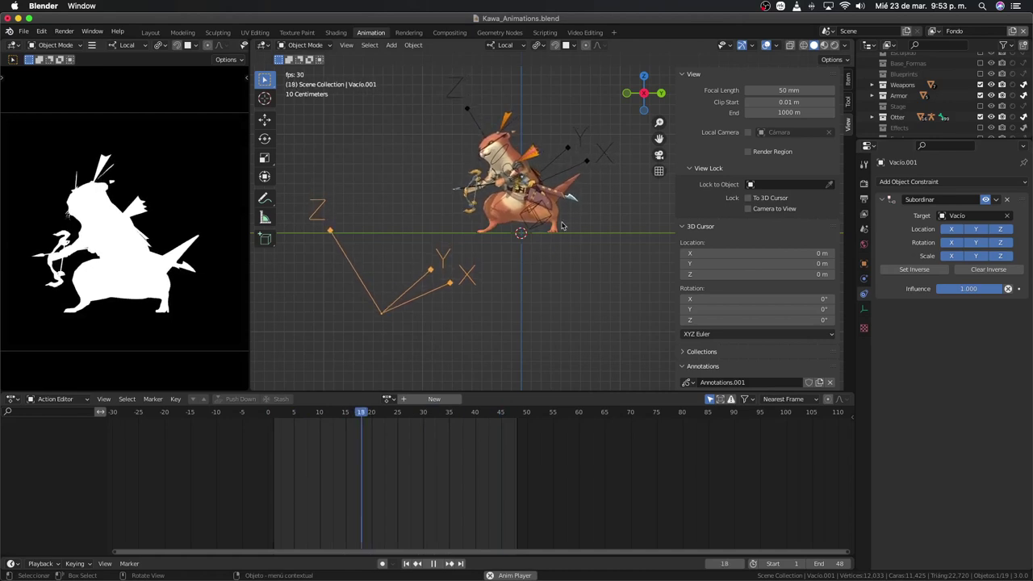
{"action": "key", "text": "space"}
{"action": "left_click", "coordinate": [571, 152]}
{"action": "key", "text": "r"}
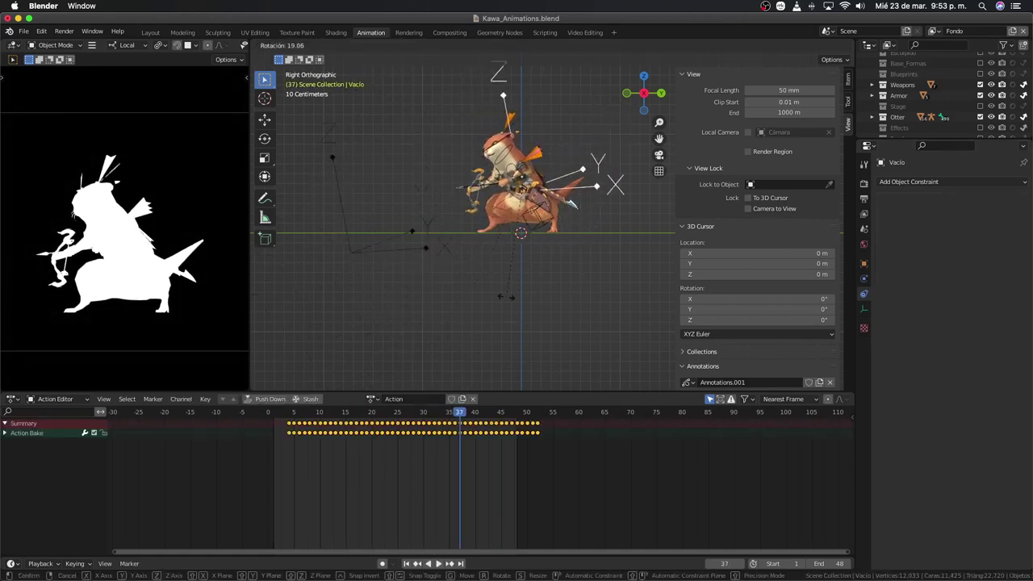
Step: Try test moves and rotations on the empty Vacio, cancelling the unwanted ones
{"action": "left_click", "coordinate": [484, 296]}
{"action": "key", "text": "g"}
{"action": "key", "text": "Escape"}
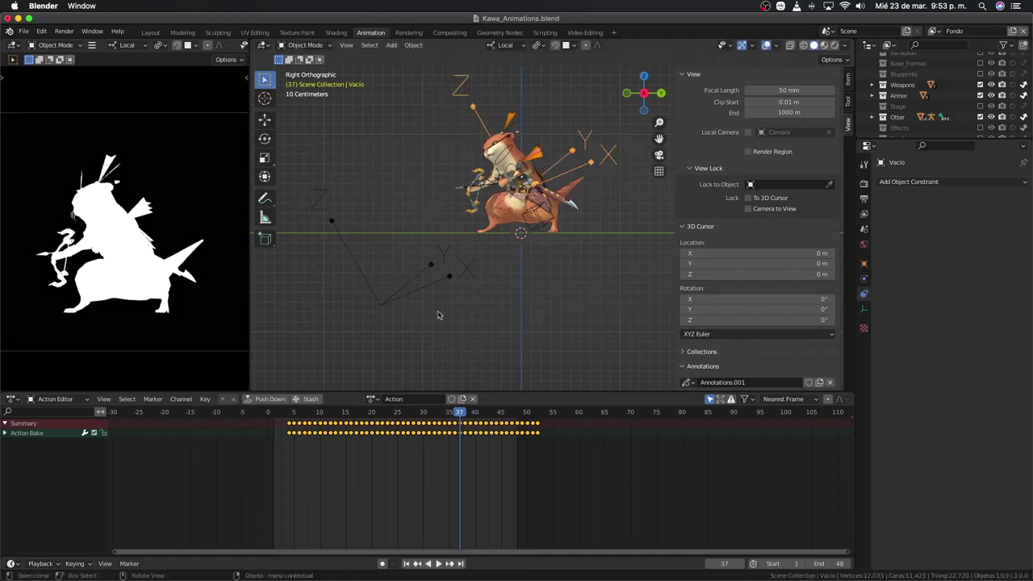
{"action": "key", "text": "r"}
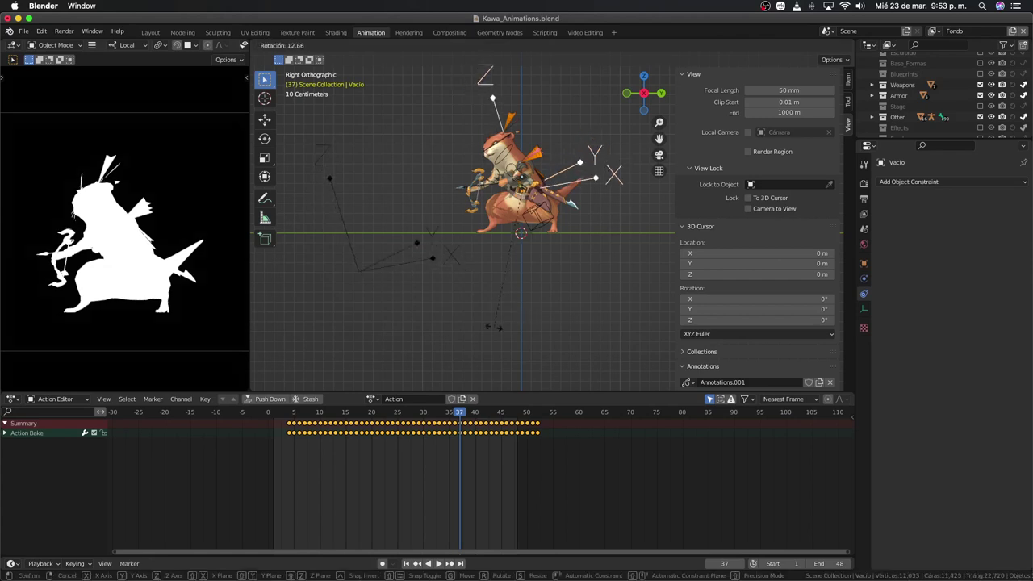
{"action": "key", "text": "Escape"}
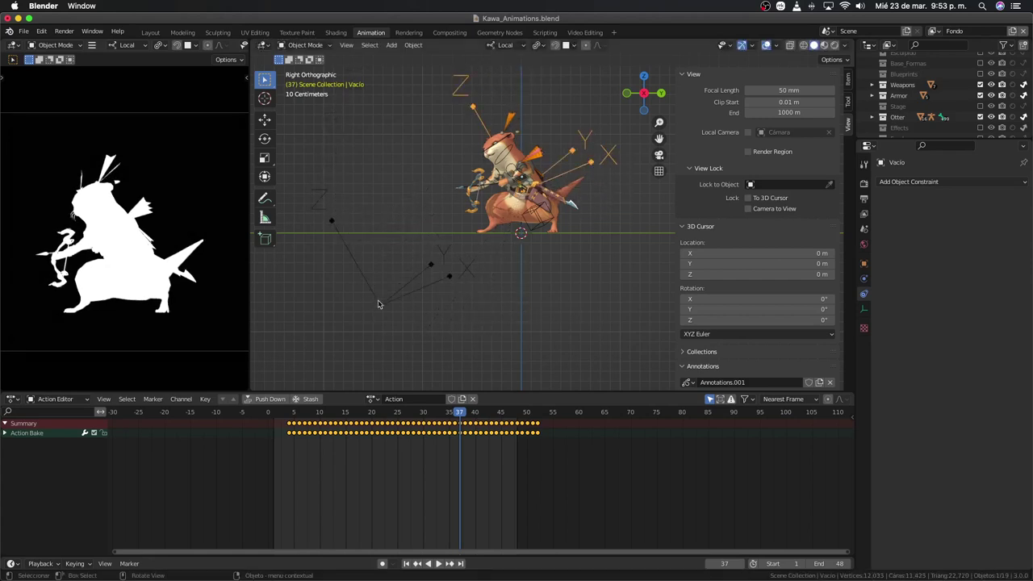
{"action": "key", "text": "r"}
{"action": "key", "text": "Escape"}
{"action": "key", "text": "r"}
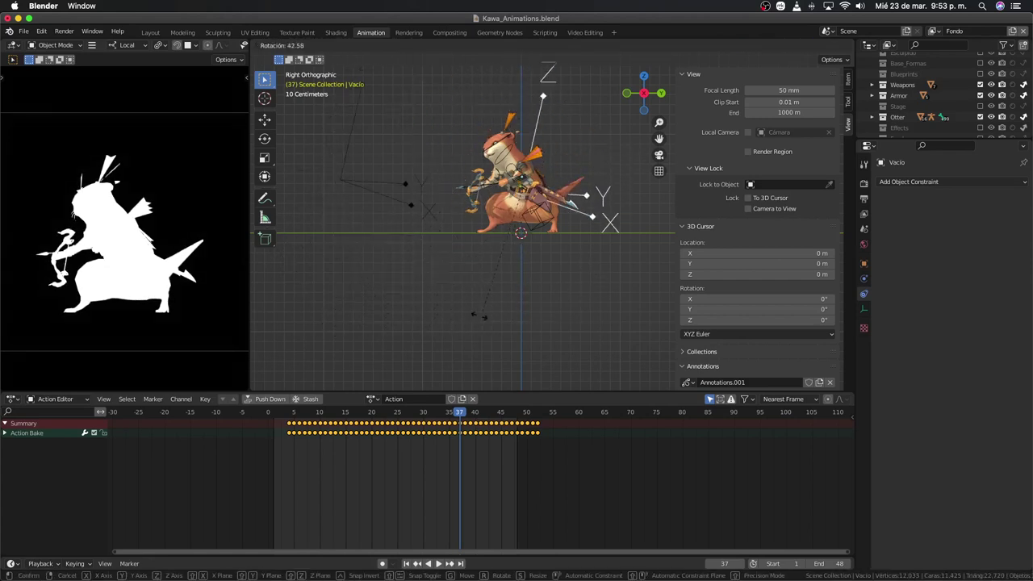
{"action": "left_click", "coordinate": [554, 285]}
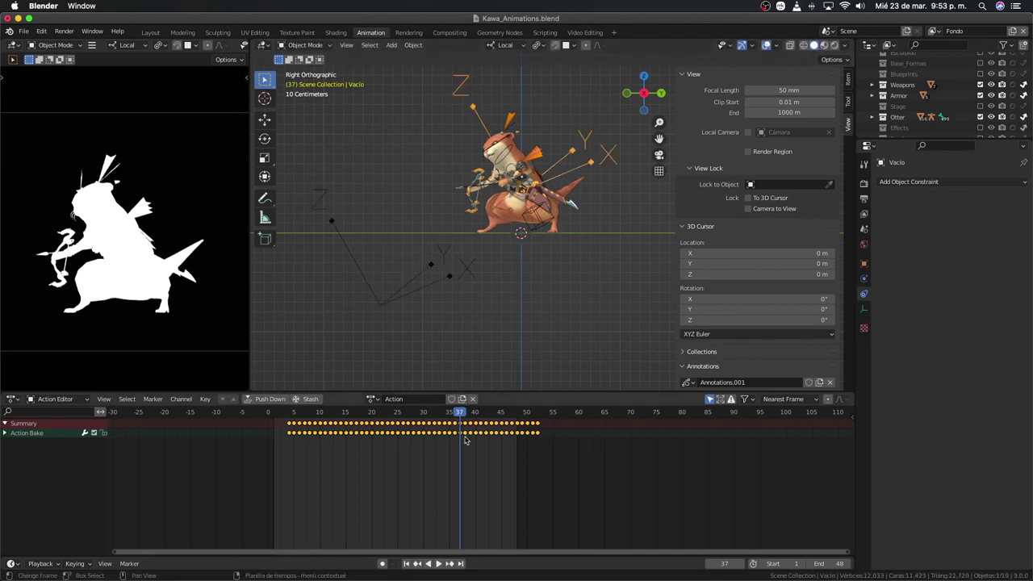
Step: Shift Vacio's baked keyframes about four frames earlier so they span frames 0 to 48
{"action": "key", "text": "g"}
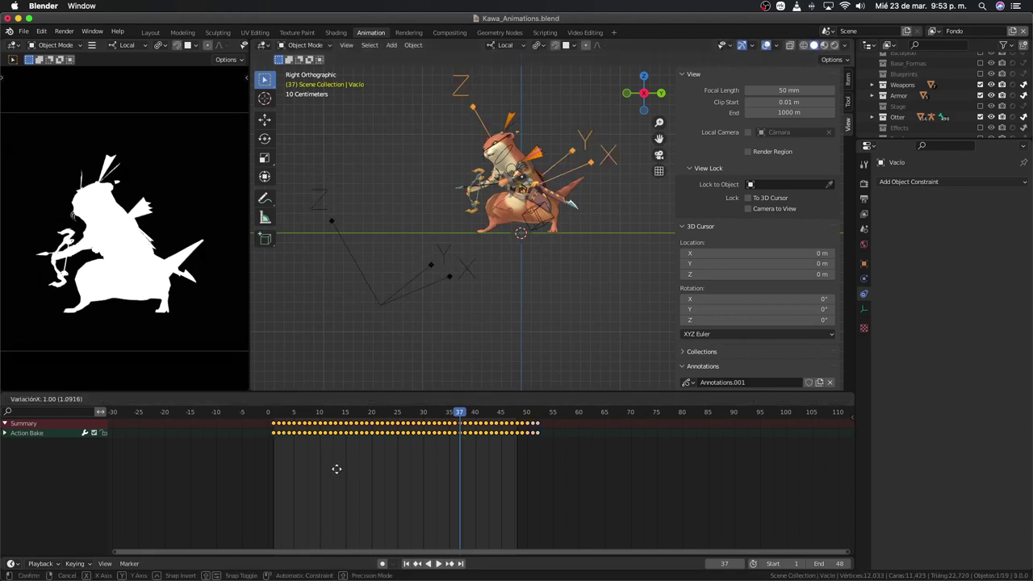
{"action": "left_click", "coordinate": [351, 470]}
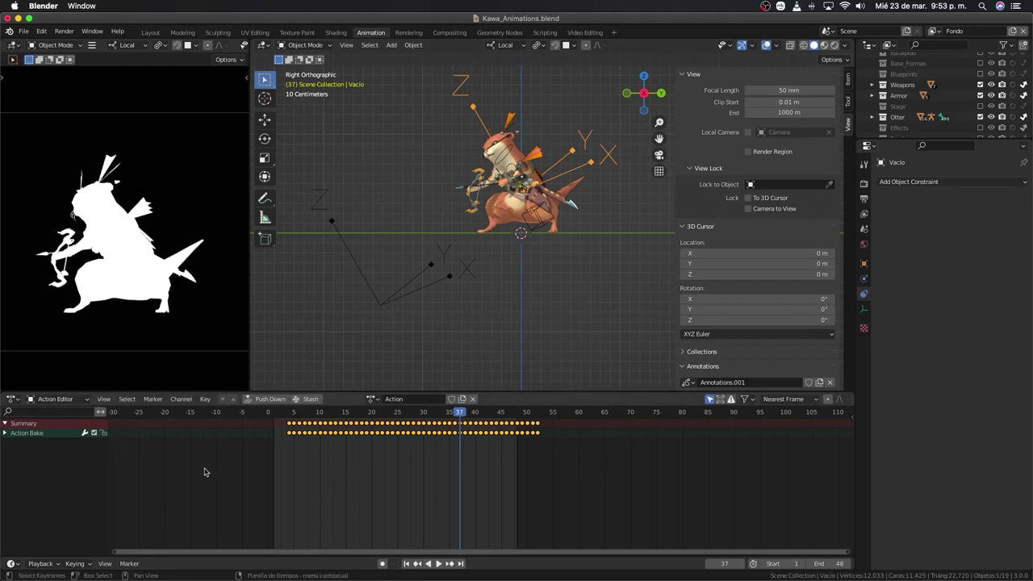
{"action": "key", "text": "ctrl+Tab"}
{"action": "key", "text": "alt+h"}
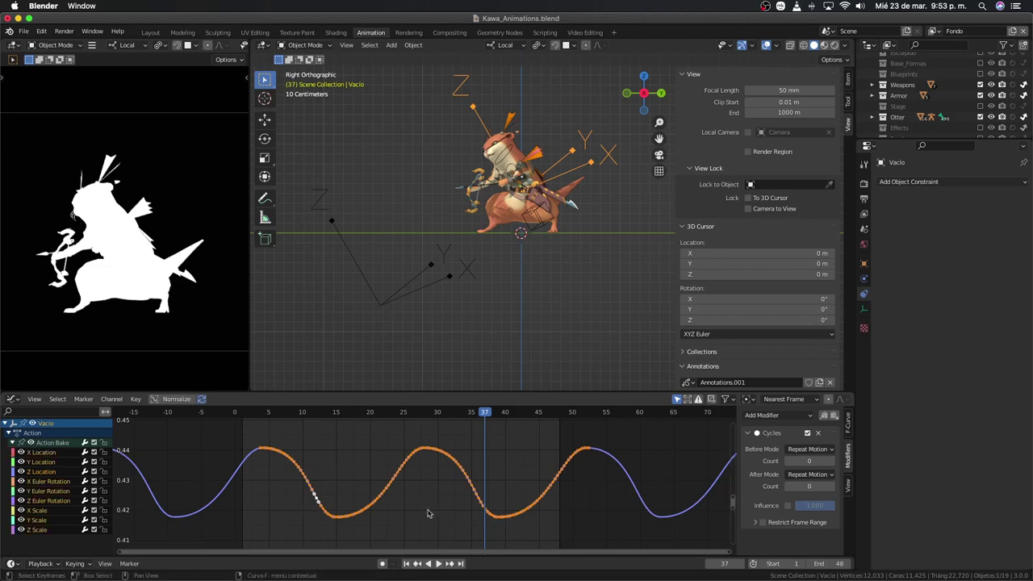
{"action": "key", "text": "g"}
{"action": "key", "text": "x"}
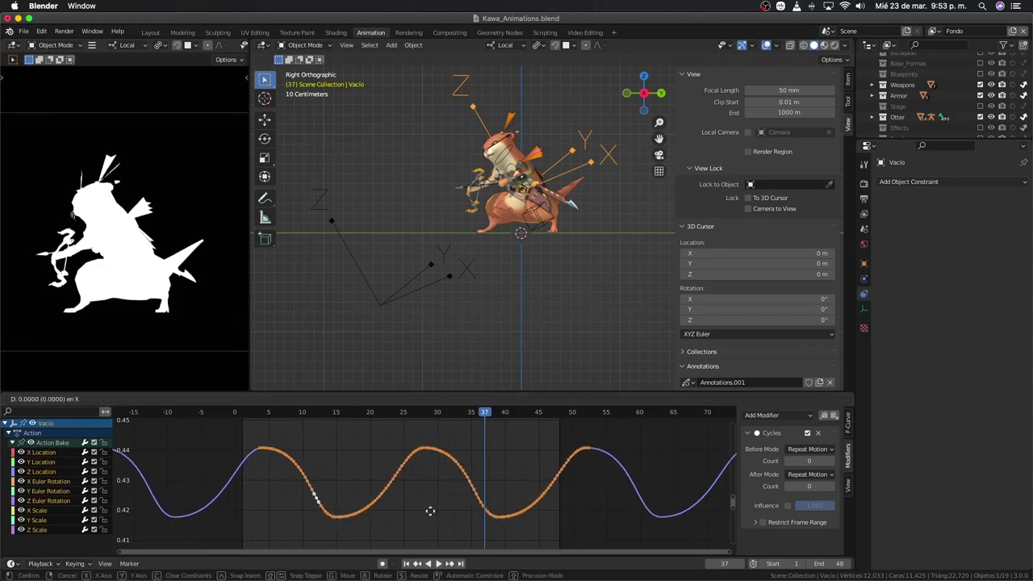
{"action": "left_click", "coordinate": [405, 514]}
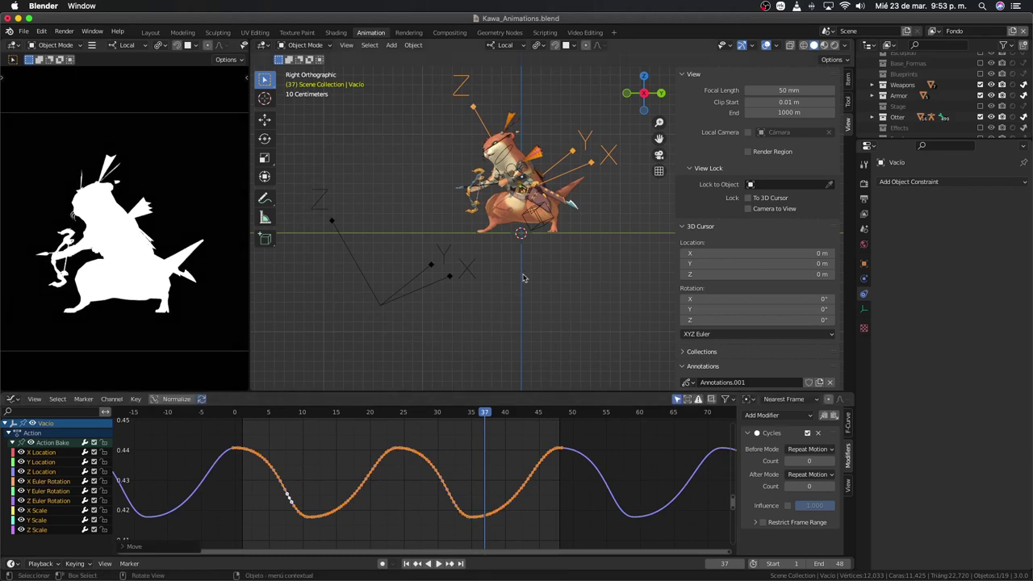
{"action": "key", "text": "ctrl+Tab"}
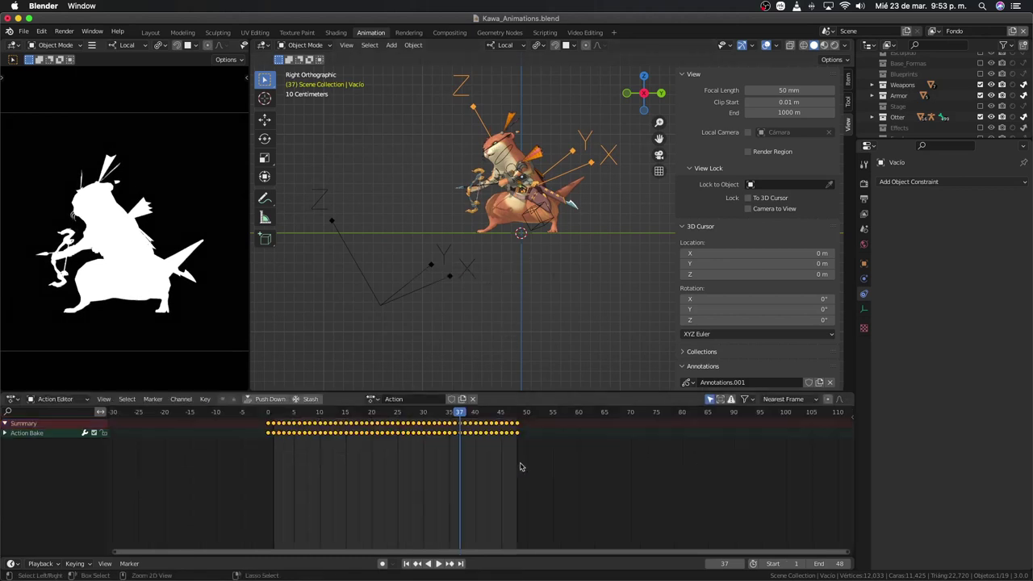
{"action": "scroll", "coordinate": [502, 325], "scroll_direction": "up", "scroll_amount": 1}
Step: Bake Vacio.001's motion into keyframes from frame 0 with Visual Keying and Clear Constraints
{"action": "left_click", "coordinate": [406, 277]}
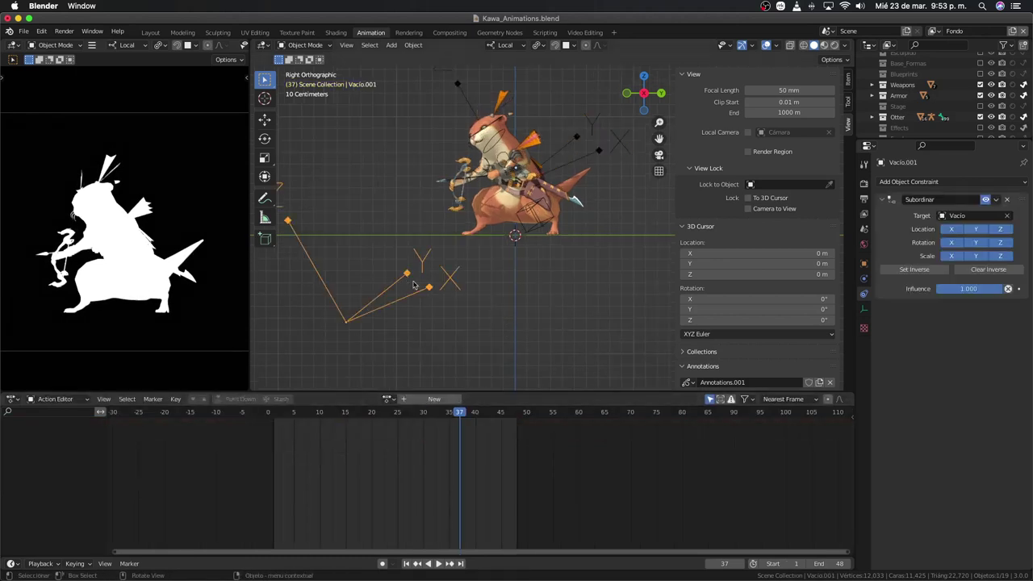
{"action": "key", "text": "F3"}
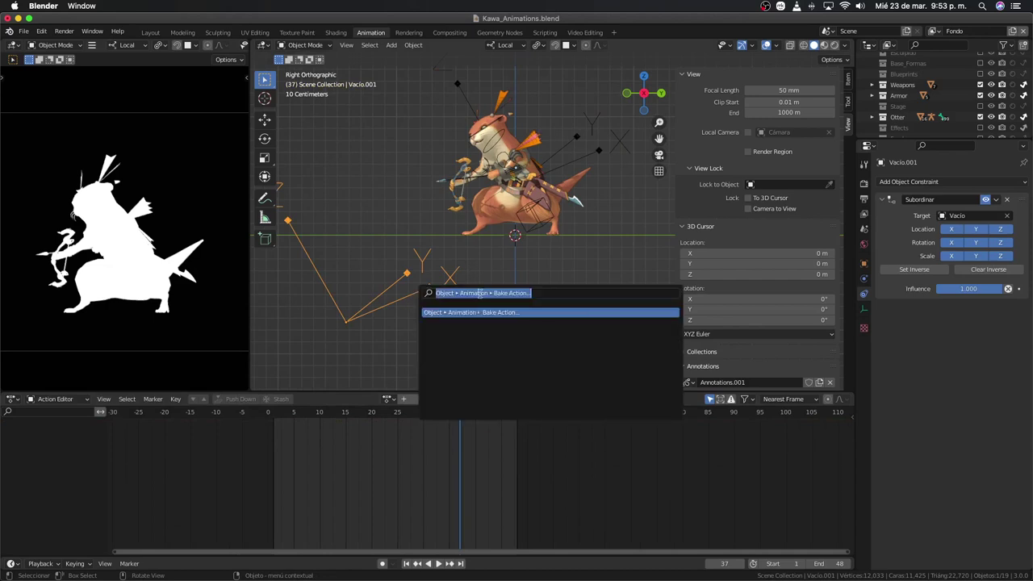
{"action": "key", "text": "Return"}
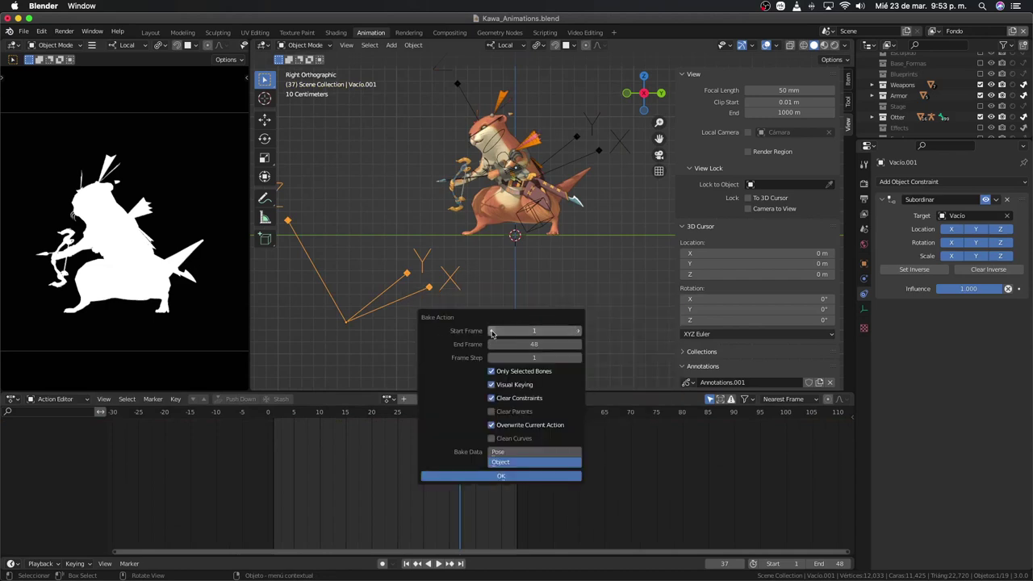
{"action": "left_click", "coordinate": [491, 332]}
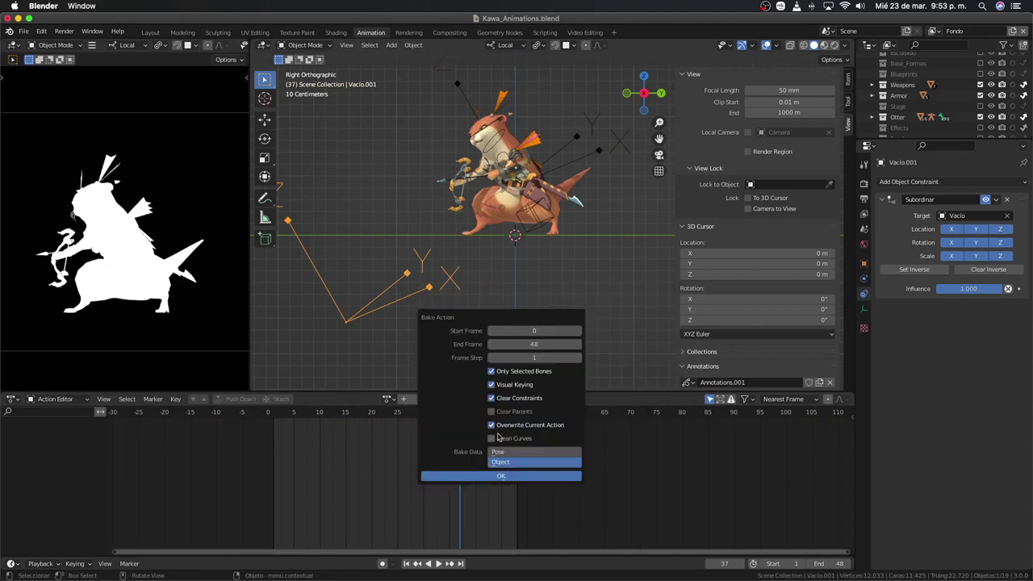
{"action": "left_click", "coordinate": [491, 479]}
Step: Play back the baked motion, then select Vacio and orbit to a perspective view
{"action": "left_click", "coordinate": [427, 304]}
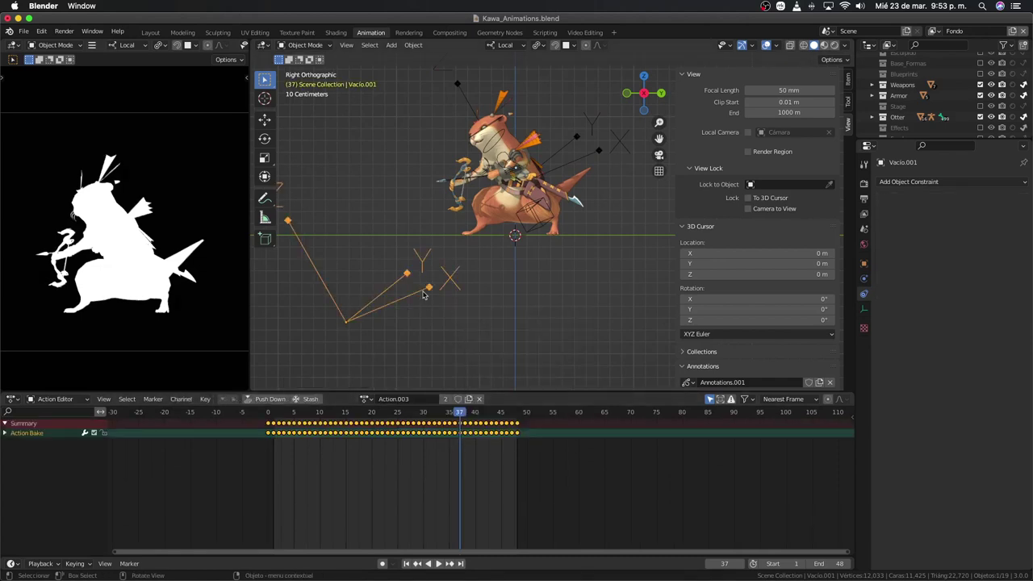
{"action": "key", "text": "space"}
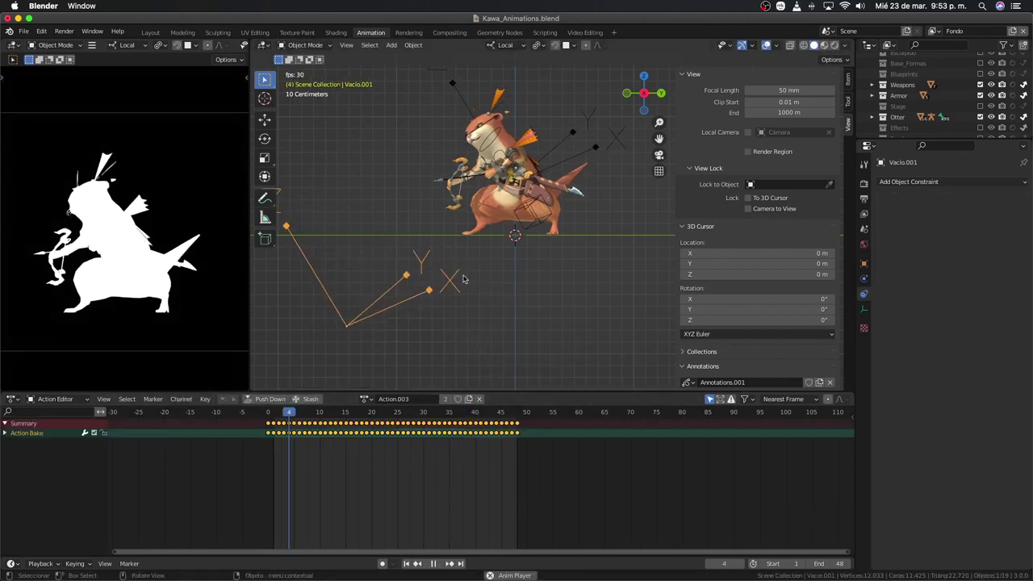
{"action": "left_click", "coordinate": [385, 311]}
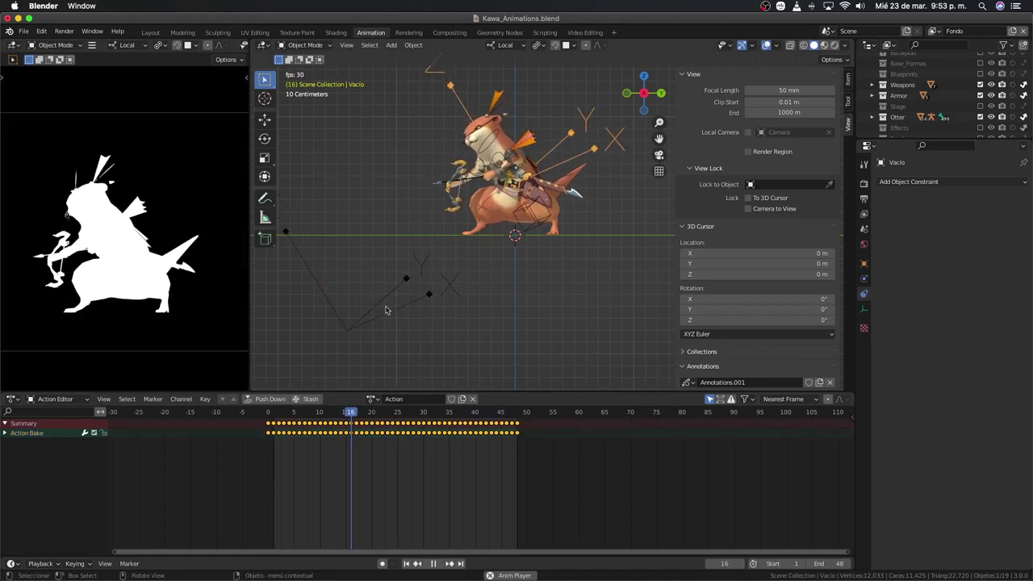
{"action": "mouse_move", "coordinate": [586, 142]}
{"action": "middle_mouse_down"}
{"action": "mouse_move", "coordinate": [603, 205]}
{"action": "mouse_move", "coordinate": [563, 222]}
{"action": "middle_mouse_up"}
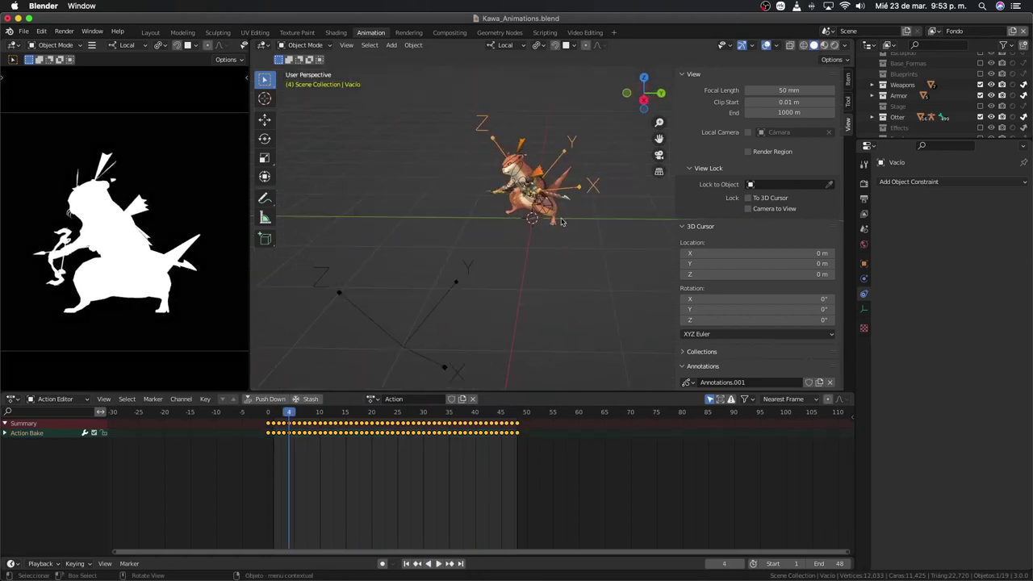
{"action": "middle_click_drag", "start_coordinate": [518, 301], "coordinate": [487, 295]}
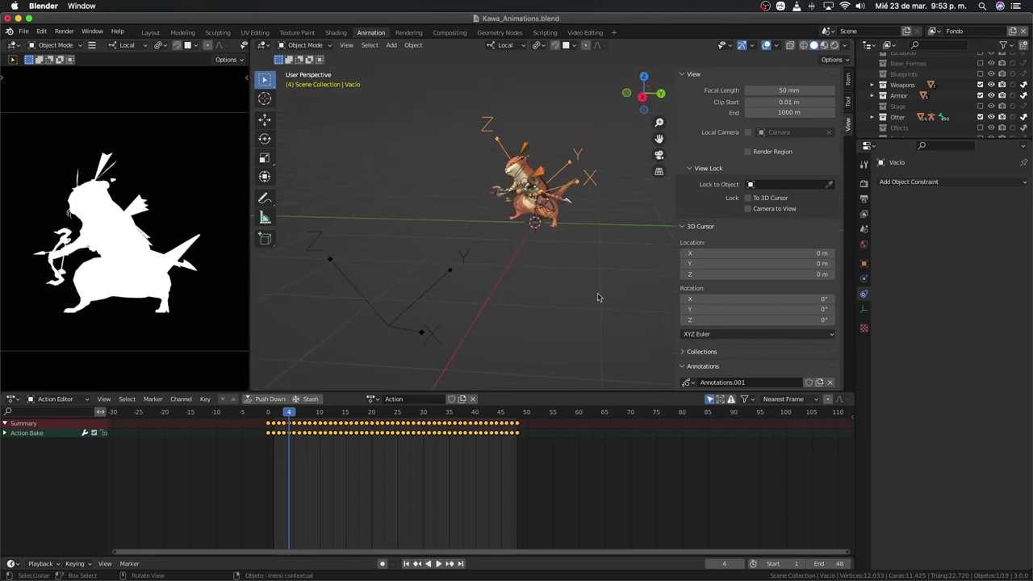
Step: Add a Damped Track constraint to Vacio aimed at Vacio.001 along -Y
{"action": "left_click", "coordinate": [913, 182]}
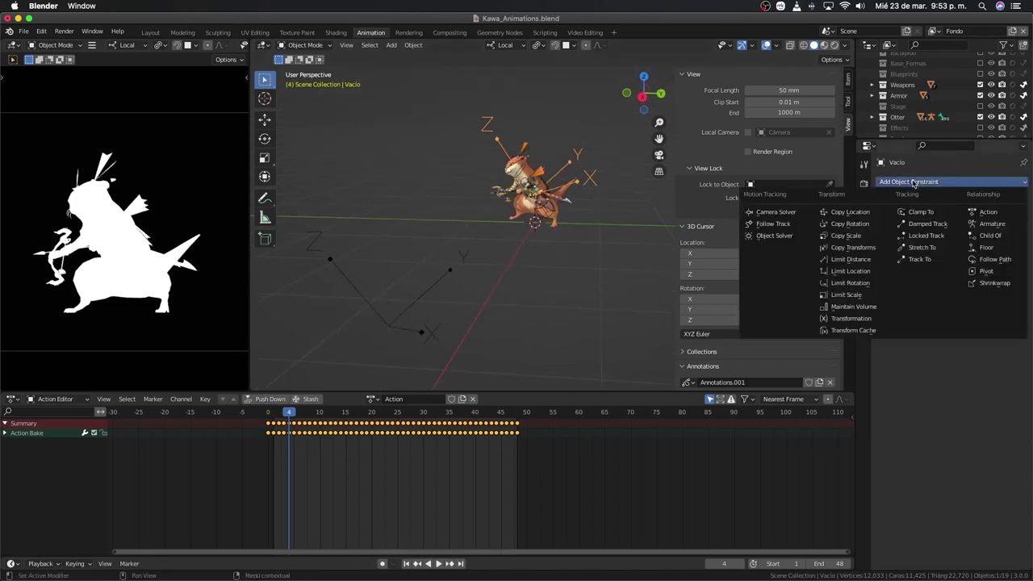
{"action": "left_click", "coordinate": [924, 224]}
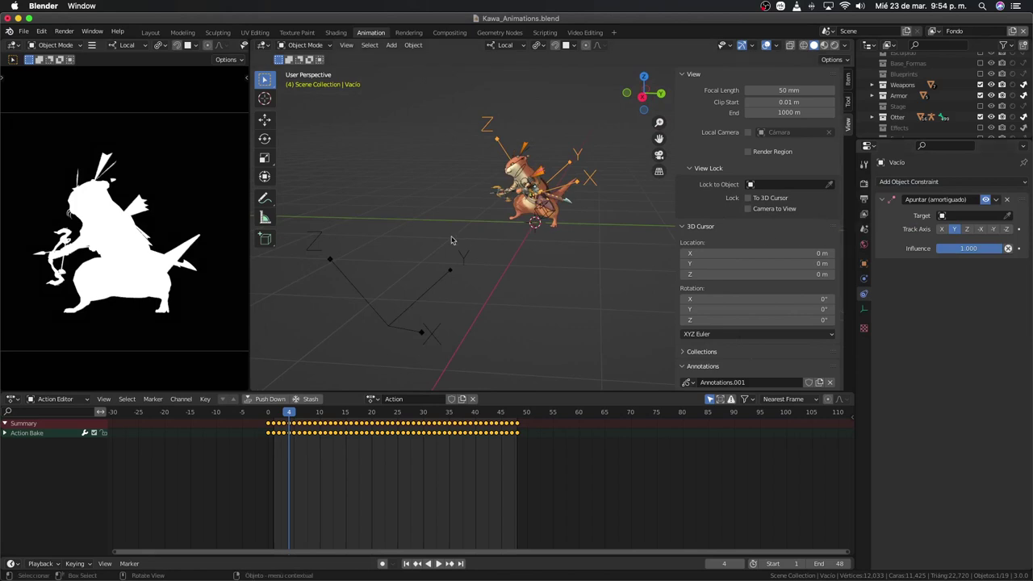
{"action": "middle_click_drag", "start_coordinate": [452, 240], "coordinate": [453, 233]}
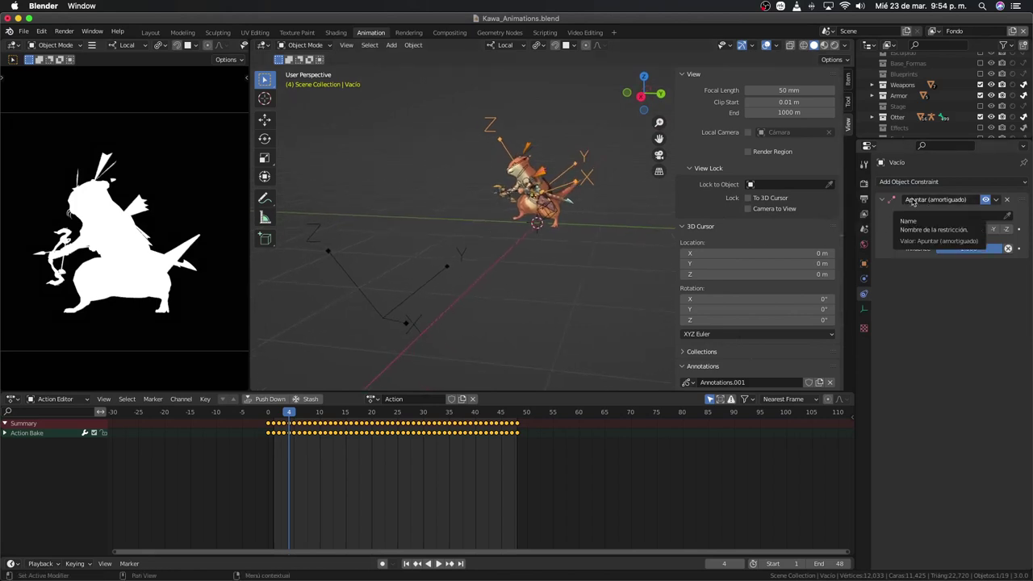
{"action": "left_click", "coordinate": [1008, 215]}
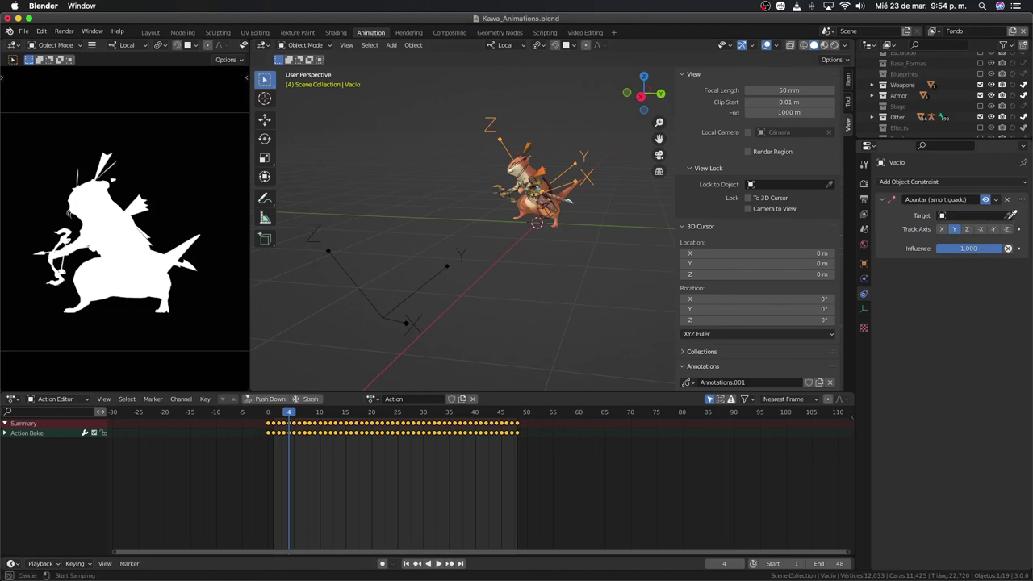
{"action": "left_click", "coordinate": [452, 260]}
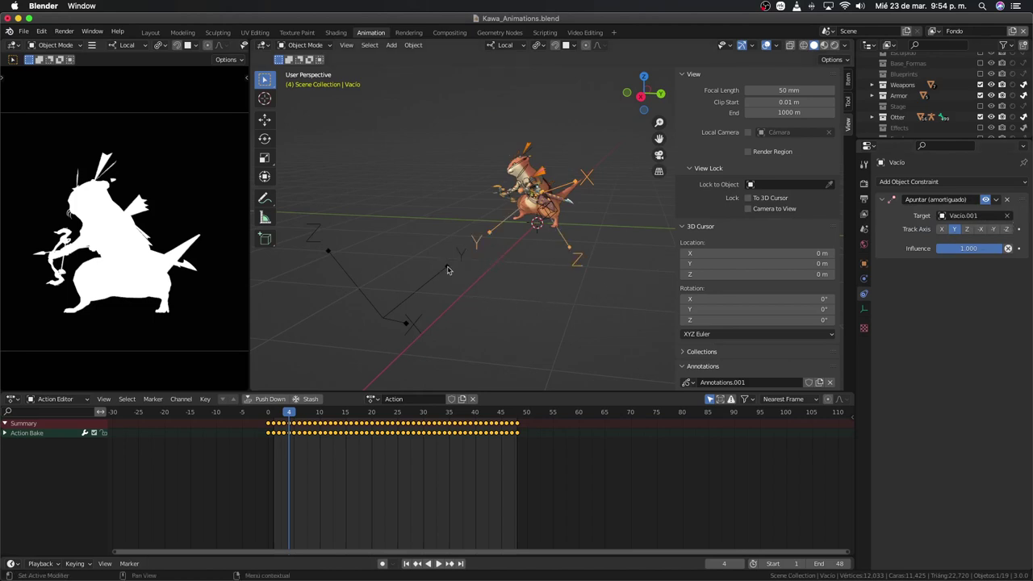
{"action": "mouse_move", "coordinate": [451, 260]}
{"action": "middle_mouse_down"}
{"action": "mouse_move", "coordinate": [506, 227]}
{"action": "mouse_move", "coordinate": [557, 223]}
{"action": "middle_mouse_up"}
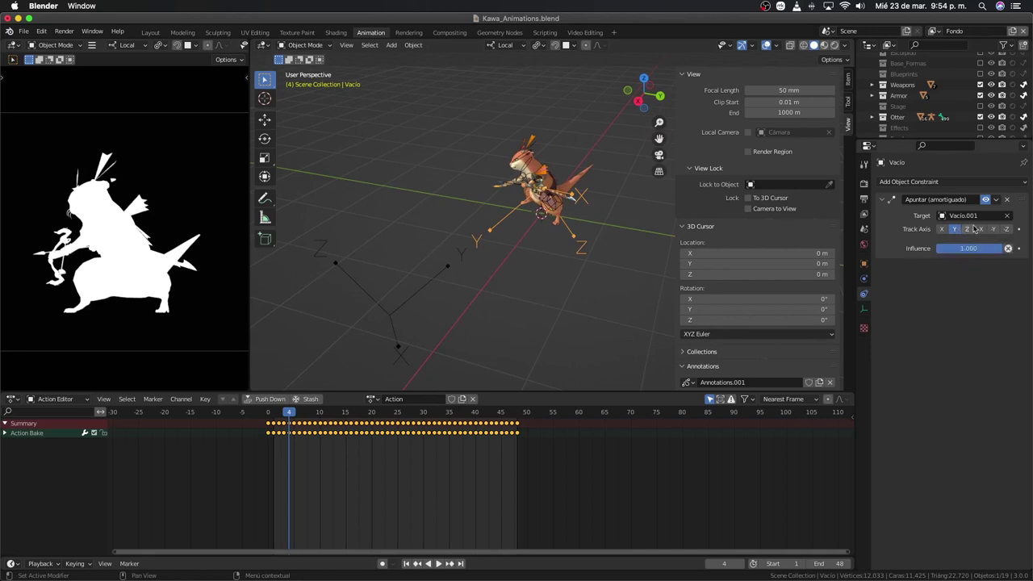
Step: Play the animation while orbiting to check the aim, then select the otter's rig
{"action": "middle_click_drag", "start_coordinate": [576, 215], "coordinate": [593, 194]}
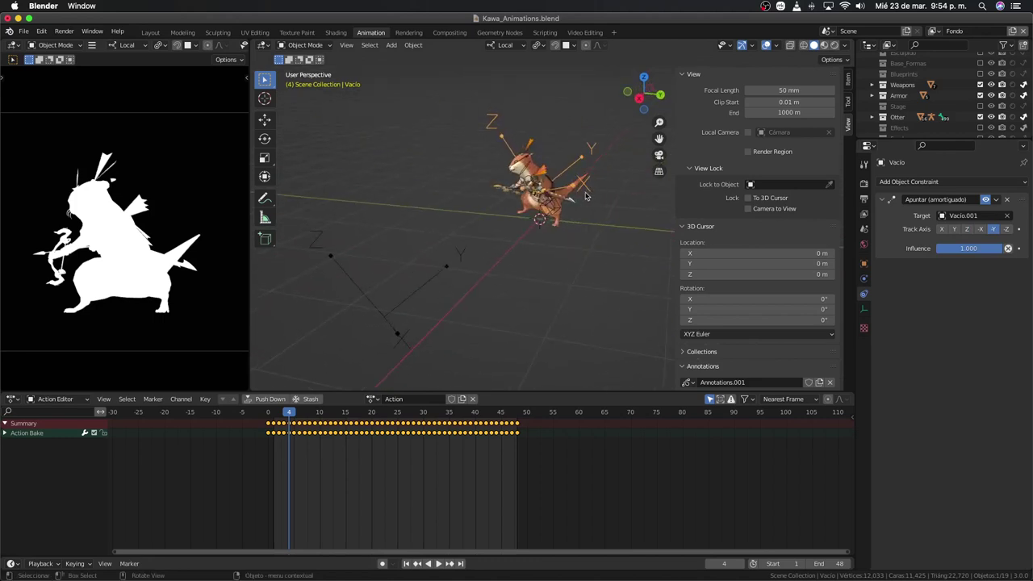
{"action": "middle_click_drag", "start_coordinate": [593, 194], "coordinate": [593, 216]}
{"action": "key", "text": "shift+a"}
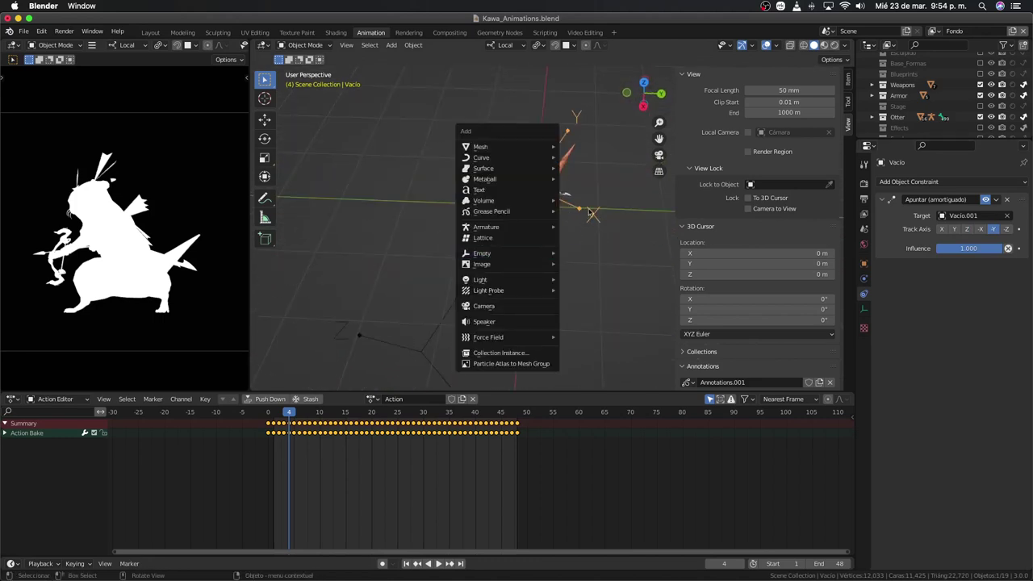
{"action": "key", "text": "Escape"}
{"action": "middle_click_drag", "start_coordinate": [589, 161], "coordinate": [578, 140]}
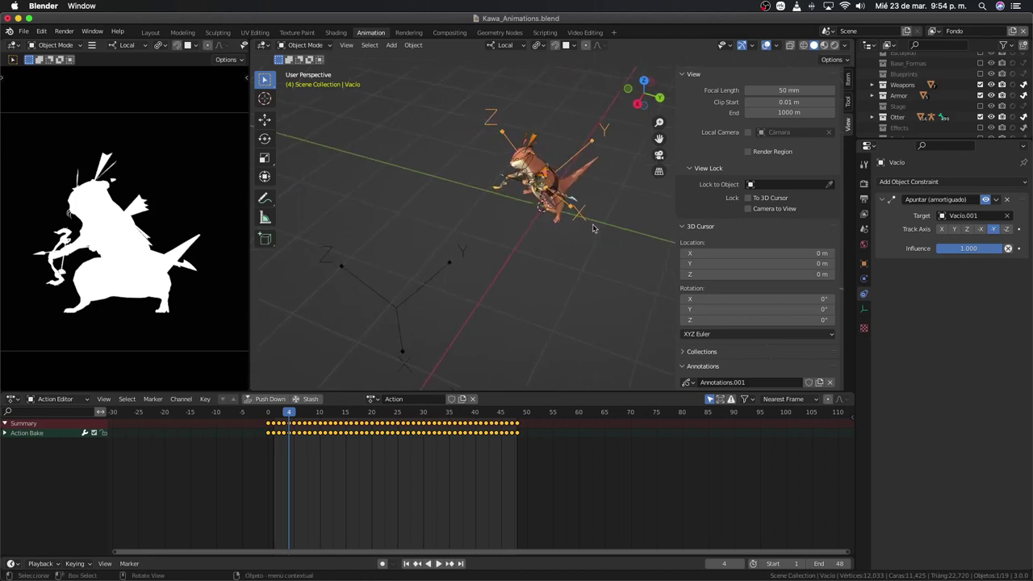
{"action": "middle_click_drag", "start_coordinate": [592, 228], "coordinate": [568, 308]}
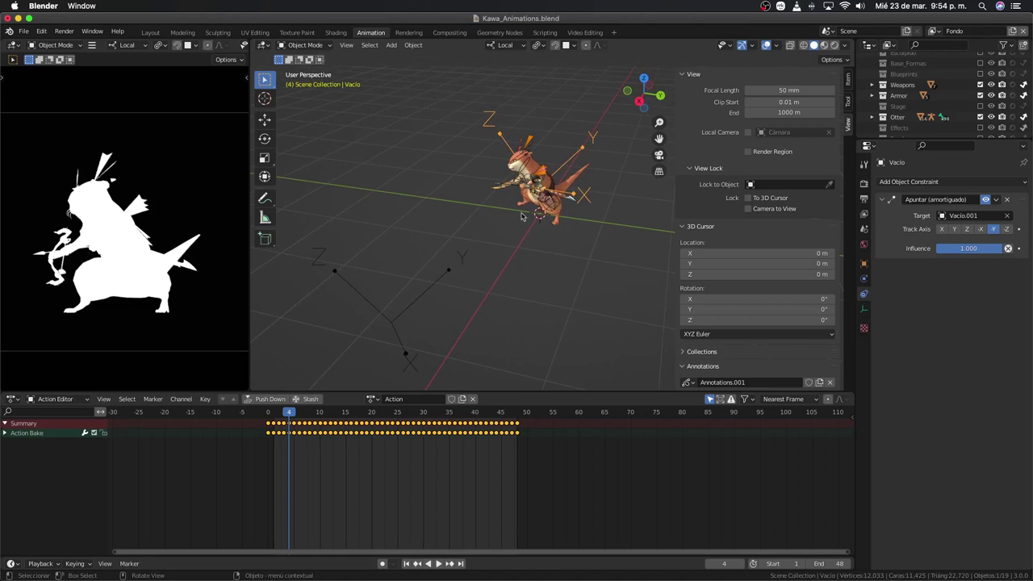
{"action": "middle_click_drag", "start_coordinate": [451, 275], "coordinate": [590, 148]}
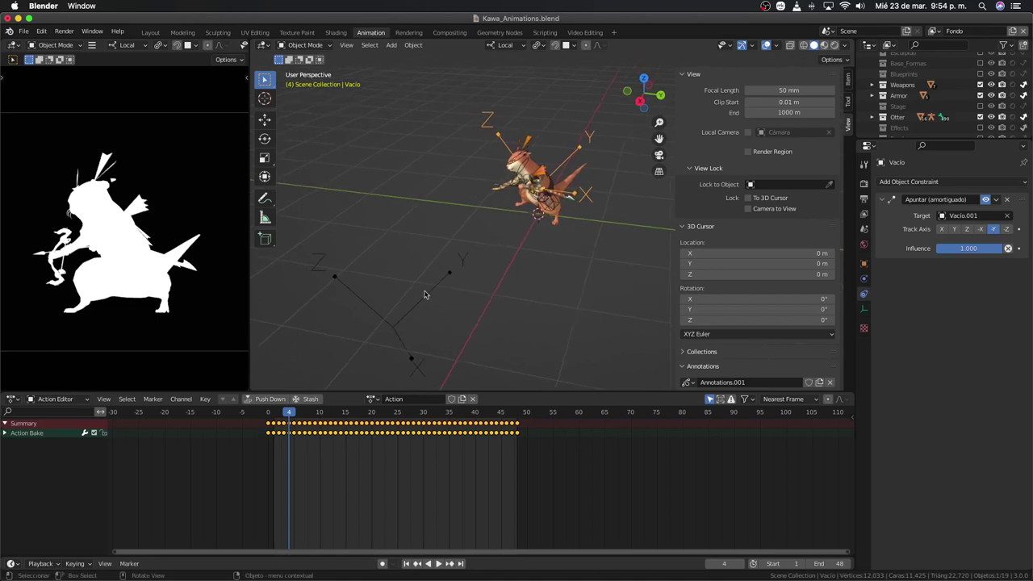
{"action": "key", "text": "space"}
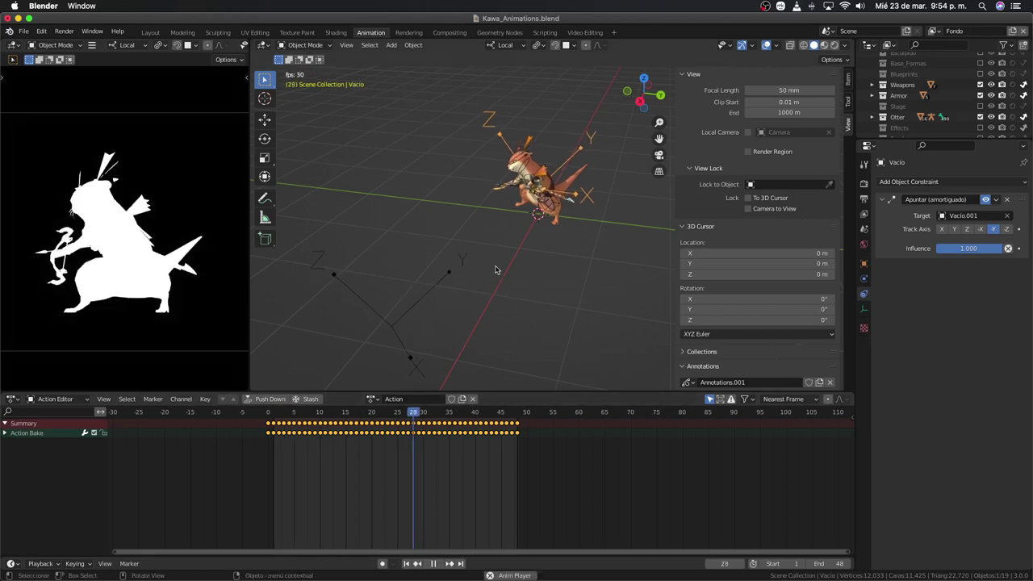
{"action": "mouse_move", "coordinate": [444, 219]}
{"action": "middle_mouse_down"}
{"action": "mouse_move", "coordinate": [521, 238]}
{"action": "mouse_move", "coordinate": [496, 230]}
{"action": "mouse_move", "coordinate": [516, 222]}
{"action": "middle_mouse_up"}
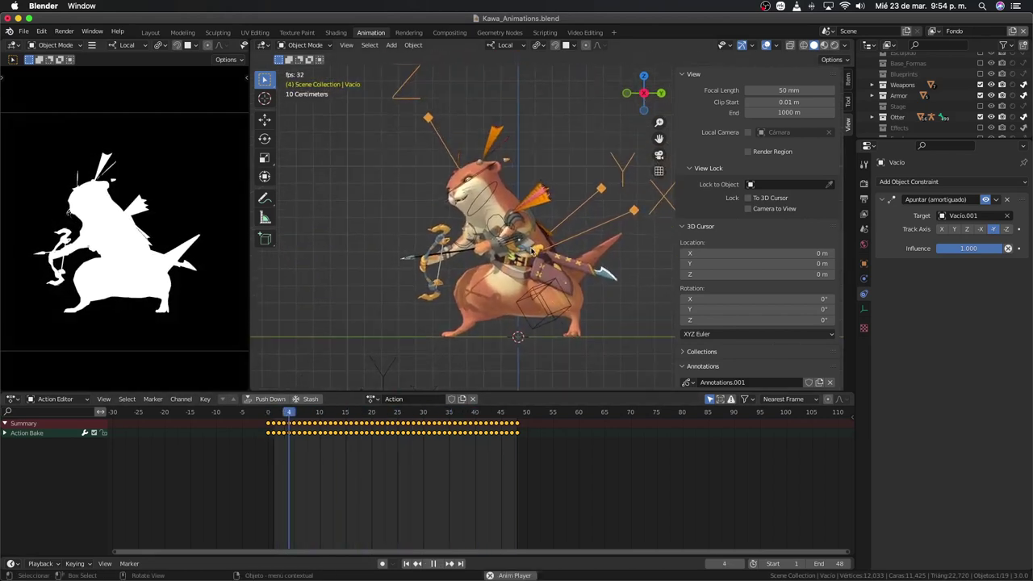
{"action": "scroll", "coordinate": [517, 222], "scroll_direction": "up", "scroll_amount": 3}
{"action": "left_click", "coordinate": [526, 216]}
Step: In Pose Mode, give ctrl-chest Copy Location and Copy Rotation constraints, both targeting Vacio
{"action": "key", "text": "ctrl+Tab"}
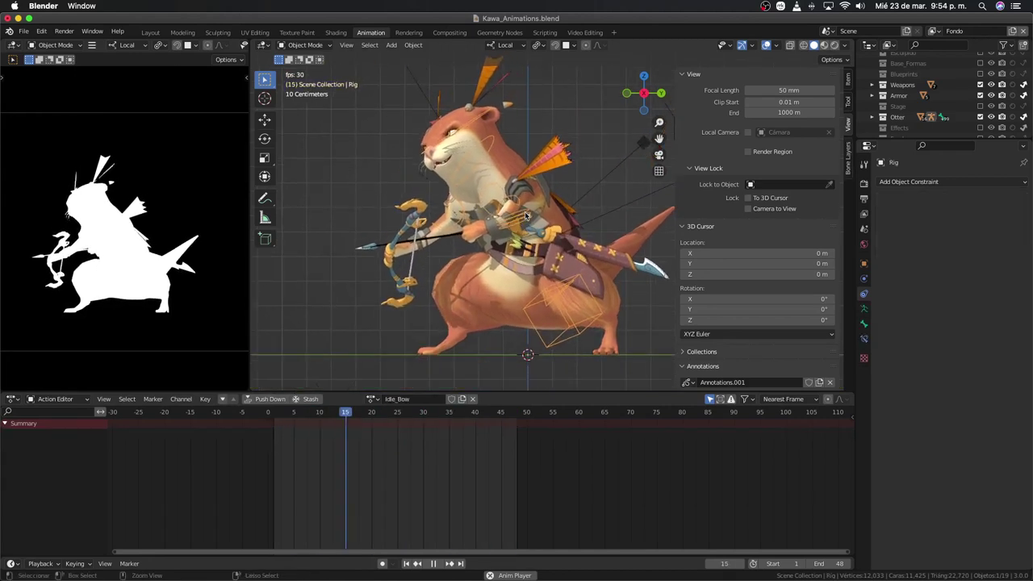
{"action": "key", "text": "space"}
{"action": "left_click", "coordinate": [539, 222]}
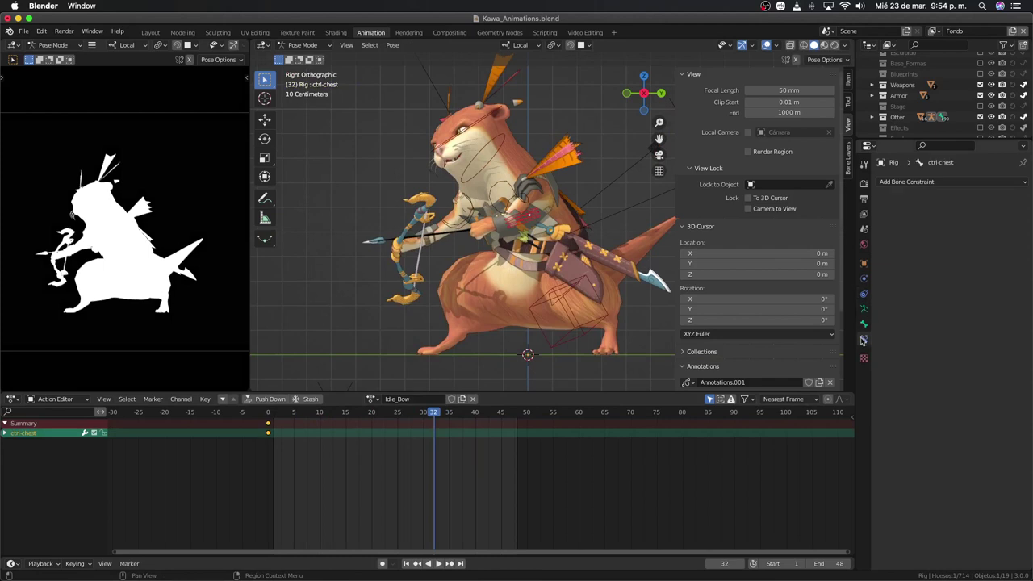
{"action": "left_click", "coordinate": [917, 181]}
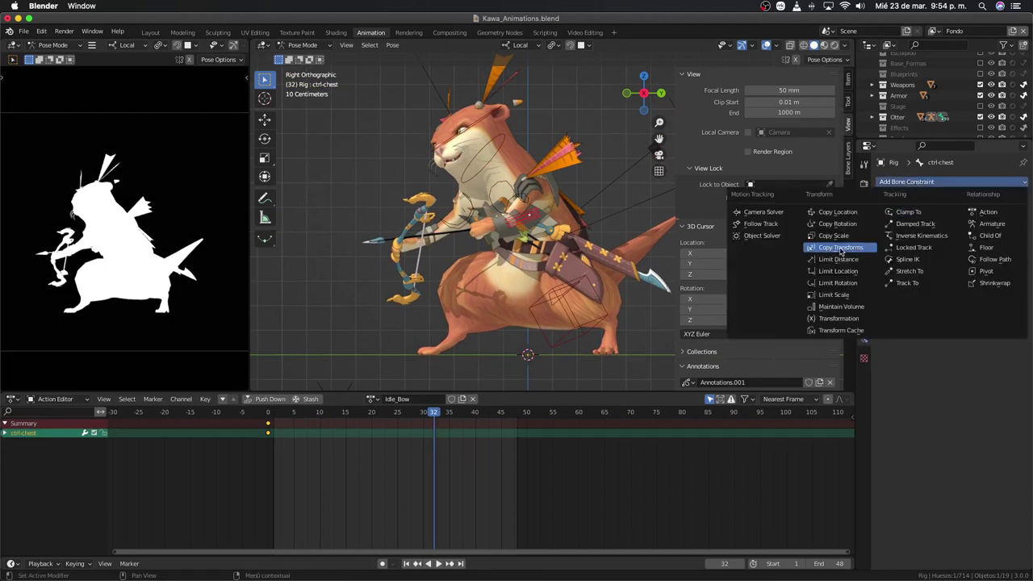
{"action": "left_click", "coordinate": [844, 212]}
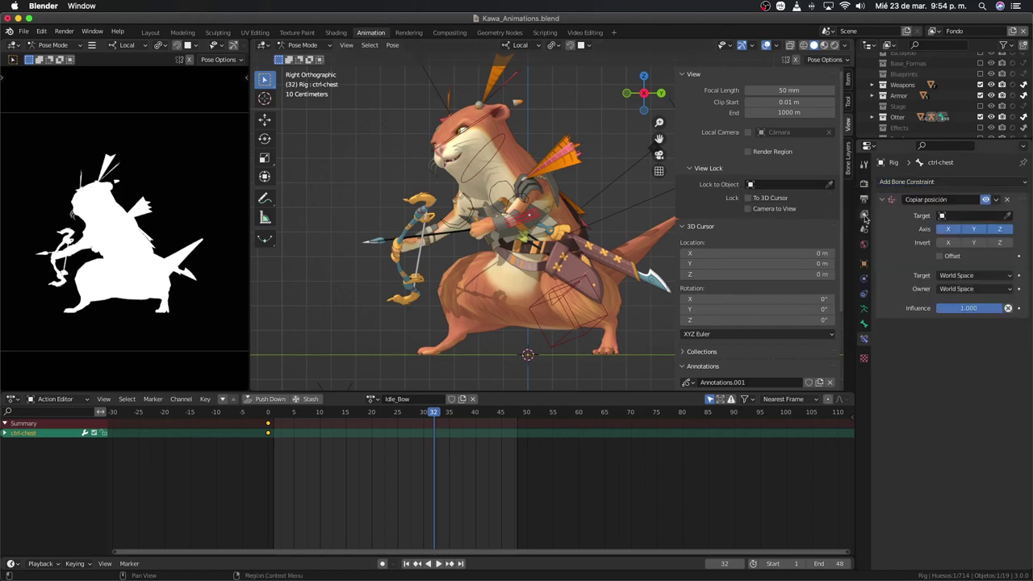
{"action": "left_click", "coordinate": [898, 184]}
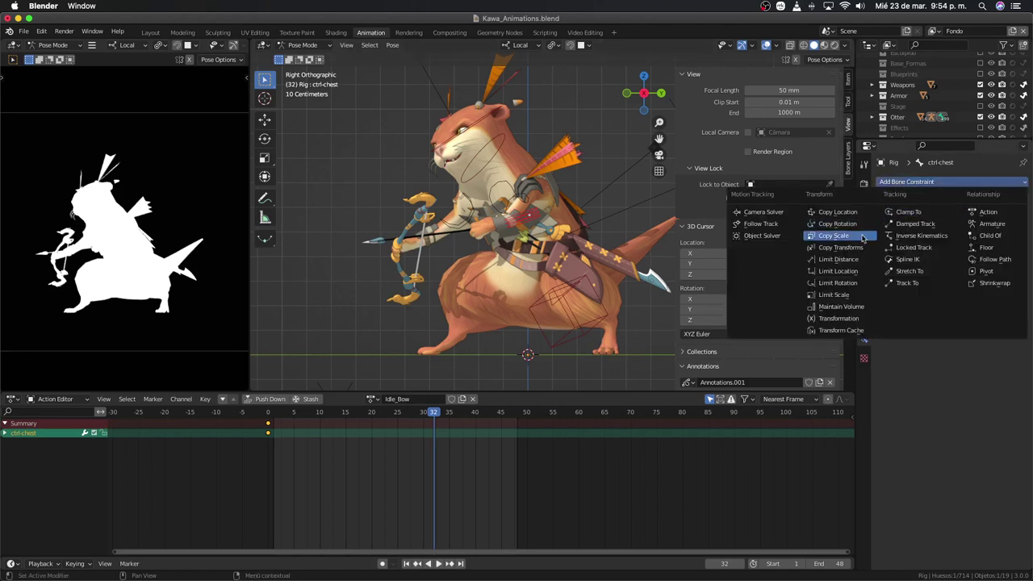
{"action": "left_click", "coordinate": [861, 237]}
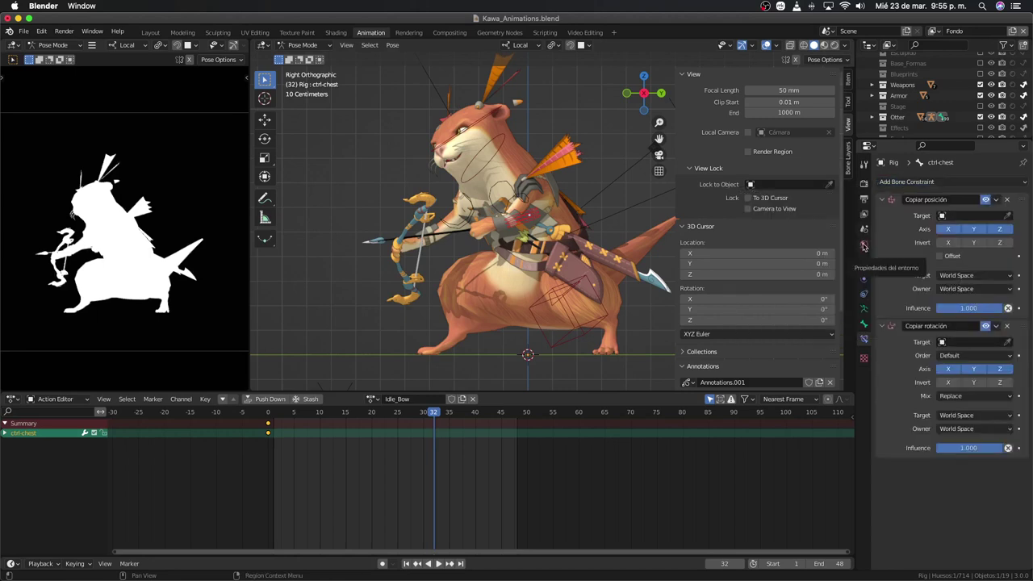
{"action": "key", "text": "Home"}
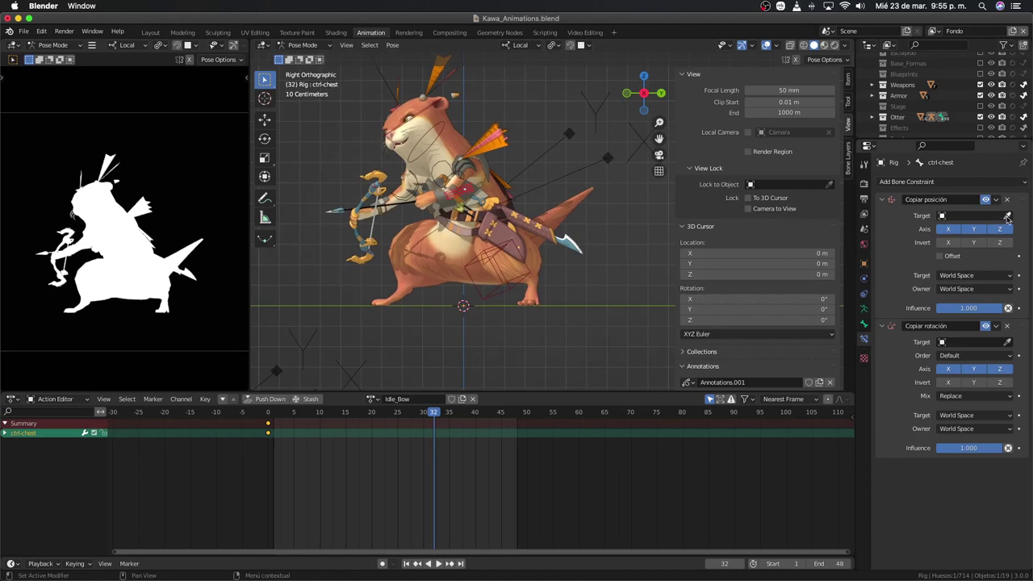
{"action": "left_click", "coordinate": [570, 132]}
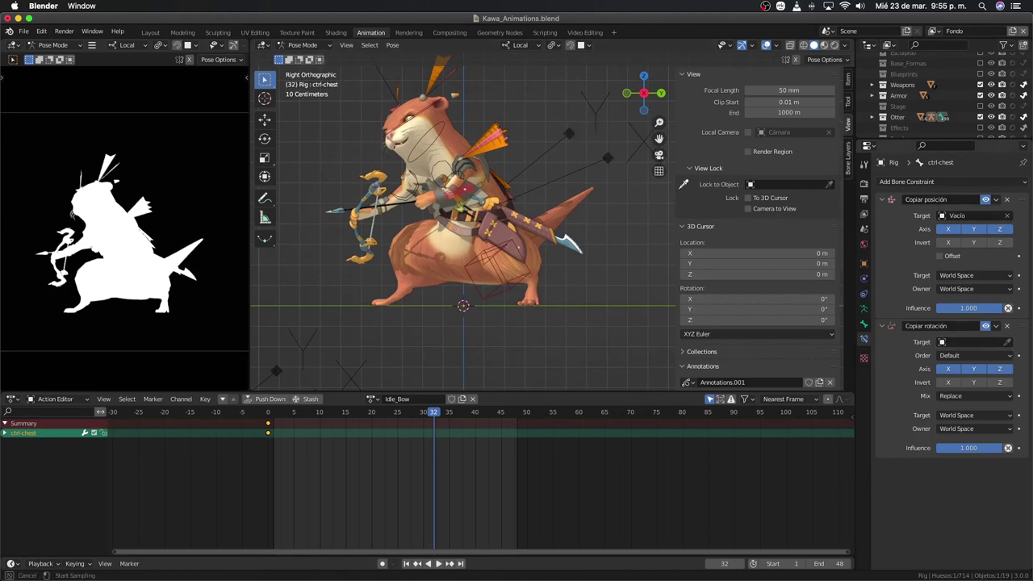
{"action": "left_click", "coordinate": [571, 130]}
{"action": "mouse_move", "coordinate": [565, 188]}
{"action": "middle_mouse_down"}
{"action": "mouse_move", "coordinate": [525, 211]}
{"action": "mouse_move", "coordinate": [525, 190]}
{"action": "mouse_move", "coordinate": [507, 208]}
{"action": "mouse_move", "coordinate": [482, 202]}
{"action": "middle_mouse_up"}
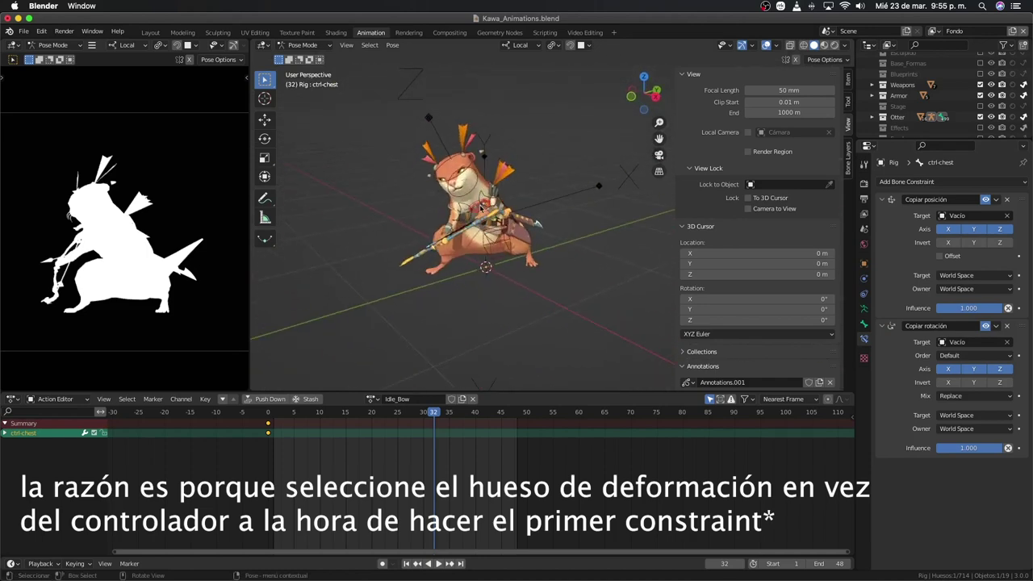
Step: Set the Copy Rotation constraint's target and owner spaces to Local Space, toggling it to compare poses
{"action": "key", "text": "KP_3"}
{"action": "scroll", "coordinate": [481, 208], "scroll_direction": "up", "scroll_amount": 2}
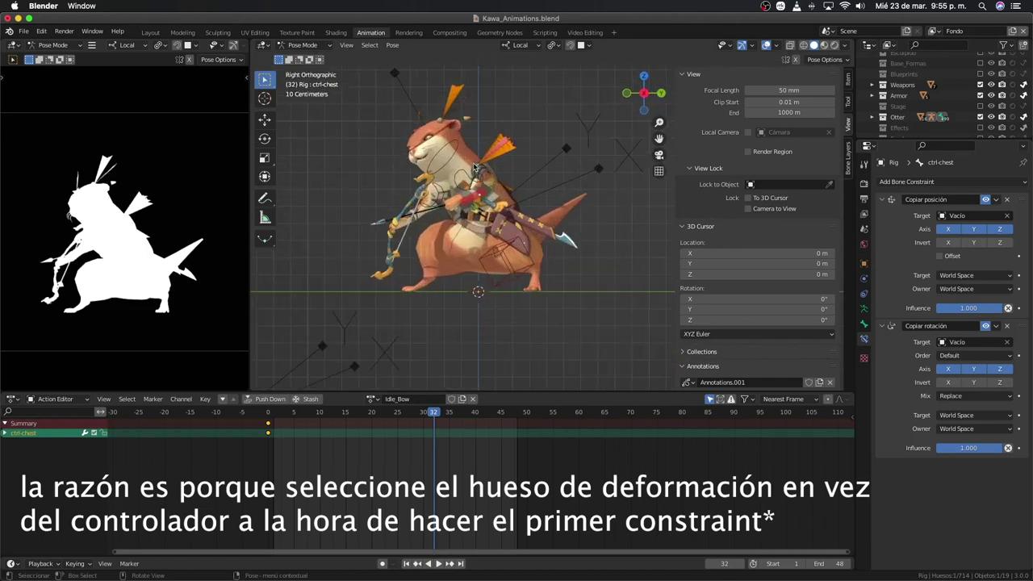
{"action": "scroll", "coordinate": [481, 208], "scroll_direction": "up", "scroll_amount": 3}
{"action": "scroll", "coordinate": [480, 208], "scroll_direction": "up", "scroll_amount": 2}
{"action": "left_click", "coordinate": [963, 415]}
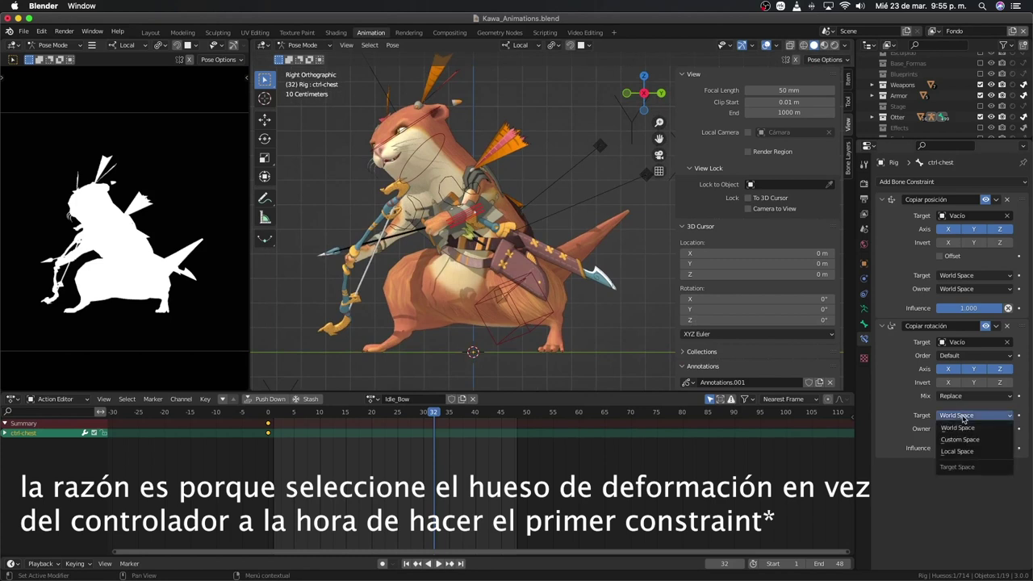
{"action": "left_click", "coordinate": [951, 453]}
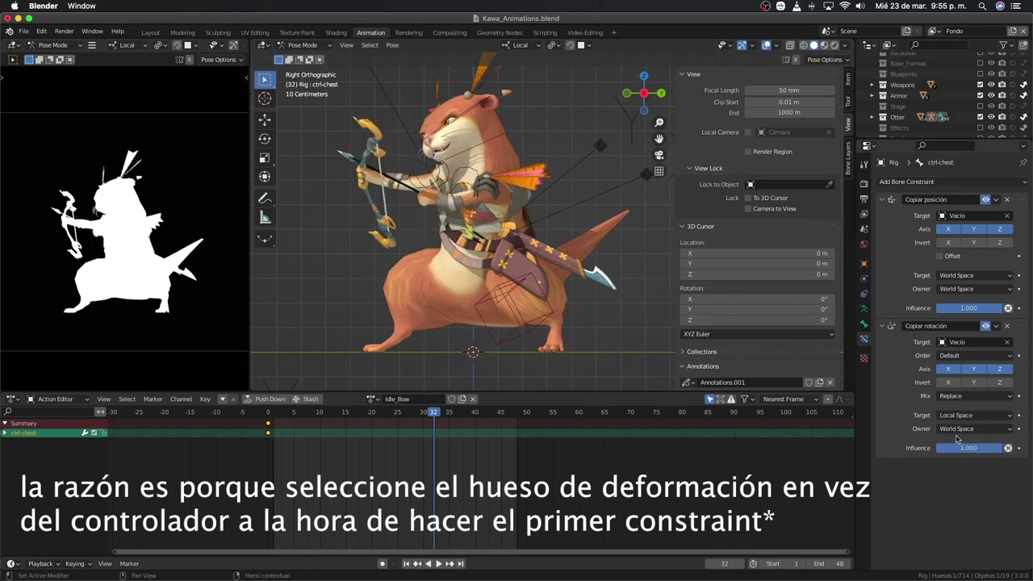
{"action": "left_click", "coordinate": [958, 430]}
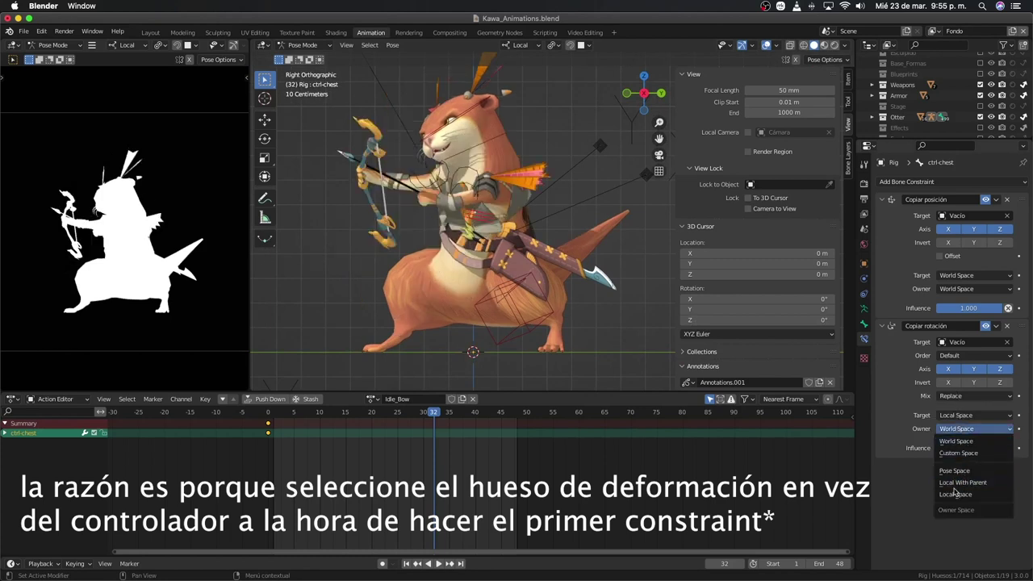
{"action": "left_click", "coordinate": [956, 493]}
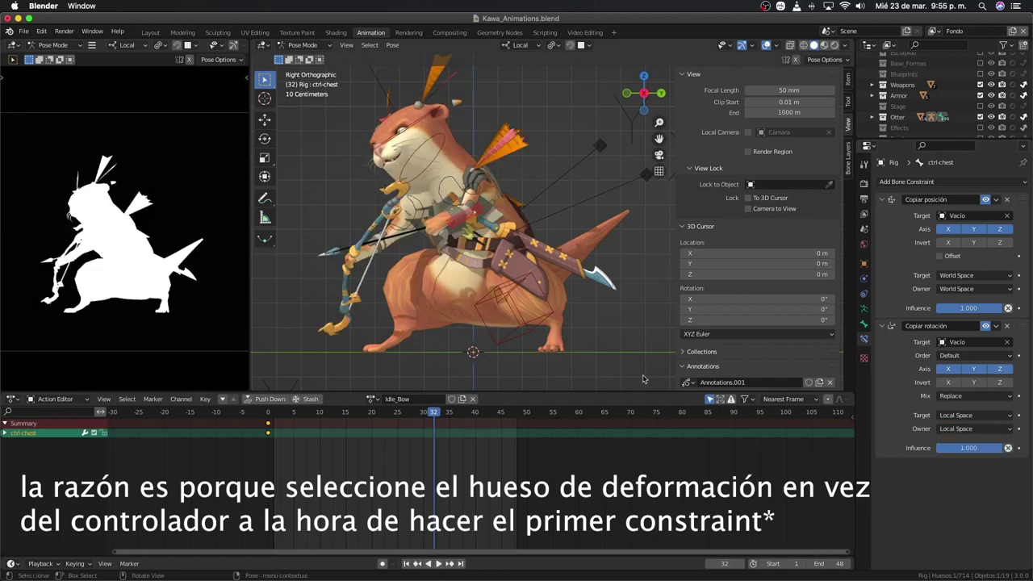
{"action": "left_click", "coordinate": [986, 326]}
{"action": "left_click", "coordinate": [986, 326]}
{"action": "left_click", "coordinate": [986, 326]}
{"action": "left_click", "coordinate": [986, 326]}
Step: Preview the idle from the side, stop at frame 15, and select Vacio in Object Mode
{"action": "middle_click_drag", "start_coordinate": [516, 282], "coordinate": [496, 355]}
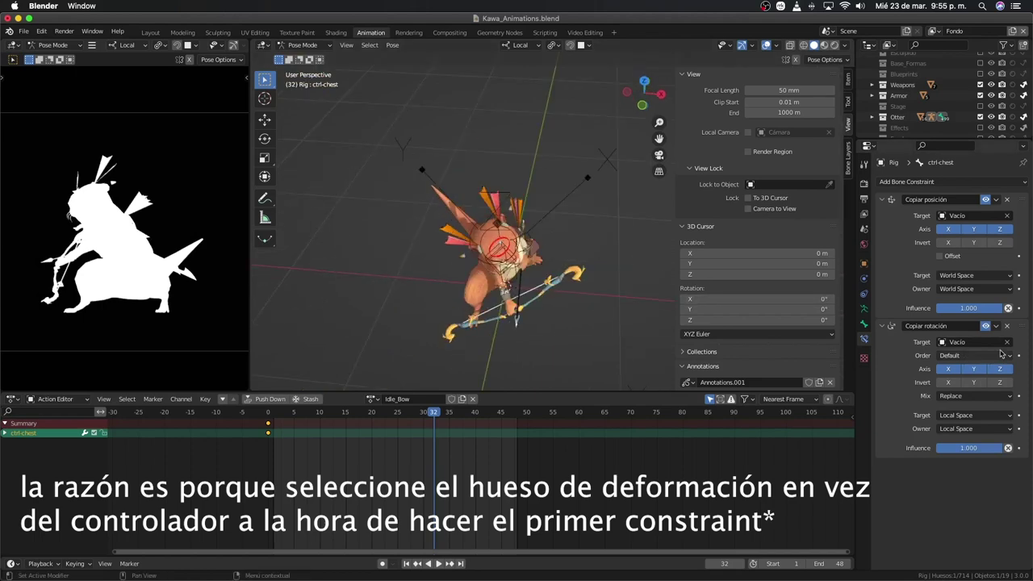
{"action": "left_click", "coordinate": [1006, 326]}
{"action": "key", "text": "ctrl+z"}
{"action": "key", "text": "ctrl+z"}
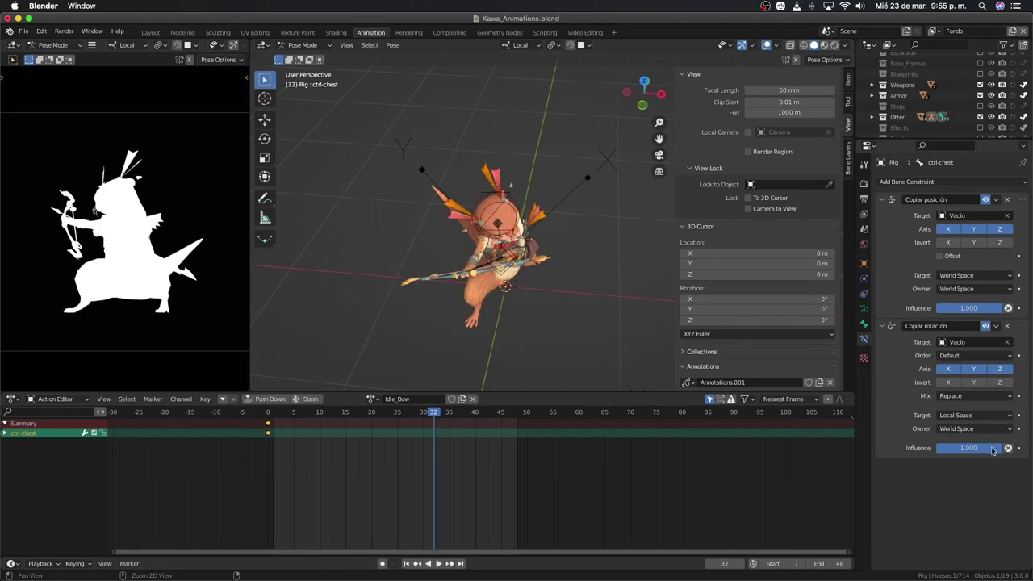
{"action": "key", "text": "space"}
{"action": "key", "text": "KP_3"}
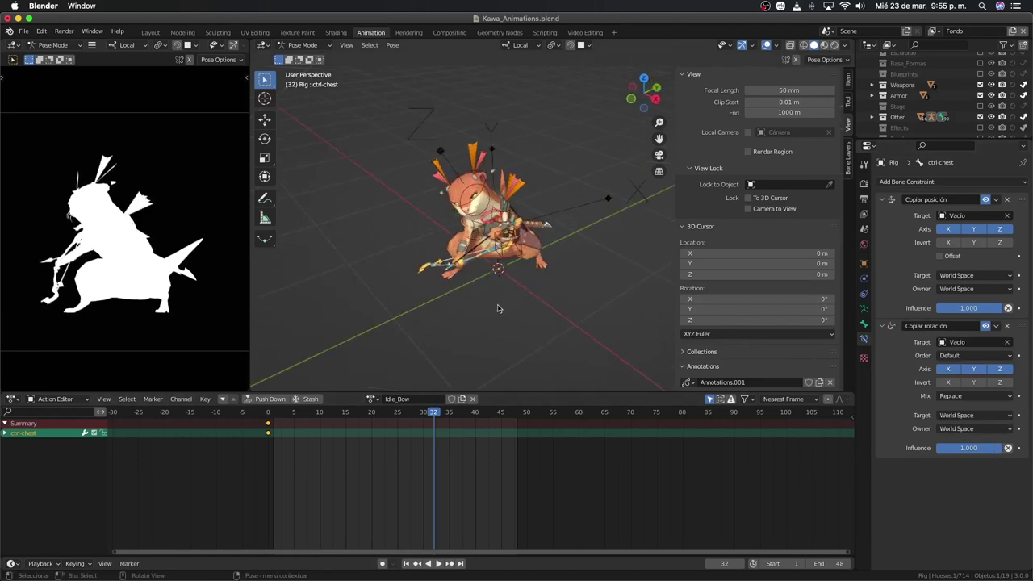
{"action": "middle_click_drag", "start_coordinate": [498, 308], "coordinate": [586, 218]}
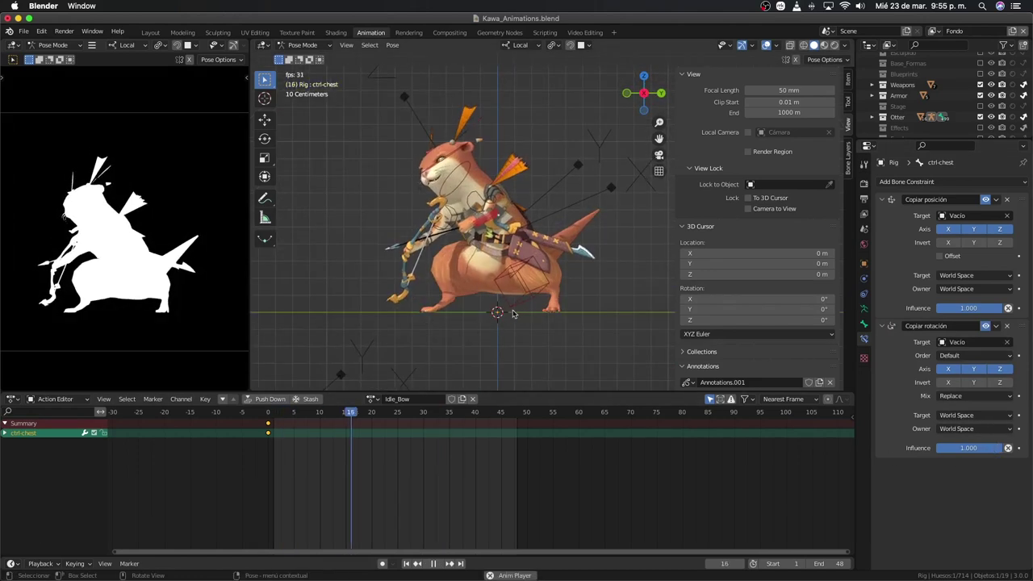
{"action": "key", "text": "space"}
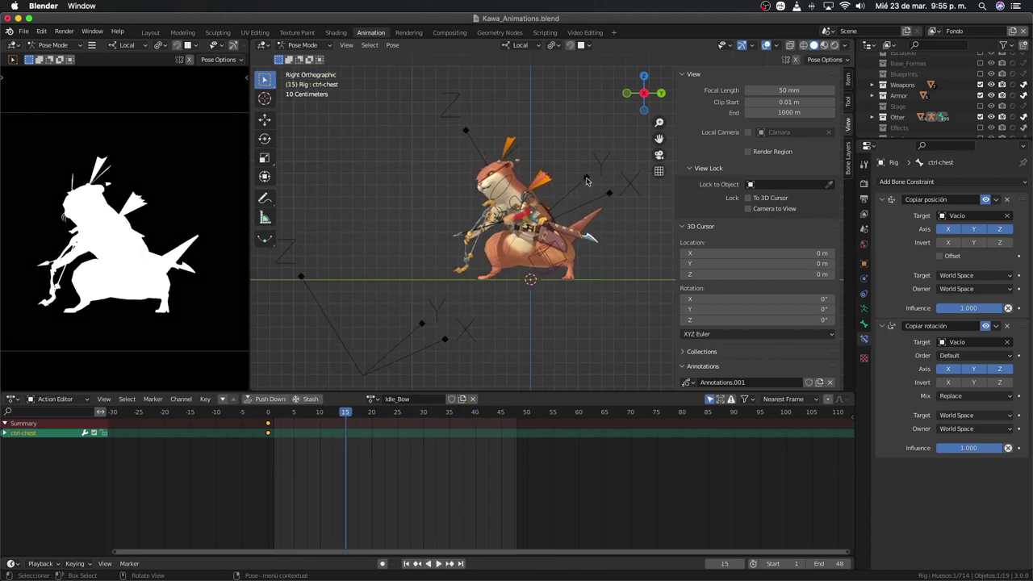
{"action": "key", "text": "ctrl+Tab"}
{"action": "left_click", "coordinate": [589, 183]}
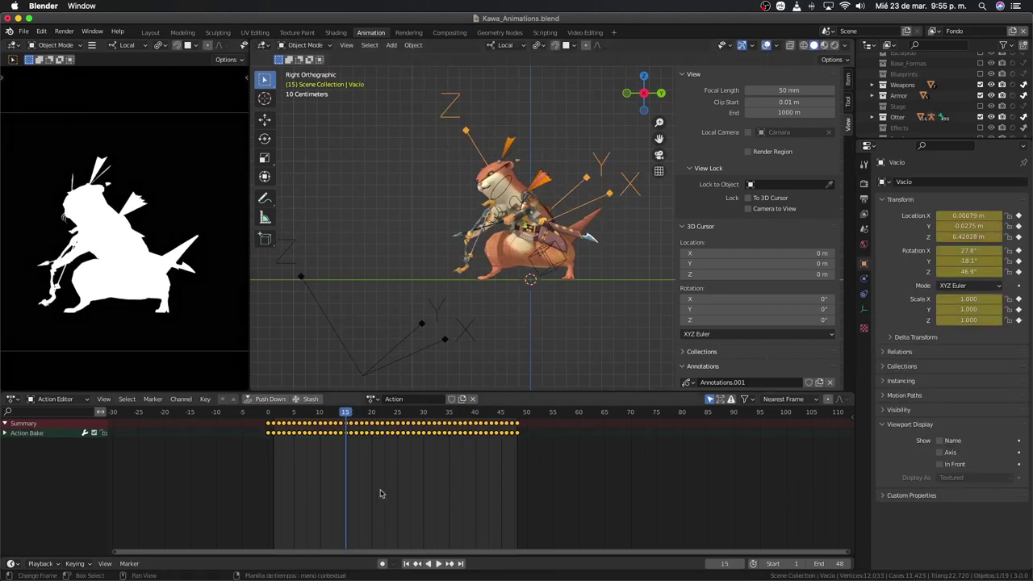
Step: In the Graph Editor, scale Vacio's Z Location curve vertically about 1.5 times during looping playback
{"action": "key", "text": "ctrl+Tab"}
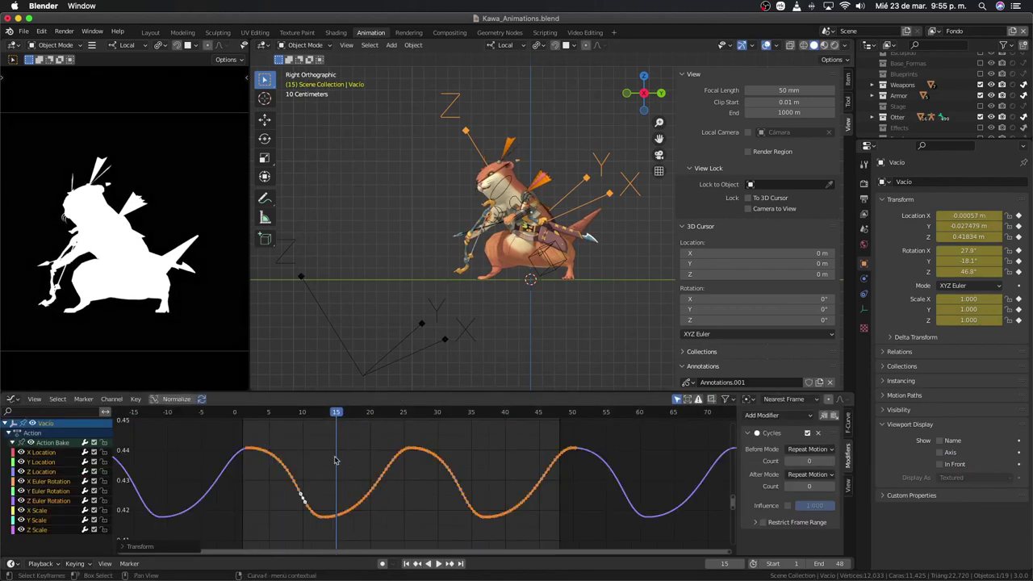
{"action": "key", "text": "space"}
{"action": "scroll", "coordinate": [531, 303], "scroll_direction": "up", "scroll_amount": 3}
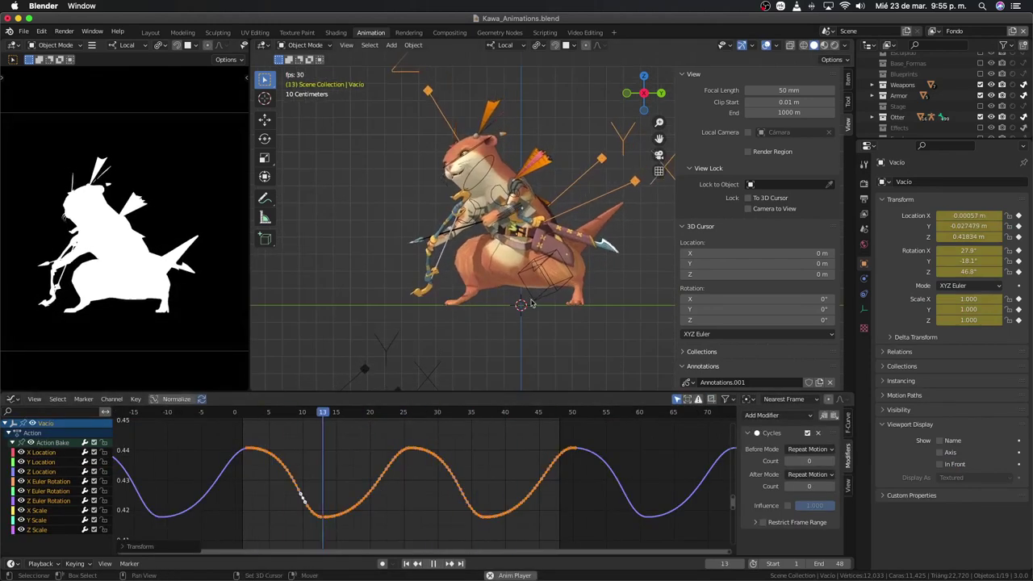
{"action": "scroll", "coordinate": [531, 304], "scroll_direction": "up", "scroll_amount": 3}
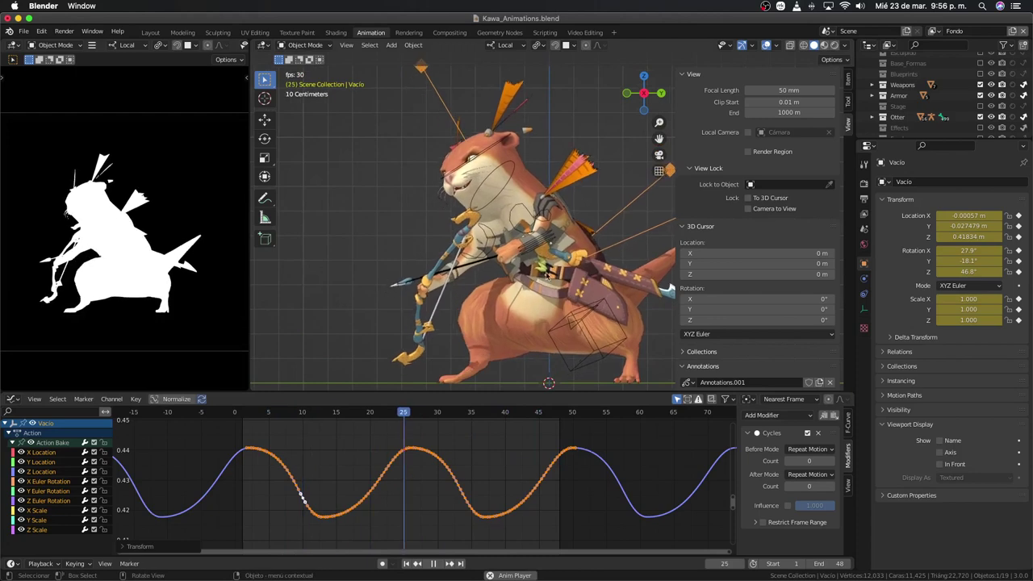
{"action": "scroll", "coordinate": [513, 238], "scroll_direction": "up", "scroll_amount": 3}
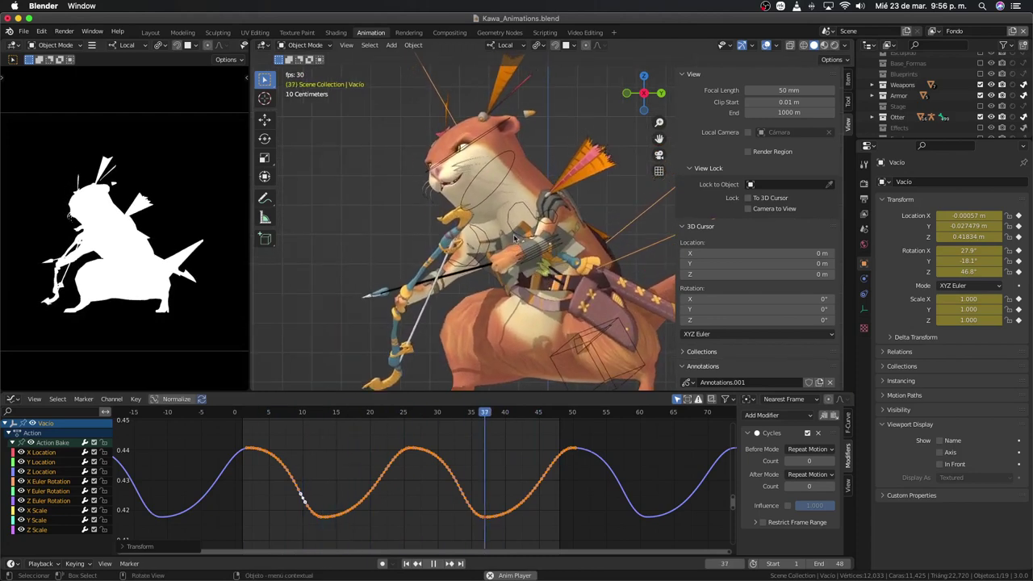
{"action": "scroll", "coordinate": [513, 238], "scroll_direction": "down", "scroll_amount": 4}
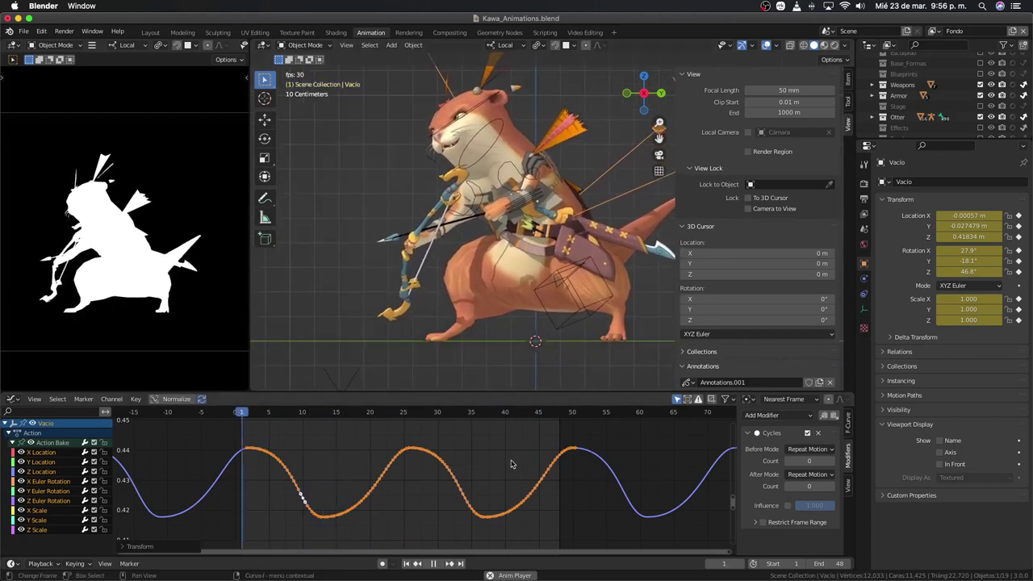
{"action": "left_click", "coordinate": [472, 499]}
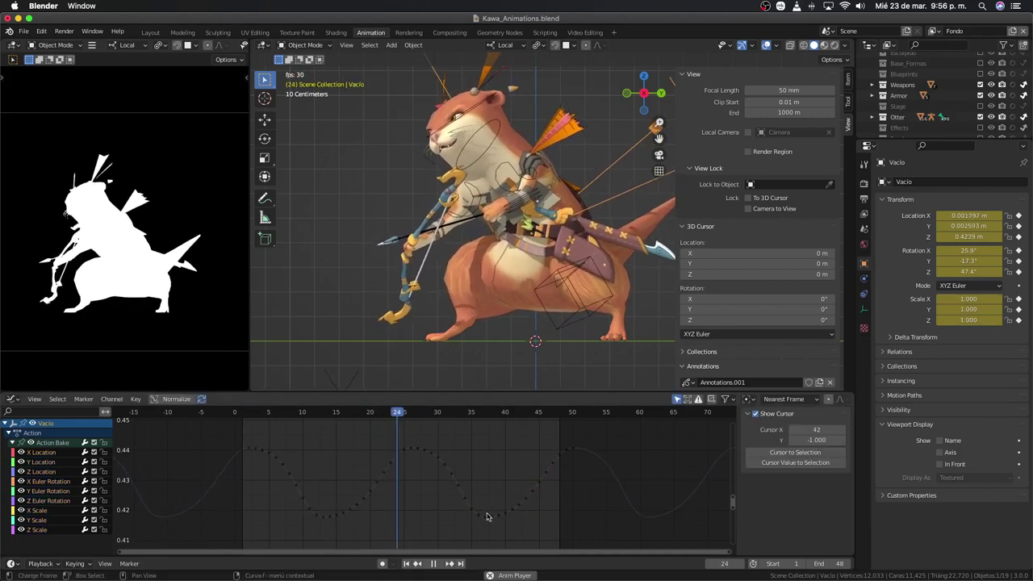
{"action": "left_click", "coordinate": [487, 517]}
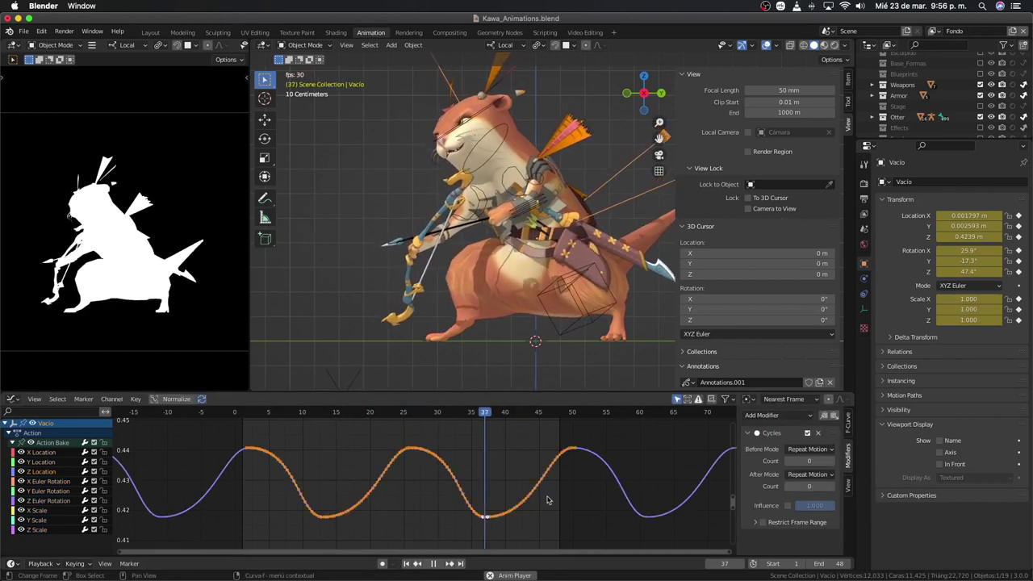
{"action": "key", "text": "s"}
{"action": "key", "text": "y"}
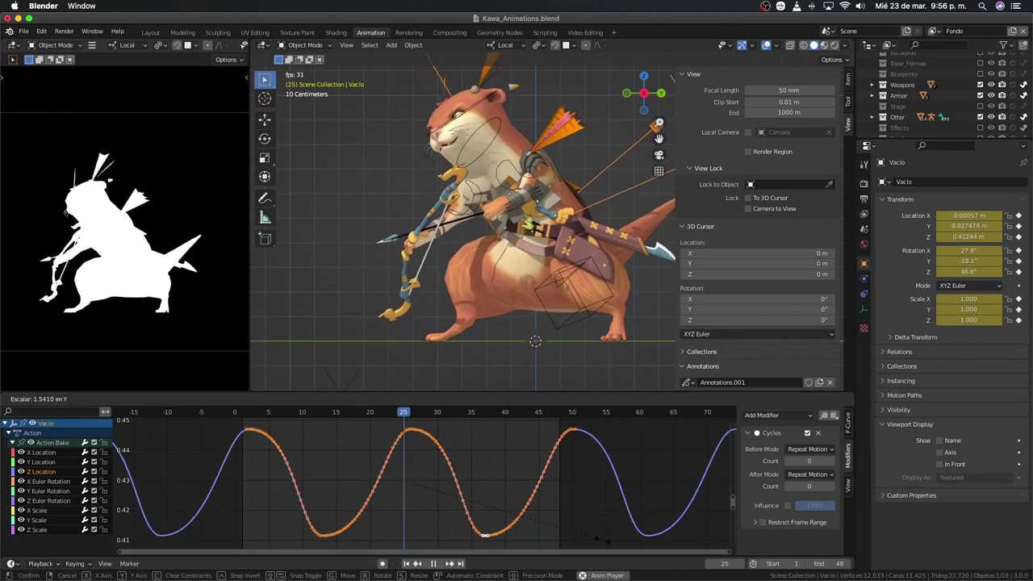
{"action": "key", "text": "Escape"}
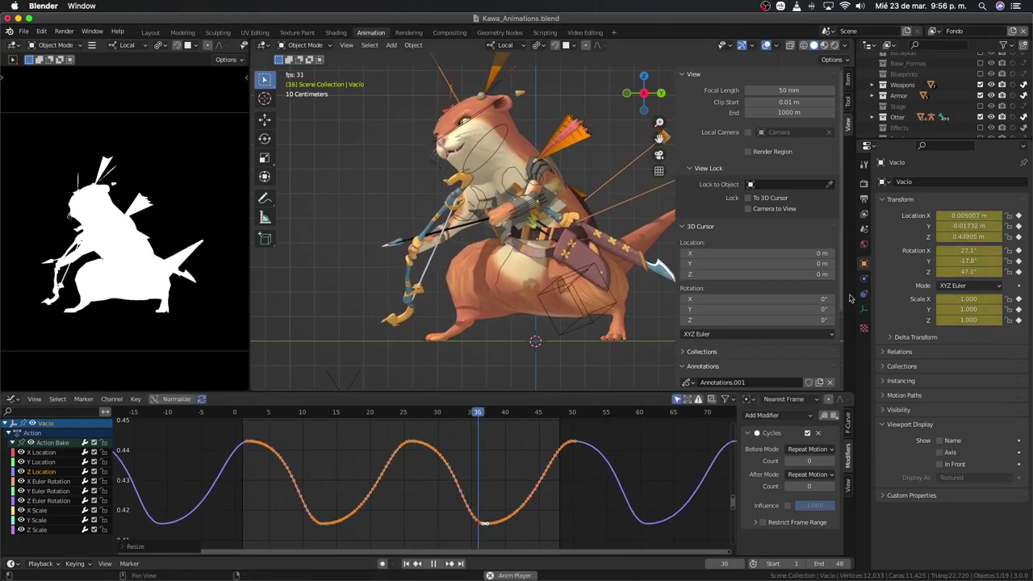
{"action": "left_click", "coordinate": [537, 211]}
Step: Adjust the Copy Location constraint influence on the ctrl-chest bone in Pose Mode
{"action": "key", "text": "ctrl+Tab"}
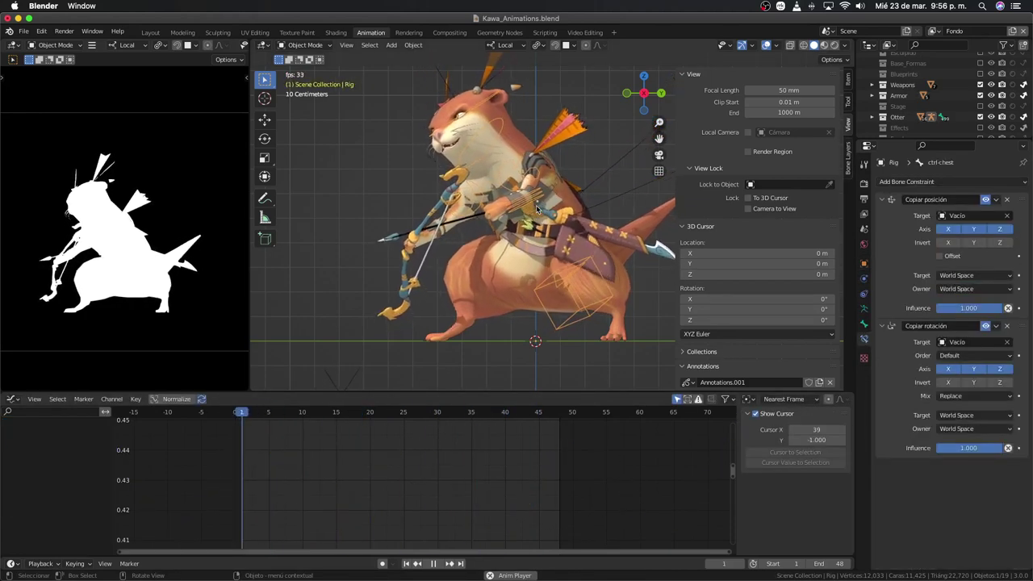
{"action": "left_click", "coordinate": [546, 216]}
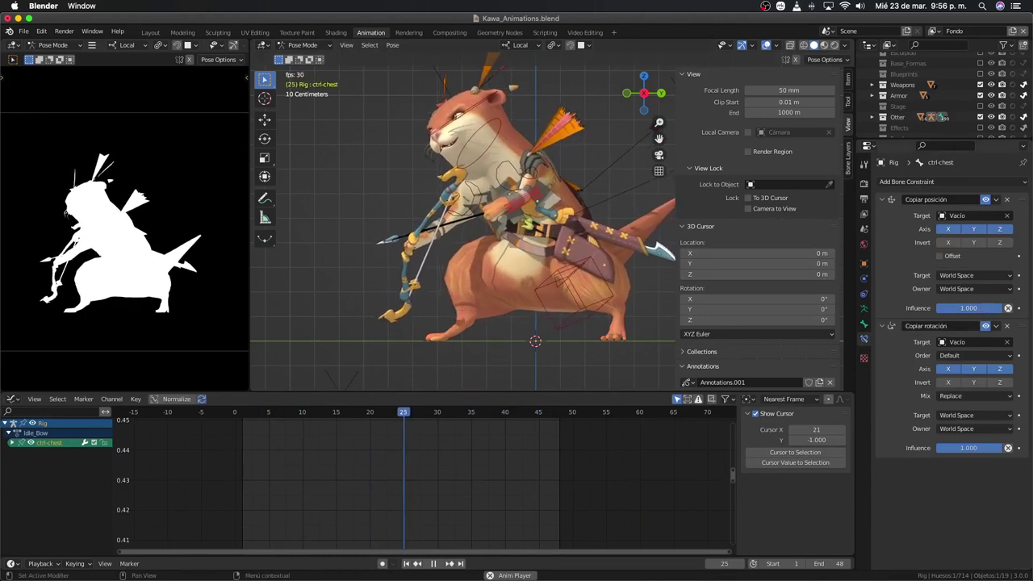
{"action": "mouse_move", "coordinate": [969, 308]}
{"action": "left_mouse_down"}
{"action": "mouse_move", "coordinate": [940, 307]}
{"action": "mouse_move", "coordinate": [996, 308]}
{"action": "left_mouse_up"}
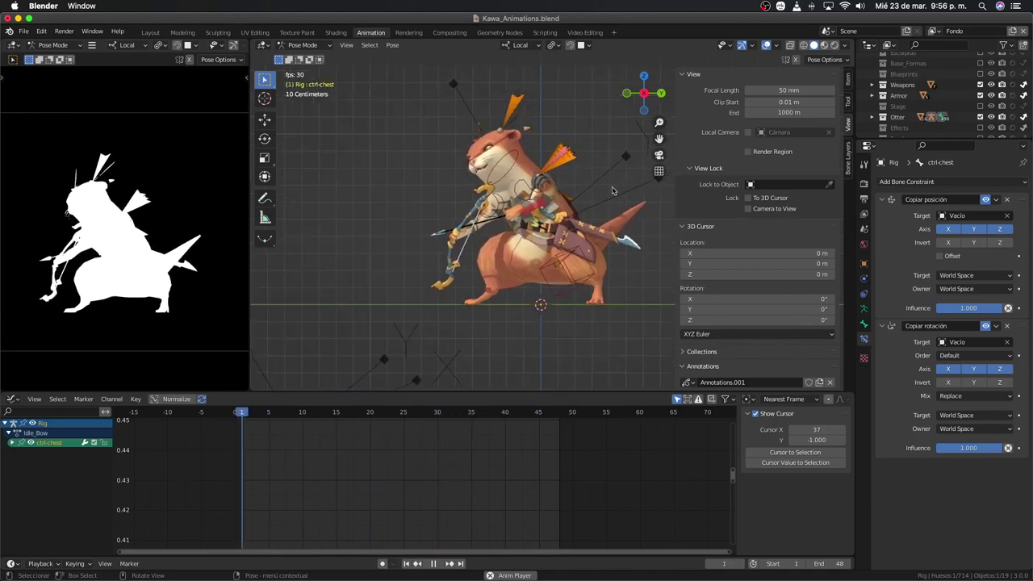
Step: Back in Object Mode, stretch Vacio's Z Location curve about 1.16 times taller
{"action": "key", "text": "ctrl+Tab"}
{"action": "left_click", "coordinate": [619, 167]}
{"action": "key", "text": "s"}
{"action": "key", "text": "y"}
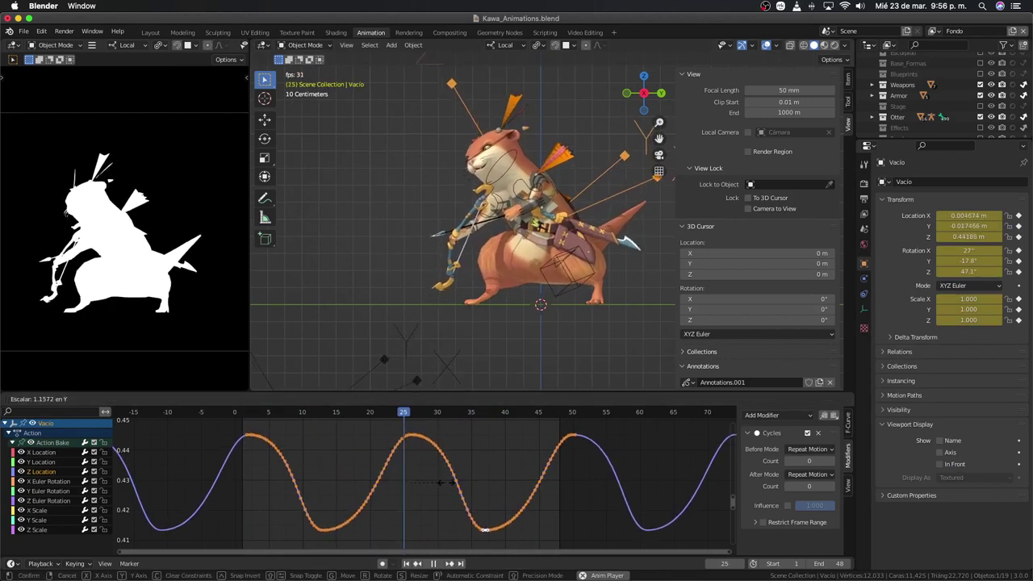
{"action": "left_click", "coordinate": [440, 482]}
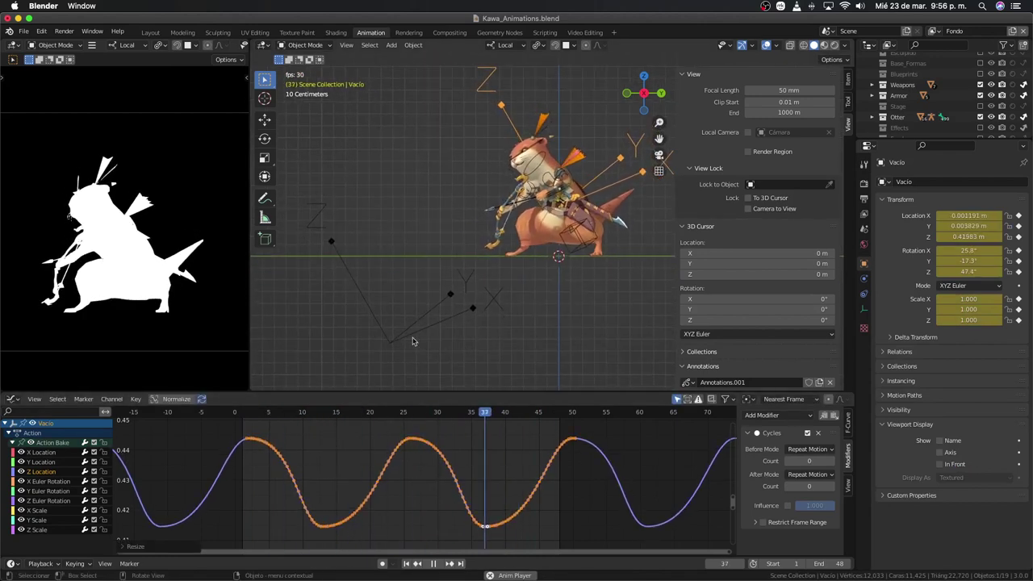
{"action": "left_click", "coordinate": [450, 324]}
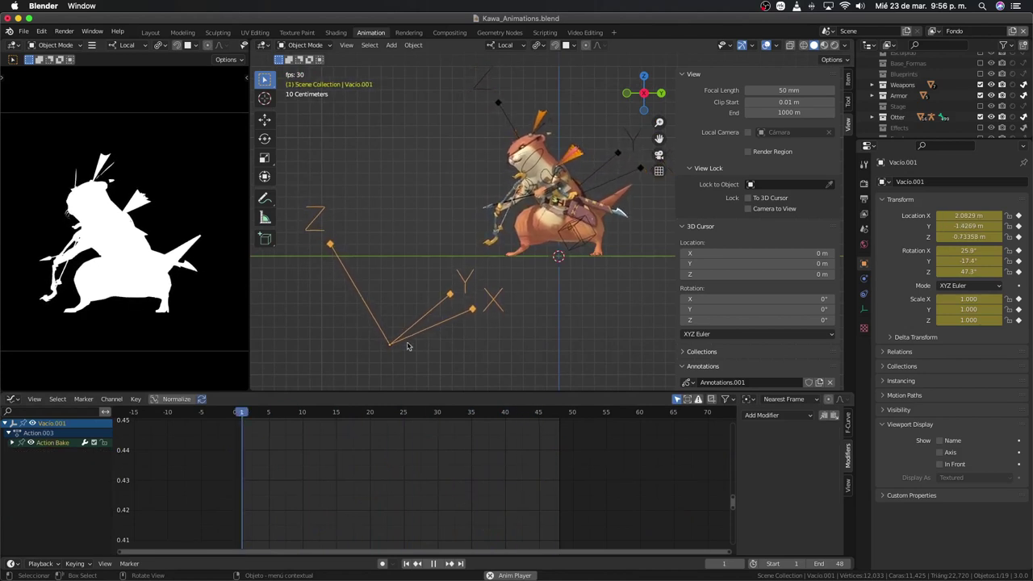
Step: Stop playback and isolate Vacio.001's Z Location curve in the Graph Editor
{"action": "key", "text": "space"}
{"action": "mouse_move", "coordinate": [413, 414]}
{"action": "left_mouse_down"}
{"action": "mouse_move", "coordinate": [524, 409]}
{"action": "mouse_move", "coordinate": [403, 412]}
{"action": "left_mouse_up"}
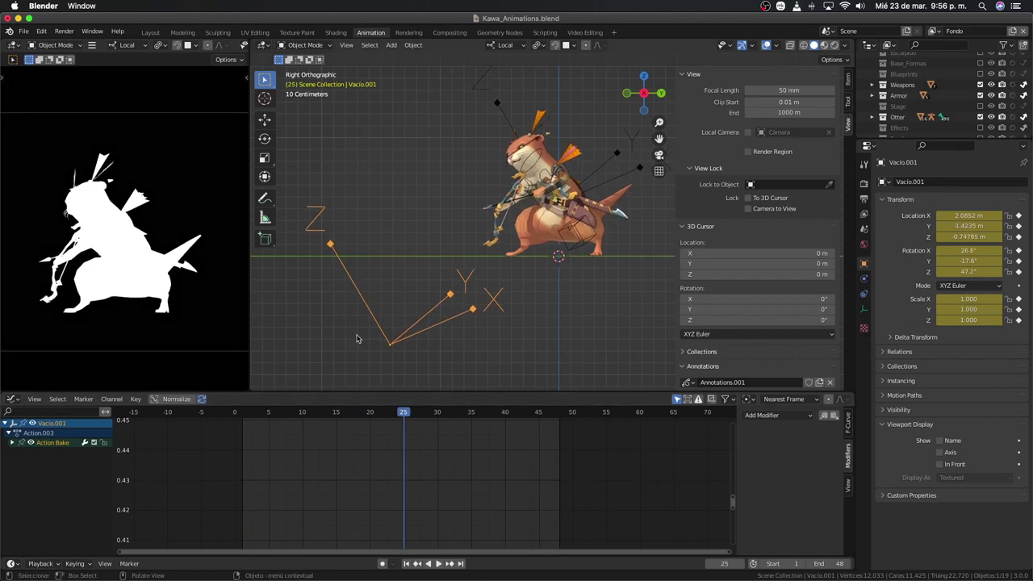
{"action": "scroll", "coordinate": [373, 279], "scroll_direction": "up", "scroll_amount": 1}
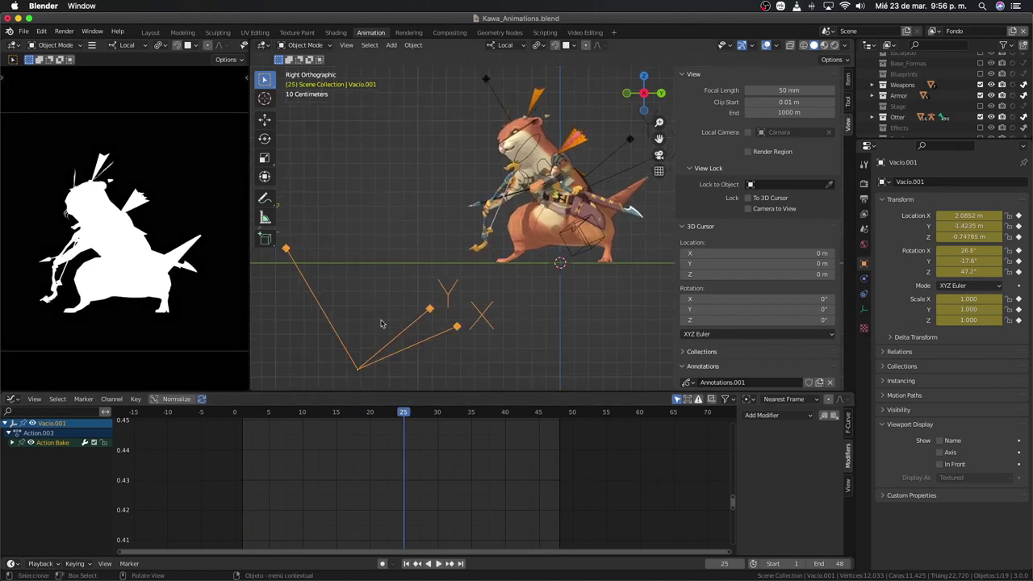
{"action": "key", "text": "ctrl+Tab"}
{"action": "key", "text": "ctrl+Tab"}
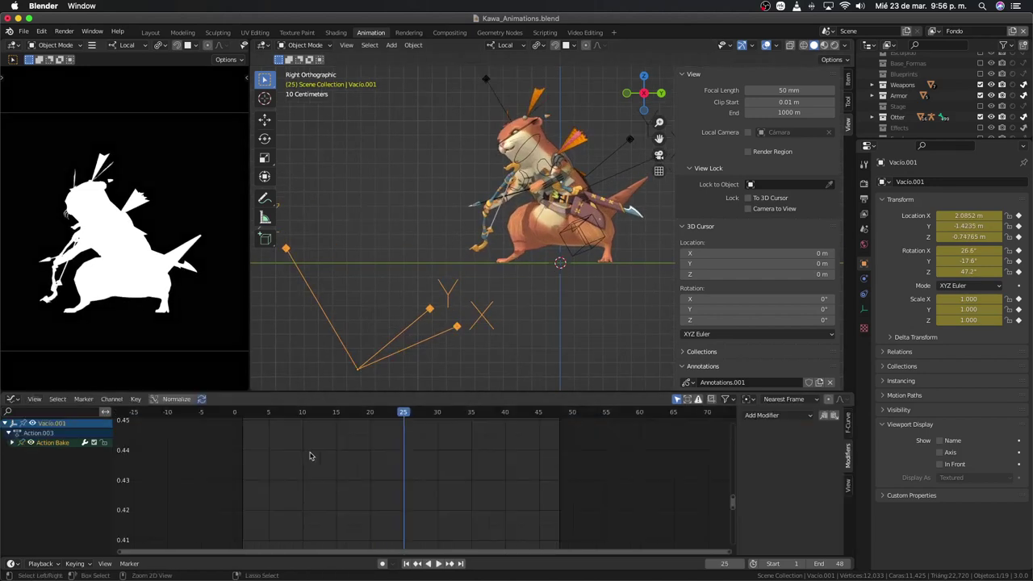
{"action": "key", "text": "Home"}
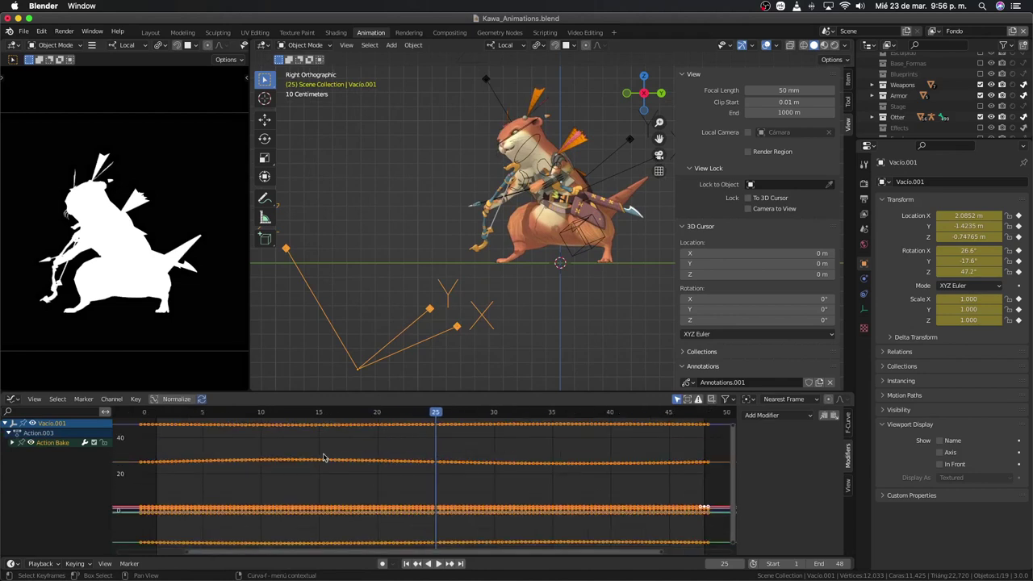
{"action": "left_click", "coordinate": [12, 443]}
{"action": "left_click", "coordinate": [22, 471], "text": "ctrl"}
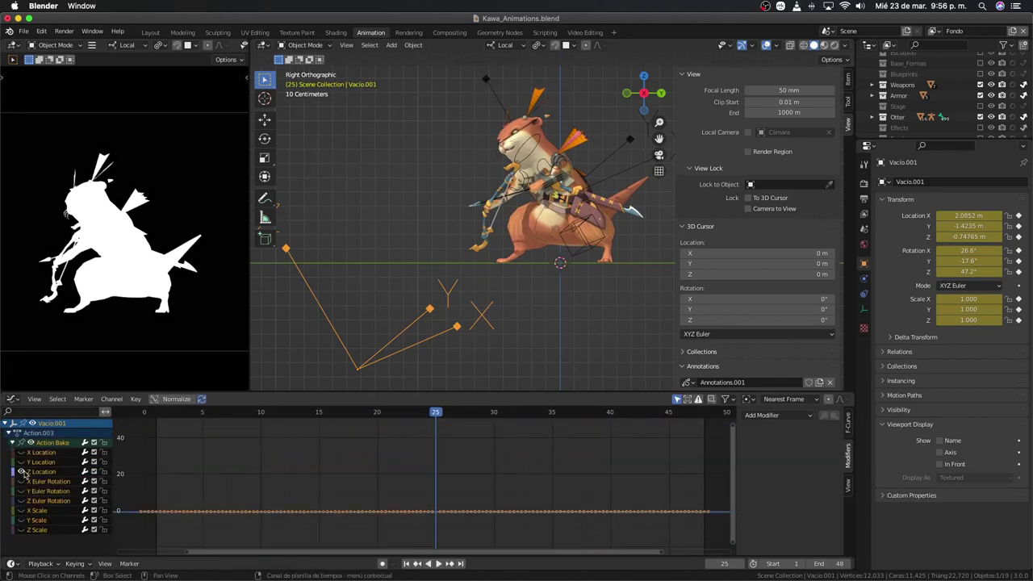
{"action": "key", "text": "g"}
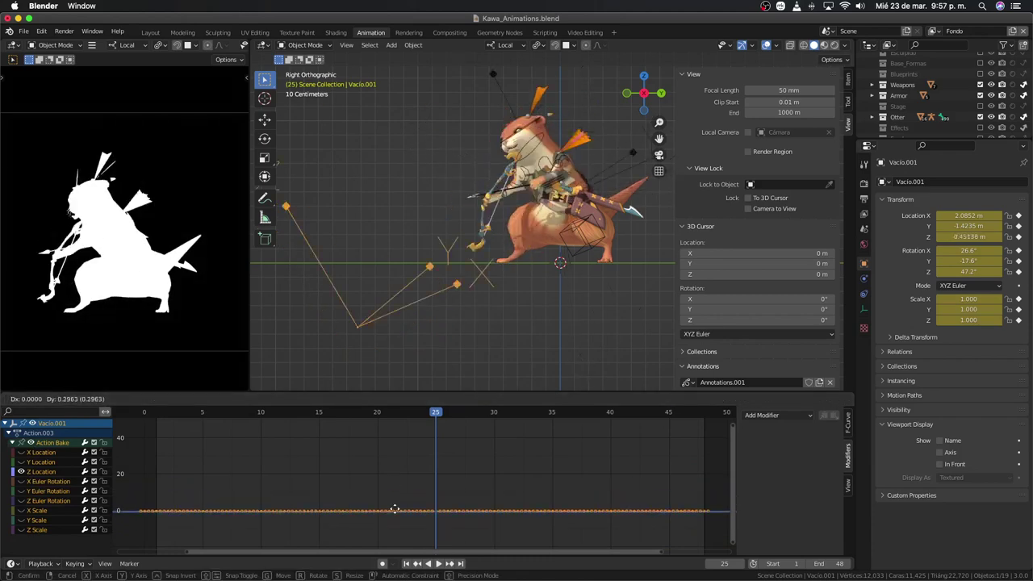
{"action": "right_click", "coordinate": [392, 500]}
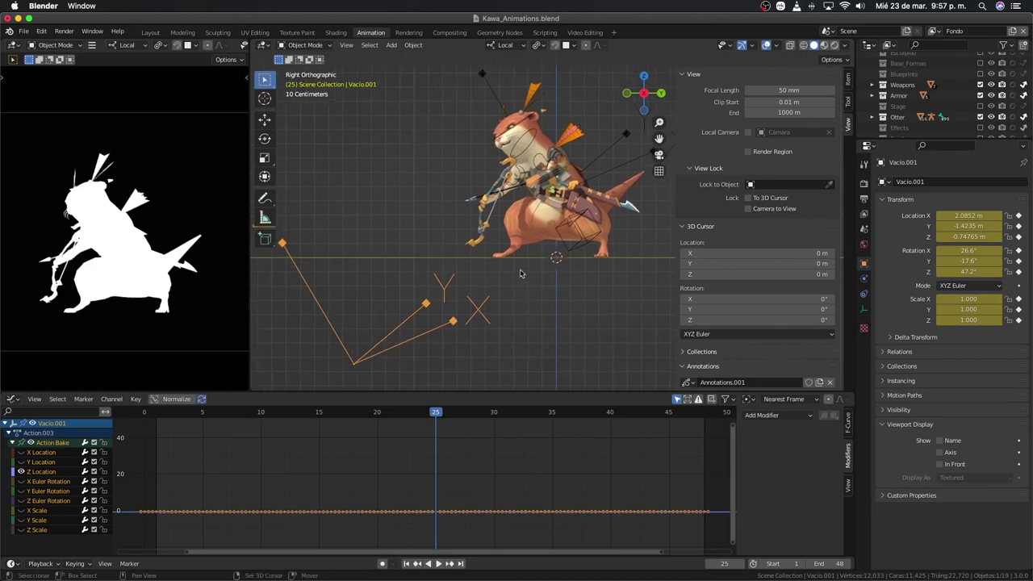
{"action": "key", "text": "g"}
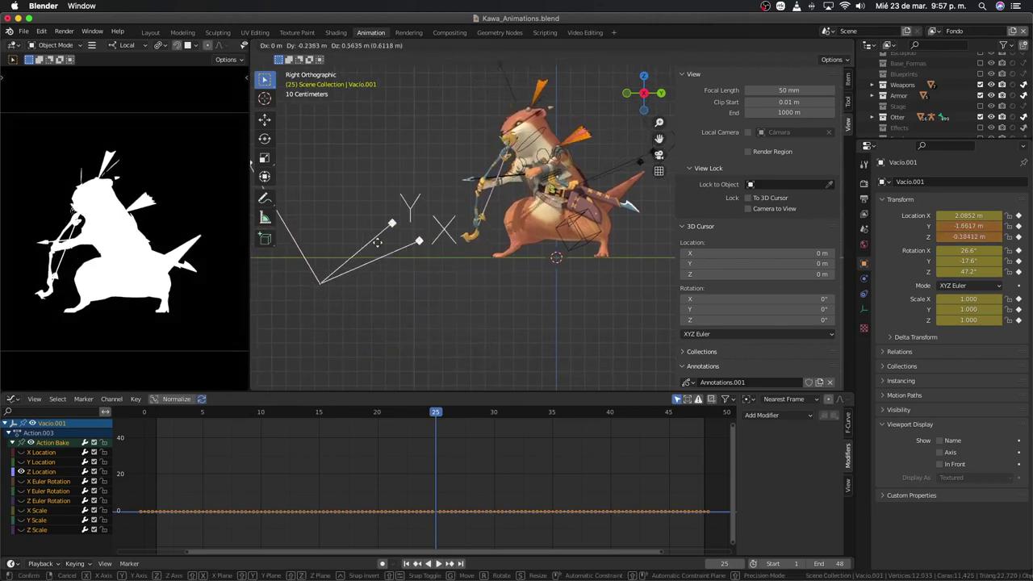
{"action": "right_click", "coordinate": [361, 307]}
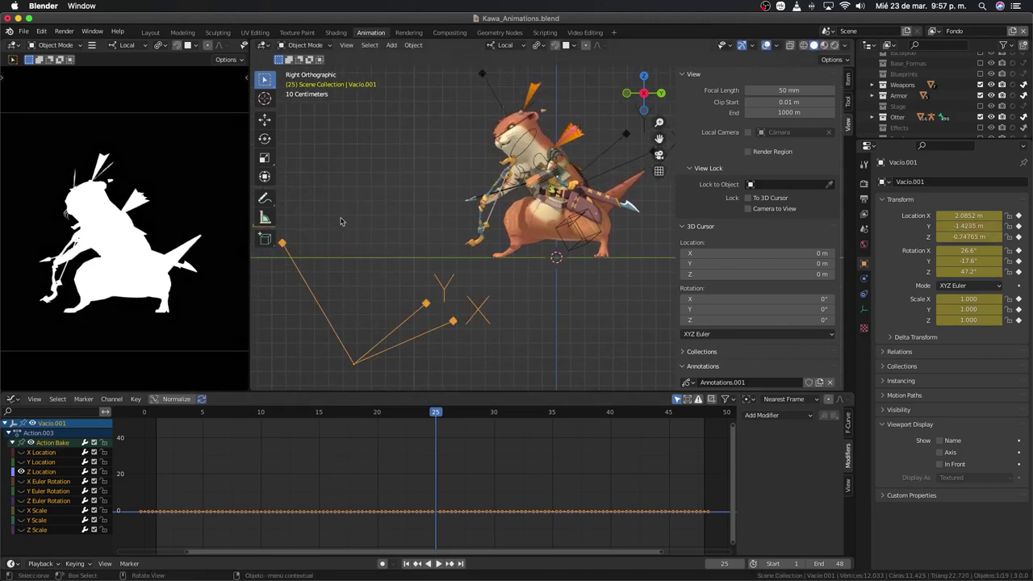
Step: Rescale the Z Location curve vertically to roughly 0.8 times its baked amplitude
{"action": "key", "text": "Home"}
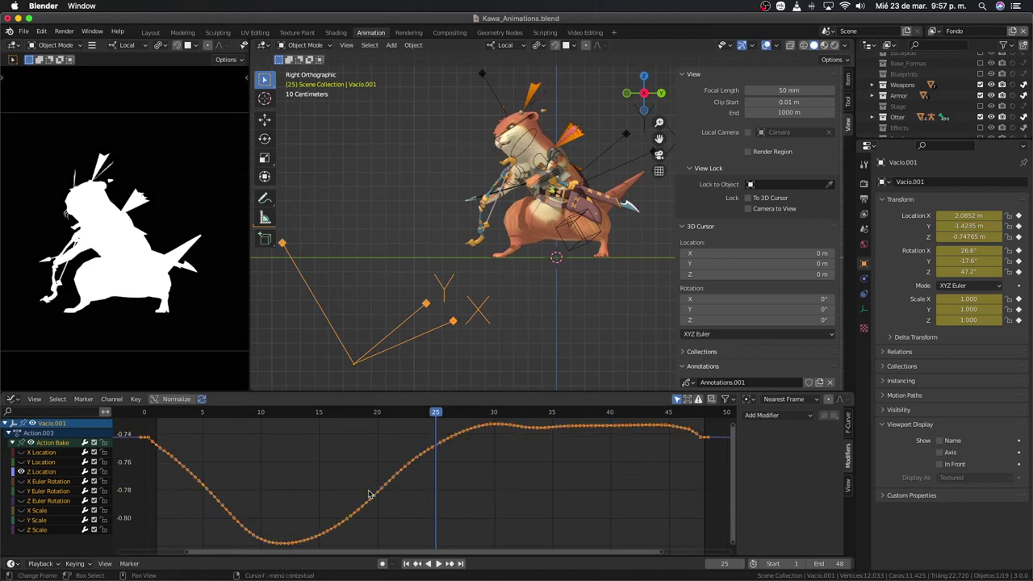
{"action": "key", "text": "s"}
{"action": "key", "text": "y"}
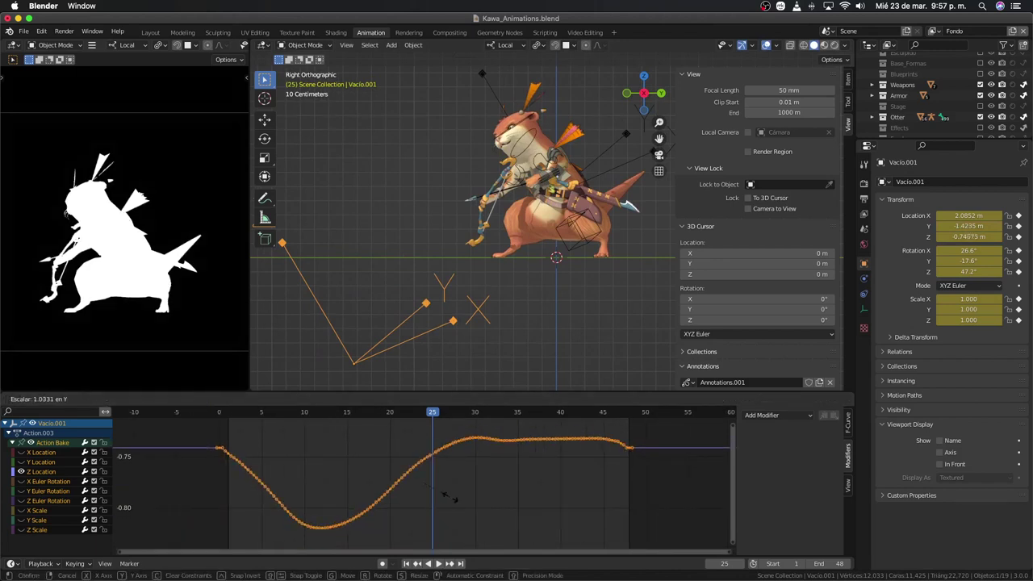
{"action": "left_click", "coordinate": [458, 506]}
{"action": "key", "text": "space"}
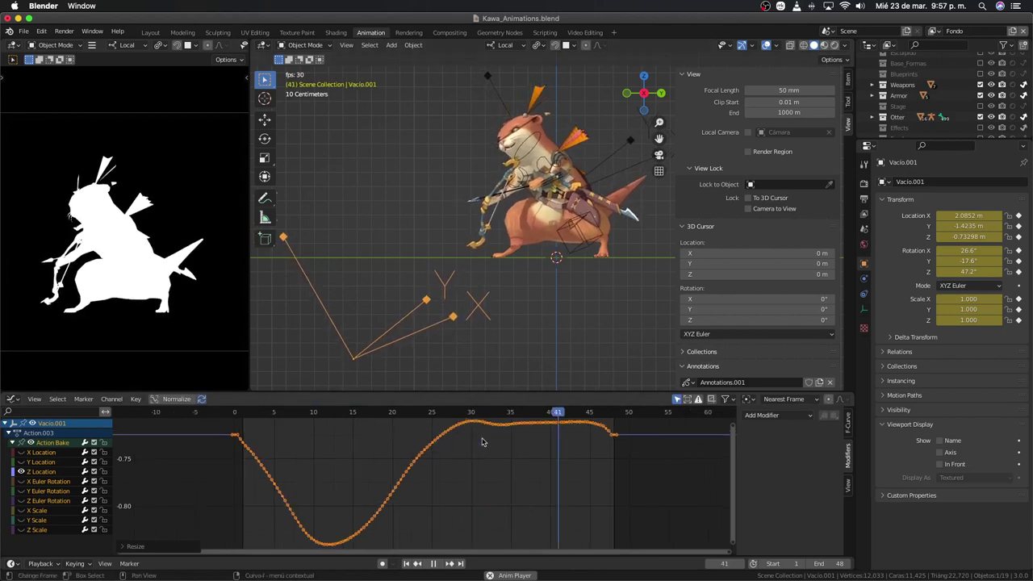
{"action": "key", "text": "s"}
{"action": "key", "text": "y"}
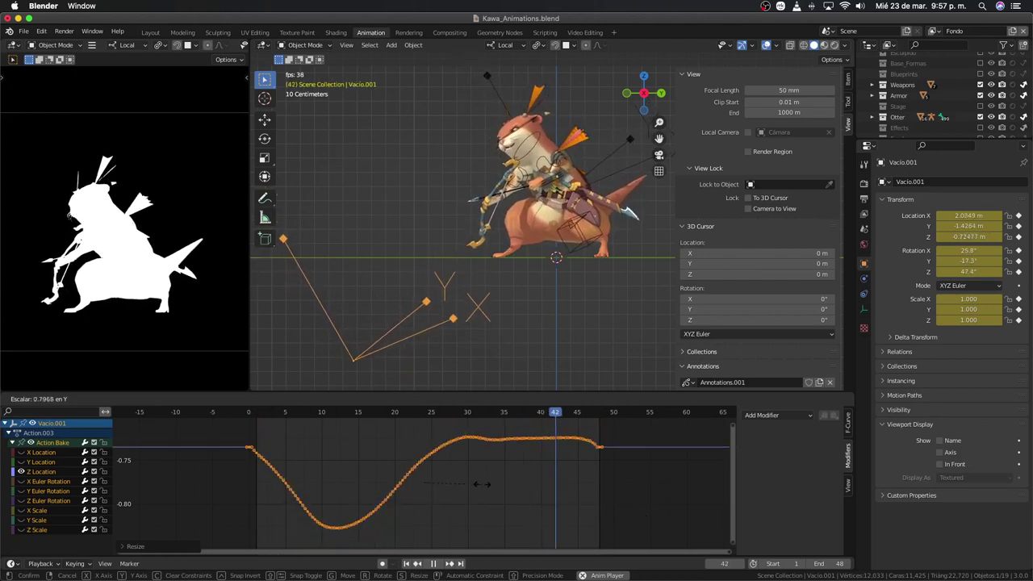
{"action": "left_click", "coordinate": [397, 489]}
{"action": "key", "text": "shift+e"}
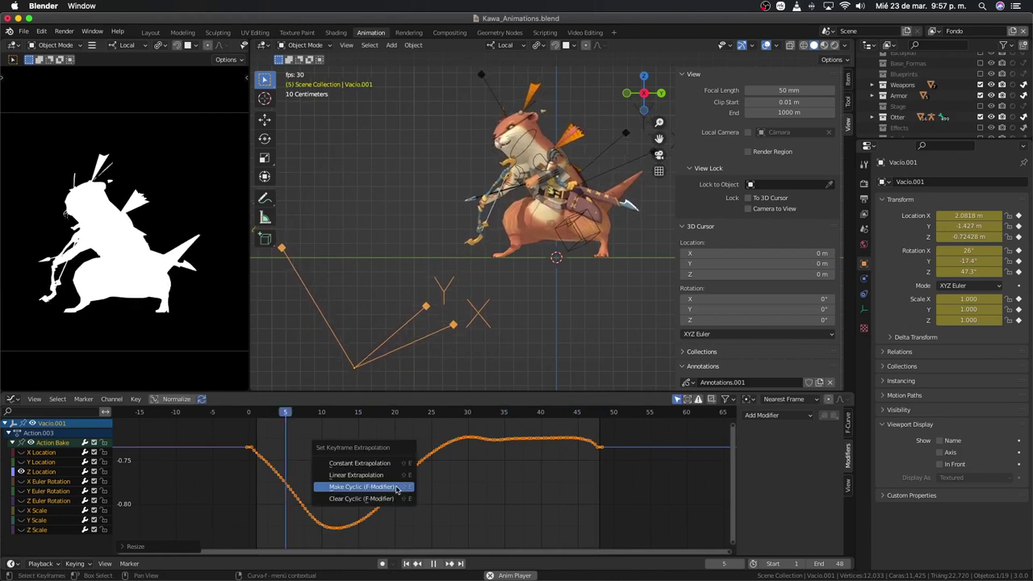
Step: Make Vacio.001's Z Location curve cyclic with a Cycles modifier and shift its keys 4 frames later
{"action": "left_click", "coordinate": [397, 488]}
{"action": "left_click", "coordinate": [319, 490]}
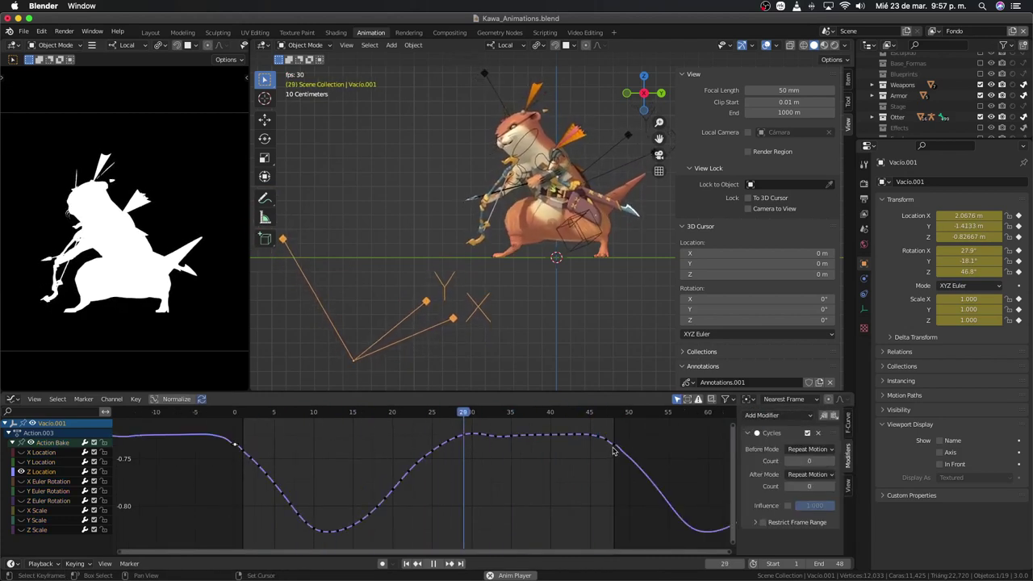
{"action": "key", "text": "a"}
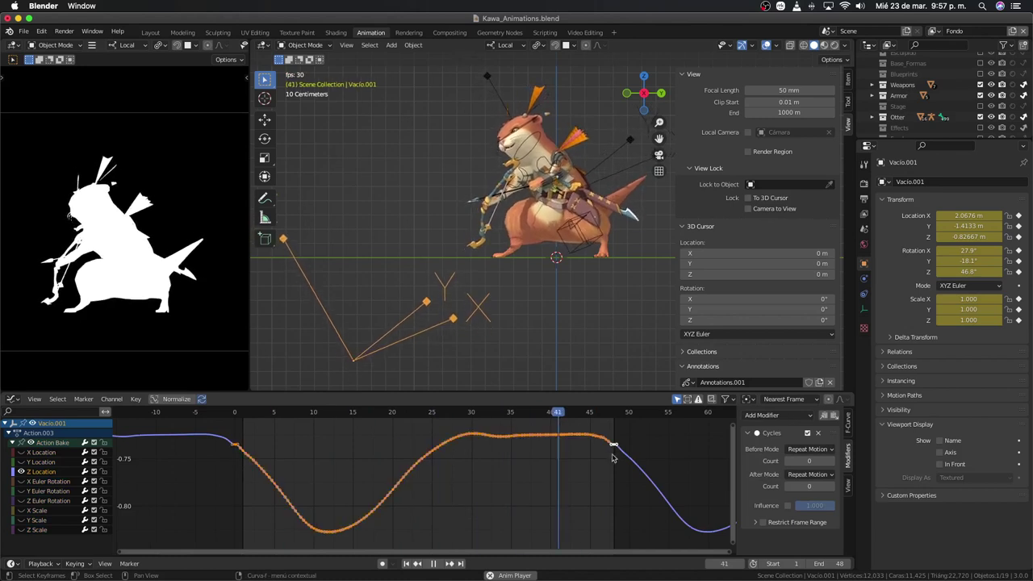
{"action": "key", "text": "g"}
{"action": "key", "text": "x"}
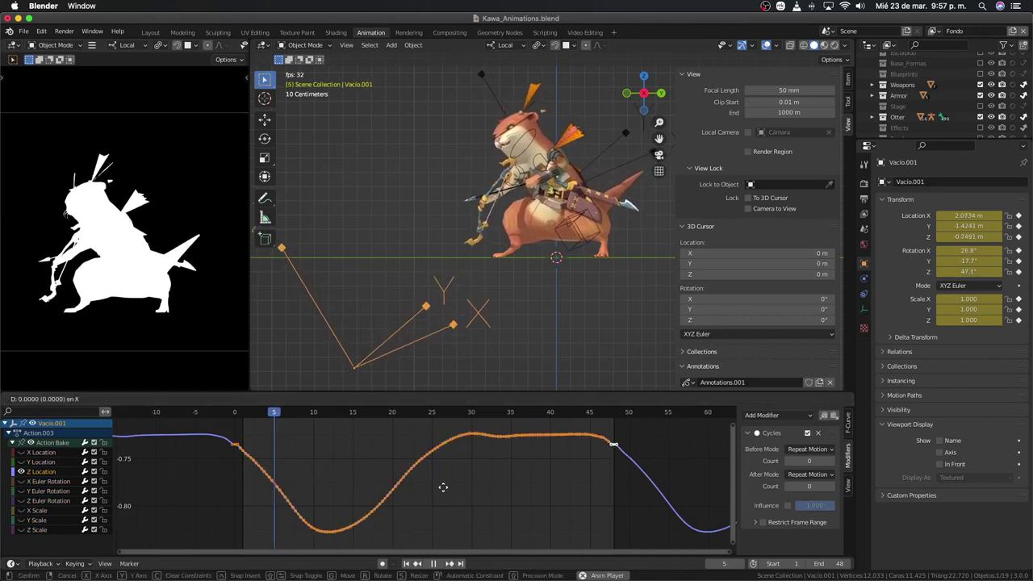
{"action": "key", "text": "Escape"}
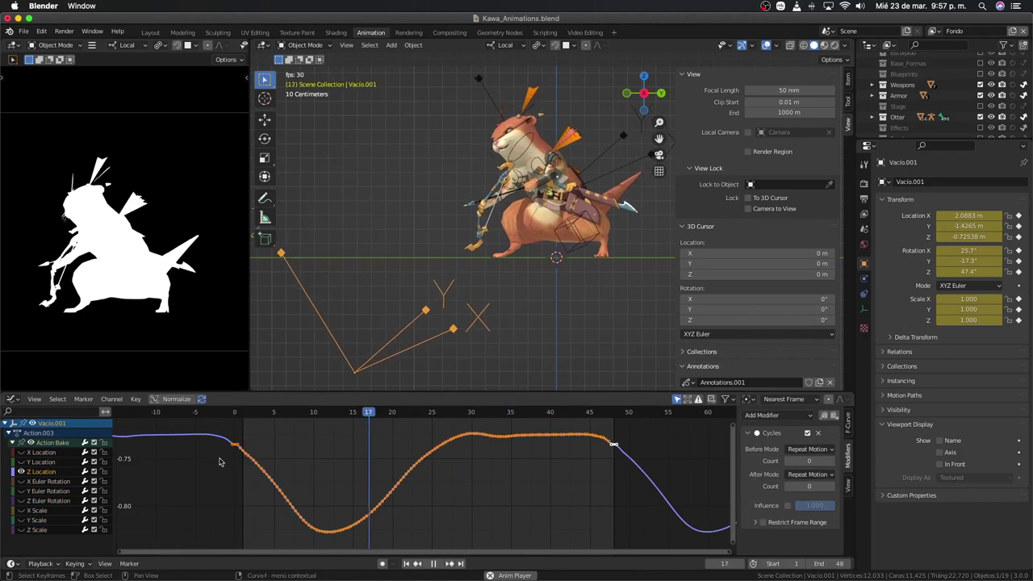
{"action": "left_click", "coordinate": [219, 461]}
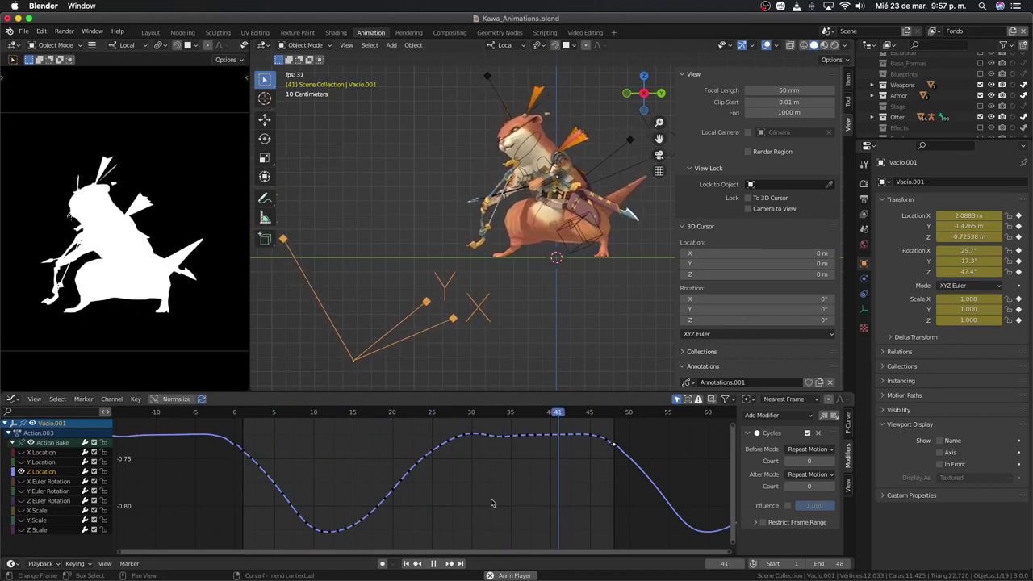
{"action": "key", "text": "a"}
{"action": "key", "text": "g"}
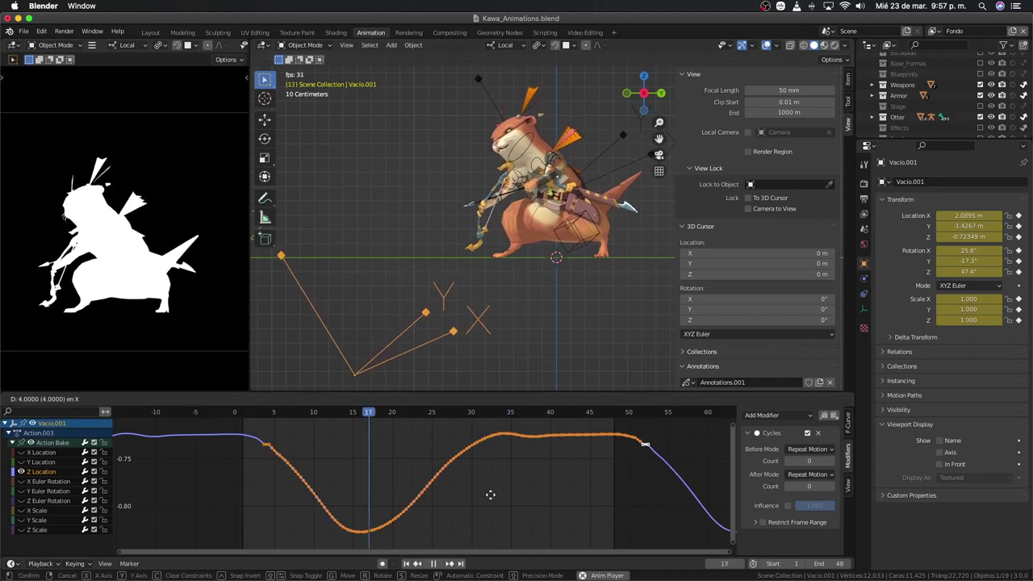
{"action": "left_click", "coordinate": [490, 495]}
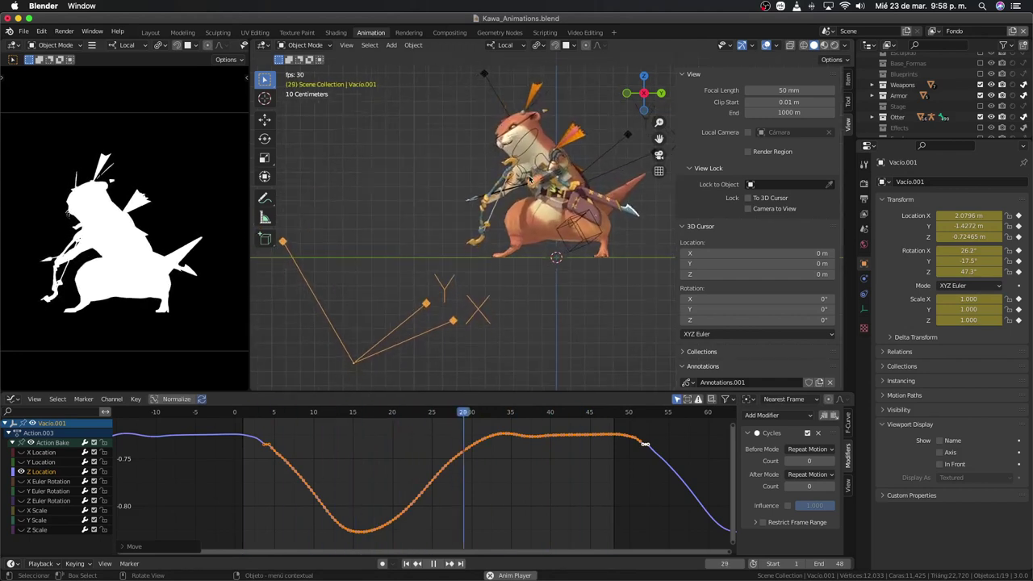
{"action": "middle_click_drag", "start_coordinate": [529, 180], "coordinate": [538, 303]}
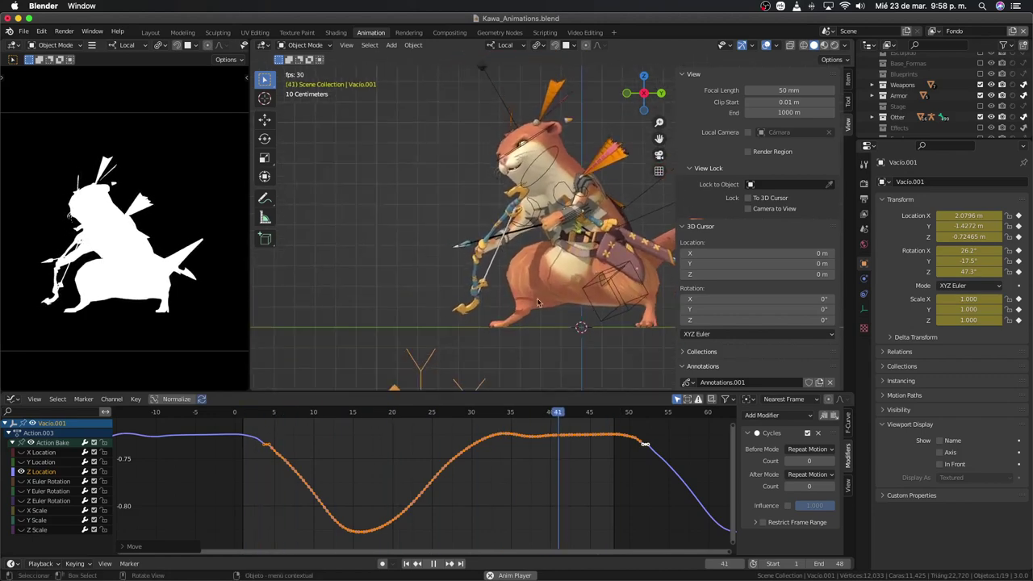
{"action": "key", "text": "ctrl+Tab"}
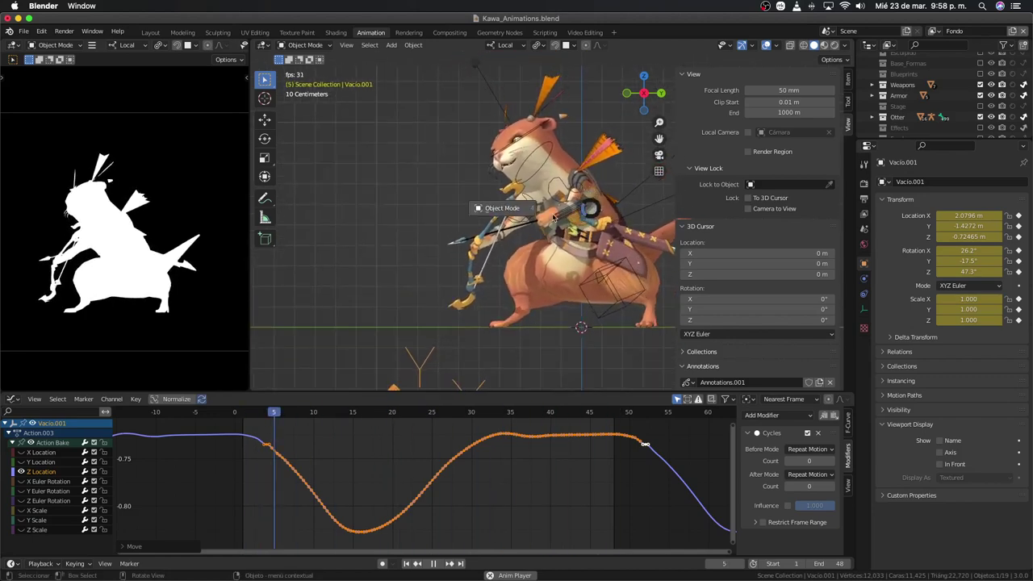
Step: In Pose Mode, lower ctrl-chest's Copiar rotación constraint influence to 0.576
{"action": "left_click", "coordinate": [554, 218]}
{"action": "key", "text": "ctrl+Tab"}
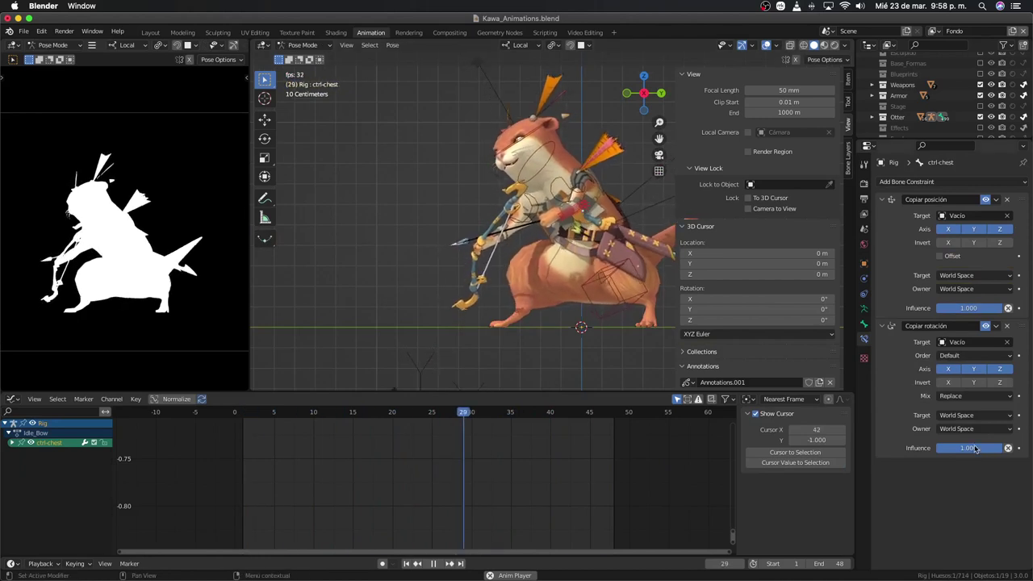
{"action": "mouse_move", "coordinate": [974, 449]}
{"action": "left_mouse_down"}
{"action": "mouse_move", "coordinate": [944, 448]}
{"action": "mouse_move", "coordinate": [1008, 448]}
{"action": "left_mouse_up"}
{"action": "scroll", "coordinate": [508, 280], "scroll_direction": "down", "scroll_amount": 2}
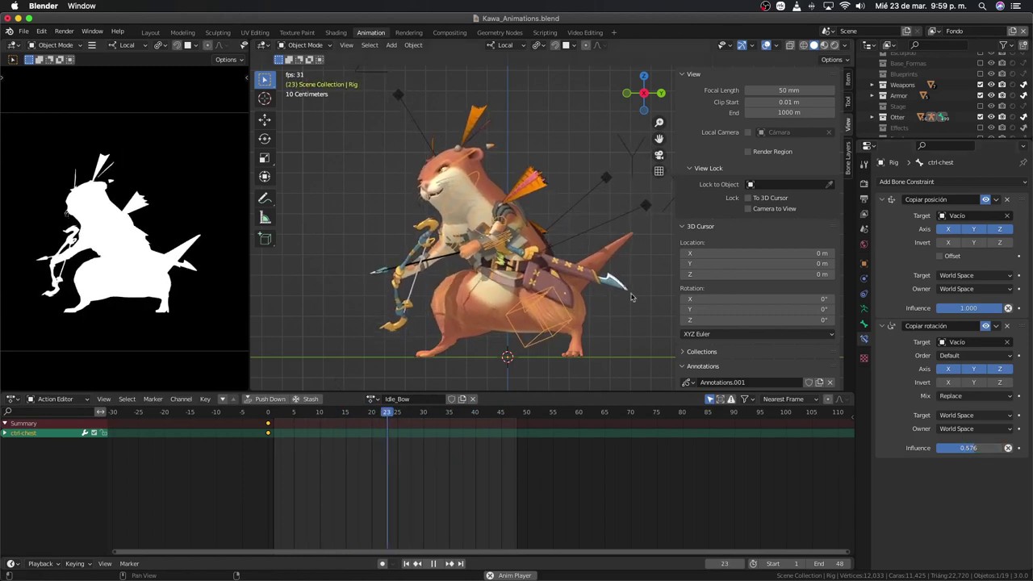
{"action": "scroll", "coordinate": [631, 298], "scroll_direction": "up", "scroll_amount": 3}
{"action": "key", "text": "ctrl+Tab"}
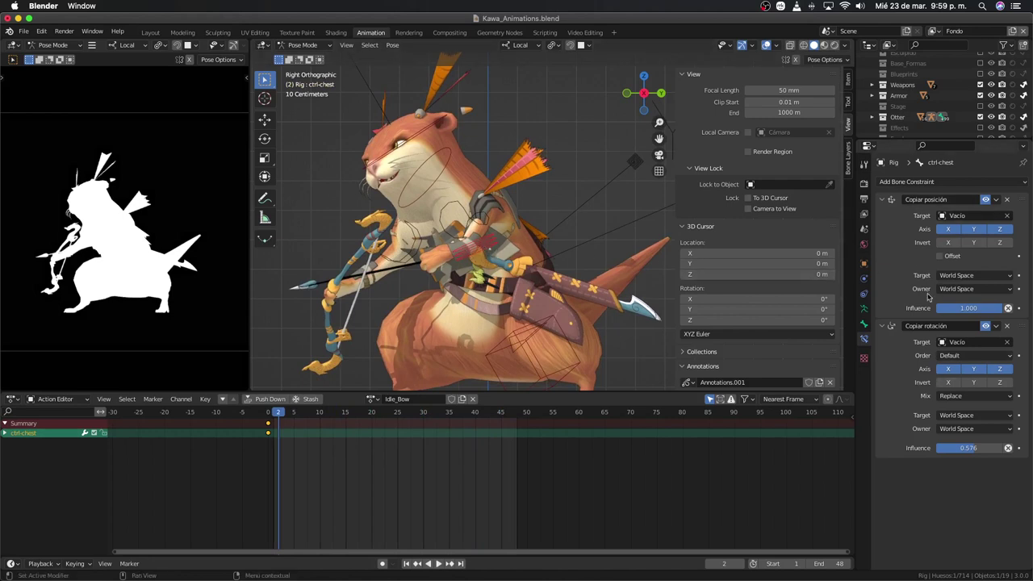
{"action": "key", "text": "F3"}
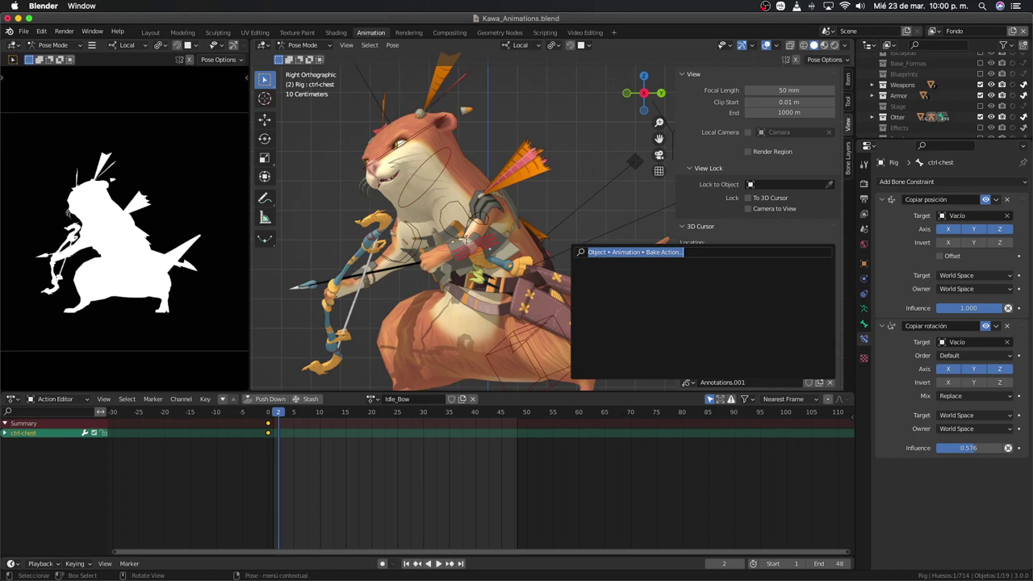
Step: Bake ctrl-chest's motion into Idle_Bow keys over frames 0–48, clearing its constraints
{"action": "type", "text": "ba"}
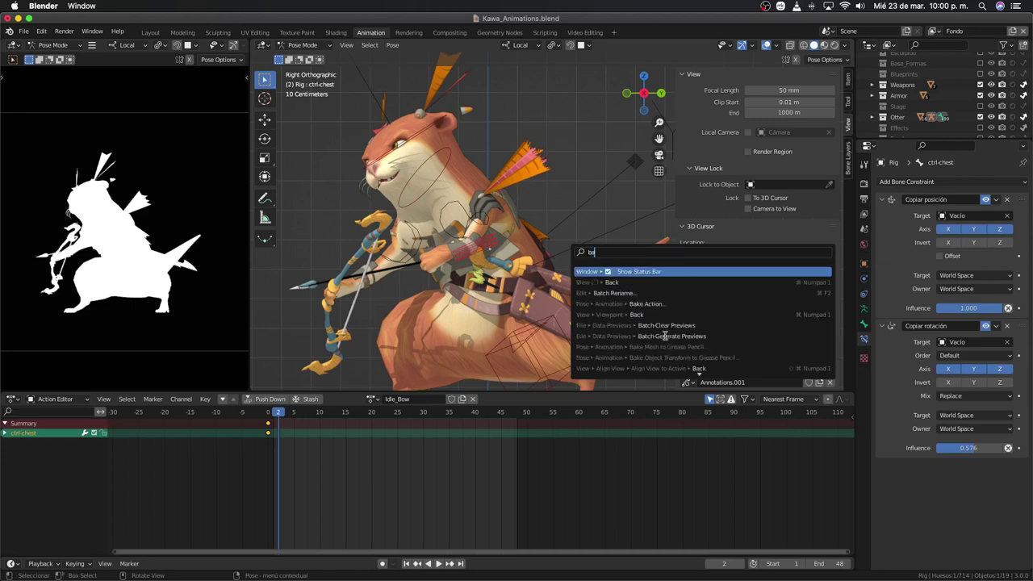
{"action": "type", "text": "ke"}
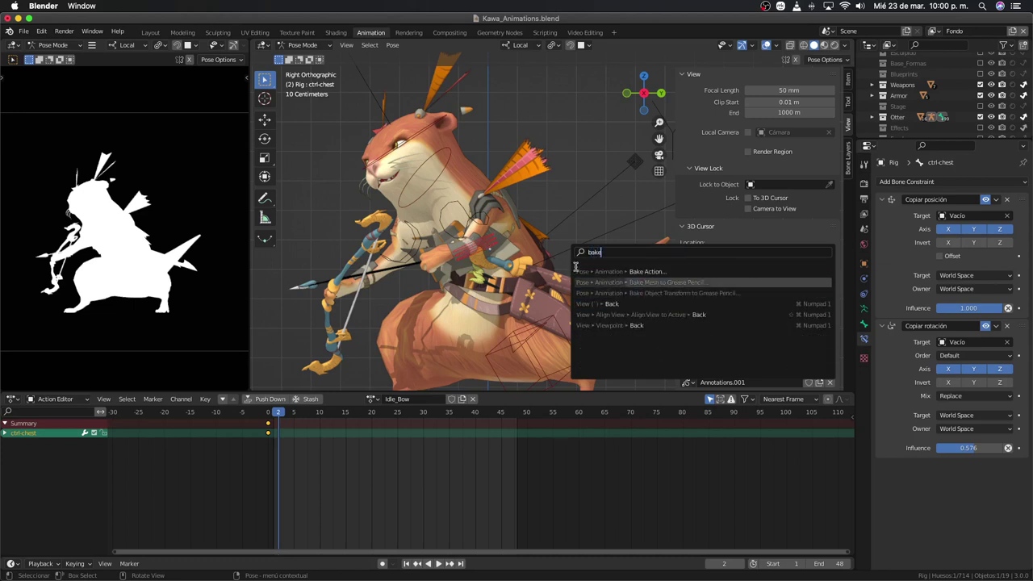
{"action": "left_click", "coordinate": [651, 273]}
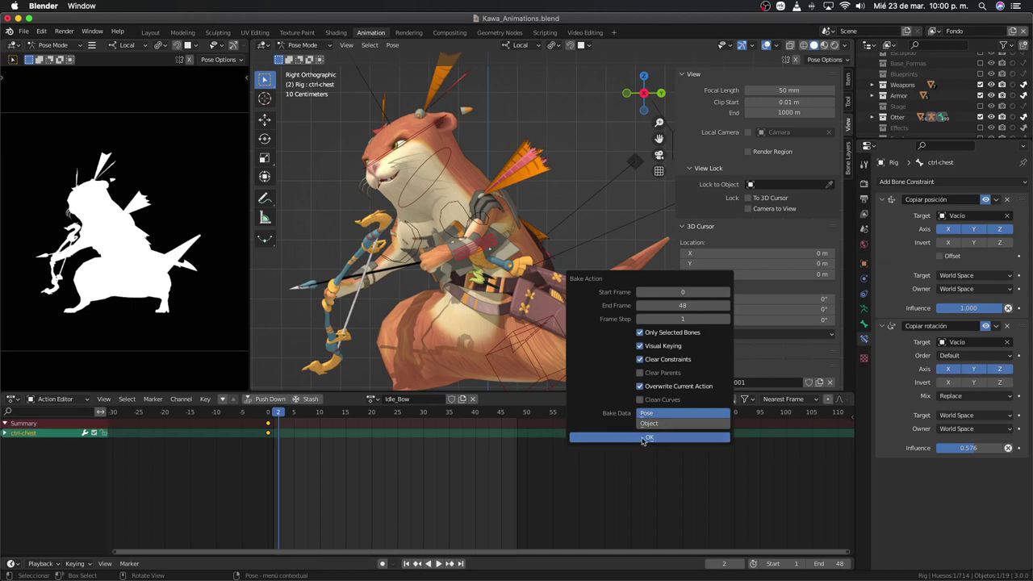
{"action": "left_click", "coordinate": [643, 439]}
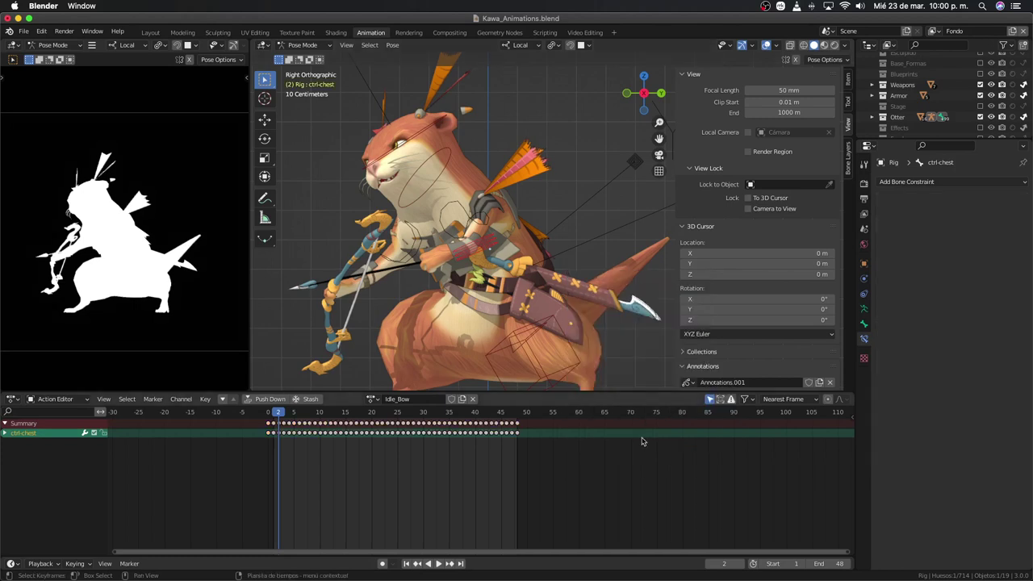
{"action": "scroll", "coordinate": [444, 268], "scroll_direction": "down", "scroll_amount": 2}
Step: Select the leftover empty Vacio.001 and delete it
{"action": "scroll", "coordinate": [485, 260], "scroll_direction": "down", "scroll_amount": 2}
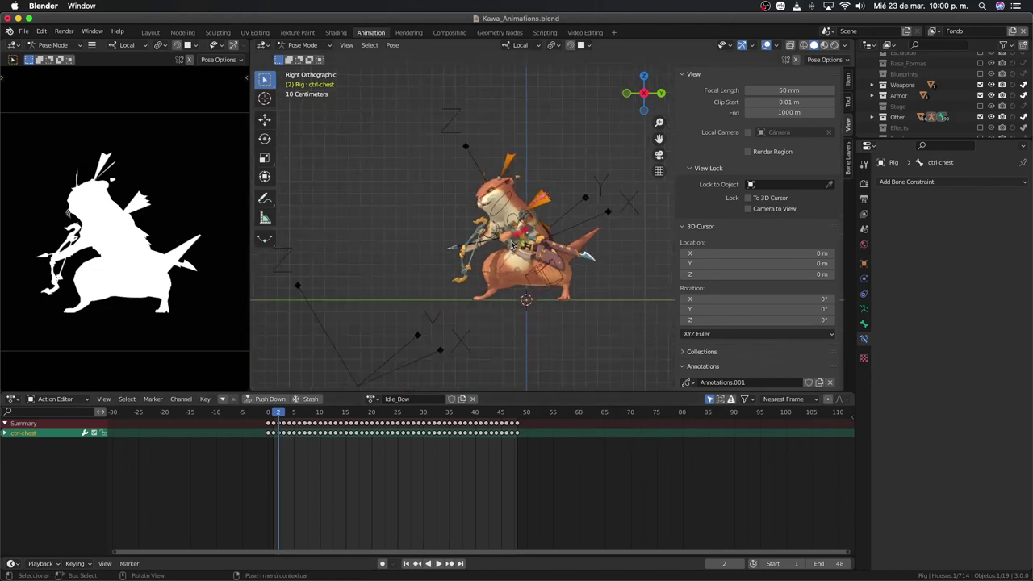
{"action": "left_click", "coordinate": [565, 207]}
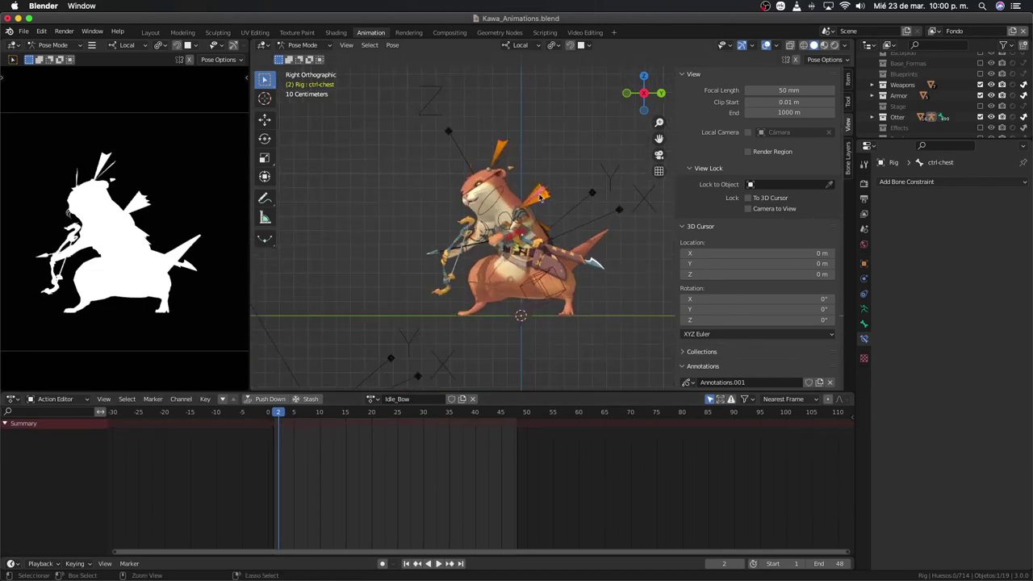
{"action": "left_click", "coordinate": [594, 193]}
{"action": "middle_click_drag", "start_coordinate": [418, 366], "coordinate": [468, 319], "text": "shift"}
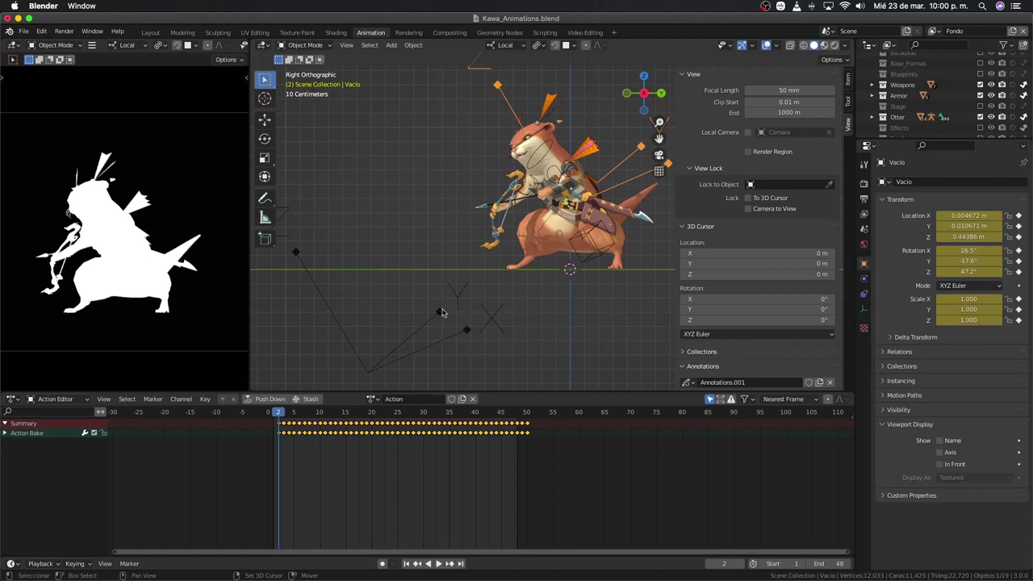
{"action": "left_click", "coordinate": [441, 312]}
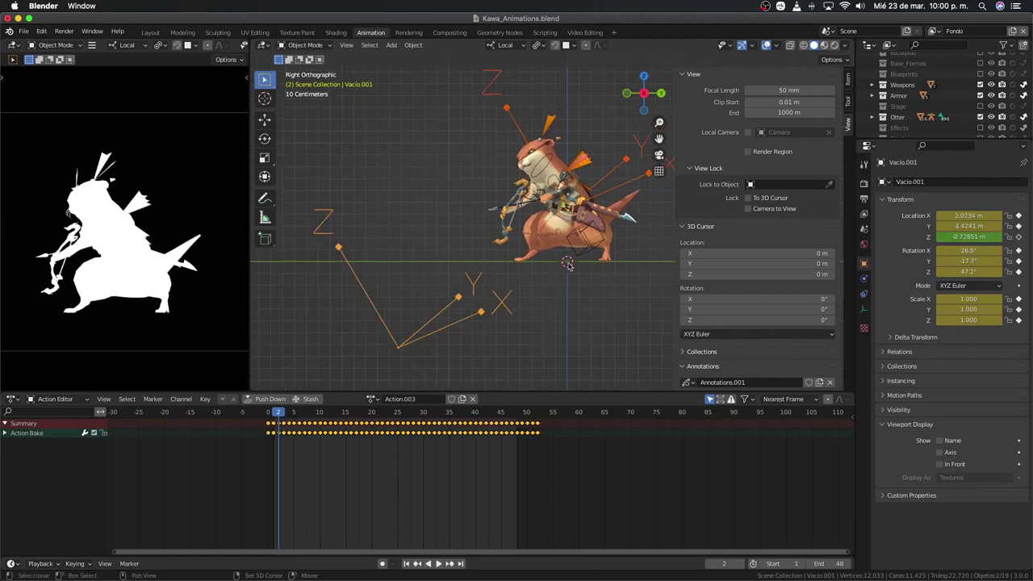
{"action": "middle_click_drag", "start_coordinate": [532, 256], "coordinate": [516, 280], "text": "shift"}
{"action": "scroll", "coordinate": [487, 265], "scroll_direction": "up", "scroll_amount": 1}
{"action": "middle_click_drag", "start_coordinate": [541, 179], "coordinate": [536, 208], "text": "shift"}
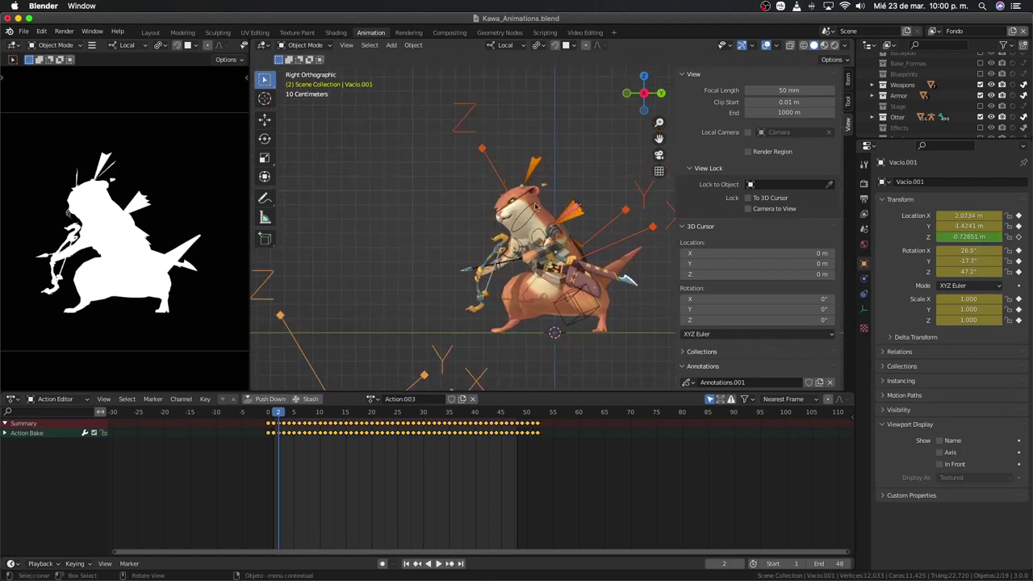
{"action": "key", "text": "x"}
{"action": "left_click", "coordinate": [538, 235]}
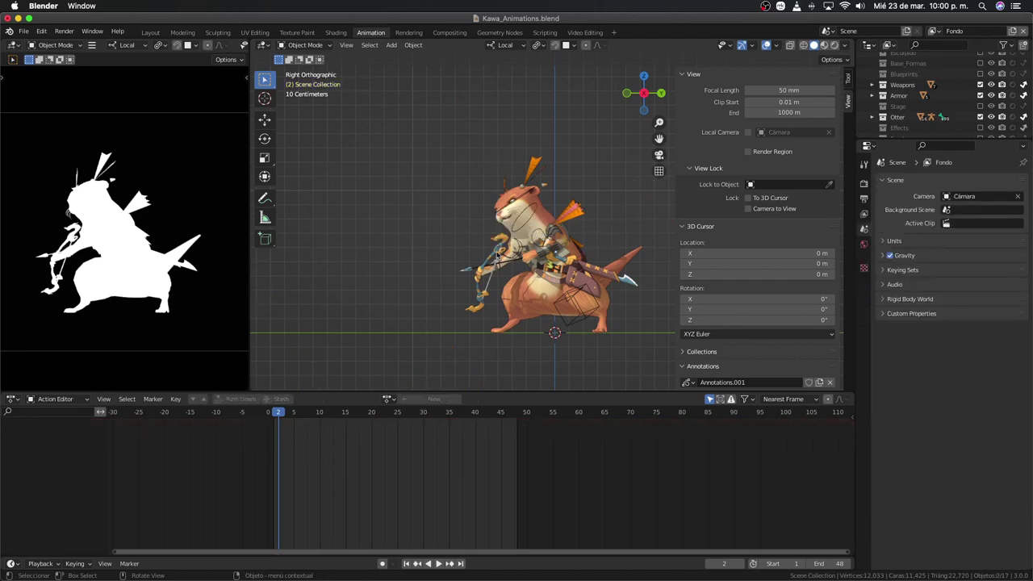
Step: Play the baked idle animation and stop it at frame 27
{"action": "scroll", "coordinate": [556, 271], "scroll_direction": "up", "scroll_amount": 1}
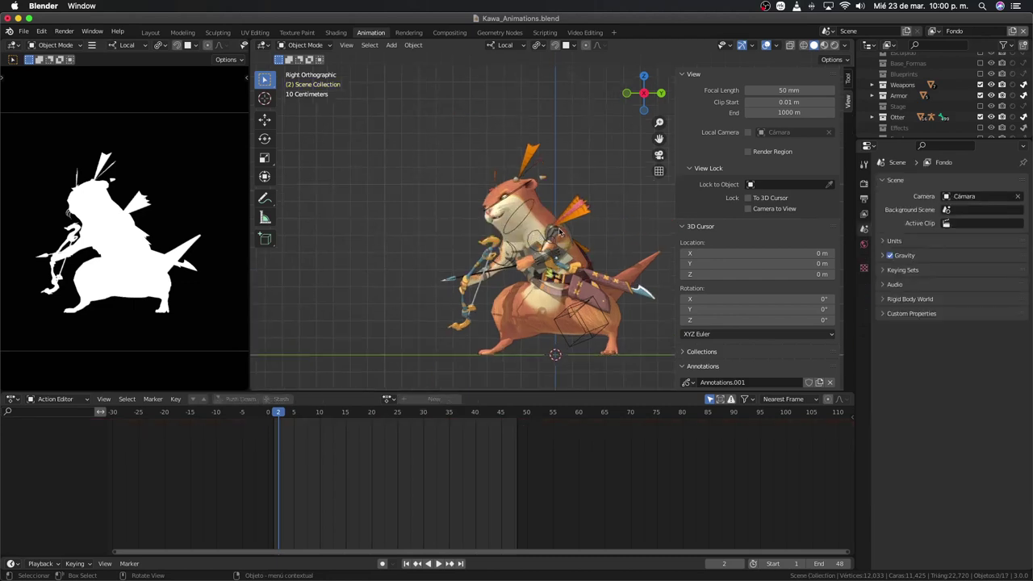
{"action": "scroll", "coordinate": [558, 235], "scroll_direction": "up", "scroll_amount": 1}
{"action": "scroll", "coordinate": [560, 290], "scroll_direction": "down", "scroll_amount": 2}
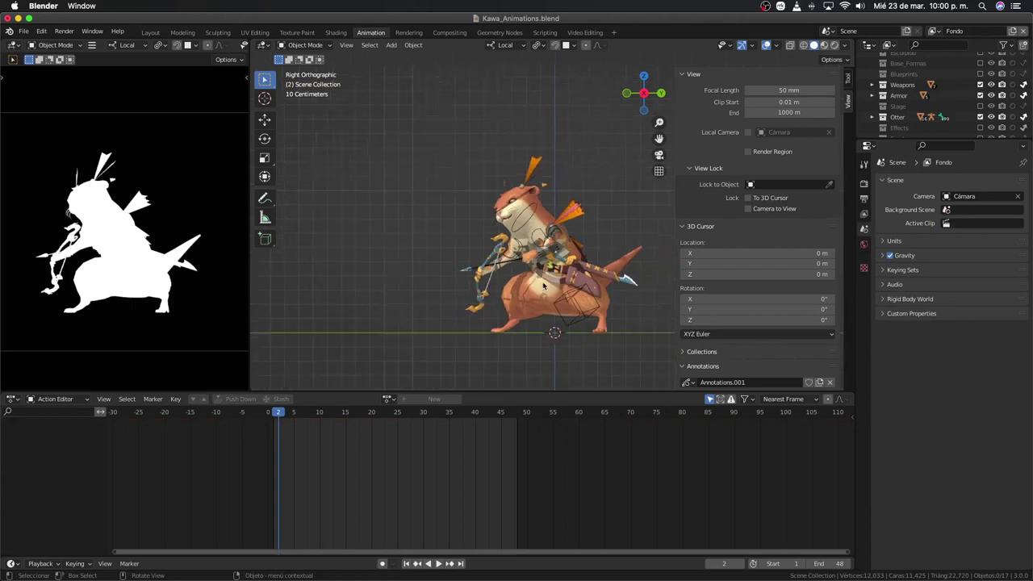
{"action": "key", "text": "space"}
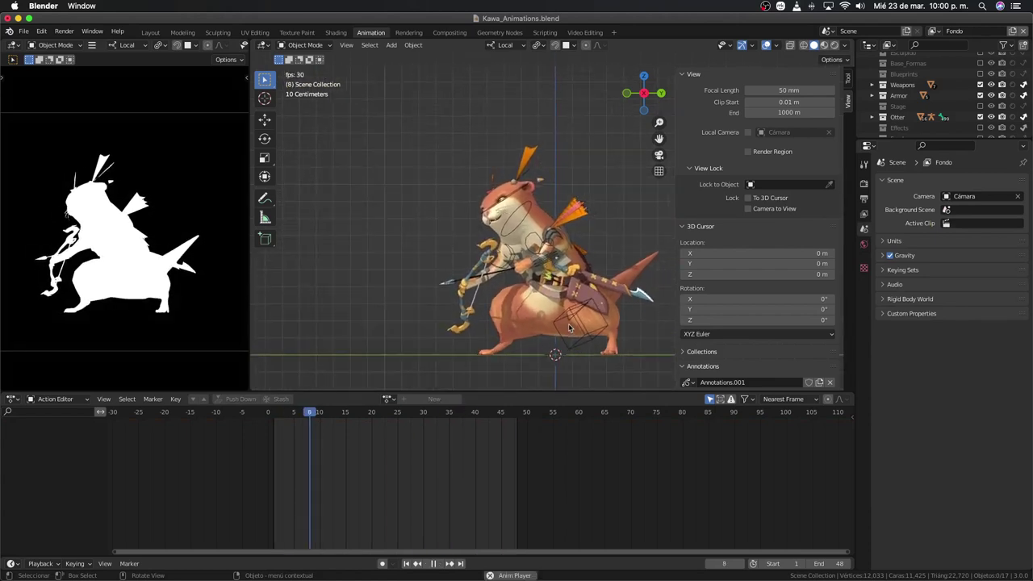
{"action": "scroll", "coordinate": [557, 286], "scroll_direction": "up", "scroll_amount": 1}
{"action": "scroll", "coordinate": [556, 287], "scroll_direction": "up", "scroll_amount": 2}
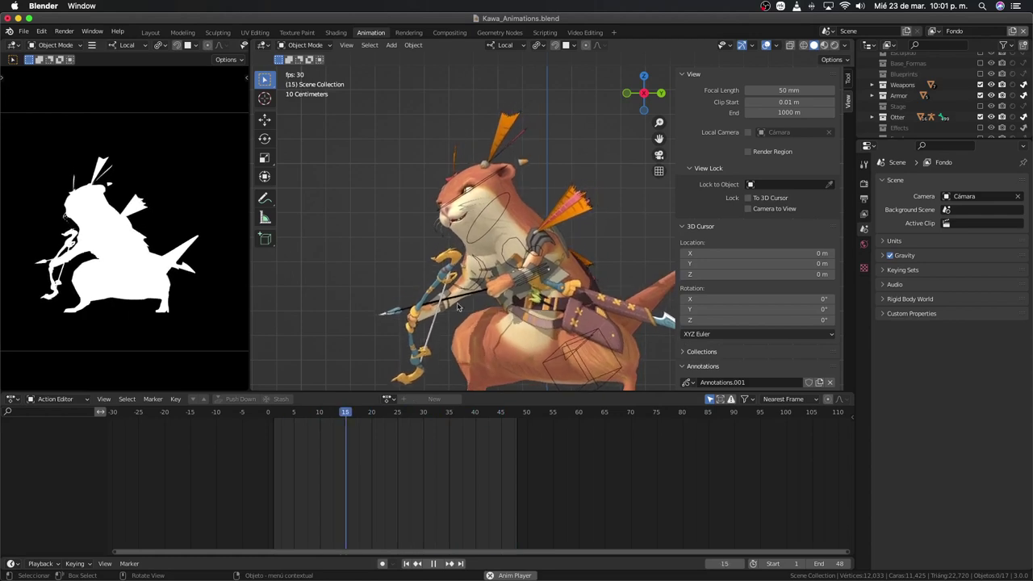
{"action": "key", "text": "space"}
Step: Select the Rig in Pose Mode and test-move the ctrl-shoulder.L control
{"action": "left_click", "coordinate": [537, 270]}
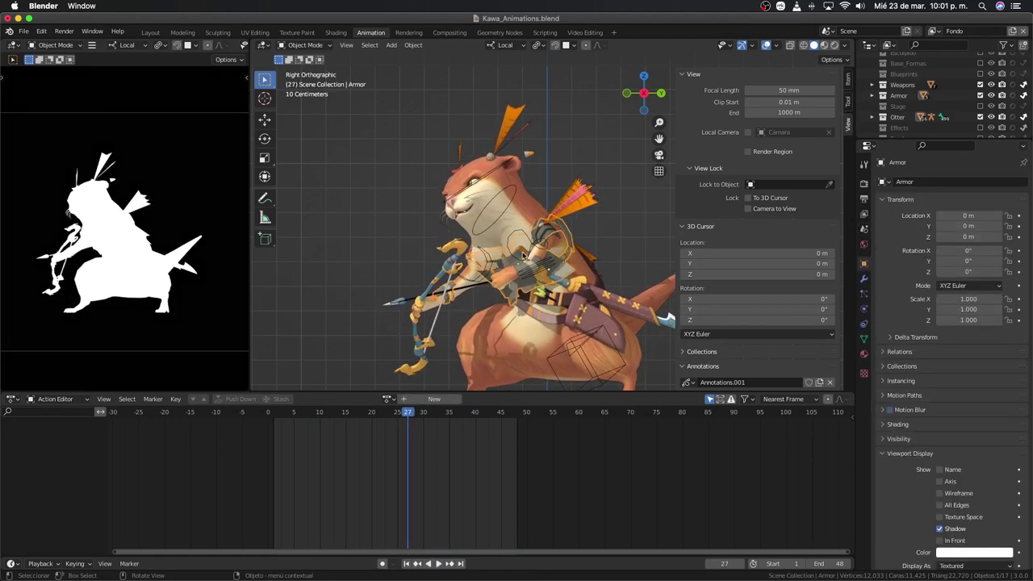
{"action": "left_click", "coordinate": [529, 256]}
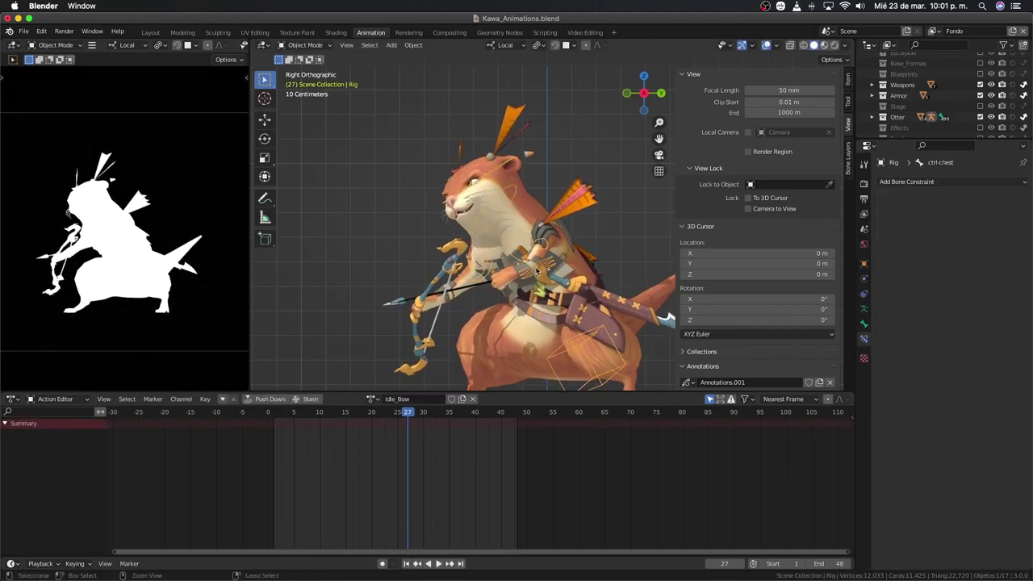
{"action": "key", "text": "ctrl+Tab"}
{"action": "left_click", "coordinate": [537, 270]}
{"action": "key", "text": "g"}
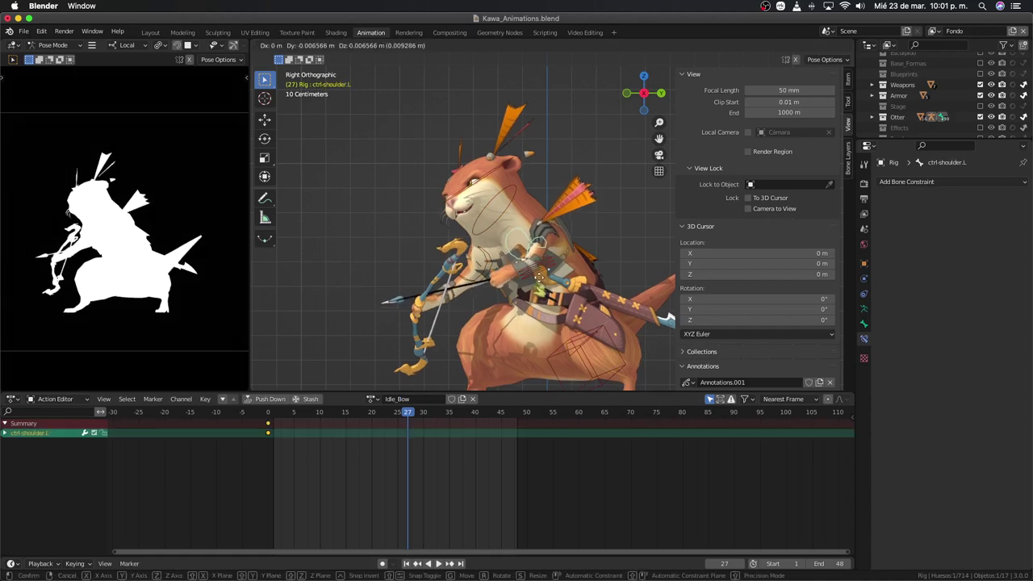
{"action": "left_click", "coordinate": [546, 279]}
{"action": "middle_click_drag", "start_coordinate": [539, 308], "coordinate": [552, 283], "text": "shift"}
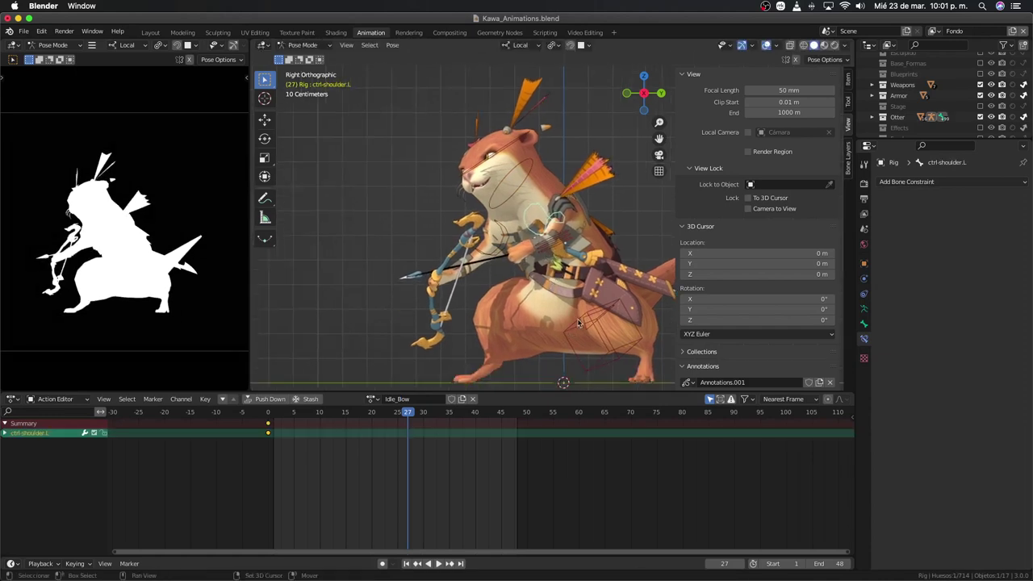
{"action": "scroll", "coordinate": [578, 323], "scroll_direction": "down", "scroll_amount": 1}
{"action": "middle_click_drag", "start_coordinate": [578, 323], "coordinate": [530, 300], "text": "shift"}
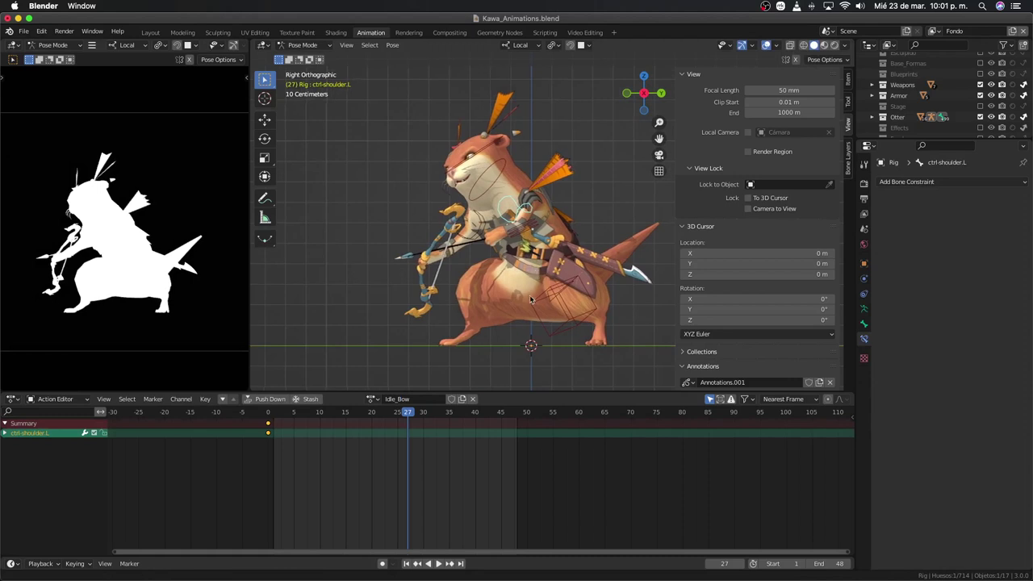
Step: Rewind the timeline to frame 0 and return the rig to Object Mode
{"action": "left_click", "coordinate": [265, 418]}
{"action": "key", "text": "space"}
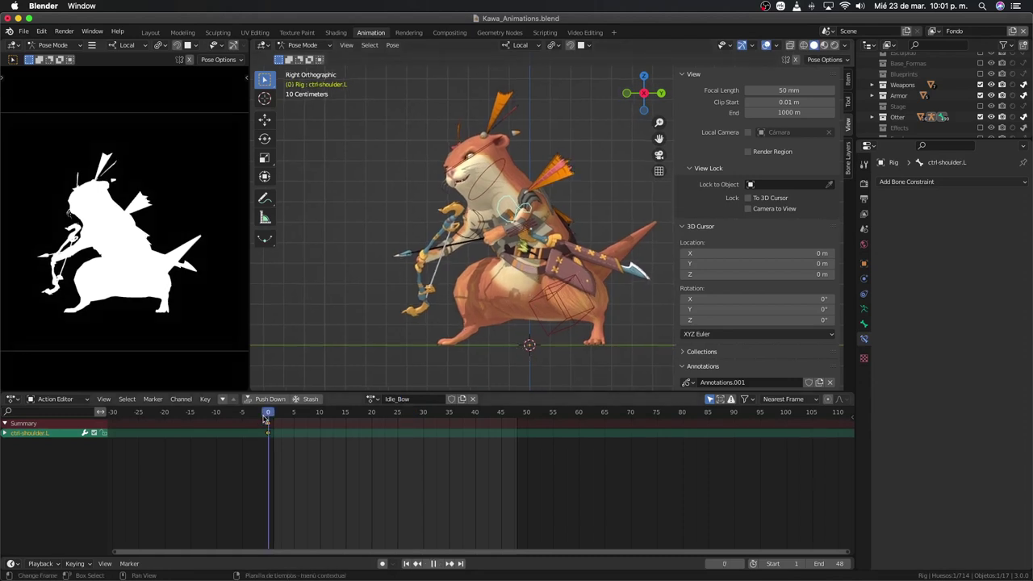
{"action": "scroll", "coordinate": [481, 259], "scroll_direction": "up", "scroll_amount": 2}
{"action": "key", "text": "ctrl+Tab"}
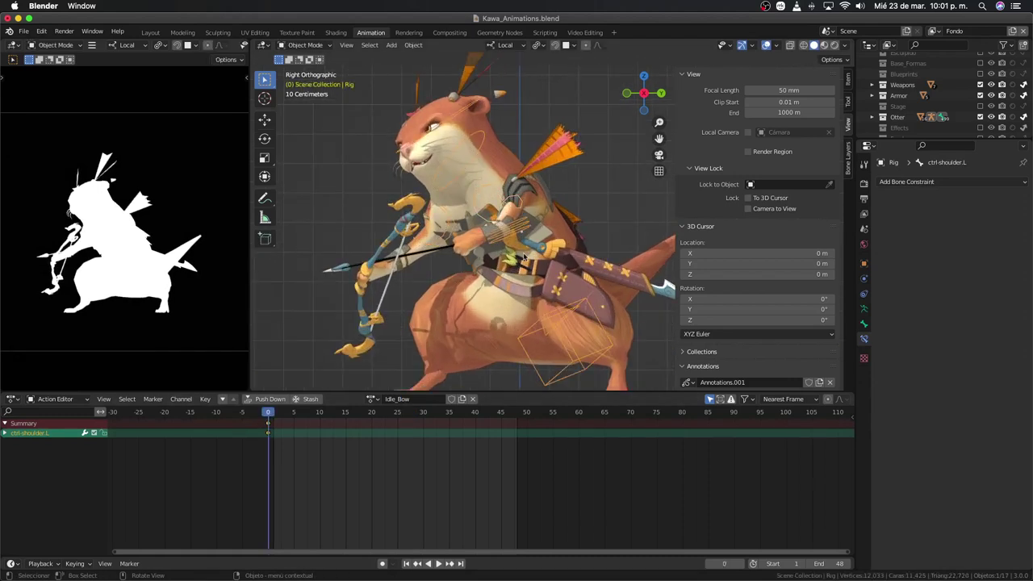
{"action": "scroll", "coordinate": [523, 257], "scroll_direction": "down", "scroll_amount": 2}
Step: Add two plain-axes empties, placing one up-right and one up-left
{"action": "key", "text": "shift+a"}
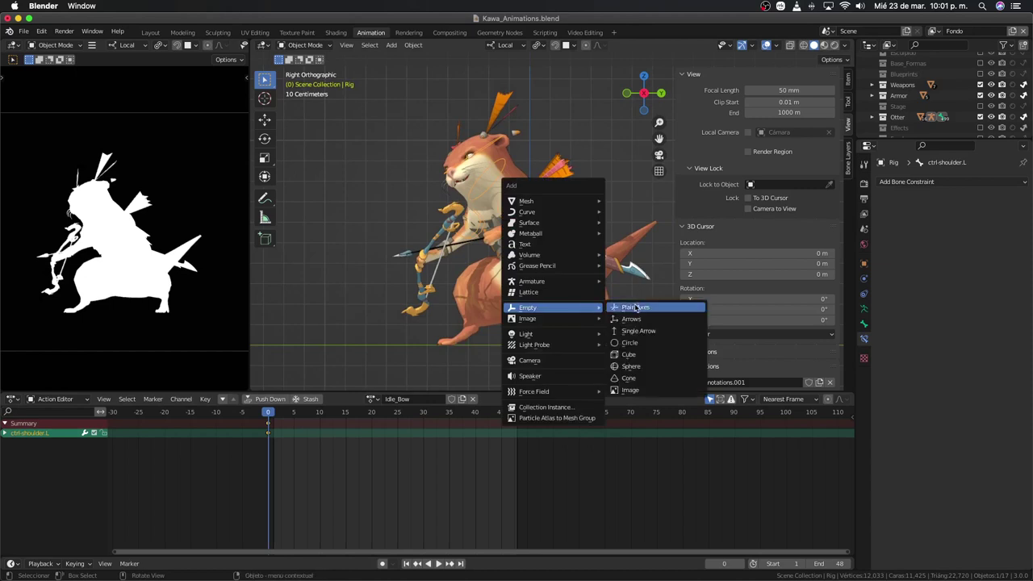
{"action": "left_click", "coordinate": [634, 308]}
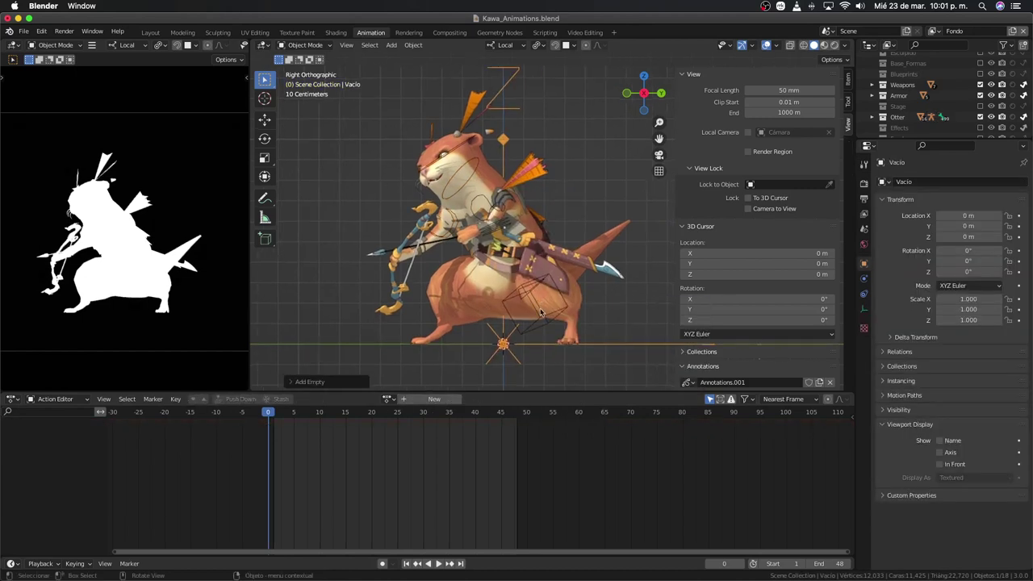
{"action": "key", "text": "g"}
{"action": "left_click", "coordinate": [568, 283]}
{"action": "key", "text": "shift+a"}
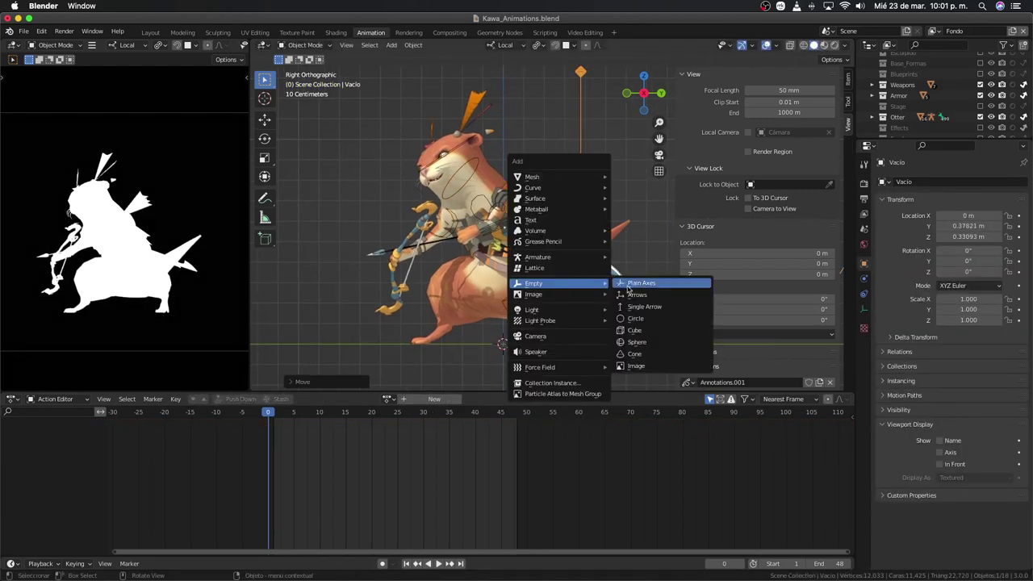
{"action": "left_click", "coordinate": [635, 294]}
{"action": "key", "text": "g"}
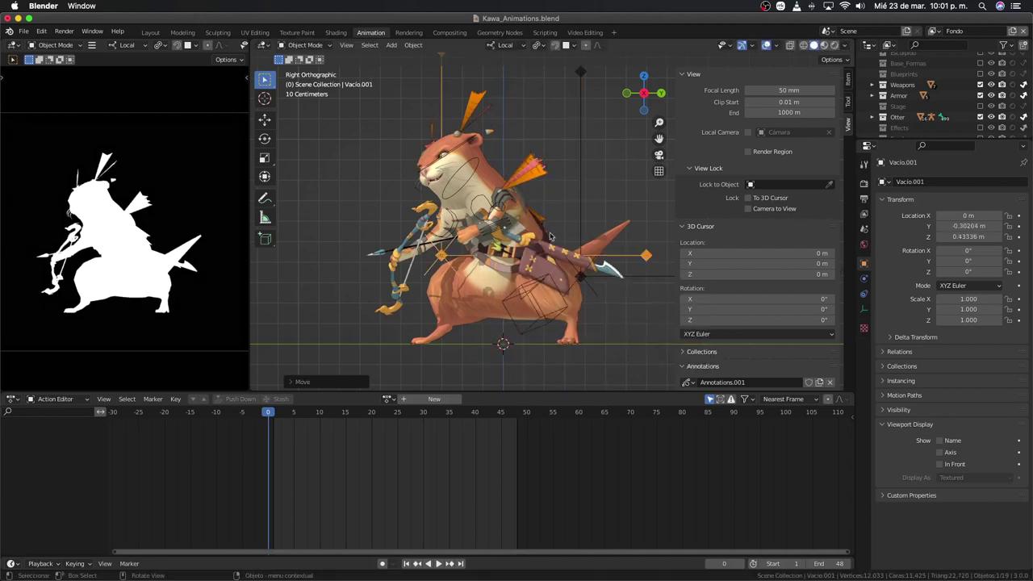
{"action": "left_click", "coordinate": [626, 347]}
Step: Give Vacio.001 a Copy Transforms constraint targeting the Rig's ctrl-shoulder.L bone
{"action": "left_click", "coordinate": [864, 293]}
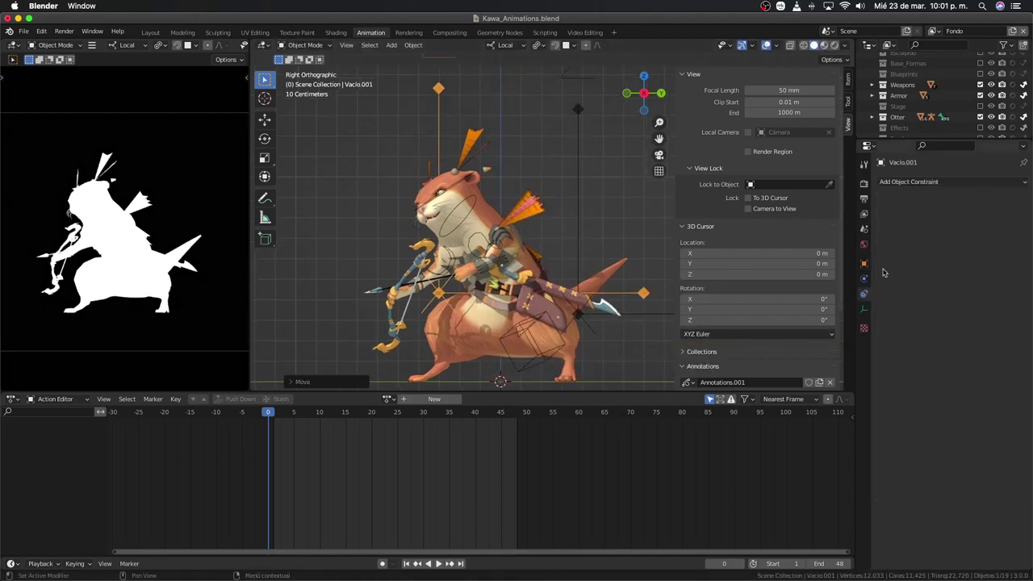
{"action": "left_click", "coordinate": [916, 183]}
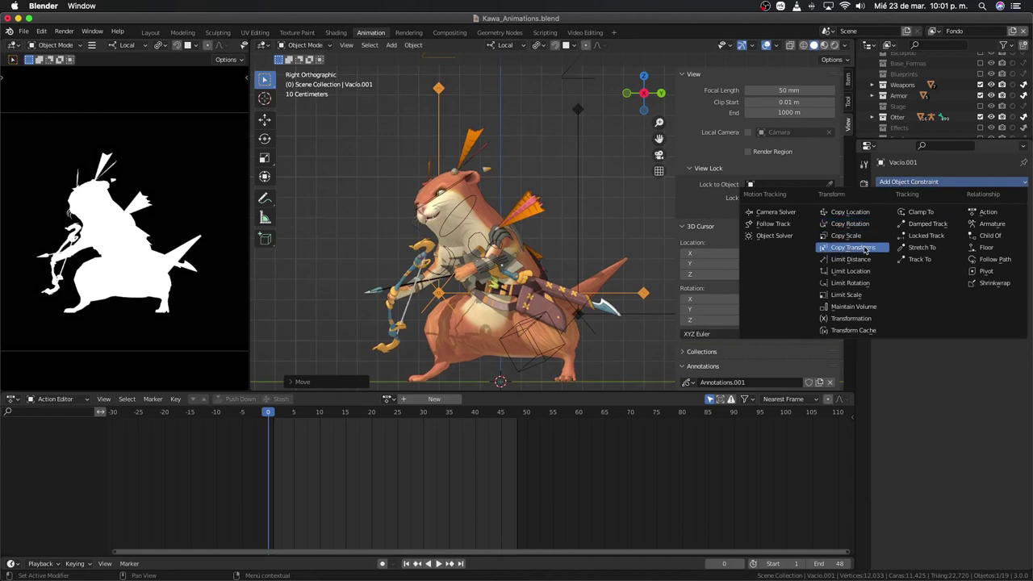
{"action": "left_click", "coordinate": [854, 249]}
{"action": "left_click", "coordinate": [1007, 215]}
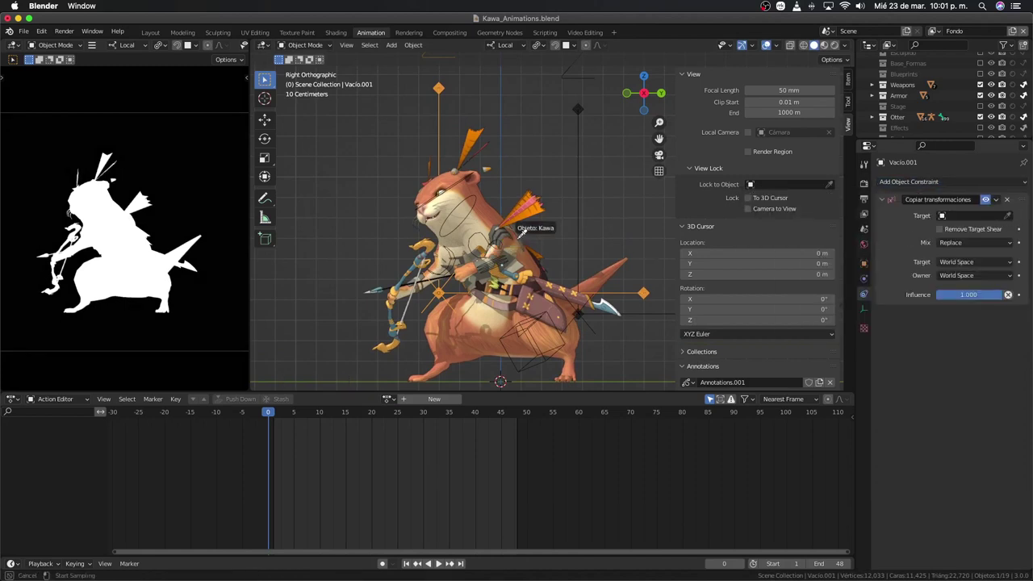
{"action": "left_click", "coordinate": [494, 239]}
{"action": "left_click", "coordinate": [961, 229]}
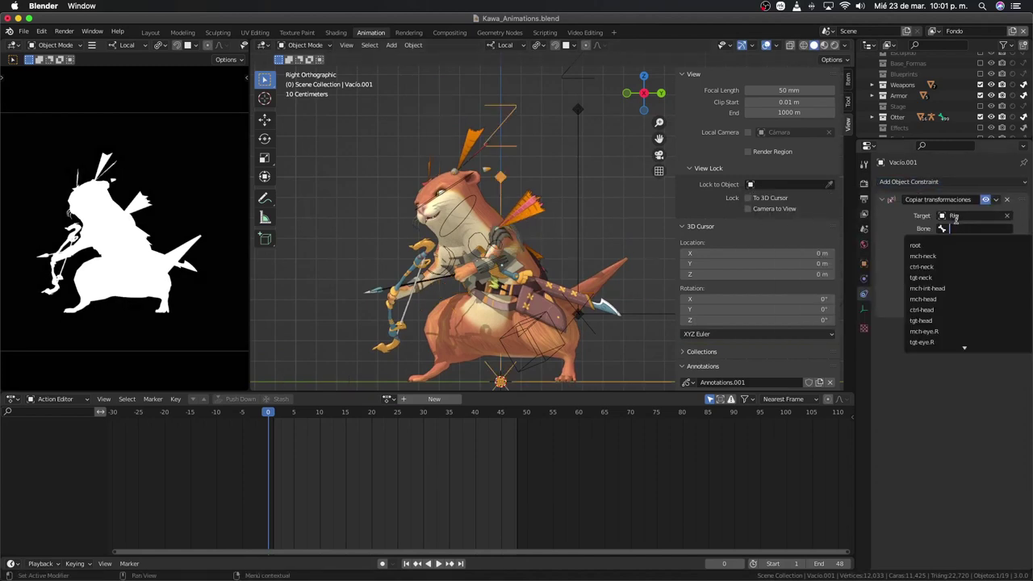
{"action": "type", "text": "shoulc"}
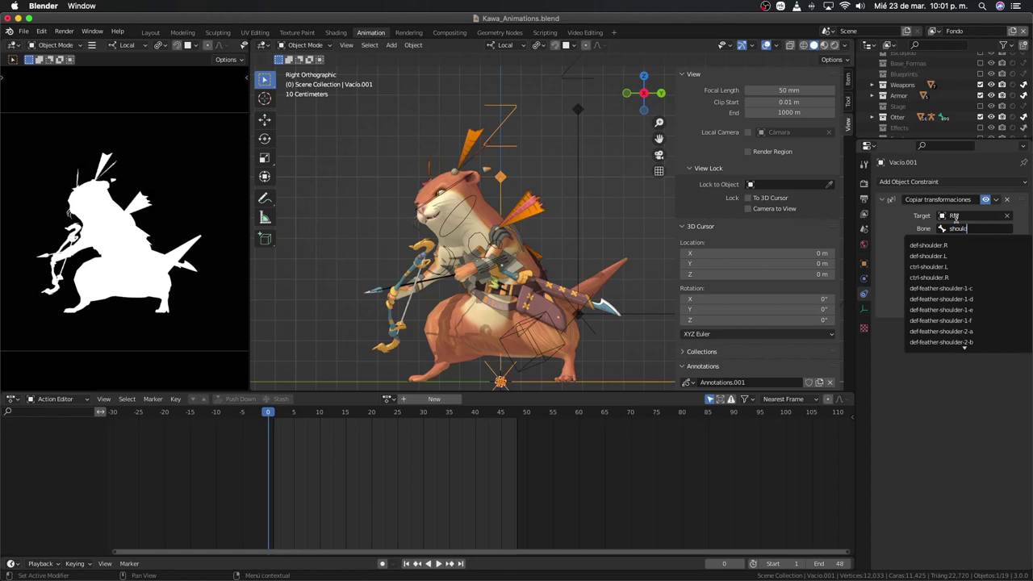
{"action": "left_click", "coordinate": [951, 267]}
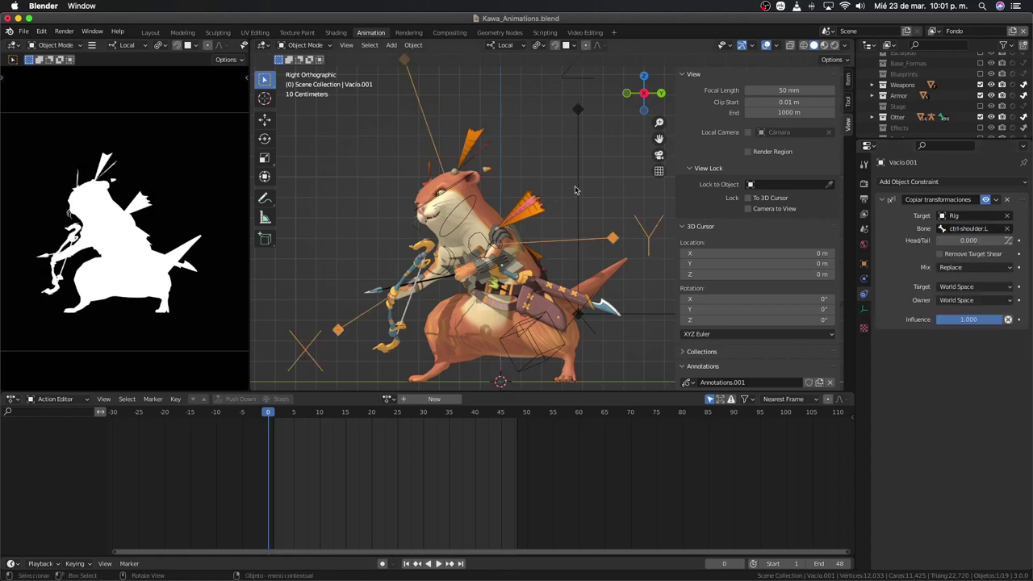
Step: Give Vacio a Copy Transforms constraint targeting the Rig's ctrl-shoulder.R bone, then play to check
{"action": "left_click", "coordinate": [576, 190]}
{"action": "left_click", "coordinate": [911, 186]}
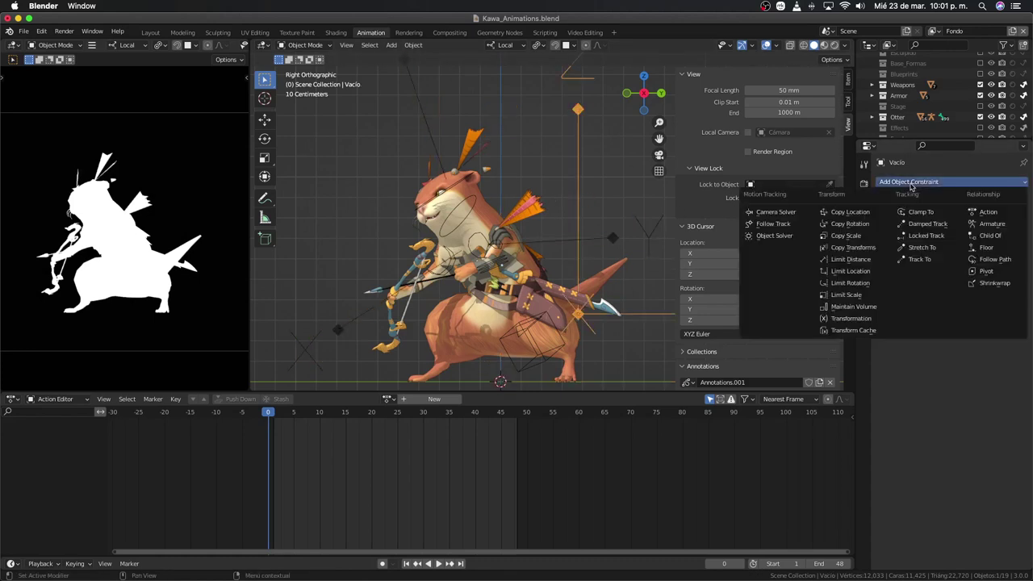
{"action": "left_click", "coordinate": [851, 247]}
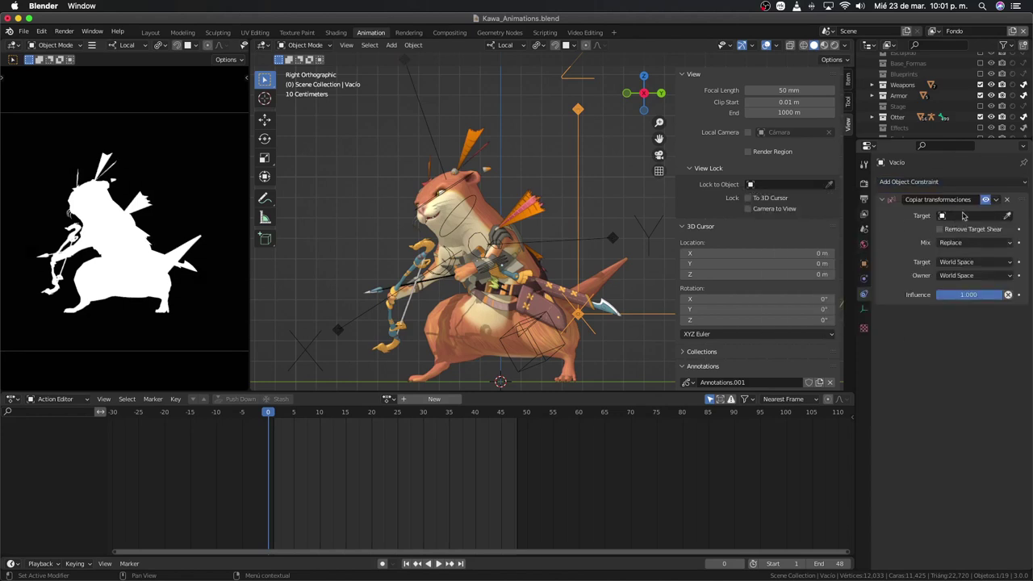
{"action": "left_click", "coordinate": [963, 217]}
{"action": "type", "text": "rig"}
{"action": "left_click", "coordinate": [939, 234]}
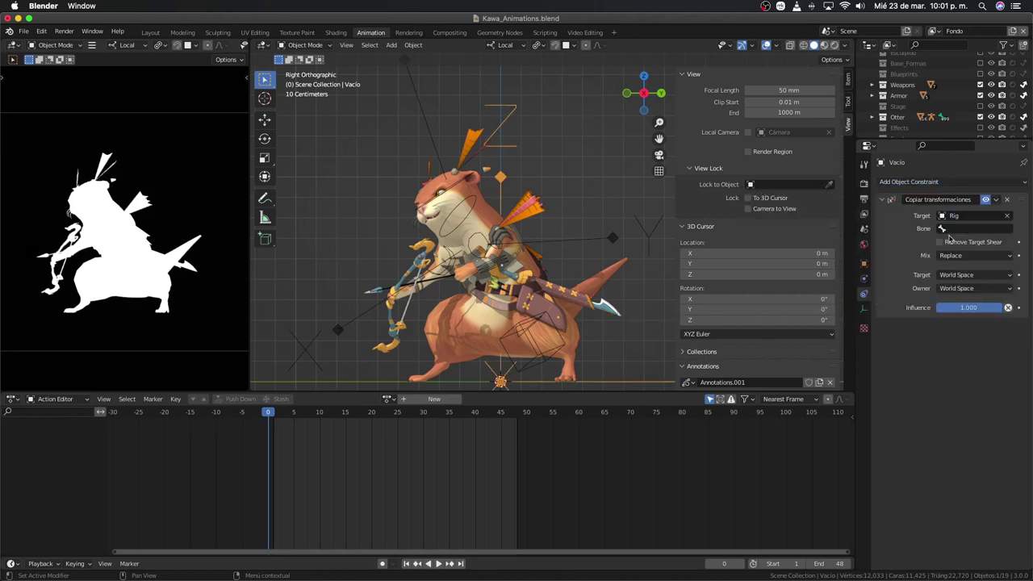
{"action": "left_click", "coordinate": [957, 230]}
{"action": "type", "text": "shoul"}
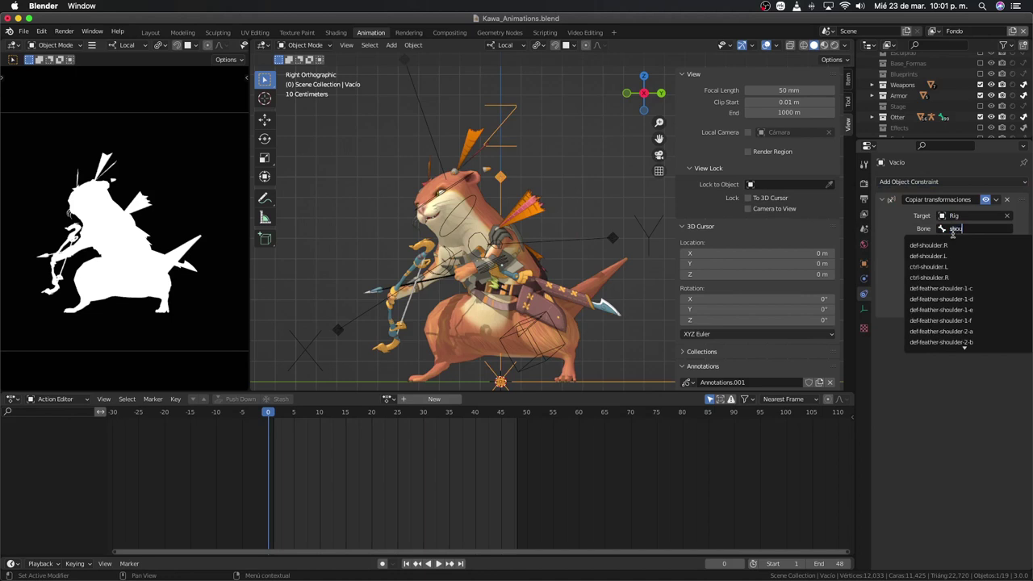
{"action": "left_click", "coordinate": [949, 277]}
{"action": "mouse_move", "coordinate": [548, 259]}
{"action": "middle_mouse_down"}
{"action": "mouse_move", "coordinate": [562, 260]}
{"action": "mouse_move", "coordinate": [426, 122]}
{"action": "middle_mouse_up"}
{"action": "key", "text": "space"}
{"action": "key", "text": "space"}
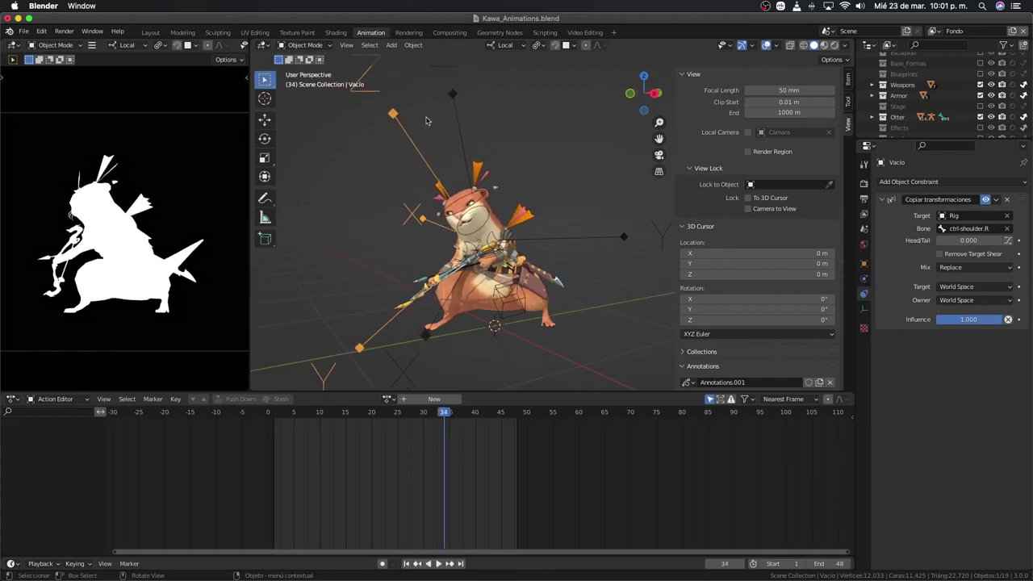
Step: Bake both empties from frame 0 to 48 with Visual Keying and Clear Constraints
{"action": "left_click", "coordinate": [452, 103], "text": "shift"}
{"action": "key", "text": "F3"}
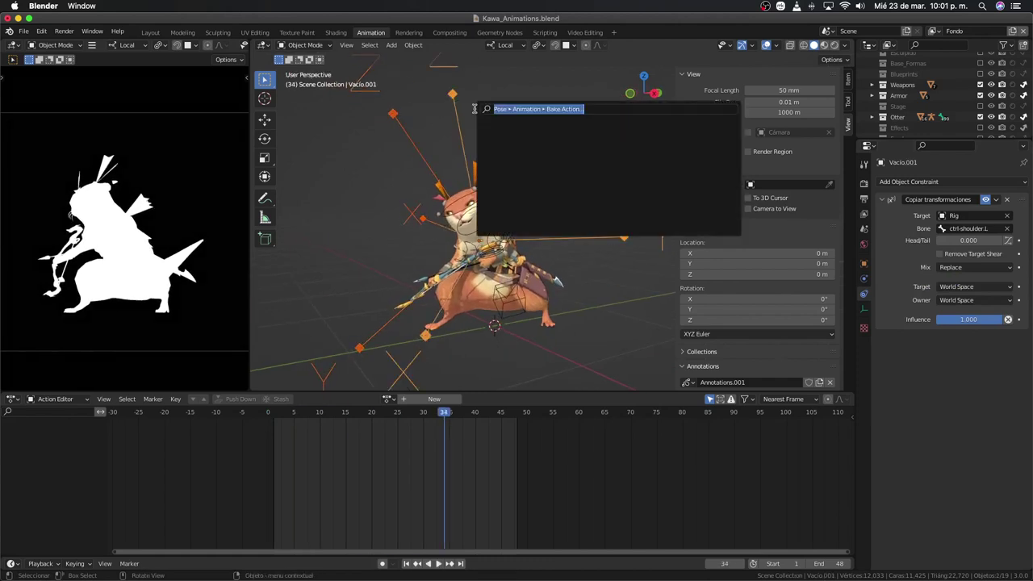
{"action": "type", "text": "bake"}
{"action": "key", "text": "Return"}
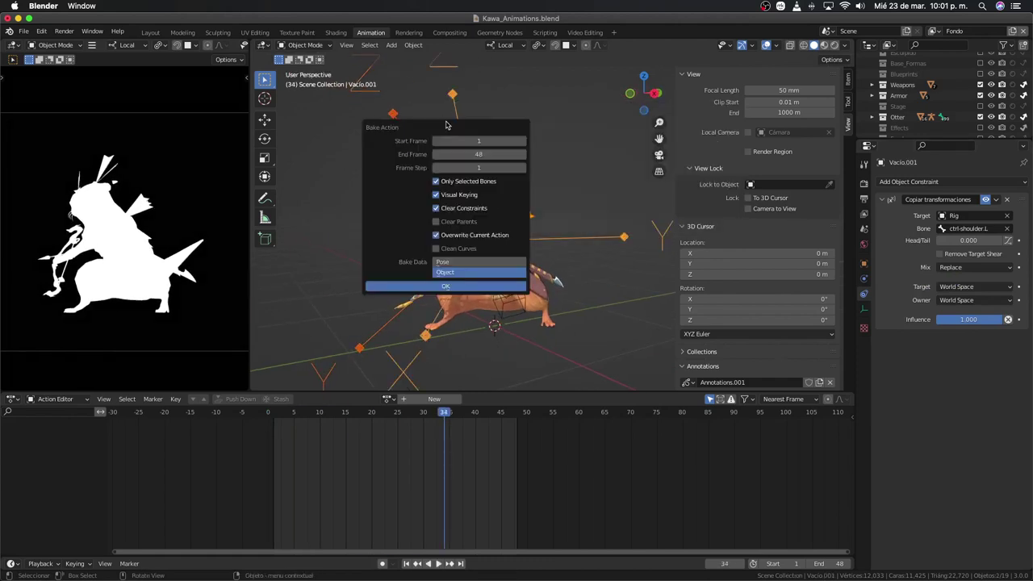
{"action": "left_click", "coordinate": [437, 141]}
{"action": "left_click", "coordinate": [444, 287]}
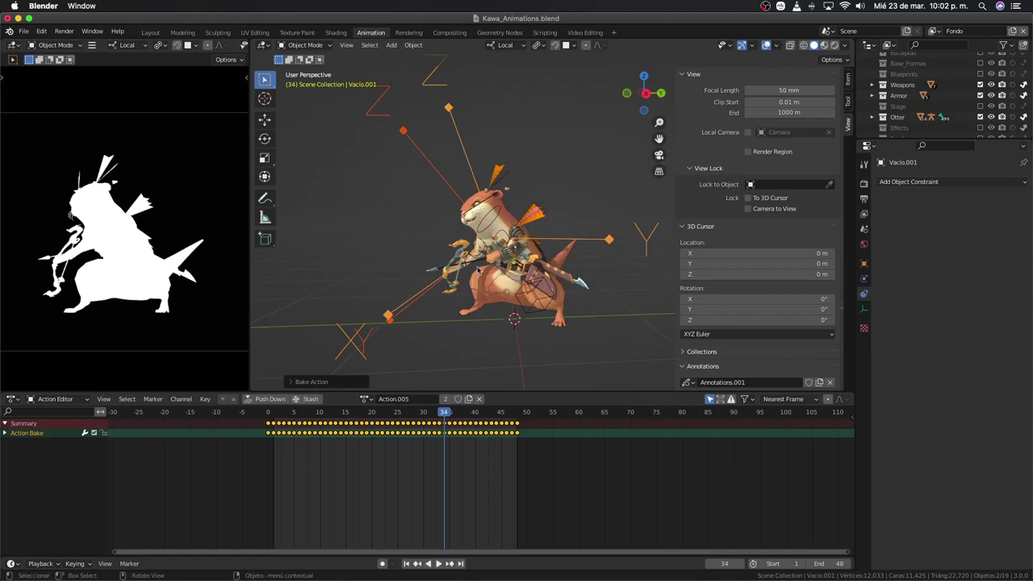
{"action": "key", "text": "KP_3"}
{"action": "key", "text": "space"}
{"action": "key", "text": "space"}
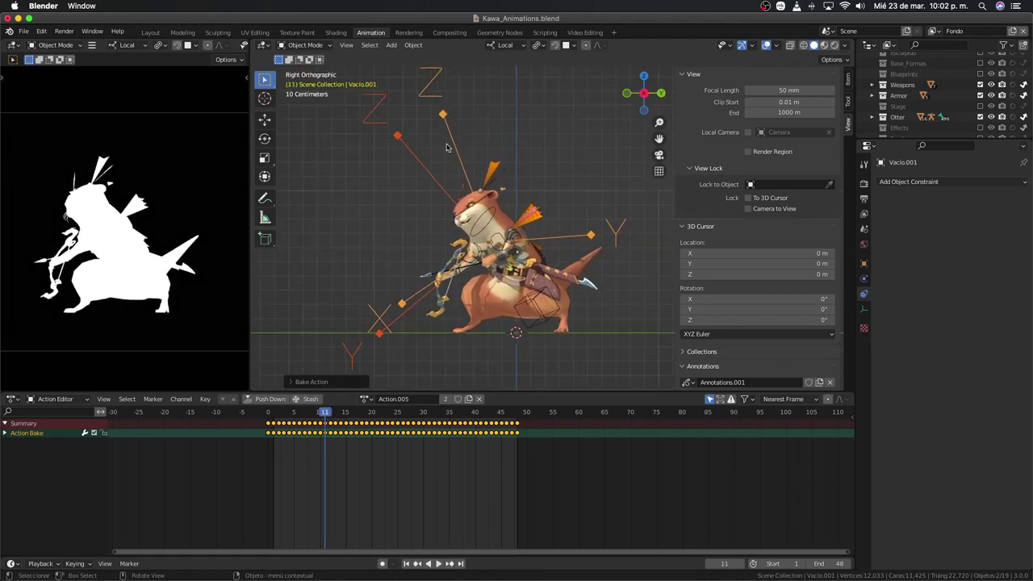
Step: Duplicate one empty and shift the copy slightly along its local Z
{"action": "left_click", "coordinate": [456, 150]}
{"action": "mouse_move", "coordinate": [465, 179]}
{"action": "middle_mouse_down", "text": "shift"}
{"action": "mouse_move", "coordinate": [524, 207]}
{"action": "mouse_move", "coordinate": [484, 209]}
{"action": "middle_mouse_up", "text": "shift"}
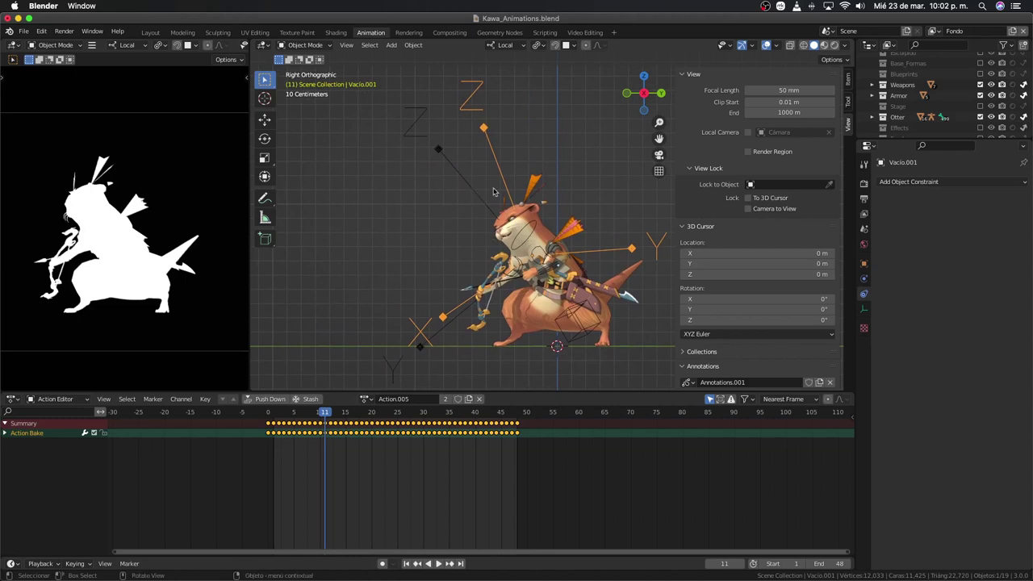
{"action": "key", "text": "shift+d"}
{"action": "key", "text": "z"}
{"action": "key", "text": "z"}
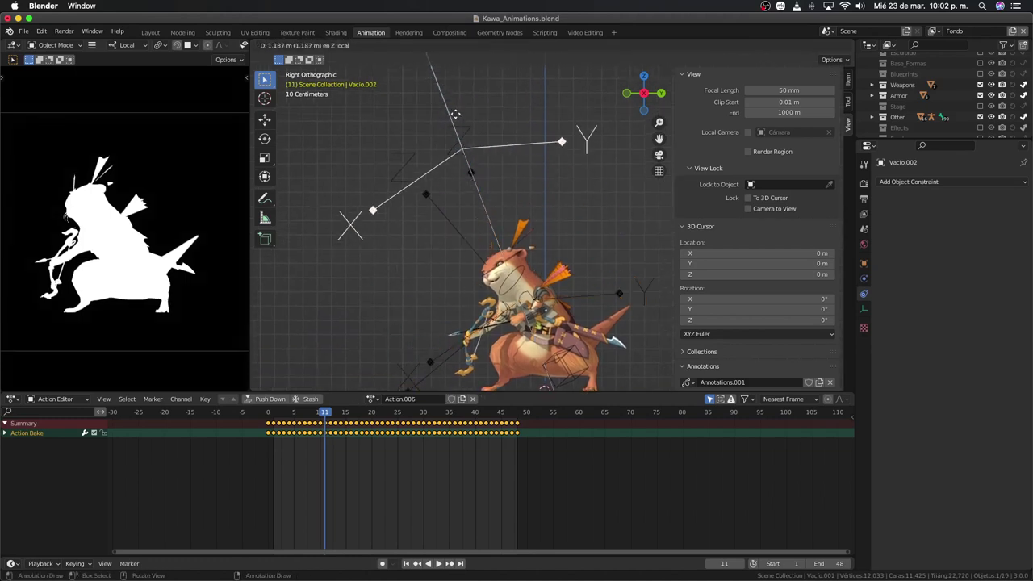
{"action": "left_click", "coordinate": [446, 90]}
Step: Duplicate another empty, place it up-left of the original, and delete all its keyframes
{"action": "middle_click_drag", "start_coordinate": [420, 202], "coordinate": [444, 267], "text": "shift"}
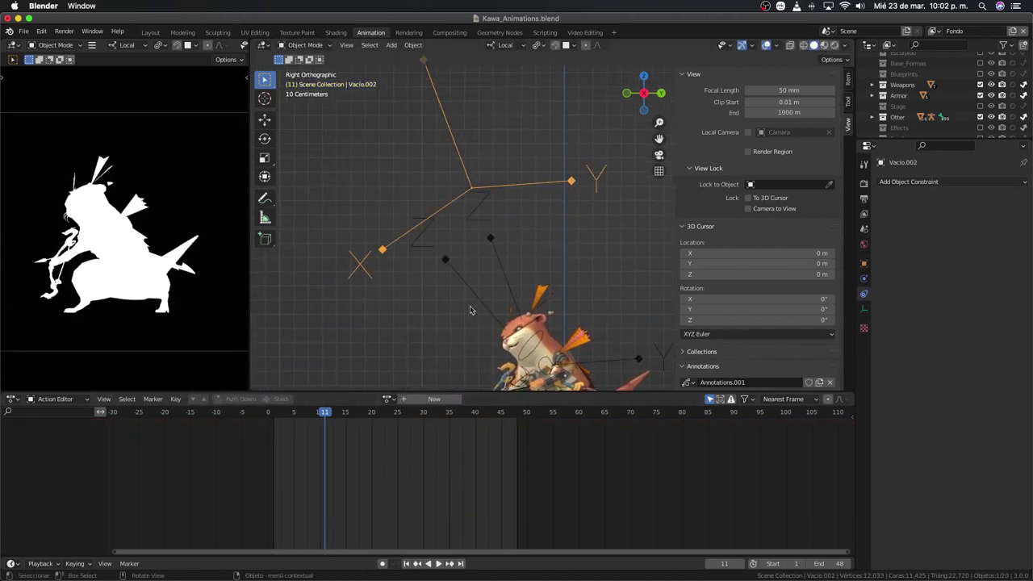
{"action": "left_click", "coordinate": [484, 306]}
{"action": "key", "text": "shift+d"}
{"action": "right_click", "coordinate": [496, 353]}
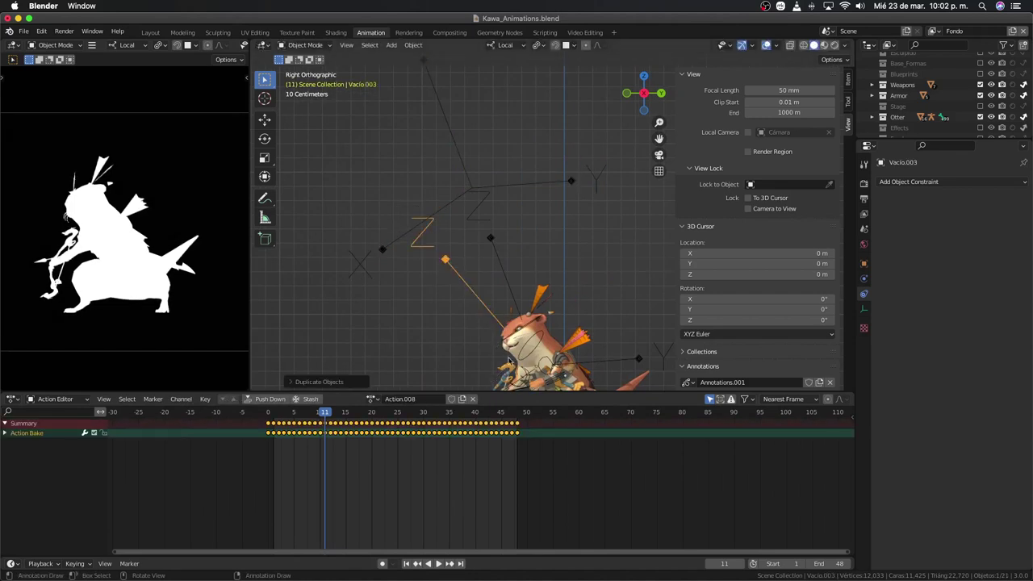
{"action": "key", "text": "g"}
{"action": "left_click", "coordinate": [426, 195]}
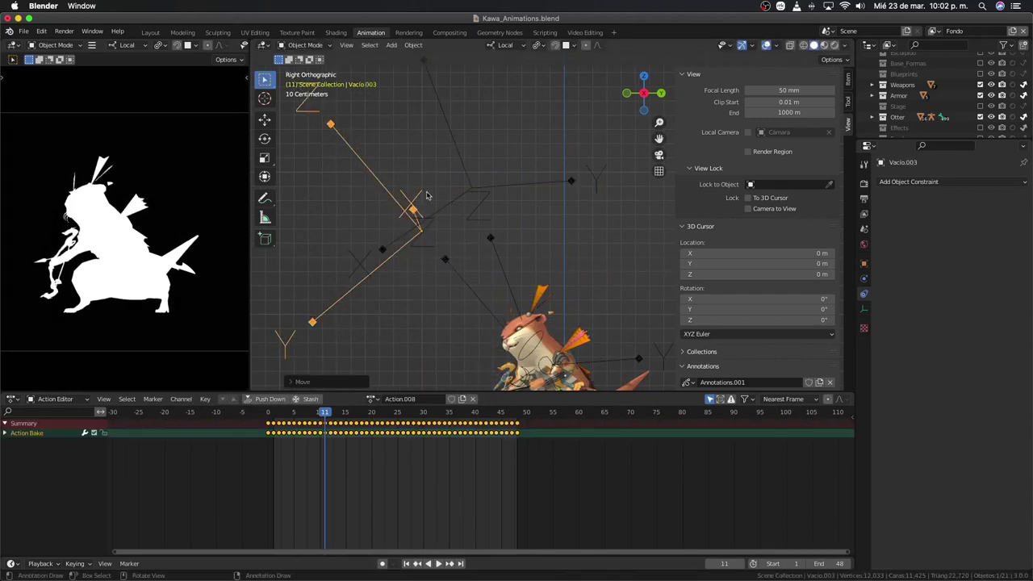
{"action": "key", "text": "x"}
{"action": "left_click", "coordinate": [435, 459]}
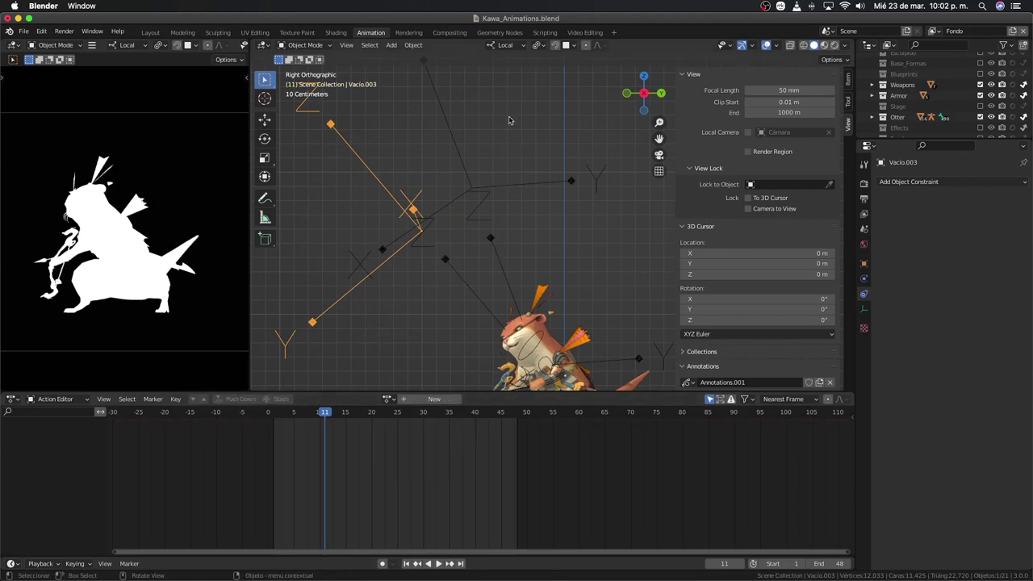
Step: Test Z moves on the duplicate in Local and Global orientation, ending back on Local
{"action": "left_click", "coordinate": [508, 47]}
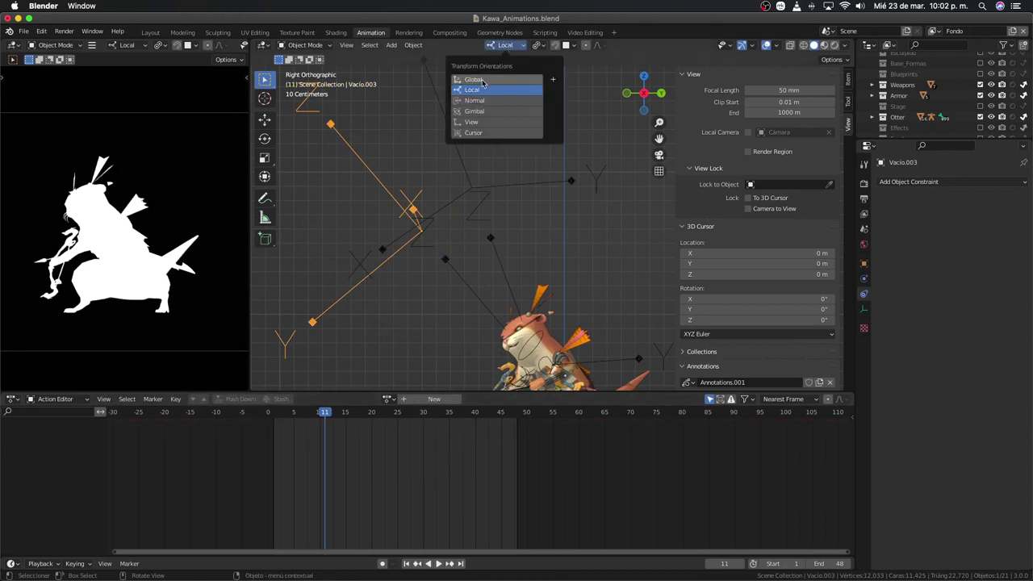
{"action": "key", "text": "g"}
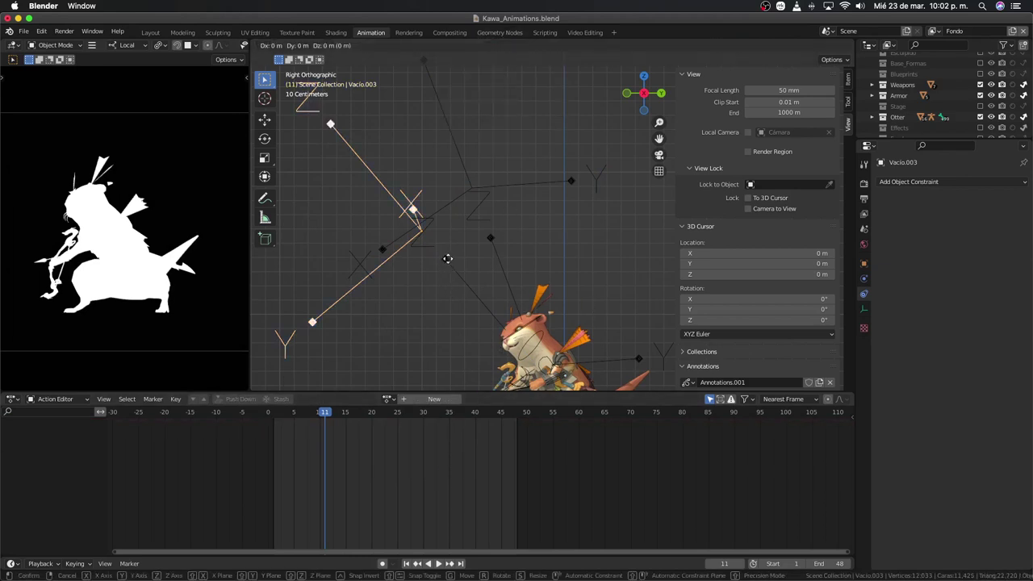
{"action": "key", "text": "z"}
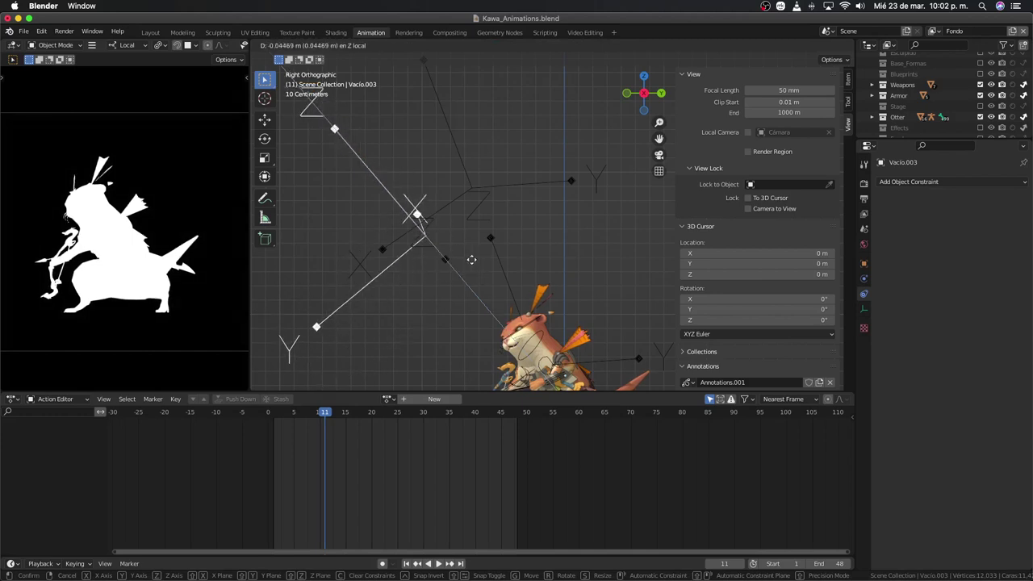
{"action": "left_click", "coordinate": [466, 254]}
{"action": "left_click", "coordinate": [505, 46]}
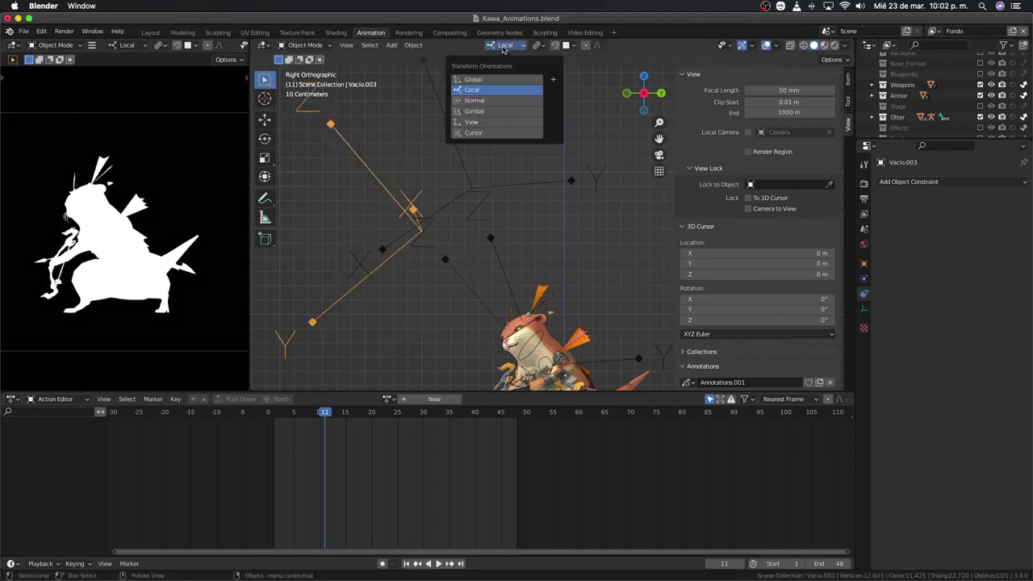
{"action": "left_click", "coordinate": [471, 89]}
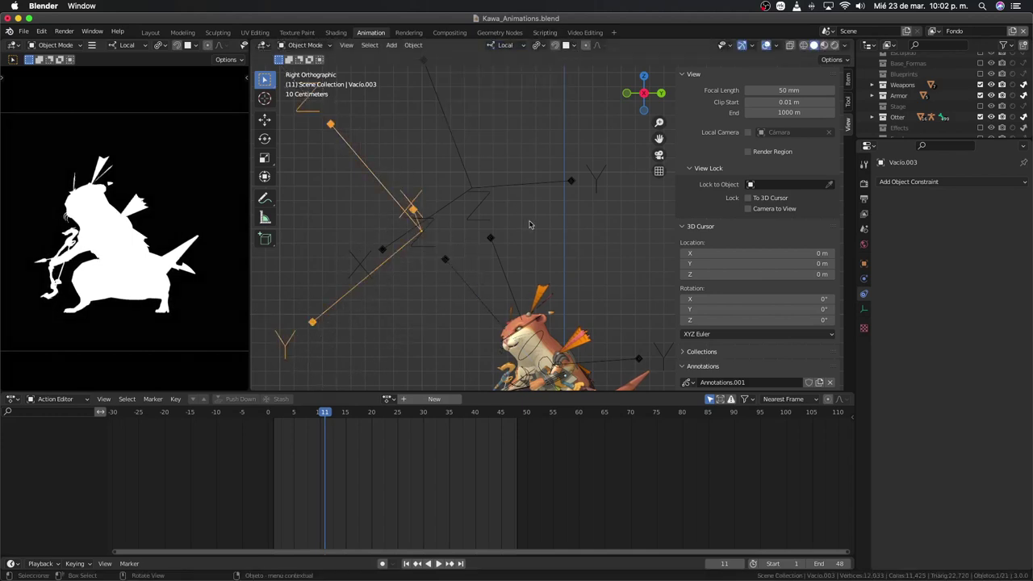
{"action": "left_click", "coordinate": [501, 46]}
{"action": "left_click", "coordinate": [484, 76]}
{"action": "key", "text": "g"}
{"action": "key", "text": "z"}
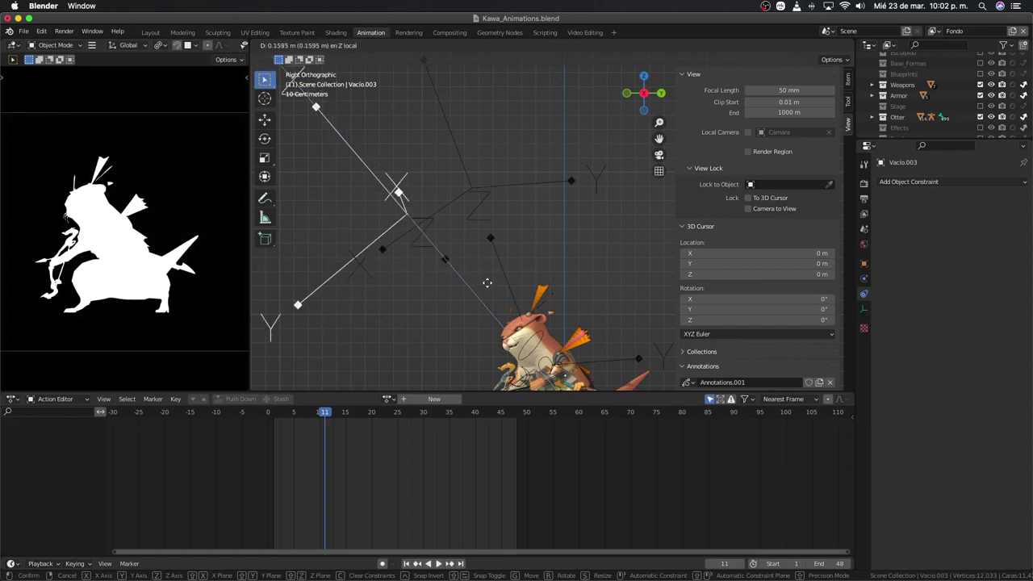
{"action": "key", "text": "Escape"}
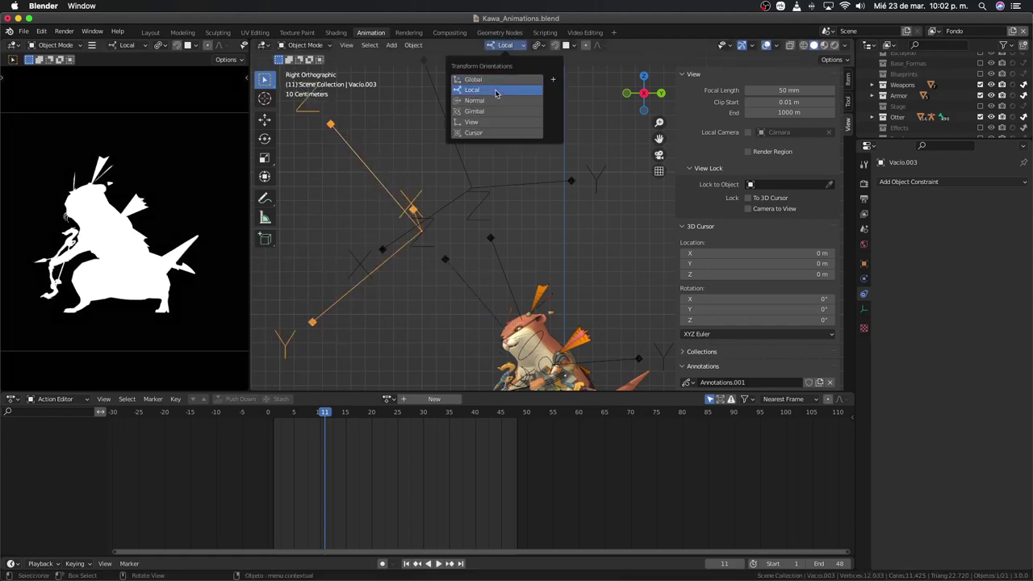
{"action": "left_click", "coordinate": [500, 87]}
{"action": "middle_click_drag", "start_coordinate": [517, 242], "coordinate": [496, 173], "text": "shift"}
{"action": "scroll", "coordinate": [482, 215], "scroll_direction": "up", "scroll_amount": 2}
Step: Add a Child Of constraint to Vacio.002 with Vacio.001 as its target
{"action": "left_click", "coordinate": [471, 209]}
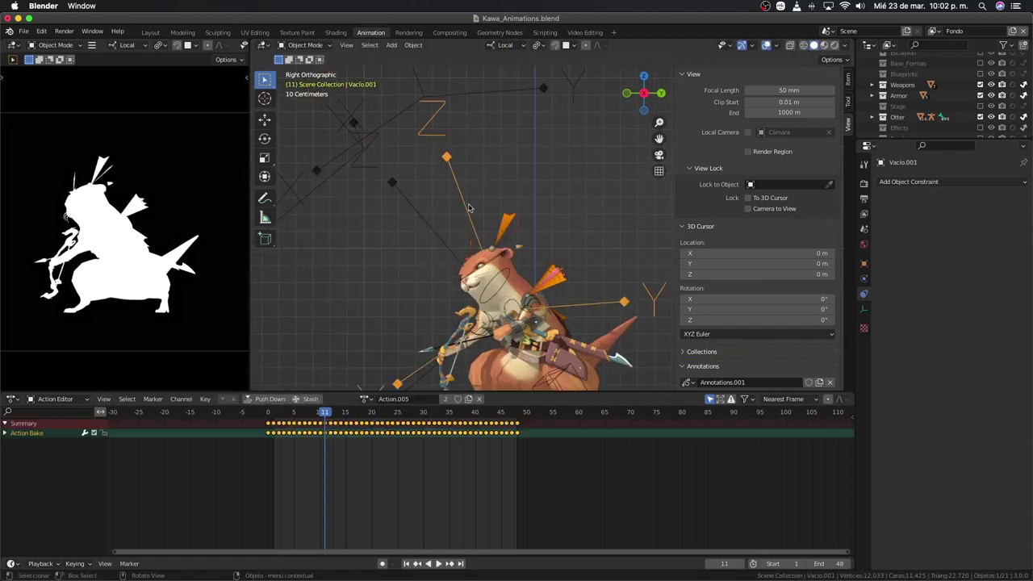
{"action": "scroll", "coordinate": [484, 161], "scroll_direction": "up", "scroll_amount": 1}
{"action": "left_click", "coordinate": [500, 127]}
{"action": "left_click", "coordinate": [898, 184]}
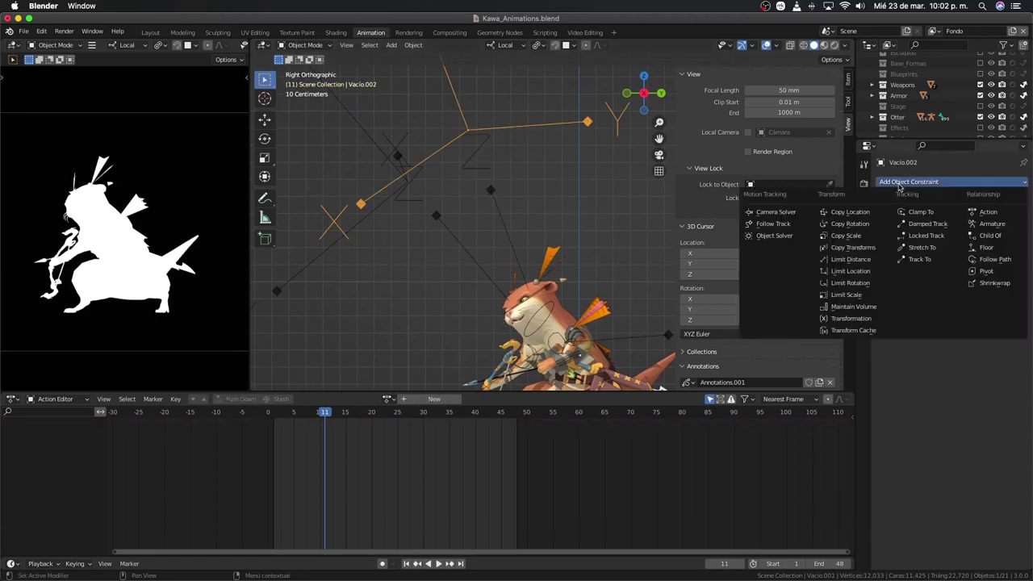
{"action": "left_click", "coordinate": [910, 184]}
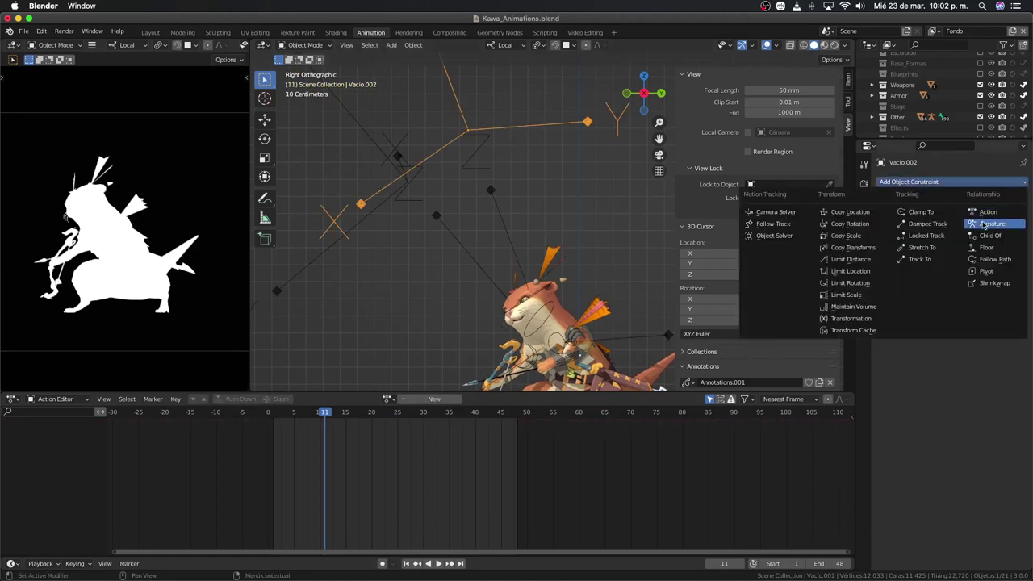
{"action": "left_click", "coordinate": [990, 236]}
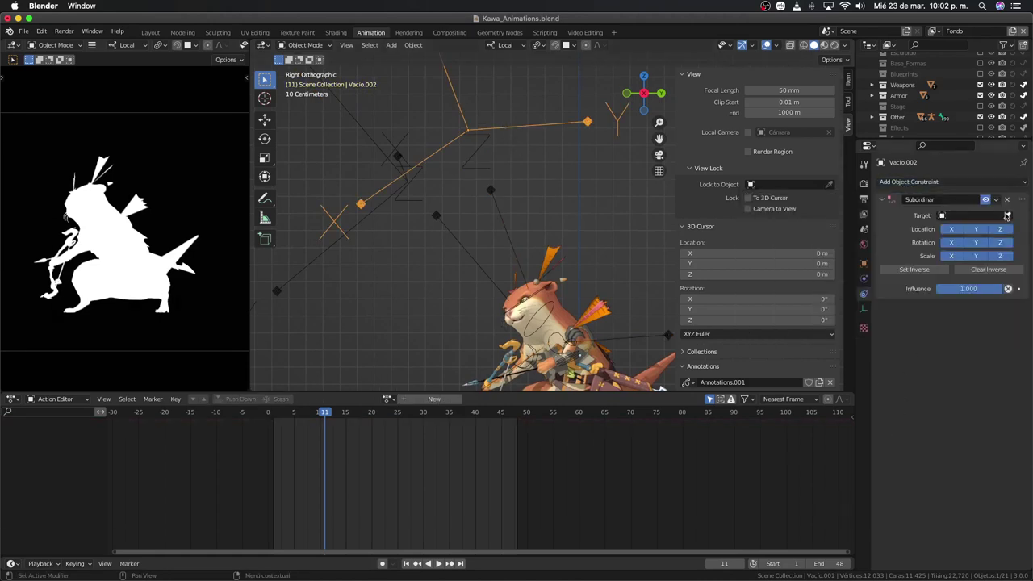
{"action": "left_click", "coordinate": [1006, 215]}
{"action": "left_click", "coordinate": [491, 189]}
Step: Add a Child Of constraint to Vacio.003 with Vacio as its target
{"action": "left_click", "coordinate": [387, 157]}
{"action": "left_click", "coordinate": [990, 184]}
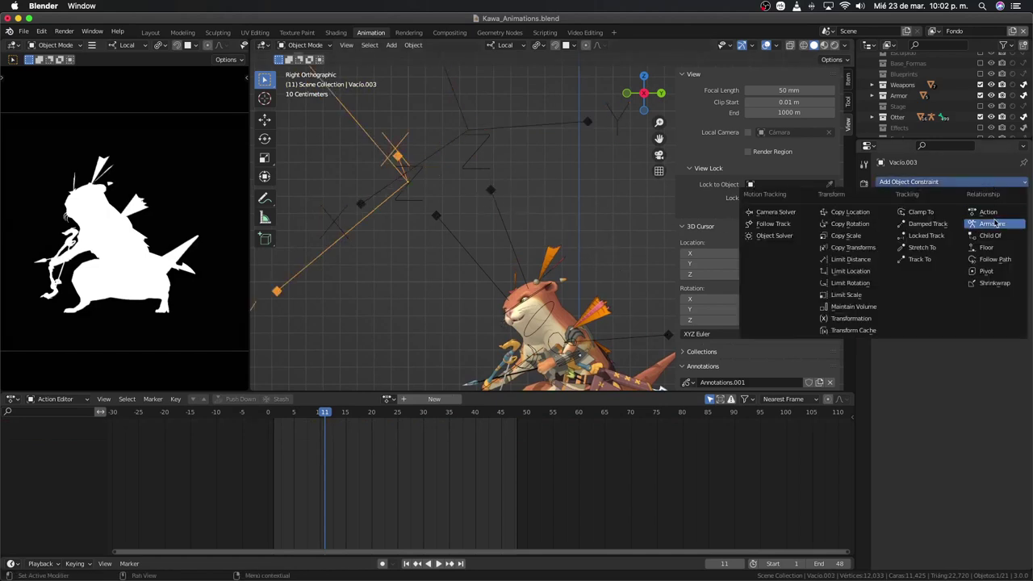
{"action": "left_click", "coordinate": [994, 237]}
{"action": "left_click", "coordinate": [1006, 215]}
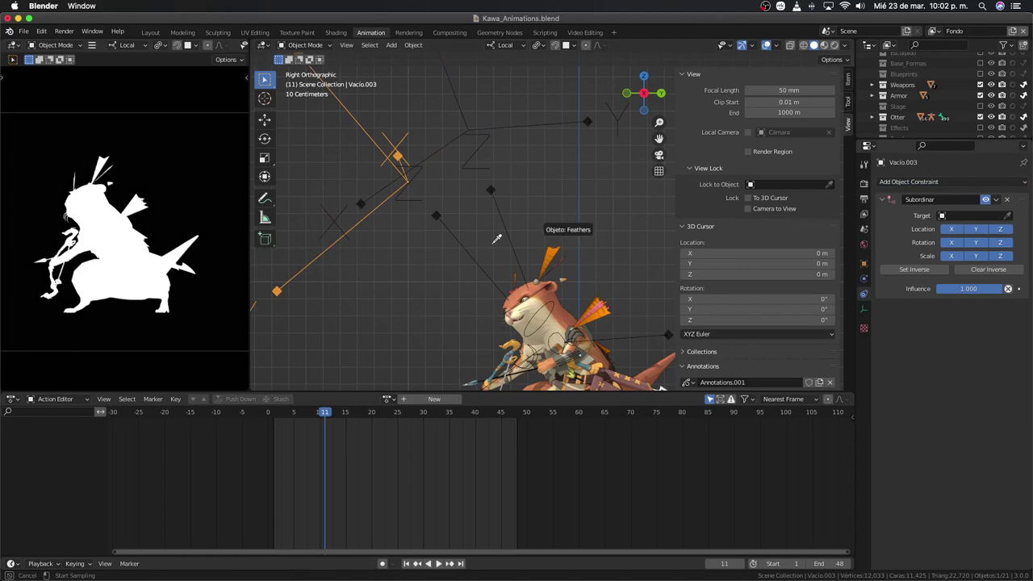
{"action": "left_click", "coordinate": [439, 212]}
Step: Box-select the constrained empties and bake them over frames 0–48, clearing constraints
{"action": "mouse_move", "coordinate": [454, 226]}
{"action": "middle_mouse_down", "text": "shift"}
{"action": "mouse_move", "coordinate": [531, 255]}
{"action": "mouse_move", "coordinate": [534, 287]}
{"action": "mouse_move", "coordinate": [523, 257]}
{"action": "middle_mouse_up", "text": "shift"}
{"action": "left_click_drag", "start_coordinate": [525, 125], "coordinate": [488, 212]}
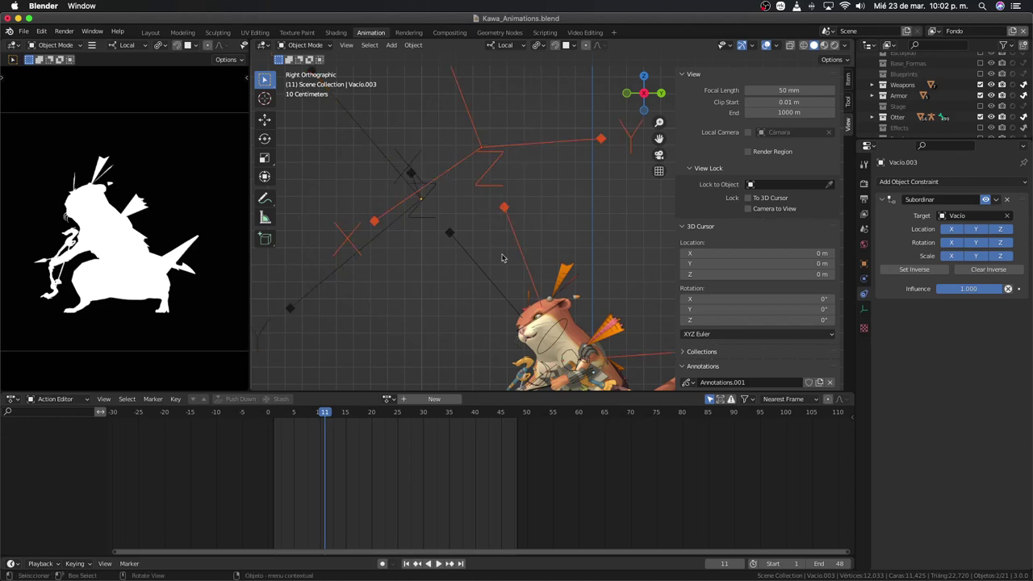
{"action": "left_click_drag", "start_coordinate": [531, 119], "coordinate": [386, 196]}
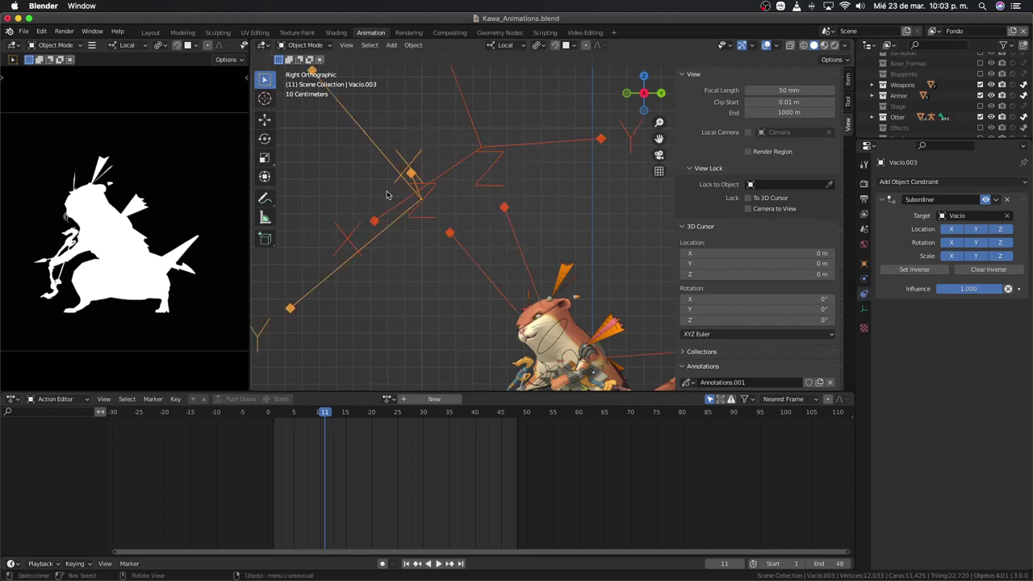
{"action": "key", "text": "F3"}
{"action": "type", "text": "bake"}
{"action": "key", "text": "Return"}
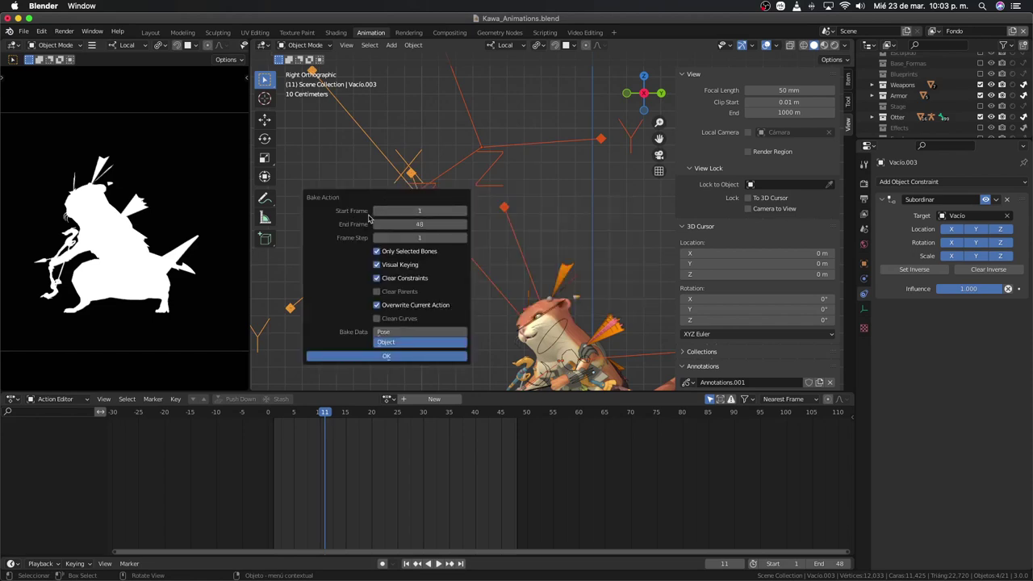
{"action": "left_click", "coordinate": [377, 210]}
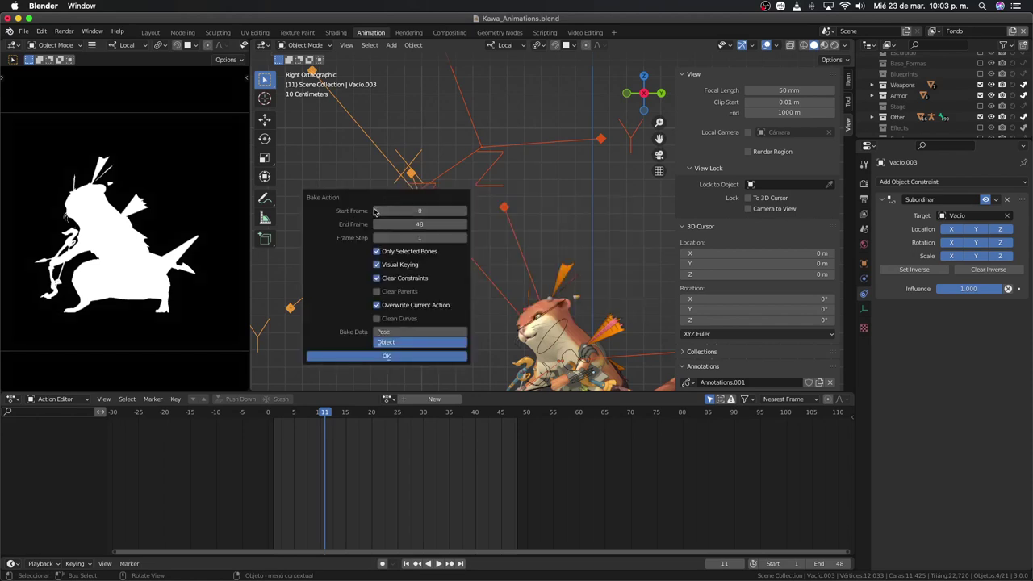
{"action": "left_click", "coordinate": [384, 358]}
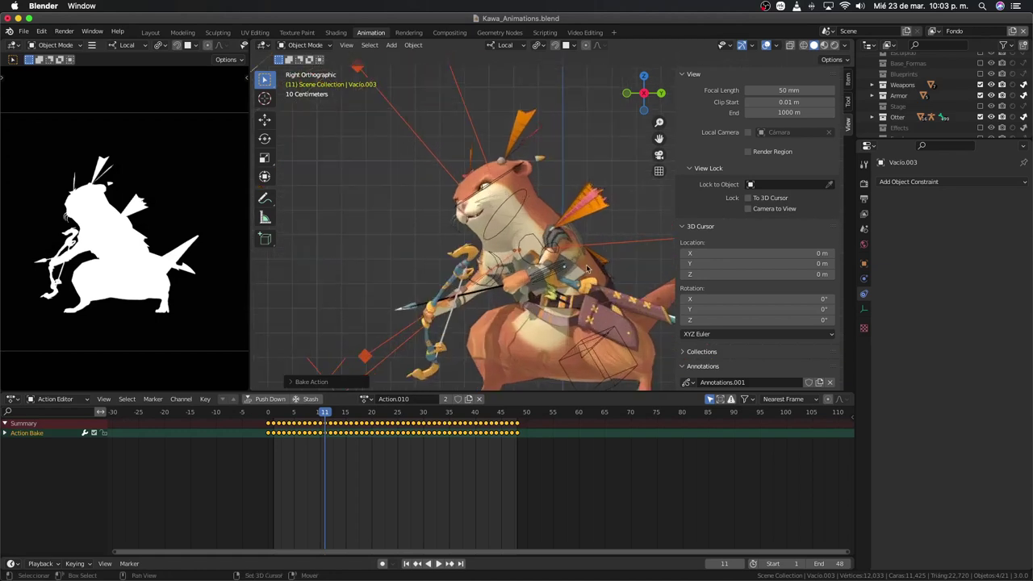
Step: In Pose Mode, give ctrl-shoulder.L Copy Location and Copy Rotation constraints targeting Vacio.001
{"action": "left_click", "coordinate": [531, 259]}
{"action": "key", "text": "ctrl+Tab"}
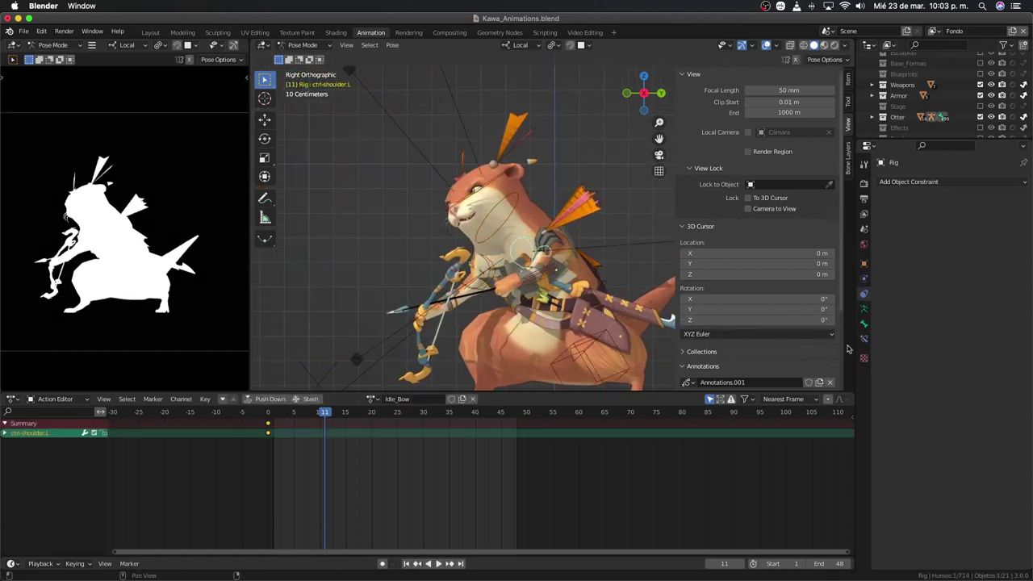
{"action": "left_click", "coordinate": [865, 182]}
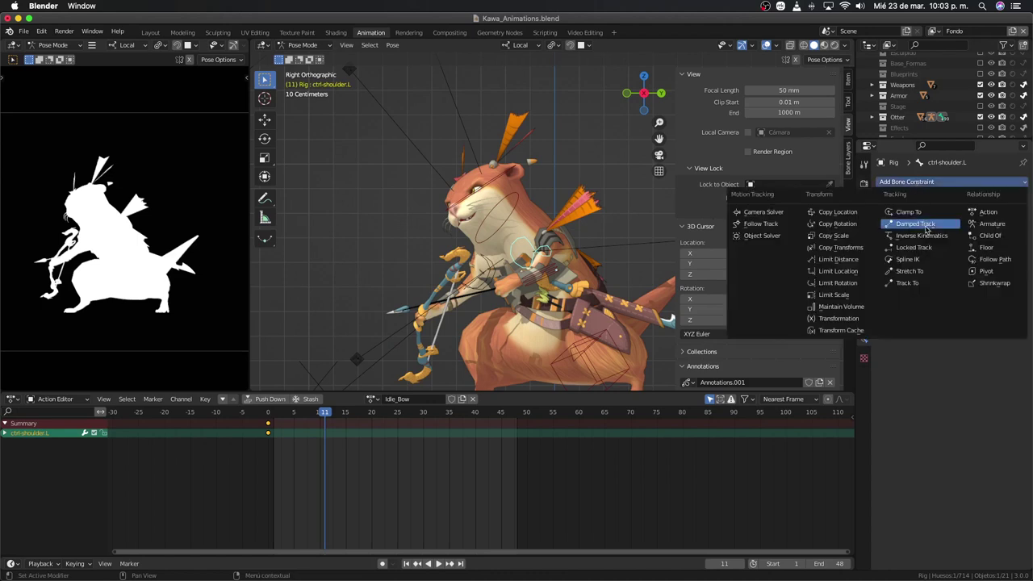
{"action": "left_click", "coordinate": [847, 215]}
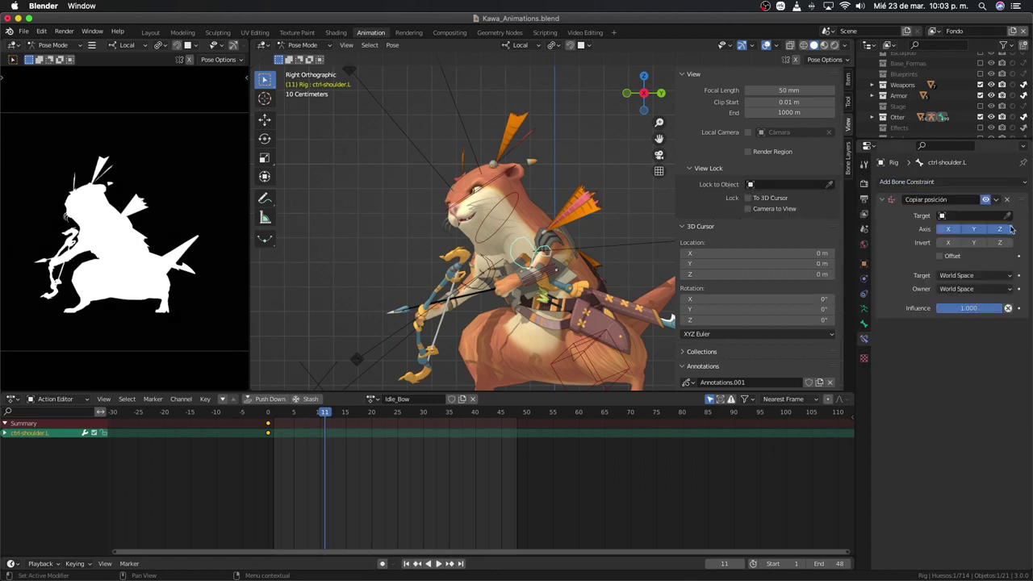
{"action": "left_click", "coordinate": [631, 251]}
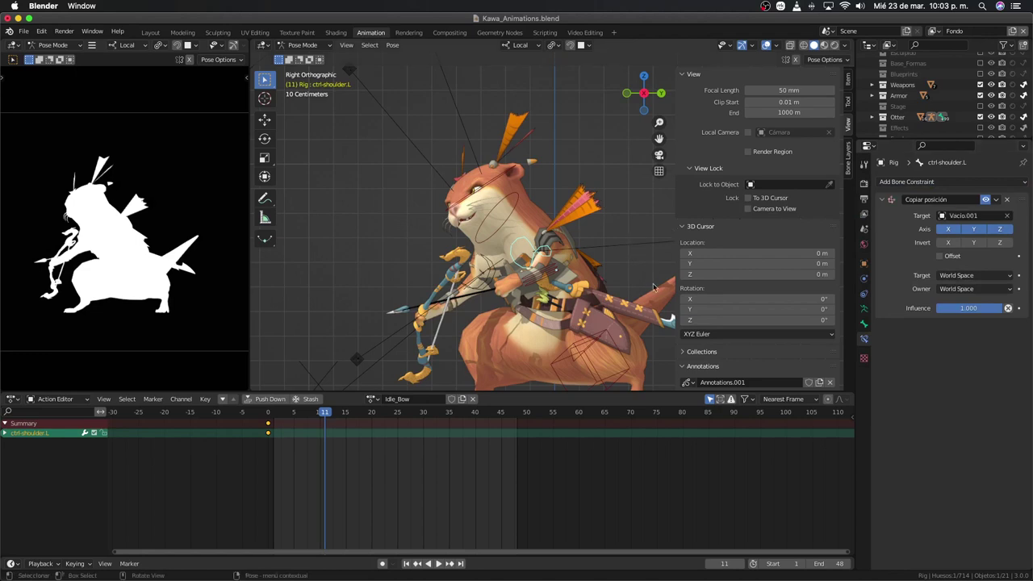
{"action": "left_click", "coordinate": [904, 181]}
{"action": "left_click", "coordinate": [852, 225]}
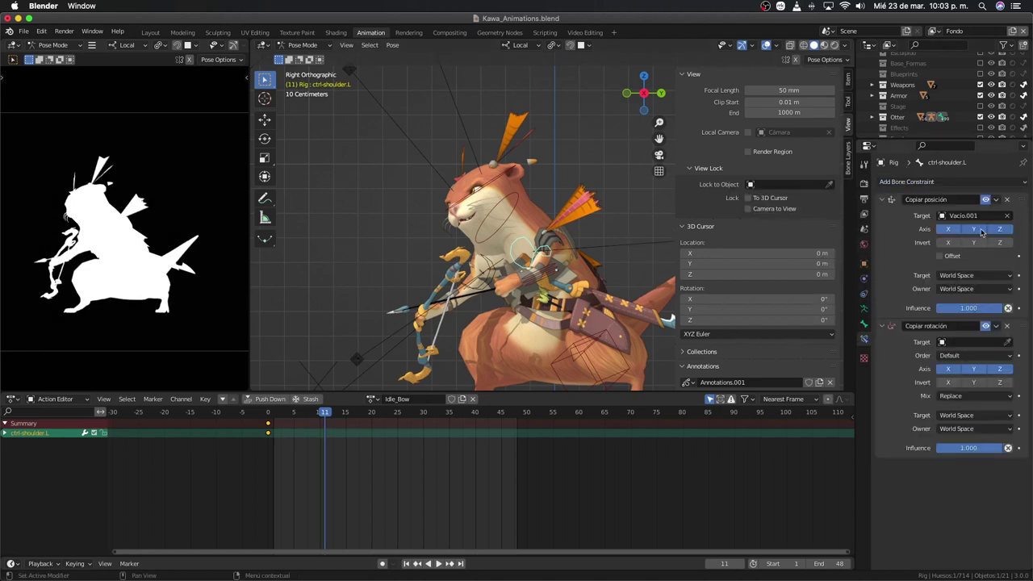
{"action": "left_click", "coordinate": [649, 234]}
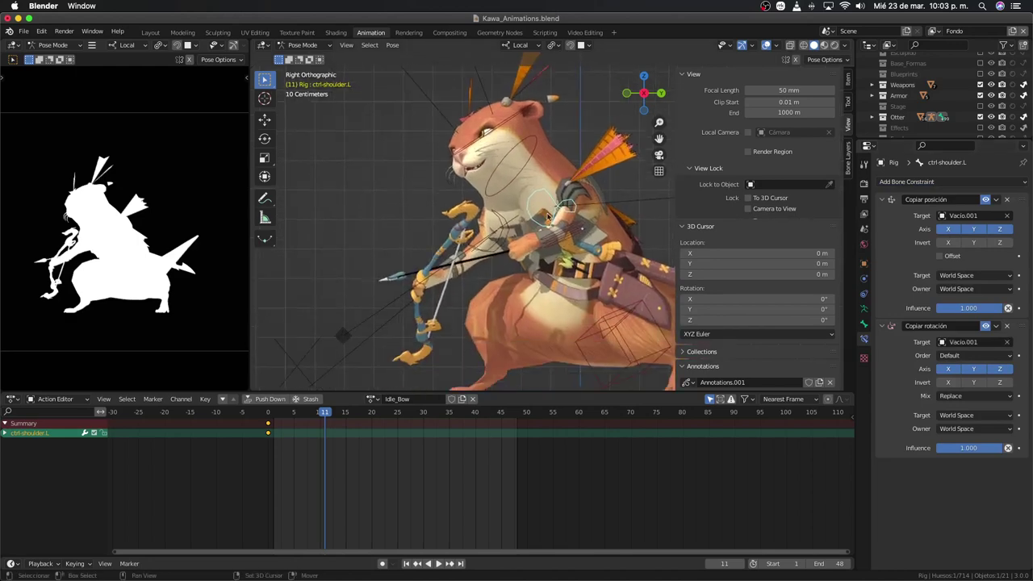
Step: Select the right and left shoulder controls together
{"action": "left_click", "coordinate": [517, 227]}
{"action": "scroll", "coordinate": [520, 230], "scroll_direction": "up", "scroll_amount": 2}
{"action": "scroll", "coordinate": [529, 238], "scroll_direction": "down", "scroll_amount": 1}
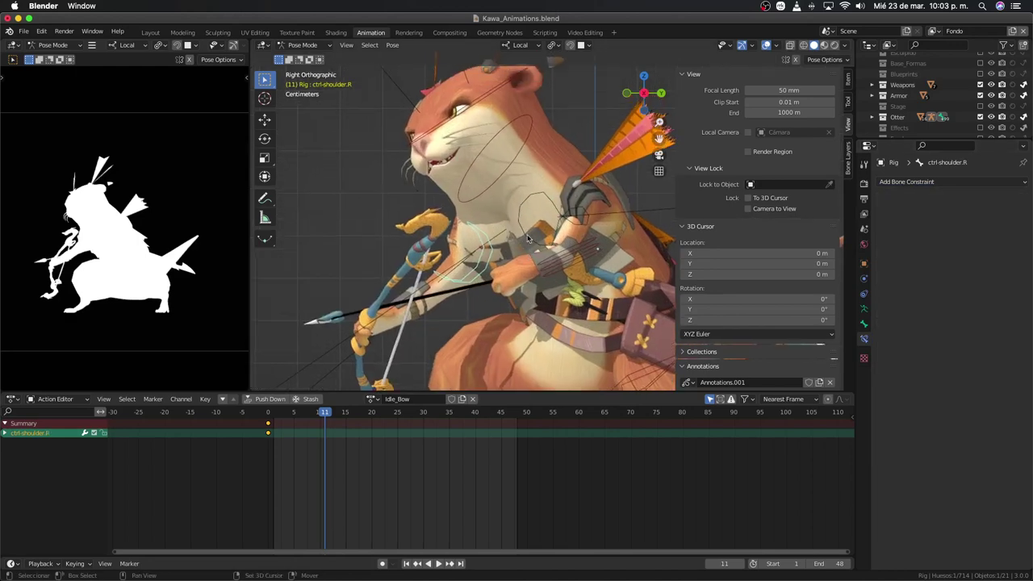
{"action": "left_click", "coordinate": [521, 207], "text": "shift"}
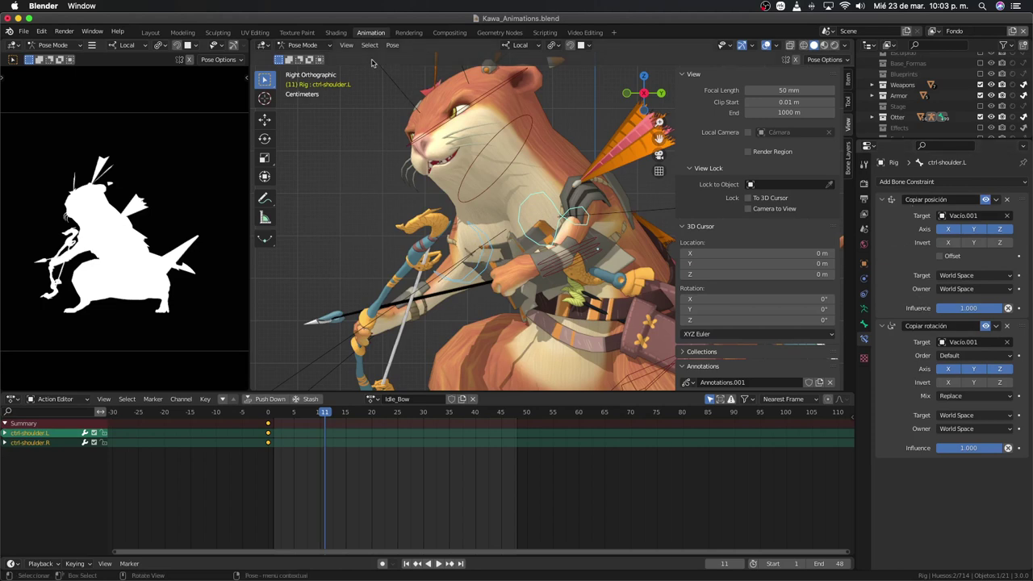
Step: Copy the left shoulder control's constraints onto ctrl-shoulder.R
{"action": "left_click", "coordinate": [392, 45]}
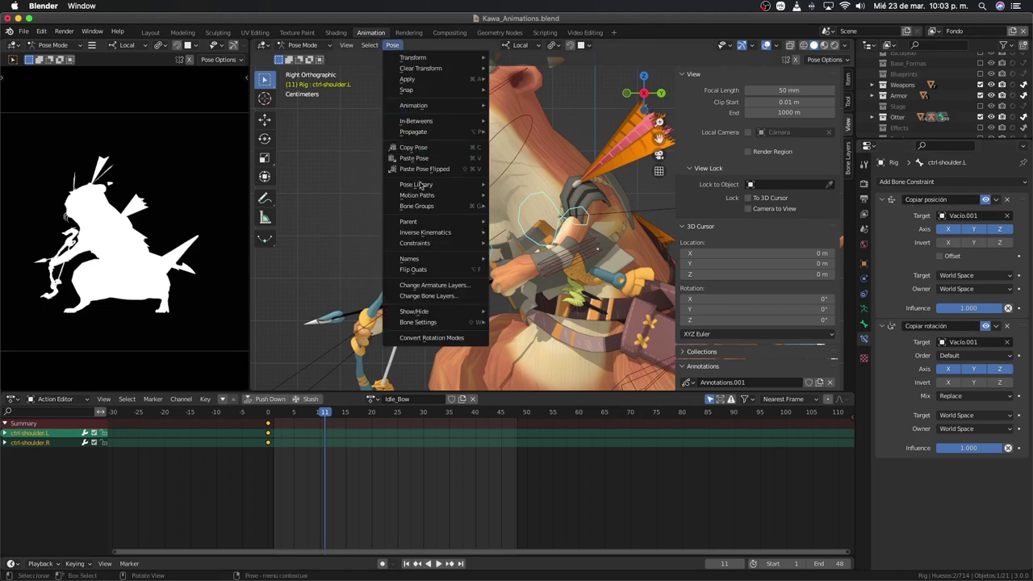
{"action": "mouse_move", "coordinate": [414, 243]}
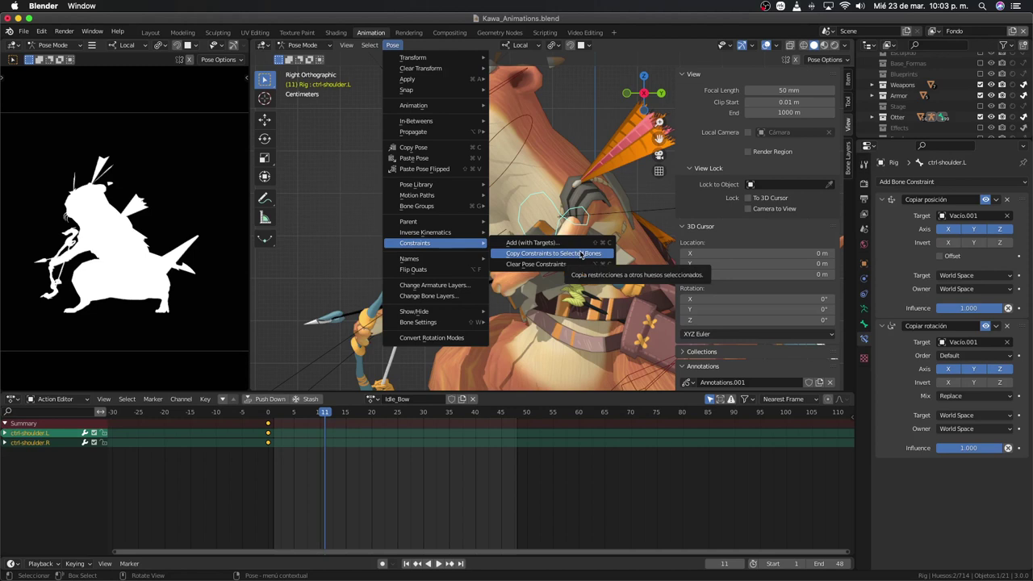
{"action": "left_click", "coordinate": [581, 255]}
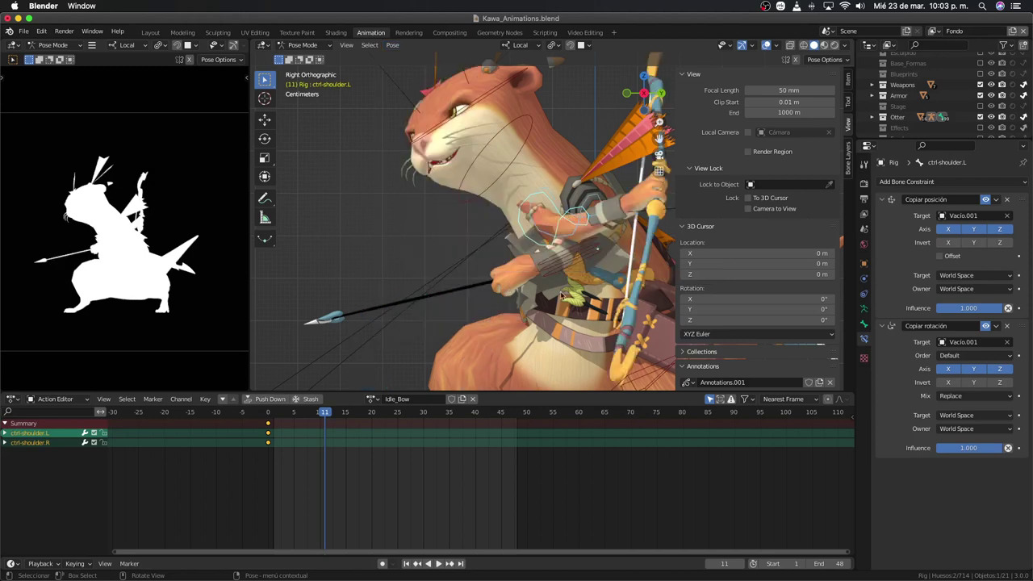
{"action": "left_click", "coordinate": [554, 232]}
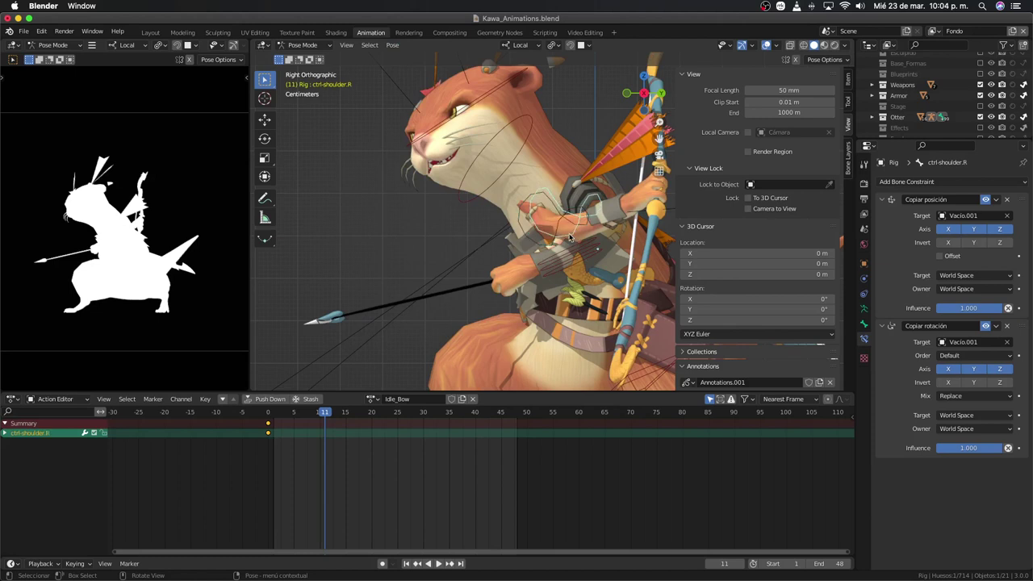
{"action": "key", "text": "g"}
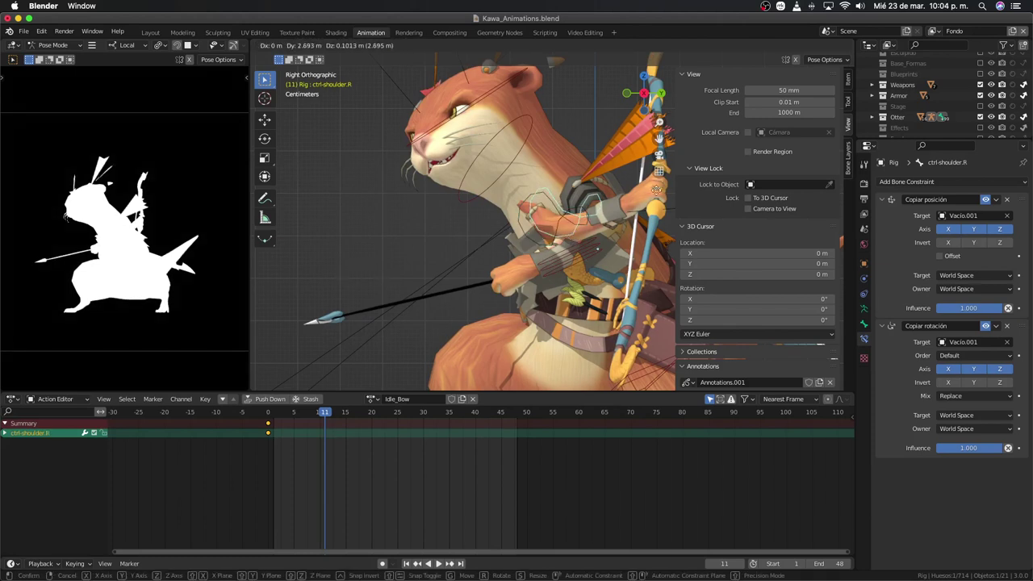
{"action": "left_click", "coordinate": [482, 225]}
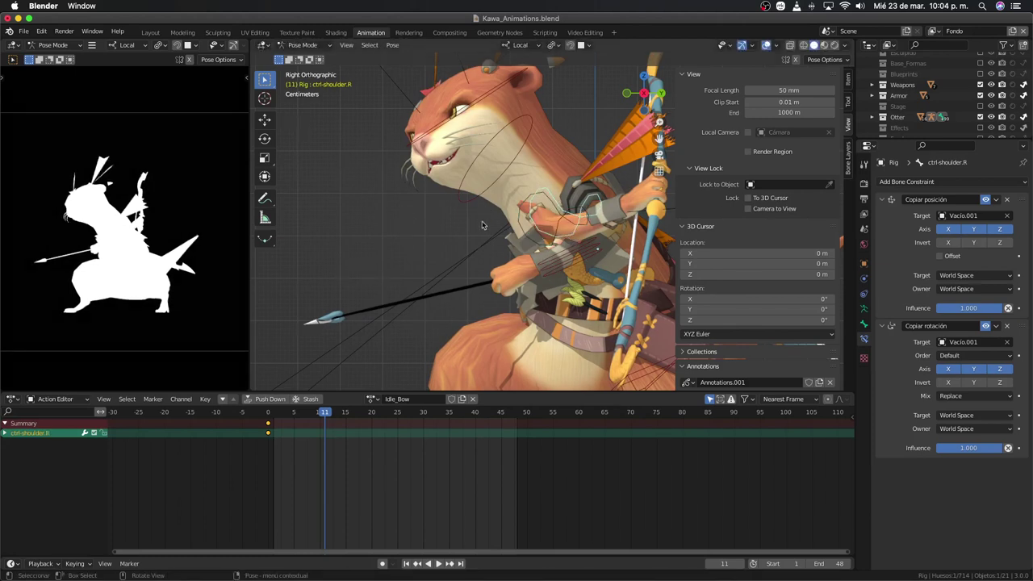
Step: Retarget ctrl-shoulder.R's Copy Location and Copy Rotation constraints to Vacío, then play the animation
{"action": "left_click", "coordinate": [985, 216]}
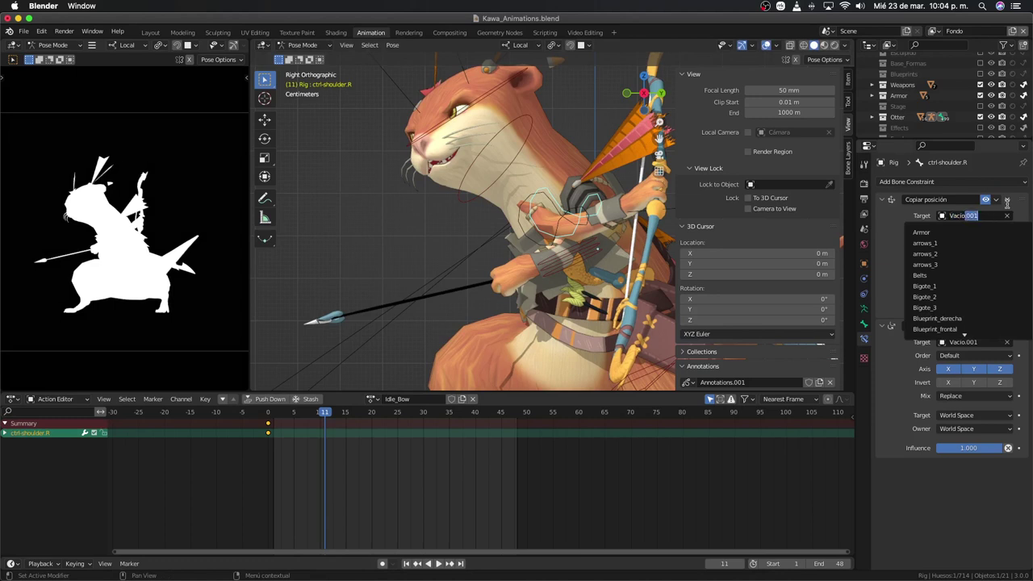
{"action": "key", "text": "BackSpace"}
{"action": "left_click", "coordinate": [984, 232]}
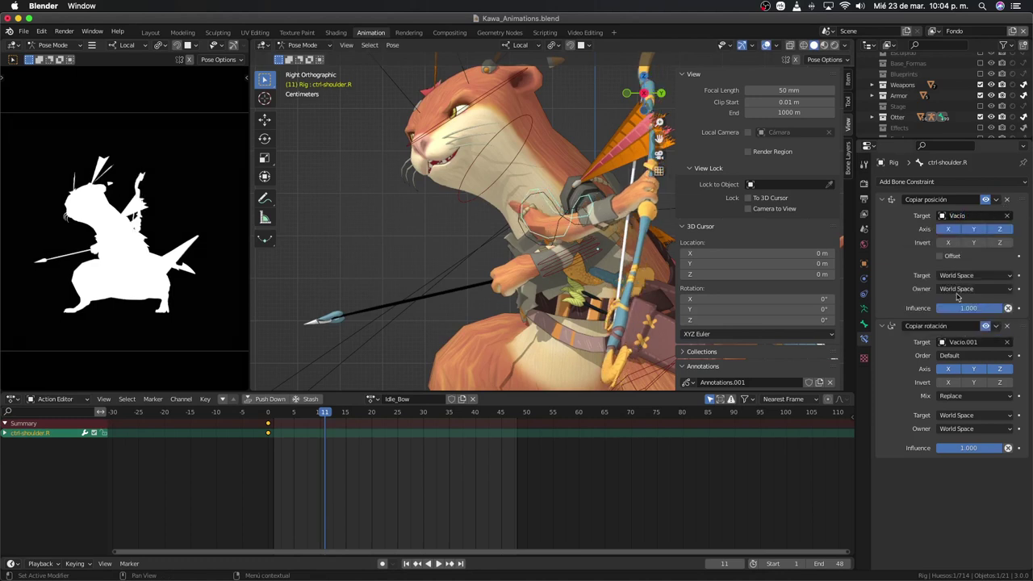
{"action": "left_click", "coordinate": [962, 344]}
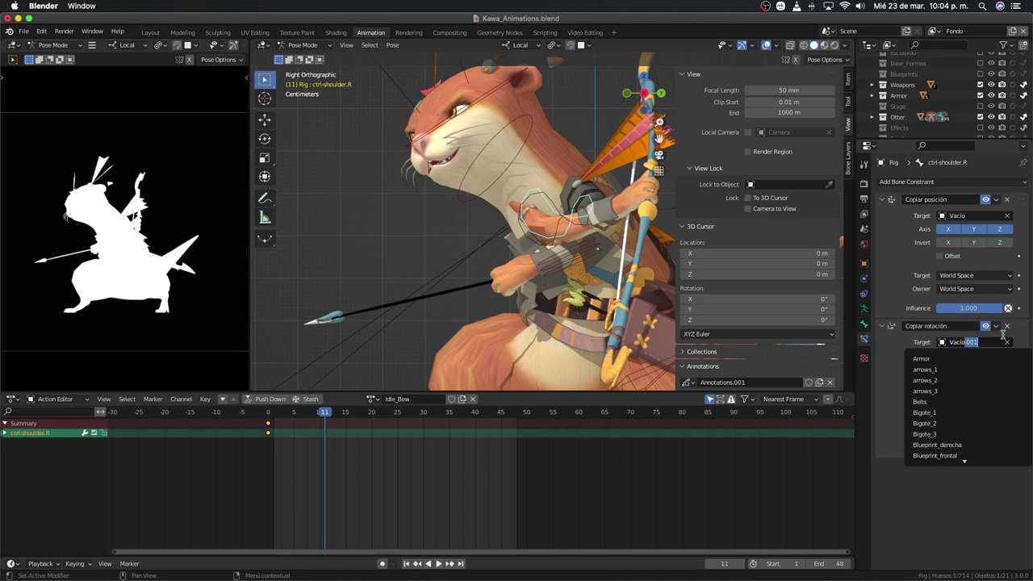
{"action": "key", "text": "BackSpace"}
{"action": "left_click", "coordinate": [924, 359]}
{"action": "scroll", "coordinate": [461, 274], "scroll_direction": "down", "scroll_amount": 2}
{"action": "key", "text": "space"}
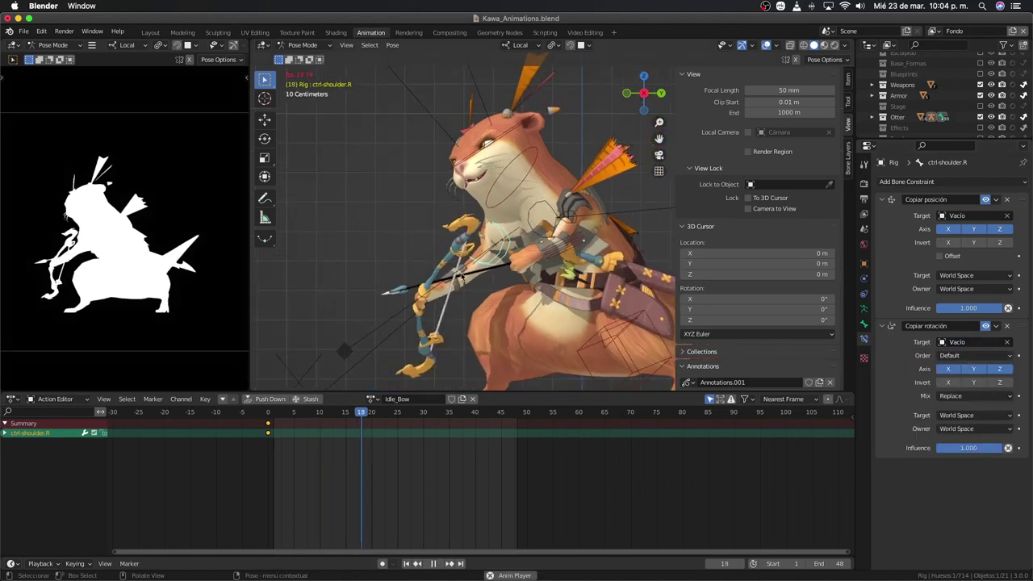
Step: Select the empty Vacío.001 and show its curves normalized in the Graph Editor
{"action": "left_click", "coordinate": [442, 121]}
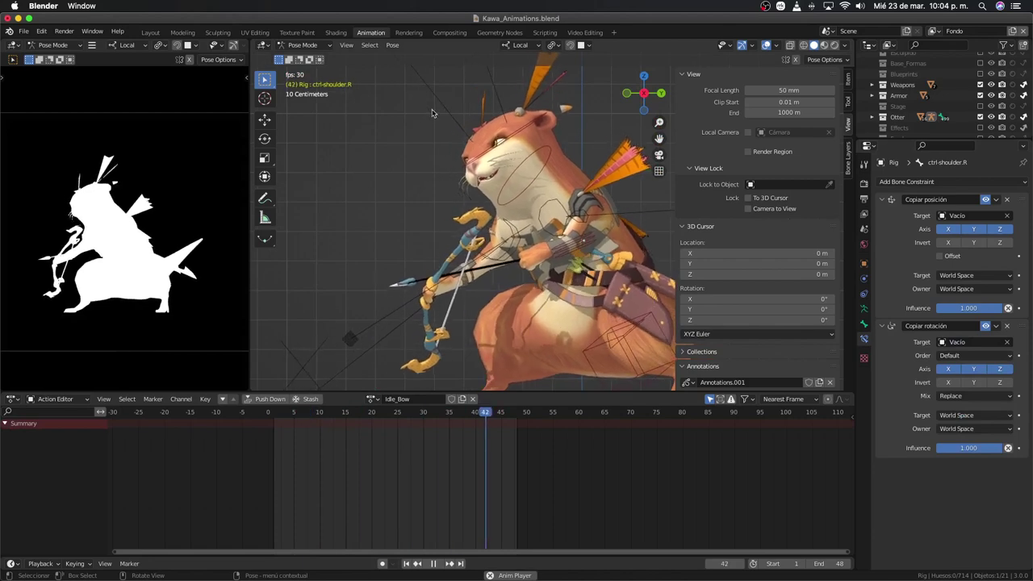
{"action": "scroll", "coordinate": [500, 186], "scroll_direction": "down", "scroll_amount": 2}
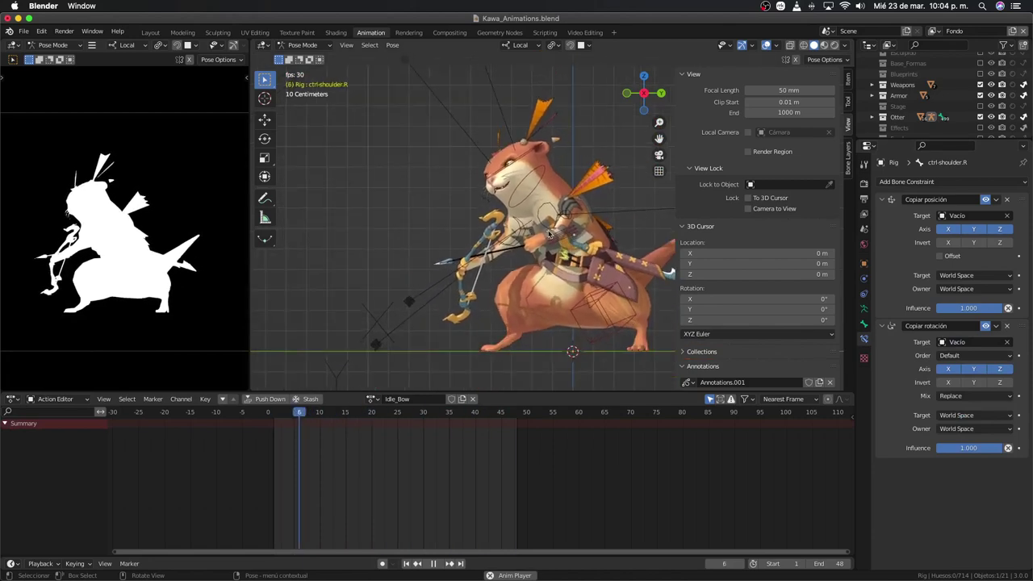
{"action": "scroll", "coordinate": [524, 194], "scroll_direction": "down", "scroll_amount": 2}
{"action": "key", "text": "ctrl+Tab"}
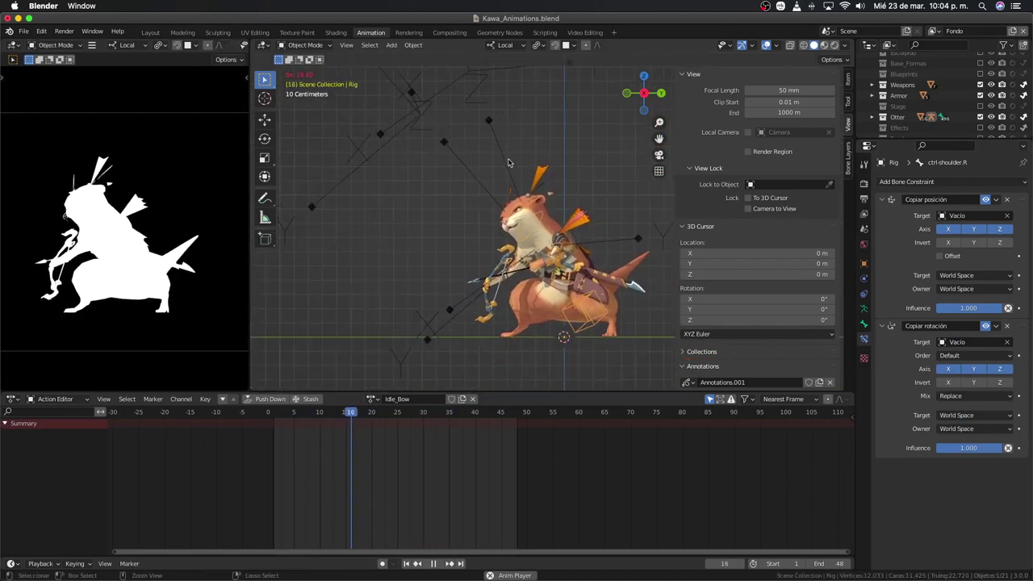
{"action": "left_click", "coordinate": [508, 161]}
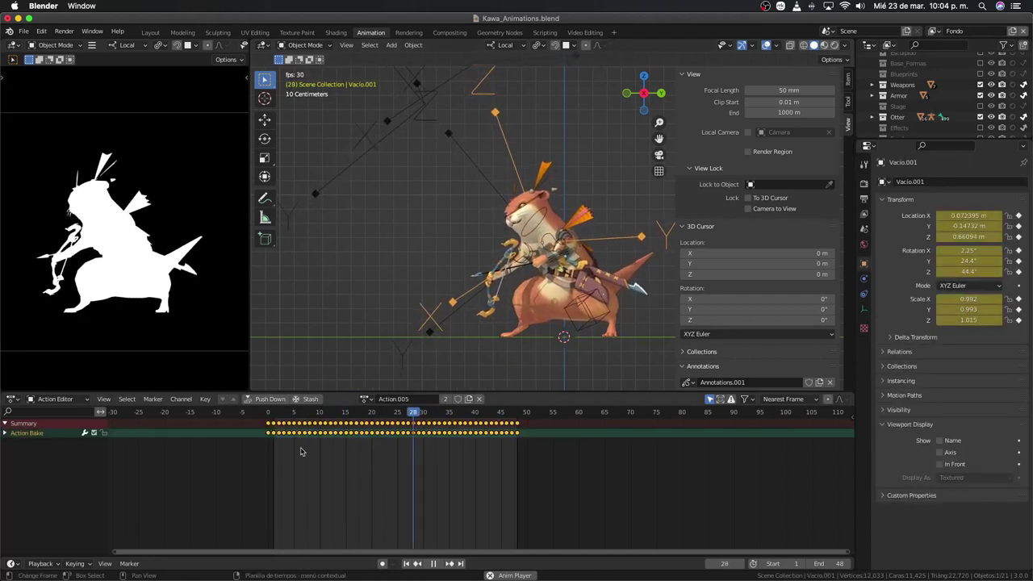
{"action": "key", "text": "ctrl+Tab"}
{"action": "key", "text": "Home"}
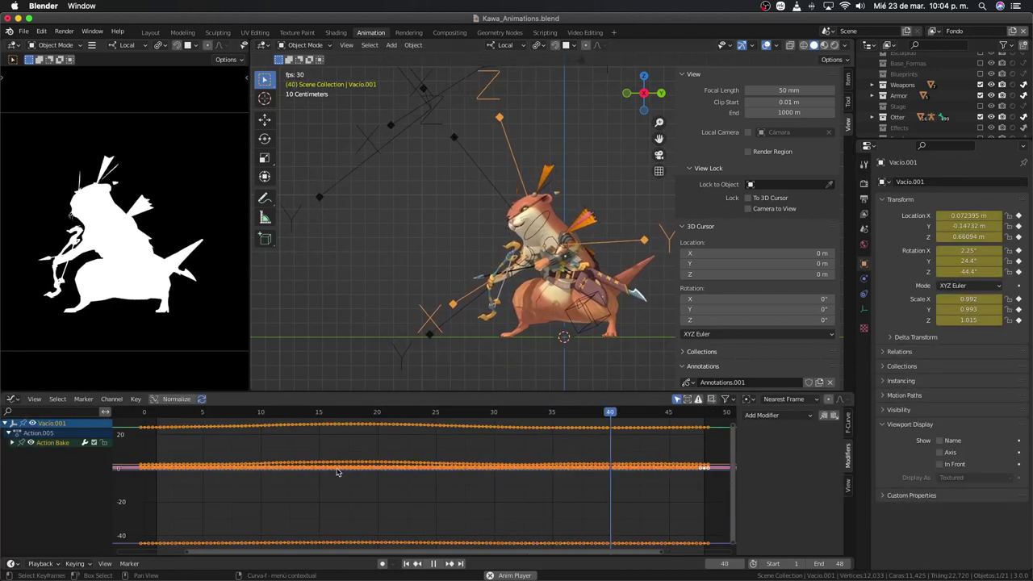
{"action": "left_click", "coordinate": [176, 399]}
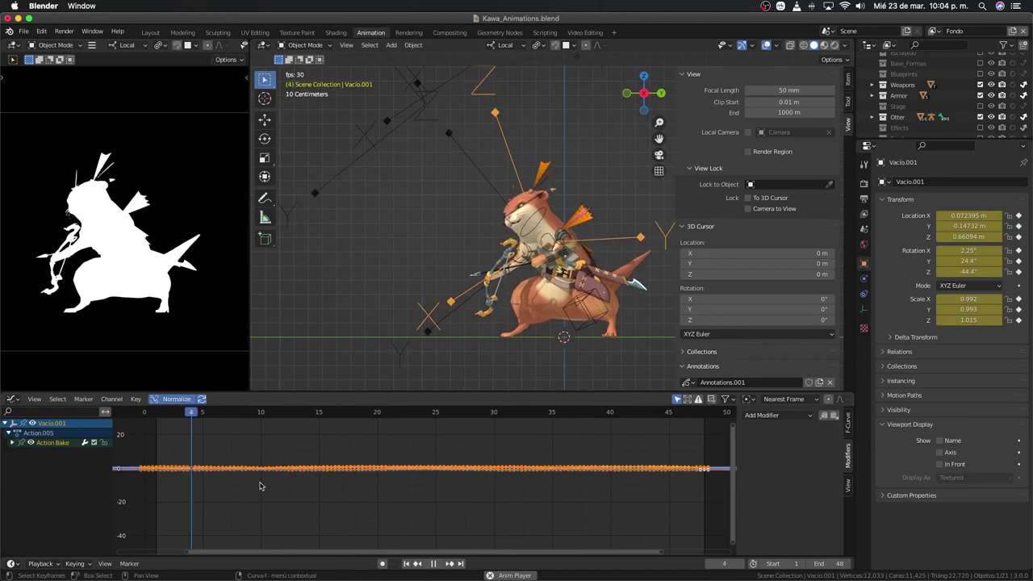
{"action": "key", "text": "Home"}
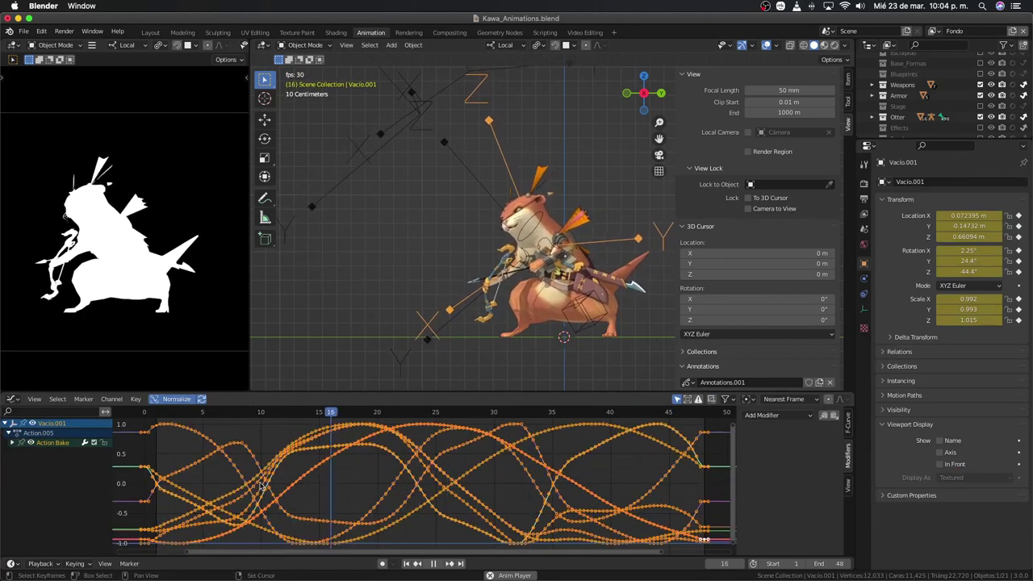
Step: Make Vacío.001's curves cyclic and shift its keys 2 frames along time
{"action": "key", "text": "shift+e"}
{"action": "left_click", "coordinate": [228, 479]}
{"action": "key", "text": "g"}
{"action": "key", "text": "x"}
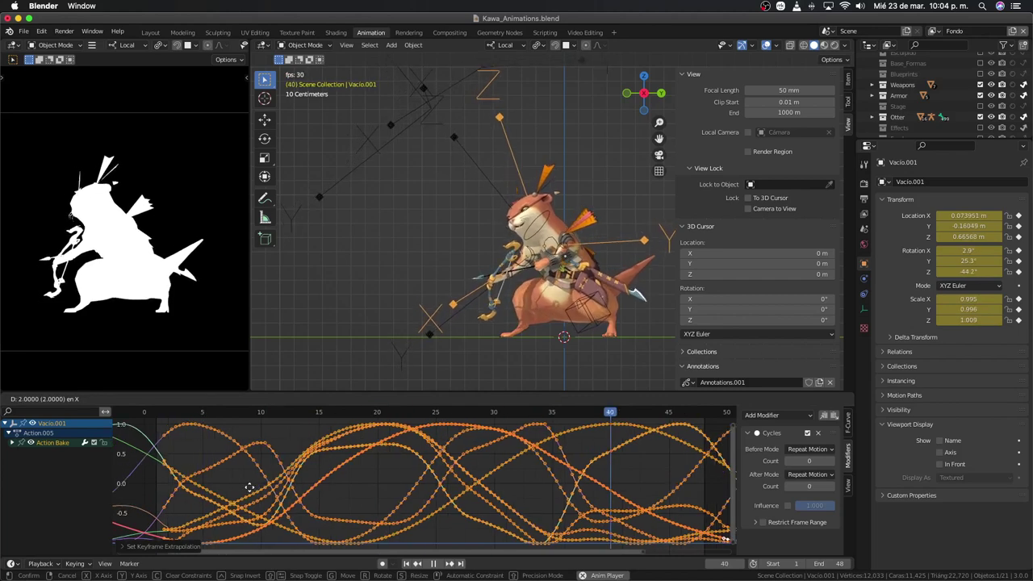
{"action": "left_click", "coordinate": [249, 487]}
{"action": "scroll", "coordinate": [485, 299], "scroll_direction": "up", "scroll_amount": 2}
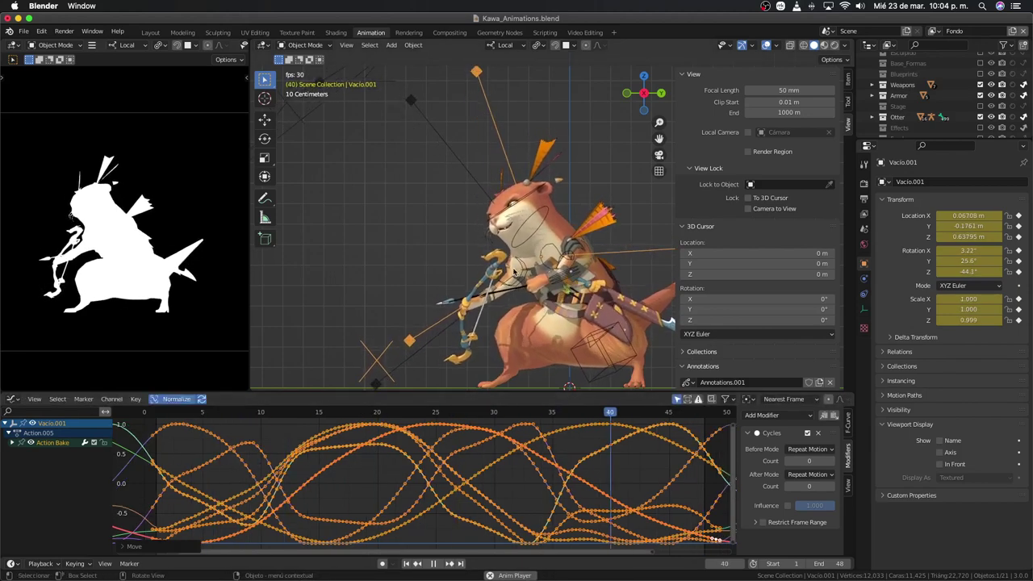
Step: Add a Cycles modifier to the empty Vacío's curves
{"action": "left_click", "coordinate": [462, 179]}
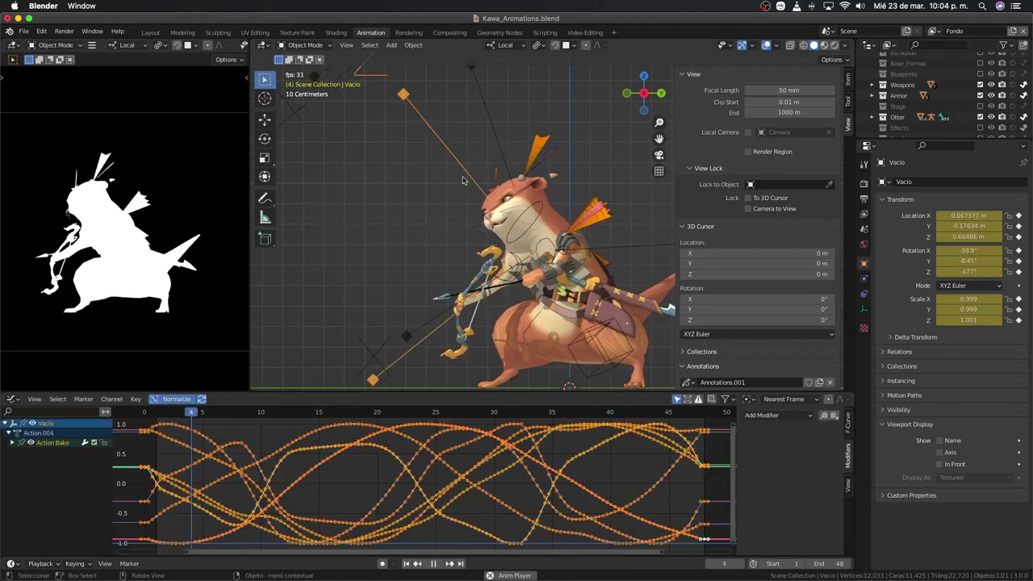
{"action": "key", "text": "ctrl+shift+m"}
{"action": "left_click", "coordinate": [334, 480]}
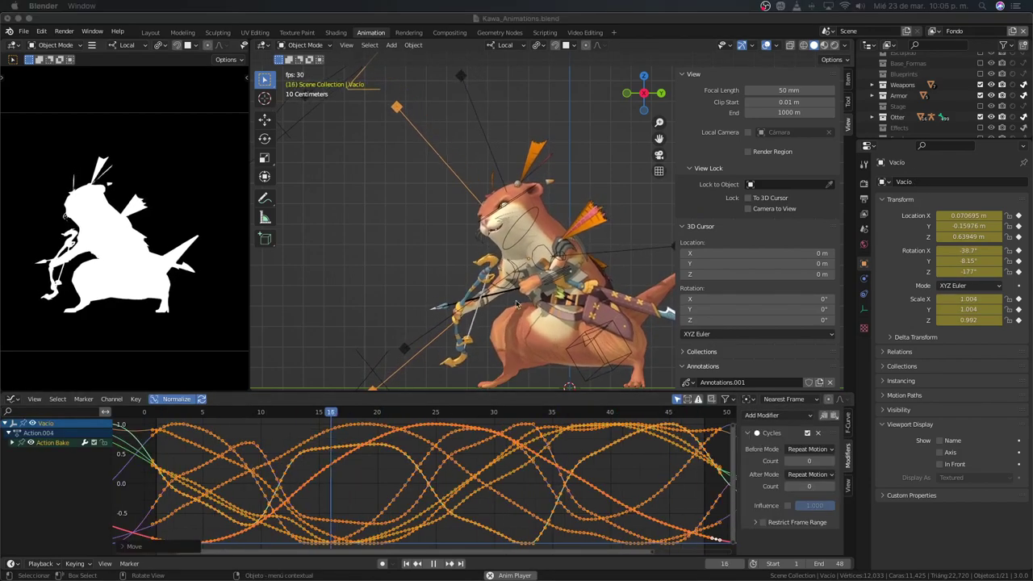
Step: Give Vacío a Damped Track constraint aiming its Z axis at Vacío.003
{"action": "left_click", "coordinate": [484, 285]}
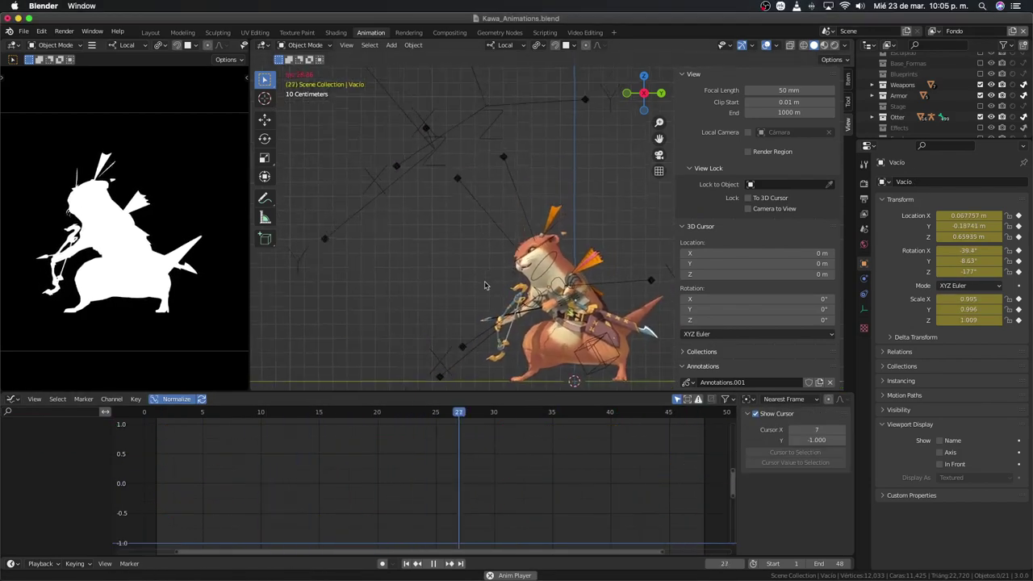
{"action": "left_click", "coordinate": [464, 182]}
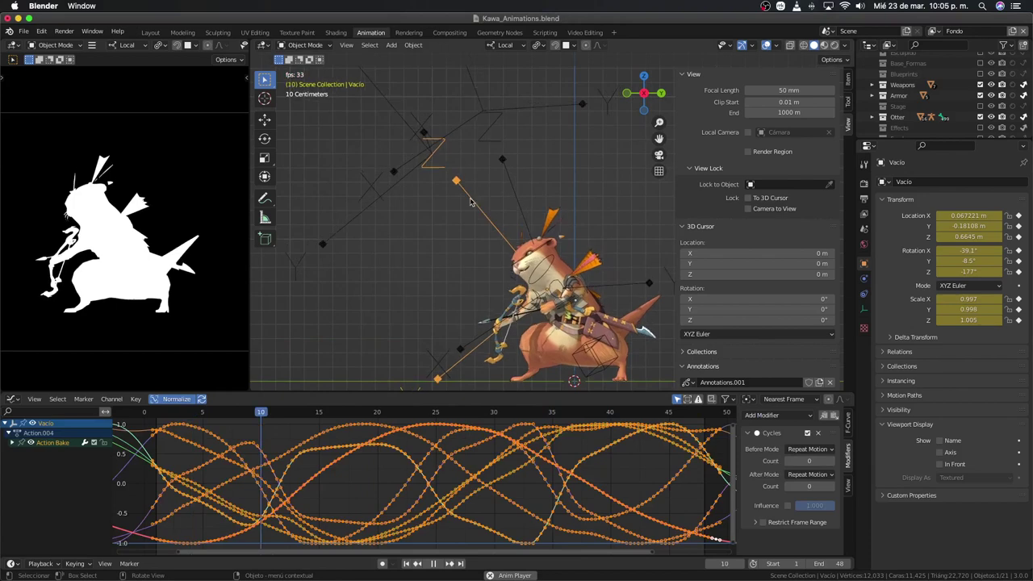
{"action": "left_click", "coordinate": [864, 309]}
{"action": "left_click", "coordinate": [968, 181]}
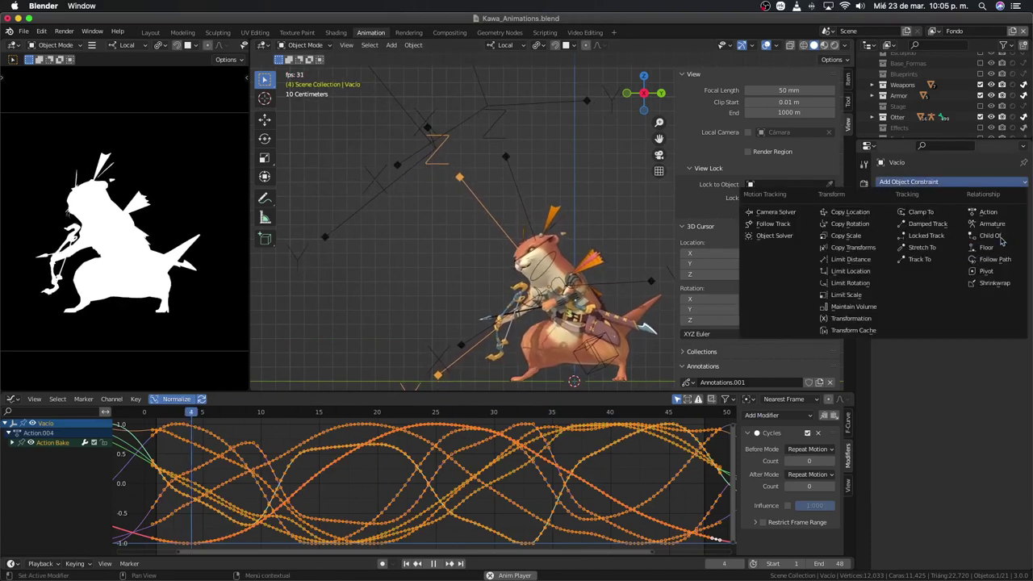
{"action": "left_click", "coordinate": [926, 223]}
{"action": "left_click", "coordinate": [1007, 216]}
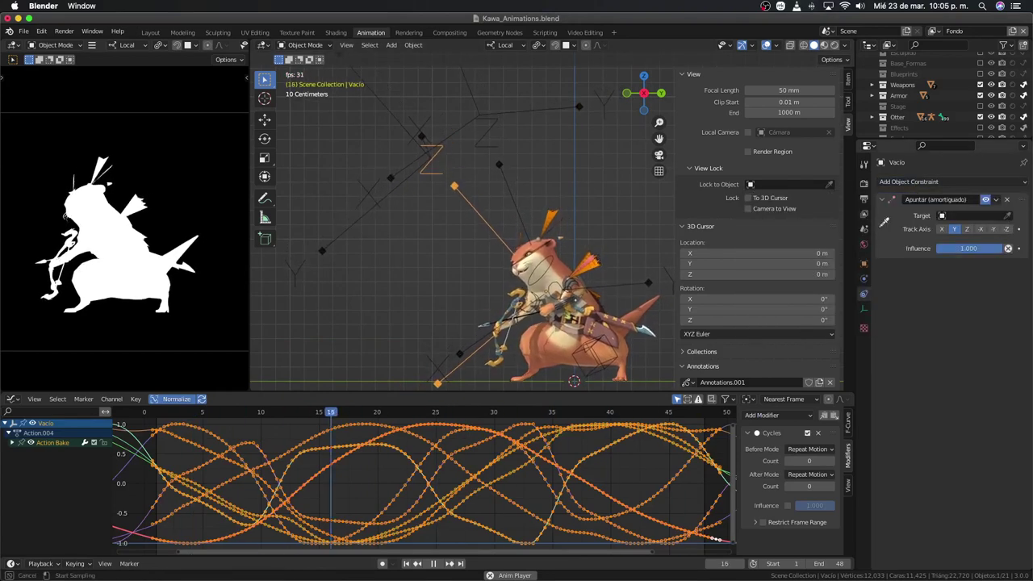
{"action": "left_click", "coordinate": [390, 97]}
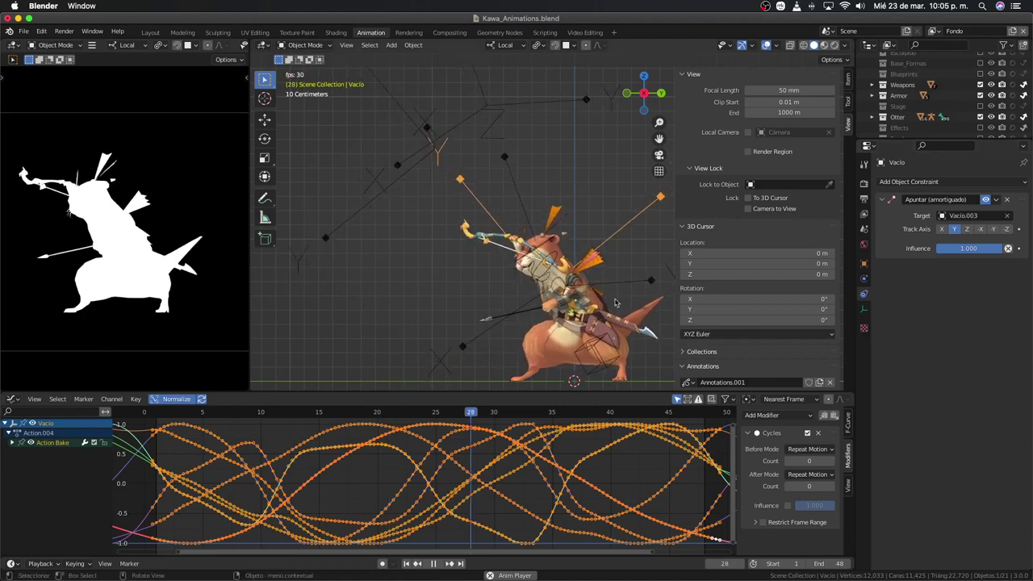
{"action": "left_click", "coordinate": [967, 229]}
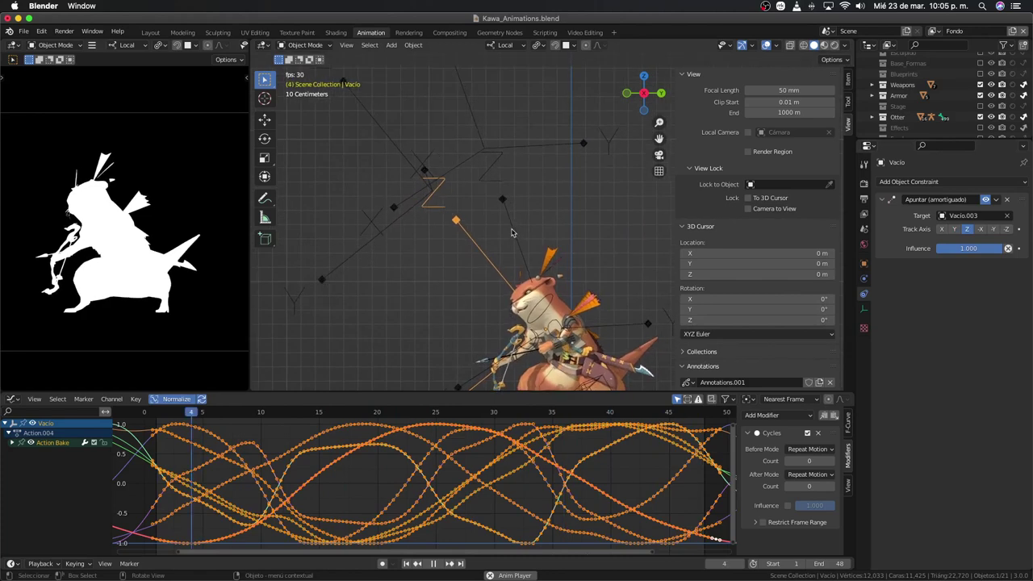
Step: Give Vacío.001 a Z-axis Damped Track aimed at Vacío.002, then select Vacío.002
{"action": "left_click", "coordinate": [501, 201]}
{"action": "left_click", "coordinate": [942, 181]}
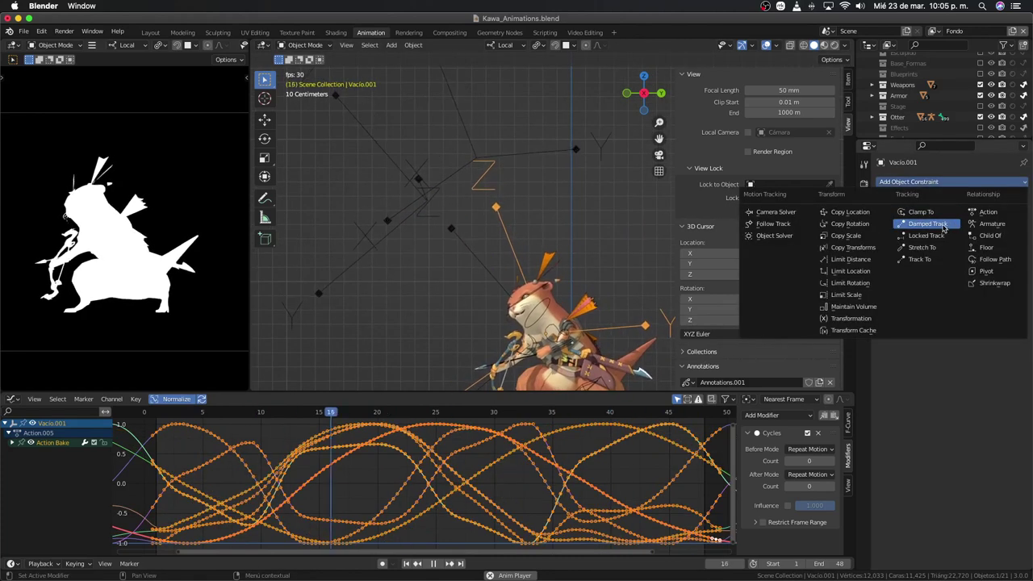
{"action": "left_click", "coordinate": [928, 223]}
{"action": "left_click", "coordinate": [968, 230]}
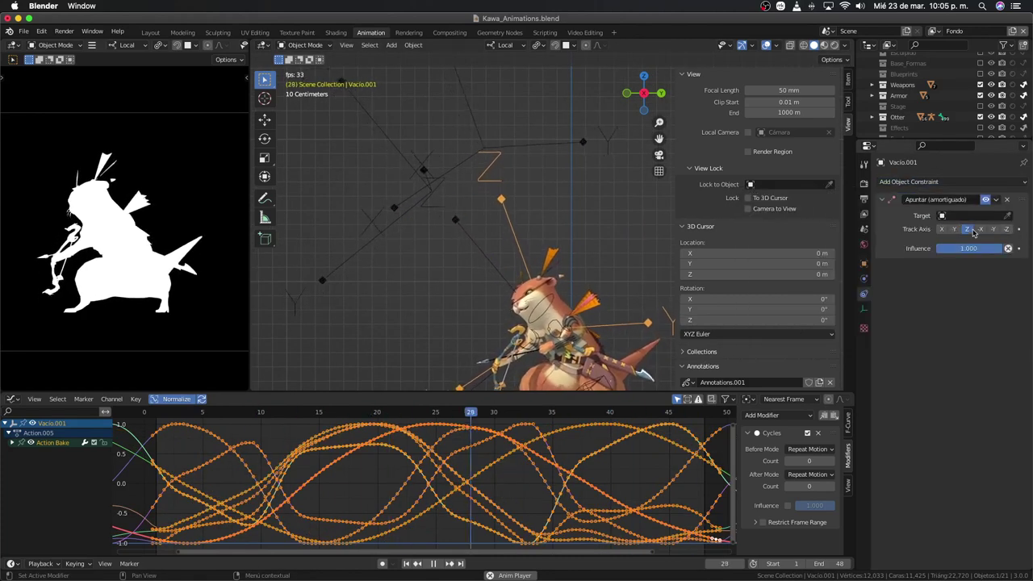
{"action": "left_click", "coordinate": [1007, 215]}
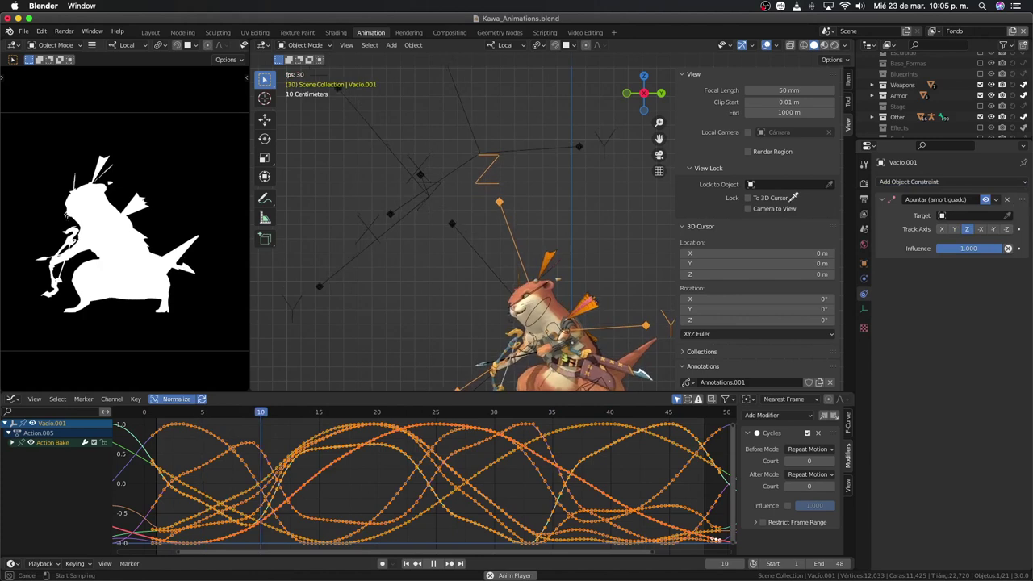
{"action": "left_click", "coordinate": [475, 98]}
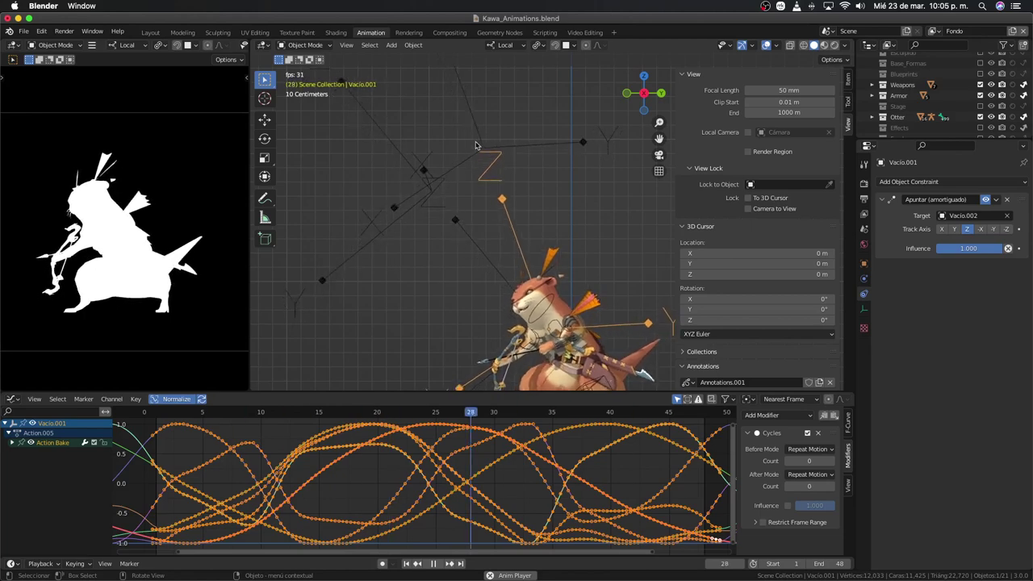
{"action": "left_click", "coordinate": [375, 223]}
{"action": "key", "text": "shift+e"}
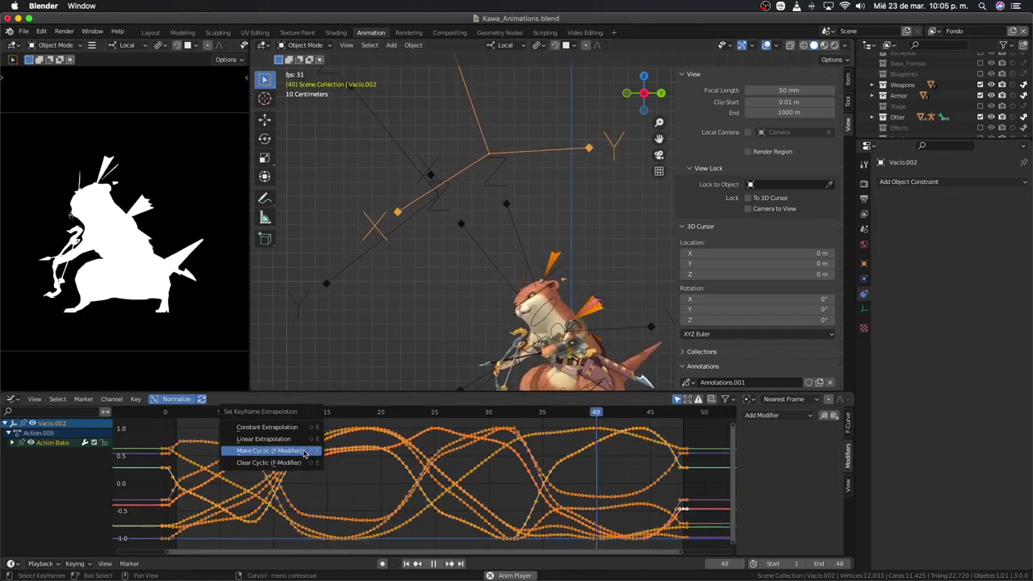
Step: Make Vacío.002's curves cyclic and offset its keys in time
{"action": "left_click", "coordinate": [266, 450]}
{"action": "key", "text": "g"}
{"action": "key", "text": "x"}
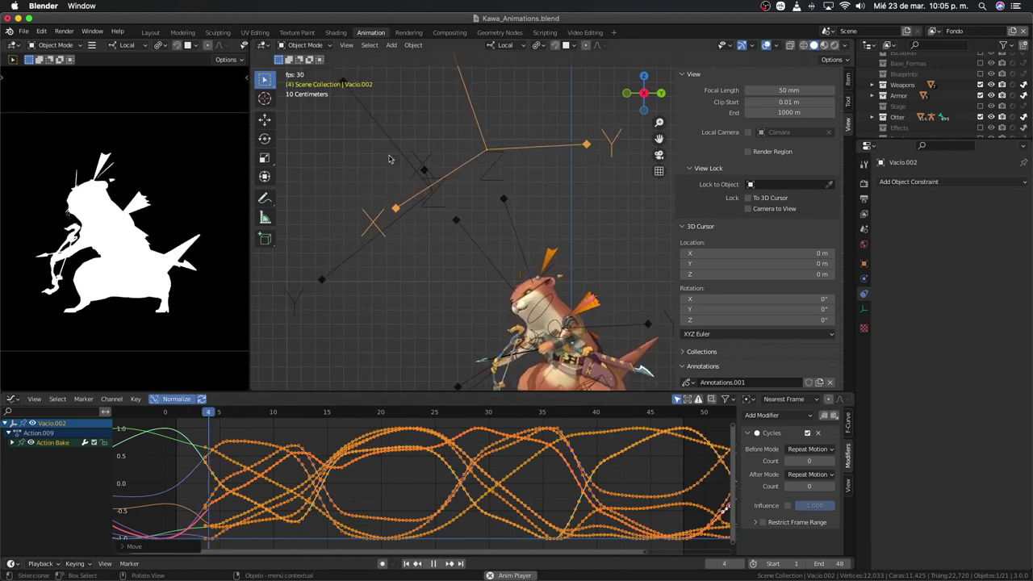
Step: Select Vacío.003 and make its curves cyclic as well
{"action": "left_click", "coordinate": [381, 223]}
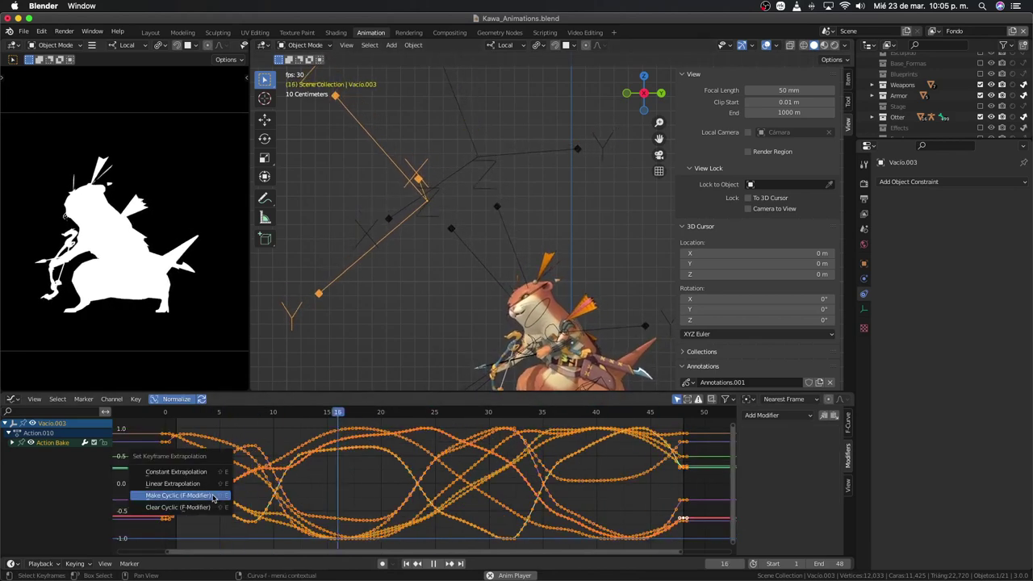
{"action": "left_click", "coordinate": [214, 497]}
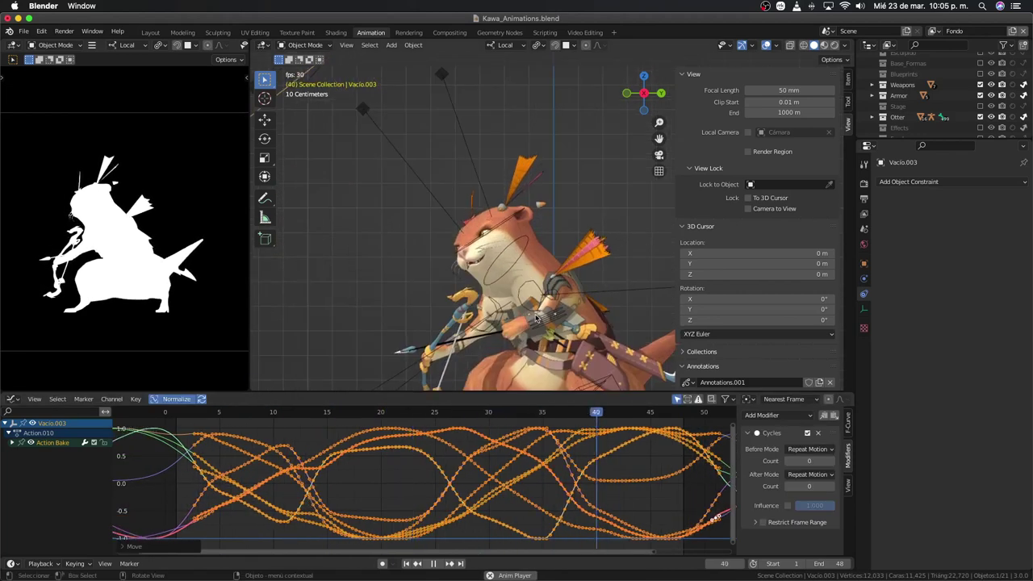
{"action": "scroll", "coordinate": [536, 317], "scroll_direction": "up", "scroll_amount": 1}
{"action": "scroll", "coordinate": [517, 302], "scroll_direction": "up", "scroll_amount": 2}
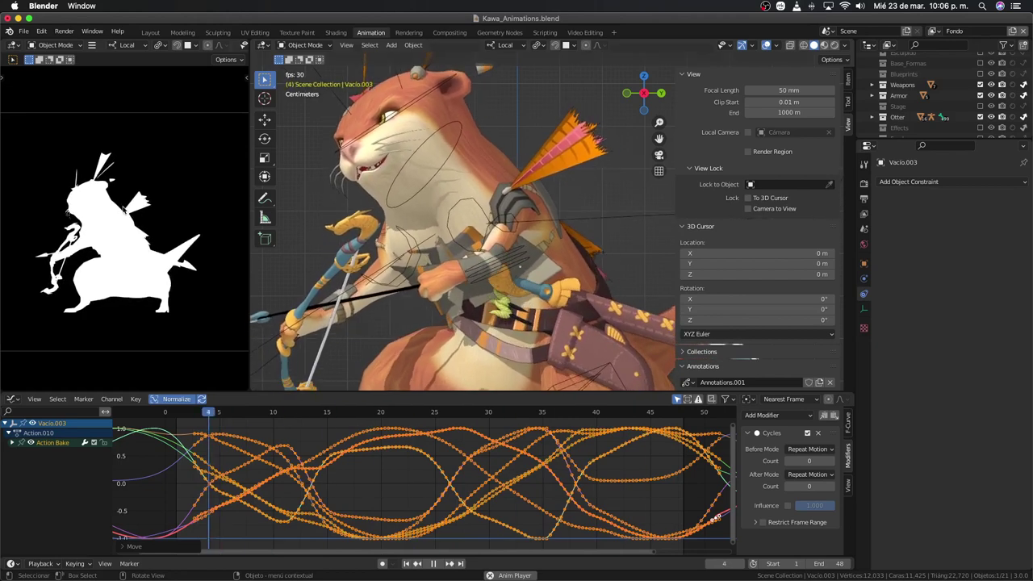
Step: In Pose Mode, lower both shoulder controls' Copy Location influence toward 0.300
{"action": "key", "text": "ctrl+Tab"}
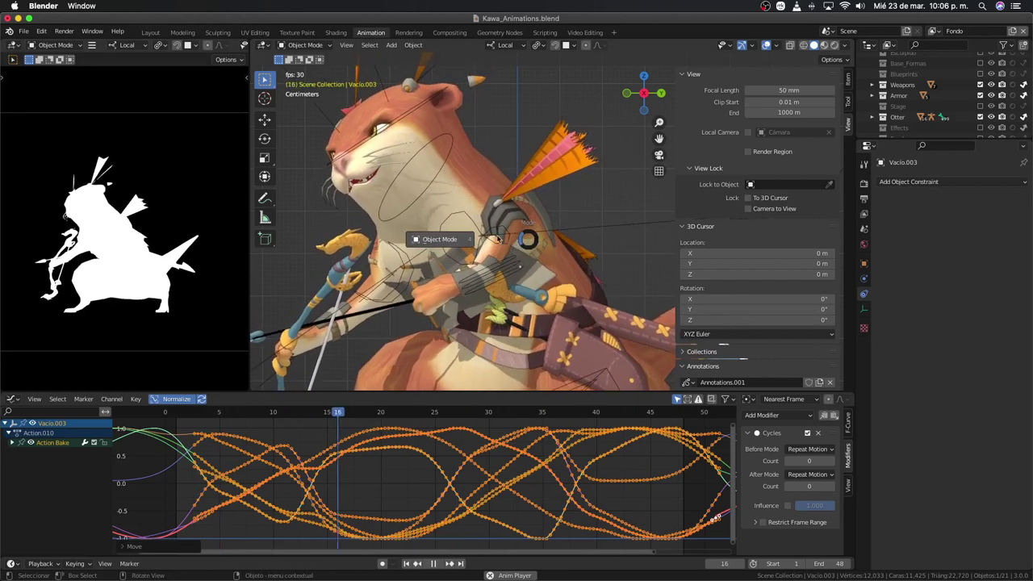
{"action": "left_click", "coordinate": [511, 237]}
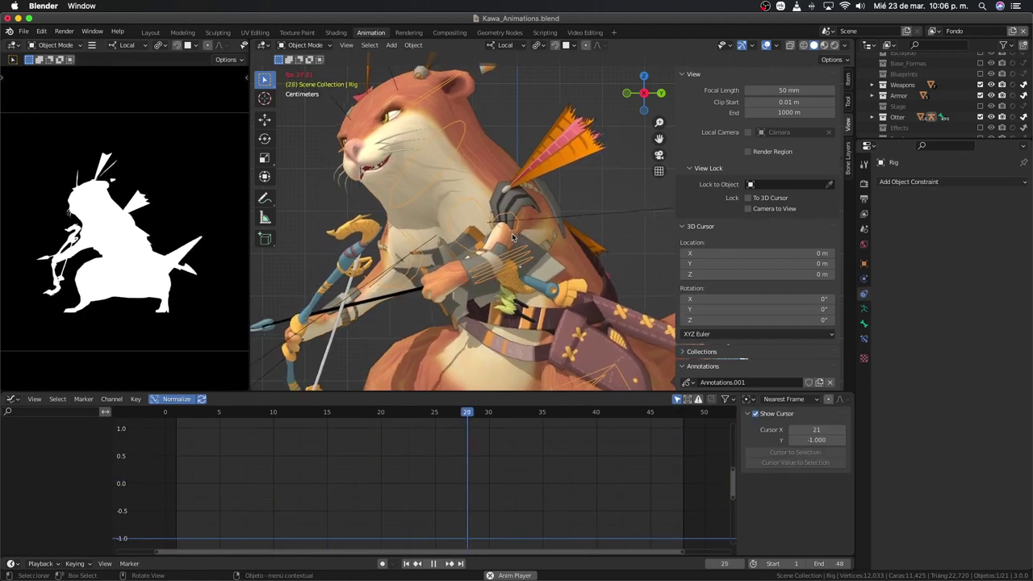
{"action": "key", "text": "ctrl+Tab"}
{"action": "left_click", "coordinate": [511, 237]}
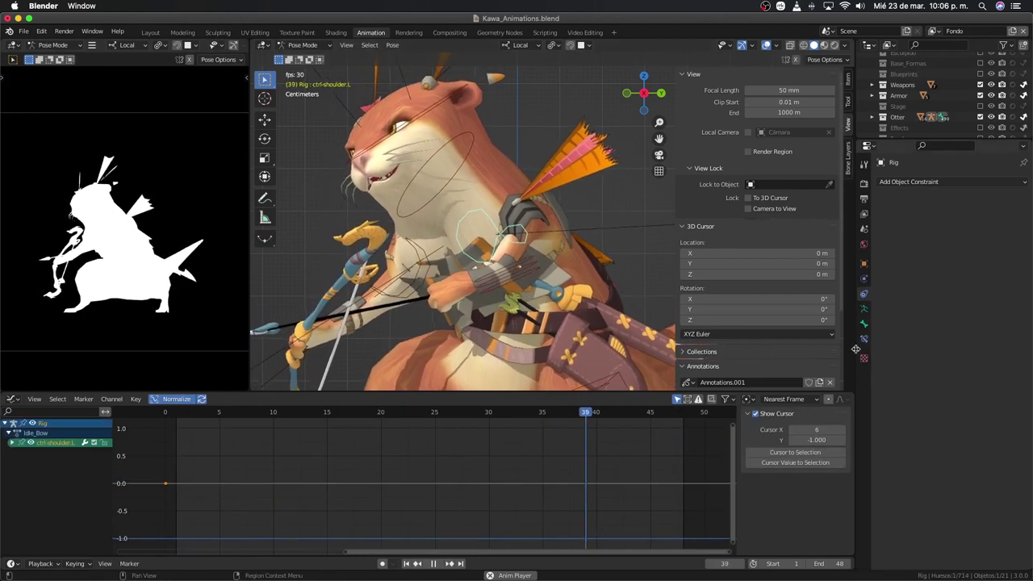
{"action": "left_click", "coordinate": [863, 339]}
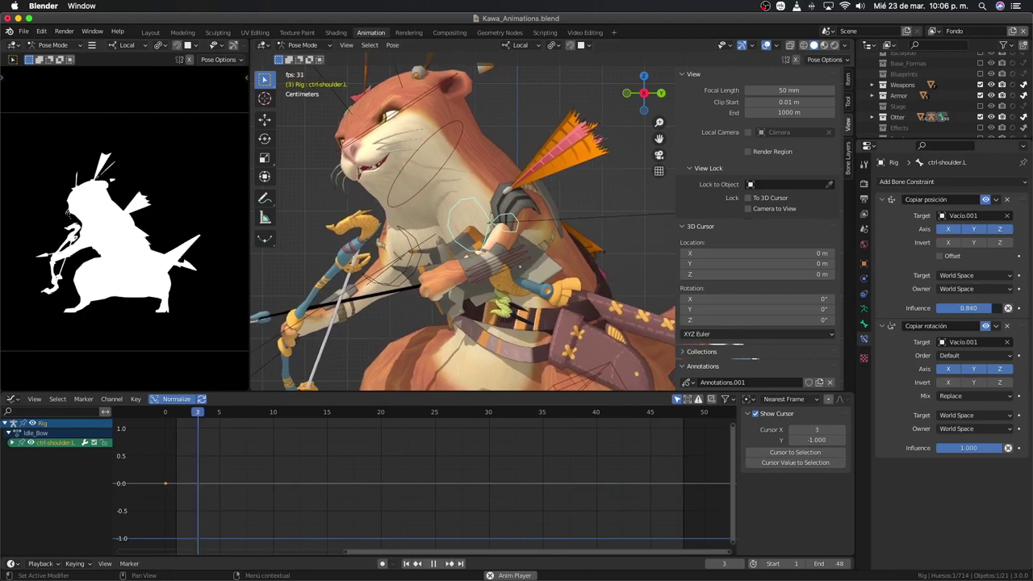
{"action": "left_click_drag", "start_coordinate": [968, 307], "coordinate": [970, 312]}
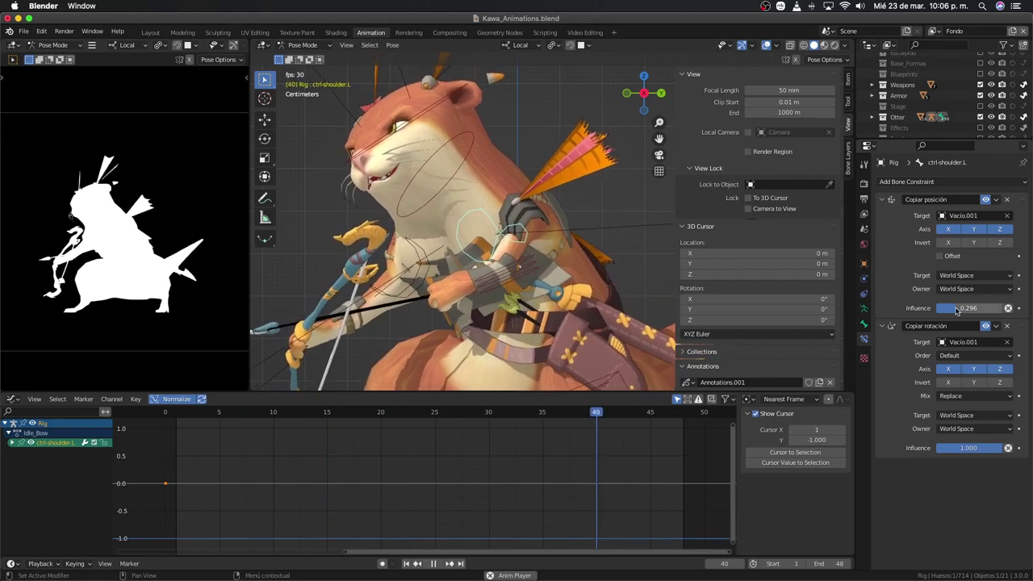
{"action": "key", "text": "ctrl+shift+m"}
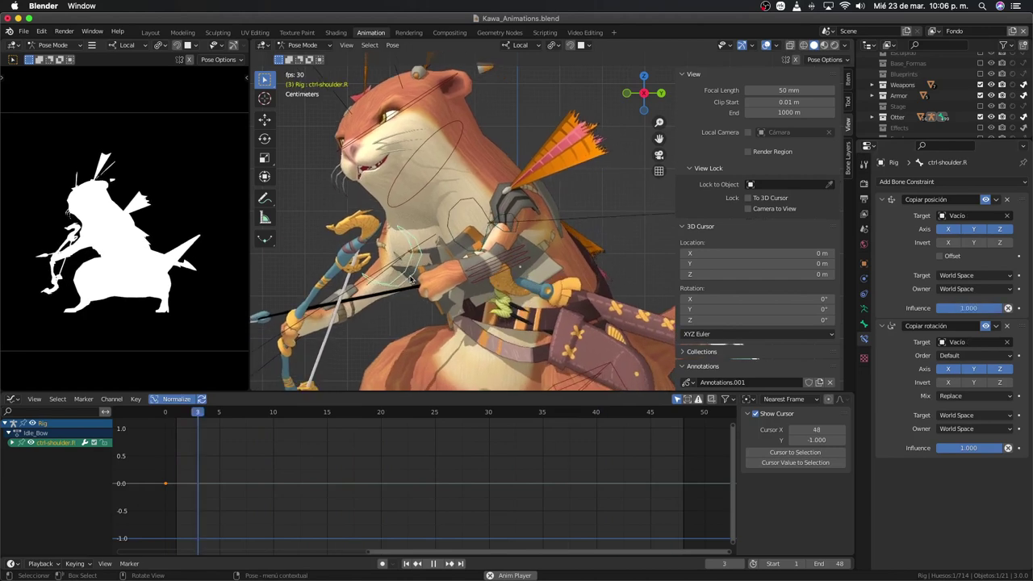
{"action": "left_click_drag", "start_coordinate": [1005, 308], "coordinate": [963, 313]}
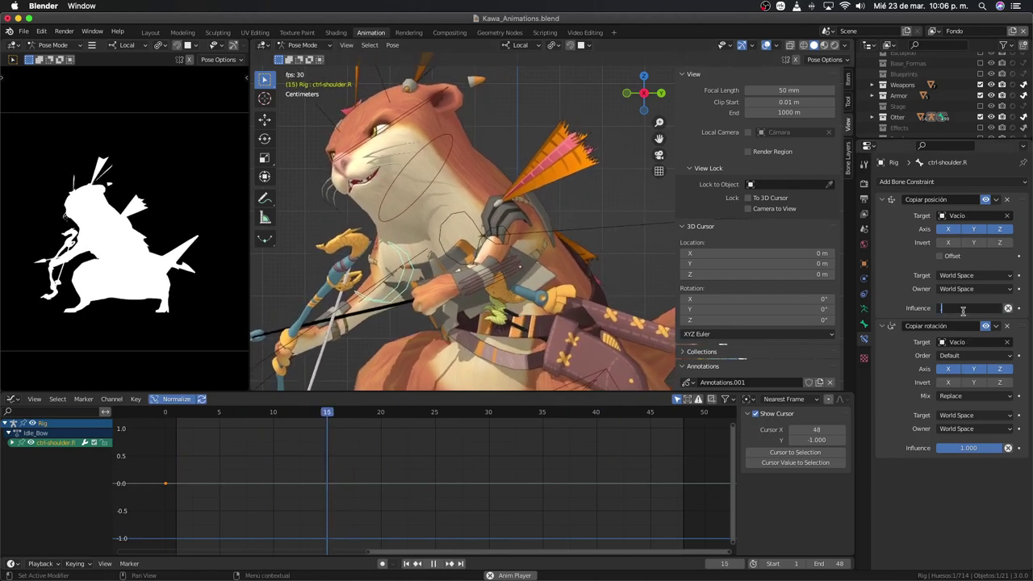
Step: Set ctrl-shoulder.L's Copy Location influence to exactly 0.3 and orbit out to view the otter
{"action": "left_click", "coordinate": [487, 255]}
{"action": "left_click", "coordinate": [954, 308]}
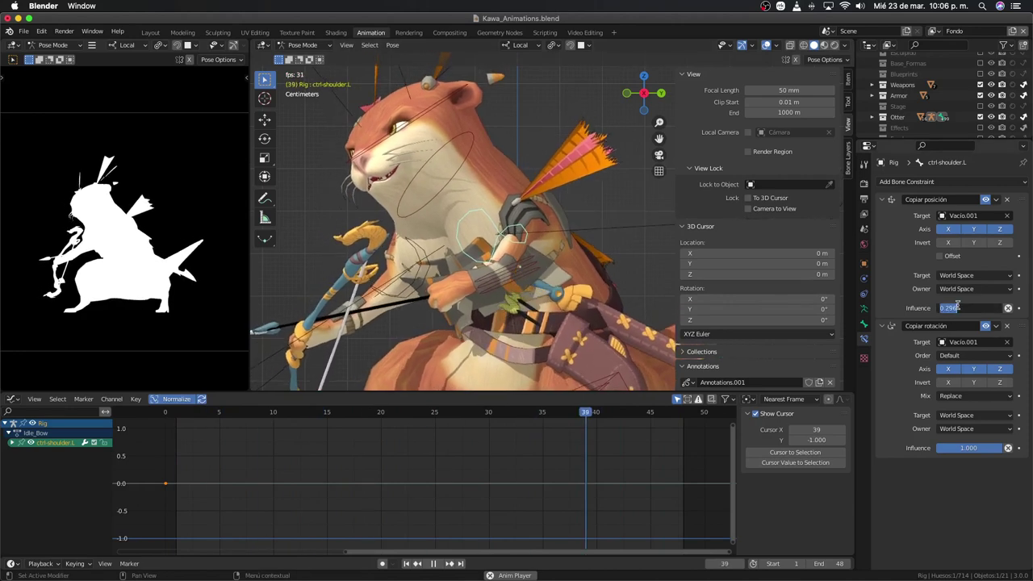
{"action": "type", "text": "0.3"}
{"action": "key", "text": "Return"}
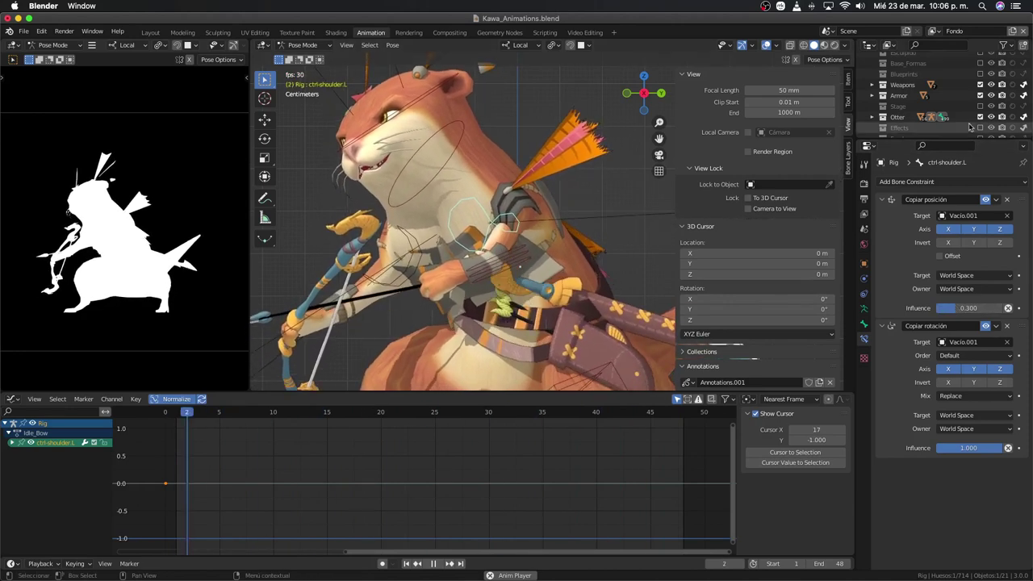
{"action": "mouse_move", "coordinate": [524, 266]}
{"action": "middle_mouse_down"}
{"action": "mouse_move", "coordinate": [578, 284]}
{"action": "mouse_move", "coordinate": [488, 289]}
{"action": "mouse_move", "coordinate": [489, 279]}
{"action": "mouse_move", "coordinate": [548, 287]}
{"action": "mouse_move", "coordinate": [535, 303]}
{"action": "middle_mouse_up"}
{"action": "scroll", "coordinate": [579, 284], "scroll_direction": "down", "scroll_amount": 5}
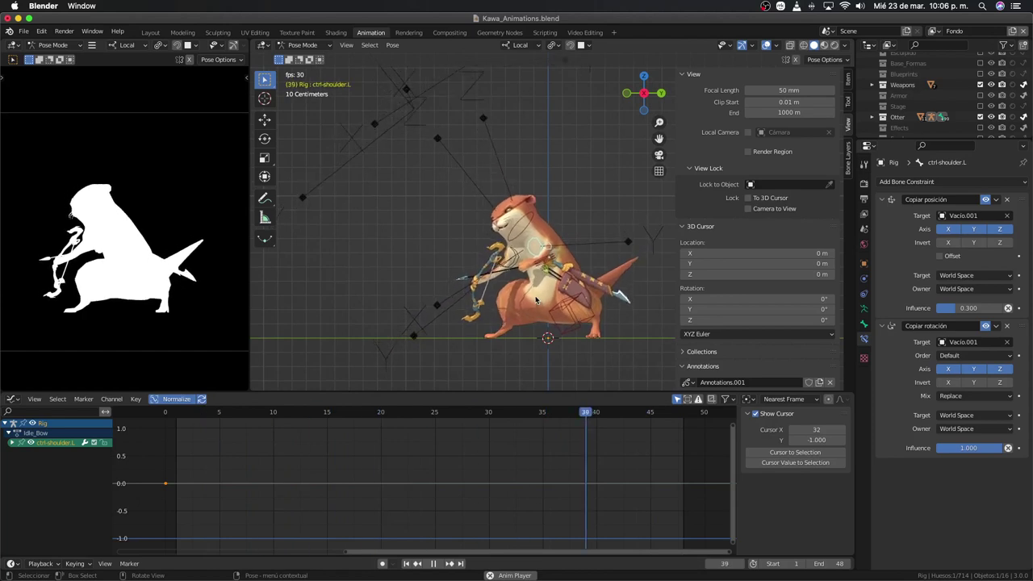
{"action": "middle_click_drag", "start_coordinate": [535, 300], "coordinate": [538, 285]}
Step: Bake both shoulder controls into Idle_Bow keys for frames 0–48, clearing their constraints
{"action": "key", "text": "ctrl+Tab"}
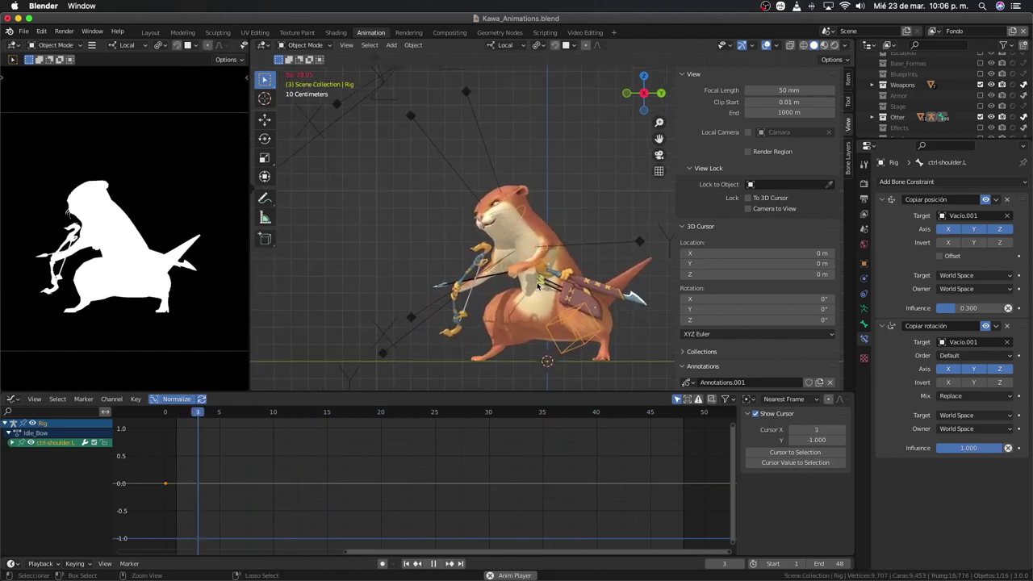
{"action": "key", "text": "ctrl+Tab"}
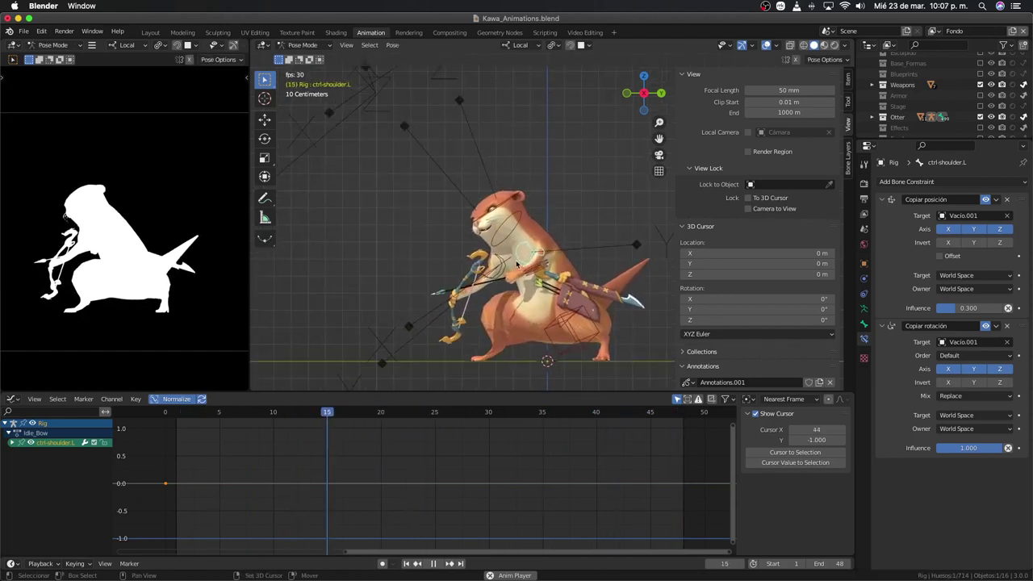
{"action": "left_click", "coordinate": [509, 268], "text": "shift"}
{"action": "key", "text": "F3"}
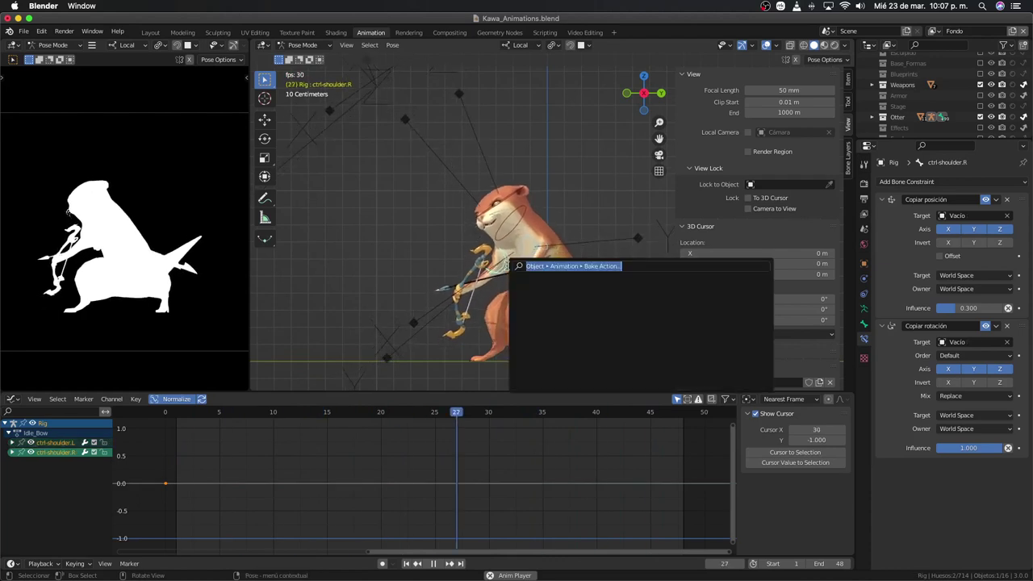
{"action": "type", "text": "bake"}
{"action": "key", "text": "Return"}
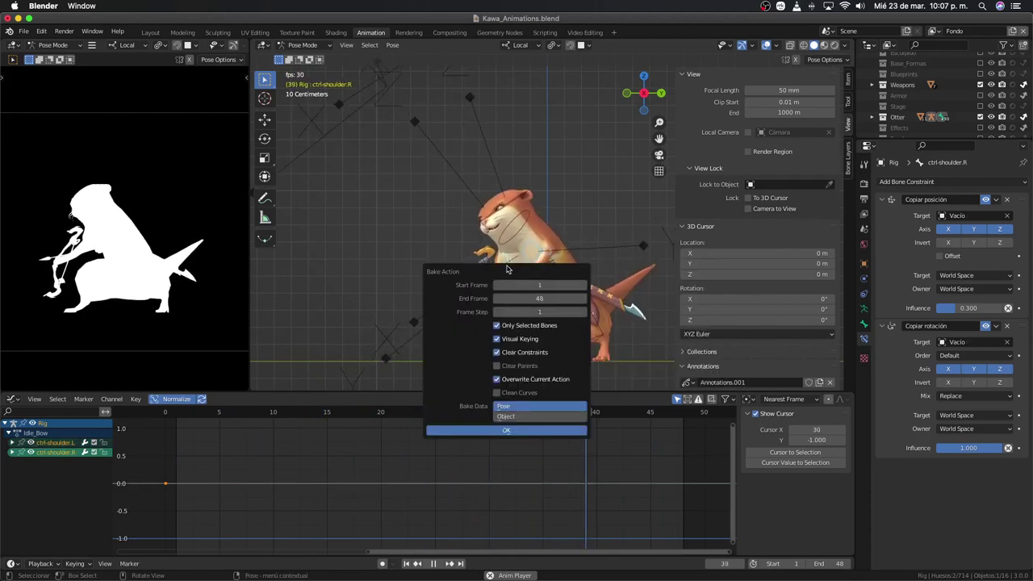
{"action": "left_click", "coordinate": [515, 431]}
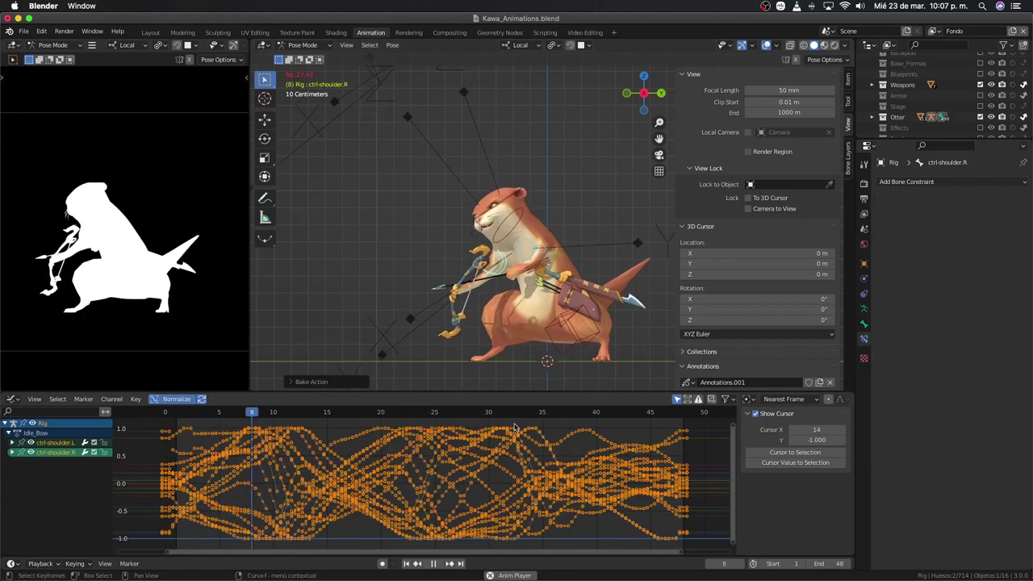
{"action": "mouse_move", "coordinate": [487, 275]}
{"action": "middle_mouse_down", "text": "shift"}
{"action": "mouse_move", "coordinate": [527, 289]}
{"action": "mouse_move", "coordinate": [455, 279]}
{"action": "middle_mouse_up", "text": "shift"}
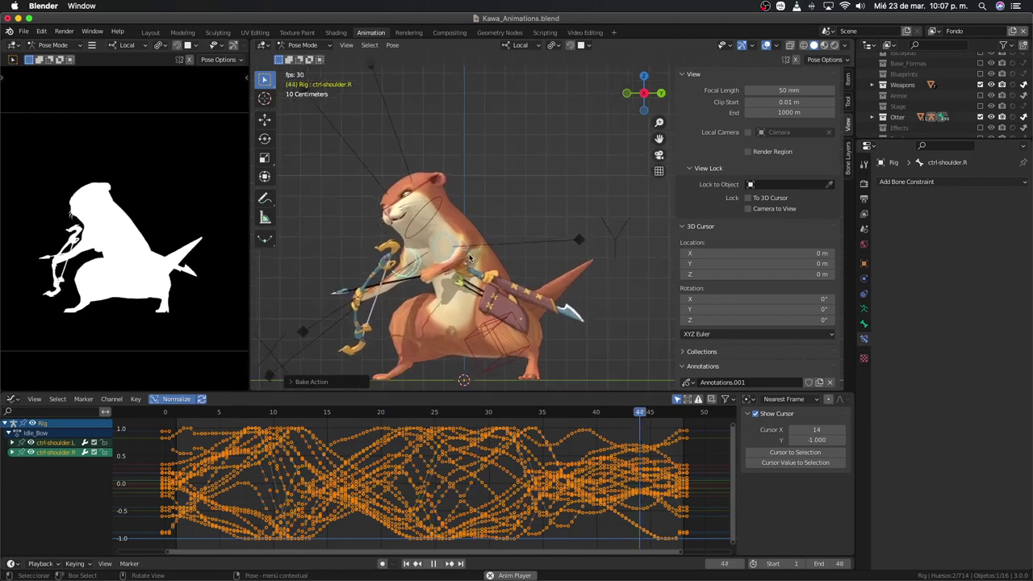
{"action": "middle_click_drag", "start_coordinate": [496, 258], "coordinate": [511, 241], "text": "shift"}
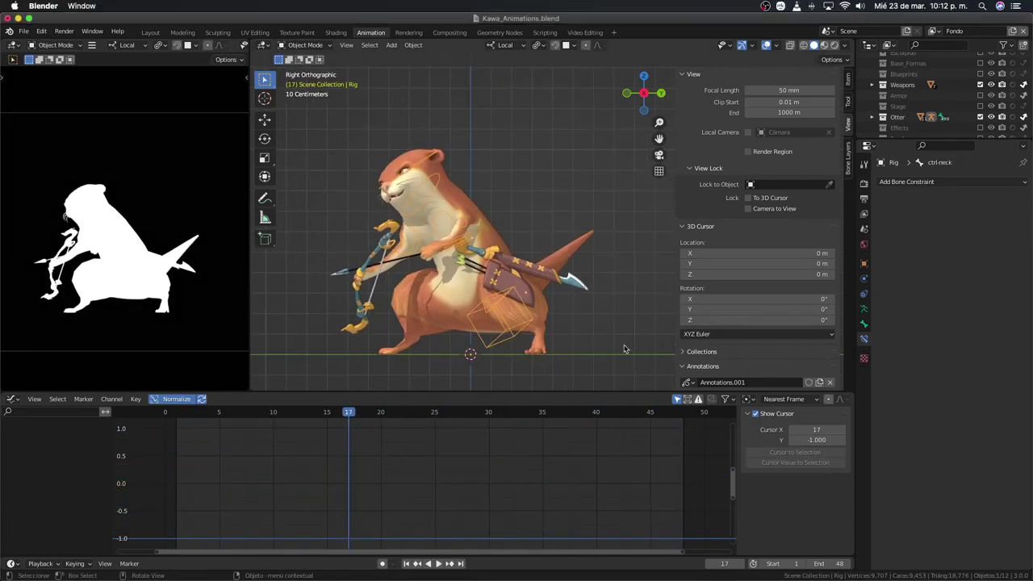
Step: Add an arrows empty copying the rig's ctrl-head transforms and bake its motion into keys
{"action": "key", "text": "shift+a"}
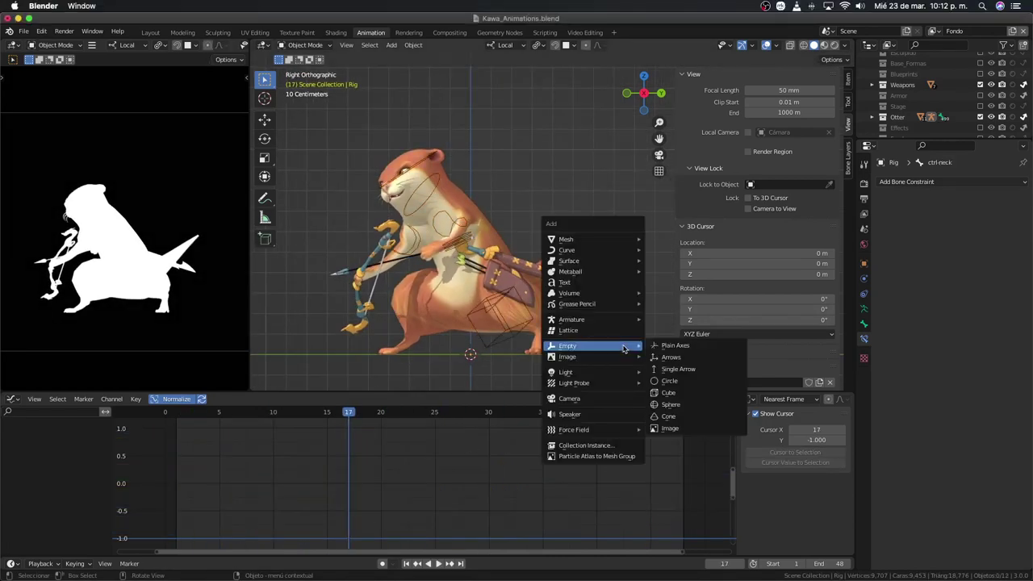
{"action": "left_click", "coordinate": [670, 357]}
{"action": "left_click", "coordinate": [941, 183]}
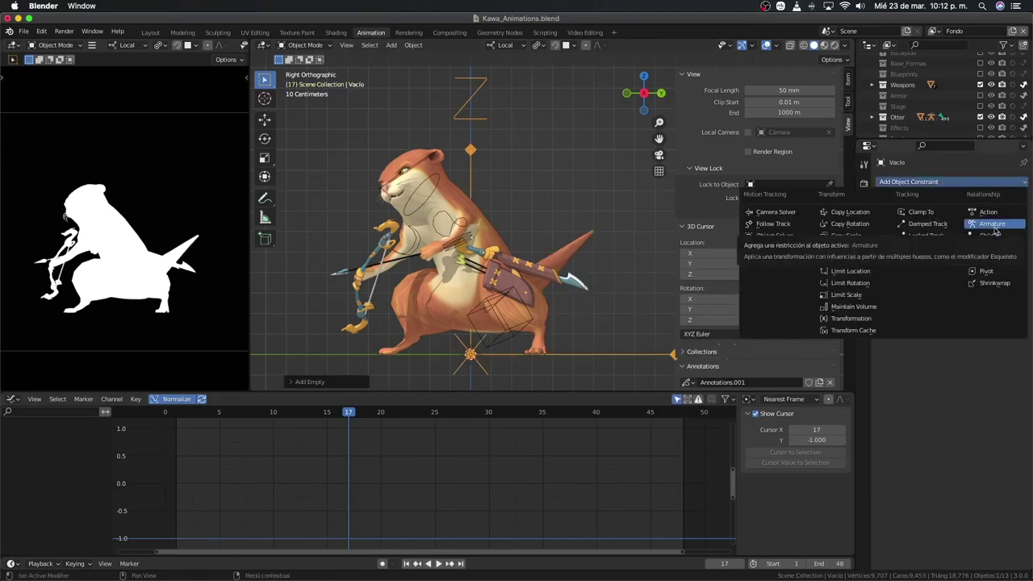
{"action": "left_click", "coordinate": [850, 247]}
{"action": "left_click", "coordinate": [972, 215]}
{"action": "left_click", "coordinate": [952, 234]}
{"action": "left_click", "coordinate": [972, 228]}
{"action": "left_click", "coordinate": [936, 274]}
{"action": "scroll", "coordinate": [483, 216], "scroll_direction": "down", "scroll_amount": 2}
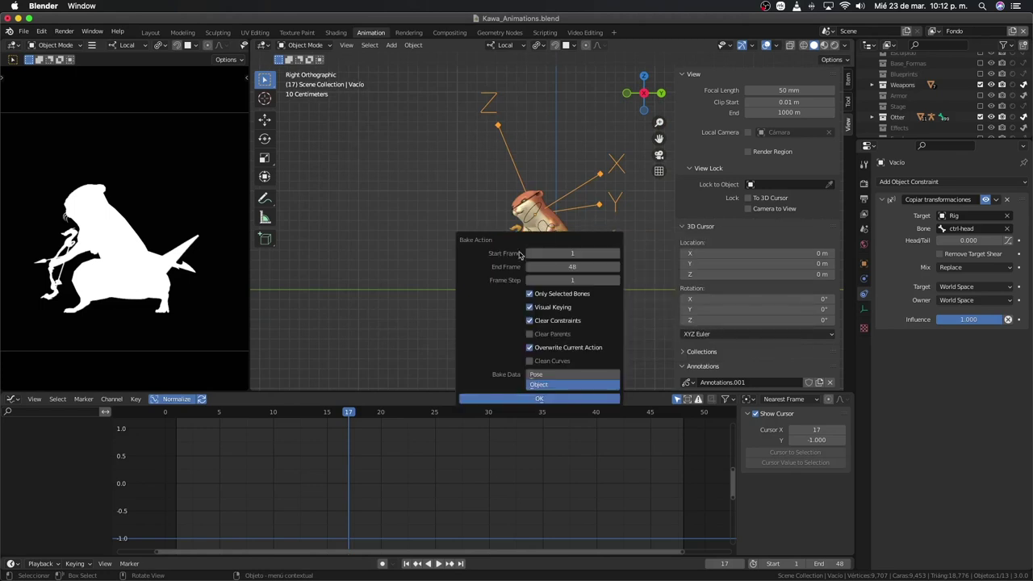
{"action": "left_click", "coordinate": [529, 399]}
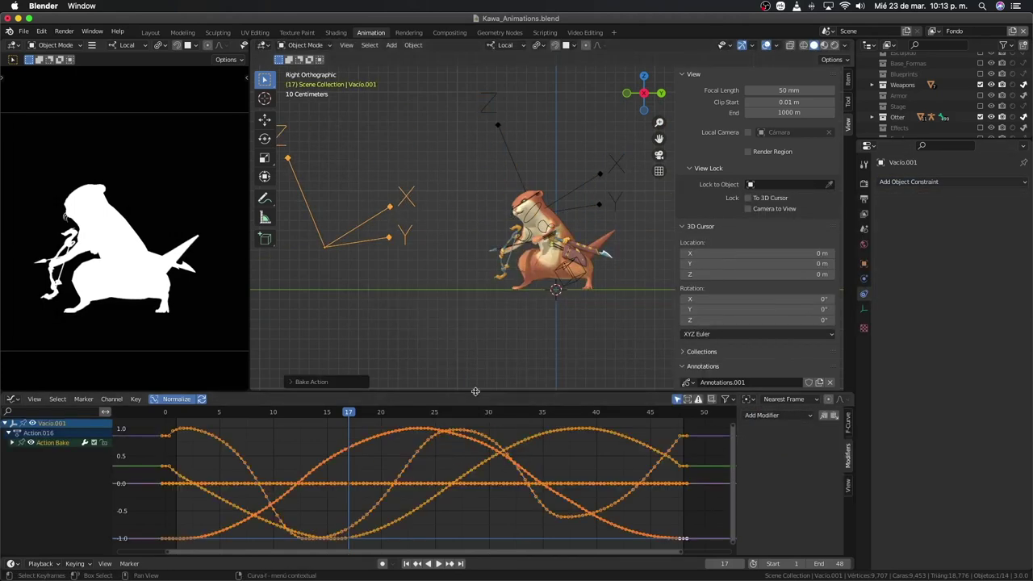
Step: Add a Damped Track constraint so Vacío aims at Vacío.001
{"action": "key", "text": "KP_3"}
{"action": "left_click", "coordinate": [908, 182]}
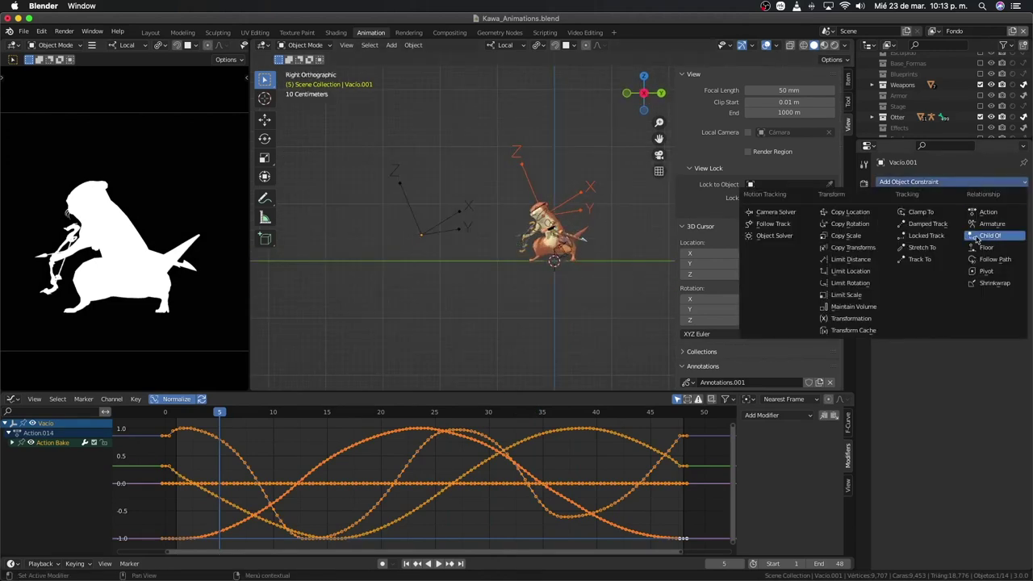
{"action": "left_click", "coordinate": [928, 234]}
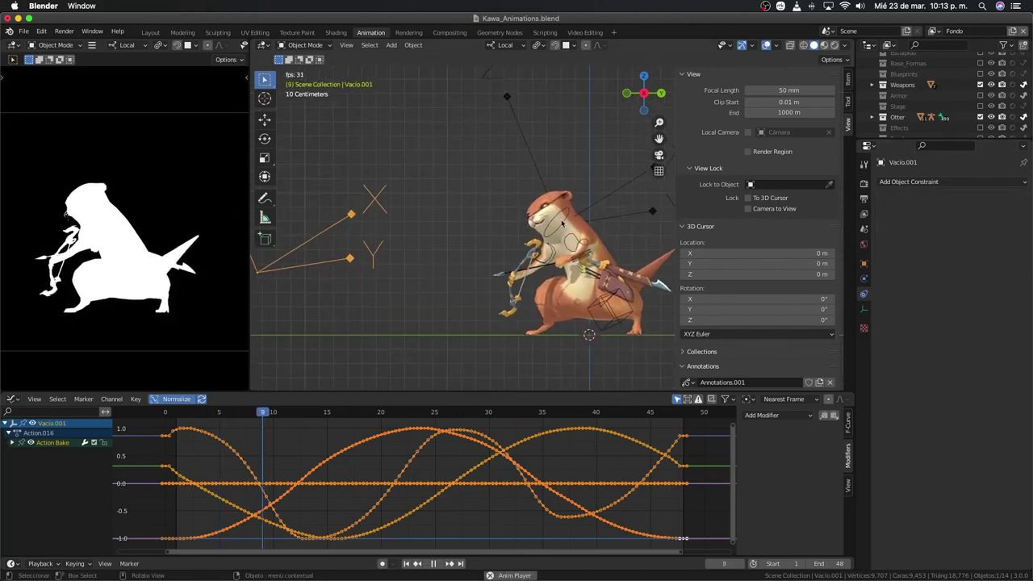
Step: Add a Copy Rotation bone constraint to ctrl-head targeting Vacío
{"action": "left_click", "coordinate": [863, 309]}
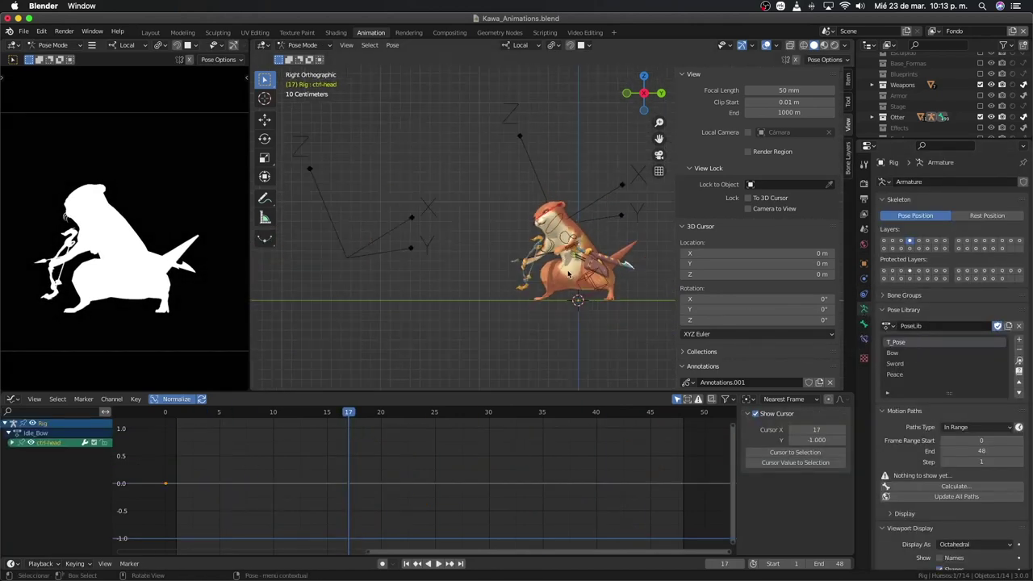
{"action": "left_click", "coordinate": [863, 338]}
{"action": "left_click", "coordinate": [925, 181]}
{"action": "left_click", "coordinate": [837, 224]}
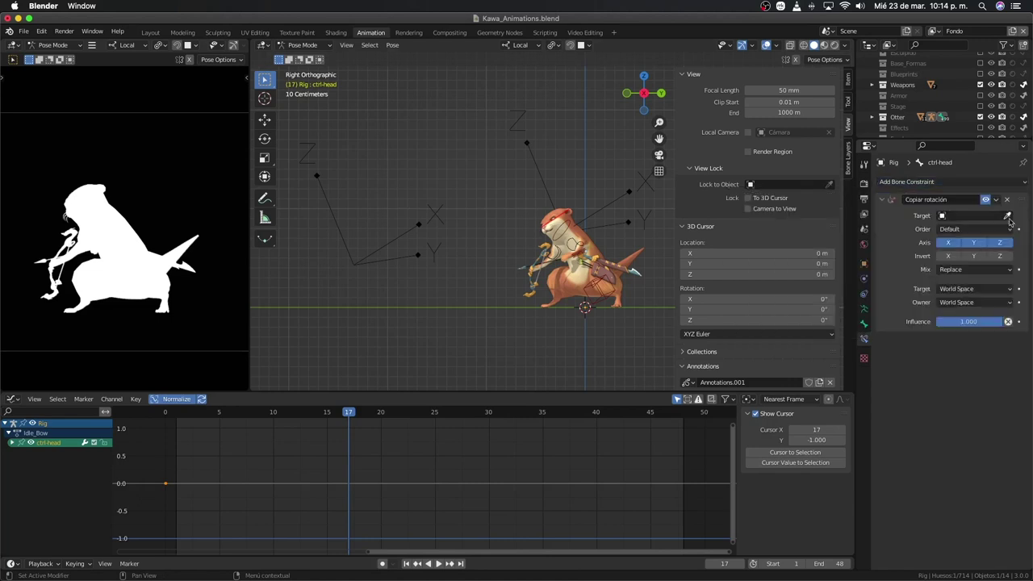
Step: Select all of the empty's keyframes and make its curves cyclic
{"action": "key", "text": "space"}
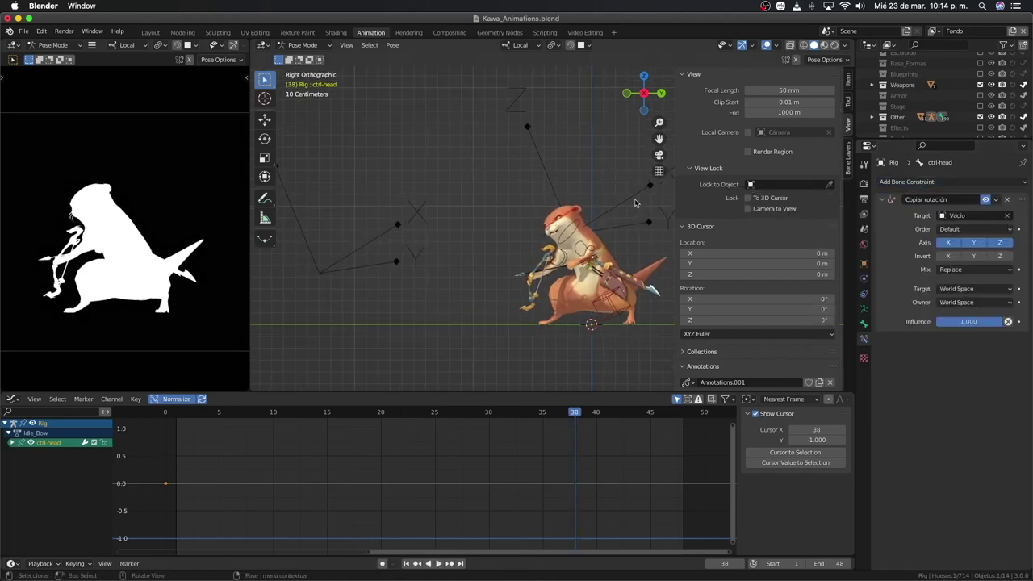
{"action": "key", "text": "a"}
{"action": "key", "text": "shift+e"}
{"action": "left_click", "coordinate": [337, 472]}
Step: Shift Vacío.001's curves about 4 frames later and adjust their keyframe curve settings
{"action": "left_click", "coordinate": [396, 225]}
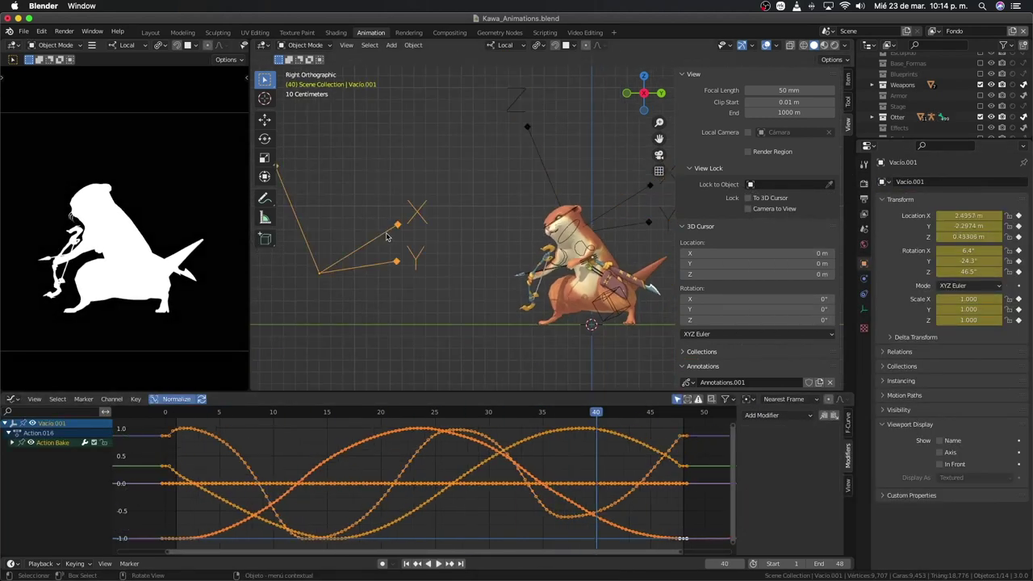
{"action": "left_click_drag", "start_coordinate": [273, 488], "coordinate": [323, 449]}
{"action": "key", "text": "space"}
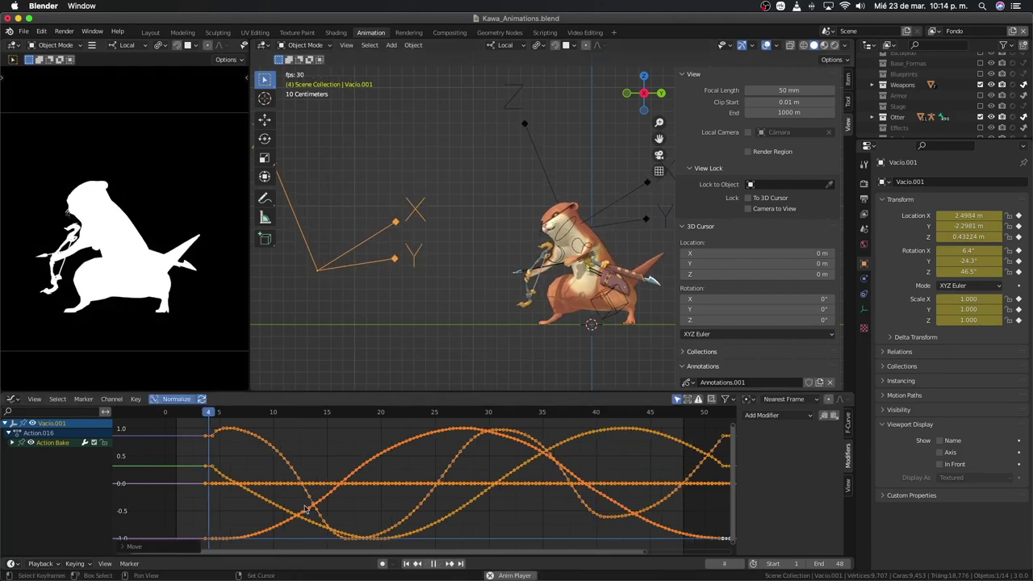
{"action": "key", "text": "space"}
{"action": "left_click", "coordinate": [22, 444]}
{"action": "right_click", "coordinate": [266, 488]}
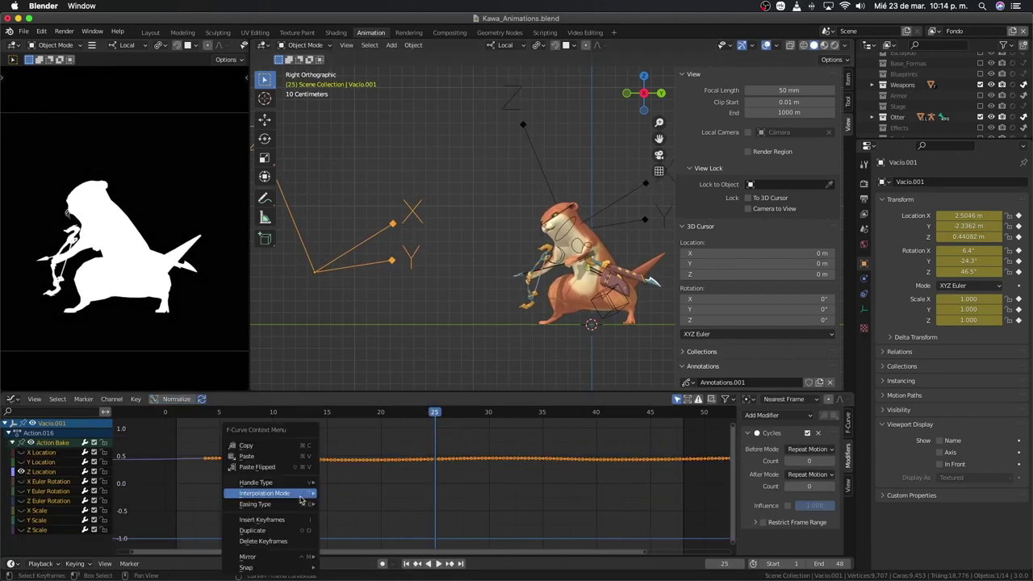
{"action": "left_click", "coordinate": [267, 491]}
{"action": "key", "text": "space"}
Step: Scale Vacío.001's curves vertically along Y to rescale their value range
{"action": "key", "text": "s"}
{"action": "key", "text": "y"}
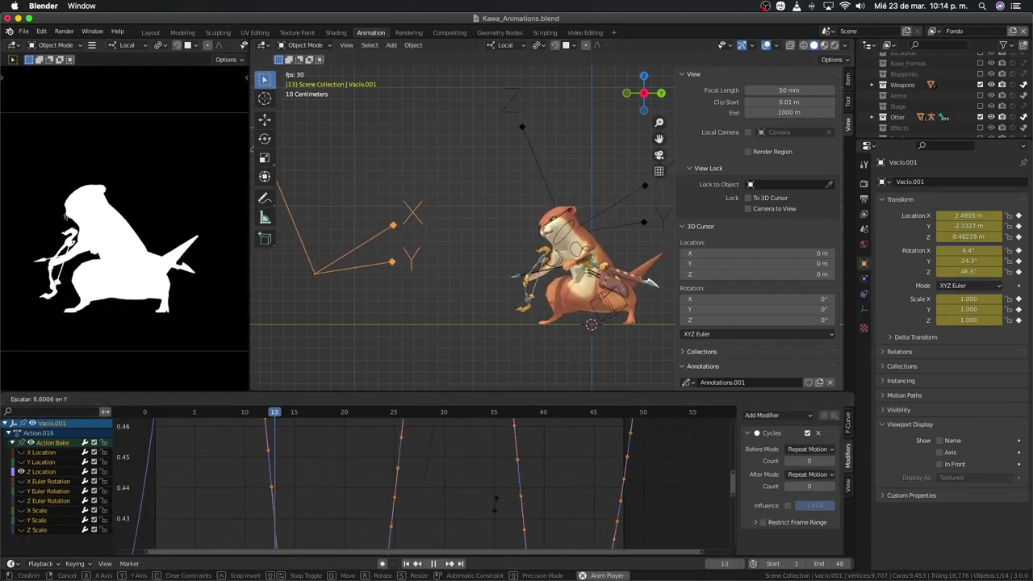
{"action": "left_click", "coordinate": [472, 444]}
{"action": "key", "text": "Home"}
{"action": "key", "text": "s"}
{"action": "key", "text": "y"}
{"action": "left_click", "coordinate": [486, 457]}
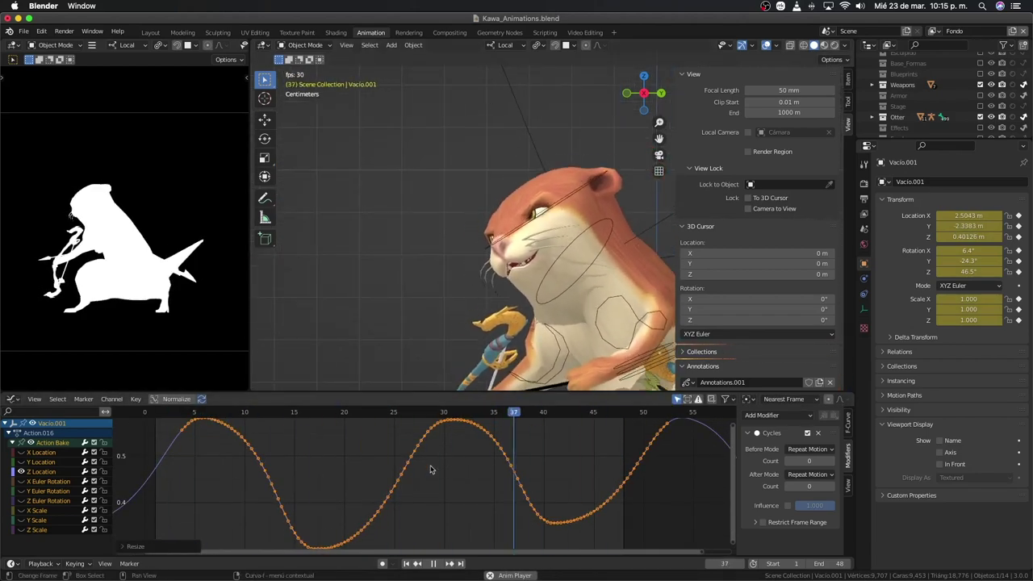
Step: Cancel and undo a further vertical scale, then select the otter mesh Kawa
{"action": "middle_click_drag", "start_coordinate": [556, 285], "coordinate": [495, 205]}
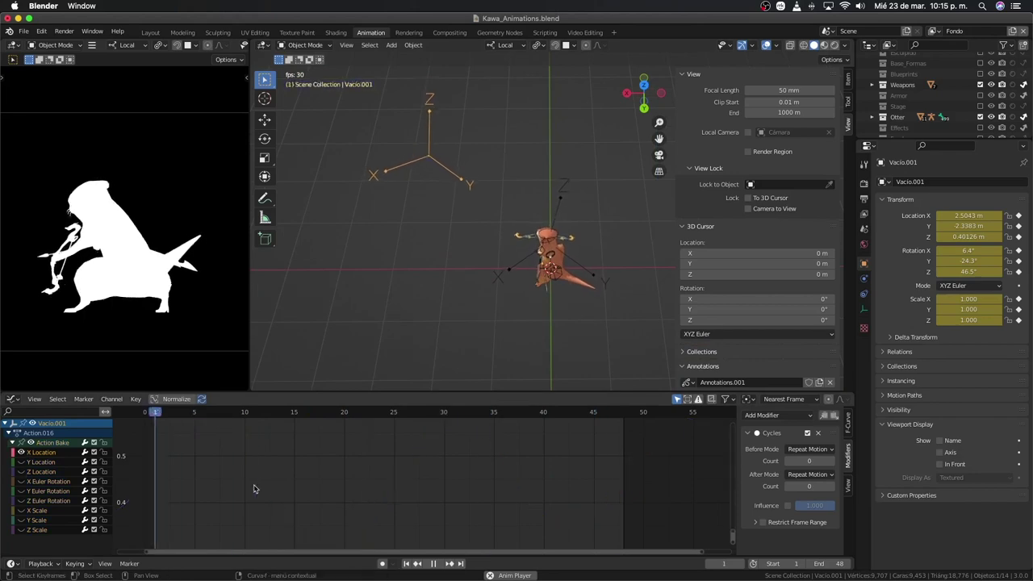
{"action": "key", "text": "Home"}
{"action": "key", "text": "s"}
{"action": "key", "text": "y"}
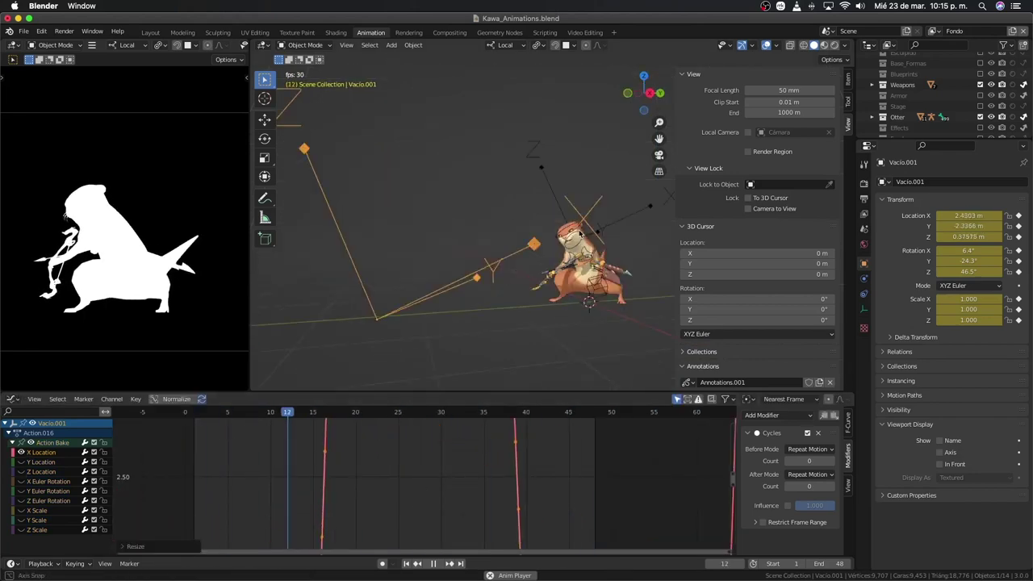
{"action": "key", "text": "KP_0"}
{"action": "key", "text": "ctrl+z"}
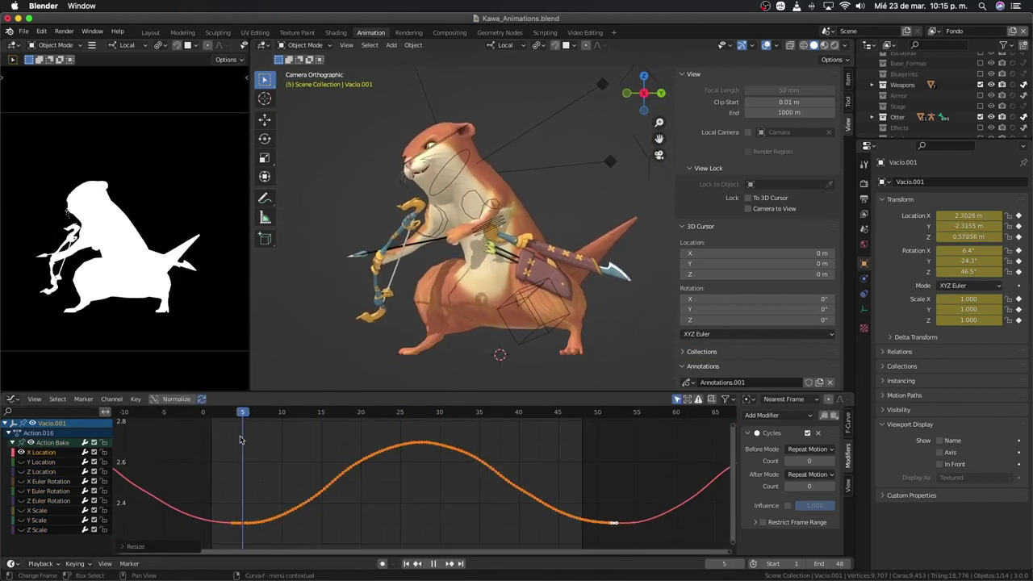
{"action": "left_click", "coordinate": [428, 153]}
{"action": "scroll", "coordinate": [436, 105], "scroll_direction": "up", "scroll_amount": 6}
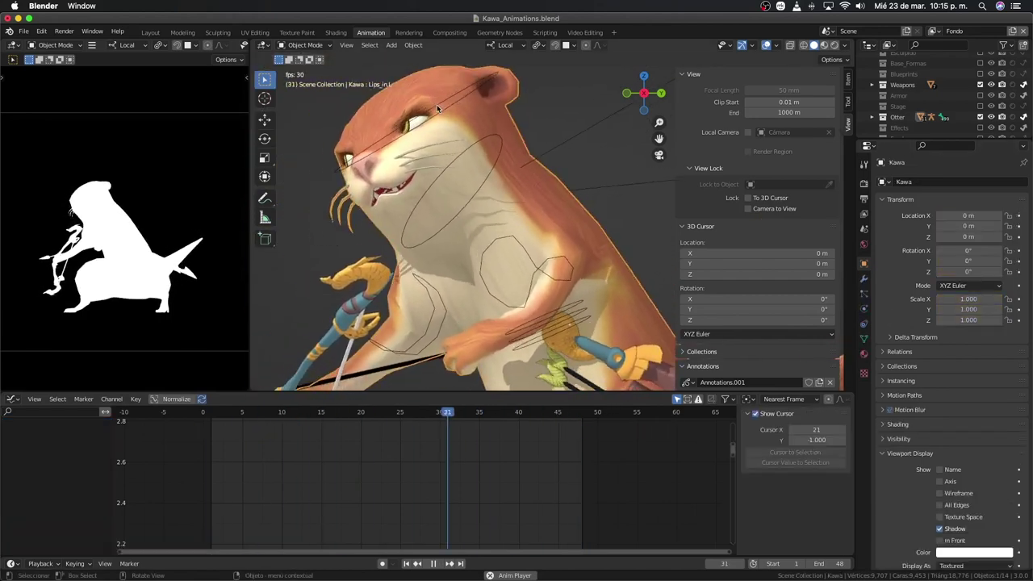
Step: Select the rig, enter Pose Mode and play back the head motion
{"action": "key", "text": "space"}
{"action": "left_click", "coordinate": [449, 113]}
{"action": "key", "text": "ctrl+Tab"}
{"action": "key", "text": "space"}
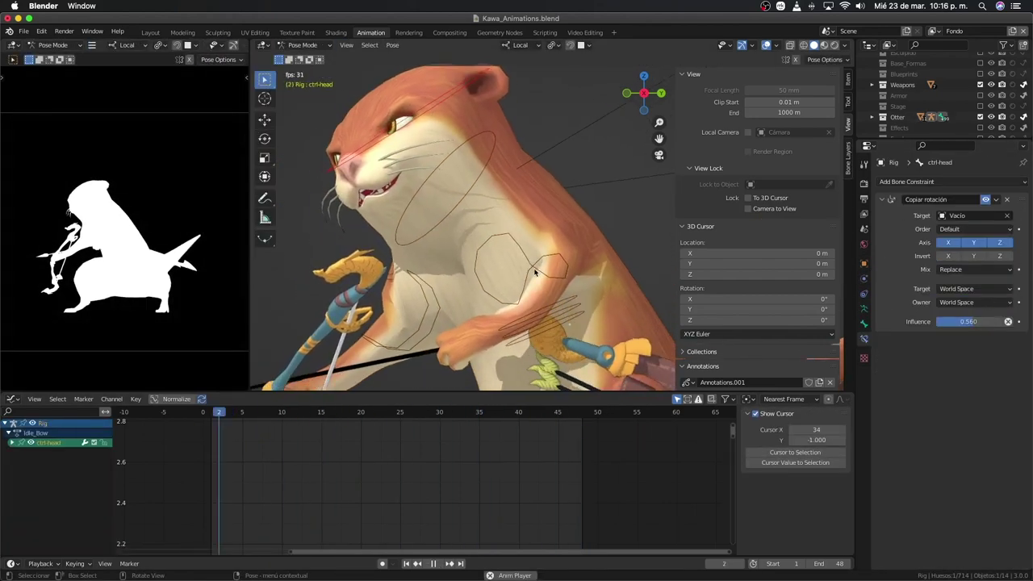
{"action": "scroll", "coordinate": [555, 155], "scroll_direction": "down", "scroll_amount": 5}
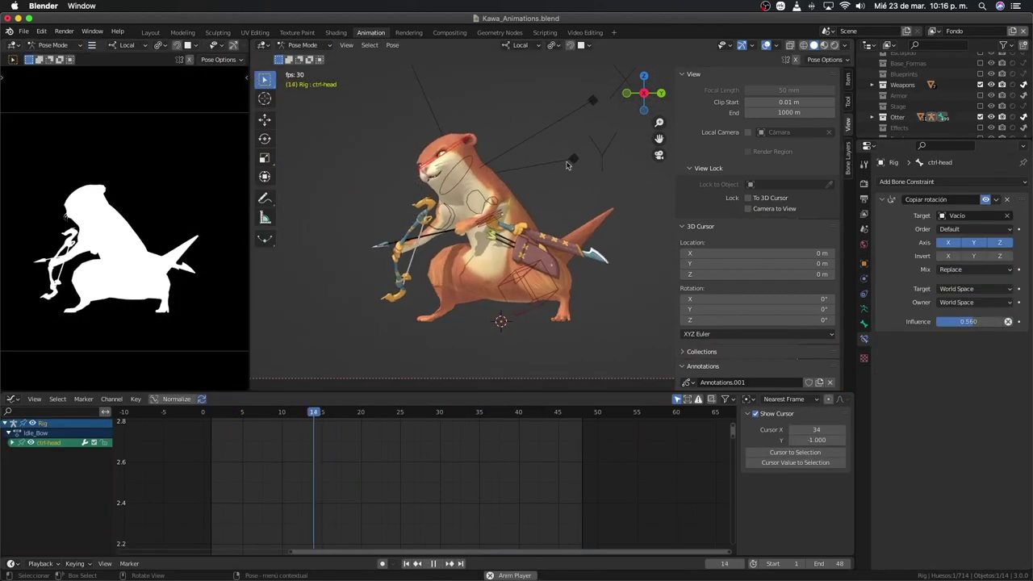
{"action": "key", "text": "ctrl+Tab"}
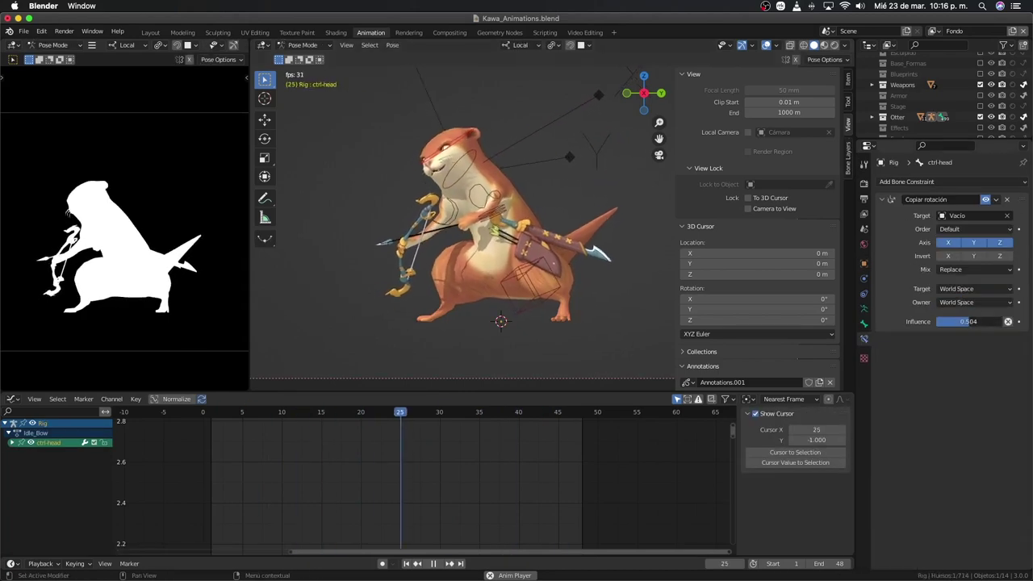
{"action": "key", "text": "ctrl+Tab"}
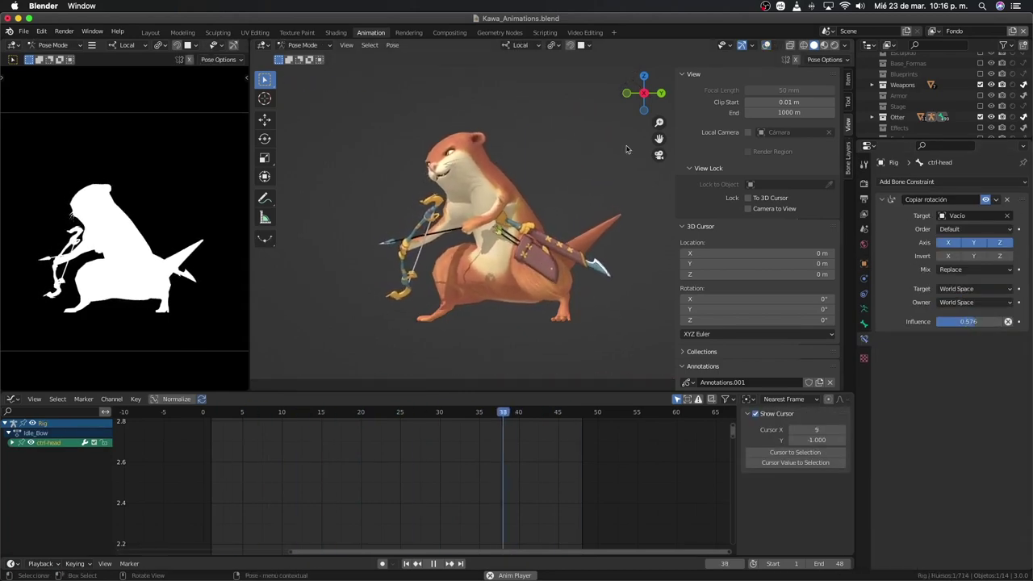
Step: Bake ctrl-head's motion into Idle_Bow keys for frames 0–48 with Visual Keying and Clear Constraints
{"action": "key", "text": "shift+alt+z"}
{"action": "scroll", "coordinate": [476, 191], "scroll_direction": "up", "scroll_amount": 3}
{"action": "key", "text": "F3"}
{"action": "key", "text": "Return"}
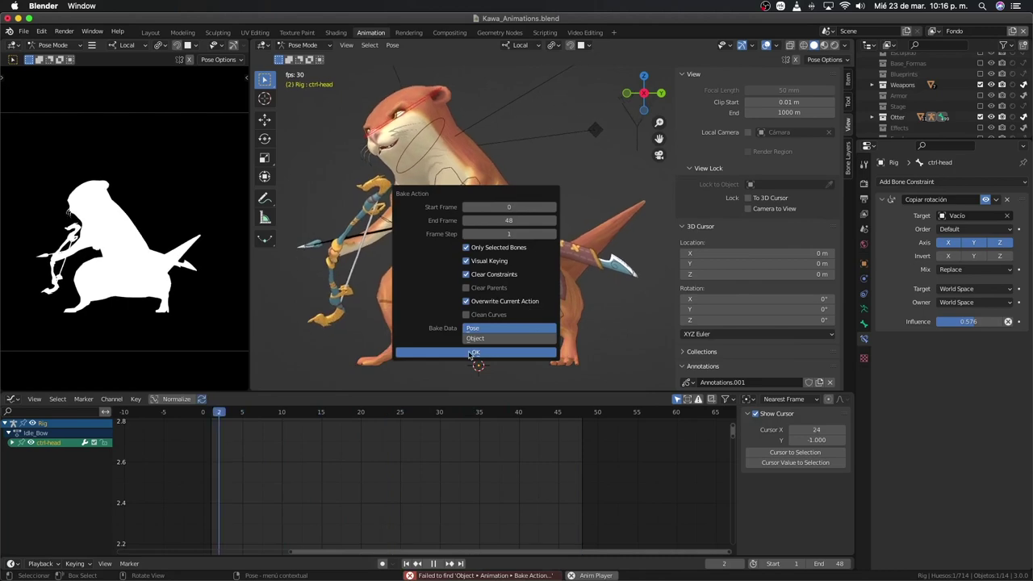
{"action": "left_click", "coordinate": [476, 353]}
{"action": "scroll", "coordinate": [488, 347], "scroll_direction": "down", "scroll_amount": 3}
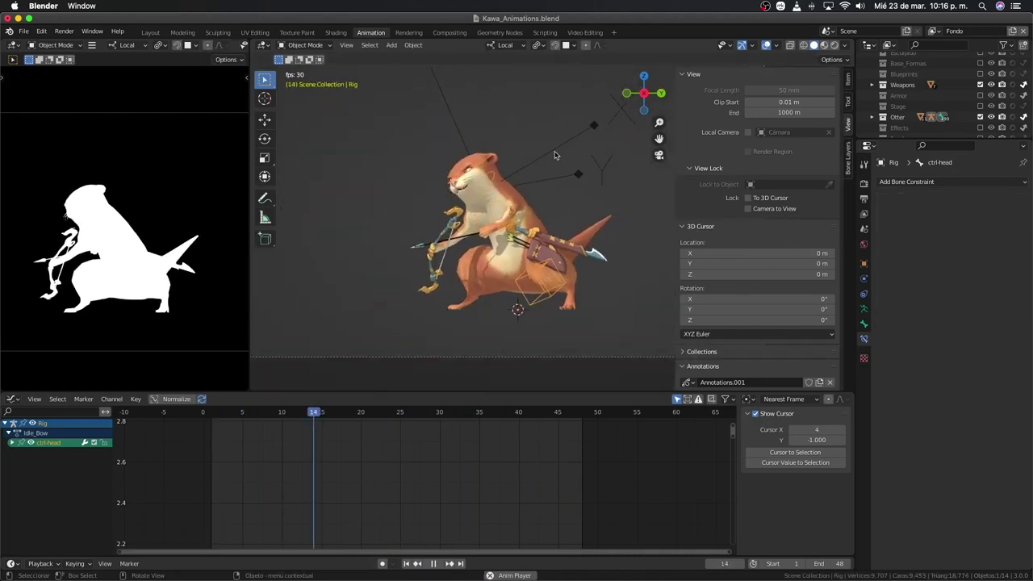
Step: Return to Object Mode, save Kawa_Animations.blend and view the otter from the side
{"action": "key", "text": "ctrl+Tab"}
{"action": "key", "text": "KP_0"}
{"action": "scroll", "coordinate": [530, 233], "scroll_direction": "up", "scroll_amount": 5}
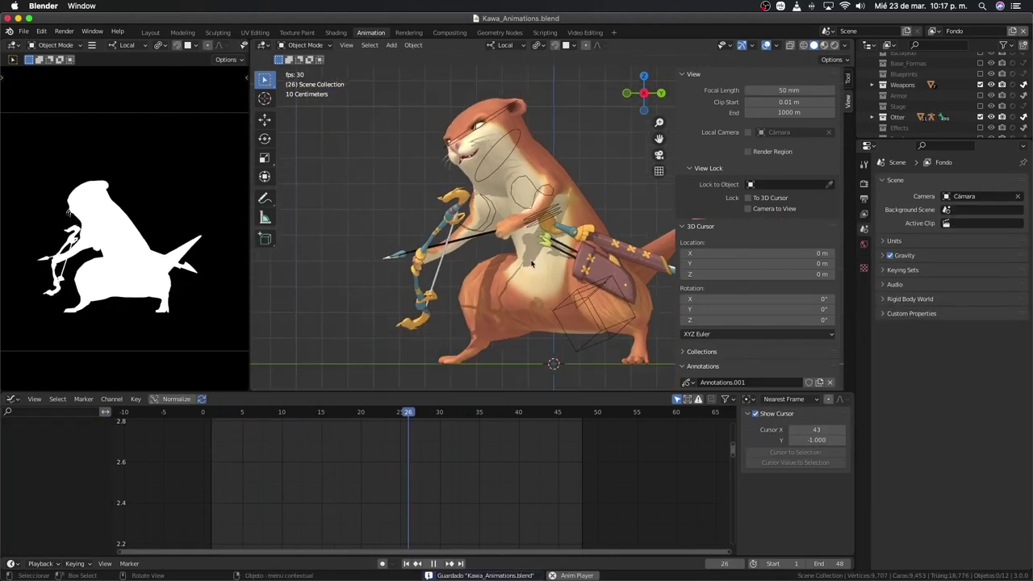
{"action": "middle_click_drag", "start_coordinate": [528, 233], "coordinate": [557, 261]}
{"action": "scroll", "coordinate": [556, 261], "scroll_direction": "down", "scroll_amount": 5}
{"action": "key", "text": "KP_3"}
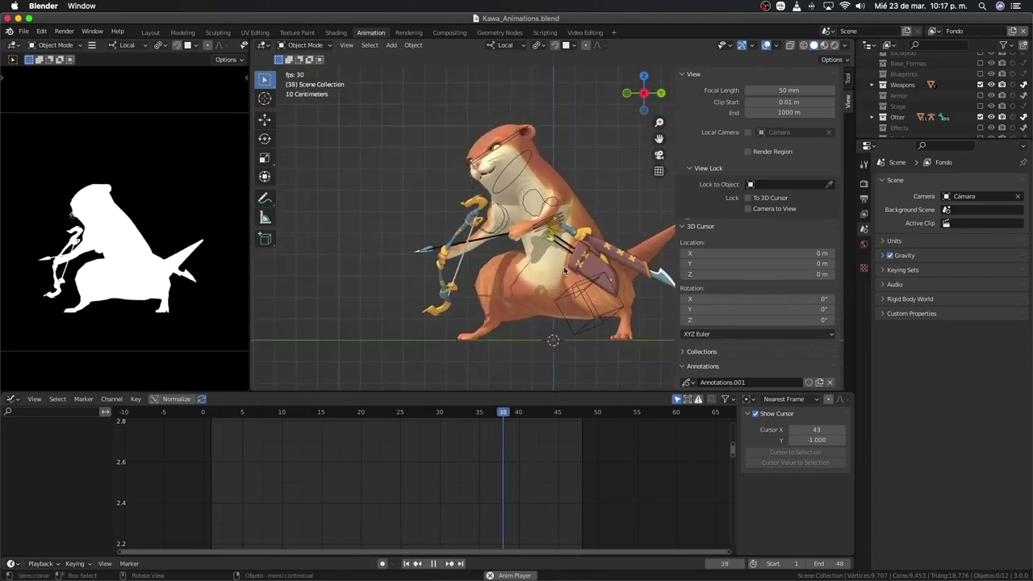
{"action": "scroll", "coordinate": [534, 250], "scroll_direction": "up", "scroll_amount": 5}
{"action": "scroll", "coordinate": [535, 249], "scroll_direction": "down", "scroll_amount": 5}
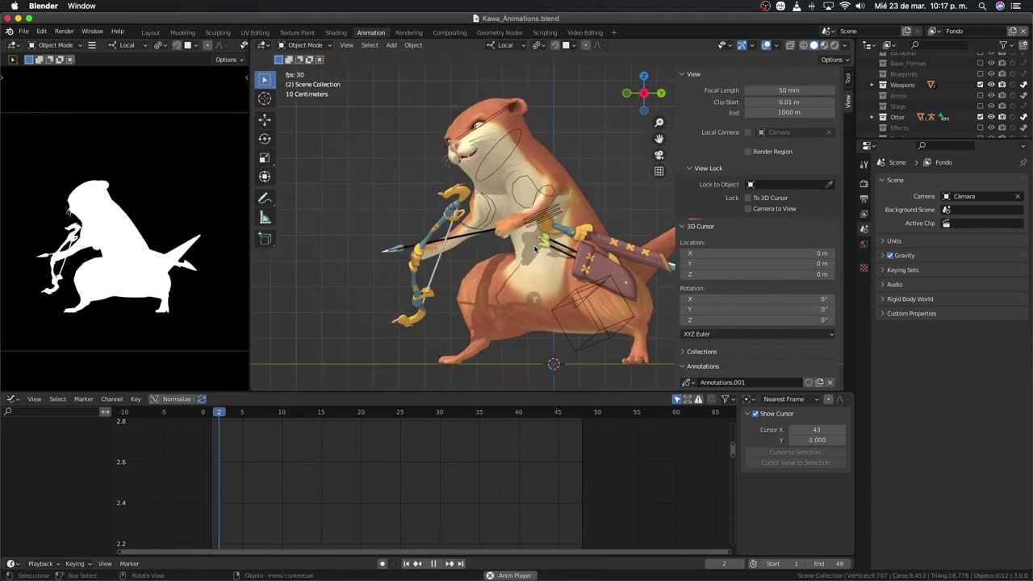
{"action": "key", "text": "space"}
{"action": "left_click", "coordinate": [533, 198]}
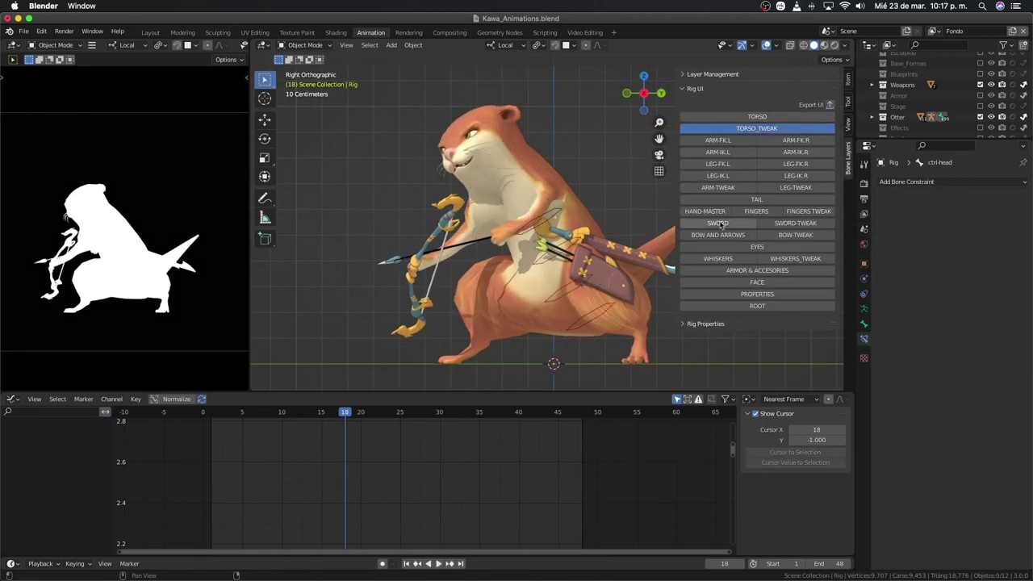
Step: Add an arrows empty at the world origin
{"action": "key", "text": "ctrl+Tab"}
{"action": "scroll", "coordinate": [544, 212], "scroll_direction": "up", "scroll_amount": 1}
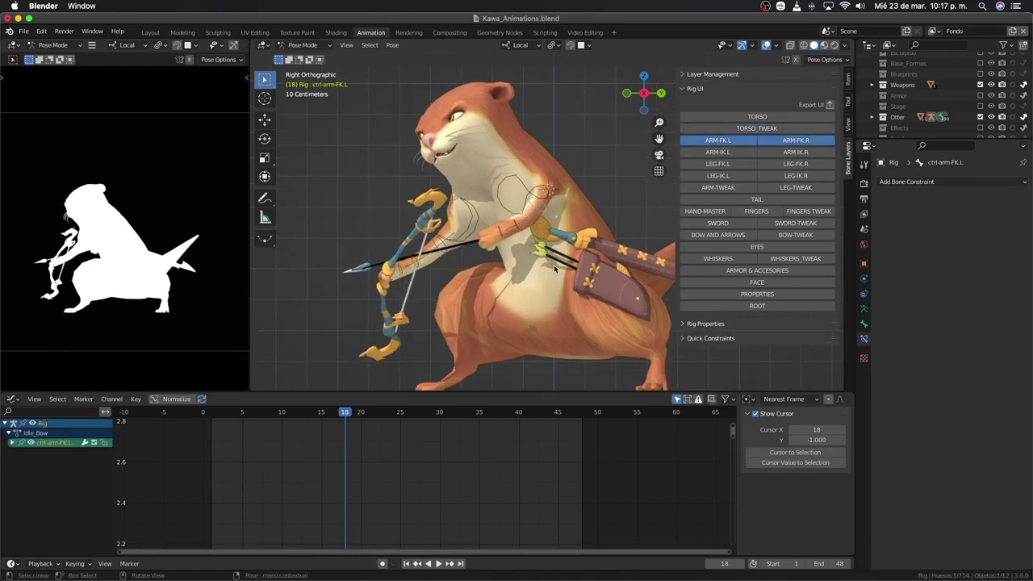
{"action": "scroll", "coordinate": [553, 265], "scroll_direction": "down", "scroll_amount": 3}
{"action": "key", "text": "ctrl+Tab"}
{"action": "key", "text": "shift+a"}
{"action": "left_click", "coordinate": [613, 290]}
{"action": "key", "text": "g"}
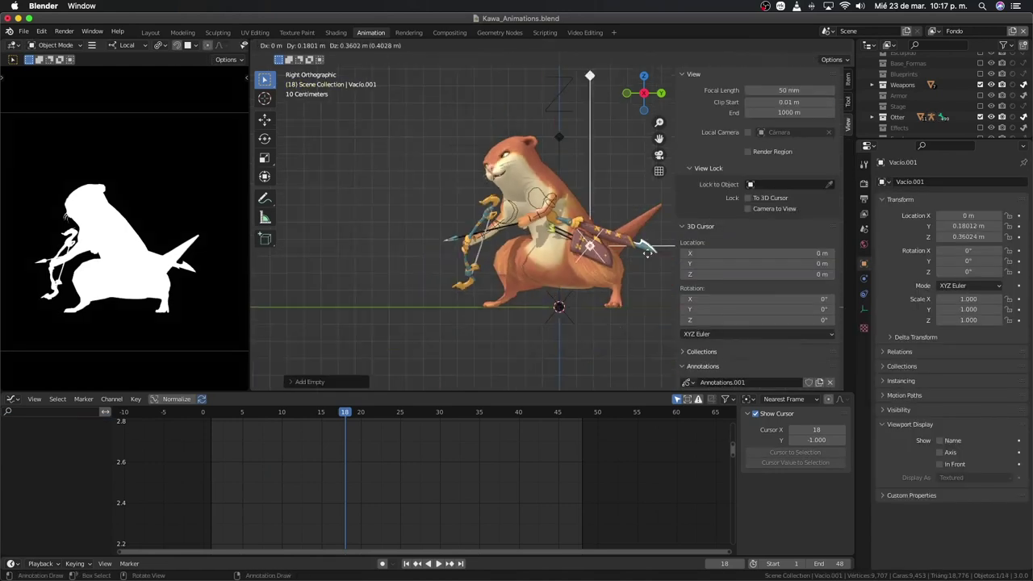
{"action": "right_click", "coordinate": [645, 250]}
{"action": "left_click", "coordinate": [863, 293]}
Step: Give the new empty a Copy Transforms constraint targeting a Rig bone
{"action": "left_click", "coordinate": [952, 181]}
{"action": "left_click", "coordinate": [831, 234]}
{"action": "left_click", "coordinate": [960, 215]}
{"action": "left_click", "coordinate": [978, 228]}
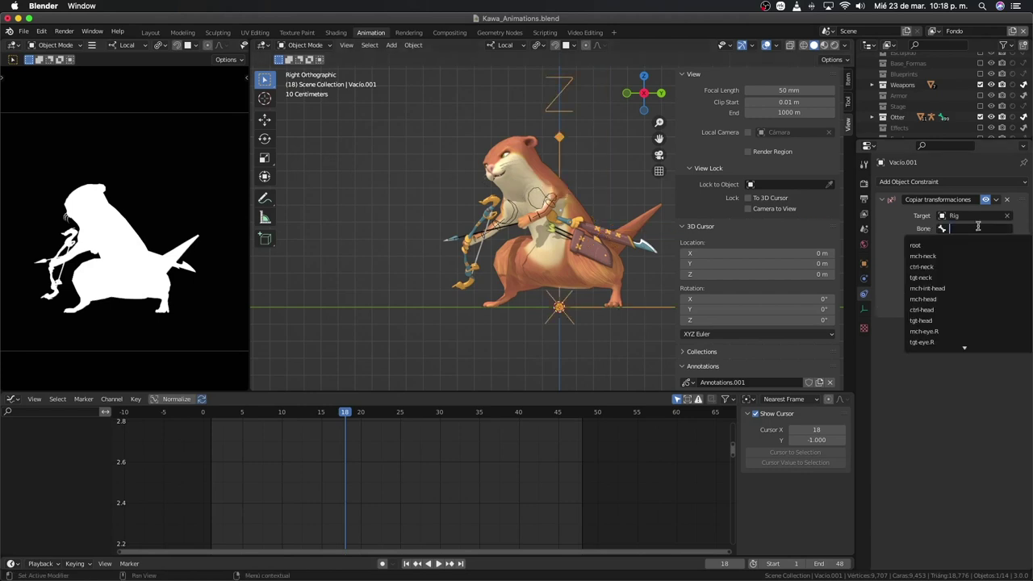
{"action": "left_click", "coordinate": [967, 320]}
Step: Give Vacío a Copy Transforms constraint following the Rig bone ctrl-arm-FK.R
{"action": "left_click", "coordinate": [952, 182]}
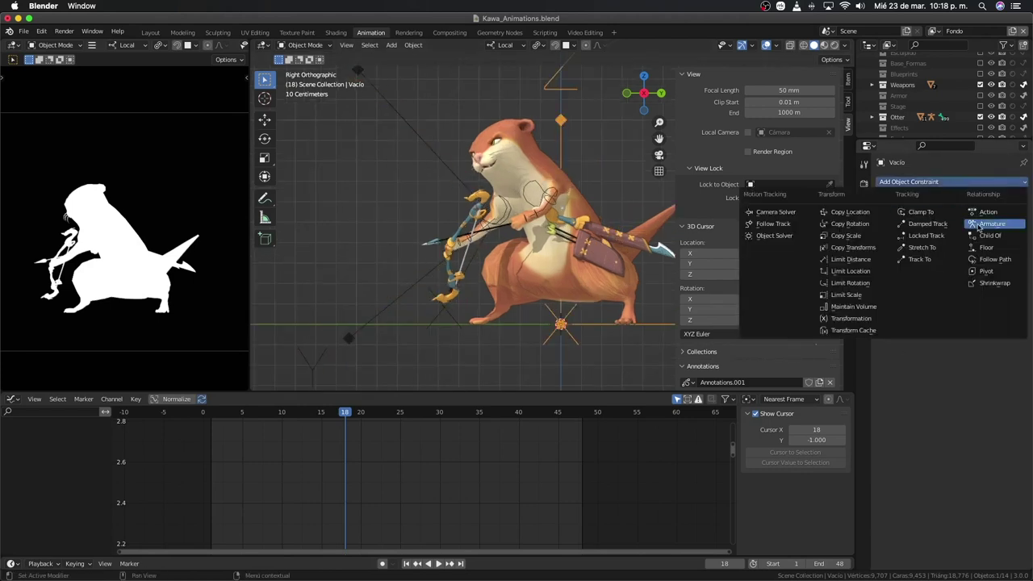
{"action": "left_click", "coordinate": [843, 250]}
{"action": "left_click", "coordinate": [958, 215]}
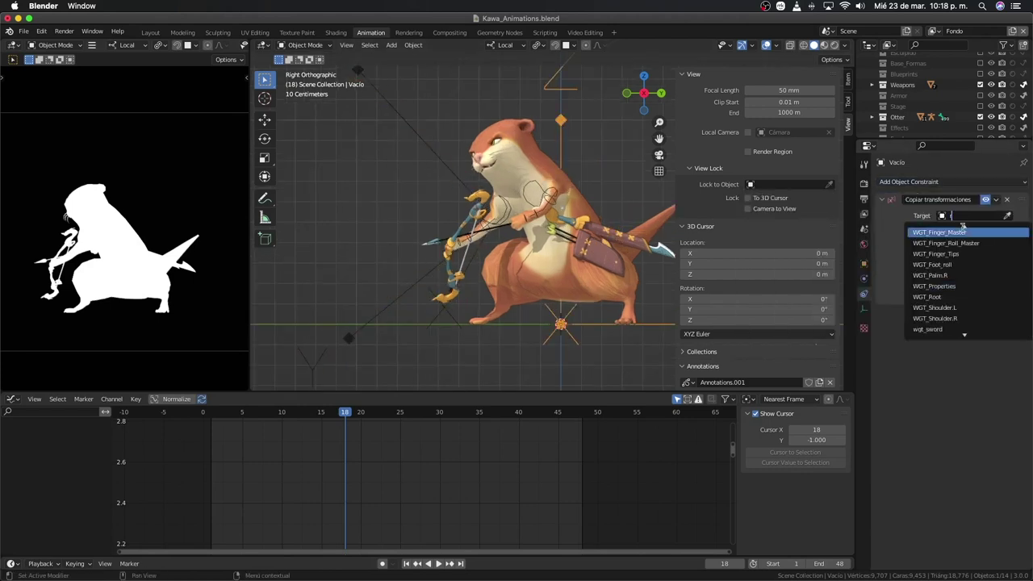
{"action": "type", "text": "rig"}
{"action": "left_click", "coordinate": [973, 231]}
{"action": "left_click", "coordinate": [952, 229]}
{"action": "type", "text": "arm"}
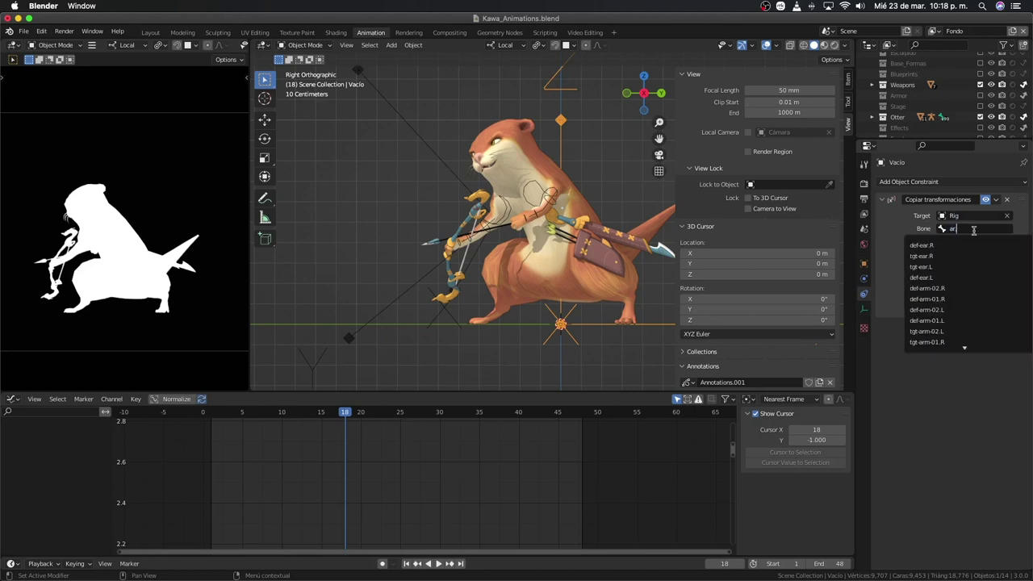
{"action": "left_click", "coordinate": [954, 342]}
Step: Bake the empties' constrained motion into keyframes with Bake Action
{"action": "mouse_move", "coordinate": [565, 242]}
{"action": "middle_mouse_down"}
{"action": "mouse_move", "coordinate": [642, 272]}
{"action": "mouse_move", "coordinate": [534, 278]}
{"action": "middle_mouse_up"}
{"action": "key", "text": "F3"}
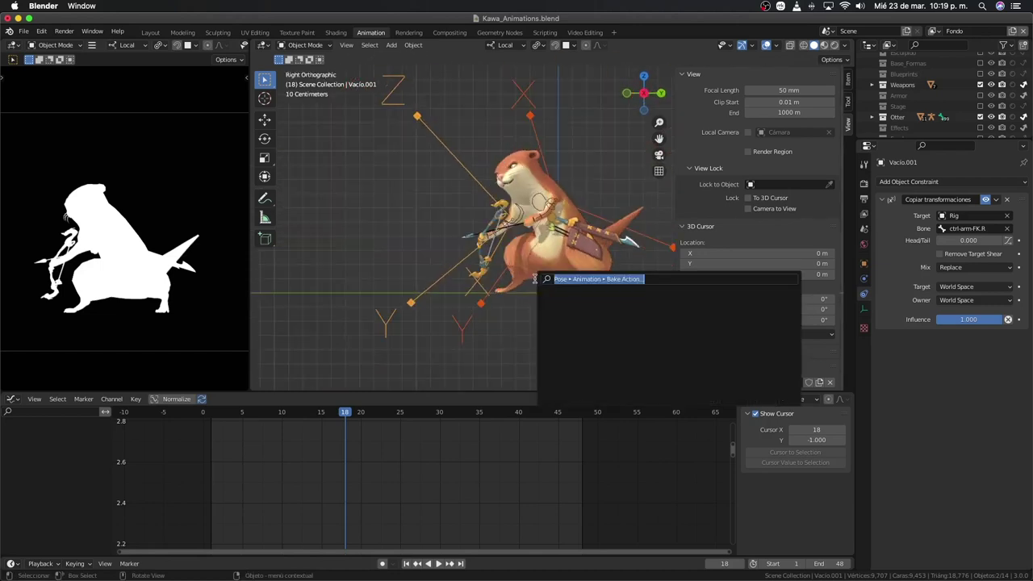
{"action": "key", "text": "Return"}
{"action": "left_click", "coordinate": [499, 443]}
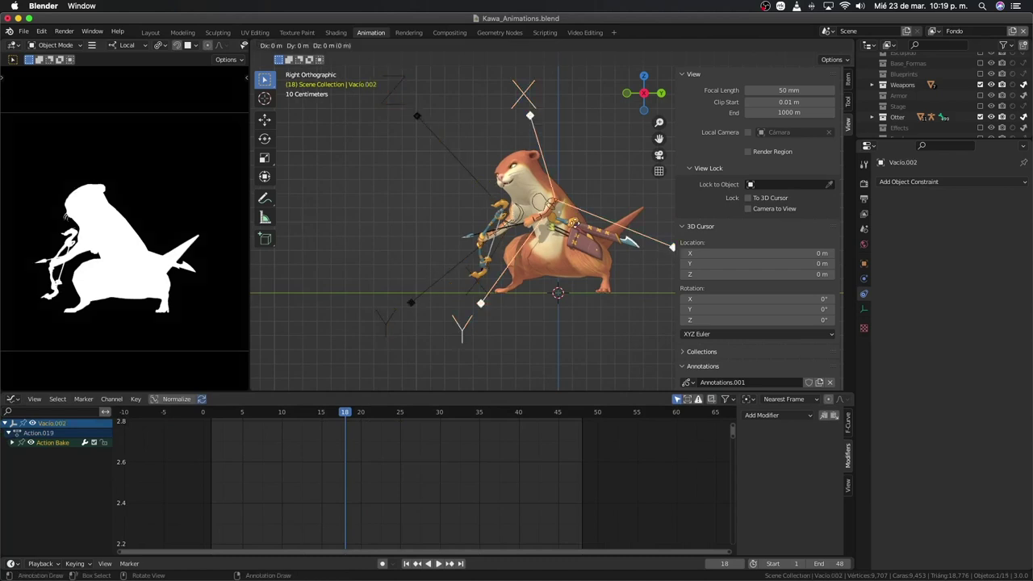
{"action": "scroll", "coordinate": [464, 226], "scroll_direction": "down", "scroll_amount": 2}
Step: Try a Child Of constraint on the empty, then undo it
{"action": "left_click", "coordinate": [950, 182]}
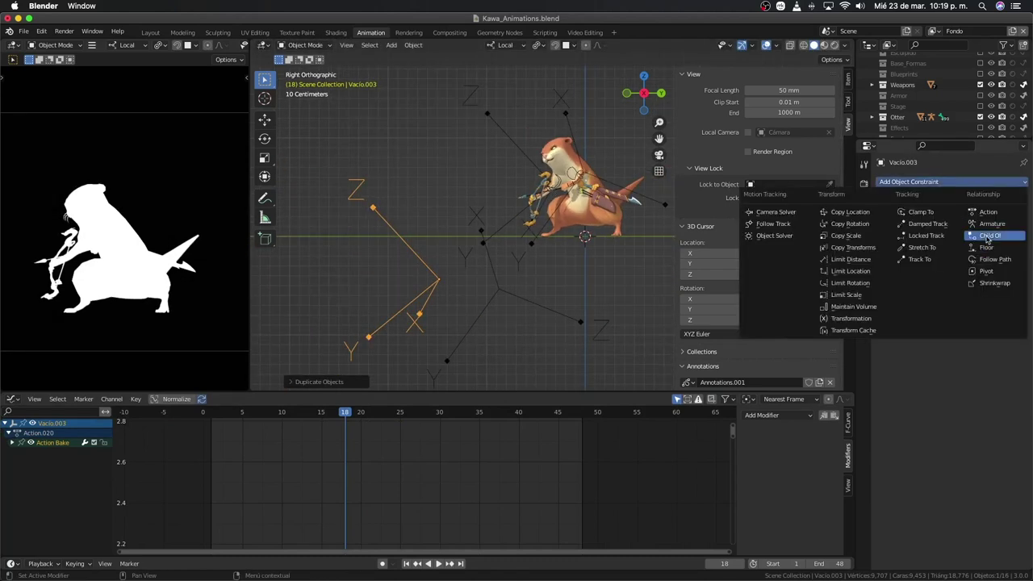
{"action": "left_click", "coordinate": [986, 236]}
{"action": "key", "text": "ctrl+z"}
{"action": "key", "text": "ctrl+z"}
{"action": "left_click", "coordinate": [951, 182]}
{"action": "left_click", "coordinate": [986, 237]}
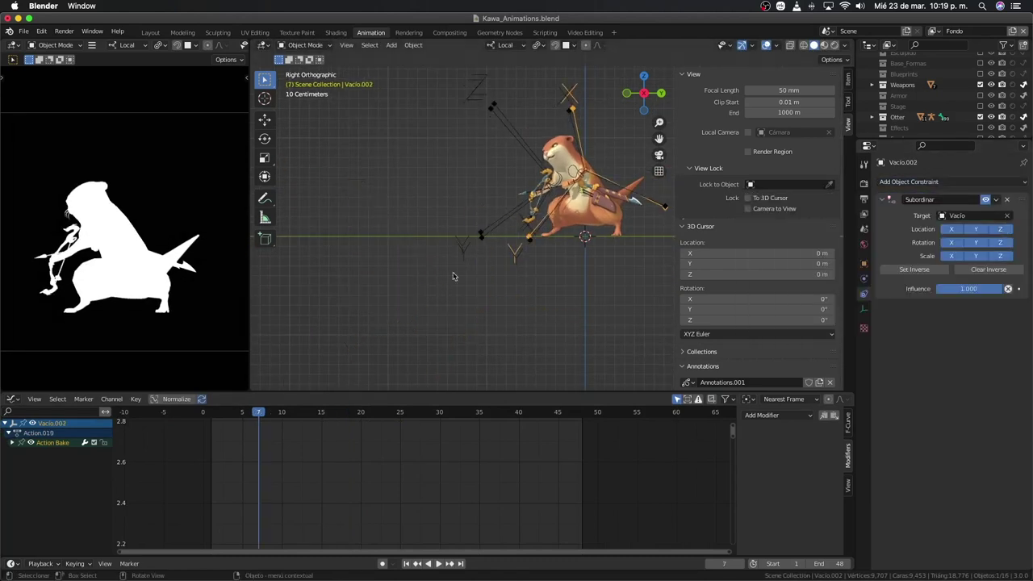
{"action": "key", "text": "ctrl+z"}
{"action": "key", "text": "ctrl+shift+z"}
Step: Delete the baked keyframes in the action view
{"action": "key", "text": "ctrl+Tab"}
{"action": "key", "text": "ctrl+z"}
{"action": "key", "text": "x"}
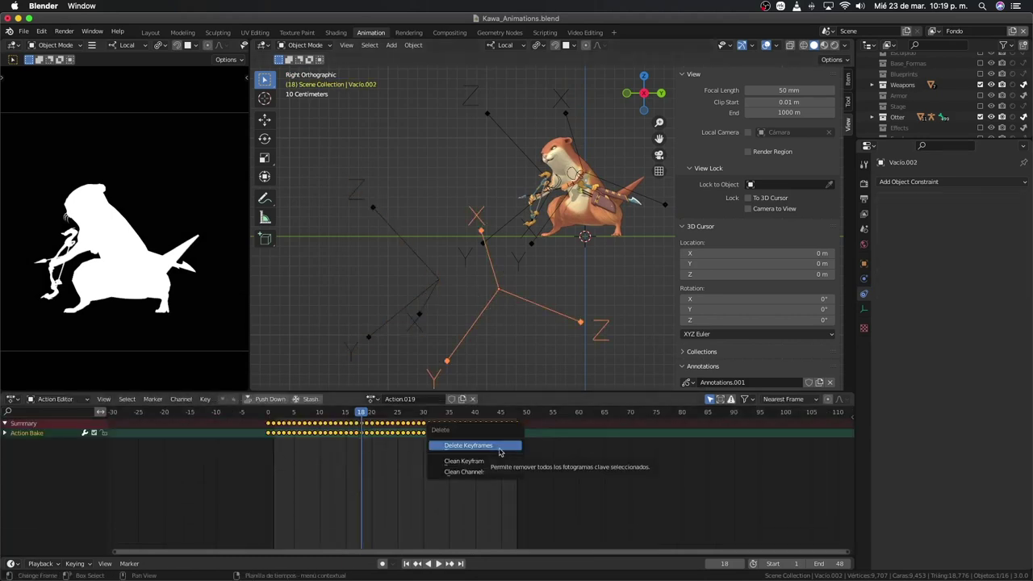
{"action": "left_click", "coordinate": [499, 446]}
Step: Restore the keyframes and bake Vacio.003's motion into keys
{"action": "key", "text": "ctrl+z"}
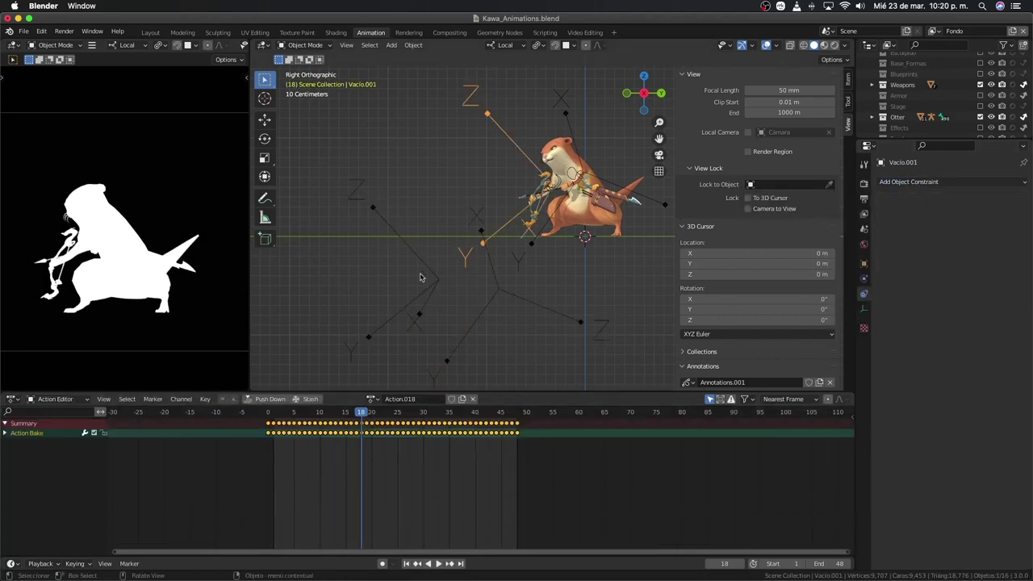
{"action": "key", "text": "ctrl+shift+z"}
{"action": "key", "text": "F3"}
{"action": "key", "text": "Return"}
{"action": "left_click", "coordinate": [398, 441]}
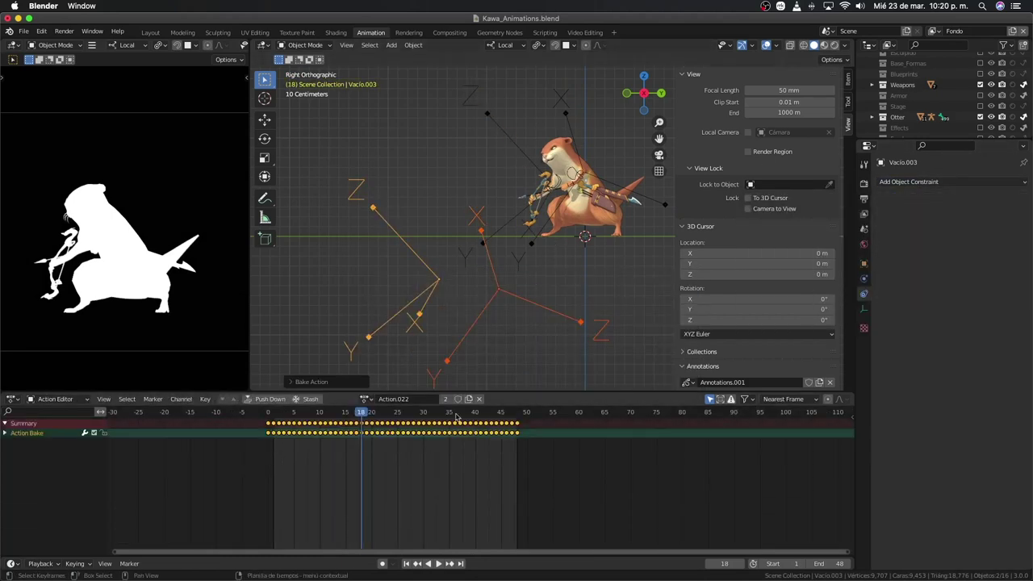
Step: Add a Damped Track constraint to Vacio.001 aiming at Vacio.003
{"action": "left_click", "coordinate": [914, 182]}
{"action": "left_click", "coordinate": [916, 212]}
{"action": "left_click", "coordinate": [916, 182]}
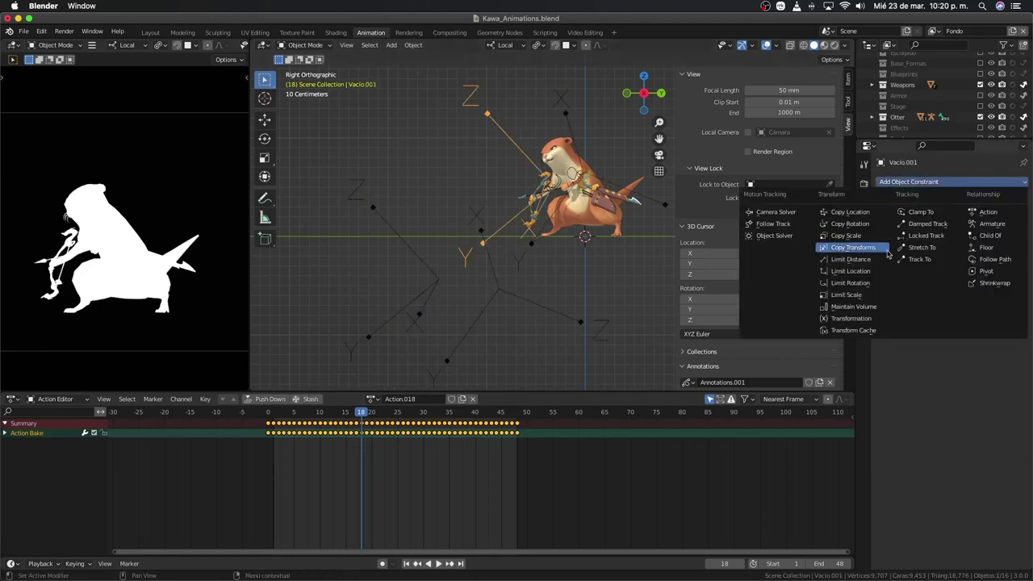
{"action": "left_click", "coordinate": [926, 224]}
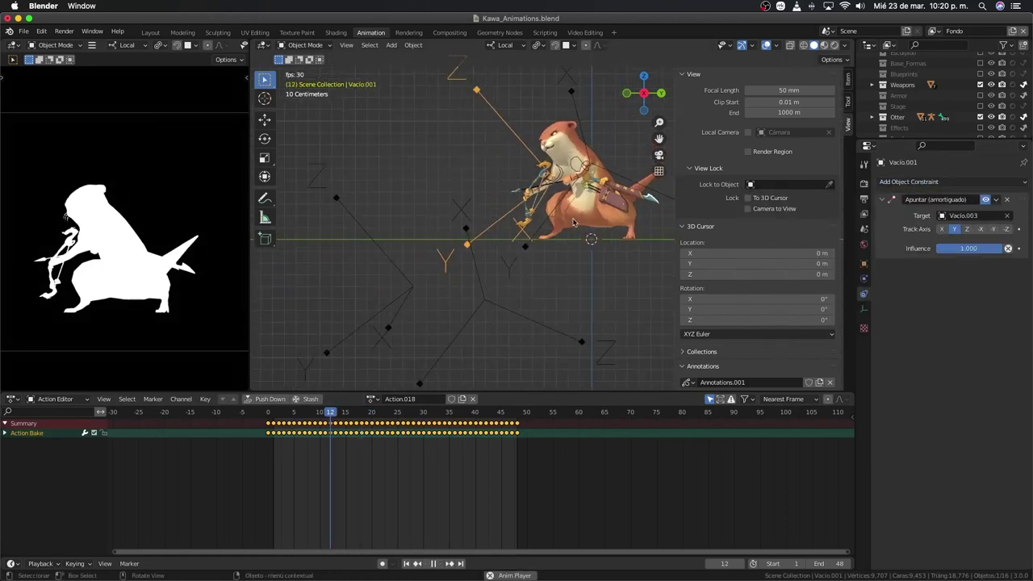
Step: Add Copy Rotation constraints to ctrl-arm-FK.L and ctrl-arm-FK.R, targeting Vacío and Vacío.001
{"action": "left_click", "coordinate": [872, 262]}
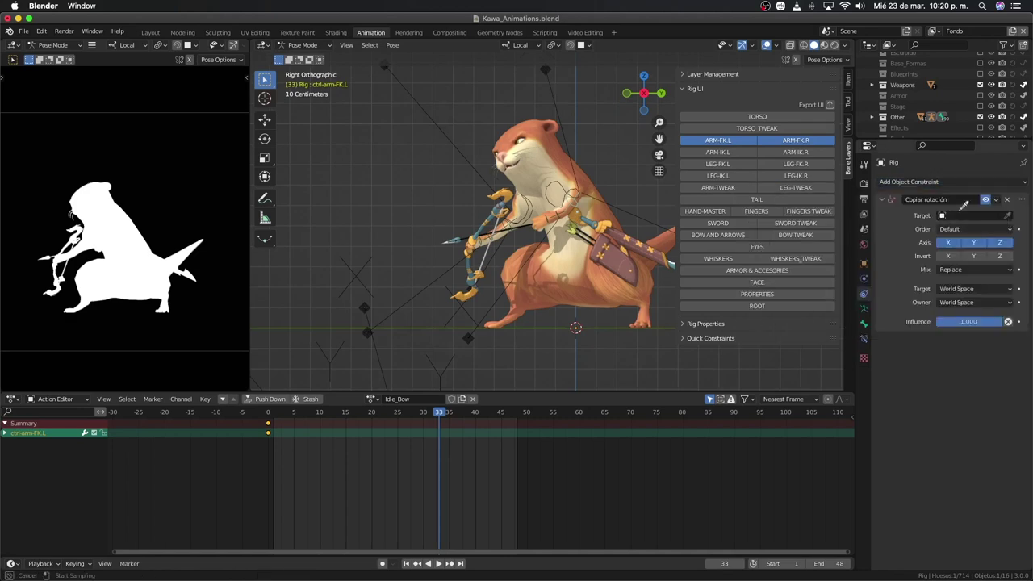
{"action": "left_click", "coordinate": [851, 232]}
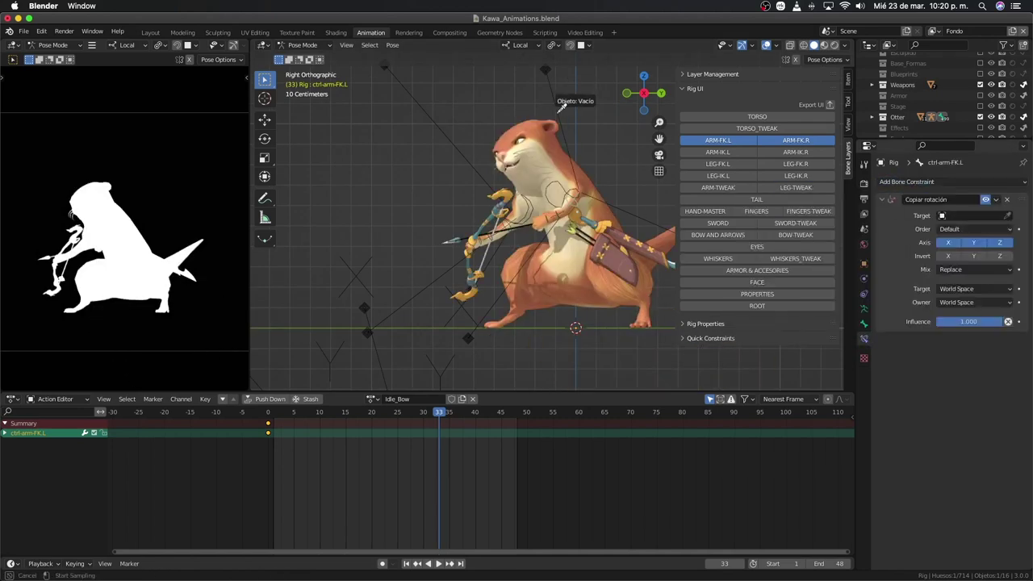
{"action": "left_click", "coordinate": [837, 223]}
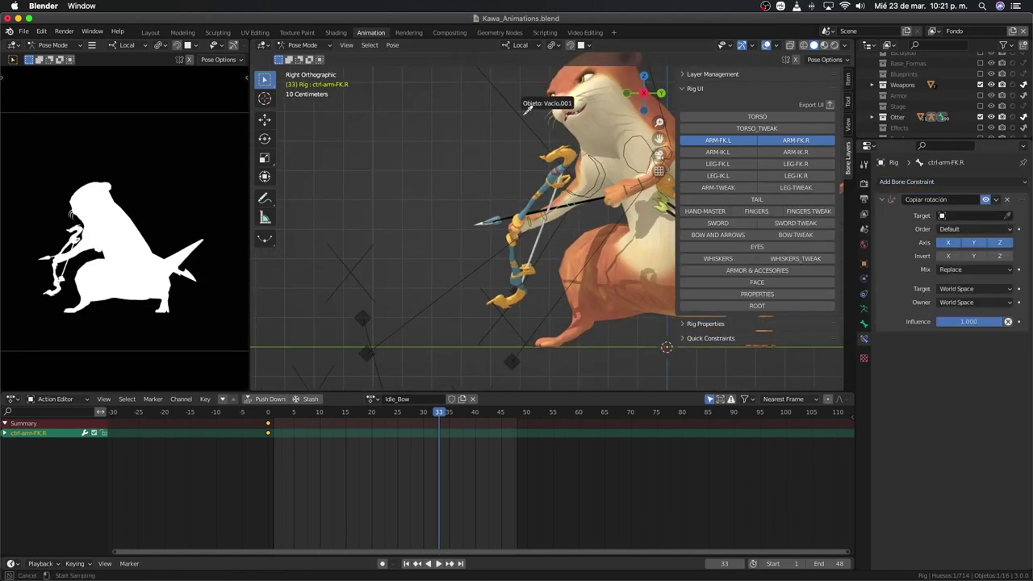
{"action": "key", "text": "space"}
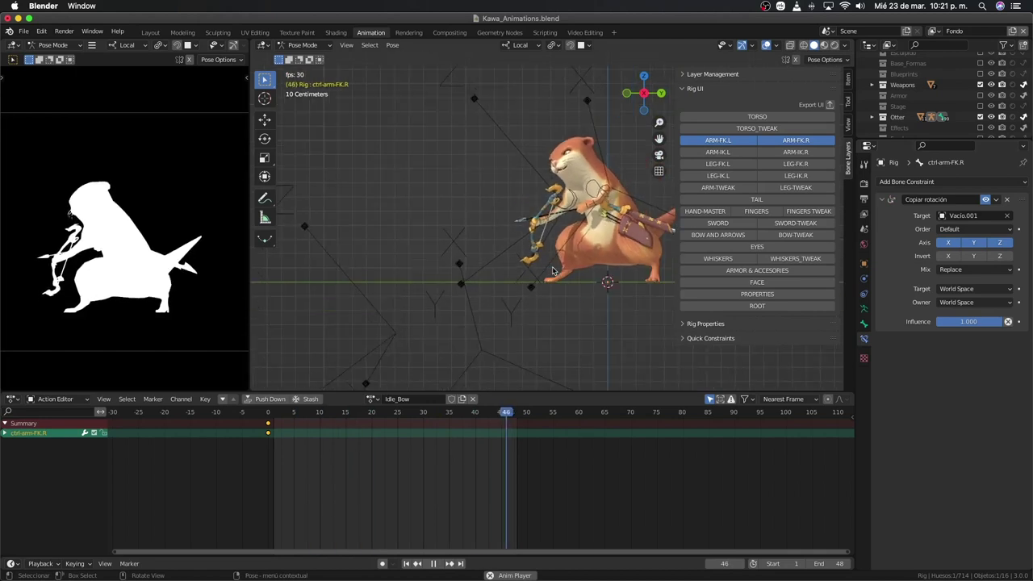
{"action": "left_click", "coordinate": [613, 196]}
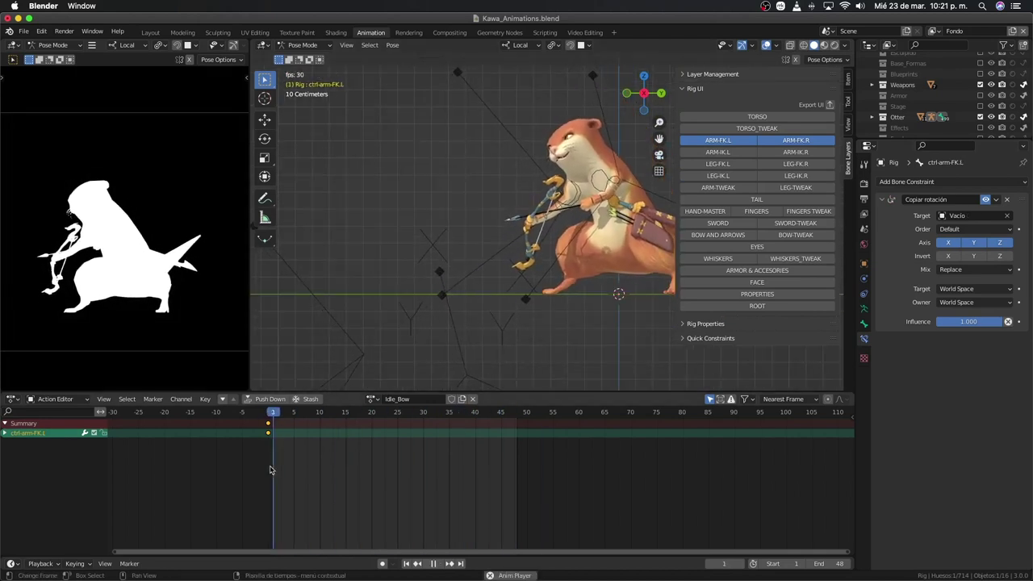
Step: Loop the baked curves with a Cycles modifier and cyclic extrapolation, offsetting keys by 2 frames
{"action": "key", "text": "ctrl+Tab"}
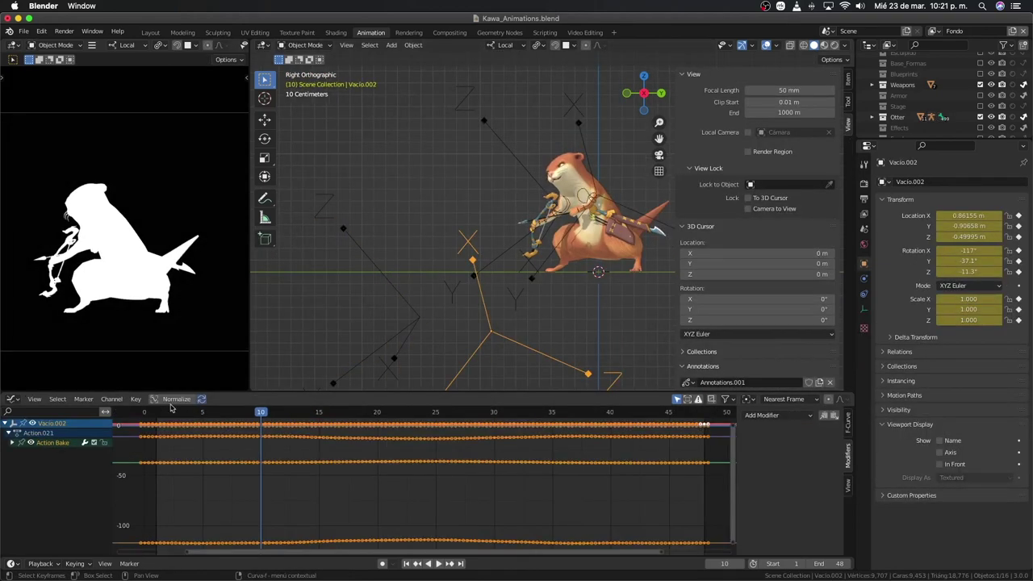
{"action": "left_click", "coordinate": [18, 443]}
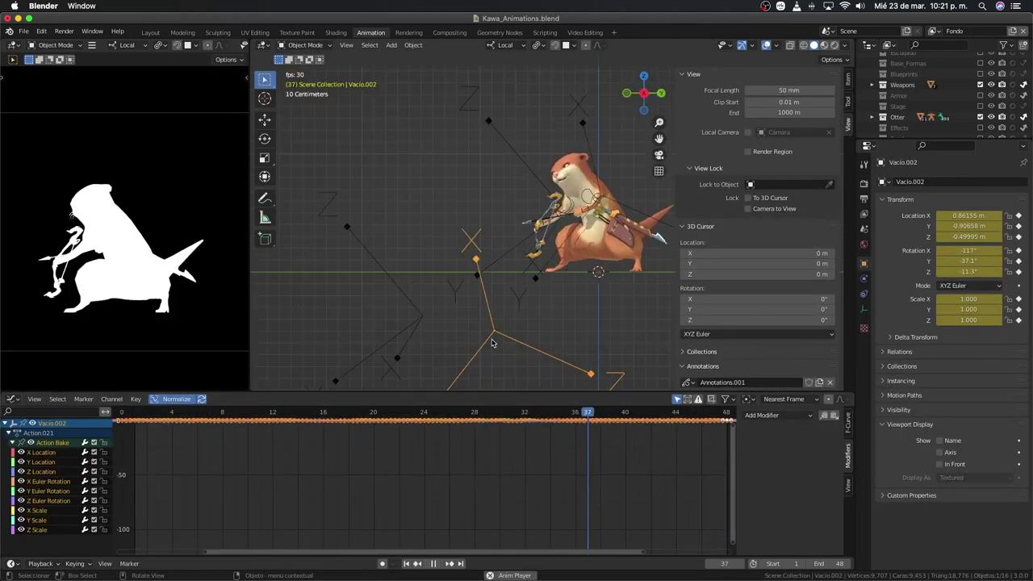
{"action": "key", "text": "shift+e"}
{"action": "left_click", "coordinate": [260, 510]}
{"action": "key", "text": "g"}
{"action": "key", "text": "Return"}
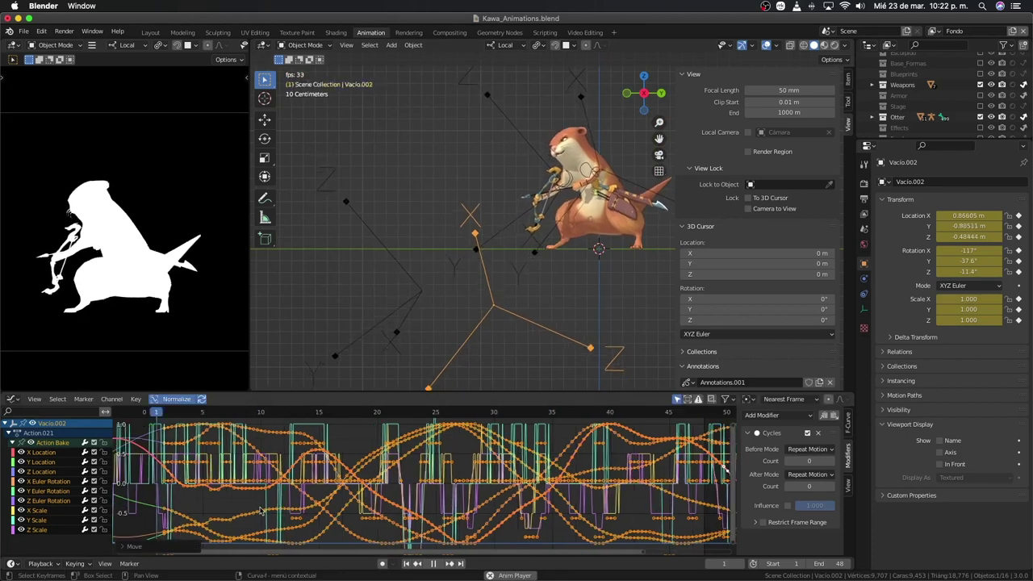
{"action": "key", "text": "shift+e"}
{"action": "left_click", "coordinate": [282, 478]}
{"action": "key", "text": "g"}
{"action": "key", "text": "x"}
{"action": "key", "text": "2"}
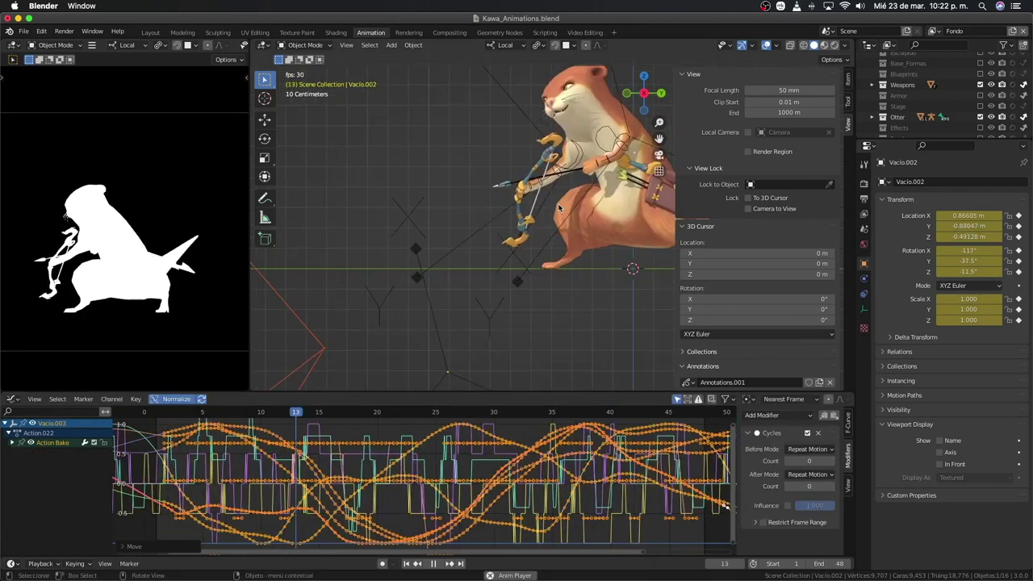
Step: Select Vacio.003 and scale down its Z Location curve
{"action": "left_click", "coordinate": [539, 225]}
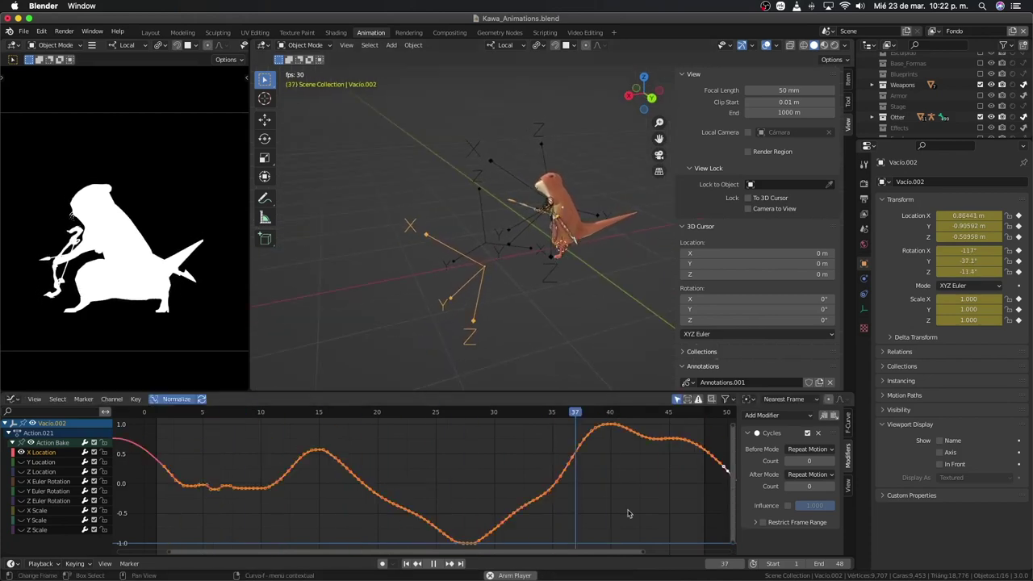
{"action": "key", "text": "Return"}
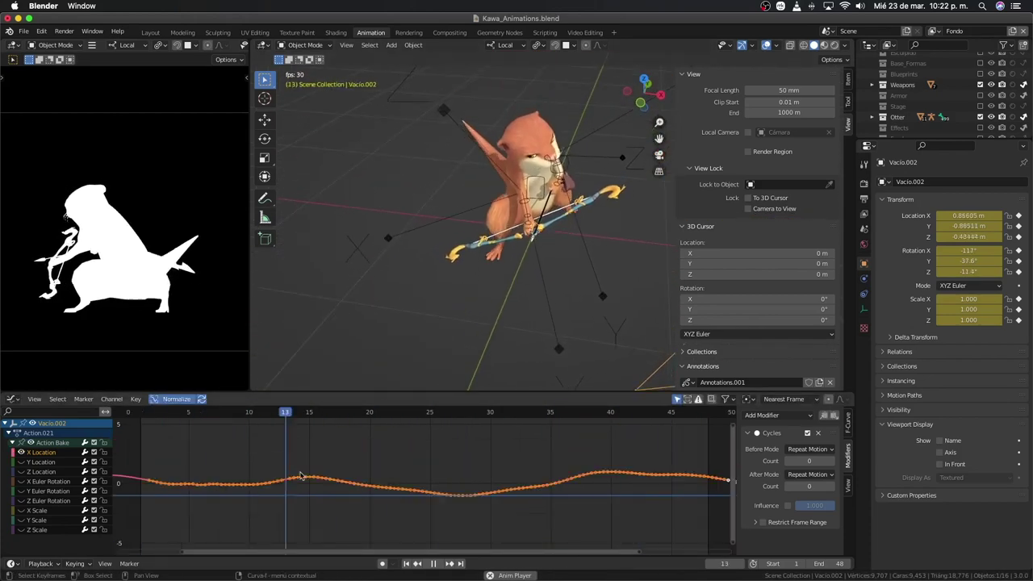
{"action": "left_click", "coordinate": [562, 324]}
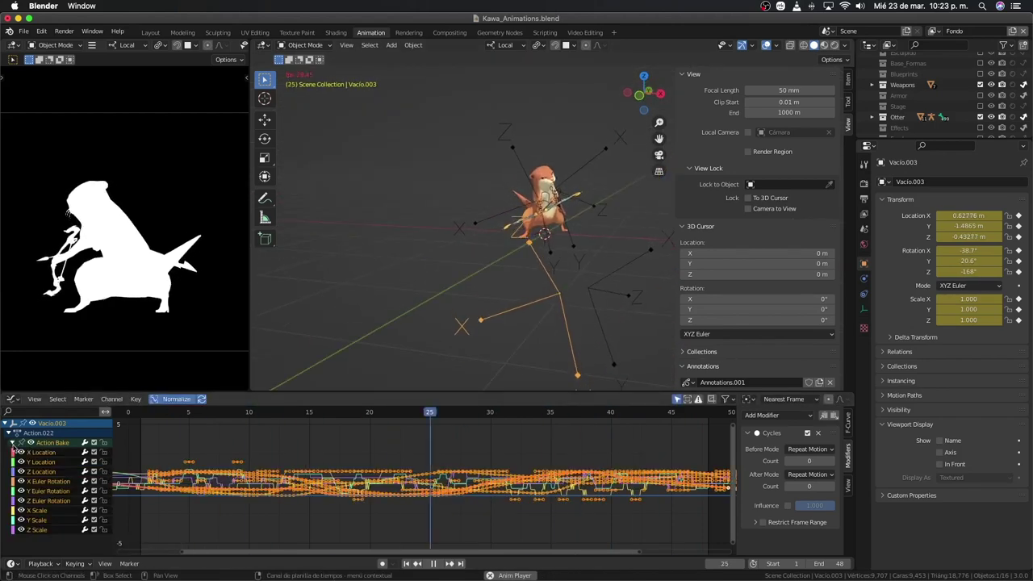
{"action": "left_click", "coordinate": [21, 471], "text": "ctrl"}
{"action": "key", "text": "s"}
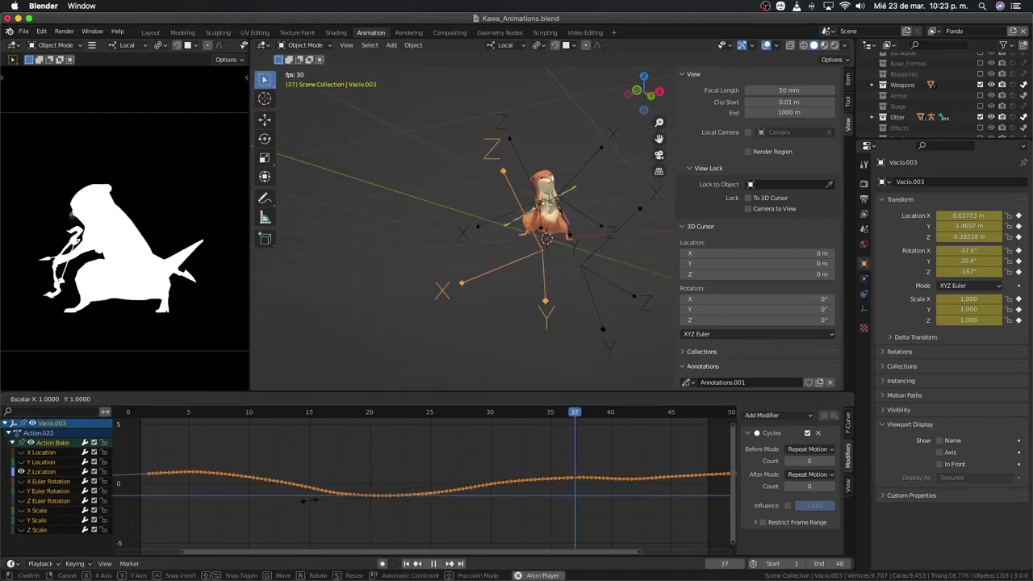
{"action": "key", "text": "Return"}
{"action": "scroll", "coordinate": [517, 252], "scroll_direction": "up", "scroll_amount": 2}
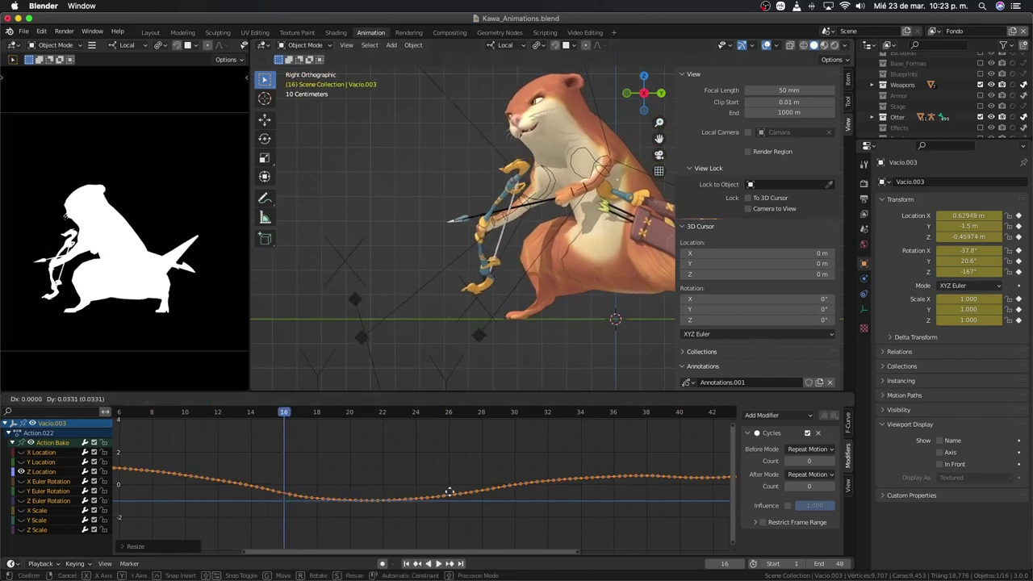
Step: Flatten the Z Location curve vertically and preview the looping motion
{"action": "key", "text": "space"}
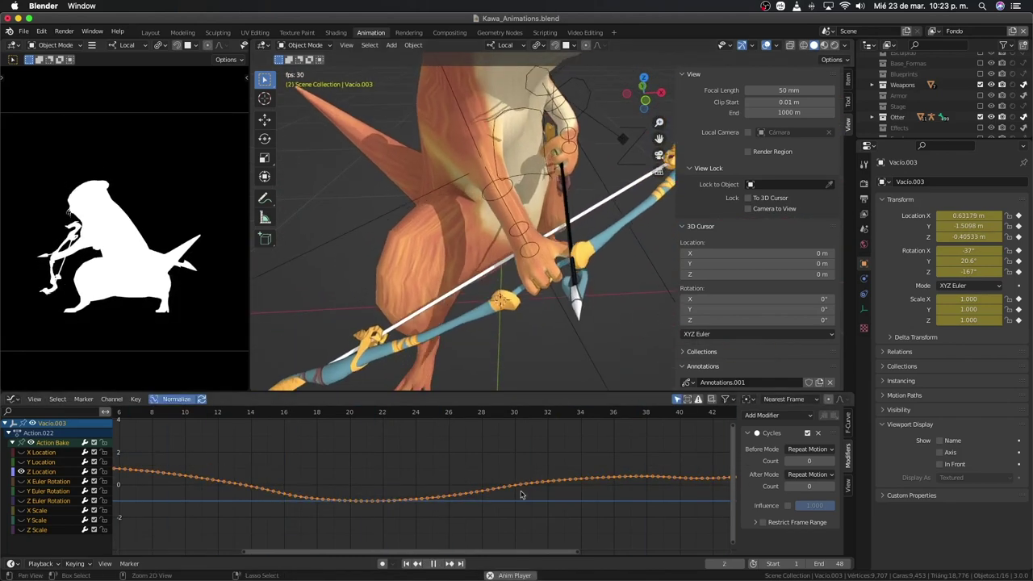
{"action": "key", "text": "Home"}
{"action": "key", "text": "s"}
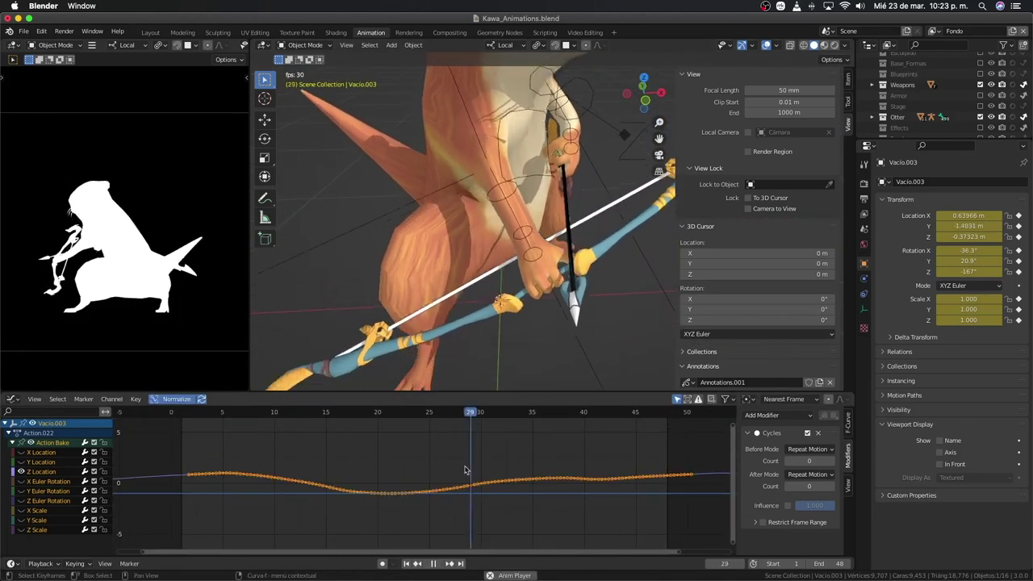
{"action": "key", "text": "y"}
{"action": "left_click", "coordinate": [508, 520]}
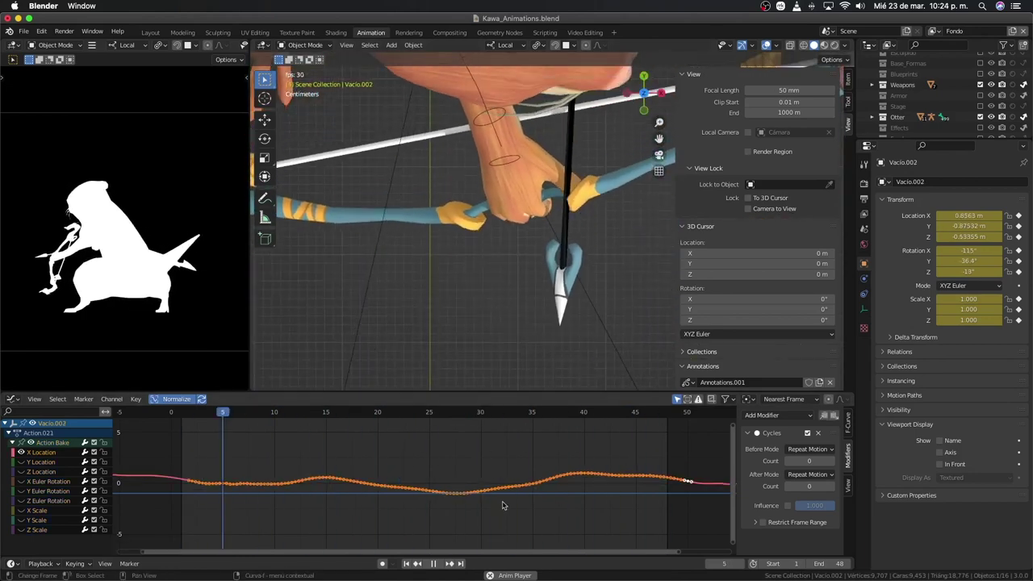
{"action": "key", "text": "space"}
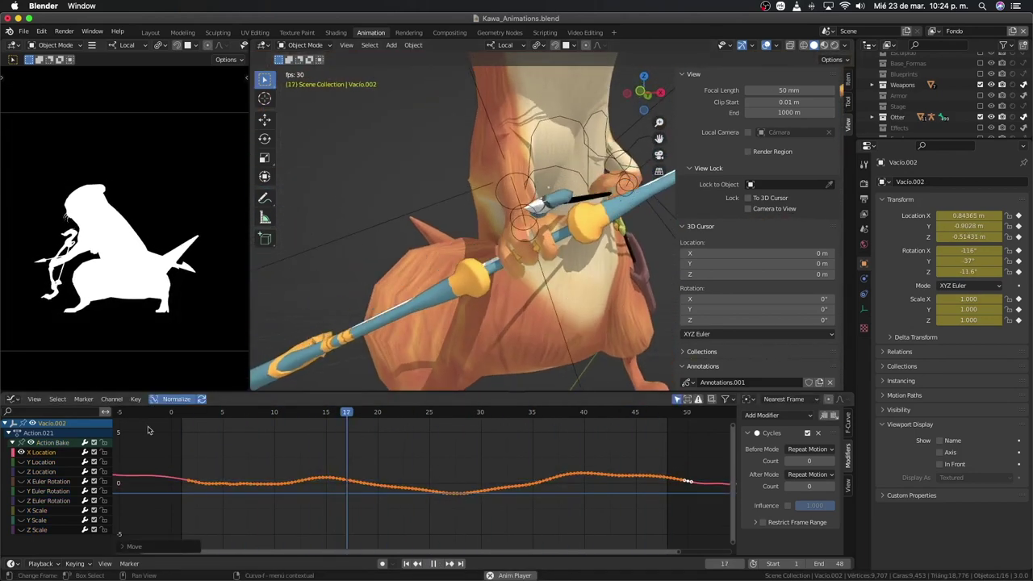
{"action": "key", "text": "Home"}
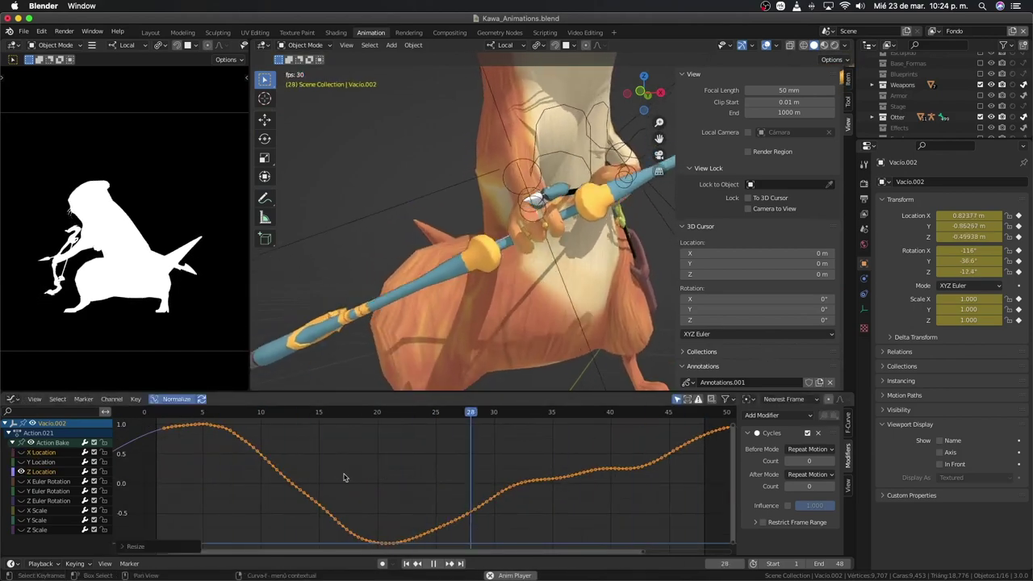
{"action": "key", "text": "space"}
{"action": "key", "text": "g"}
{"action": "left_click", "coordinate": [334, 487]}
{"action": "key", "text": "space"}
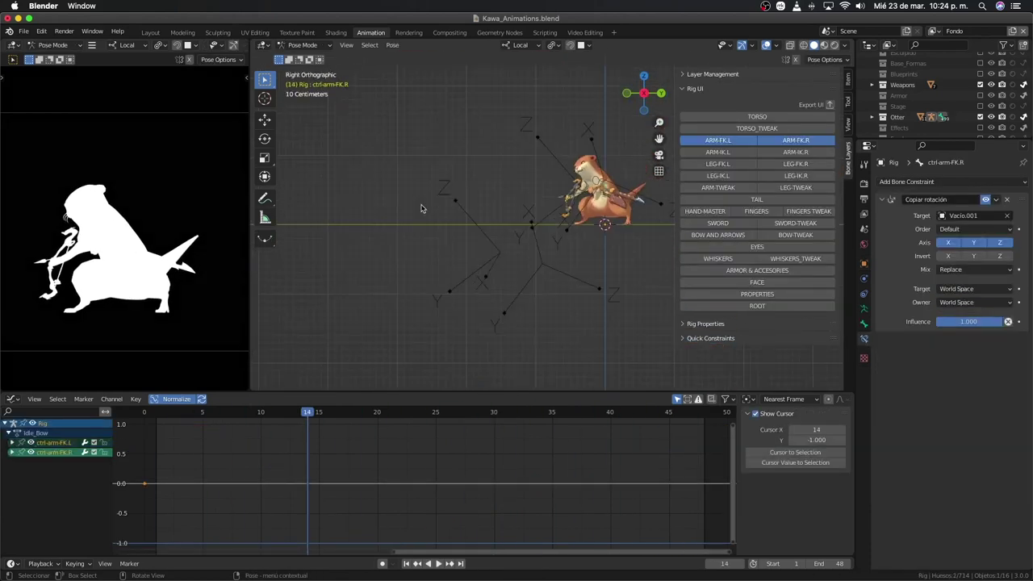
Step: Bake the FK arm motion into Idle_Bow keys and adjust the viewport shadow direction
{"action": "left_click", "coordinate": [406, 369]}
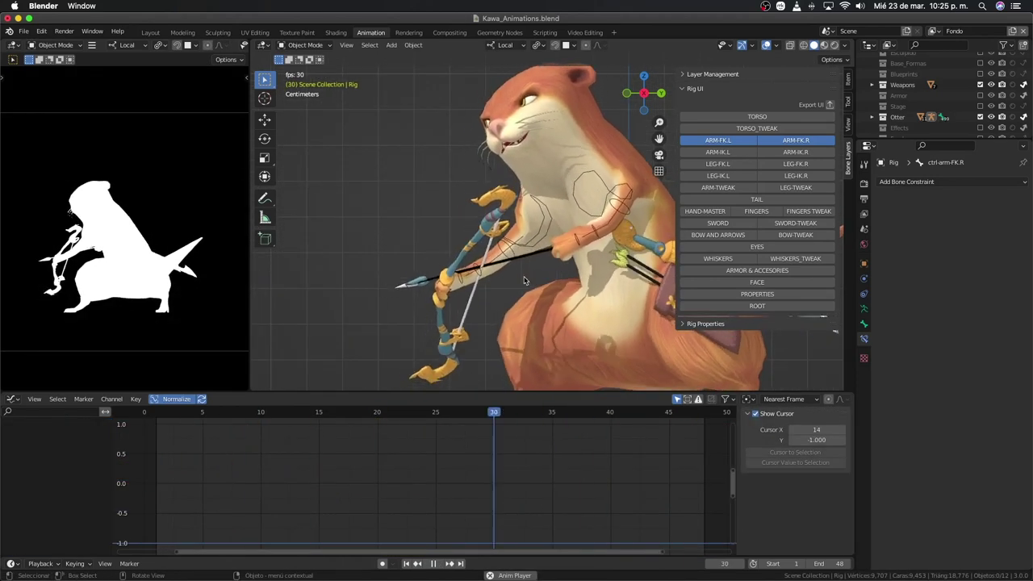
{"action": "left_click", "coordinate": [844, 45]}
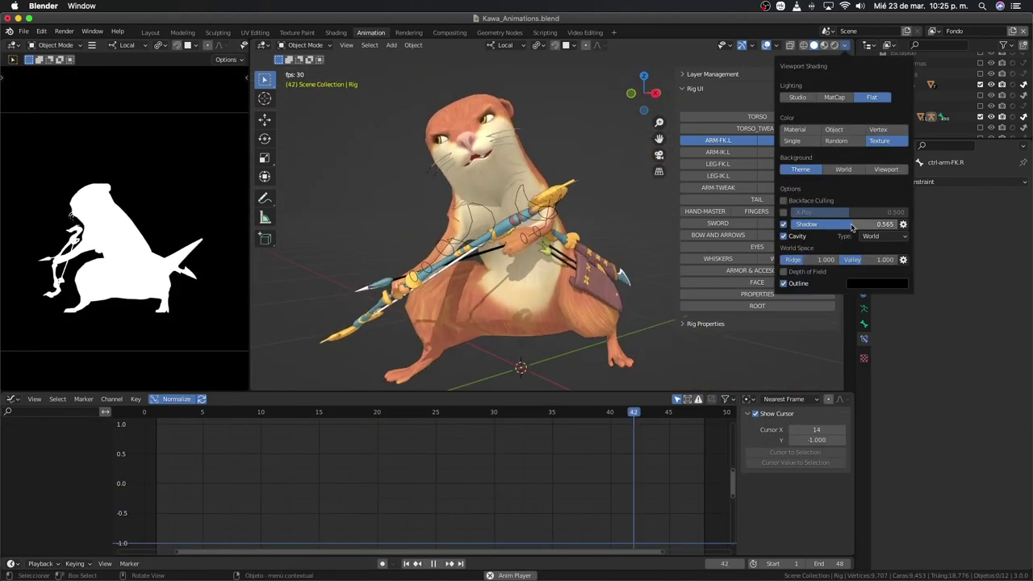
{"action": "left_click", "coordinate": [902, 224]}
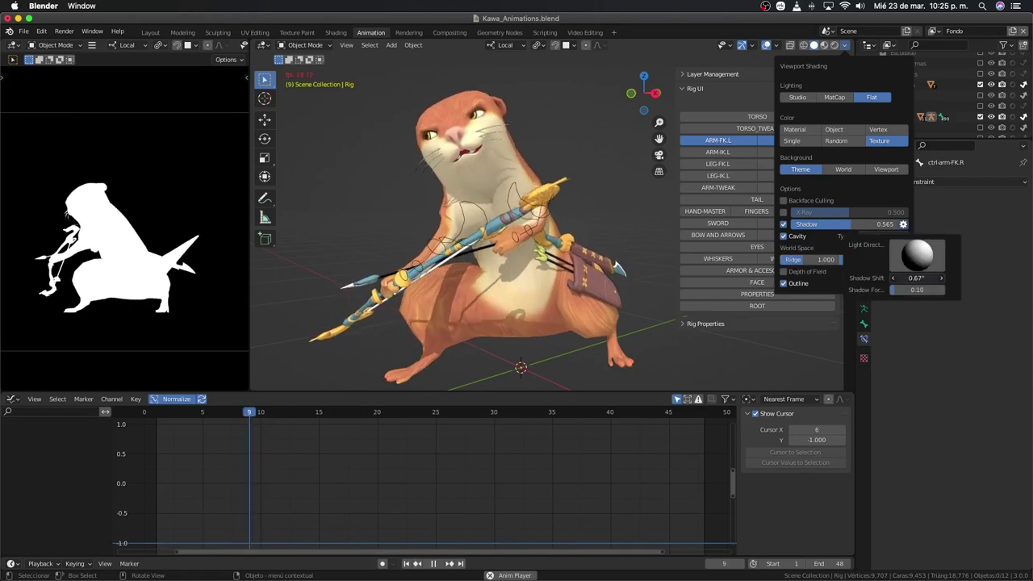
{"action": "middle_click_drag", "start_coordinate": [307, 202], "coordinate": [337, 218]}
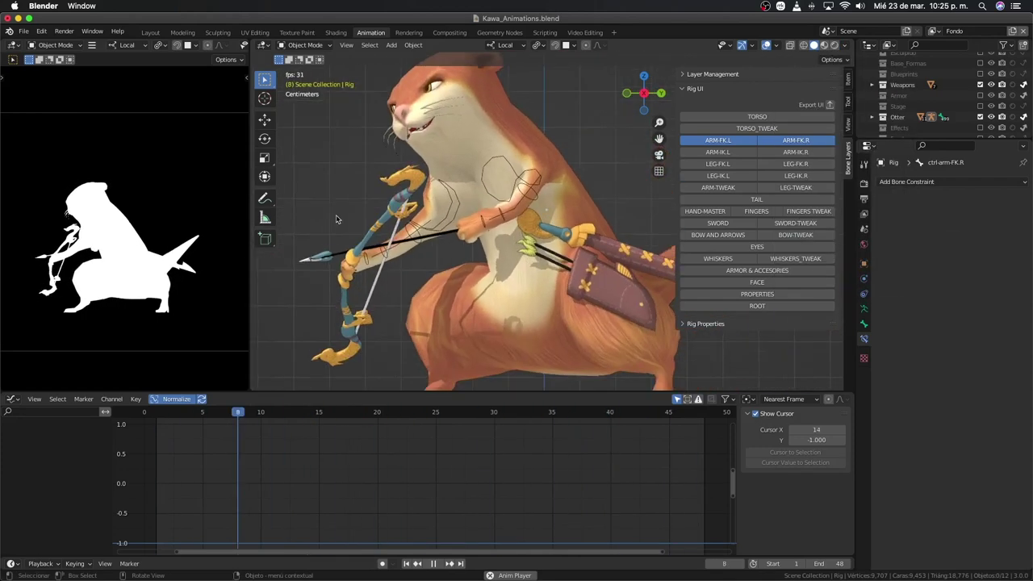
Step: In Pose Mode, snap the 3D cursor to the left forearm control bone
{"action": "key", "text": "ctrl+Tab"}
{"action": "left_click", "coordinate": [501, 220]}
{"action": "key", "text": "space"}
{"action": "key", "text": "shift+s"}
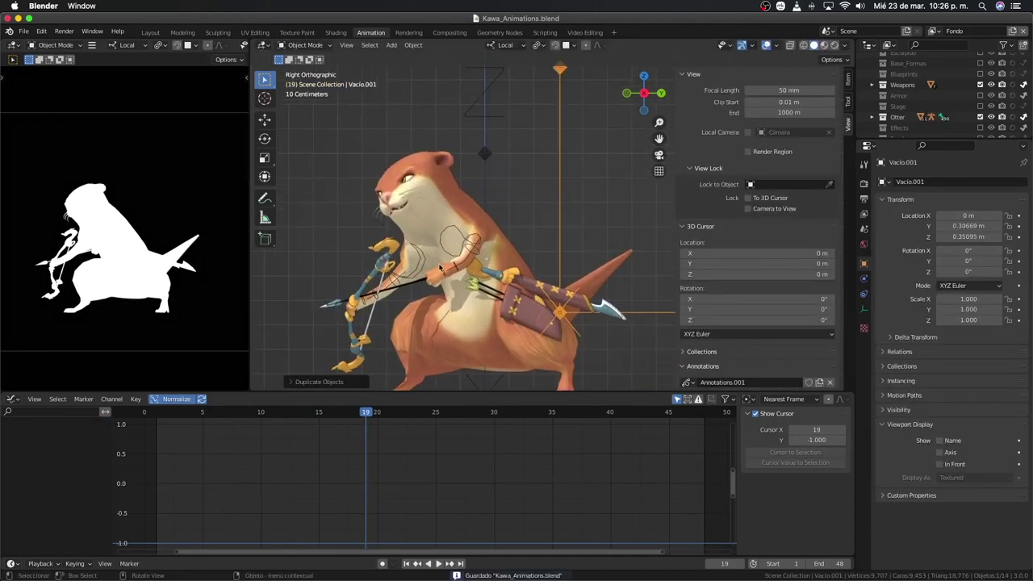
Step: Add a Copy Transforms constraint targeting def-forearm-02.R, then undo it
{"action": "key", "text": "ctrl+z"}
{"action": "left_click", "coordinate": [864, 295]}
{"action": "left_click", "coordinate": [908, 181]}
{"action": "left_click", "coordinate": [848, 240]}
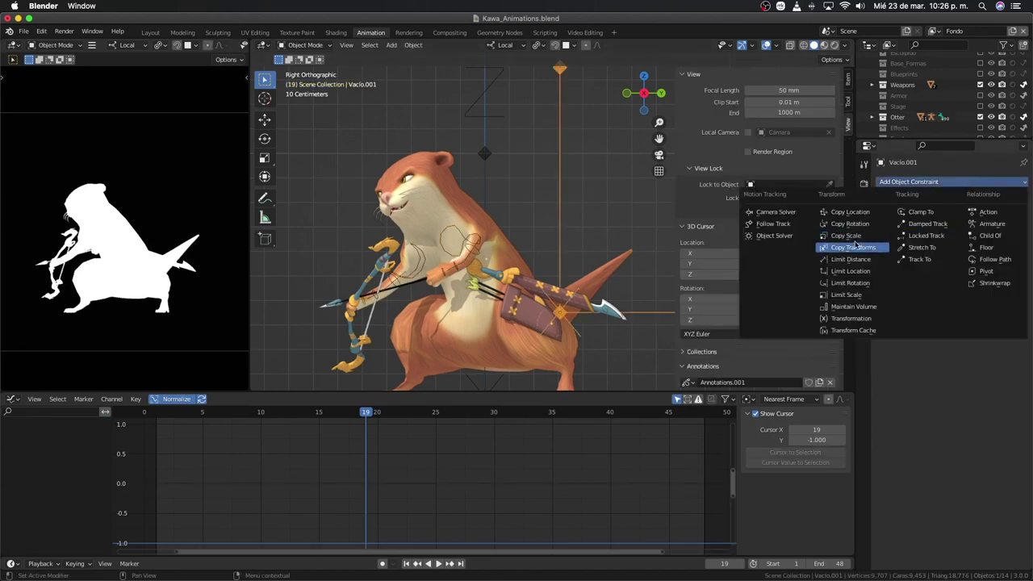
{"action": "left_click", "coordinate": [964, 215]}
{"action": "type", "text": "fore"}
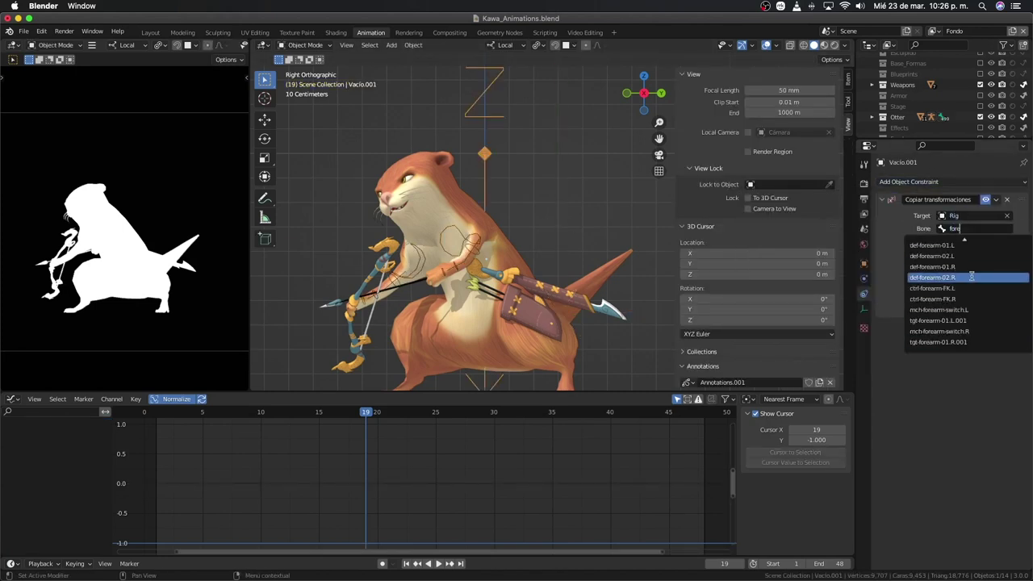
{"action": "left_click", "coordinate": [971, 276]}
{"action": "key", "text": "ctrl+z"}
Step: Re-add a Copy Transforms constraint on the empty targeting the Rig's forearm bone
{"action": "left_click", "coordinate": [909, 181]}
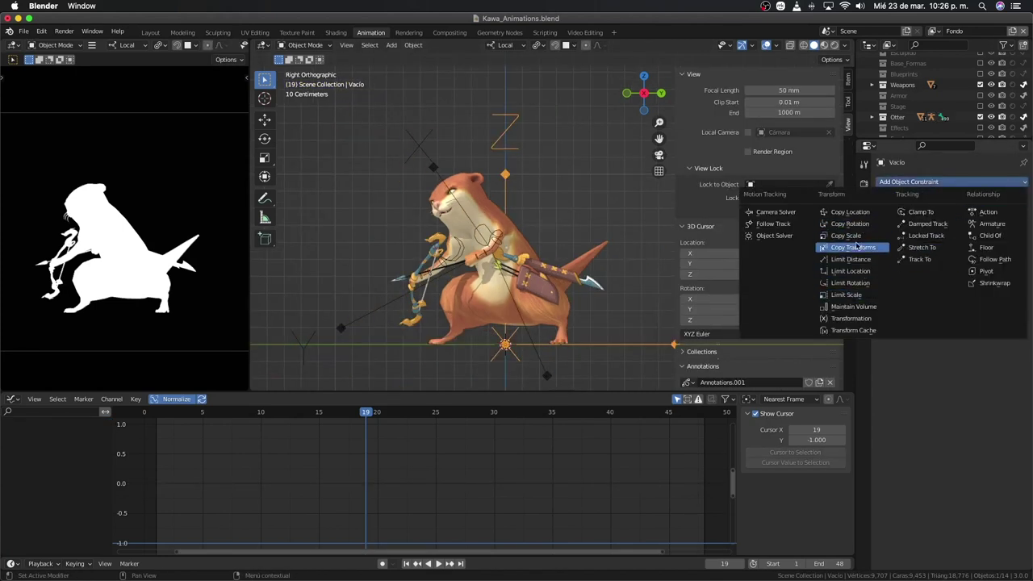
{"action": "left_click", "coordinate": [857, 246]}
{"action": "left_click", "coordinate": [998, 200]}
{"action": "left_click", "coordinate": [978, 216]}
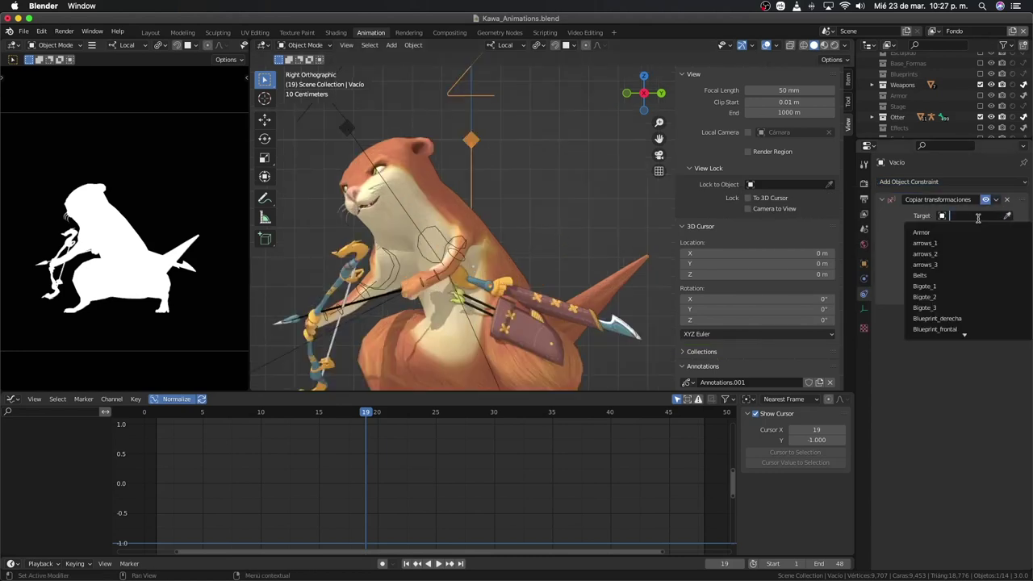
{"action": "scroll", "coordinate": [931, 320], "scroll_direction": "down", "scroll_amount": 2}
{"action": "left_click", "coordinate": [931, 323]}
{"action": "left_click", "coordinate": [958, 229]}
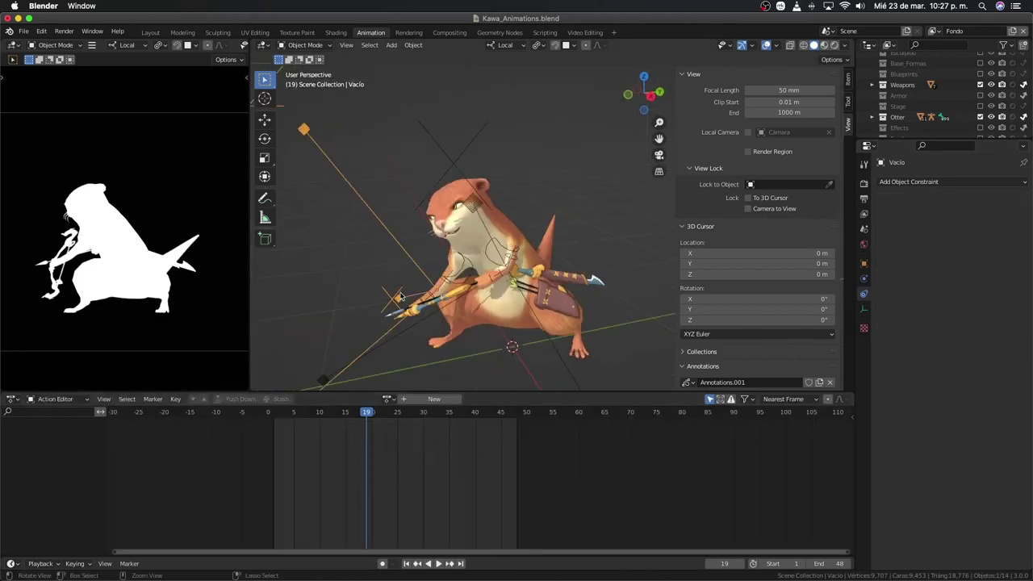
Step: Bake the constrained motion into keyframes via 'bake action', clearing constraints
{"action": "key", "text": "F3"}
{"action": "type", "text": "bake action"}
{"action": "key", "text": "Return"}
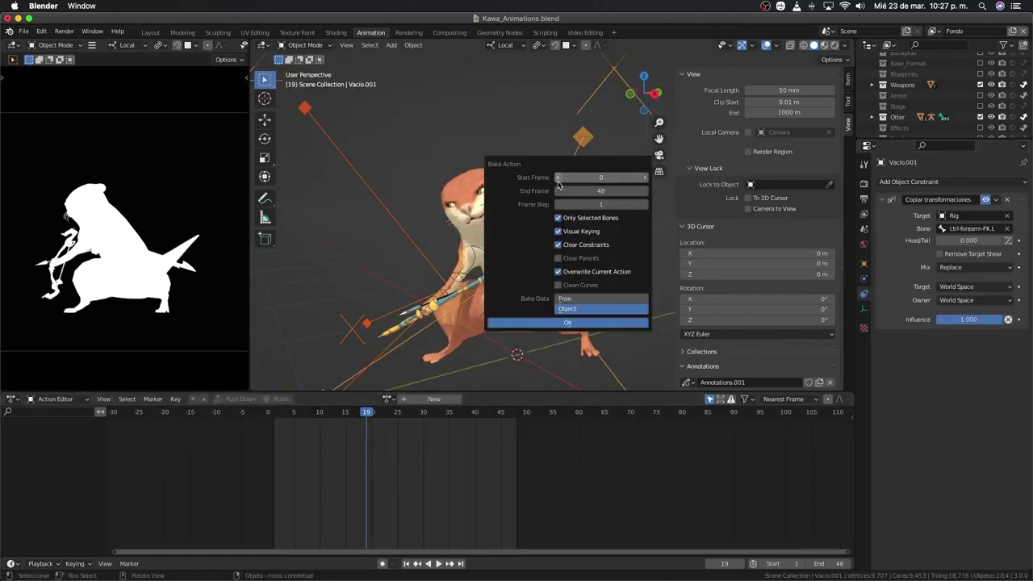
{"action": "left_click", "coordinate": [570, 324]}
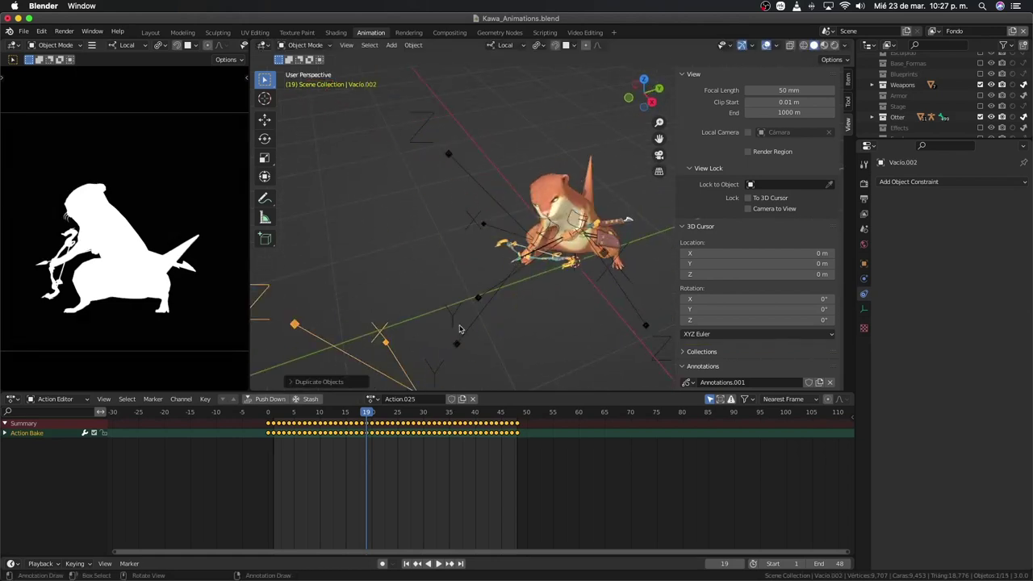
Step: Duplicate the baked empty, leaving the copy in place
{"action": "middle_click_drag", "start_coordinate": [551, 170], "coordinate": [419, 250]}
{"action": "key", "text": "shift+d"}
{"action": "key", "text": "y"}
{"action": "key", "text": "y"}
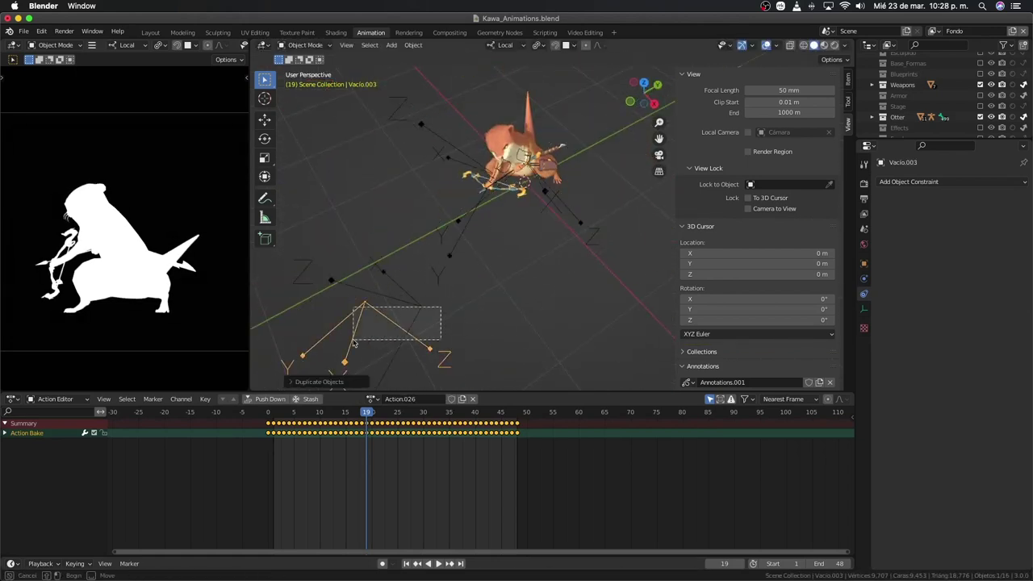
{"action": "right_click", "coordinate": [352, 343]}
Step: Give the duplicate a Child Of constraint to the parent empty and bake it into keys
{"action": "left_click", "coordinate": [909, 181]}
{"action": "left_click", "coordinate": [934, 219]}
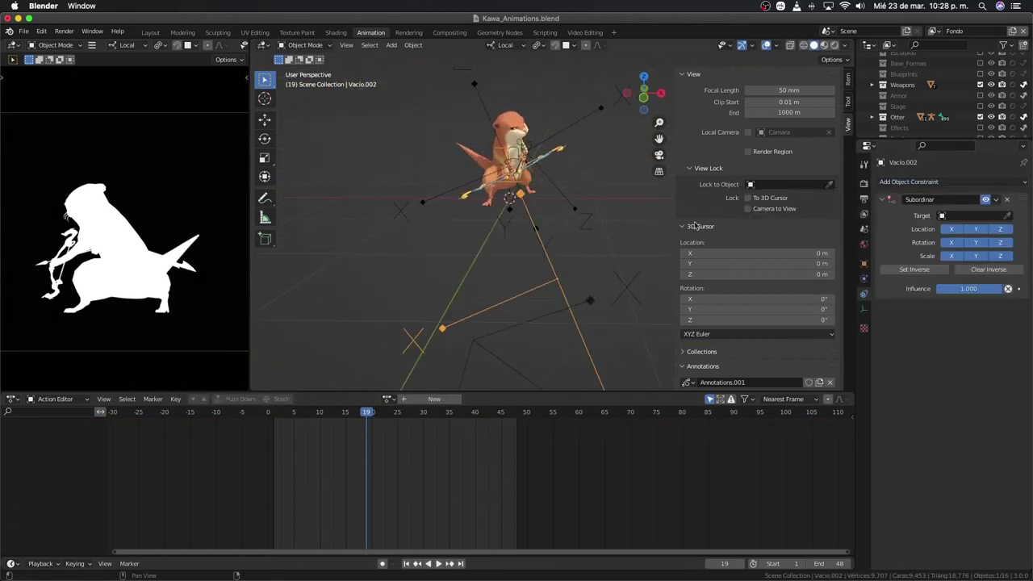
{"action": "left_click", "coordinate": [969, 216]}
{"action": "left_click", "coordinate": [1006, 216]}
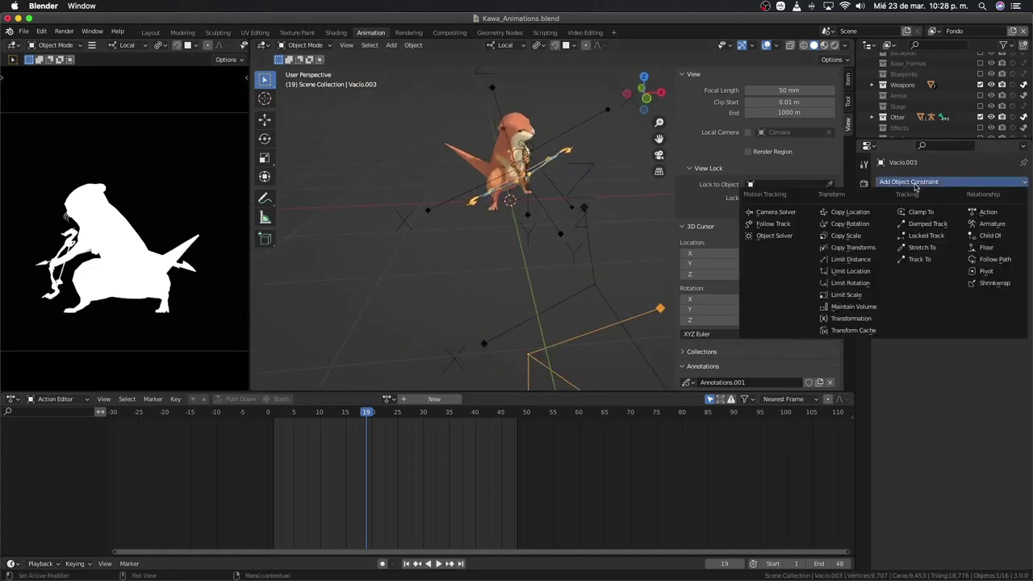
{"action": "key", "text": "F3"}
{"action": "key", "text": "Return"}
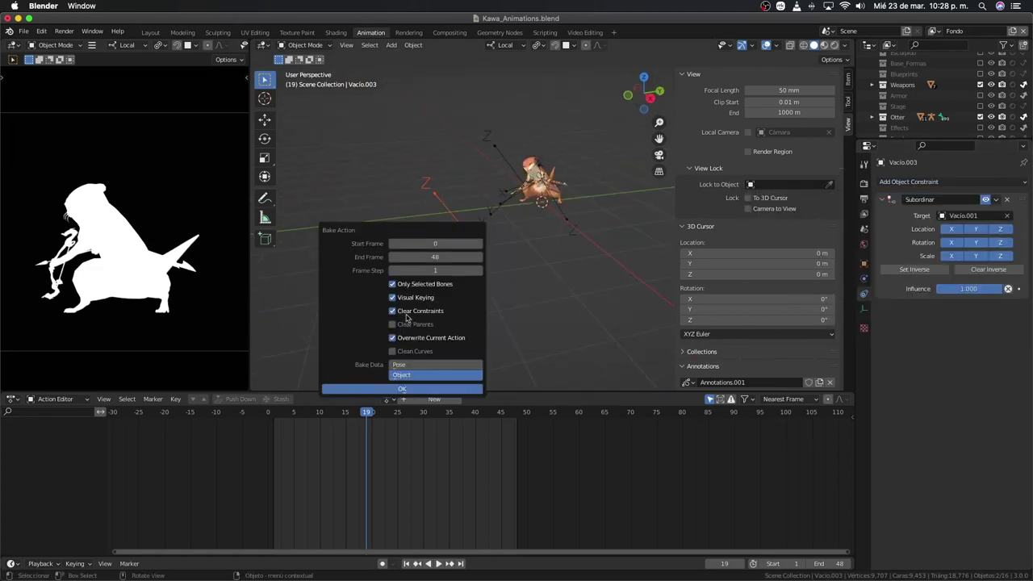
{"action": "left_click", "coordinate": [408, 390]}
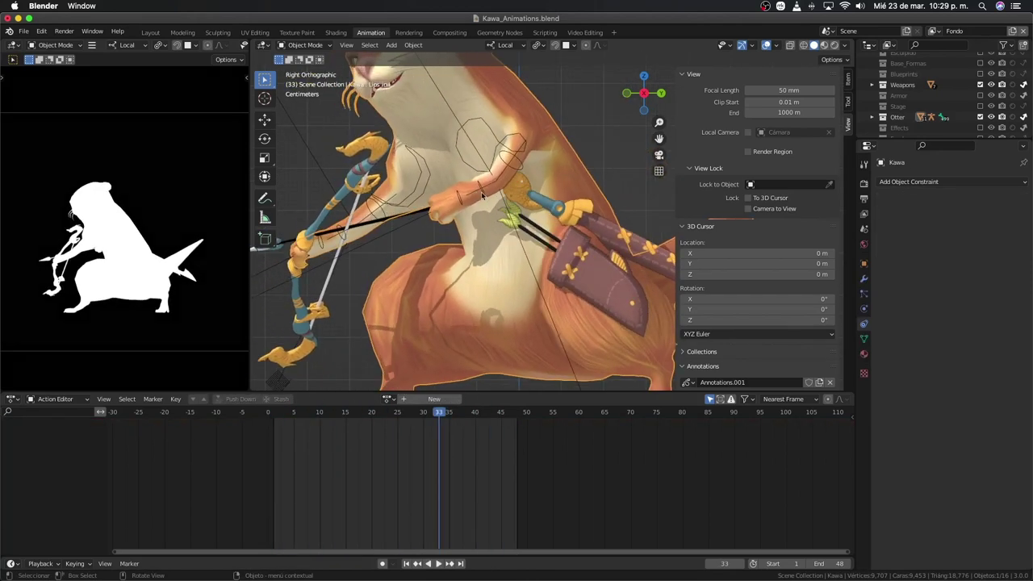
Step: Add a Copy Rotation constraint to the right forearm FK control
{"action": "left_click", "coordinate": [863, 338]}
{"action": "left_click", "coordinate": [936, 182]}
{"action": "left_click", "coordinate": [839, 212]}
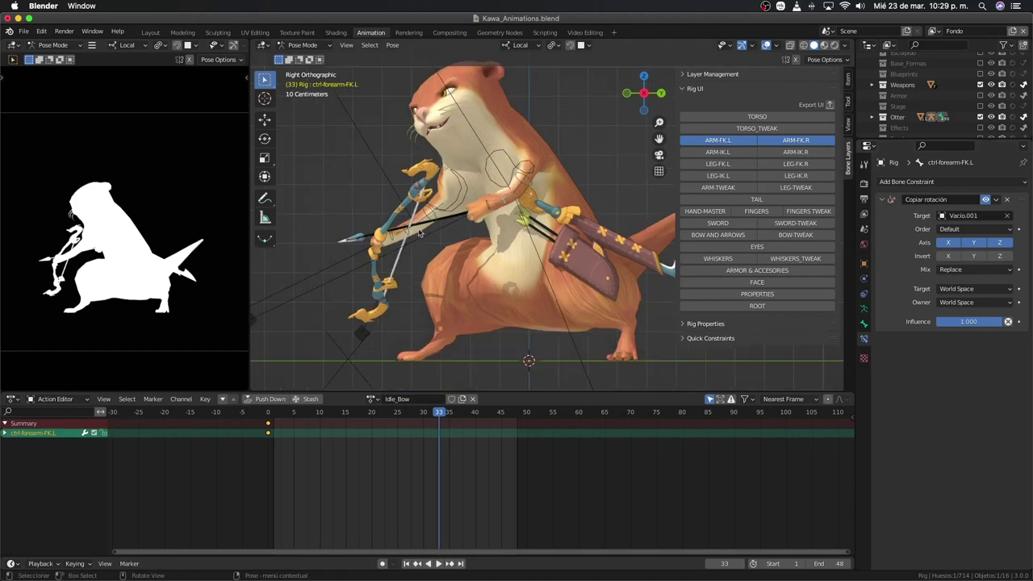
{"action": "left_click", "coordinate": [936, 182]}
{"action": "left_click", "coordinate": [838, 223]}
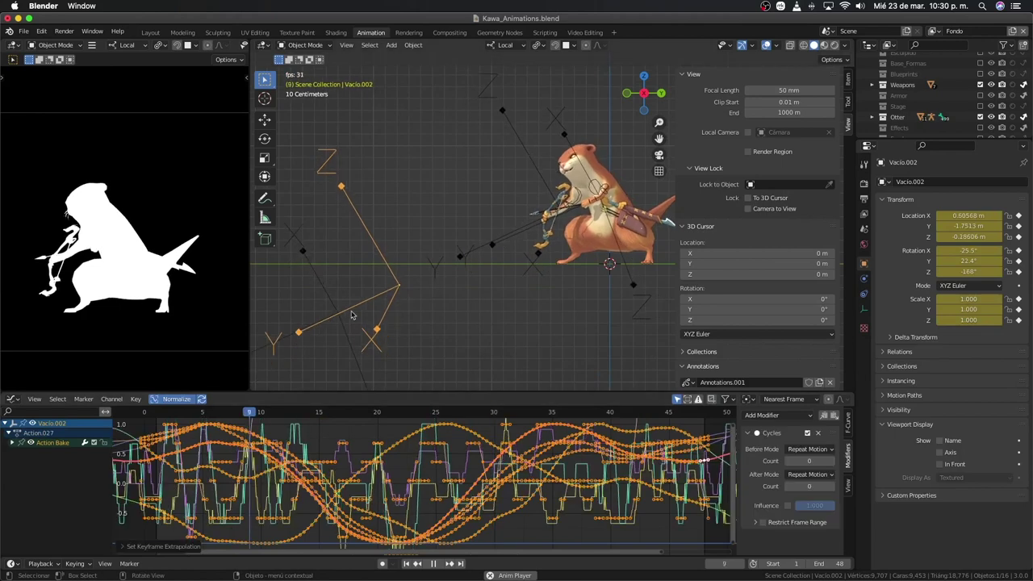
Step: Offset the curves by 2 frames and isolate Vacio.003's Z Location curve
{"action": "key", "text": "g"}
{"action": "key", "text": "2"}
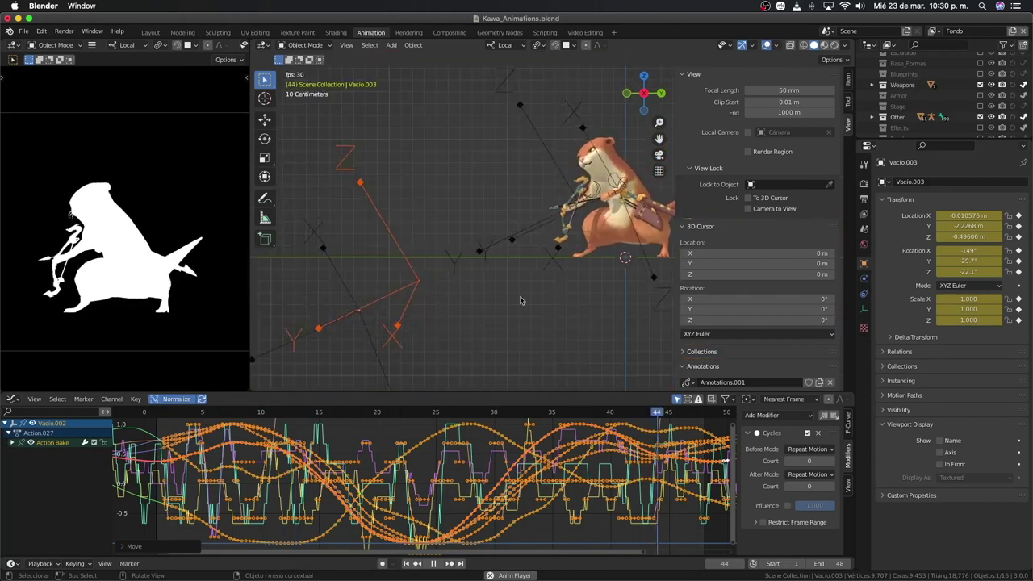
{"action": "left_click", "coordinate": [42, 471]}
{"action": "key", "text": "shift+h"}
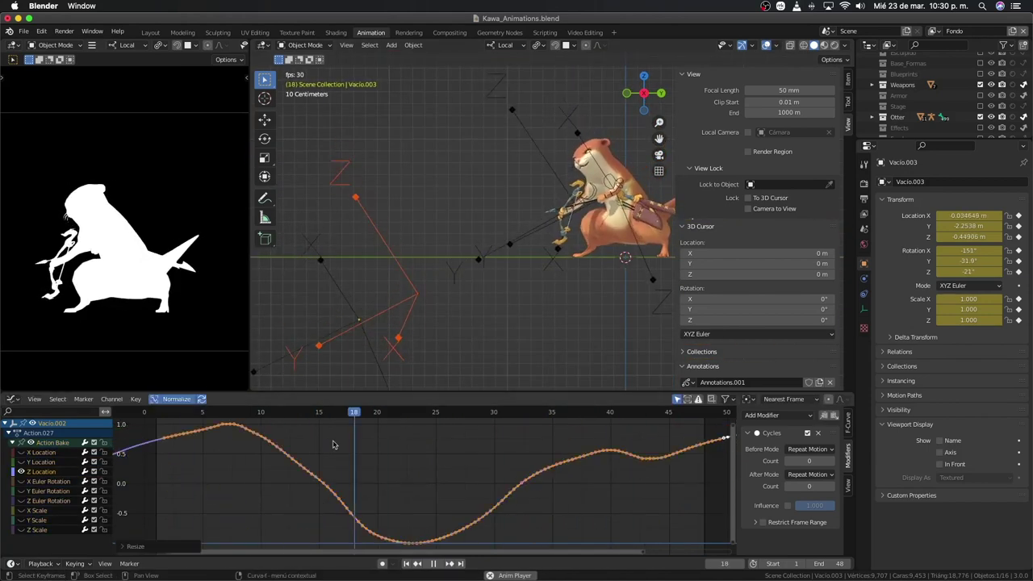
{"action": "key", "text": "alt+h"}
{"action": "left_click", "coordinate": [44, 471]}
{"action": "key", "text": "shift+h"}
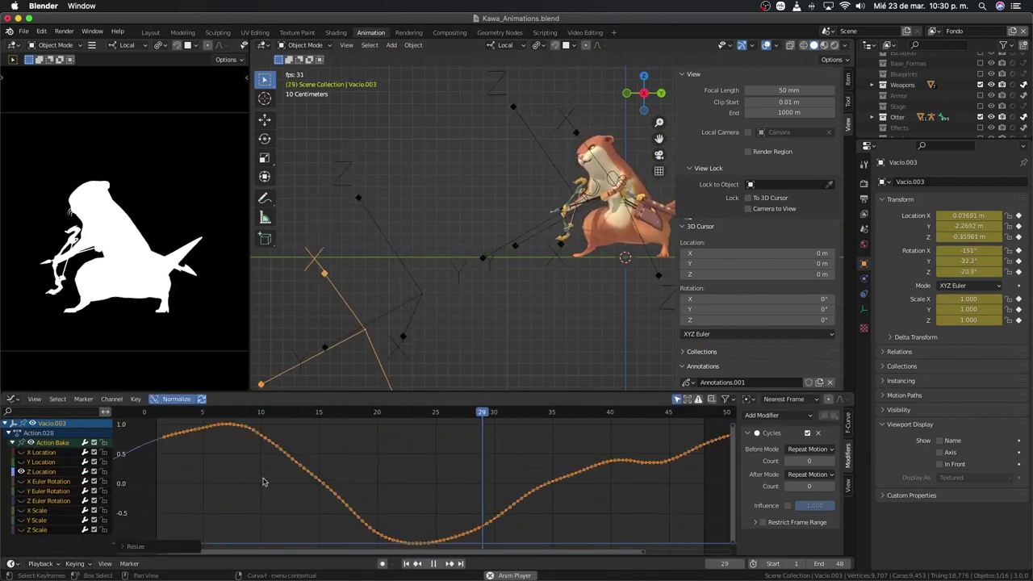
Step: Select the orange Vacio.002 empty in the viewport and stop playback
{"action": "mouse_move", "coordinate": [484, 242]}
{"action": "middle_mouse_down"}
{"action": "mouse_move", "coordinate": [495, 277]}
{"action": "mouse_move", "coordinate": [422, 279]}
{"action": "mouse_move", "coordinate": [452, 242]}
{"action": "middle_mouse_up"}
{"action": "left_click", "coordinate": [423, 279]}
{"action": "key", "text": "space"}
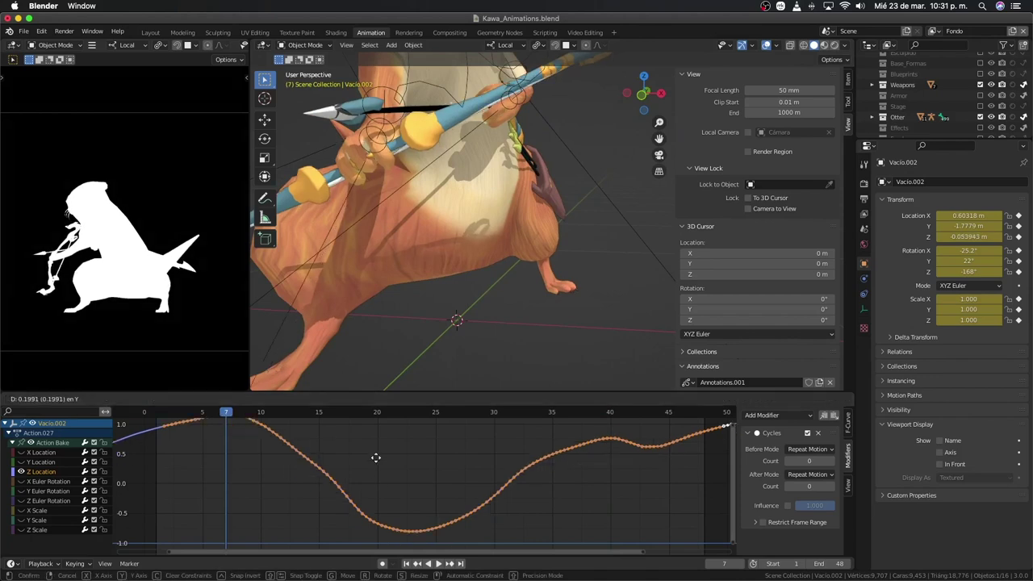
{"action": "scroll", "coordinate": [484, 325], "scroll_direction": "down", "scroll_amount": 5}
{"action": "key", "text": "ctrl+z"}
{"action": "scroll", "coordinate": [484, 325], "scroll_direction": "up", "scroll_amount": 5}
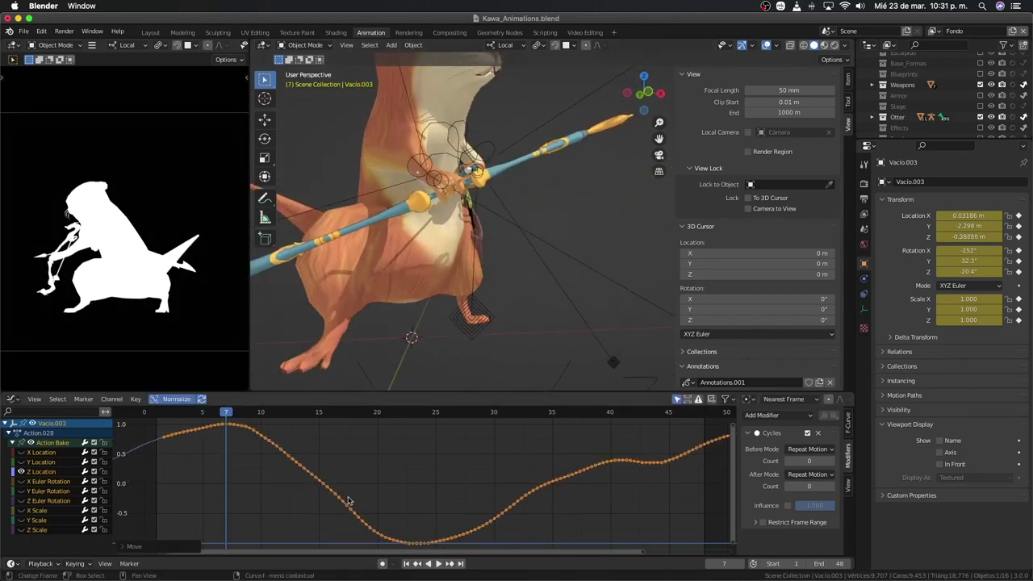
Step: At frame 23, scale the Z Location curve taller in value and preview playback
{"action": "left_click", "coordinate": [226, 469]}
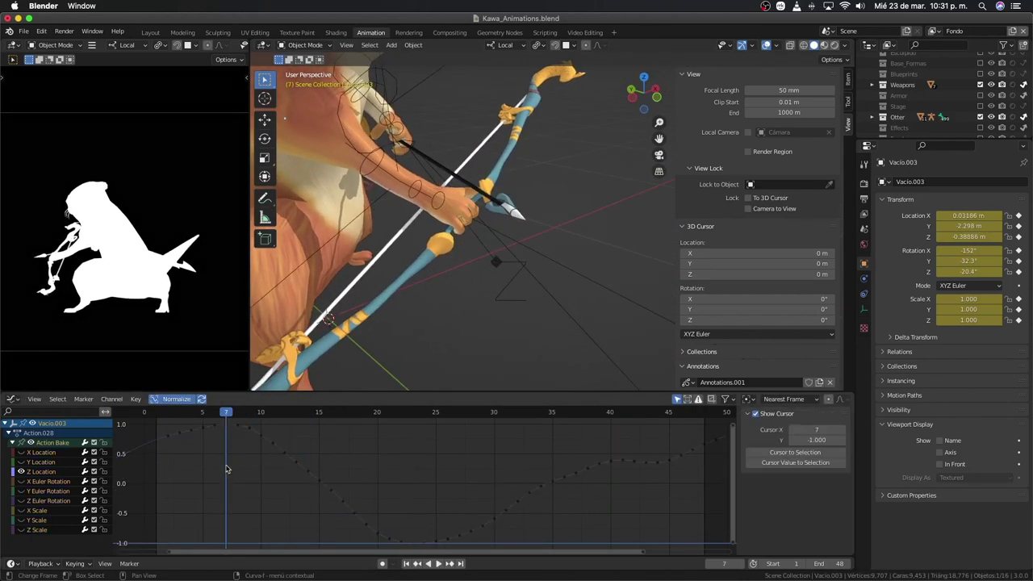
{"action": "key", "text": "ctrl+z"}
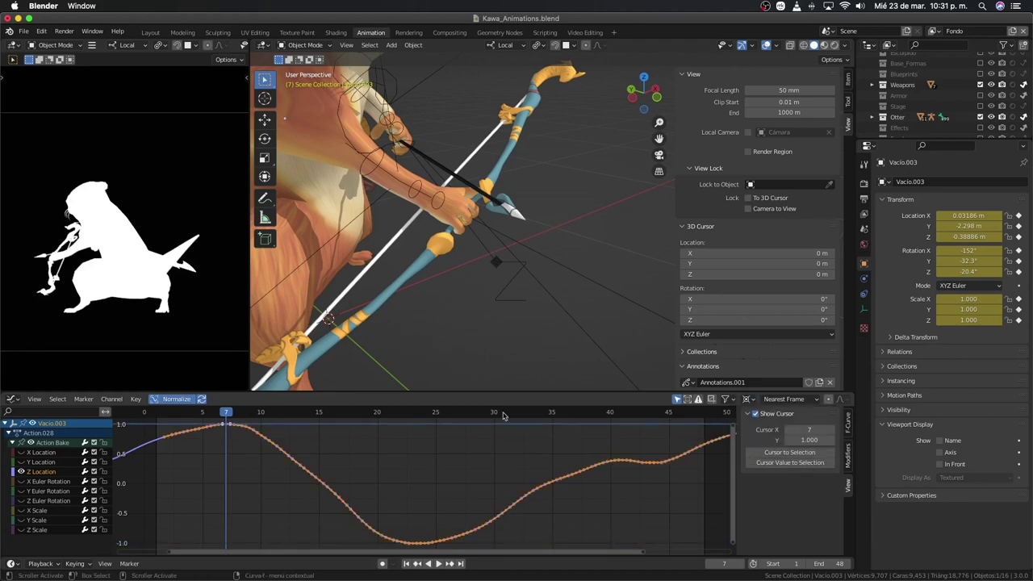
{"action": "left_click", "coordinate": [412, 413]}
{"action": "key", "text": "s"}
{"action": "key", "text": "y"}
{"action": "left_click", "coordinate": [438, 525]}
{"action": "key", "text": "space"}
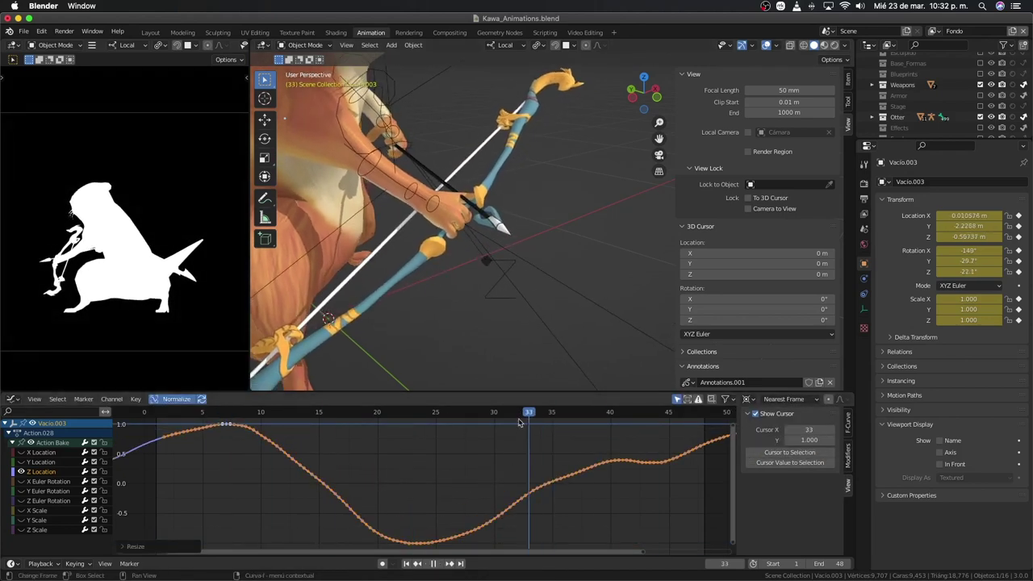
Step: Raise the keyframe near frame 32 and preview the change
{"action": "key", "text": "space"}
{"action": "left_click", "coordinate": [517, 501]}
{"action": "key", "text": "g"}
{"action": "key", "text": "y"}
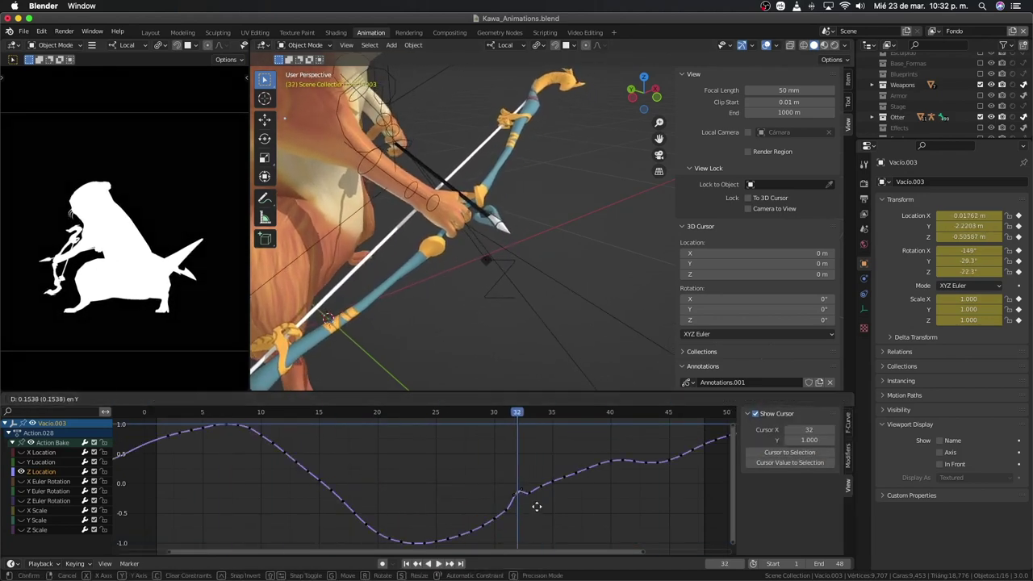
{"action": "key", "text": "space"}
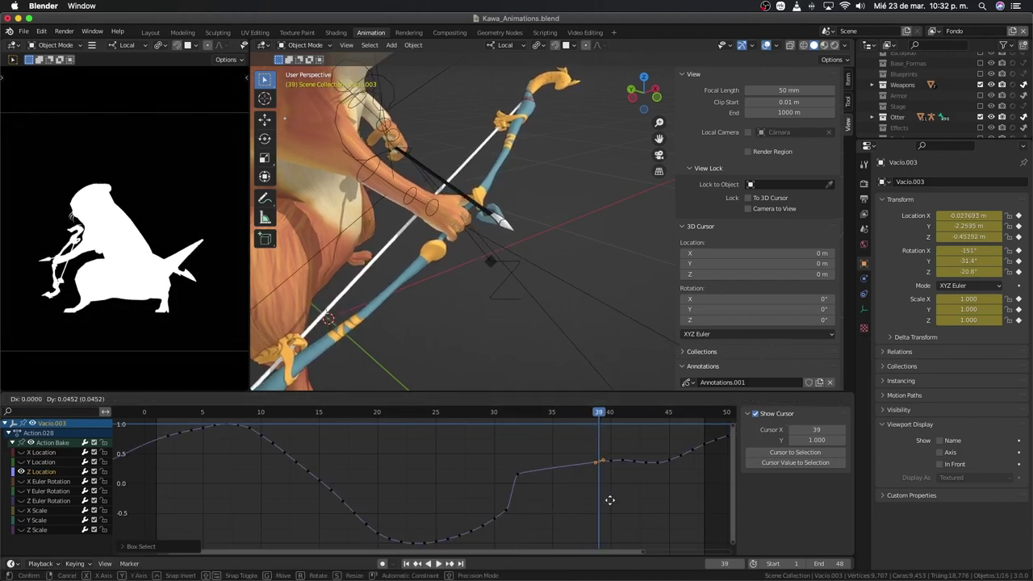
Step: Give the lowest key near frame 24 a new handle type and replay the animation
{"action": "left_click_drag", "start_coordinate": [503, 413], "coordinate": [421, 486]}
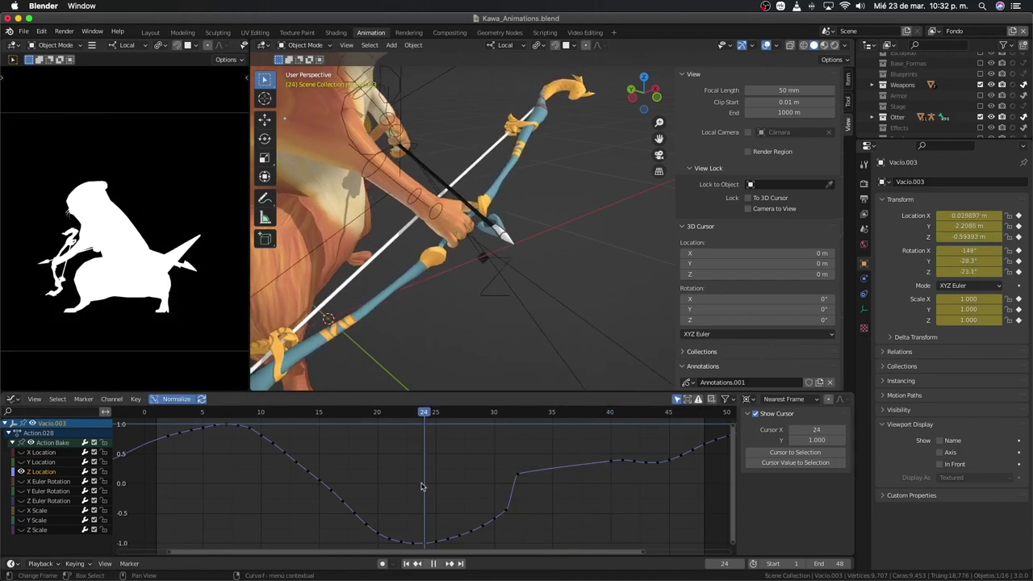
{"action": "right_click", "coordinate": [534, 488]}
{"action": "left_click", "coordinate": [569, 504]}
{"action": "key", "text": "s"}
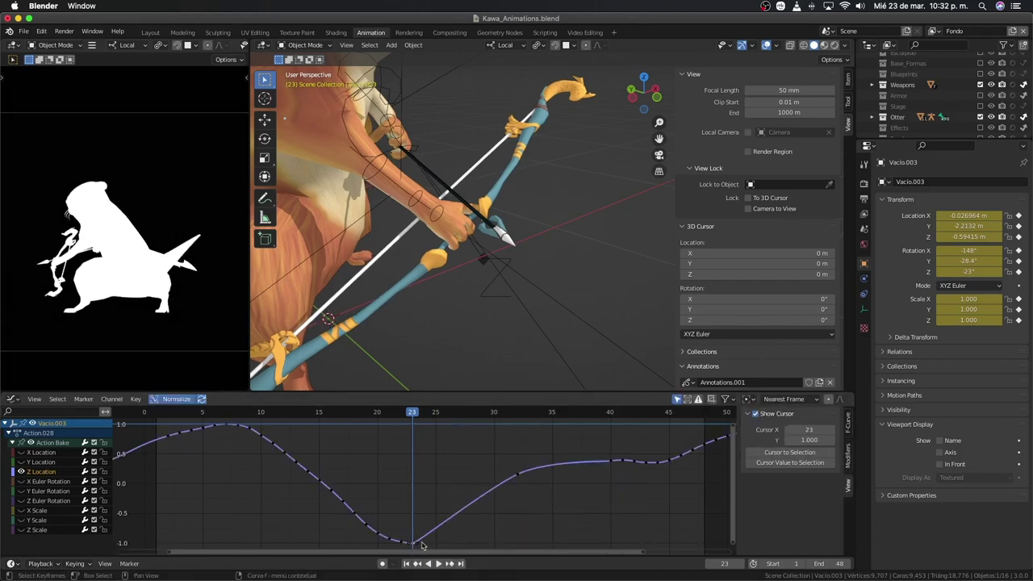
{"action": "key", "text": "space"}
{"action": "mouse_move", "coordinate": [452, 265]}
{"action": "middle_mouse_down"}
{"action": "mouse_move", "coordinate": [518, 253]}
{"action": "mouse_move", "coordinate": [360, 297]}
{"action": "middle_mouse_up"}
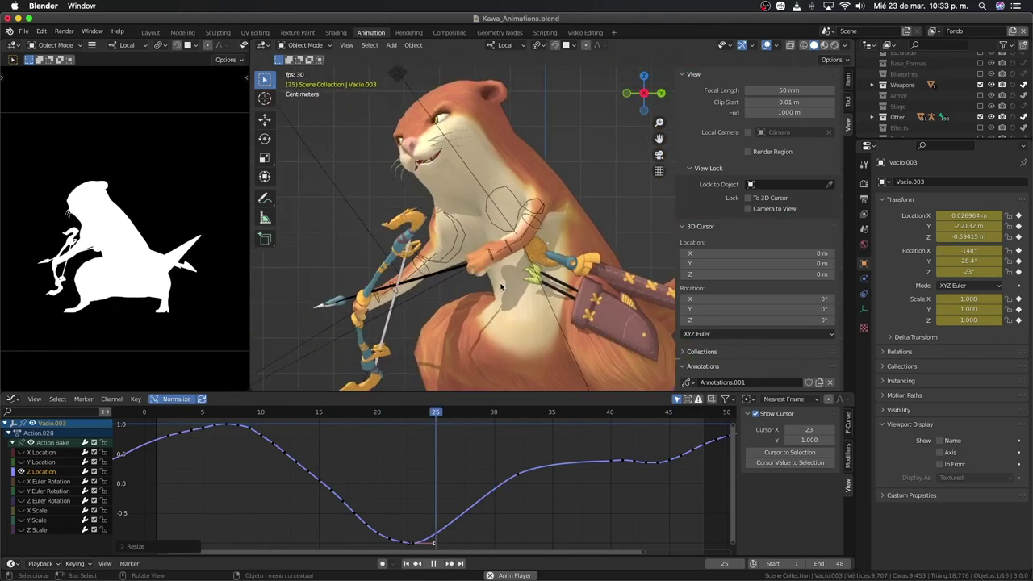
{"action": "left_click", "coordinate": [510, 256]}
Step: Run Bake Action on the pose for frames 1–48, then play and stop the result
{"action": "key", "text": "F3"}
{"action": "type", "text": "ba"}
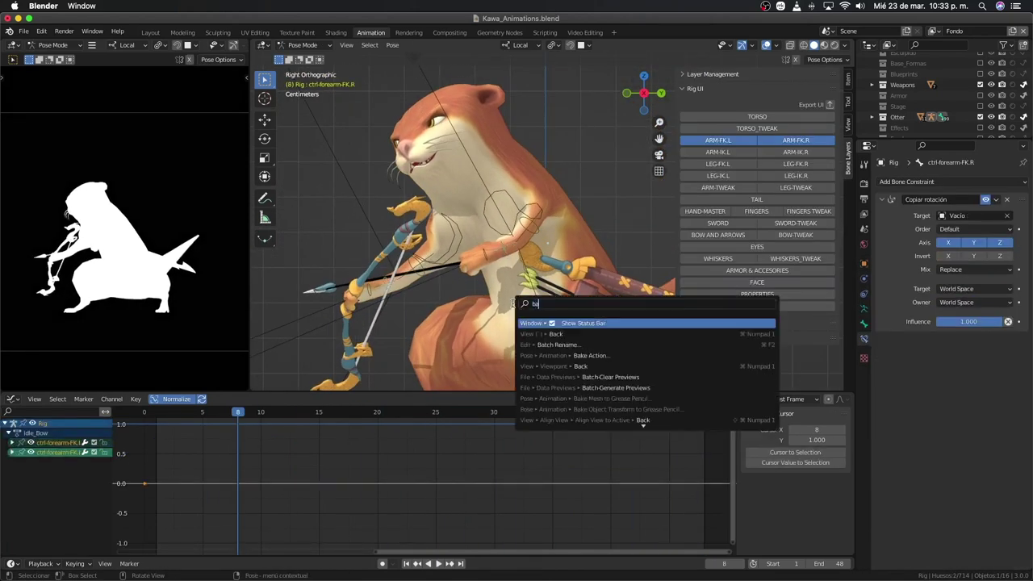
{"action": "key", "text": "Return"}
{"action": "left_click", "coordinate": [522, 470]}
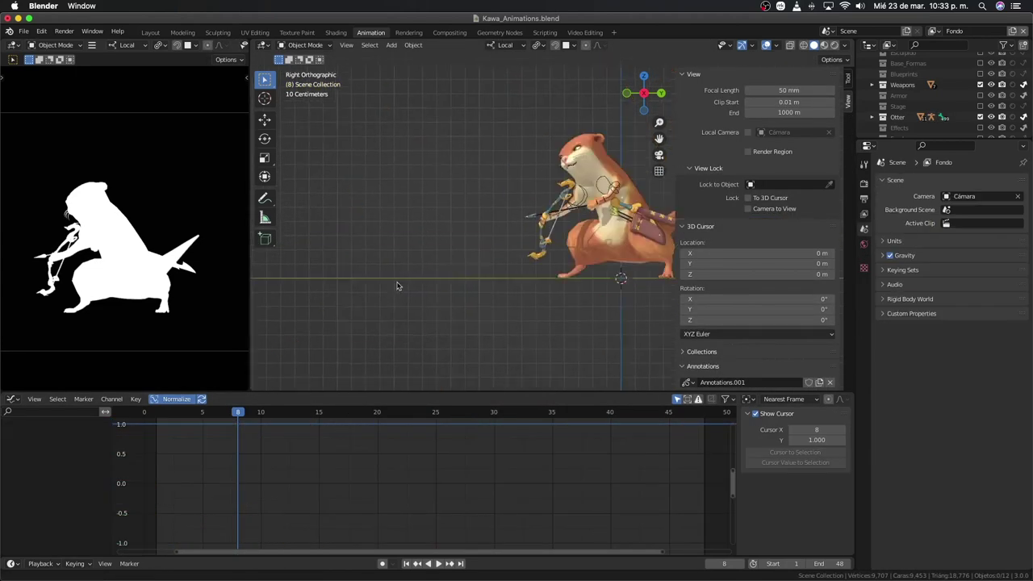
{"action": "key", "text": "space"}
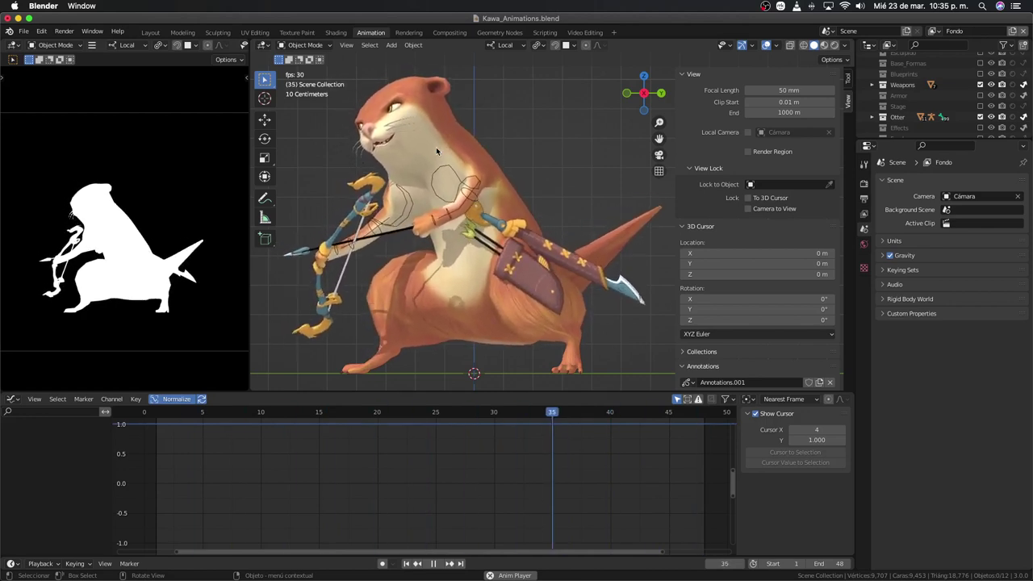
{"action": "scroll", "coordinate": [409, 141], "scroll_direction": "up", "scroll_amount": 5}
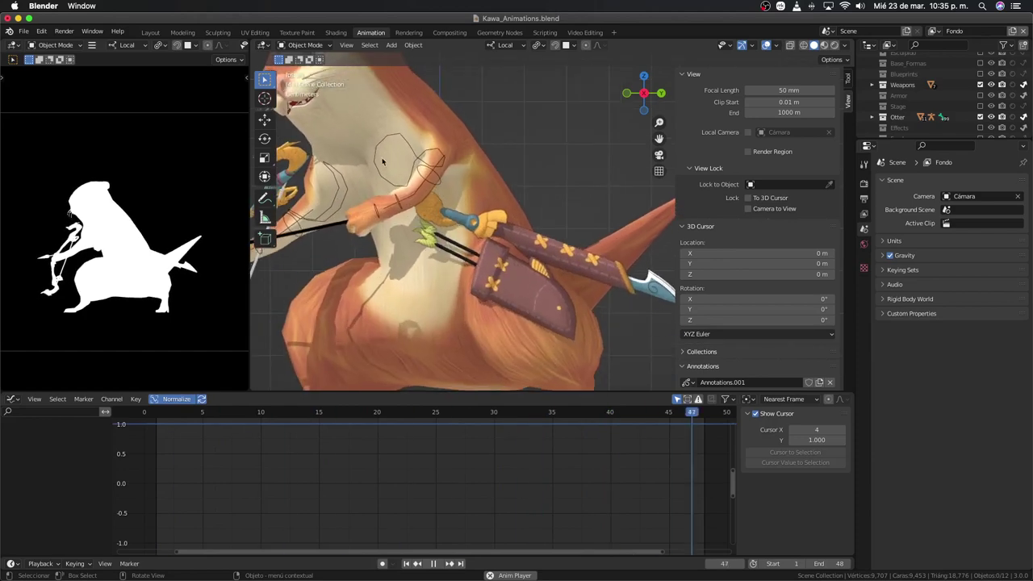
{"action": "scroll", "coordinate": [387, 157], "scroll_direction": "down", "scroll_amount": 3}
{"action": "scroll", "coordinate": [353, 180], "scroll_direction": "up", "scroll_amount": 5}
{"action": "scroll", "coordinate": [354, 180], "scroll_direction": "down", "scroll_amount": 5}
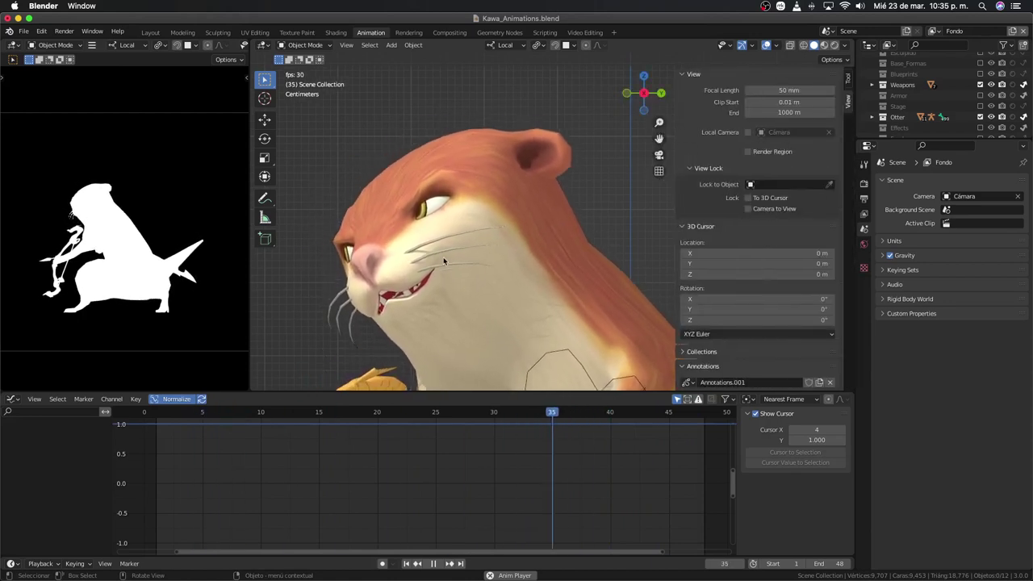
{"action": "key", "text": "space"}
Step: Select the otter rig and show only the WHISKERS_TWEAK bone layer in the Rig UI
{"action": "left_click", "coordinate": [560, 322]}
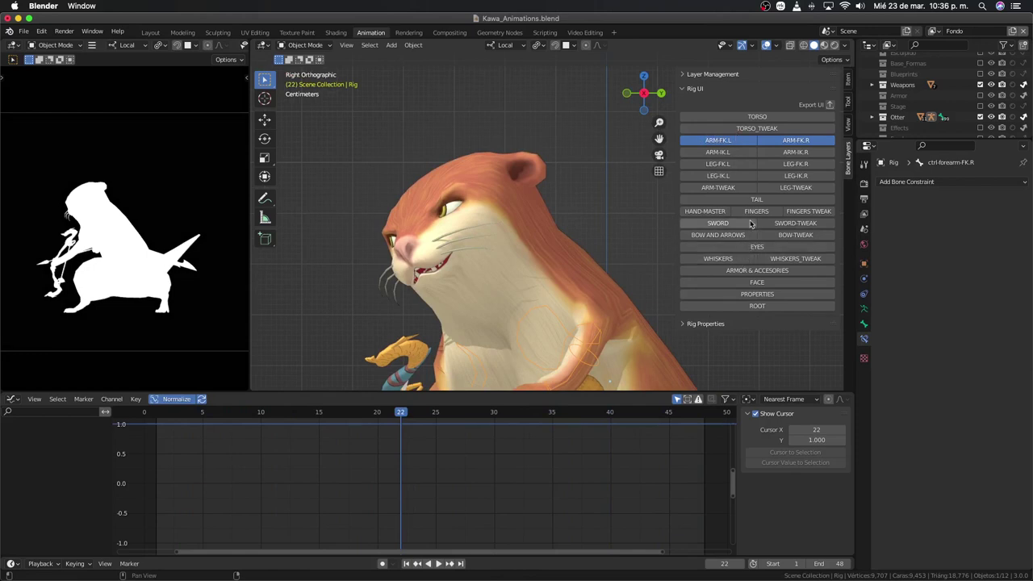
{"action": "left_click", "coordinate": [748, 279]}
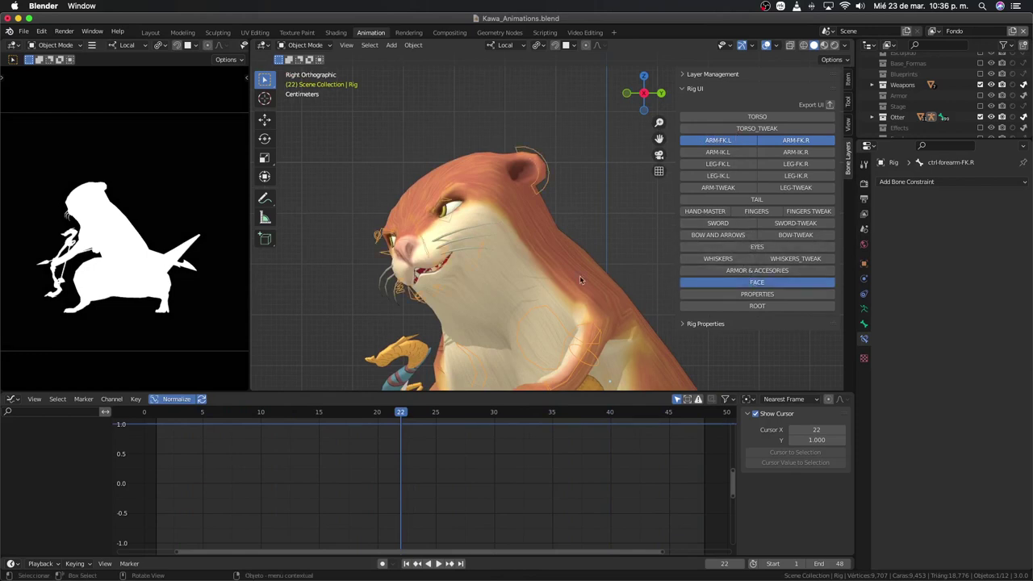
{"action": "scroll", "coordinate": [452, 274], "scroll_direction": "up", "scroll_amount": 2}
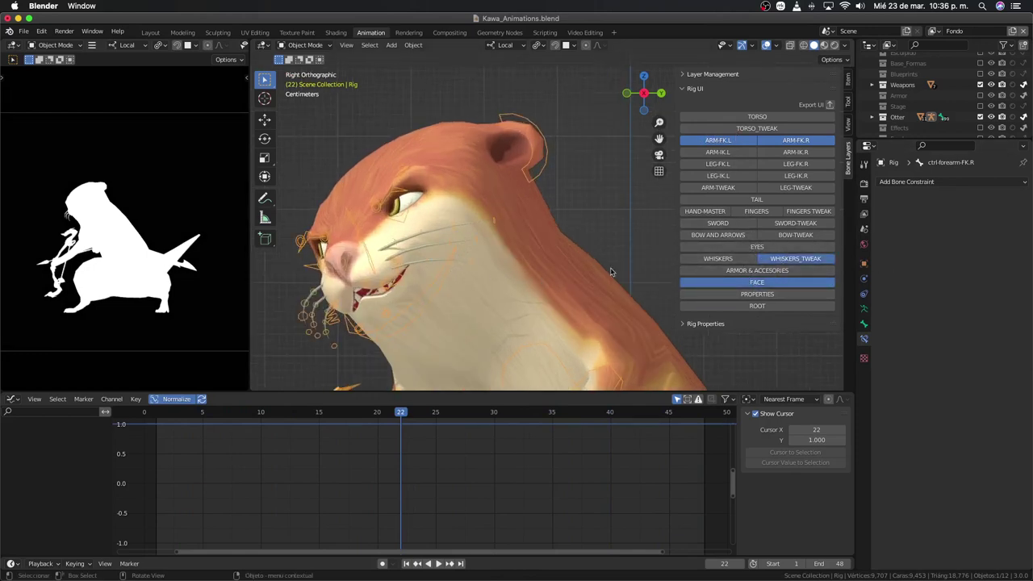
{"action": "left_click", "coordinate": [769, 287]}
{"action": "middle_click_drag", "start_coordinate": [531, 213], "coordinate": [530, 136], "text": "shift"}
Step: In Pose Mode, box-select both sides' whisker tweak bones, jump to frame 0, and show their keys
{"action": "key", "text": "ctrl+Tab"}
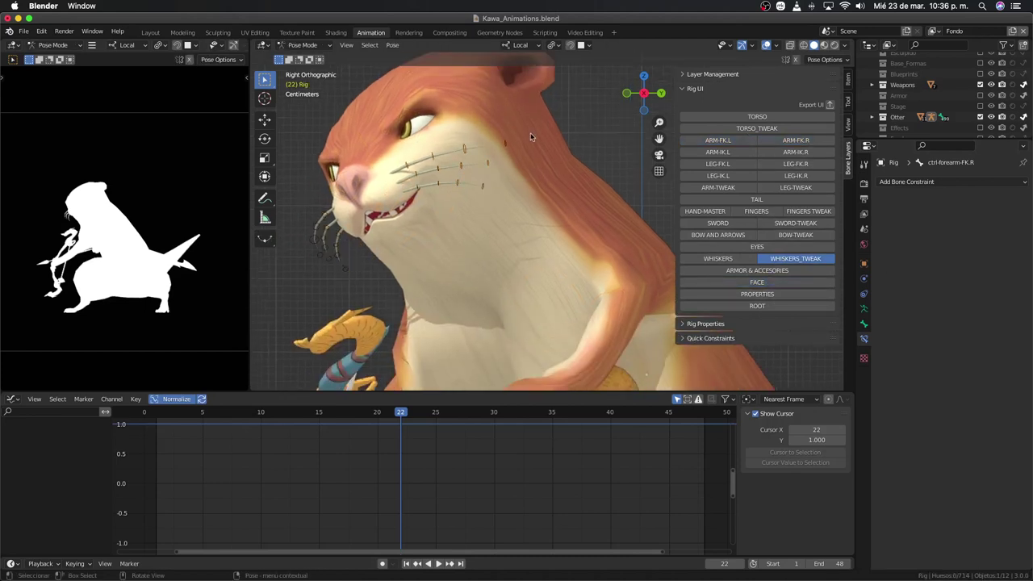
{"action": "left_click_drag", "start_coordinate": [392, 222], "coordinate": [393, 226]}
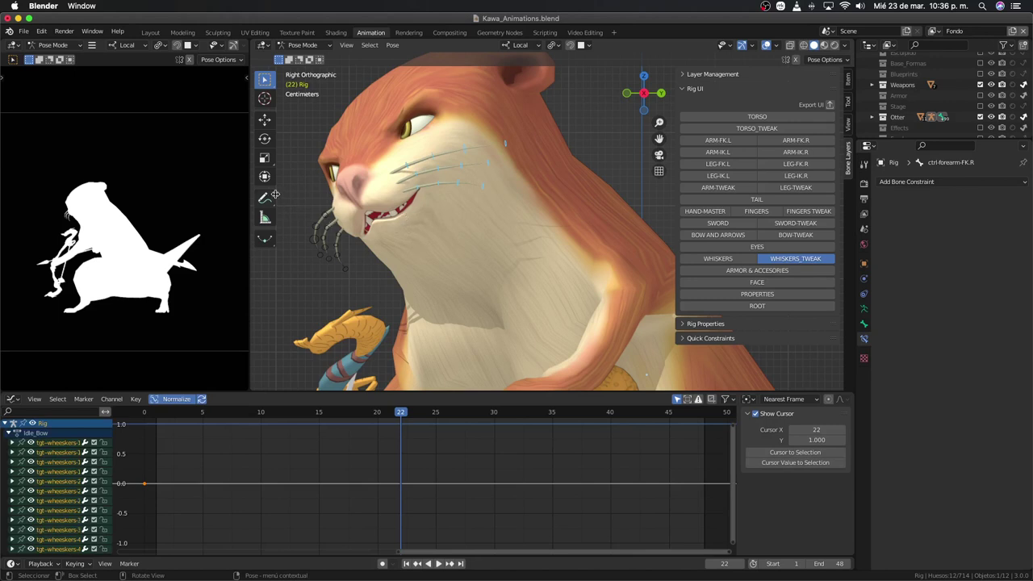
{"action": "left_click_drag", "start_coordinate": [294, 207], "coordinate": [350, 283]}
{"action": "key", "text": "Down"}
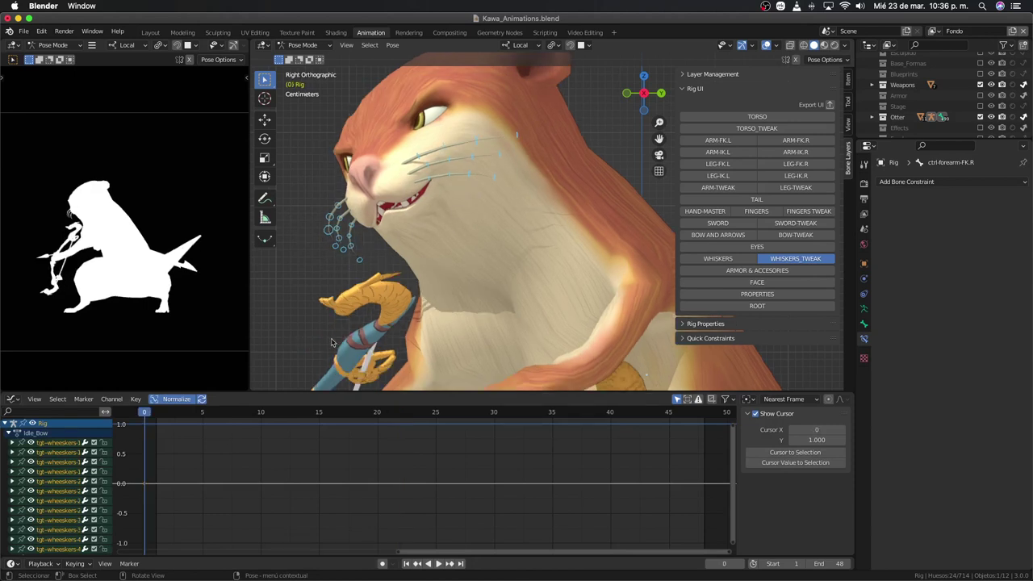
{"action": "key", "text": "ctrl+Tab"}
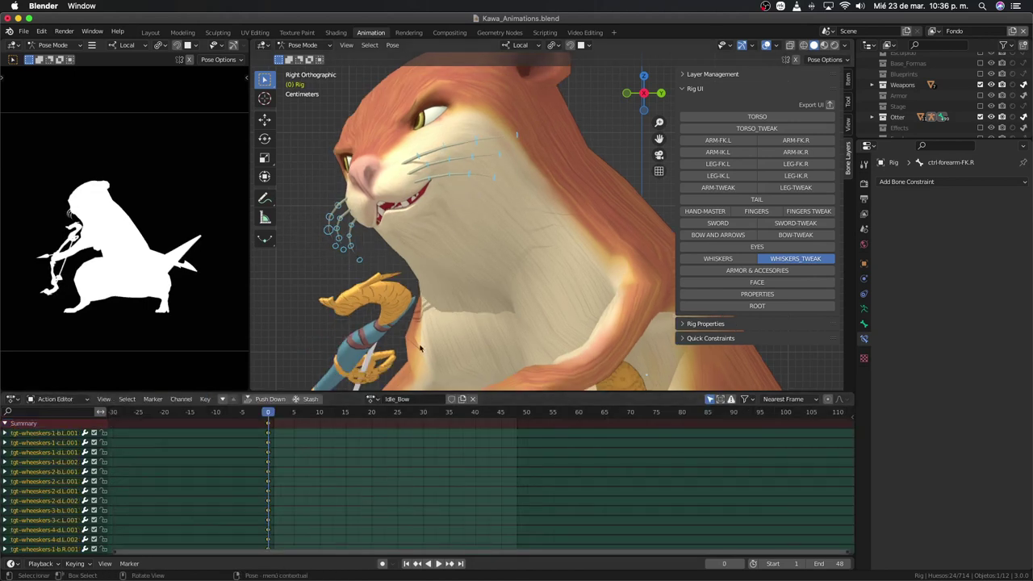
Step: Rotate the whisker bones around local X, then play and stop at frame 12
{"action": "mouse_move", "coordinate": [420, 349]}
{"action": "middle_mouse_down"}
{"action": "mouse_move", "coordinate": [548, 296]}
{"action": "mouse_move", "coordinate": [518, 278]}
{"action": "mouse_move", "coordinate": [592, 279]}
{"action": "middle_mouse_up"}
{"action": "key", "text": "r"}
{"action": "key", "text": "x"}
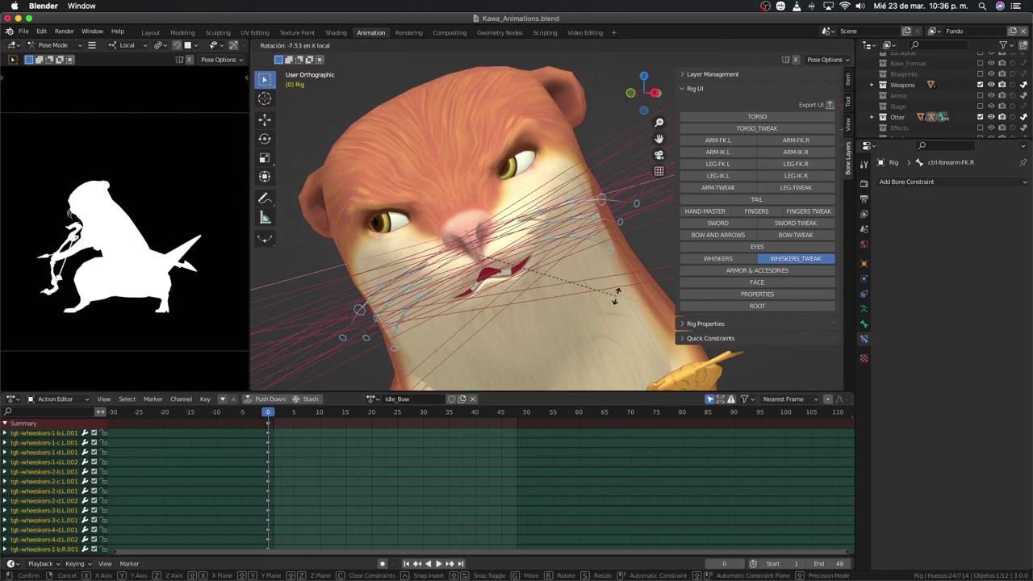
{"action": "left_click", "coordinate": [585, 317]}
{"action": "key", "text": "space"}
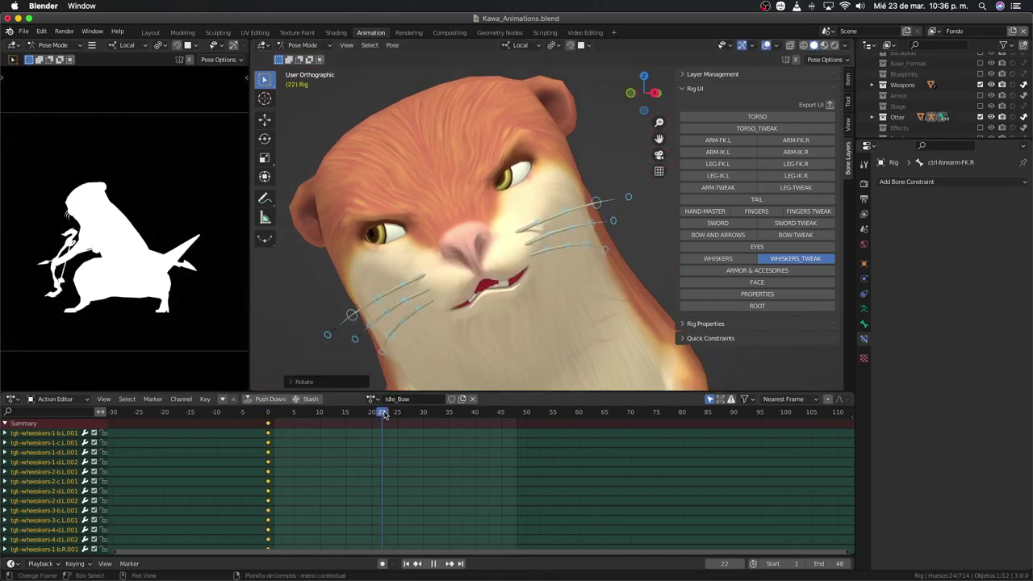
{"action": "key", "text": "space"}
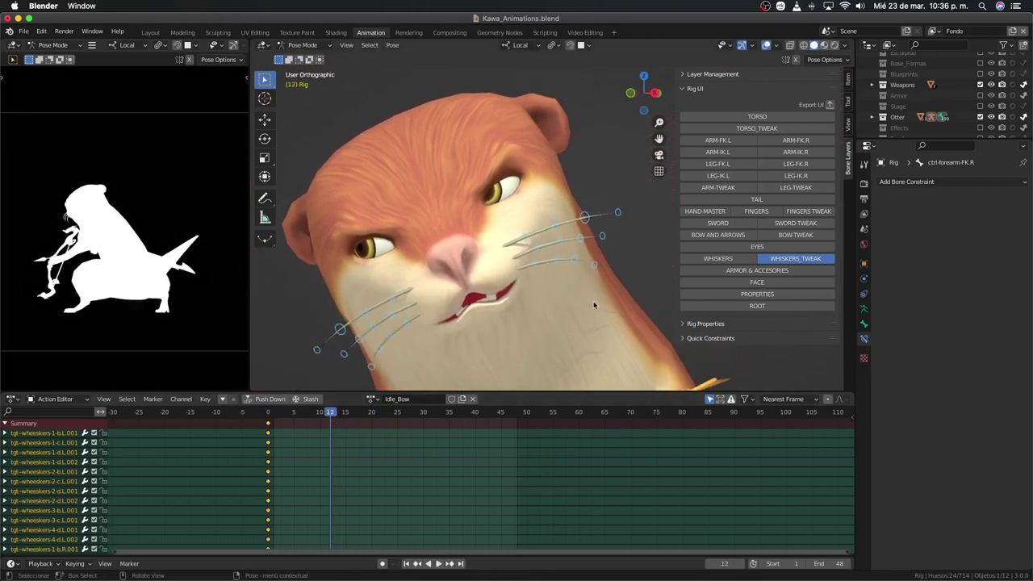
Step: Key local-X whisker rotations at frame 12 and again at frame 0
{"action": "key", "text": "r"}
{"action": "key", "text": "x"}
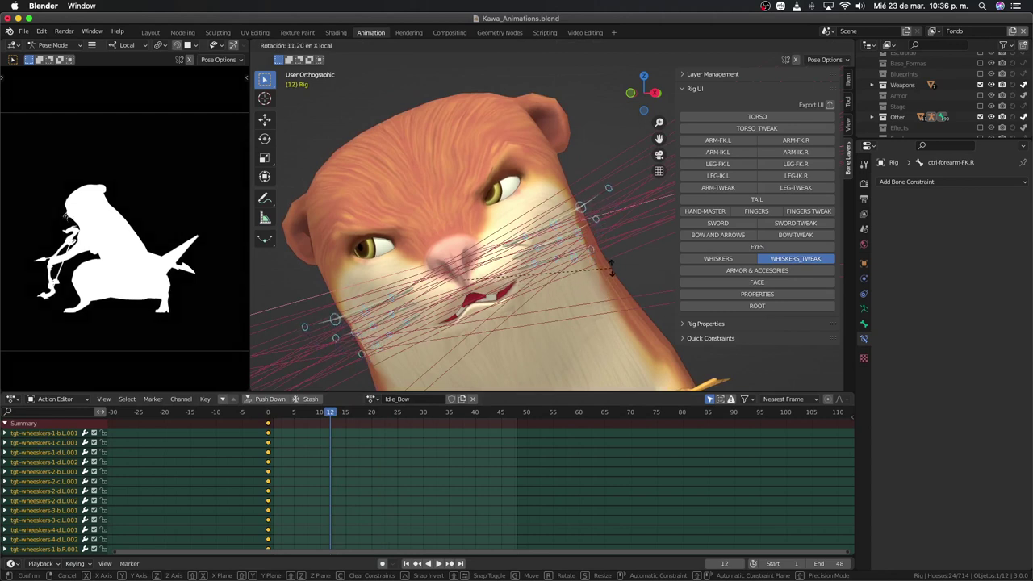
{"action": "left_click", "coordinate": [611, 270]}
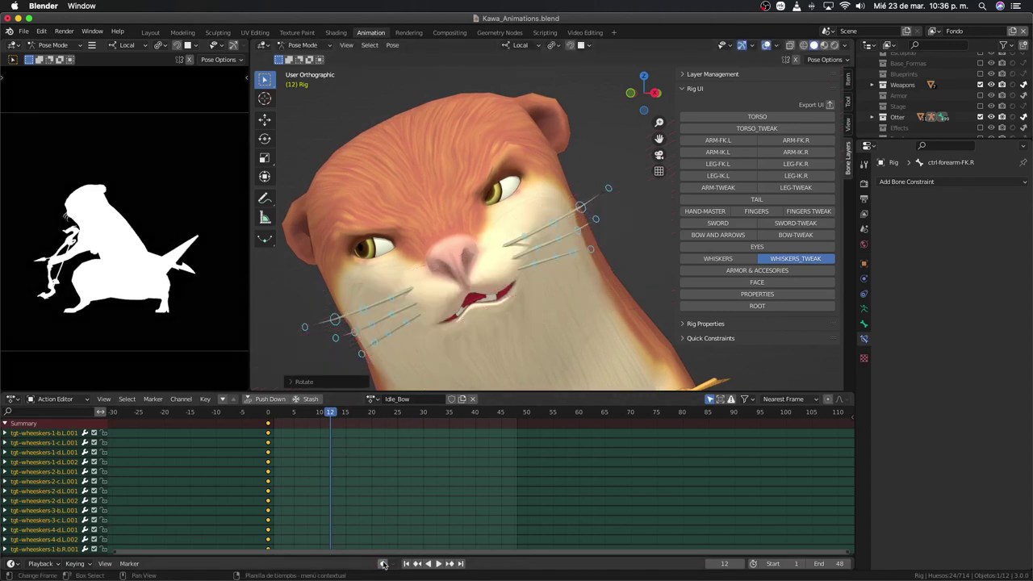
{"action": "key", "text": "r"}
{"action": "key", "text": "x"}
{"action": "left_click", "coordinate": [611, 199]}
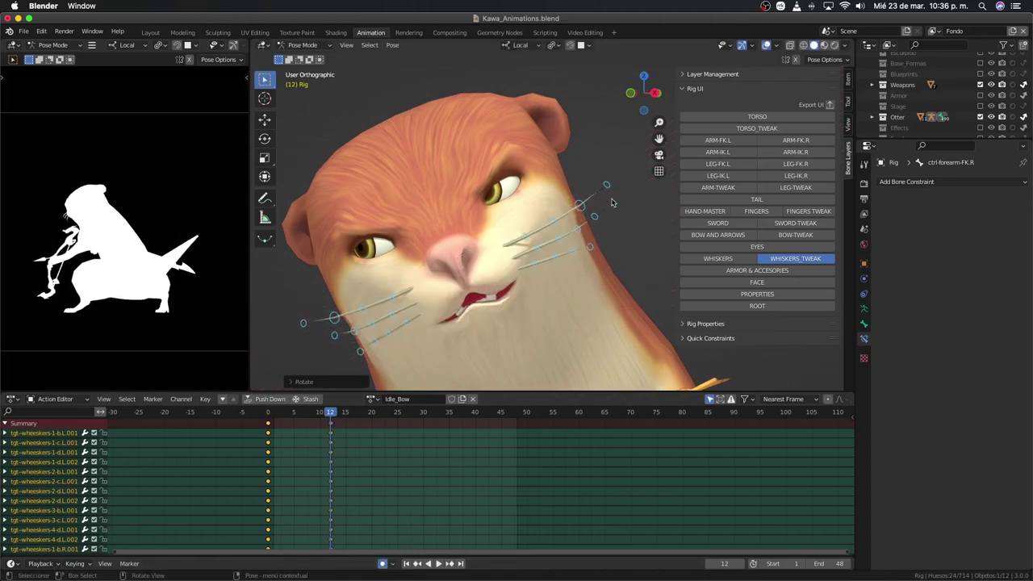
{"action": "left_click", "coordinate": [271, 411]}
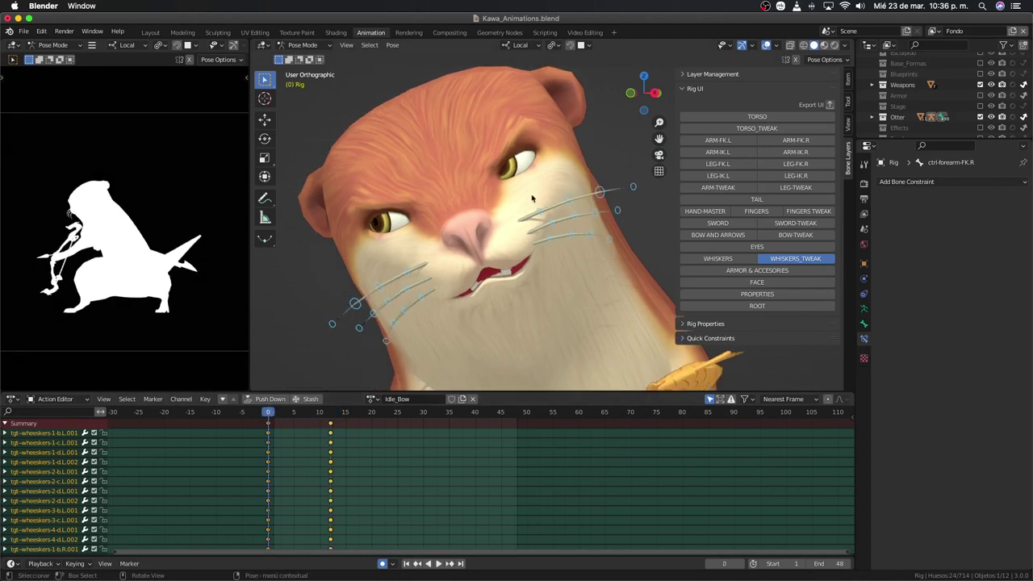
{"action": "key", "text": "r"}
{"action": "key", "text": "x"}
{"action": "left_click", "coordinate": [553, 222]}
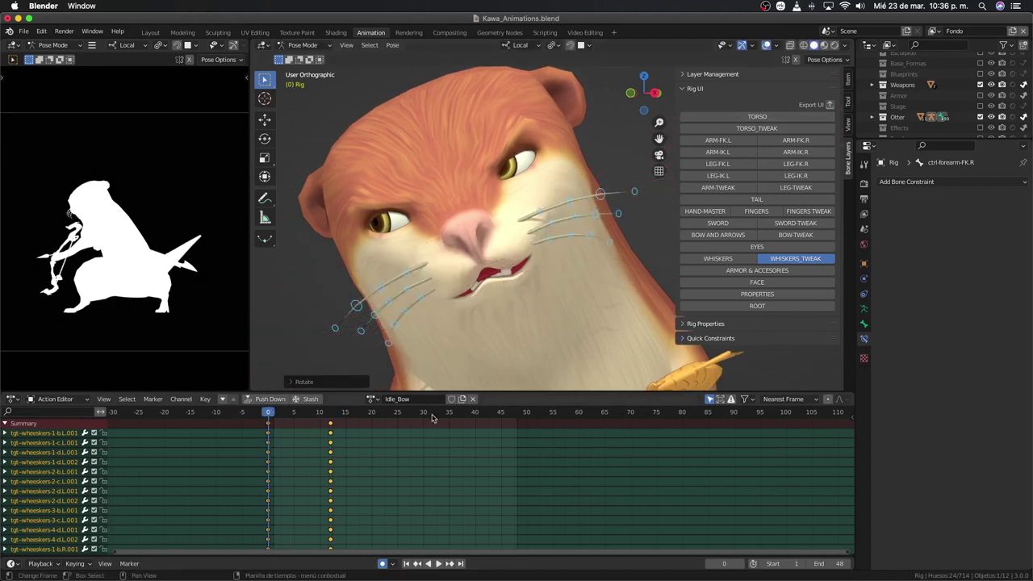
Step: Duplicate the whisker keys to frames 24–36 and 48, then play the cycle
{"action": "left_click", "coordinate": [270, 429]}
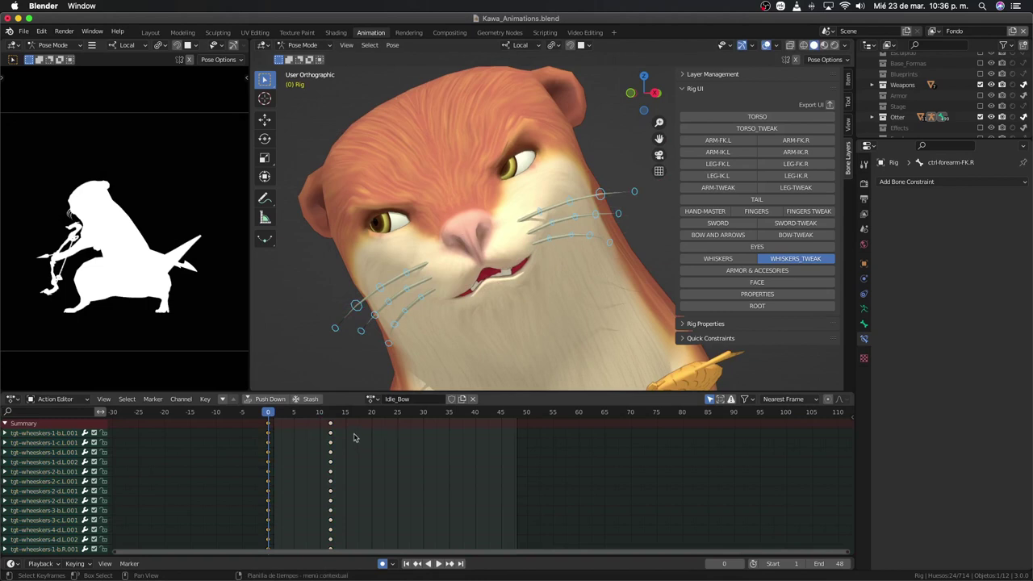
{"action": "key", "text": "a"}
{"action": "key", "text": "shift+d"}
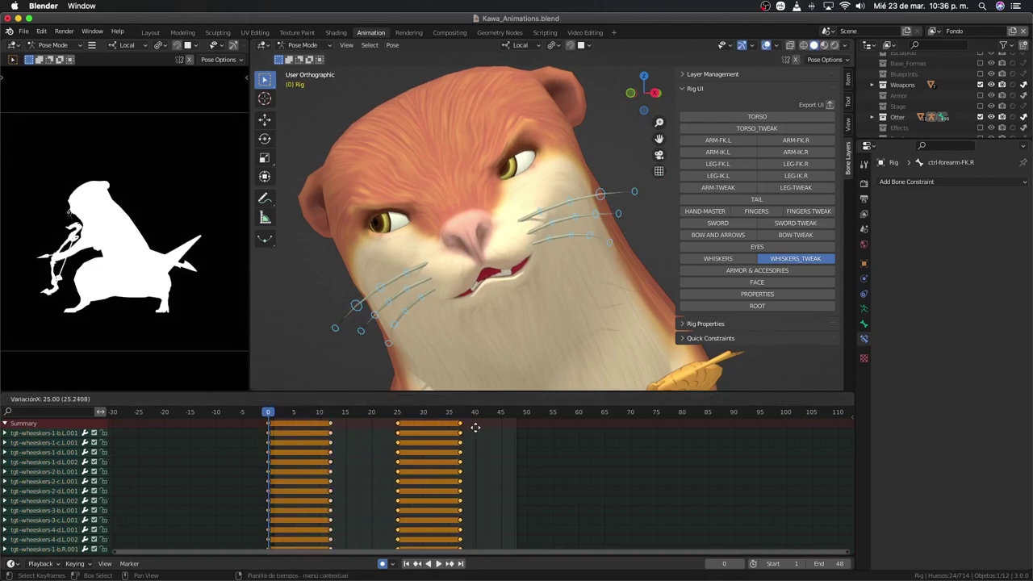
{"action": "left_click", "coordinate": [471, 427]}
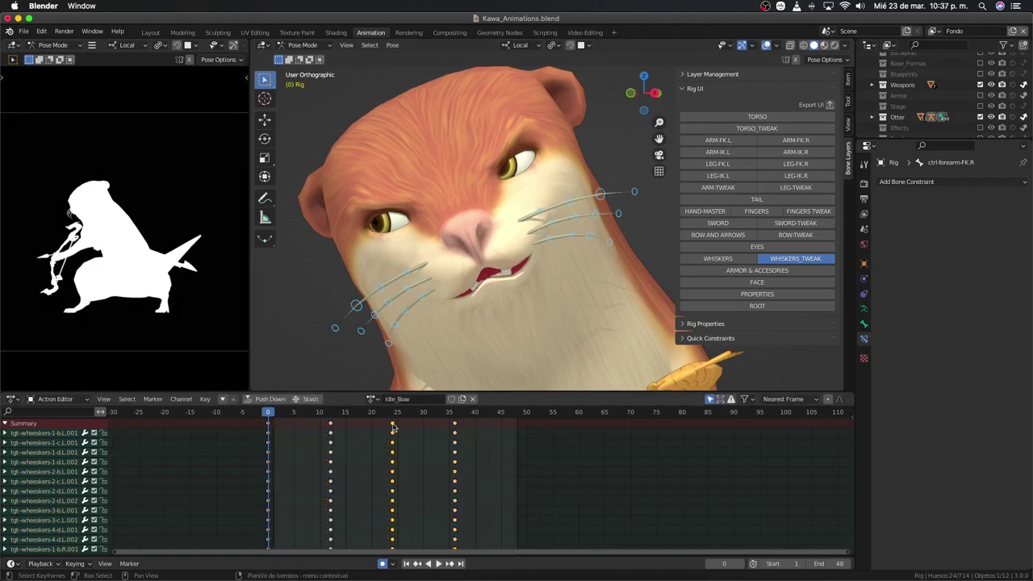
{"action": "key", "text": "shift+d"}
{"action": "left_click", "coordinate": [519, 445]}
{"action": "key", "text": "space"}
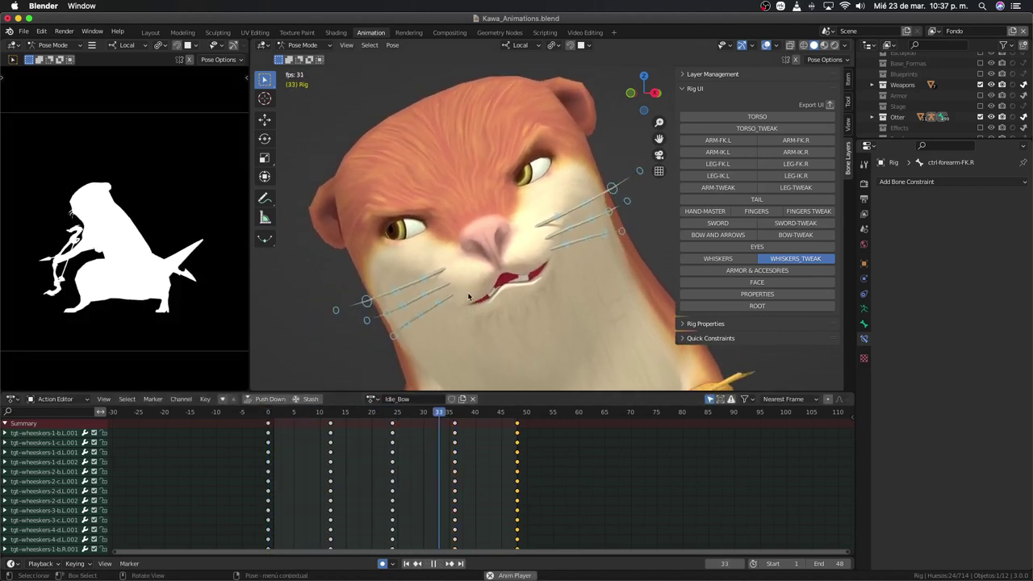
Step: Set the whisker curves' extrapolation to Make Cyclic and return to the Action Editor
{"action": "key", "text": "ctrl+Tab"}
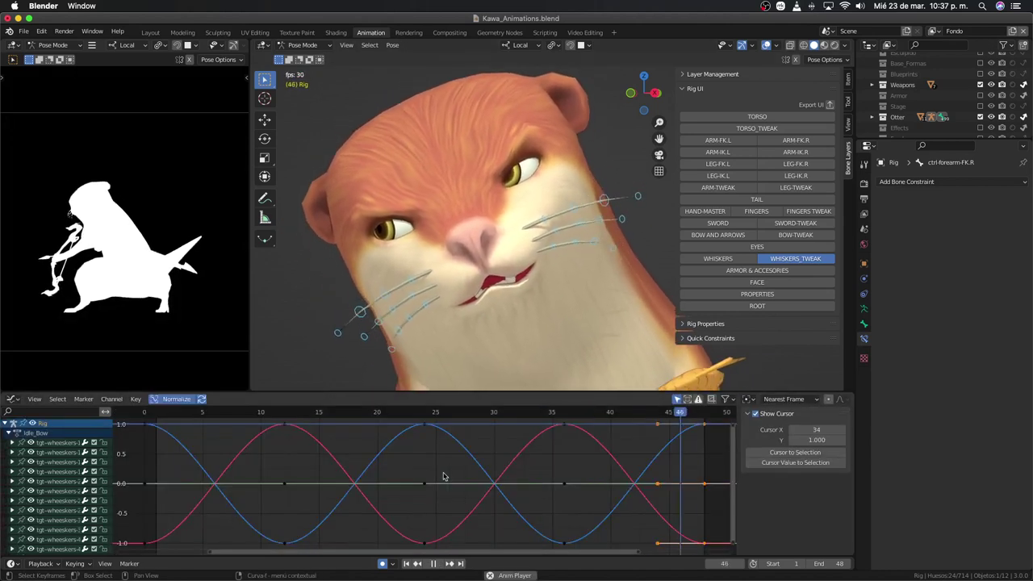
{"action": "key", "text": "shift+e"}
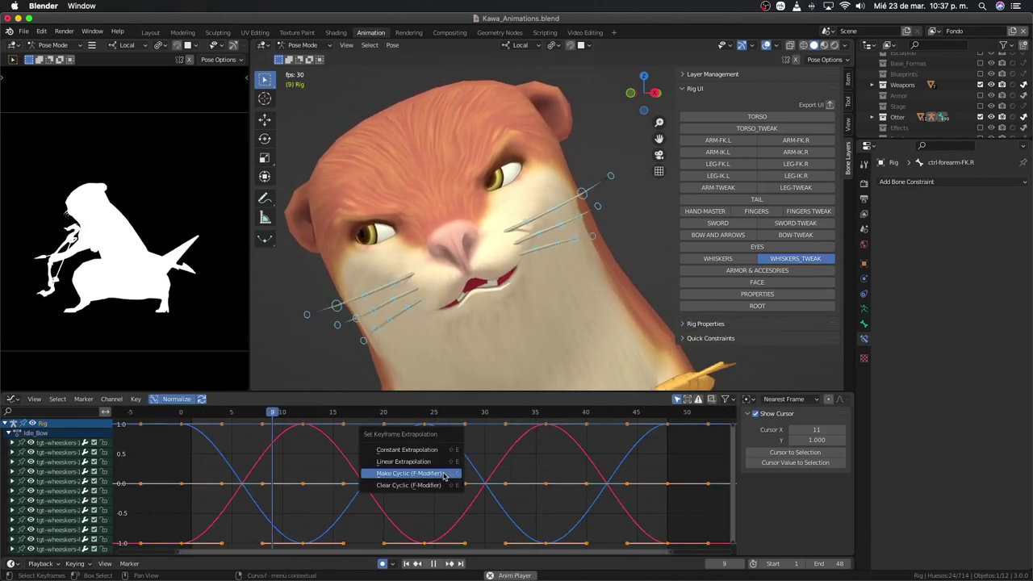
{"action": "left_click", "coordinate": [443, 476]}
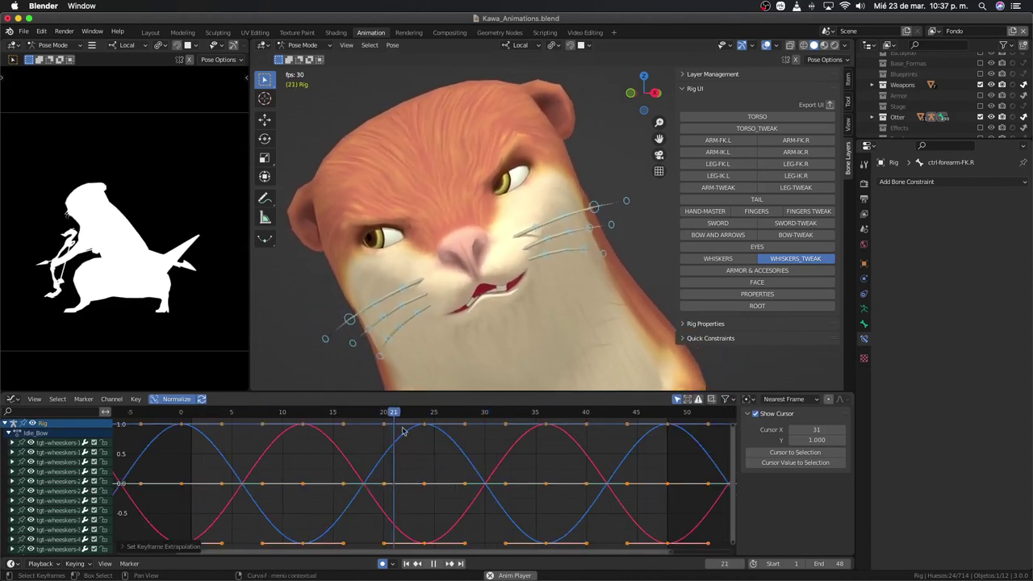
{"action": "key", "text": "ctrl+Tab"}
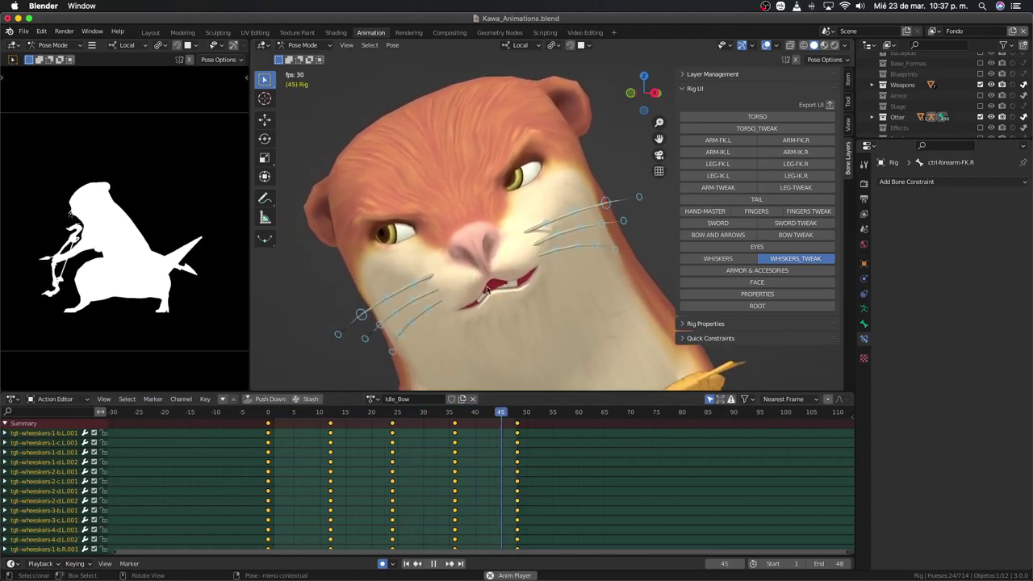
{"action": "key", "text": "space"}
Step: Circle-select both cheeks' whisker bones and slide their keys about 3 frames later
{"action": "left_click", "coordinate": [634, 225]}
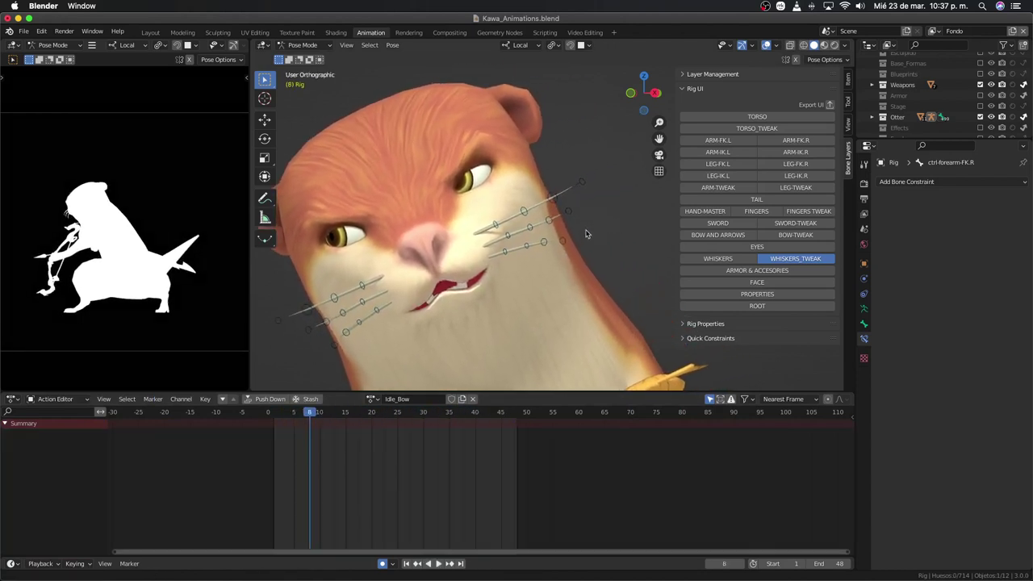
{"action": "middle_click_drag", "start_coordinate": [629, 225], "coordinate": [588, 231]}
{"action": "key", "text": "c"}
{"action": "left_click_drag", "start_coordinate": [539, 259], "coordinate": [555, 226]}
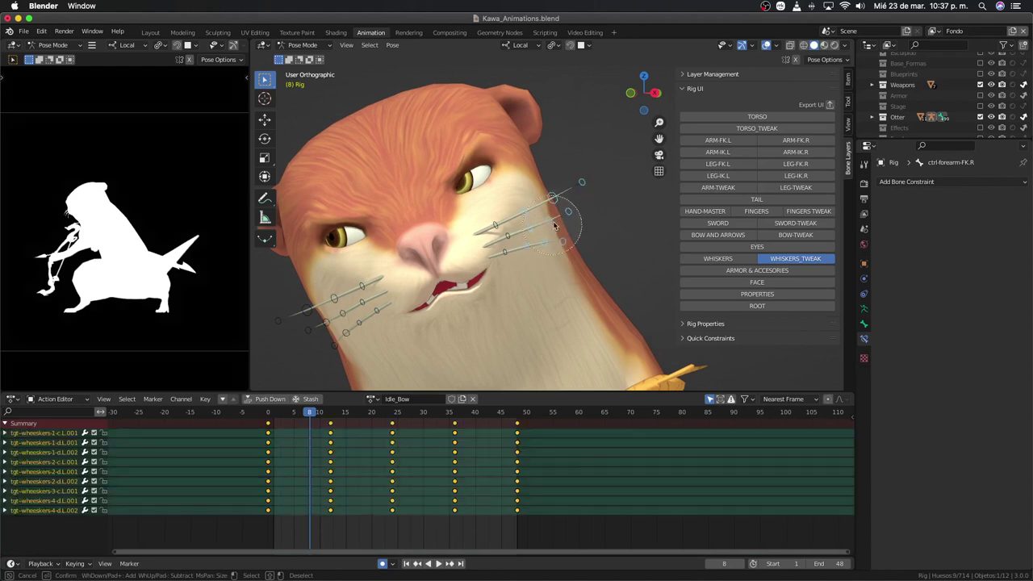
{"action": "left_click_drag", "start_coordinate": [433, 321], "coordinate": [336, 355]}
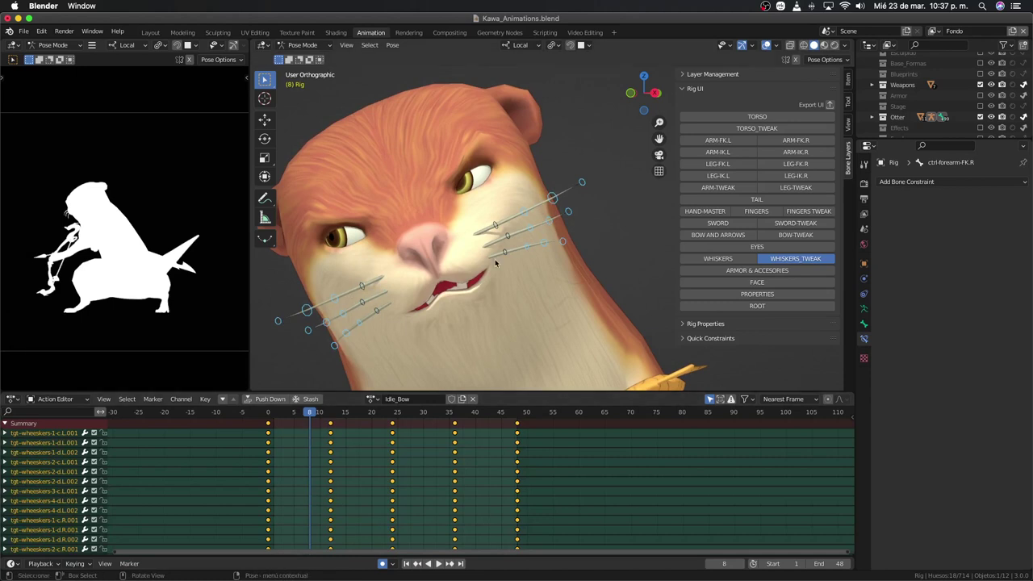
{"action": "key", "text": "g"}
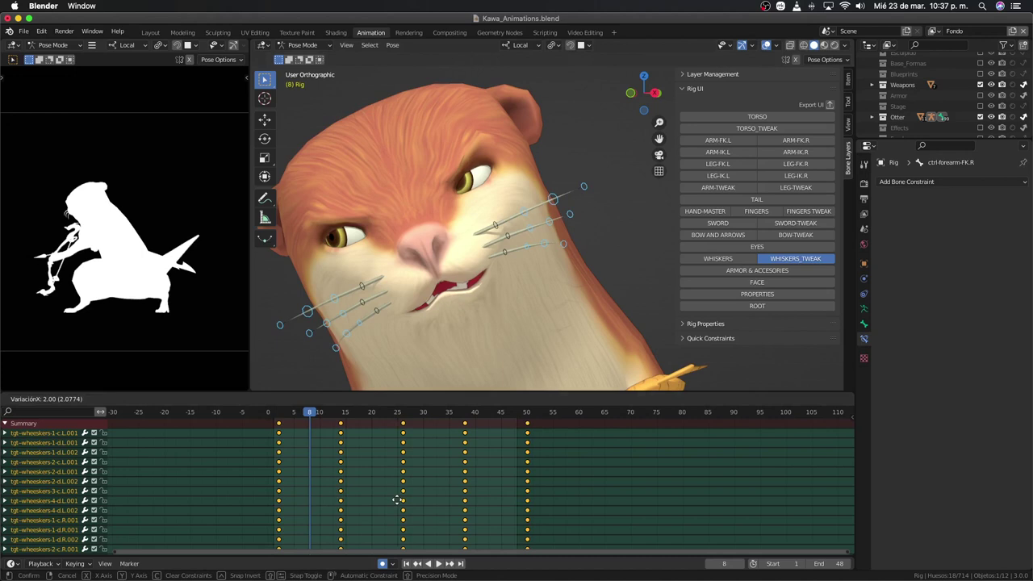
{"action": "left_click", "coordinate": [403, 499]}
Step: Narrow the selection to fewer whisker bones and shift their keys a few frames further
{"action": "key", "text": "c"}
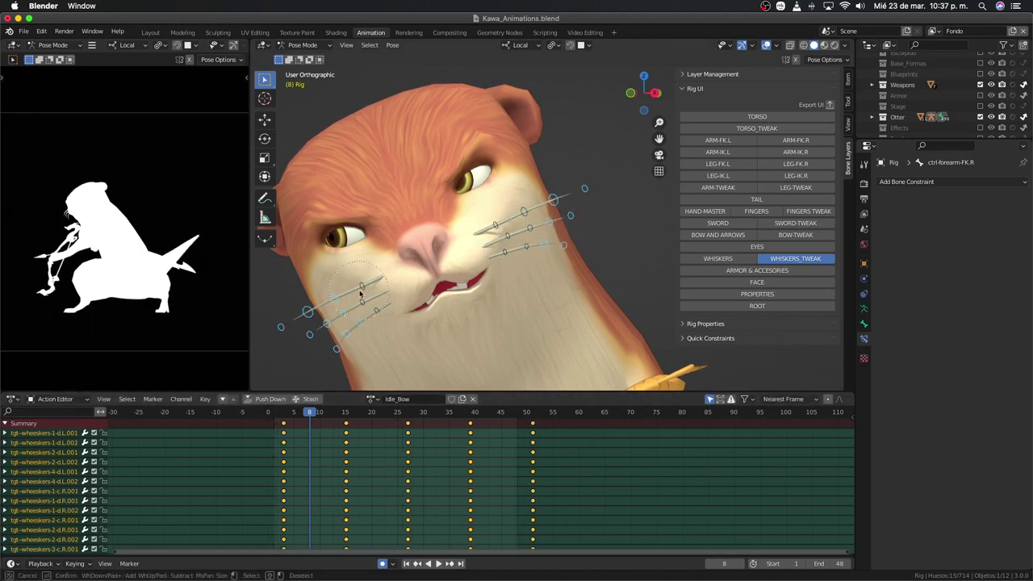
{"action": "left_click_drag", "start_coordinate": [360, 294], "coordinate": [372, 309]}
{"action": "key", "text": "g"}
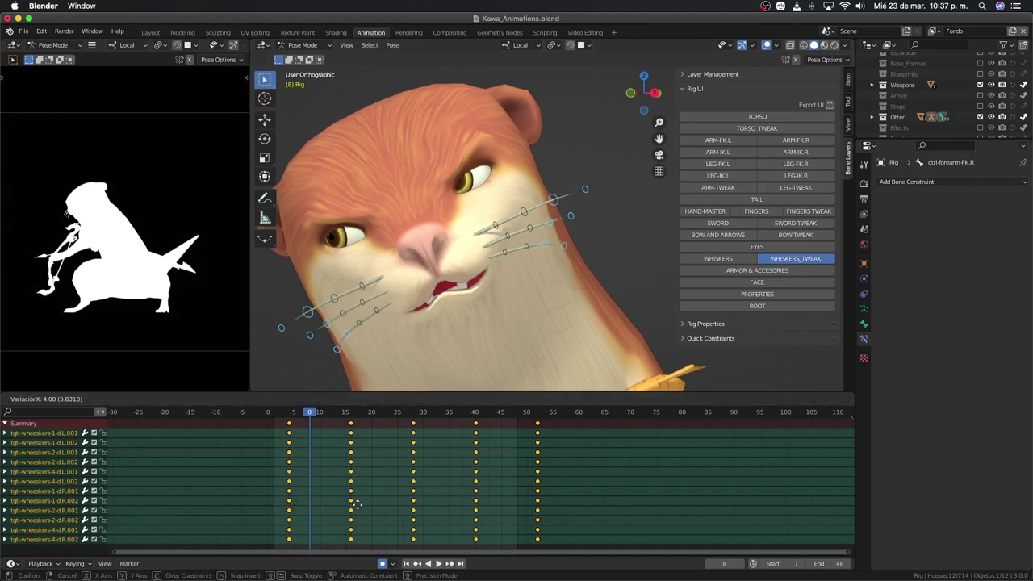
{"action": "left_click", "coordinate": [363, 503]}
Step: Drop three whiskers per cheek from the selection, offset the last group further, and play
{"action": "key", "text": "c"}
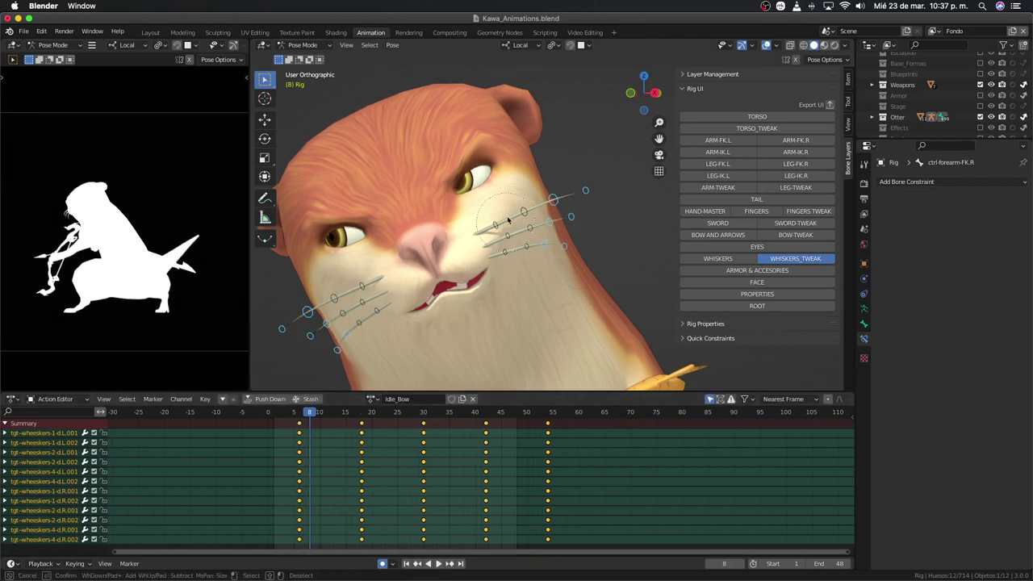
{"action": "middle_click_drag", "start_coordinate": [522, 210], "coordinate": [527, 199]}
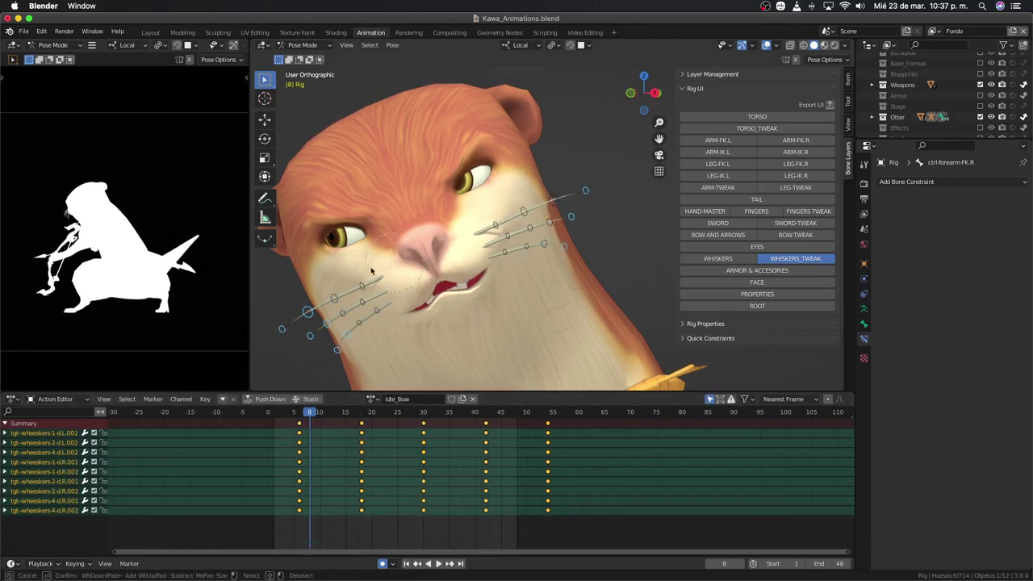
{"action": "middle_click_drag", "start_coordinate": [368, 309], "coordinate": [328, 297]}
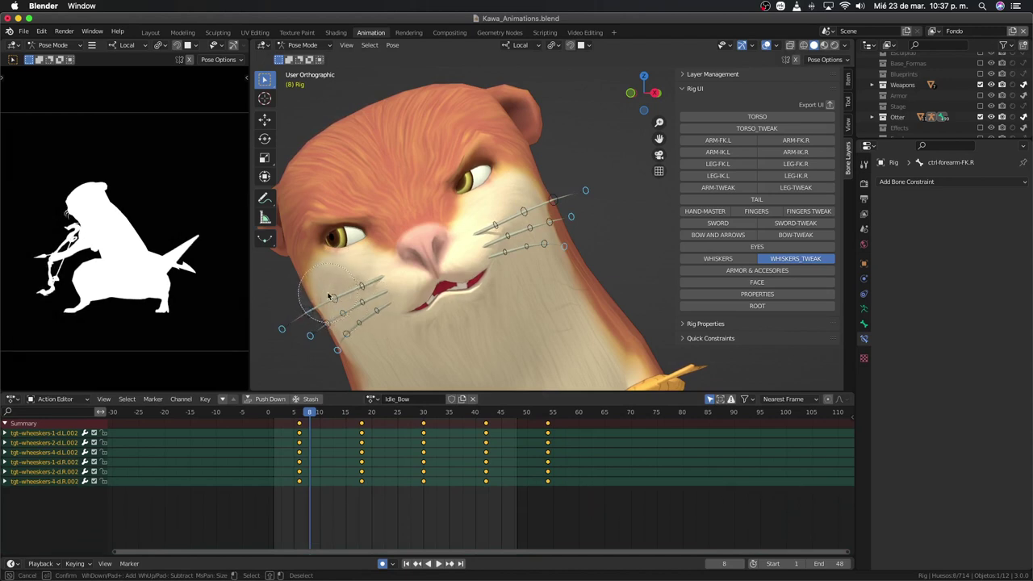
{"action": "key", "text": "g"}
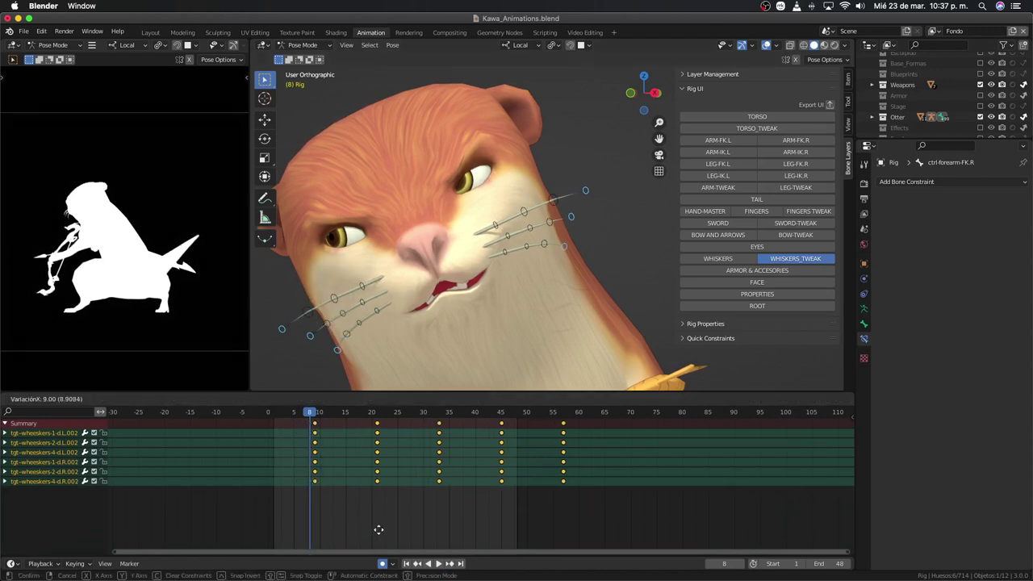
{"action": "left_click", "coordinate": [379, 530]}
{"action": "key", "text": "space"}
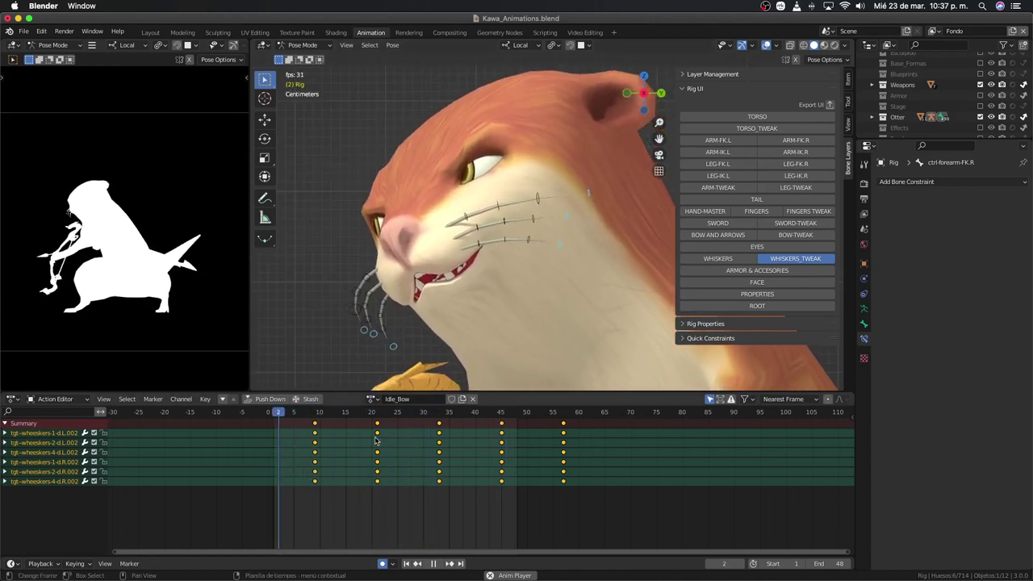
Step: Select all whisker bones and insert keyframes on every whisker curve at frame 48
{"action": "key", "text": "c"}
{"action": "left_click_drag", "start_coordinate": [485, 241], "coordinate": [462, 269]}
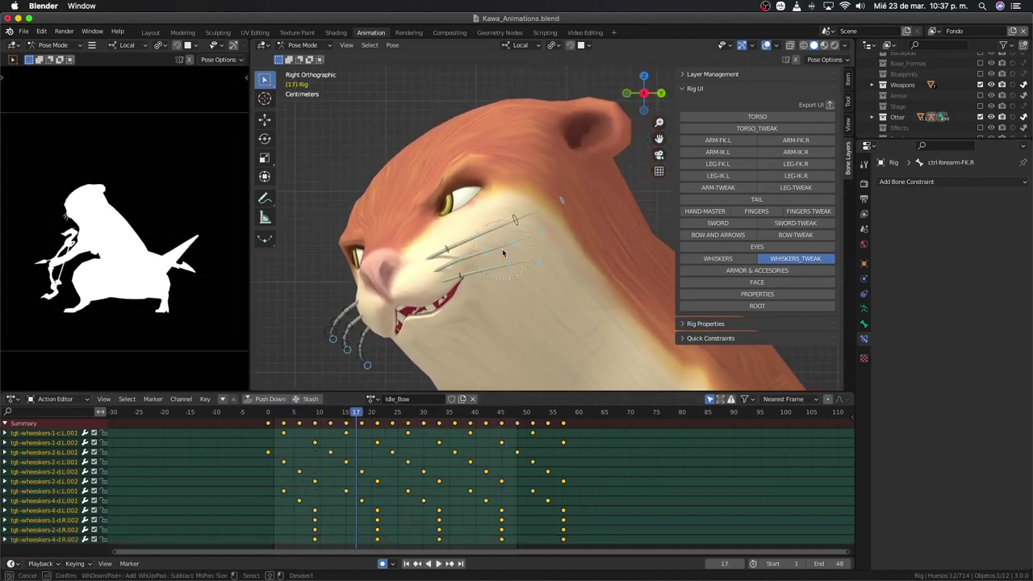
{"action": "left_click_drag", "start_coordinate": [384, 359], "coordinate": [360, 353]}
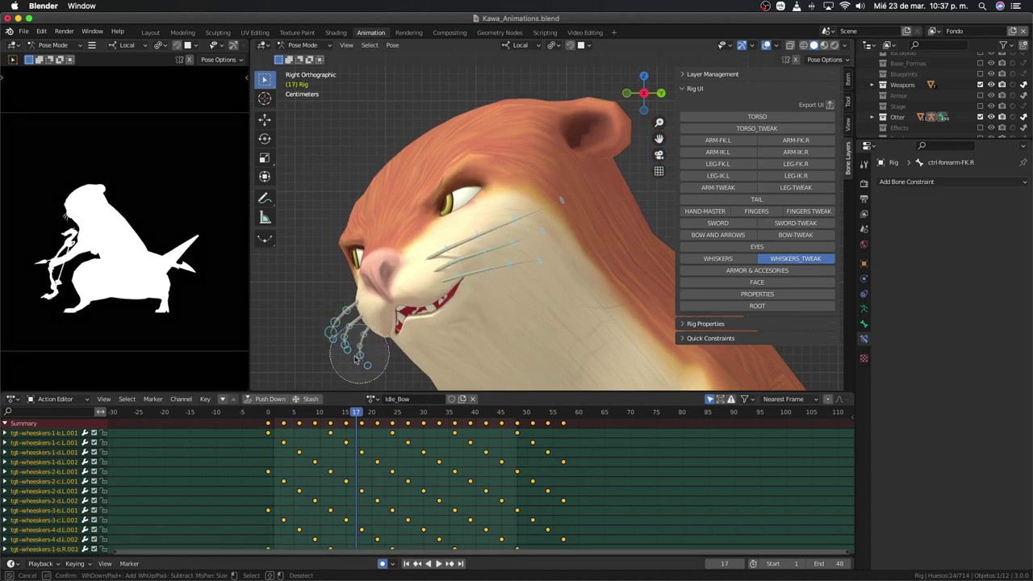
{"action": "left_click", "coordinate": [519, 415]}
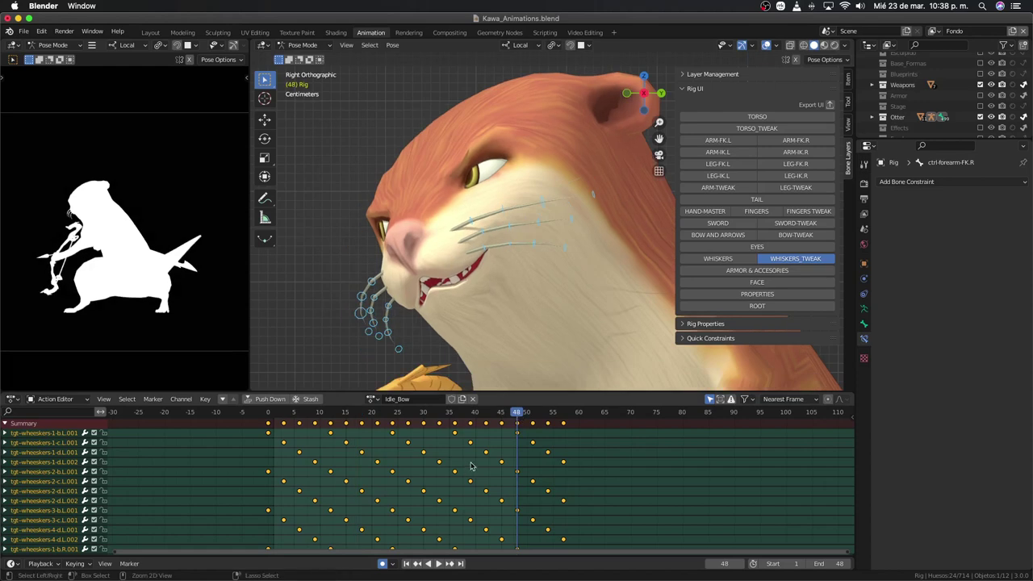
{"action": "key", "text": "ctrl+Tab"}
{"action": "right_click", "coordinate": [665, 444]}
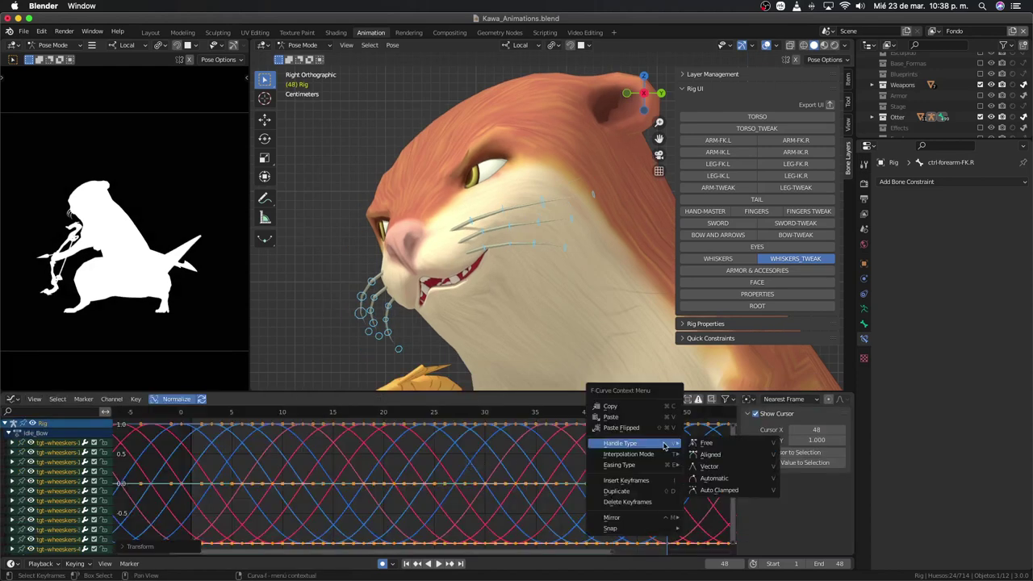
{"action": "left_click", "coordinate": [626, 481]}
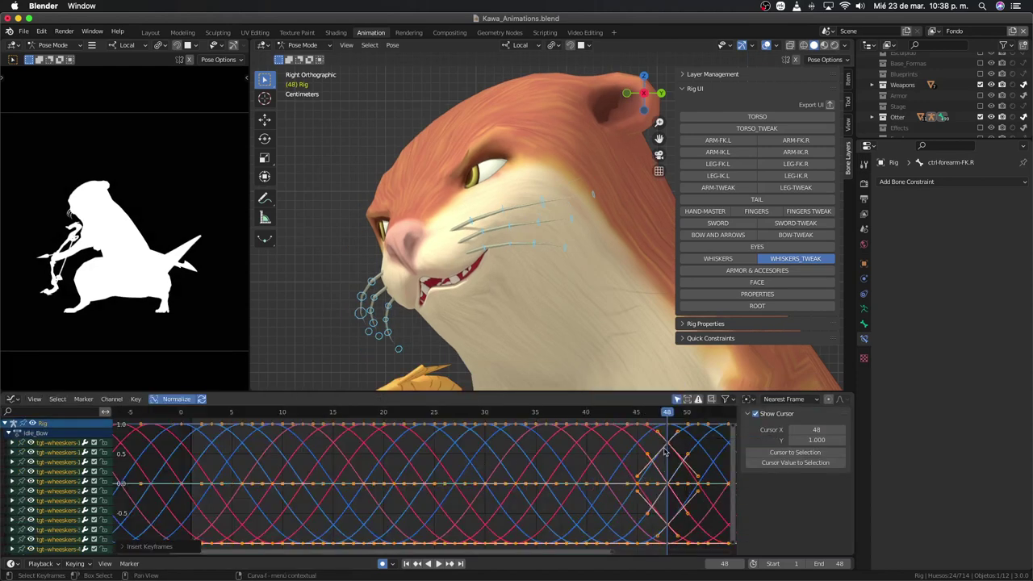
Step: Set the frame-48 keys' handles to Vector and place a copy of them at frame 0
{"action": "key", "text": "Home"}
{"action": "left_click_drag", "start_coordinate": [612, 436], "coordinate": [618, 494]}
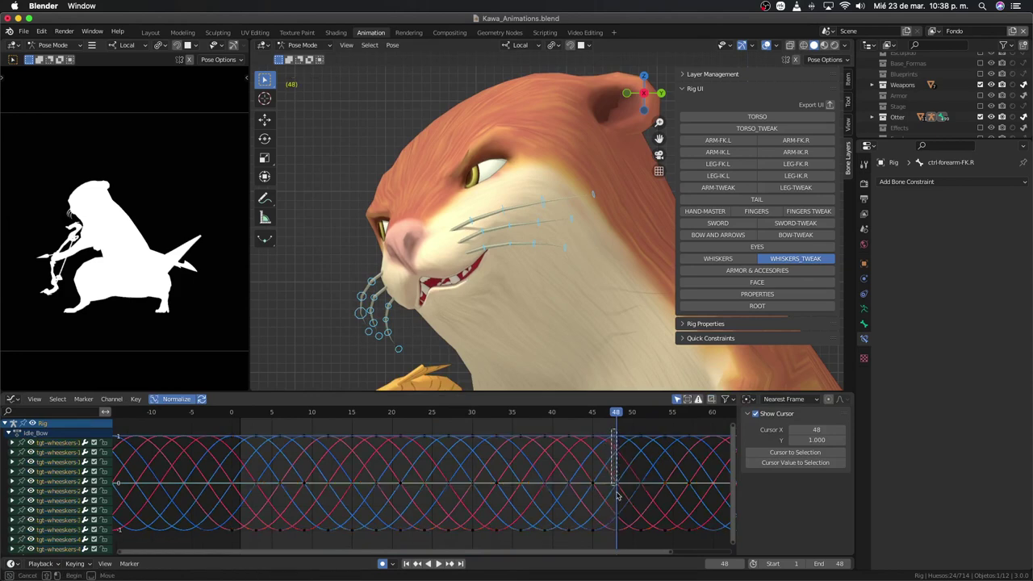
{"action": "left_click_drag", "start_coordinate": [619, 538], "coordinate": [619, 538]}
{"action": "right_click", "coordinate": [611, 478]}
{"action": "mouse_move", "coordinate": [574, 427]}
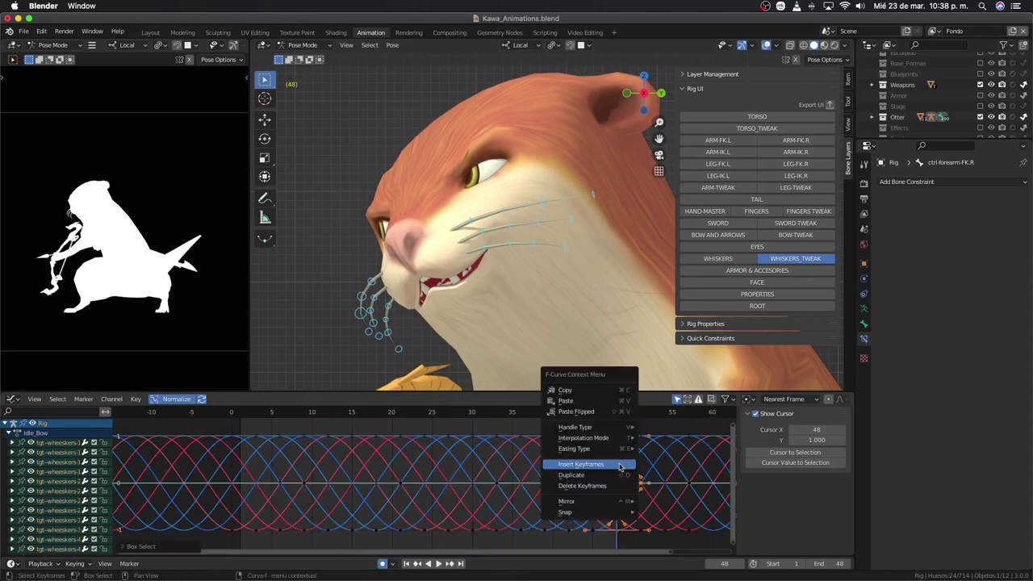
{"action": "left_click", "coordinate": [678, 438]}
{"action": "mouse_move", "coordinate": [605, 488]}
{"action": "left_mouse_down"}
{"action": "mouse_move", "coordinate": [205, 481]}
{"action": "mouse_move", "coordinate": [234, 482]}
{"action": "left_mouse_up"}
{"action": "scroll", "coordinate": [393, 501], "scroll_direction": "down", "scroll_amount": 3}
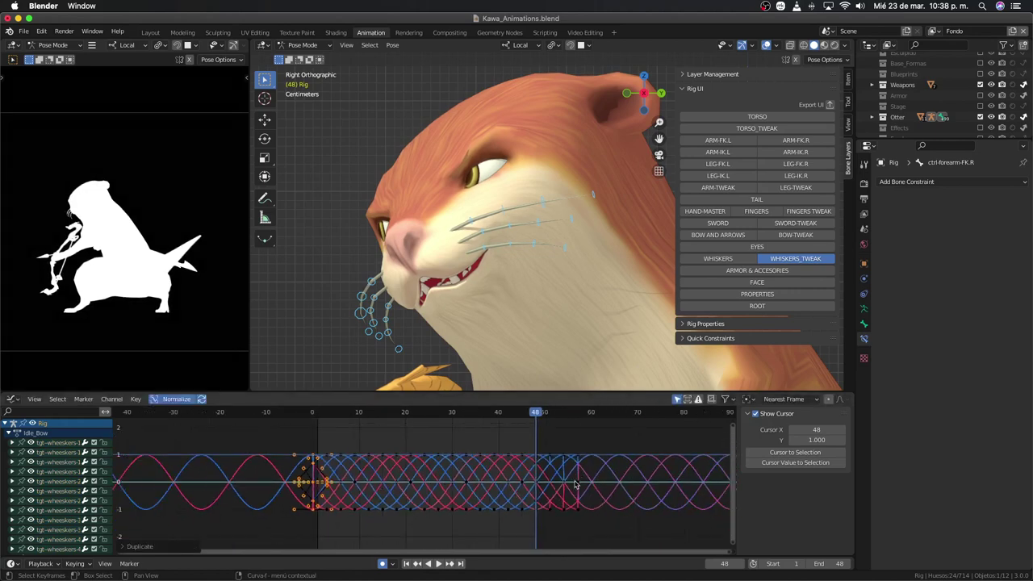
Step: Delete the whisker keys lying past frame 48
{"action": "key", "text": "a"}
{"action": "left_click", "coordinate": [158, 402]}
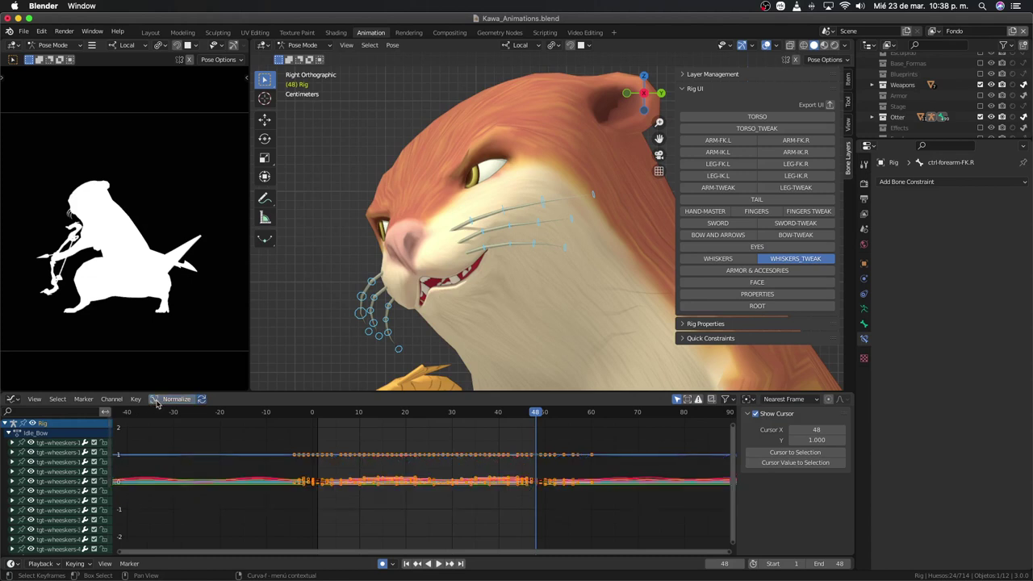
{"action": "left_click", "coordinate": [498, 514]}
{"action": "left_click_drag", "start_coordinate": [625, 441], "coordinate": [542, 493]}
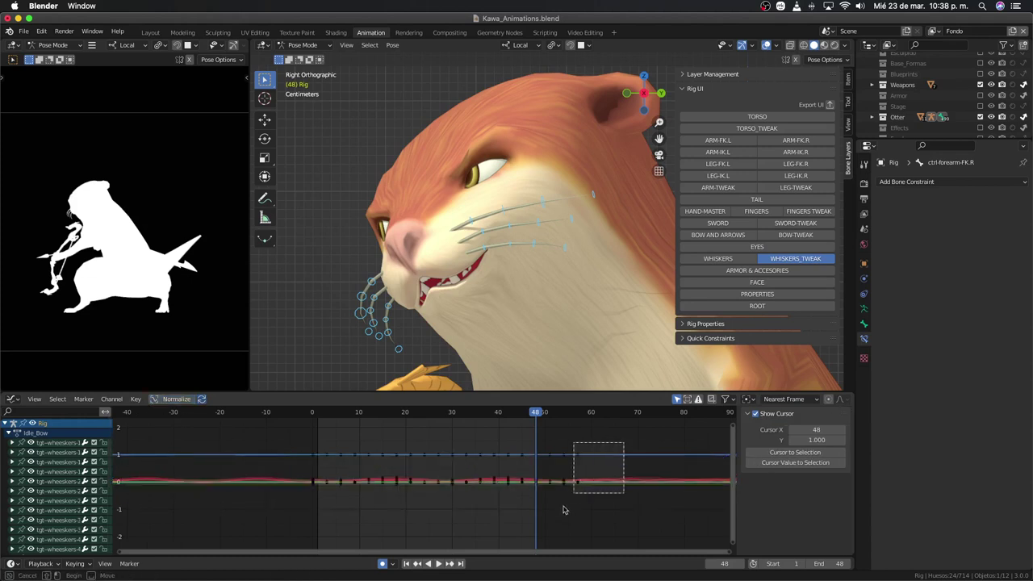
{"action": "key", "text": "x"}
{"action": "left_click", "coordinate": [532, 502]}
{"action": "scroll", "coordinate": [464, 481], "scroll_direction": "up", "scroll_amount": 2}
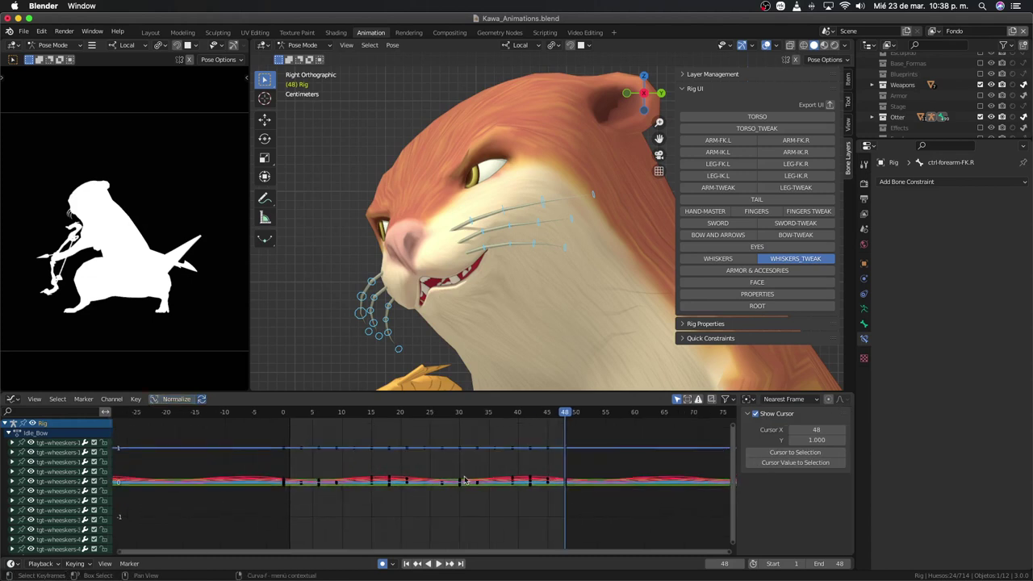
Step: Turn on Normalize, select all keys, and play the looping animation
{"action": "left_click", "coordinate": [171, 401]}
{"action": "key", "text": "a"}
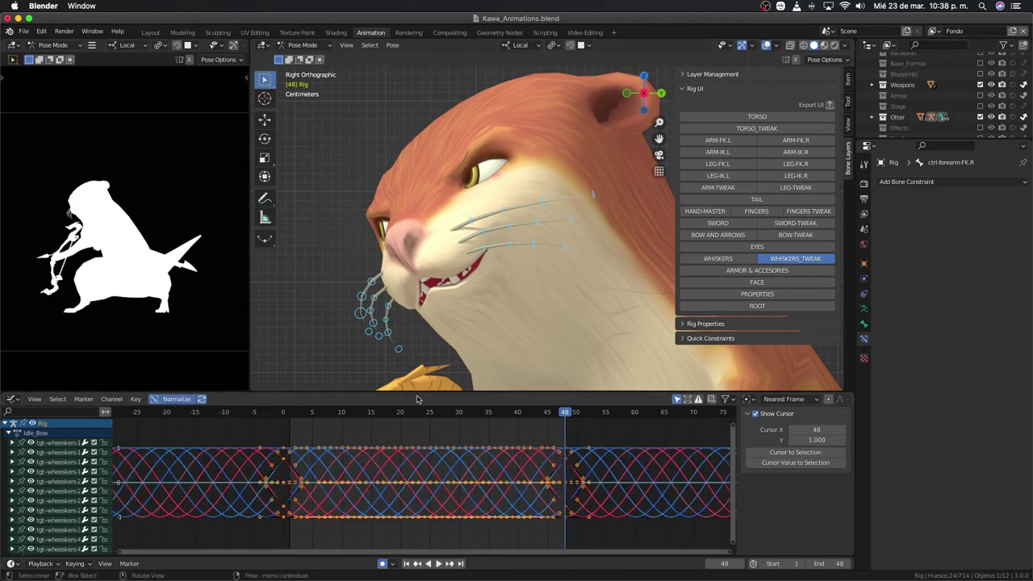
{"action": "key", "text": "space"}
{"action": "scroll", "coordinate": [480, 460], "scroll_direction": "up", "scroll_amount": 1}
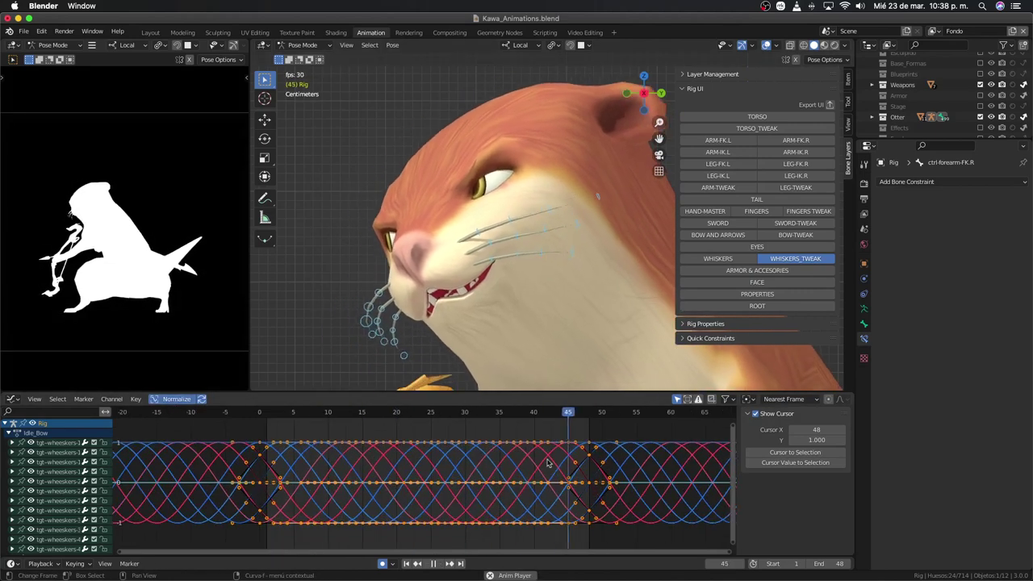
Step: Scale the whisker curves vertically along Y and return to the Action Editor
{"action": "key", "text": "s"}
{"action": "key", "text": "y"}
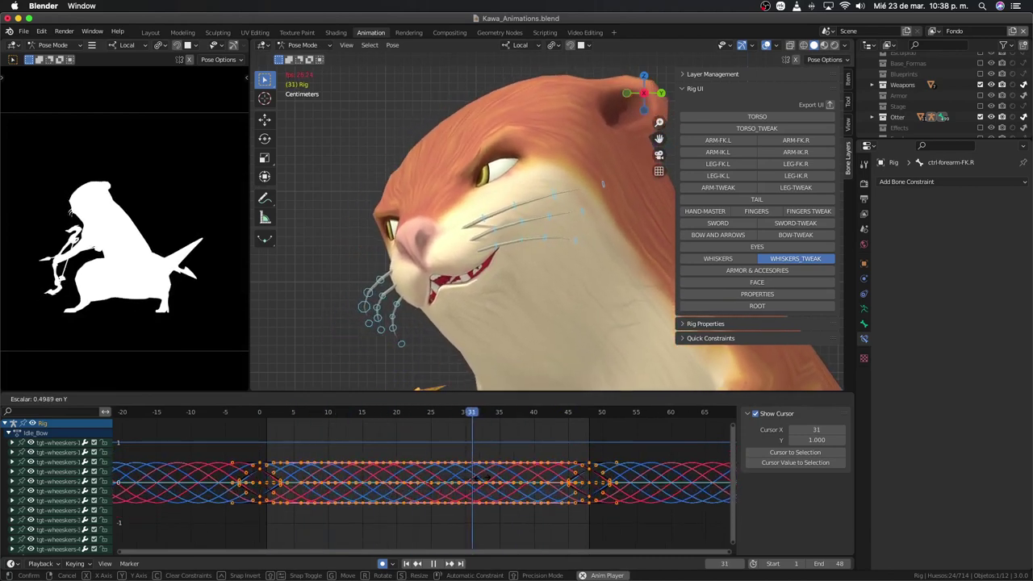
{"action": "left_click", "coordinate": [623, 545]}
{"action": "left_click_drag", "start_coordinate": [623, 544], "coordinate": [598, 431]}
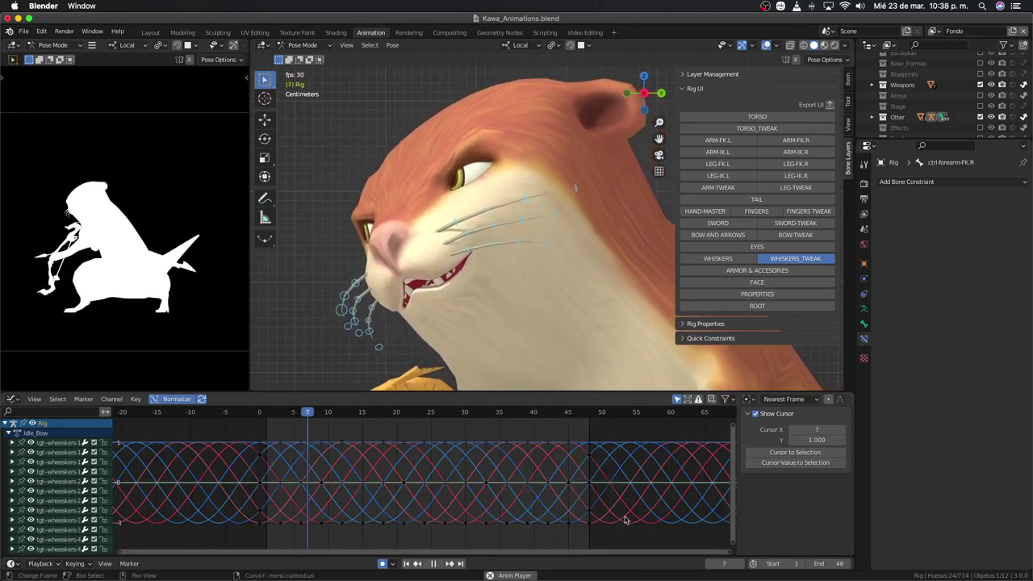
{"action": "left_click_drag", "start_coordinate": [651, 535], "coordinate": [603, 447]}
{"action": "left_click", "coordinate": [558, 498]}
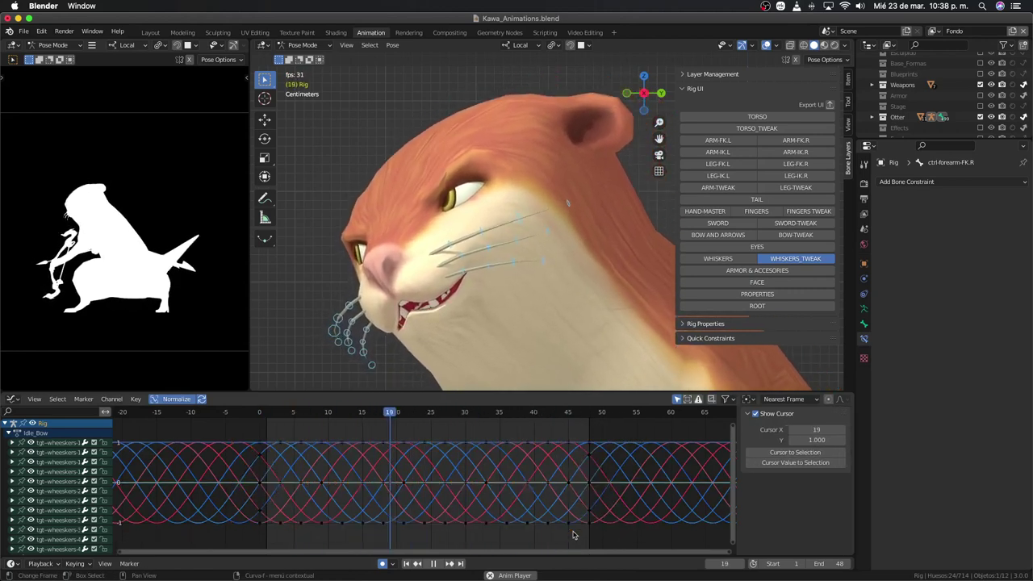
{"action": "key", "text": "ctrl+Tab"}
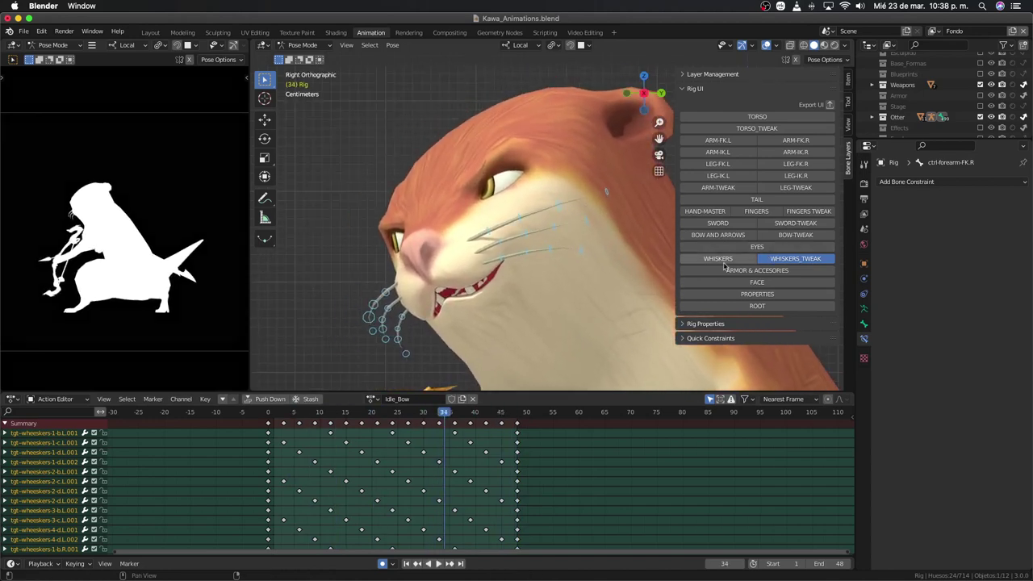
Step: Show the face controls instead of WHISKERS_TWEAK in Rig UI and select ctrl-mouth
{"action": "left_click", "coordinate": [765, 258]}
{"action": "left_click", "coordinate": [757, 282]}
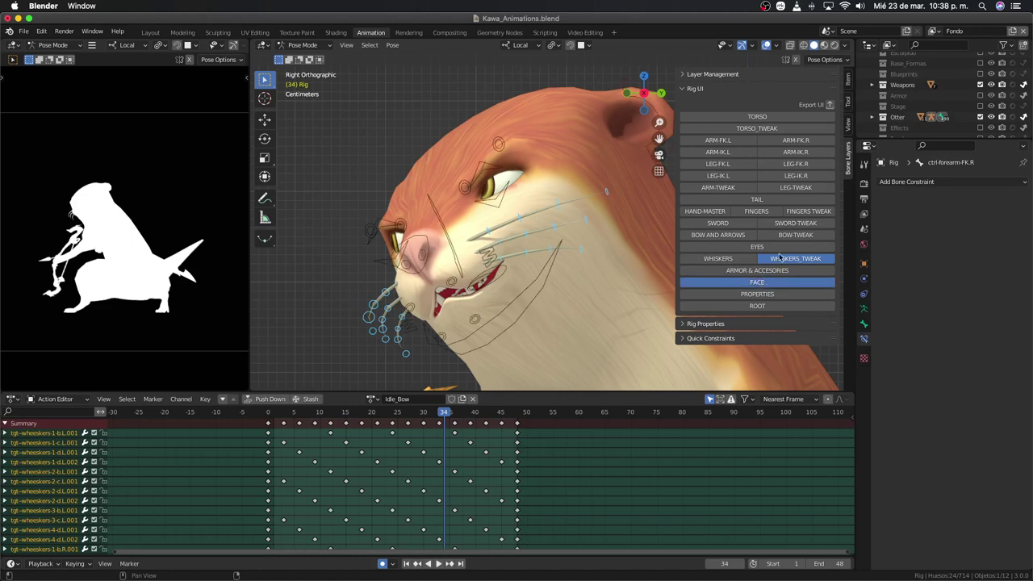
{"action": "left_click", "coordinate": [500, 319]}
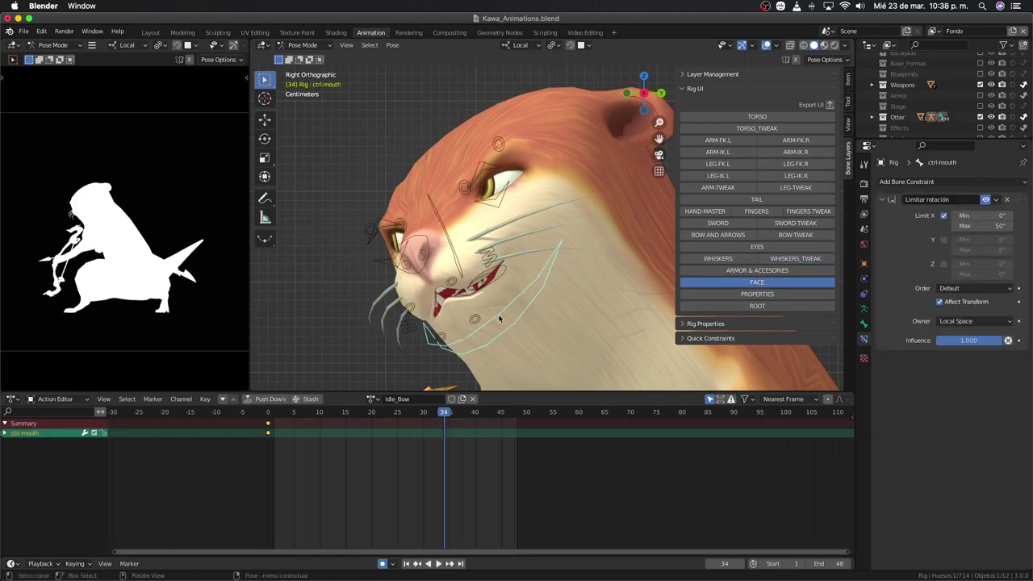
Step: At frame 12, rotate ctrl-mouth on X to open the jaw
{"action": "left_click_drag", "start_coordinate": [268, 417], "coordinate": [333, 430]}
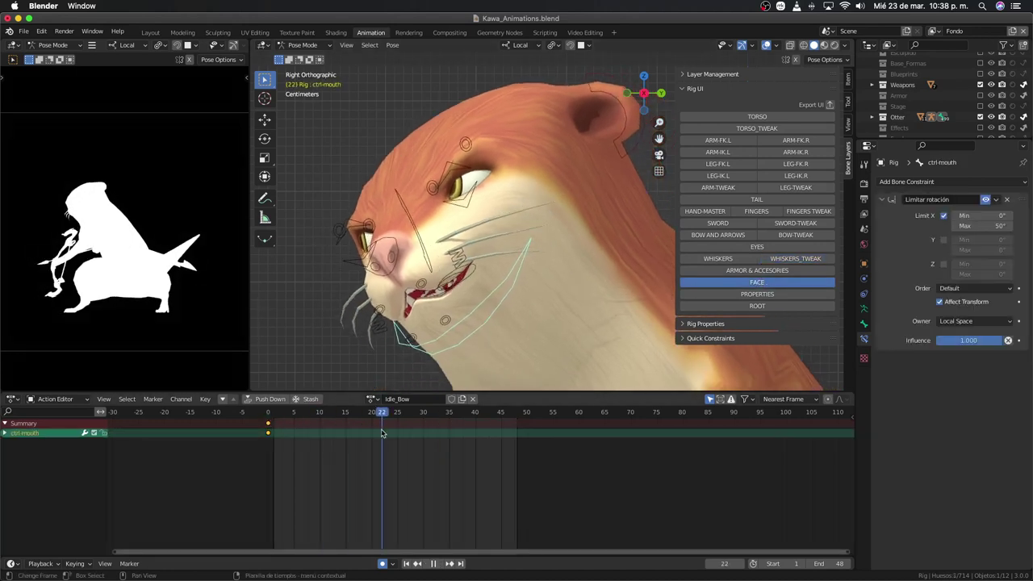
{"action": "key", "text": "space"}
{"action": "key", "text": "Escape"}
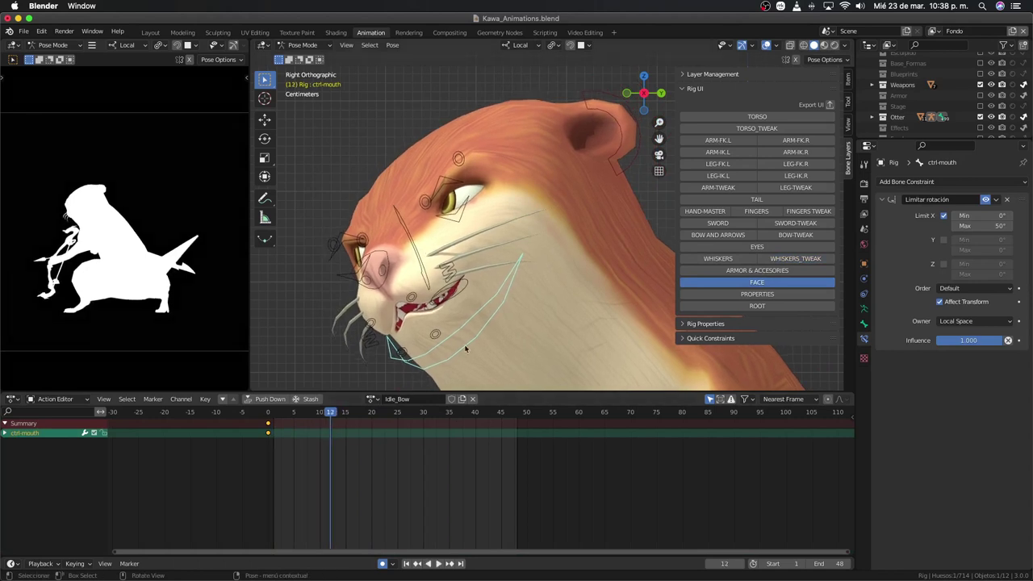
{"action": "key", "text": "r"}
{"action": "key", "text": "x"}
{"action": "left_click", "coordinate": [476, 355]}
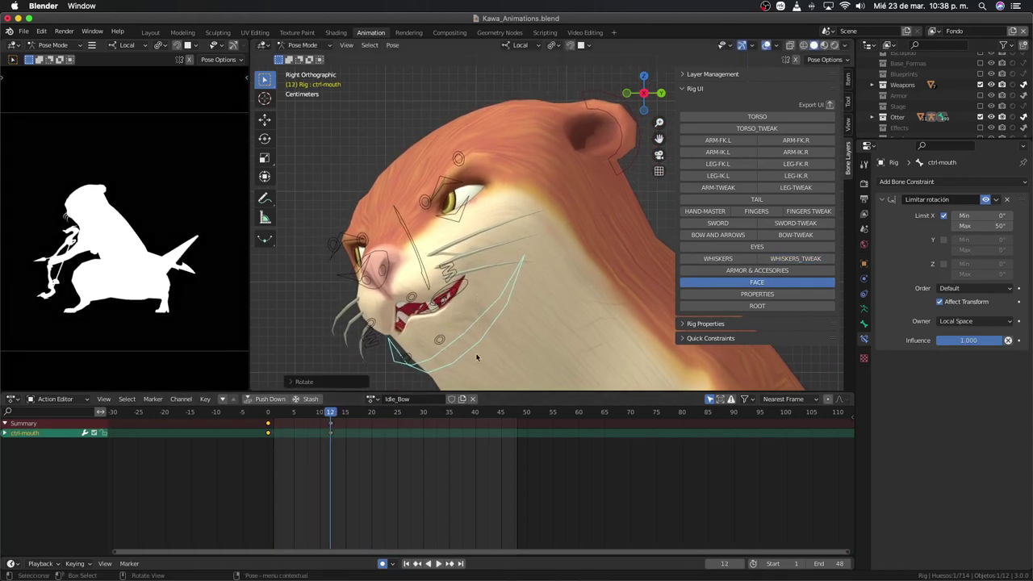
Step: Duplicate the mouth keyframes and retime the copies to spread the cycle toward frame 48
{"action": "left_click_drag", "start_coordinate": [347, 456], "coordinate": [242, 421]}
{"action": "key", "text": "shift+d"}
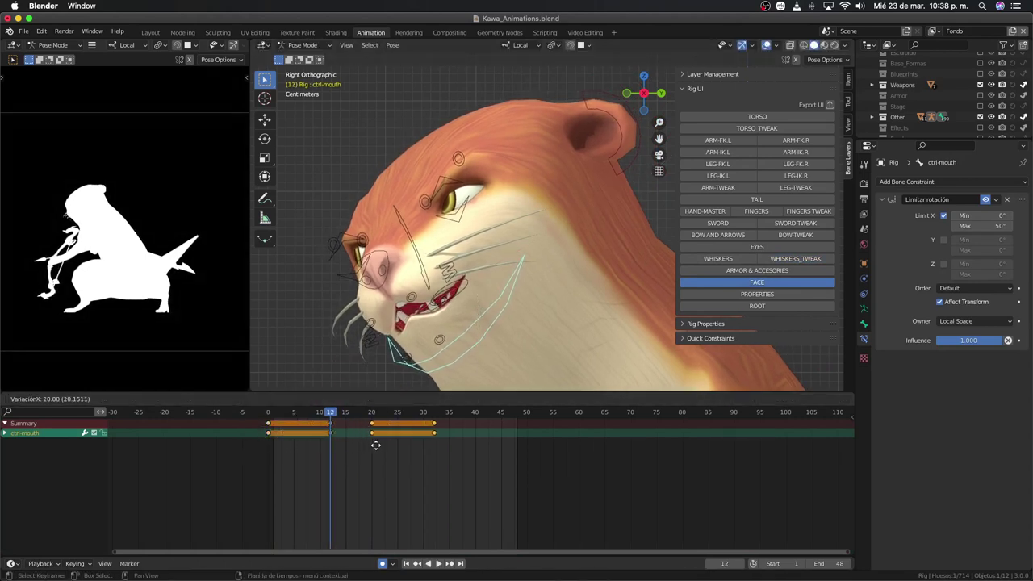
{"action": "left_click", "coordinate": [392, 449]}
{"action": "left_click_drag", "start_coordinate": [472, 461], "coordinate": [326, 417]}
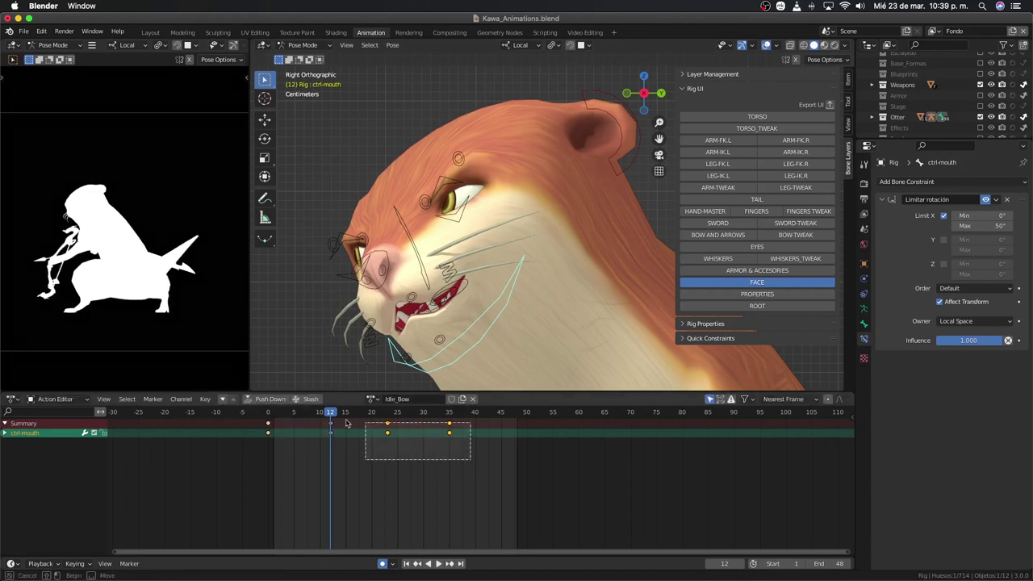
{"action": "key", "text": "g"}
{"action": "left_click", "coordinate": [384, 458]}
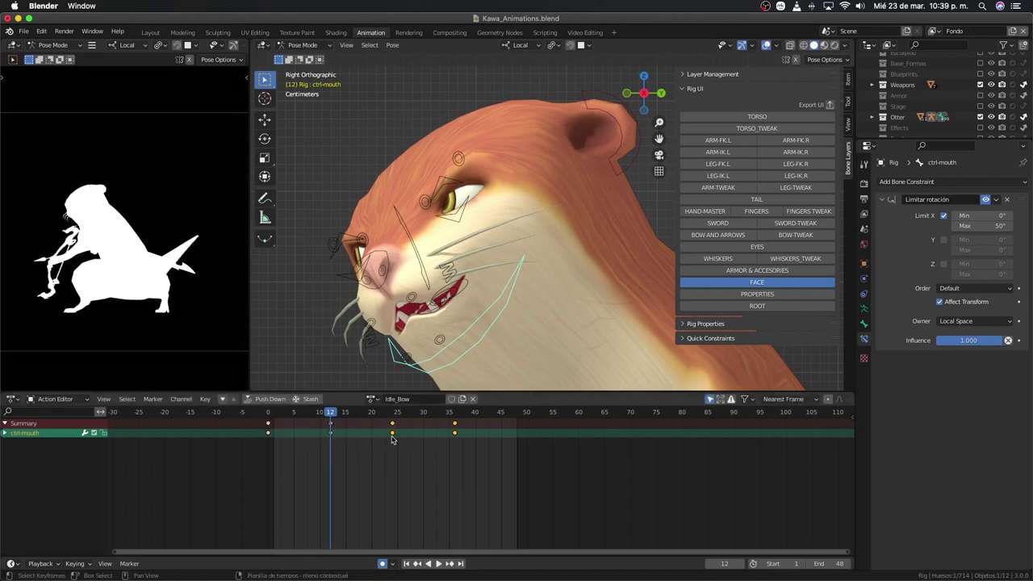
{"action": "key", "text": "g"}
{"action": "left_click", "coordinate": [506, 459]}
Step: Shift the in-between open keys later, to about frames 14 and 38
{"action": "key", "text": "space"}
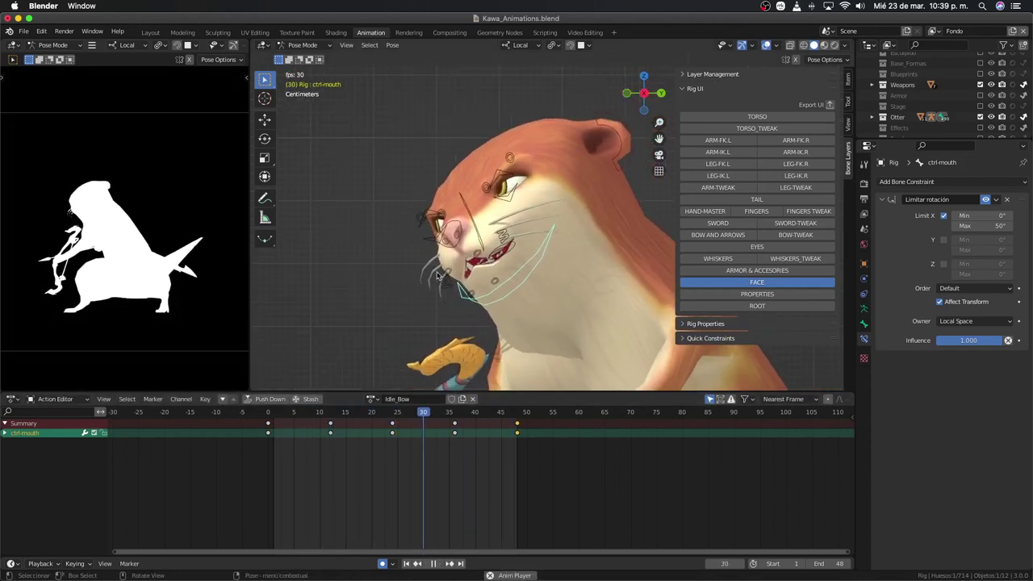
{"action": "left_click", "coordinate": [330, 432], "text": "shift"}
{"action": "left_click", "coordinate": [454, 432], "text": "shift"}
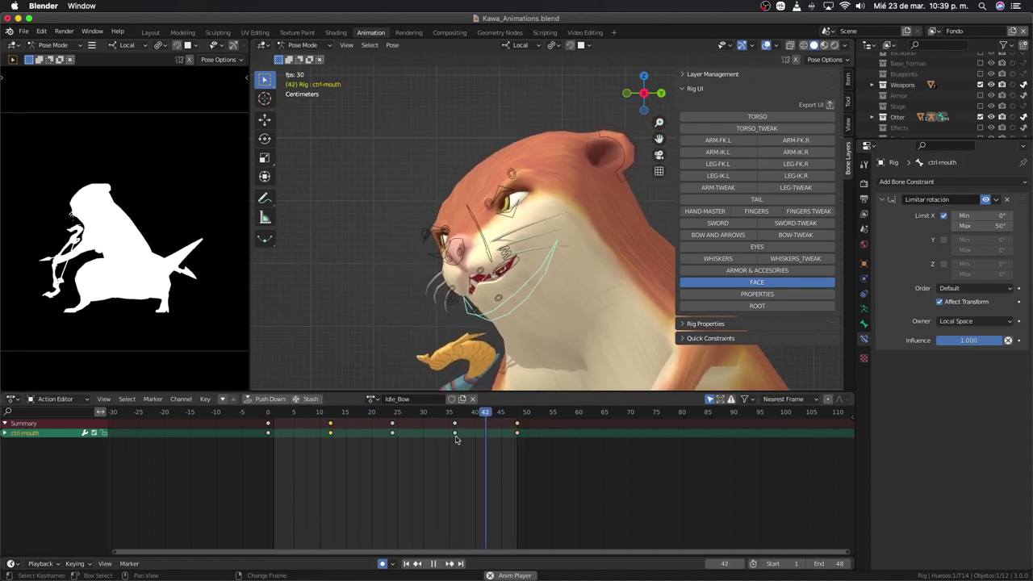
{"action": "key", "text": "g"}
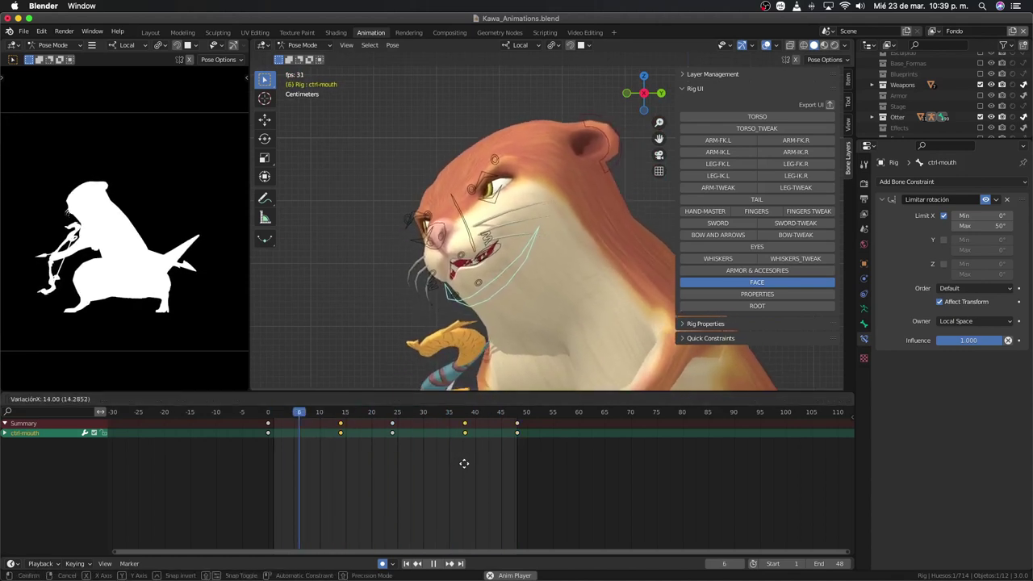
{"action": "left_click", "coordinate": [453, 435]}
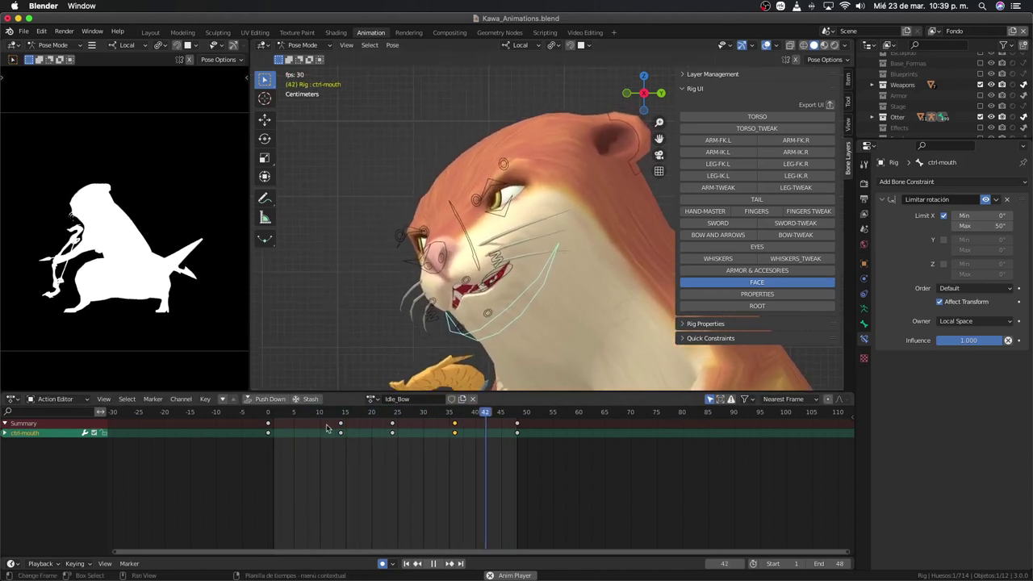
Step: In the Graph Editor, scale handles on the open-mouth key near frame 15 and the closed key
{"action": "key", "text": "ctrl+Tab"}
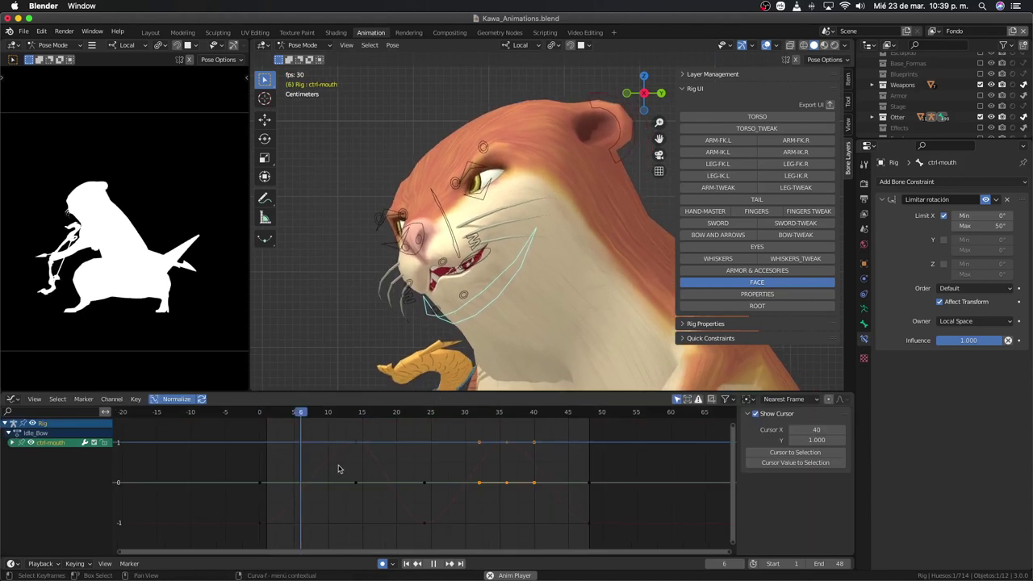
{"action": "key", "text": "space"}
{"action": "left_click", "coordinate": [355, 444]}
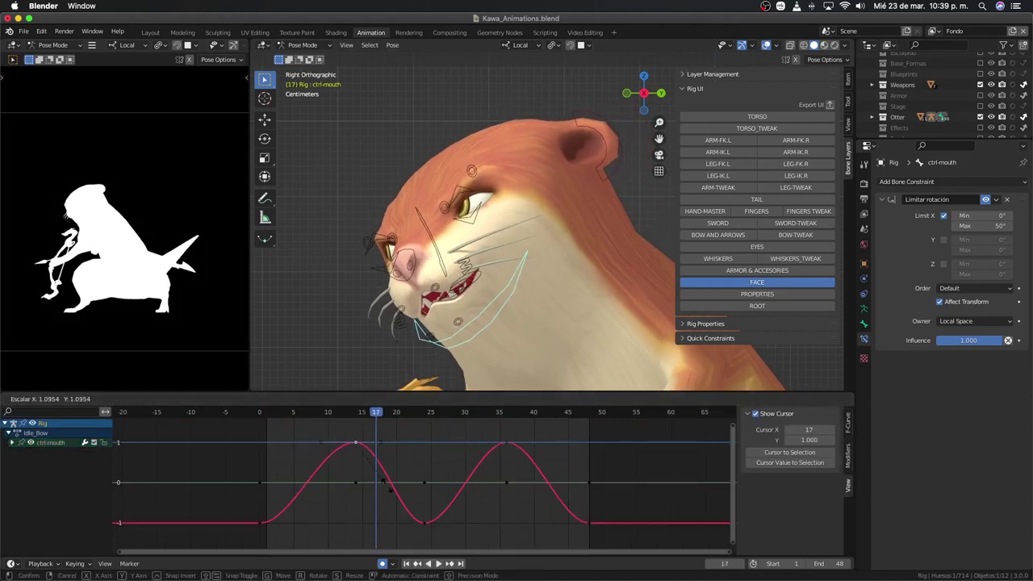
{"action": "key", "text": "s"}
{"action": "left_click", "coordinate": [399, 502]}
{"action": "left_click", "coordinate": [292, 525]}
{"action": "key", "text": "s"}
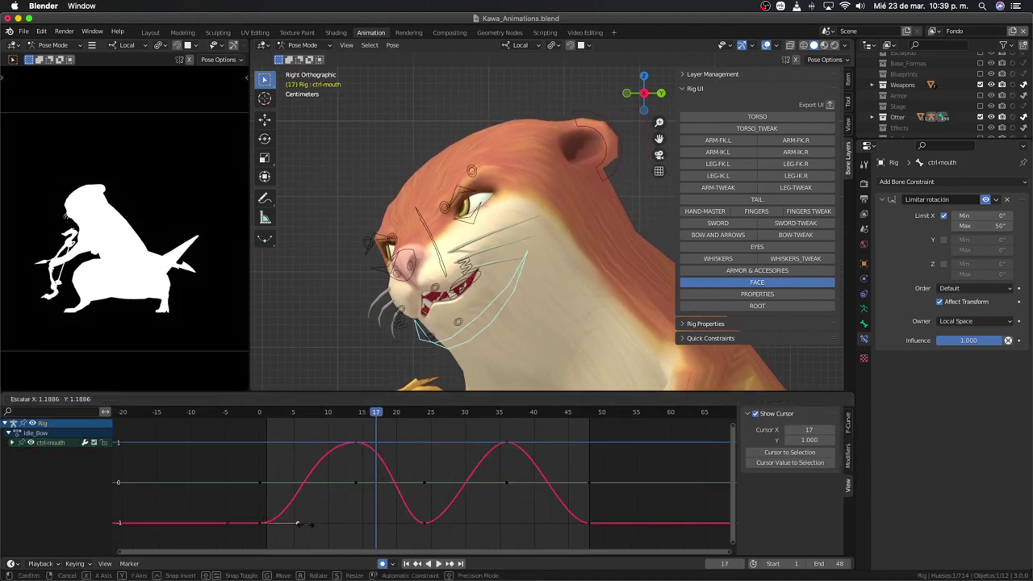
{"action": "left_click", "coordinate": [302, 524]}
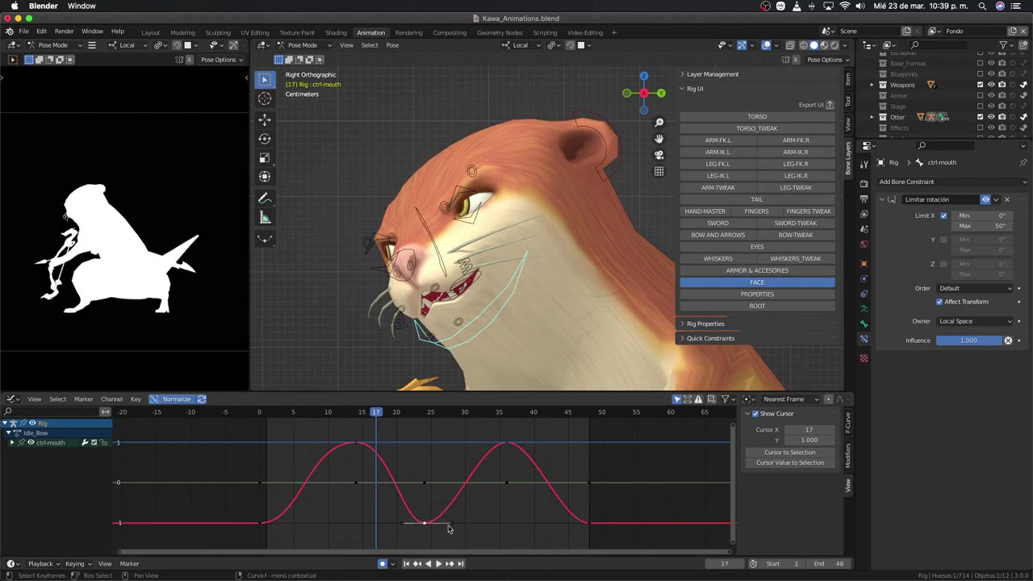
Step: Shorten the mid closed key's handle, then play back to review the eased curve
{"action": "left_click", "coordinate": [450, 525]}
{"action": "key", "text": "s"}
{"action": "left_click", "coordinate": [436, 528]}
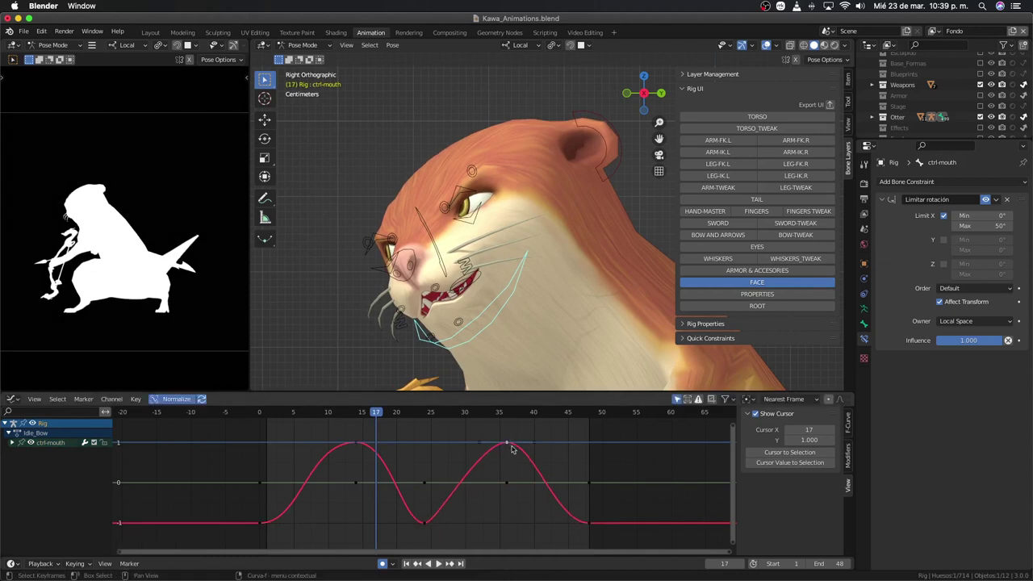
{"action": "left_click", "coordinate": [565, 446]}
{"action": "key", "text": "space"}
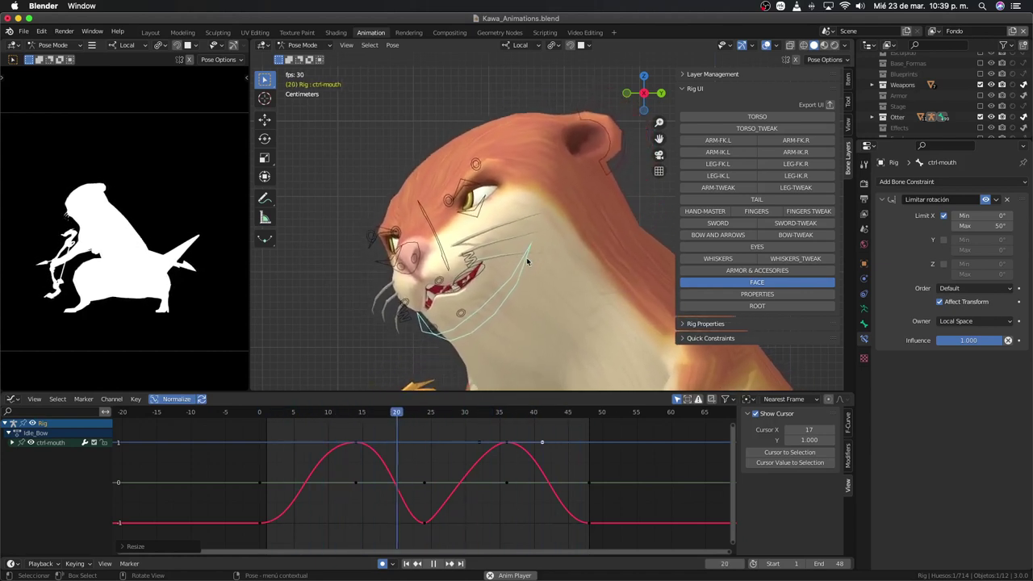
{"action": "key", "text": "space"}
Step: Assign the Idle action to the rig and preview it up to frame 24
{"action": "key", "text": "ctrl+Tab"}
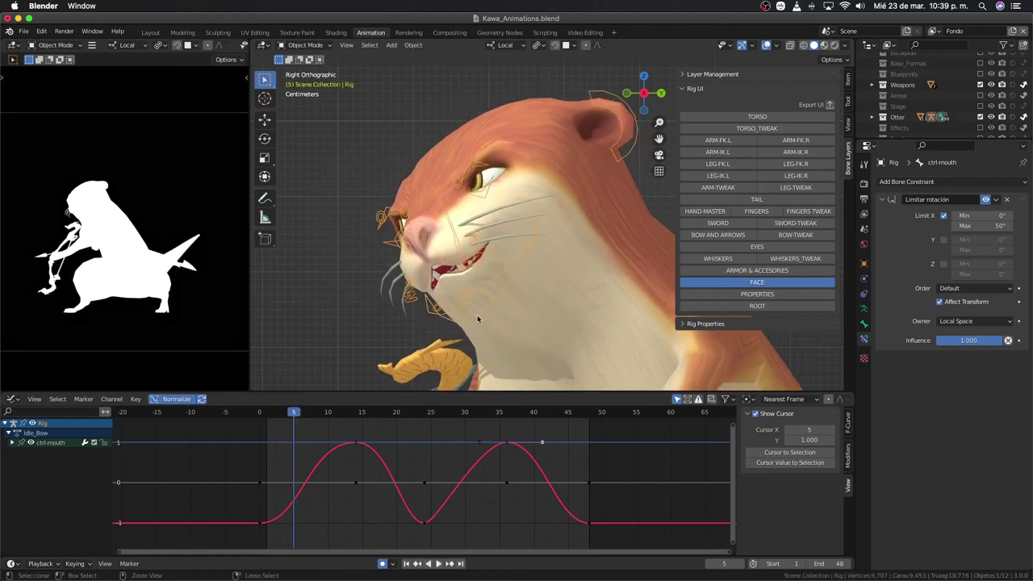
{"action": "key", "text": "ctrl+Tab"}
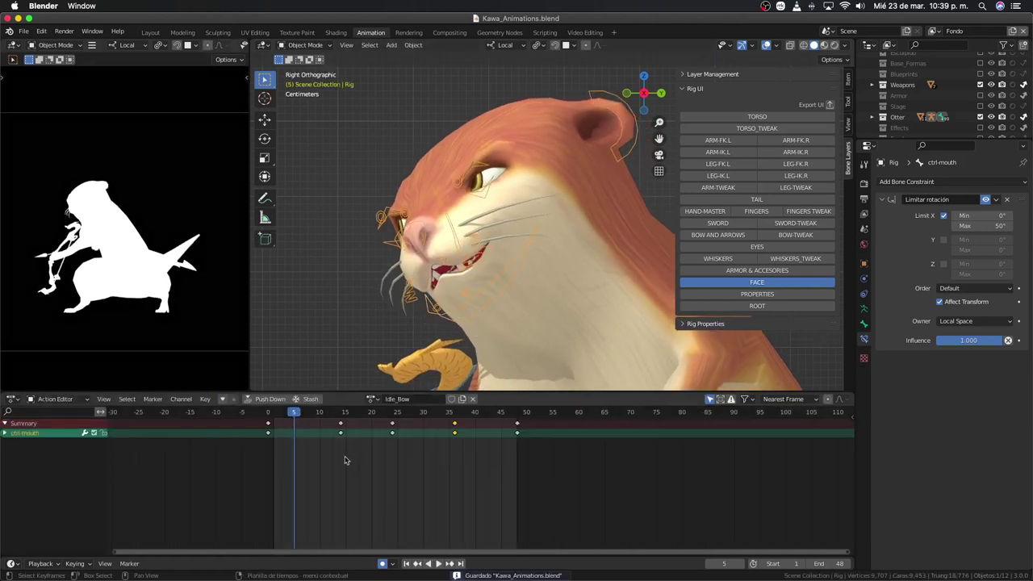
{"action": "left_click", "coordinate": [371, 400]}
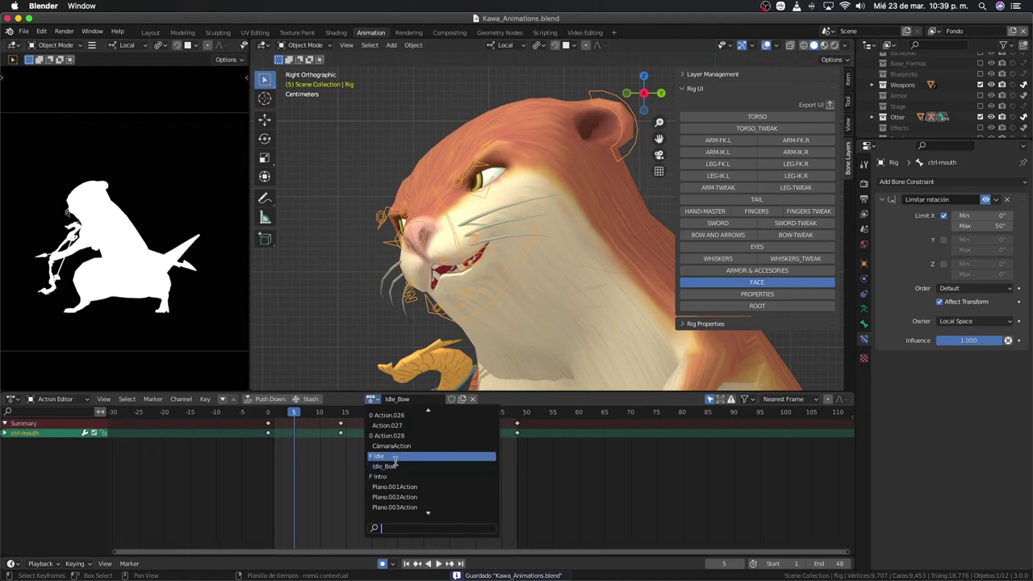
{"action": "left_click", "coordinate": [396, 456]}
{"action": "key", "text": "space"}
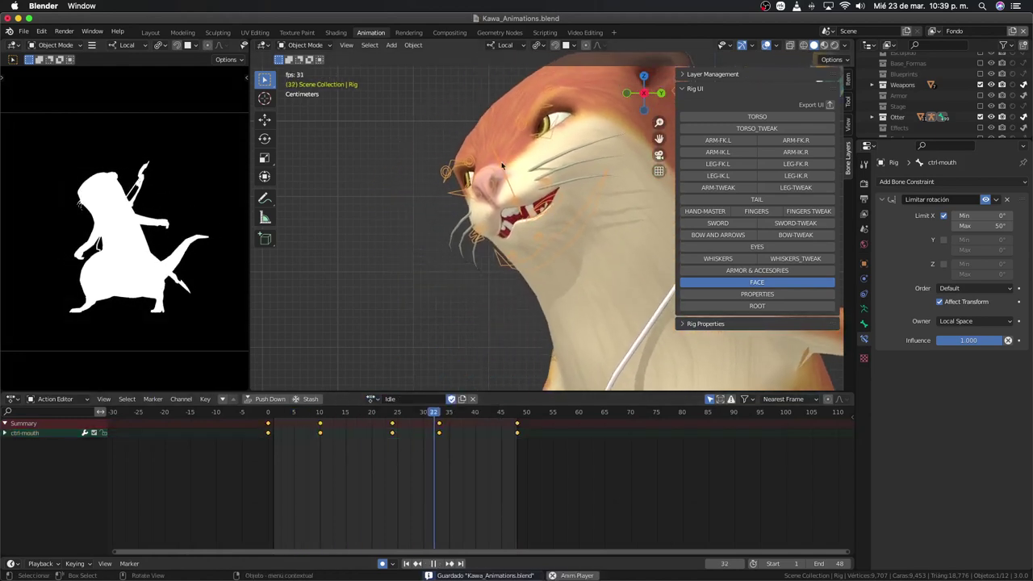
{"action": "key", "text": "space"}
Step: In Pose Mode, select the four eyelid controls and set the current frame to 21
{"action": "key", "text": "ctrl+Tab"}
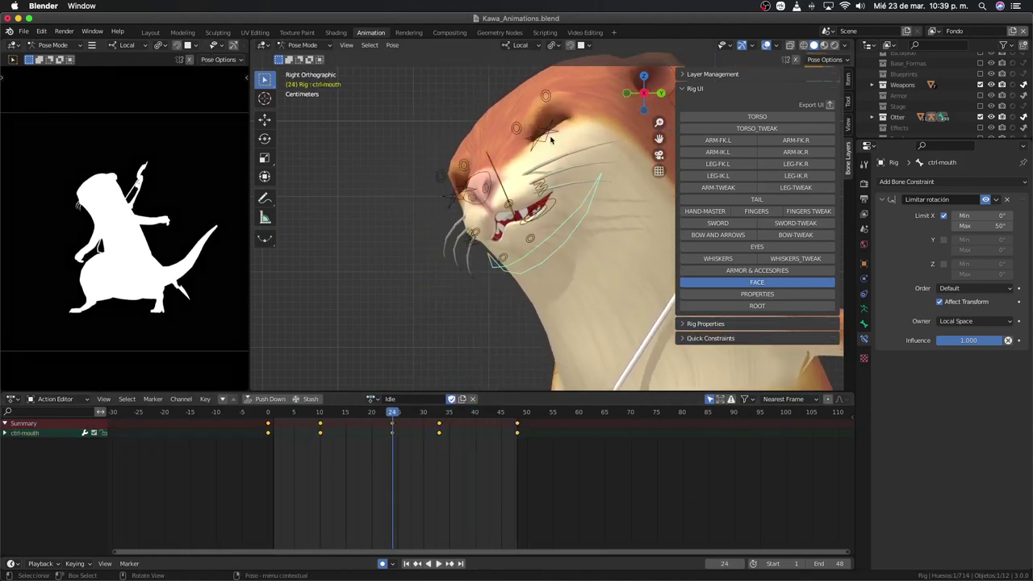
{"action": "left_click", "coordinate": [546, 137]}
{"action": "left_click", "coordinate": [536, 134], "text": "shift"}
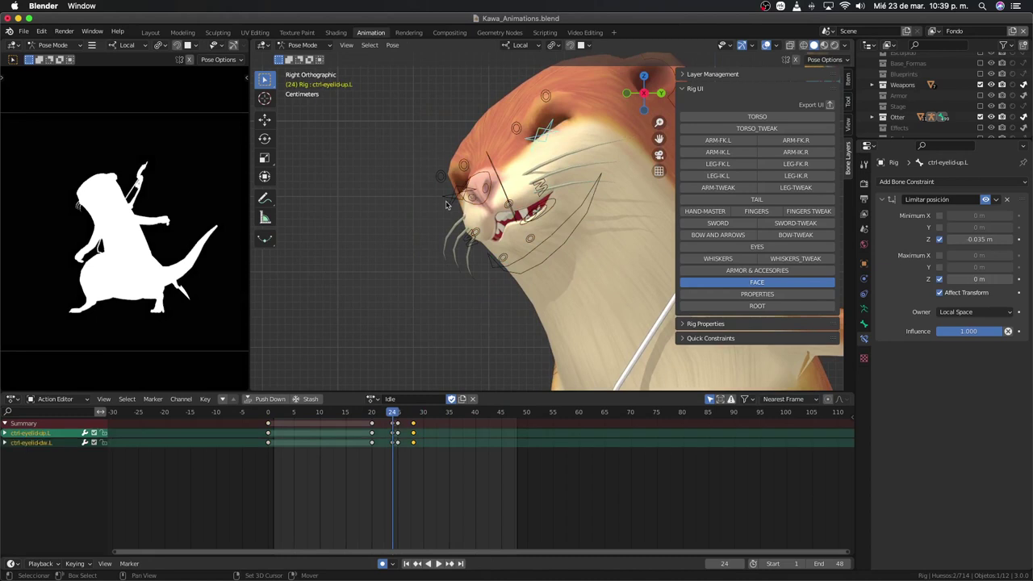
{"action": "left_click", "coordinate": [443, 230], "text": "shift"}
{"action": "left_click", "coordinate": [446, 204], "text": "shift"}
{"action": "left_click_drag", "start_coordinate": [372, 416], "coordinate": [385, 421]}
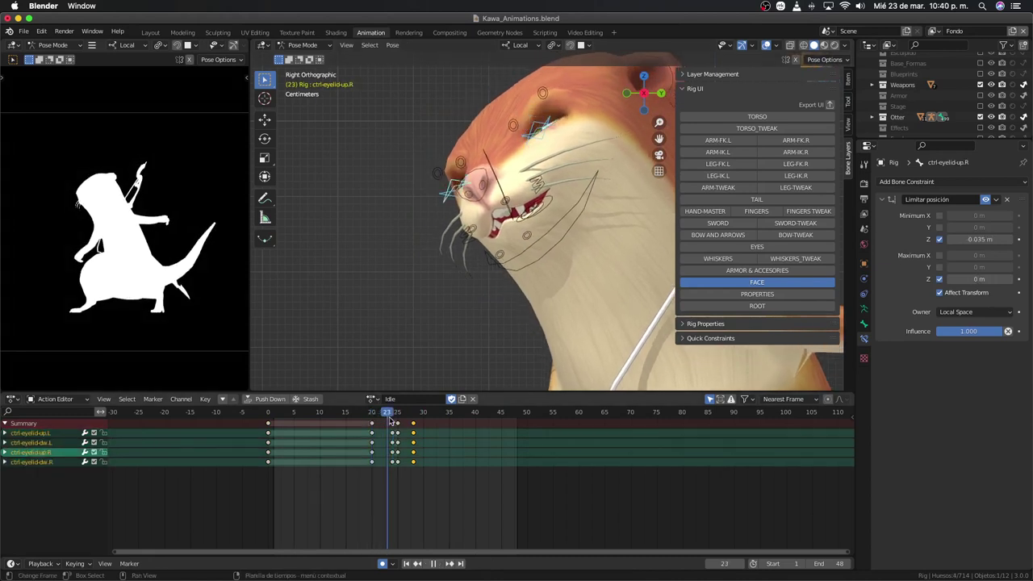
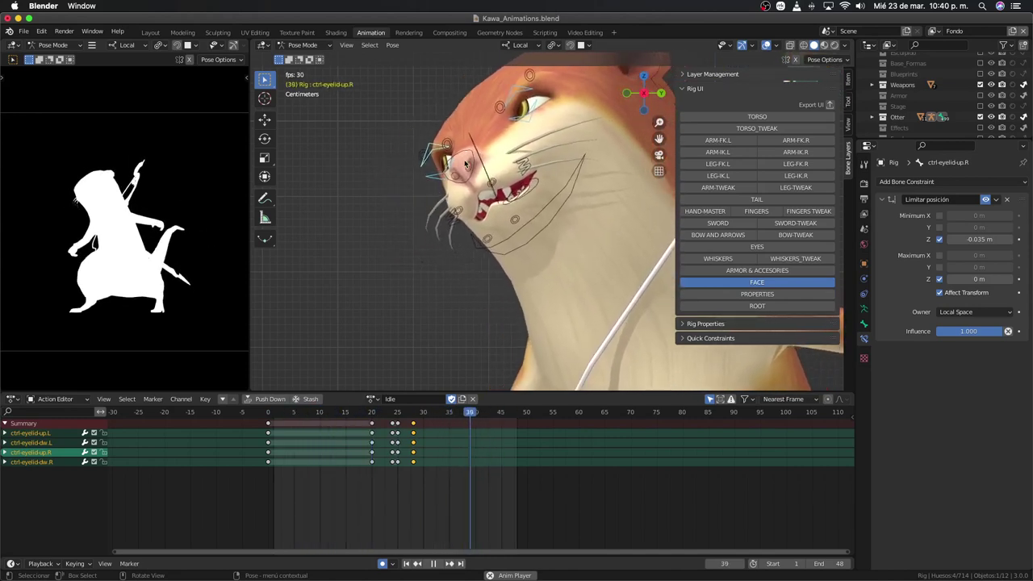
Step: Assign the Idle_Bow action to the otter rig and inspect it from front, side and top
{"action": "left_click", "coordinate": [374, 398]}
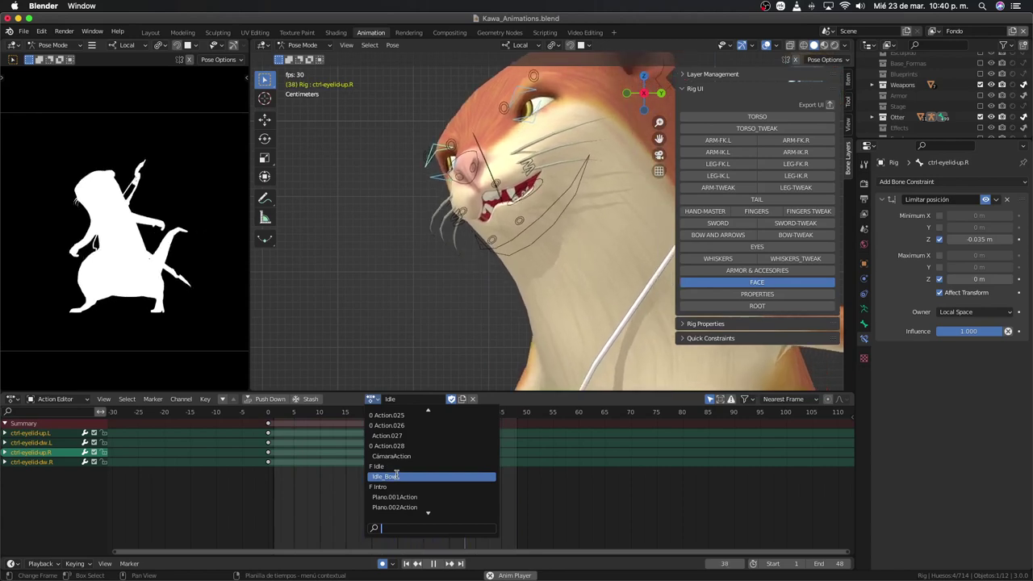
{"action": "left_click", "coordinate": [395, 476]}
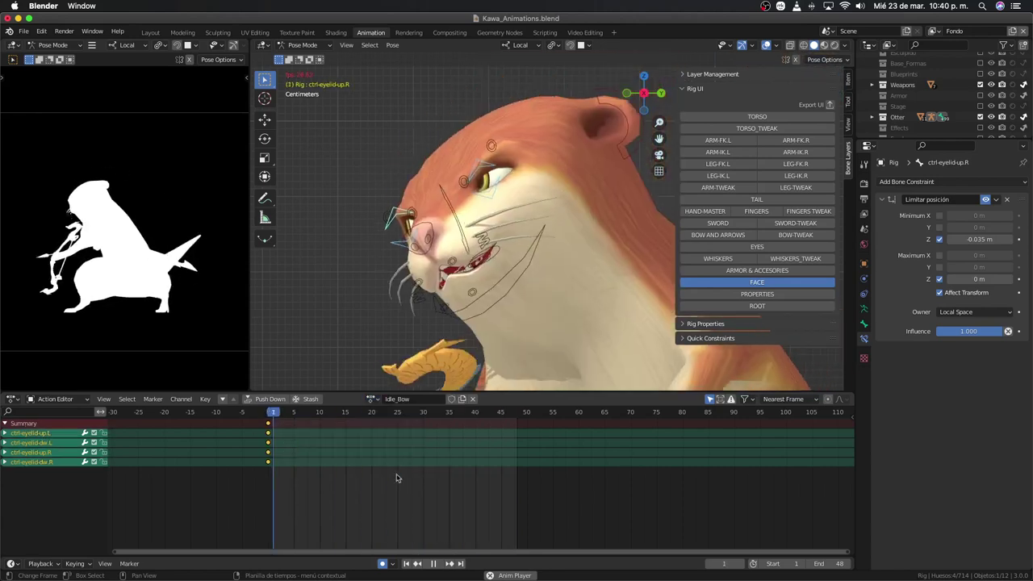
{"action": "scroll", "coordinate": [403, 327], "scroll_direction": "down", "scroll_amount": 5}
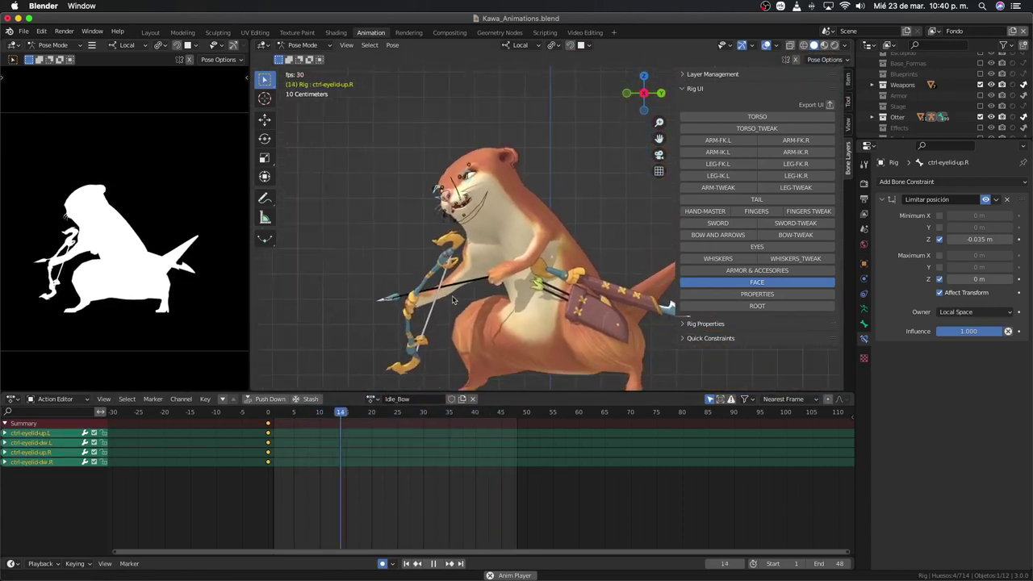
{"action": "middle_click_drag", "start_coordinate": [476, 304], "coordinate": [578, 318]}
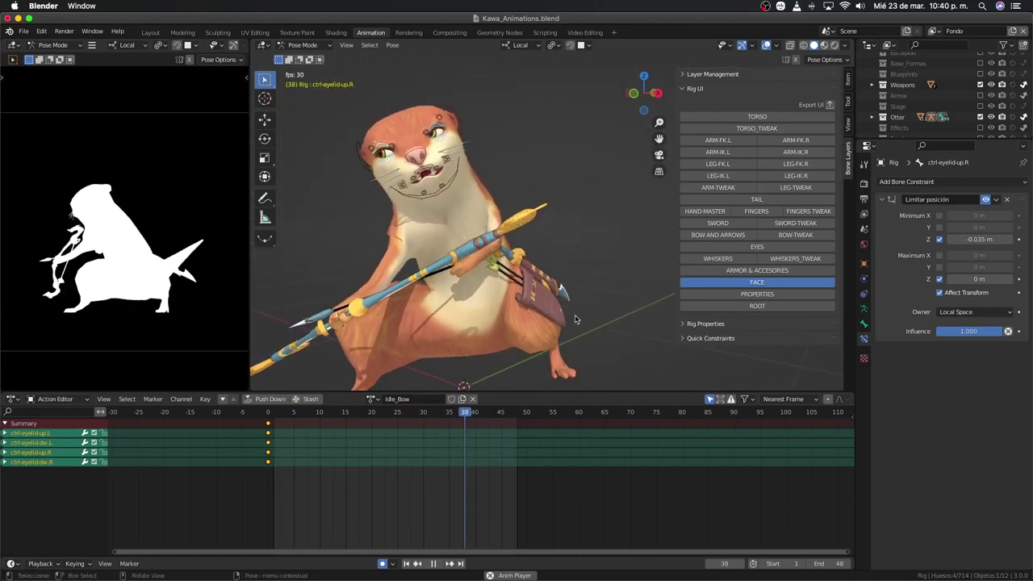
{"action": "mouse_move", "coordinate": [577, 318]}
{"action": "middle_mouse_down"}
{"action": "mouse_move", "coordinate": [482, 324]}
{"action": "mouse_move", "coordinate": [494, 324]}
{"action": "mouse_move", "coordinate": [452, 297]}
{"action": "middle_mouse_up"}
{"action": "key", "text": "KP_7"}
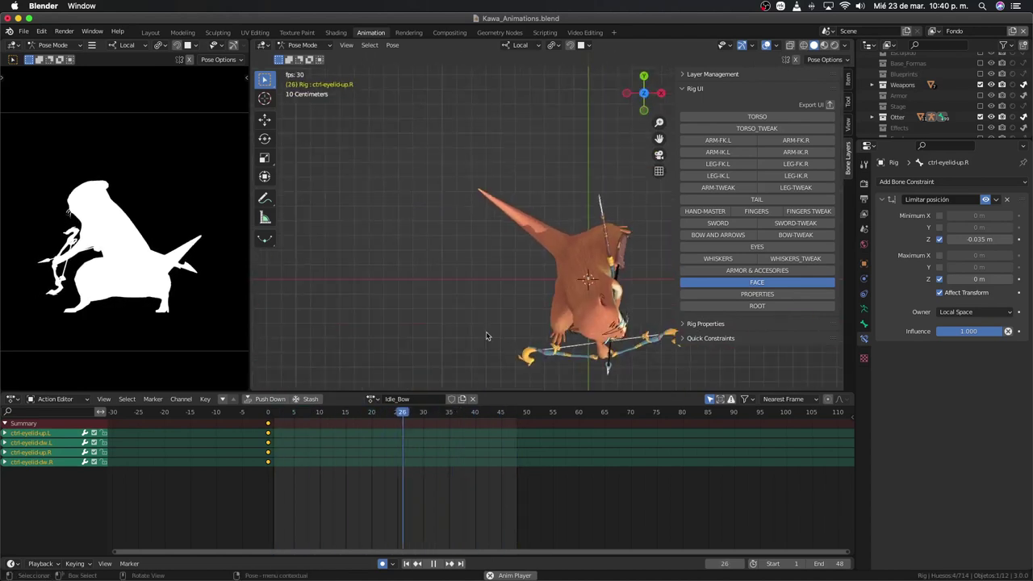
Step: Stop playback and show the LEG-IK.L and LEG-IK.R control layers on the rig
{"action": "key", "text": "space"}
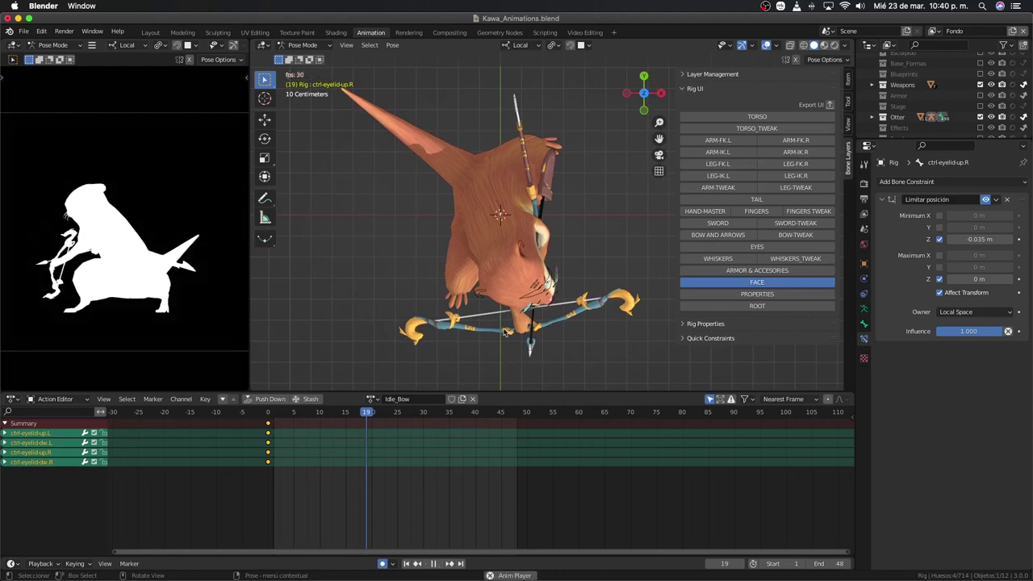
{"action": "mouse_move", "coordinate": [505, 332]}
{"action": "middle_mouse_down"}
{"action": "mouse_move", "coordinate": [457, 278]}
{"action": "mouse_move", "coordinate": [504, 320]}
{"action": "middle_mouse_up"}
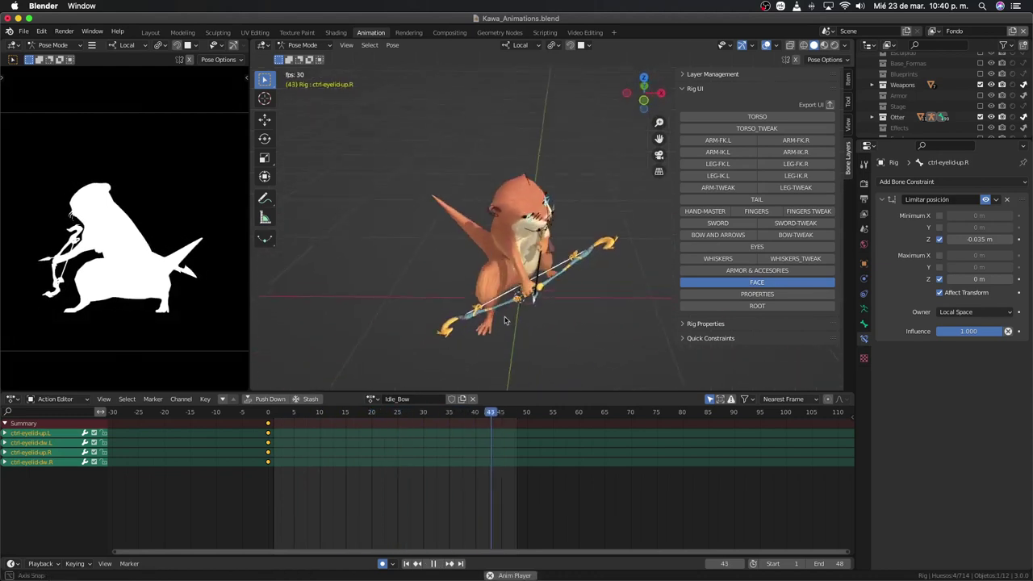
{"action": "mouse_move", "coordinate": [504, 321]}
{"action": "middle_mouse_down"}
{"action": "mouse_move", "coordinate": [475, 256]}
{"action": "mouse_move", "coordinate": [543, 245]}
{"action": "middle_mouse_up"}
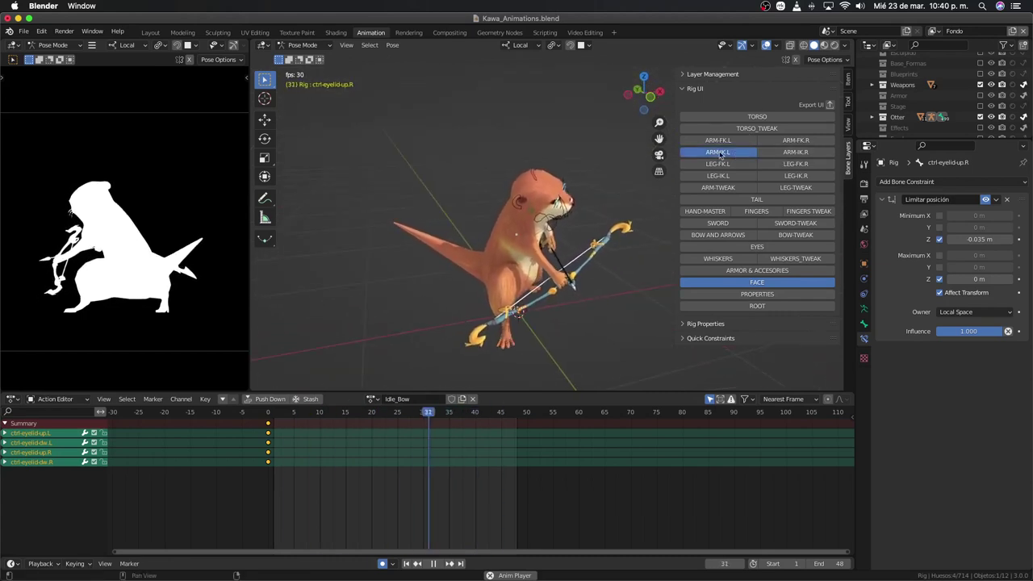
{"action": "left_click", "coordinate": [720, 175]}
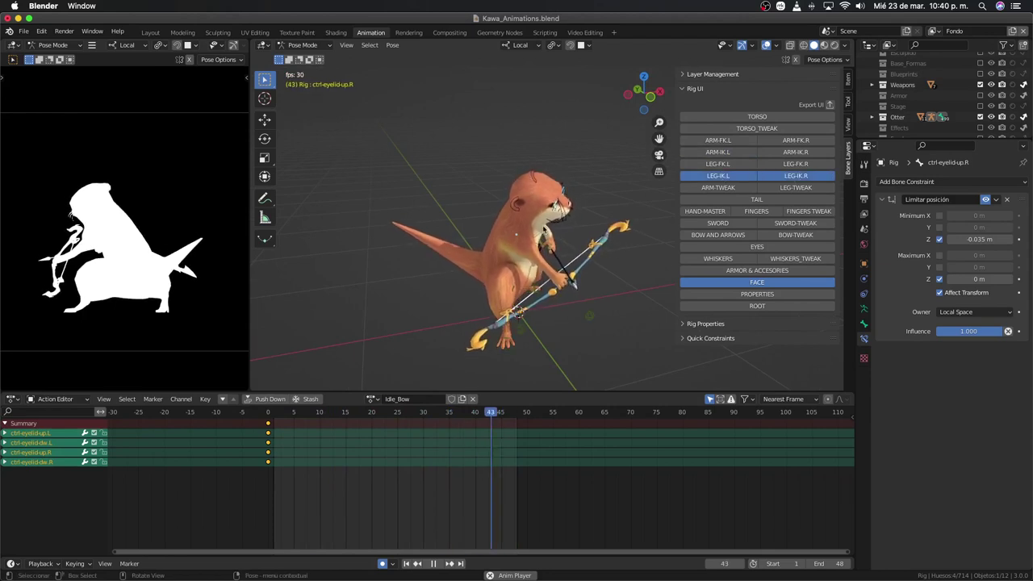
{"action": "middle_click_drag", "start_coordinate": [516, 371], "coordinate": [528, 381]}
Step: Shift ctrl-foot-IK.R along its local X axis at frame 0 and play to check
{"action": "left_click", "coordinate": [501, 378]}
{"action": "key", "text": "space"}
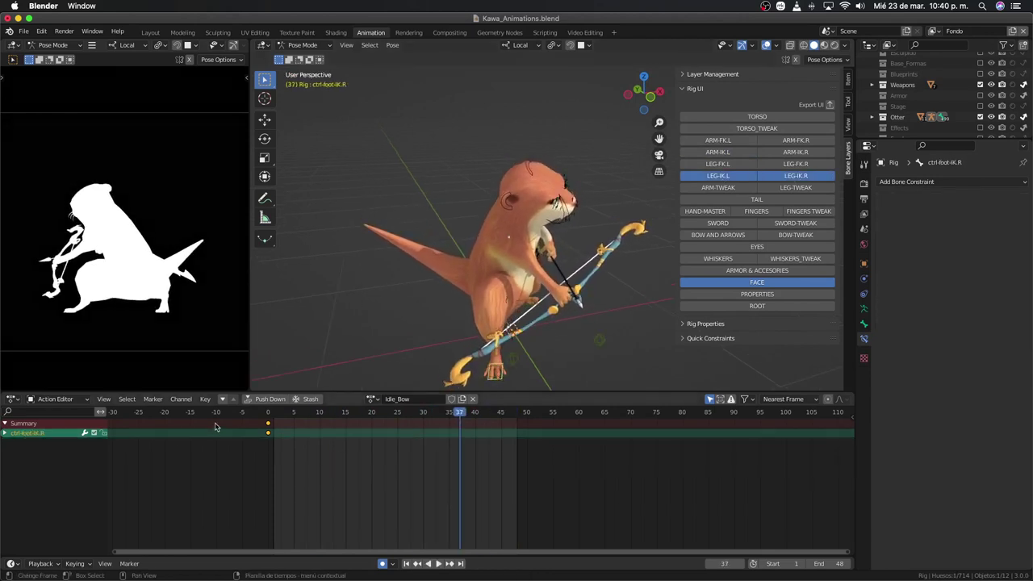
{"action": "key", "text": "g"}
{"action": "key", "text": "x"}
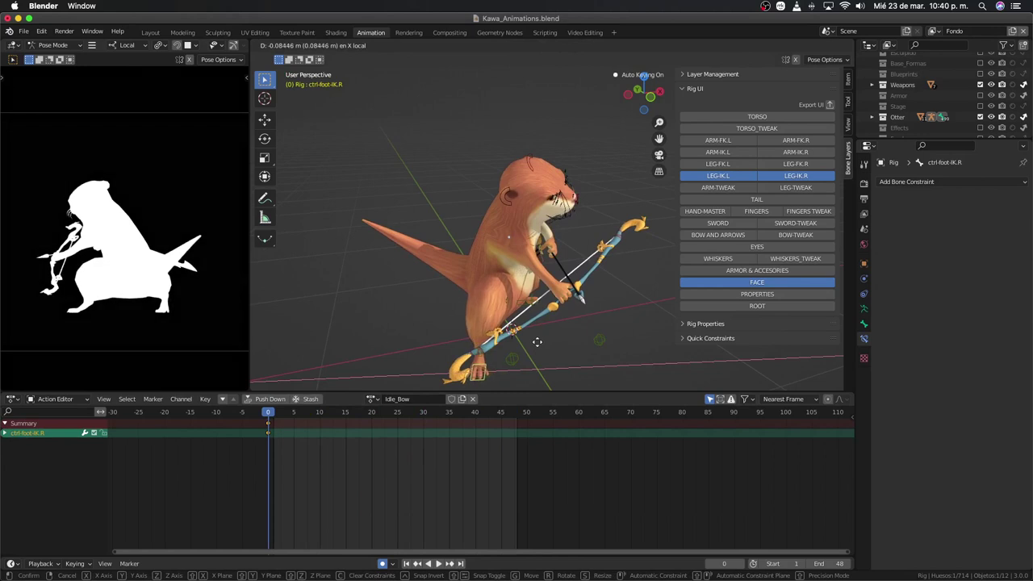
{"action": "left_click", "coordinate": [537, 341]}
{"action": "middle_click_drag", "start_coordinate": [537, 341], "coordinate": [611, 357]}
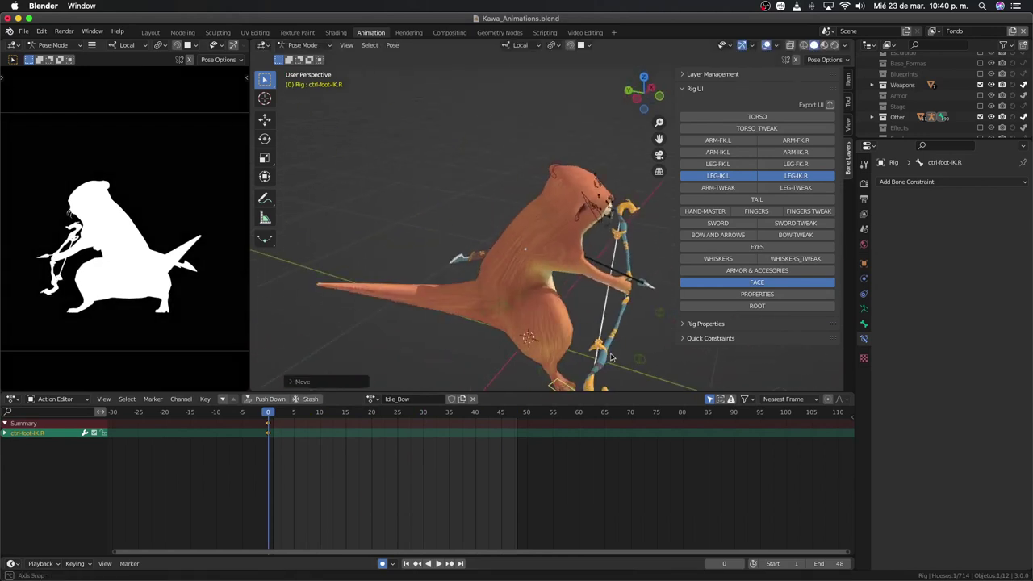
{"action": "key", "text": "g"}
{"action": "left_click", "coordinate": [603, 352]}
{"action": "mouse_move", "coordinate": [604, 353]}
{"action": "middle_mouse_down"}
{"action": "mouse_move", "coordinate": [331, 346]}
{"action": "mouse_move", "coordinate": [441, 356]}
{"action": "middle_mouse_up"}
{"action": "key", "text": "space"}
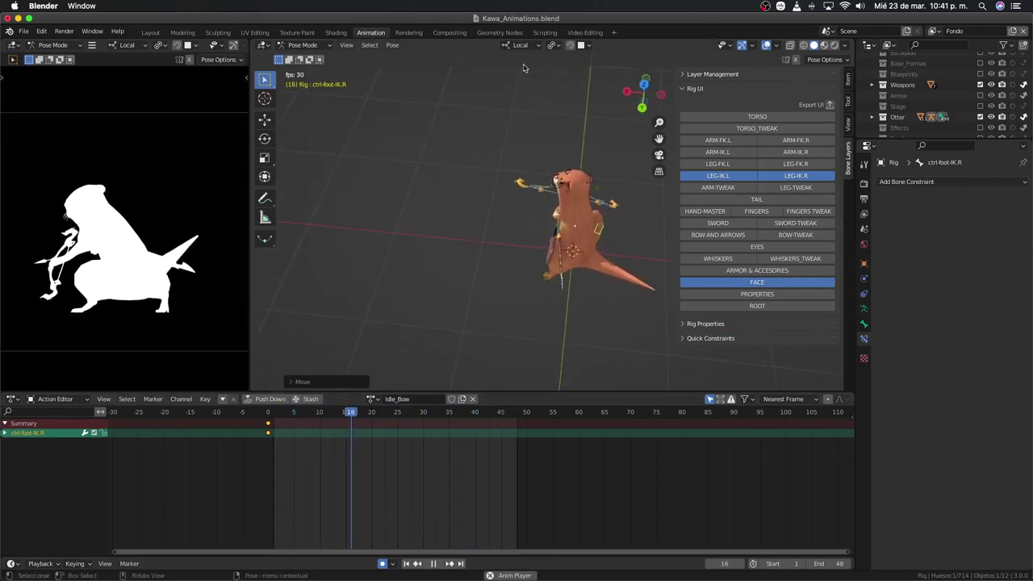
Step: Nudge ctrl-foot-IK.R along local Y at frame 0, reviewing the stance in Right Orthographic
{"action": "key", "text": "KP_7"}
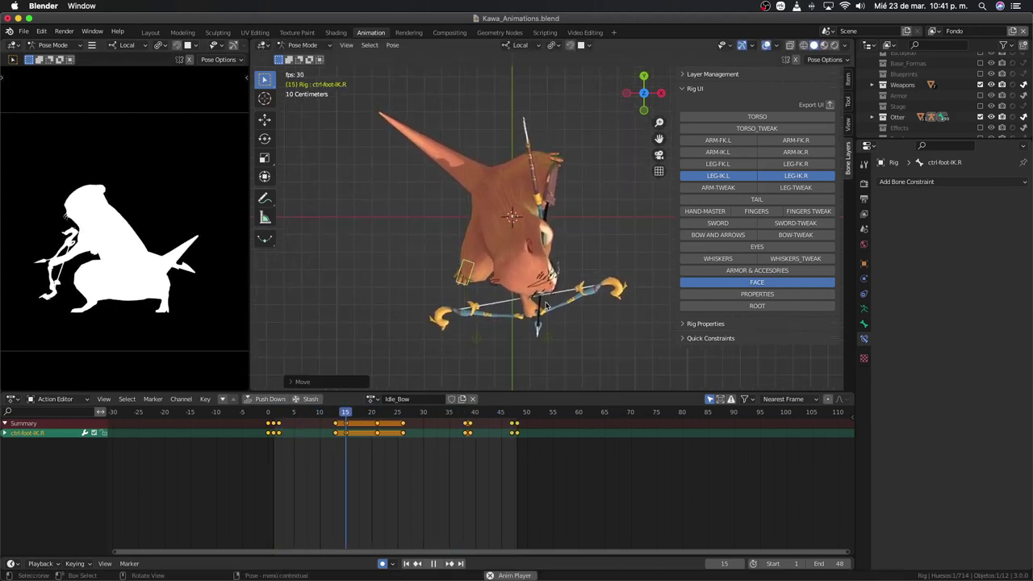
{"action": "key", "text": "Escape"}
{"action": "key", "text": "g"}
{"action": "key", "text": "y"}
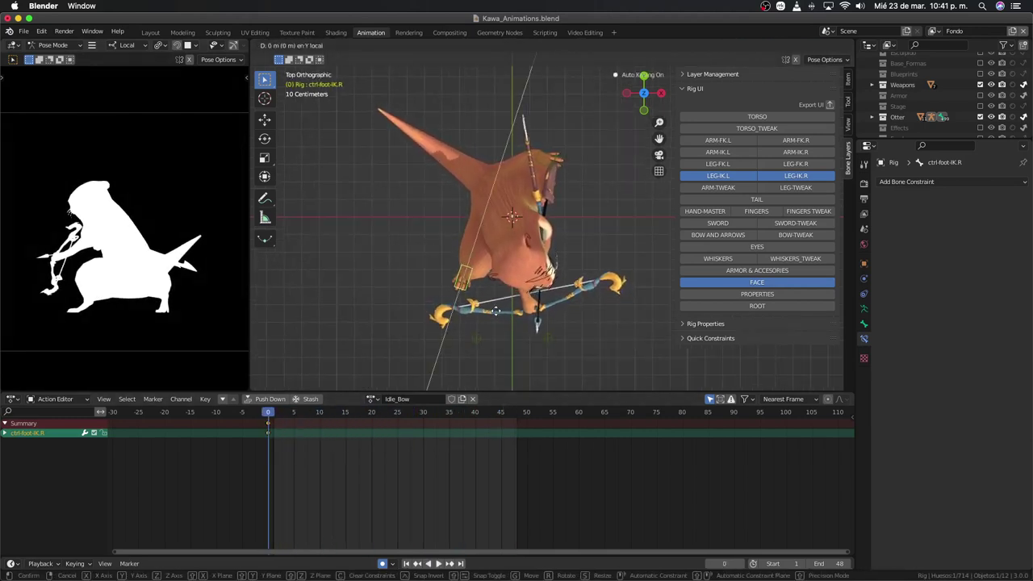
{"action": "left_click", "coordinate": [496, 317]}
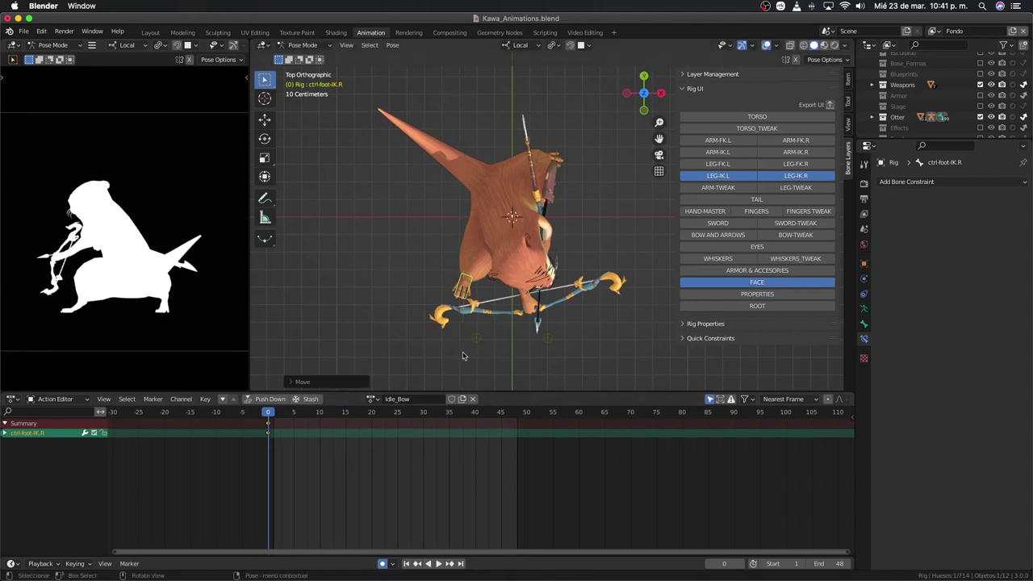
{"action": "middle_click_drag", "start_coordinate": [462, 356], "coordinate": [432, 246]}
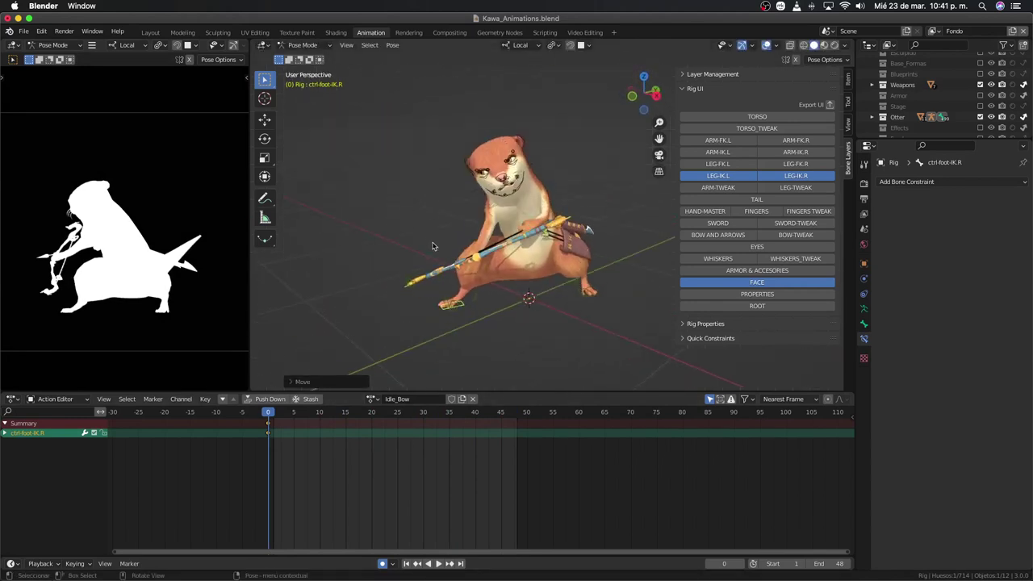
{"action": "key", "text": "KP_3"}
{"action": "key", "text": "space"}
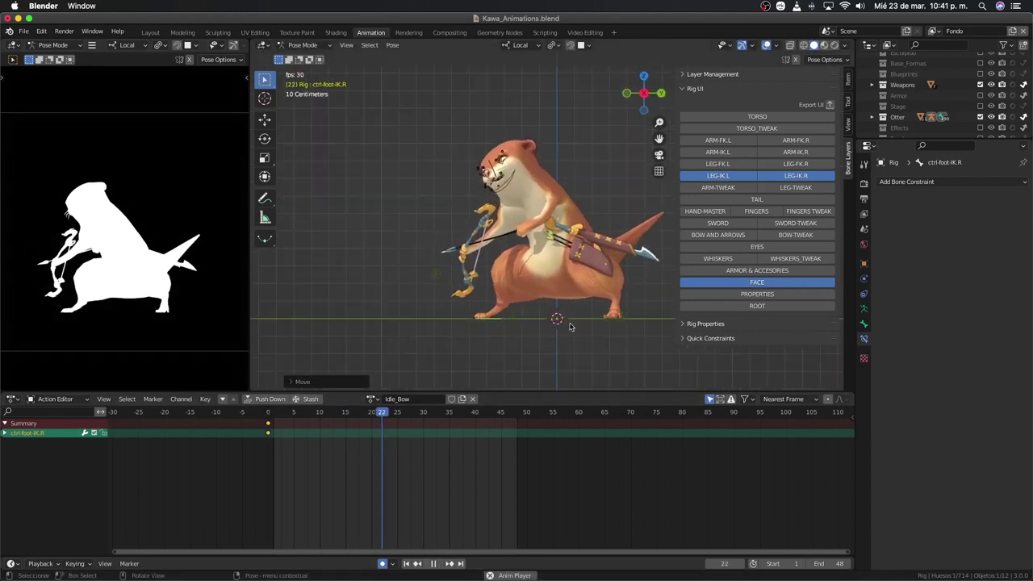
{"action": "left_click", "coordinate": [270, 434]}
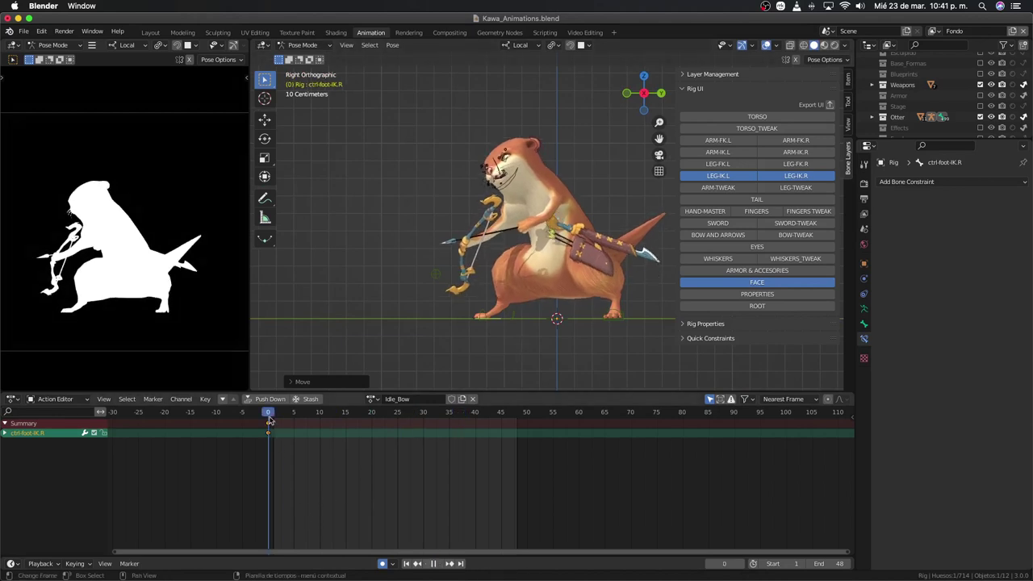
{"action": "scroll", "coordinate": [630, 364], "scroll_direction": "up", "scroll_amount": 2}
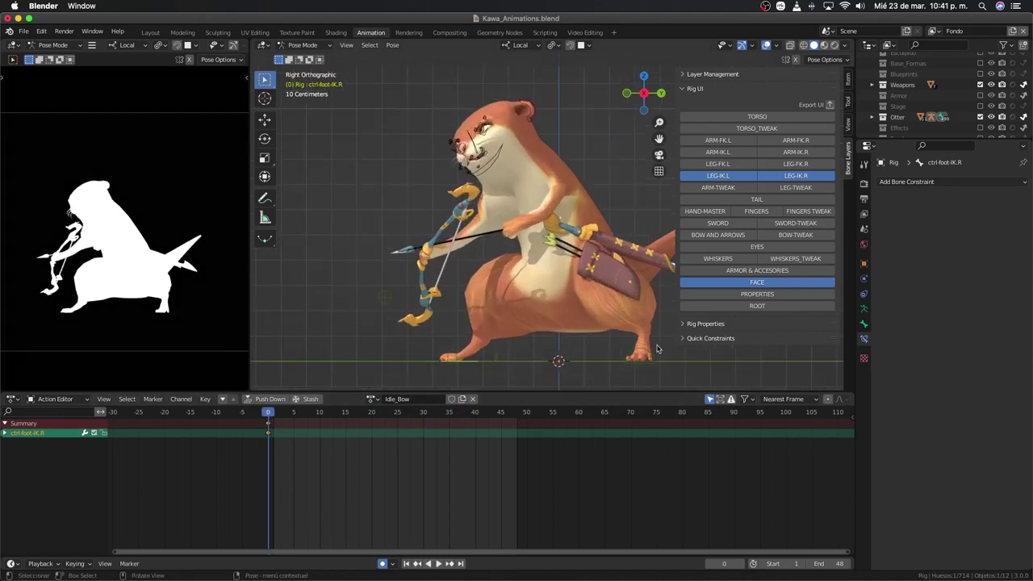
Step: Rotate the right foot roll control on local X, keying poses at frames 0 and 6
{"action": "left_click", "coordinate": [497, 356]}
{"action": "key", "text": "r"}
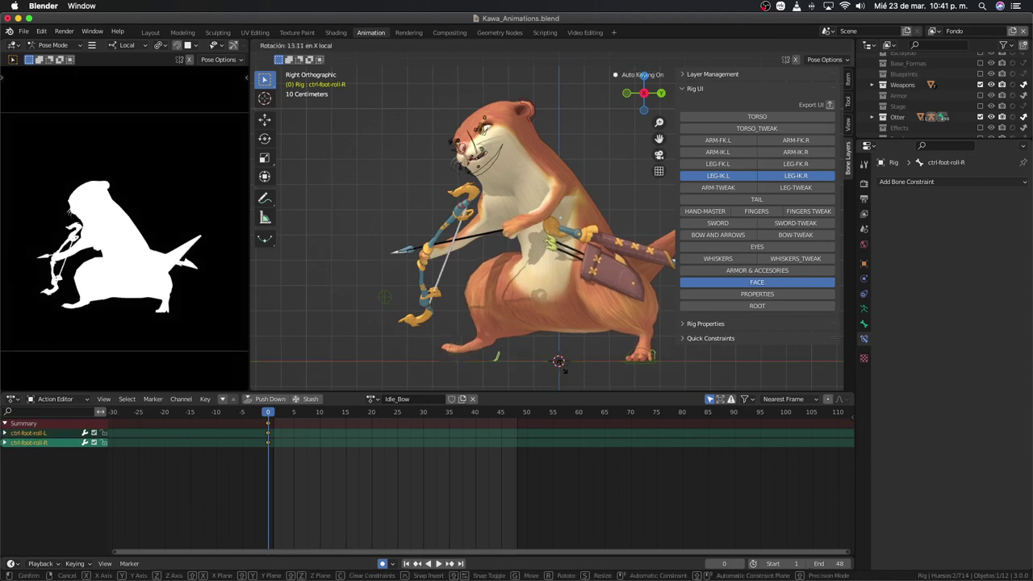
{"action": "key", "text": "x"}
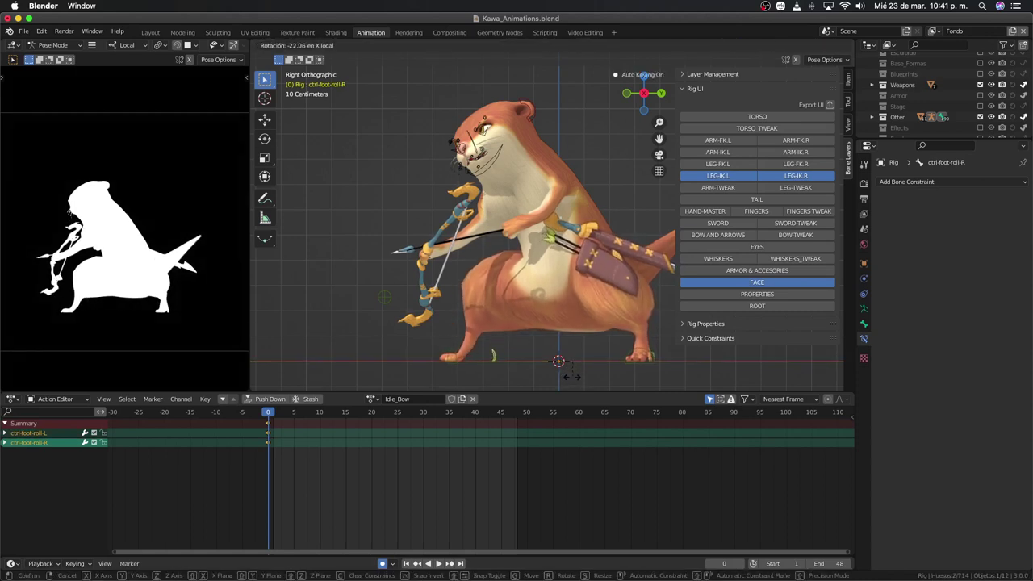
{"action": "left_click", "coordinate": [567, 378]}
{"action": "key", "text": "space"}
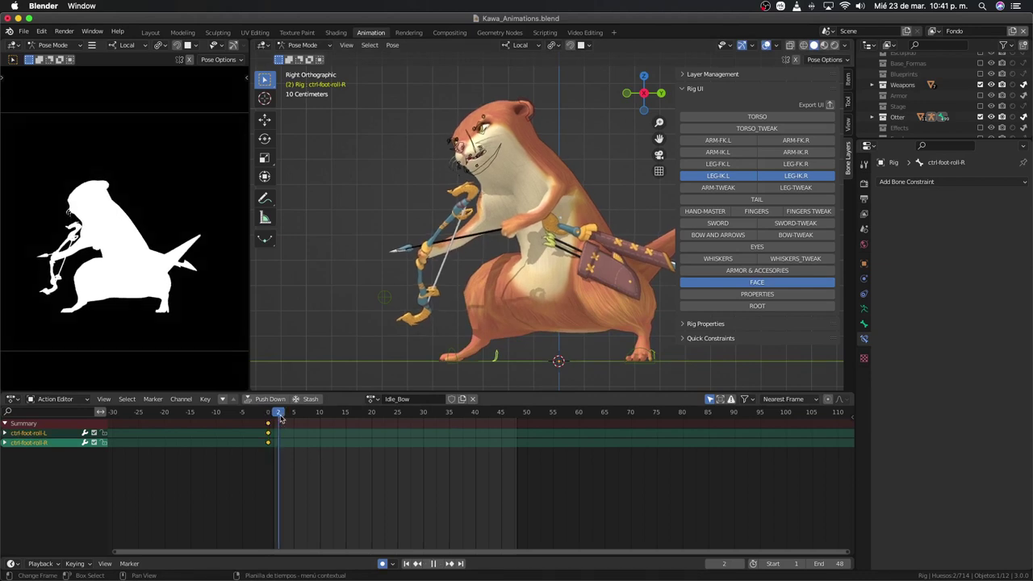
{"action": "key", "text": "r"}
{"action": "key", "text": "x"}
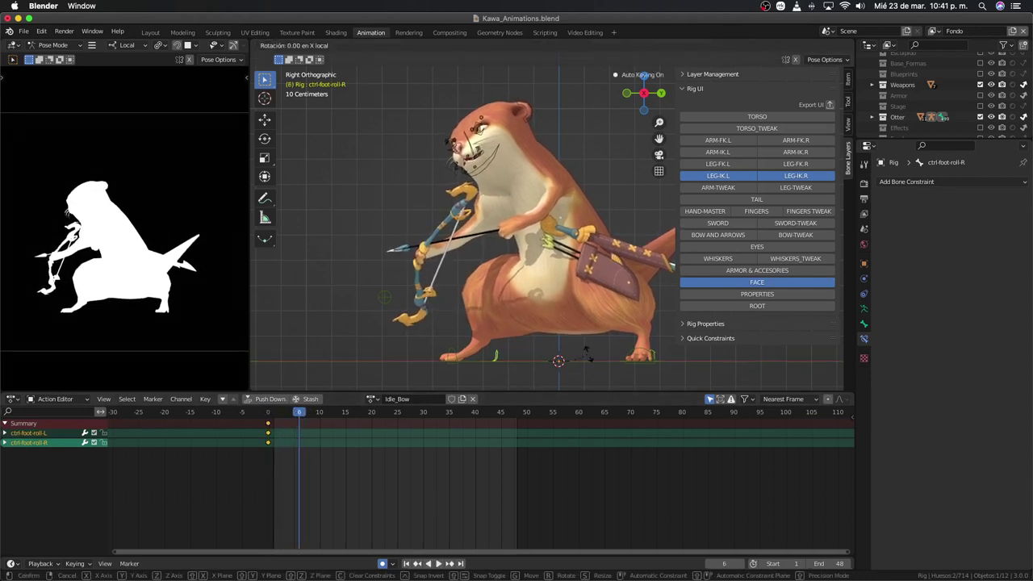
{"action": "left_click", "coordinate": [587, 353]}
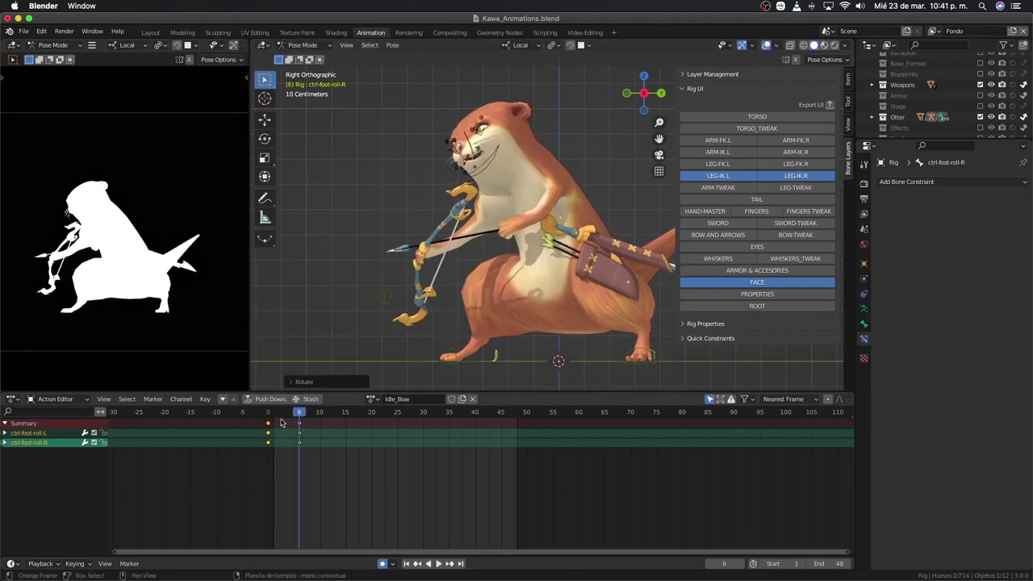
{"action": "key", "text": "space"}
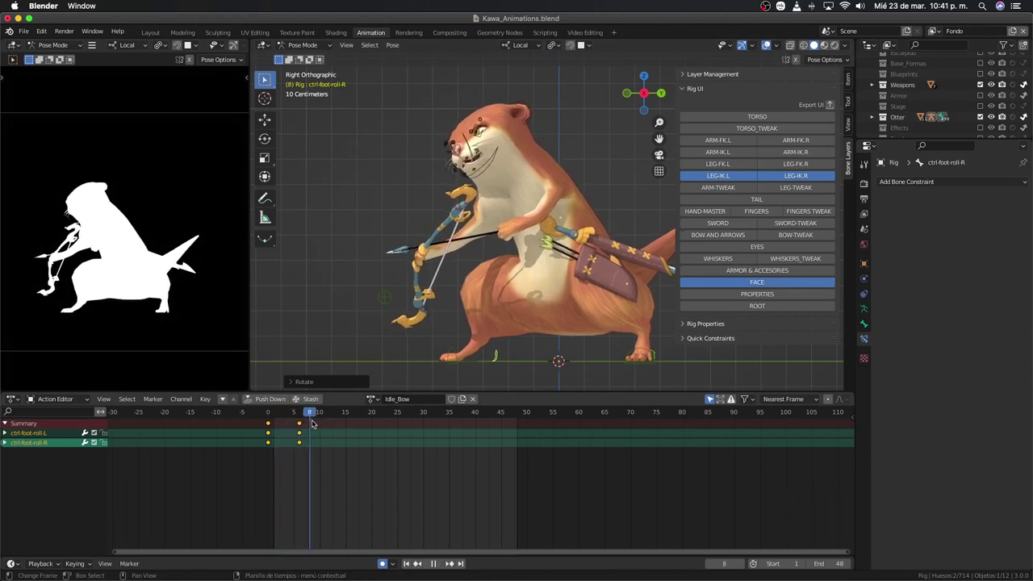
Step: Move the foot-roll keyframe to frame 47, review playback, and show the curves in the Graph Editor
{"action": "left_click_drag", "start_coordinate": [313, 424], "coordinate": [409, 464]}
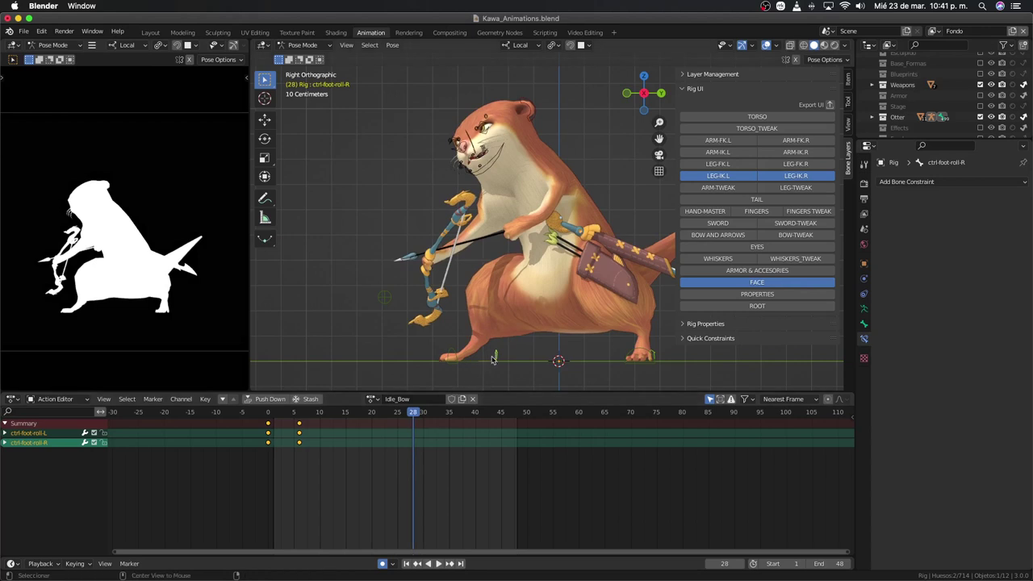
{"action": "left_click_drag", "start_coordinate": [418, 417], "coordinate": [319, 425]}
{"action": "key", "text": "space"}
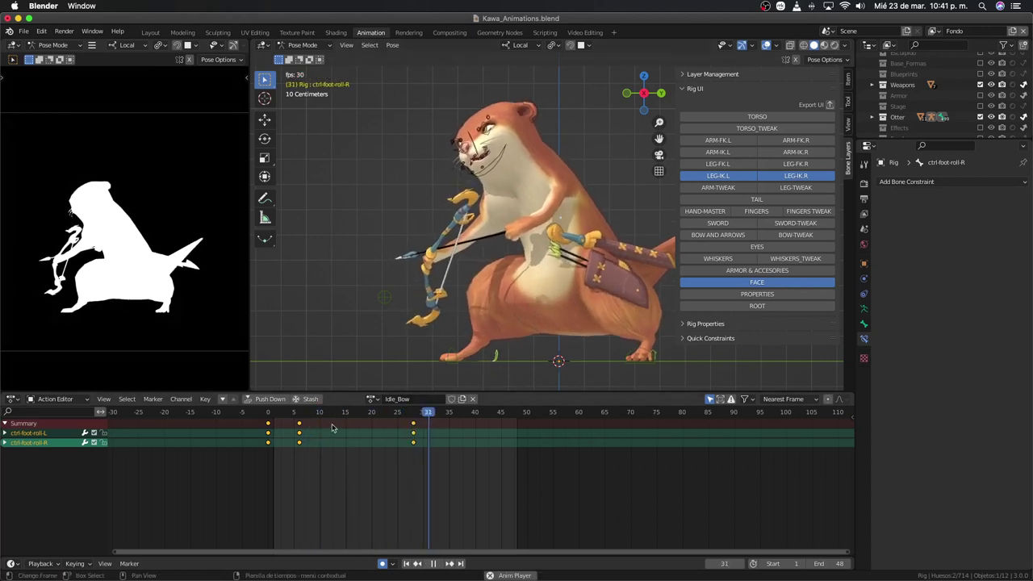
{"action": "mouse_move", "coordinate": [416, 414]}
{"action": "left_mouse_down"}
{"action": "mouse_move", "coordinate": [323, 418]}
{"action": "mouse_move", "coordinate": [411, 442]}
{"action": "left_mouse_up"}
{"action": "left_click", "coordinate": [461, 441]}
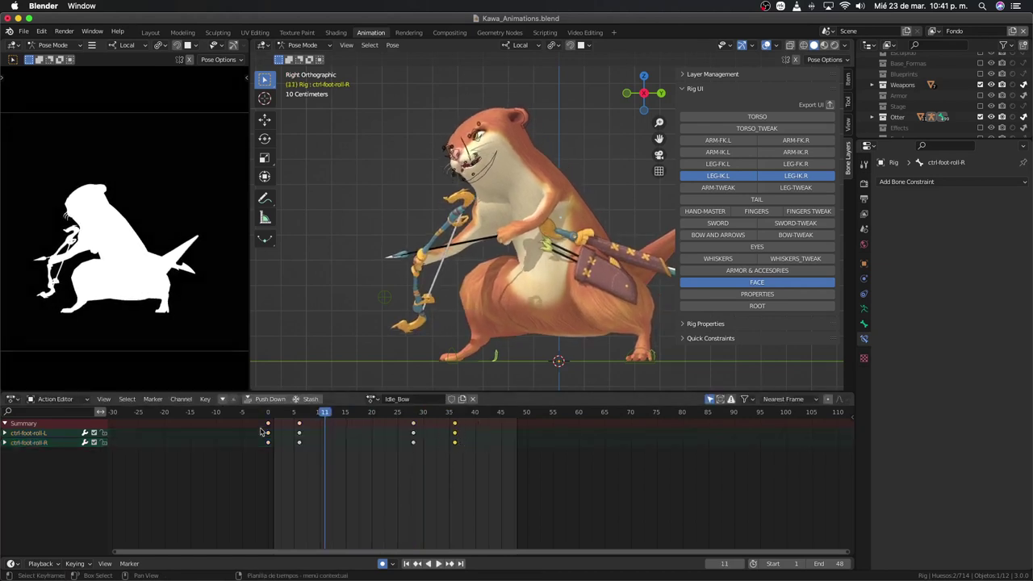
{"action": "left_click", "coordinate": [534, 452]}
{"action": "key", "text": "space"}
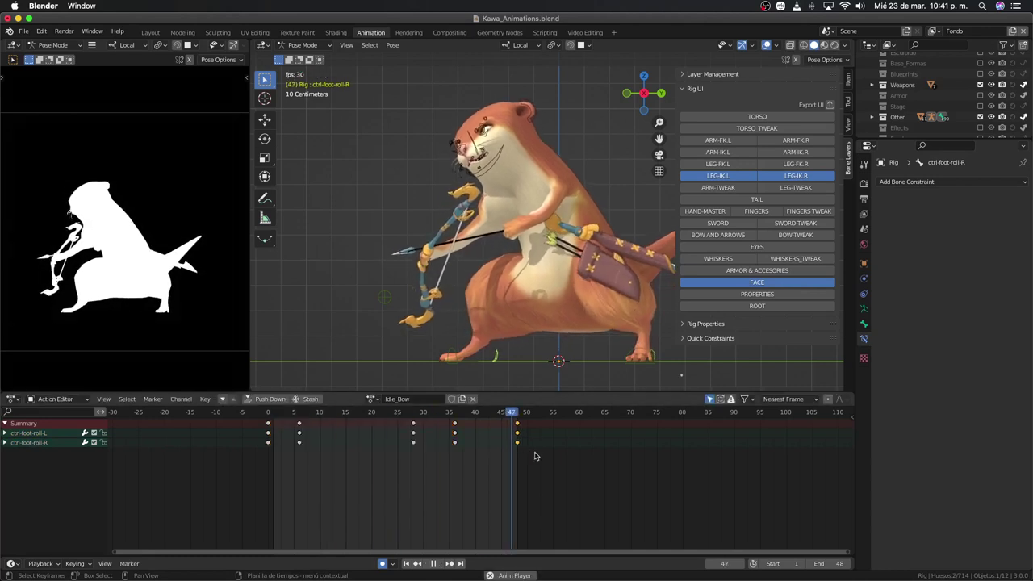
{"action": "key", "text": "space"}
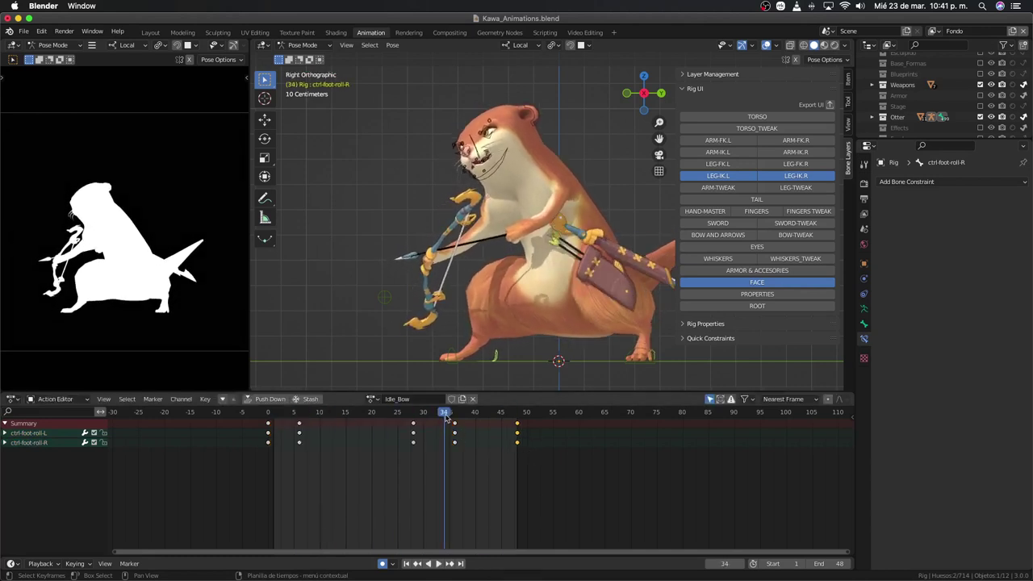
{"action": "key", "text": "space"}
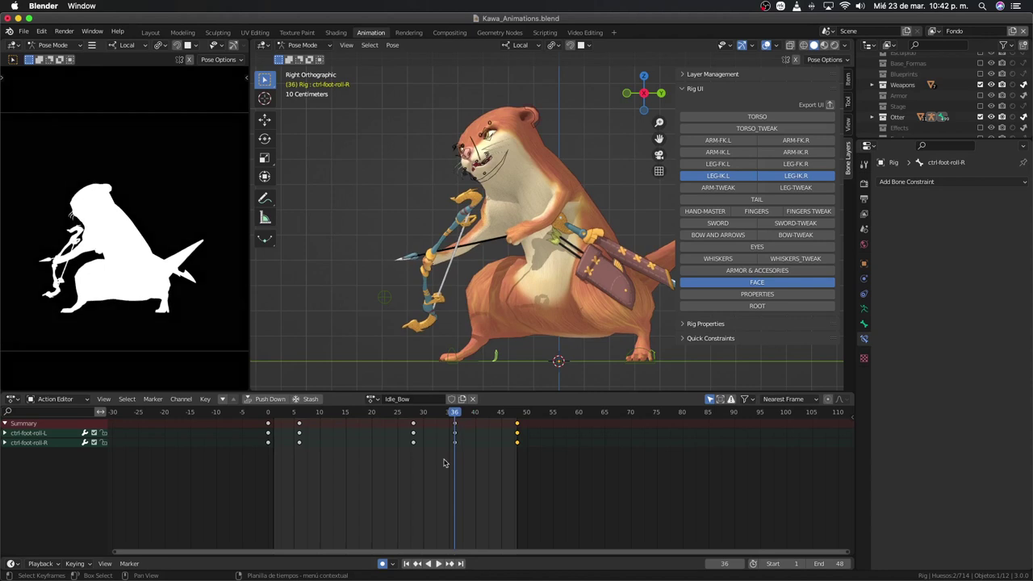
{"action": "key", "text": "ctrl+Tab"}
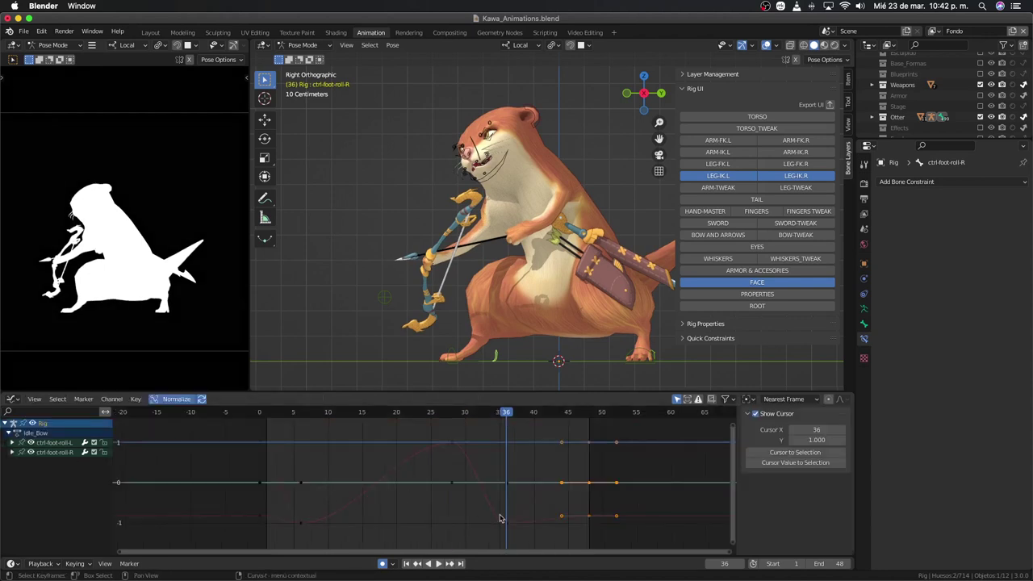
Step: Drop the right foot-roll key near frame 36 to about -1
{"action": "left_click", "coordinate": [502, 530]}
{"action": "key", "text": "g"}
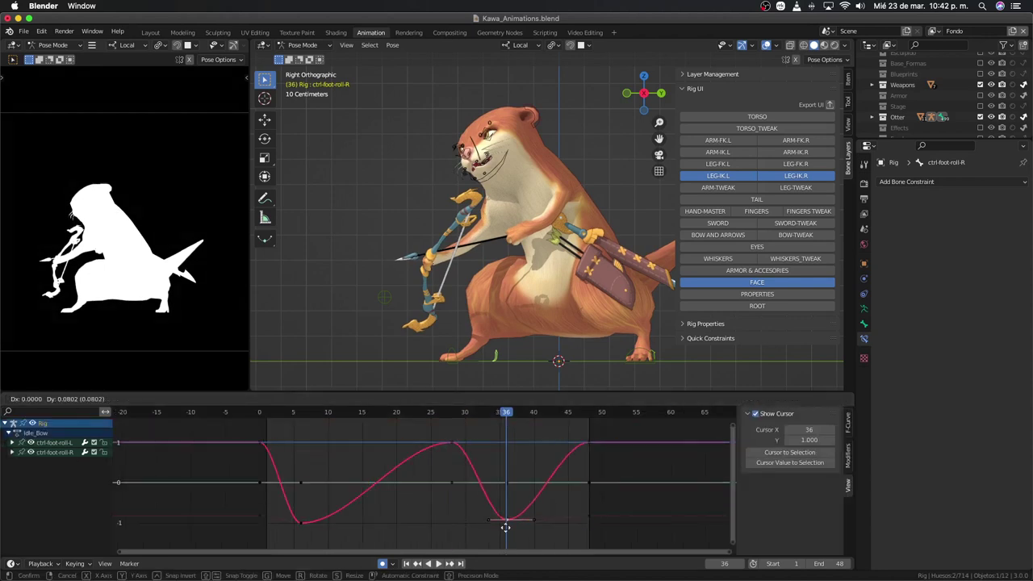
{"action": "left_click", "coordinate": [502, 517]}
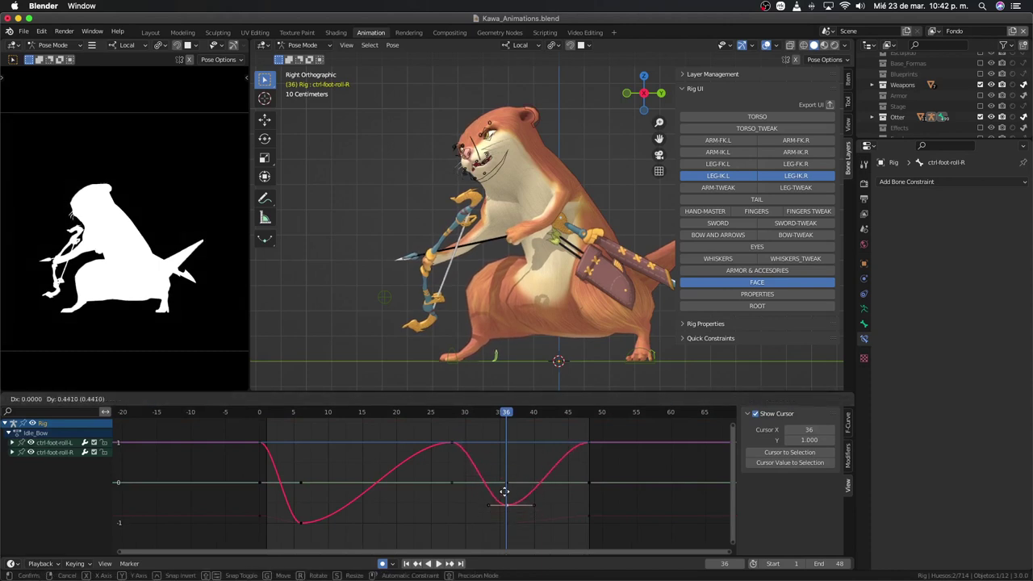
{"action": "left_click", "coordinate": [503, 487]}
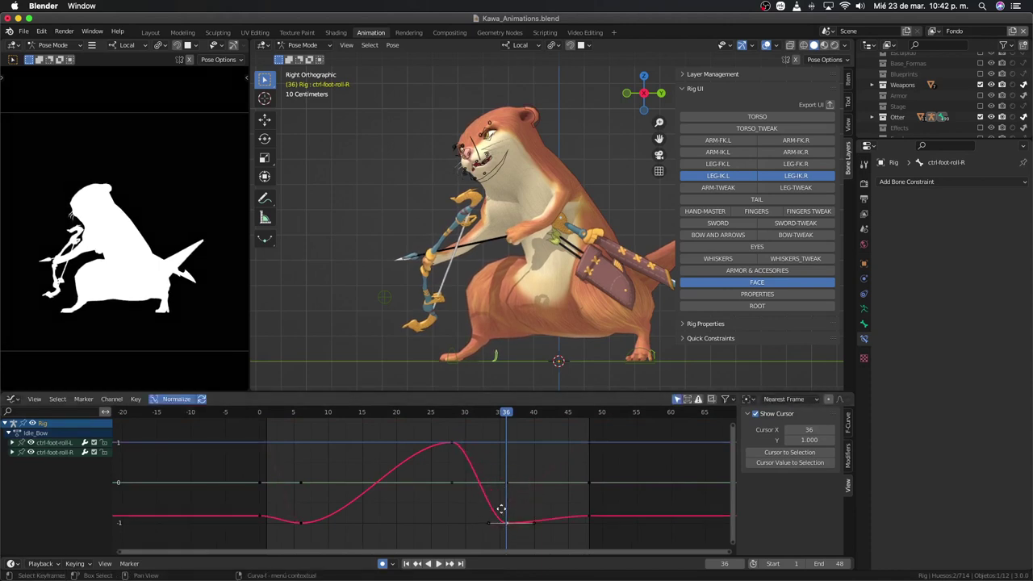
{"action": "key", "text": "g"}
{"action": "left_click", "coordinate": [498, 512]}
Step: Test lowering the frame-28 peak, cancel to keep it, and review the foot roll in playback
{"action": "left_click_drag", "start_coordinate": [506, 413], "coordinate": [453, 433]}
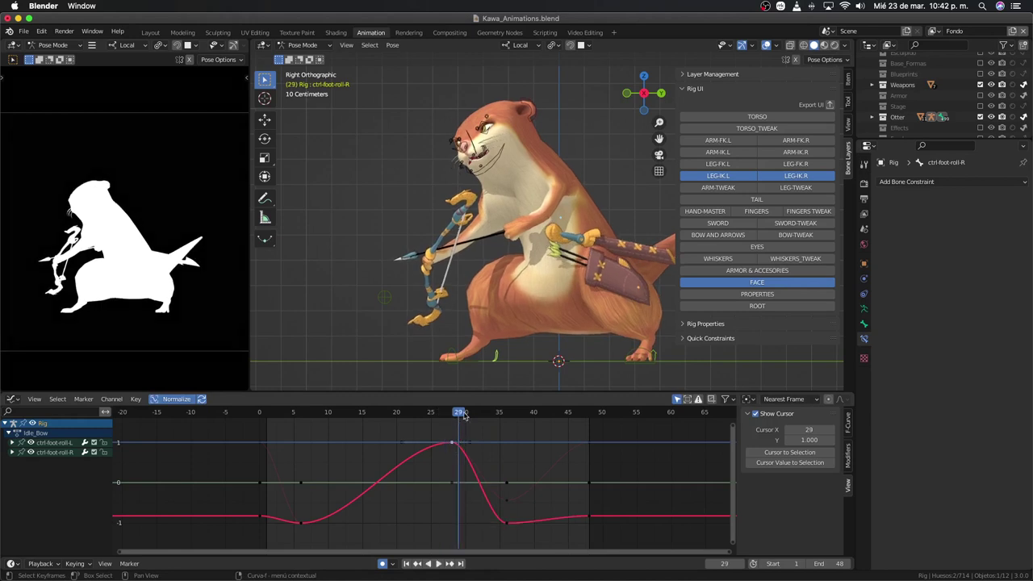
{"action": "left_click", "coordinate": [452, 443]}
{"action": "key", "text": "g"}
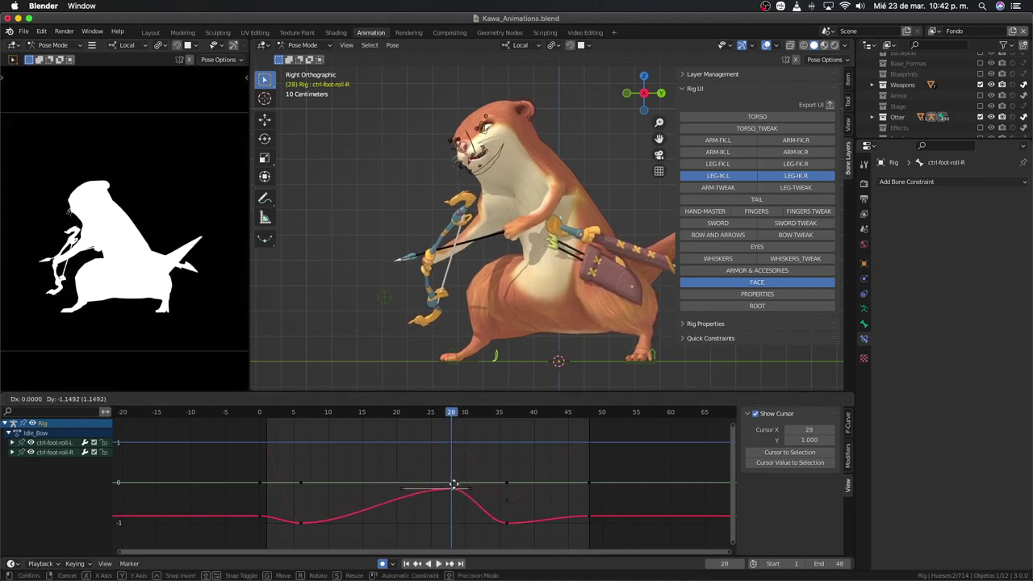
{"action": "key", "text": "Escape"}
{"action": "key", "text": "space"}
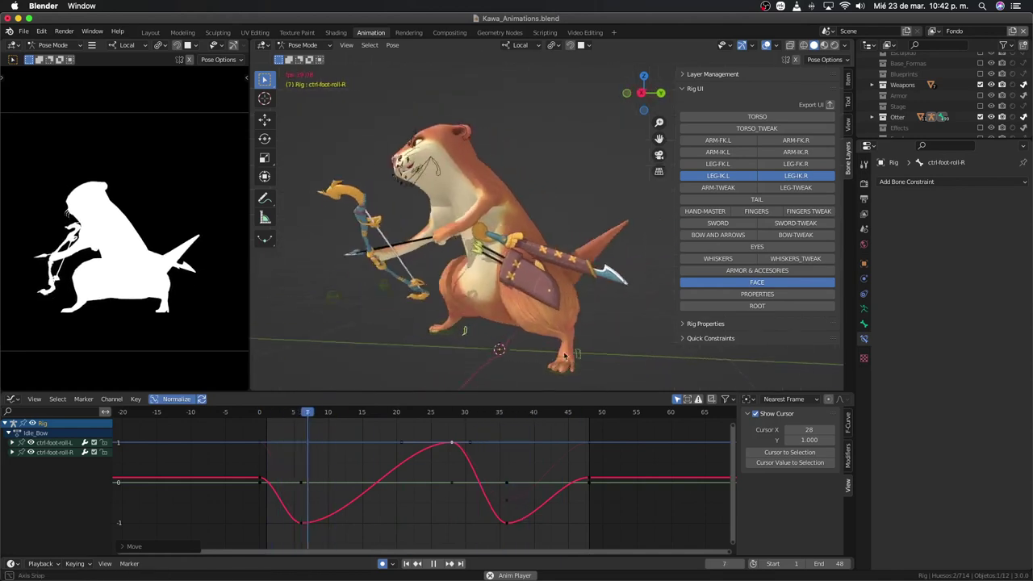
{"action": "mouse_move", "coordinate": [551, 330]}
{"action": "middle_mouse_down"}
{"action": "mouse_move", "coordinate": [564, 361]}
{"action": "mouse_move", "coordinate": [473, 362]}
{"action": "mouse_move", "coordinate": [607, 235]}
{"action": "mouse_move", "coordinate": [484, 236]}
{"action": "middle_mouse_up"}
{"action": "key", "text": "space"}
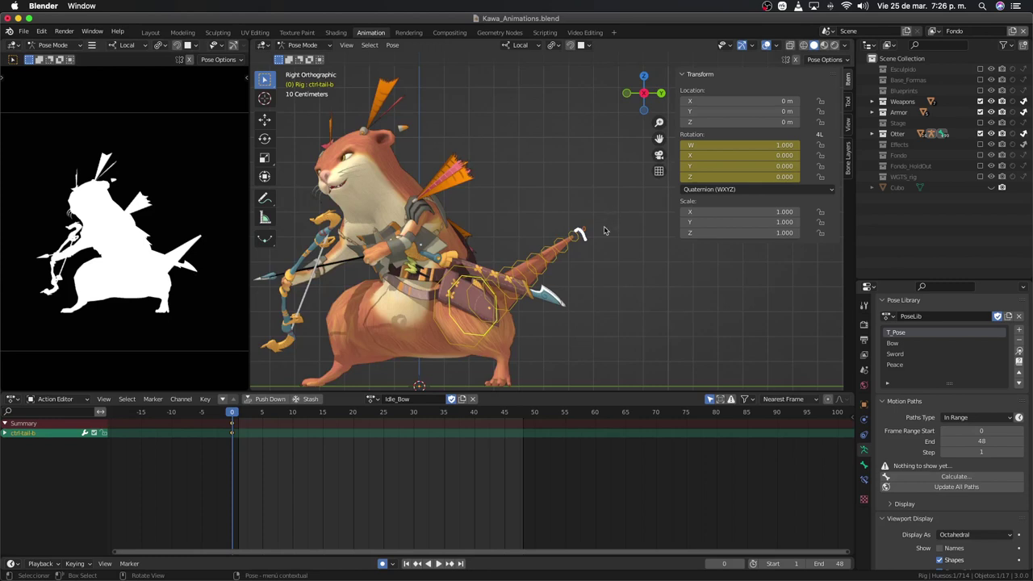
Step: Curl the tail upward by rotating the tail bones on local X, keyed at frame 0
{"action": "left_click_drag", "start_coordinate": [458, 315], "coordinate": [459, 314]}
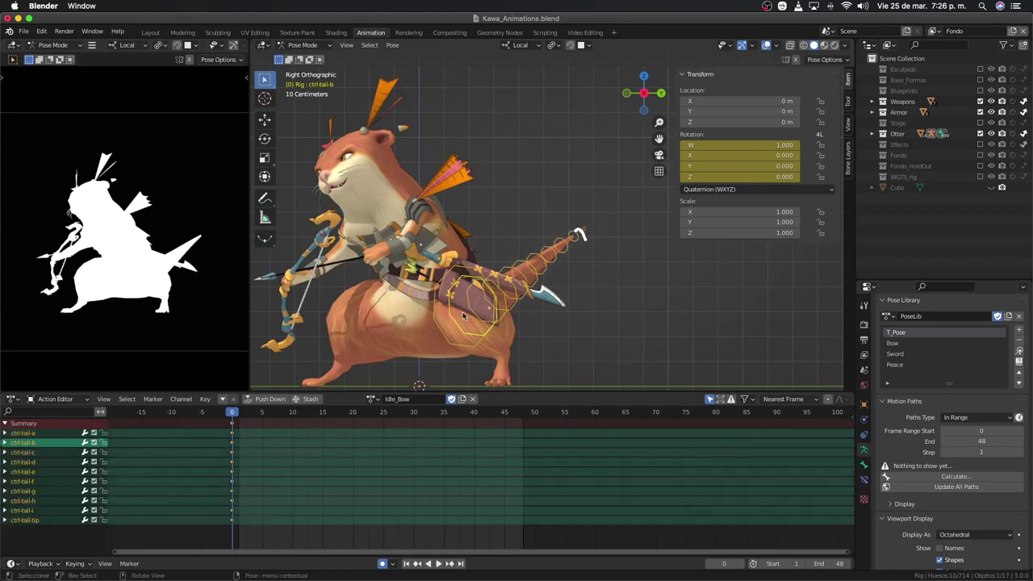
{"action": "scroll", "coordinate": [464, 315], "scroll_direction": "up", "scroll_amount": 2}
{"action": "key", "text": "r"}
{"action": "key", "text": "x"}
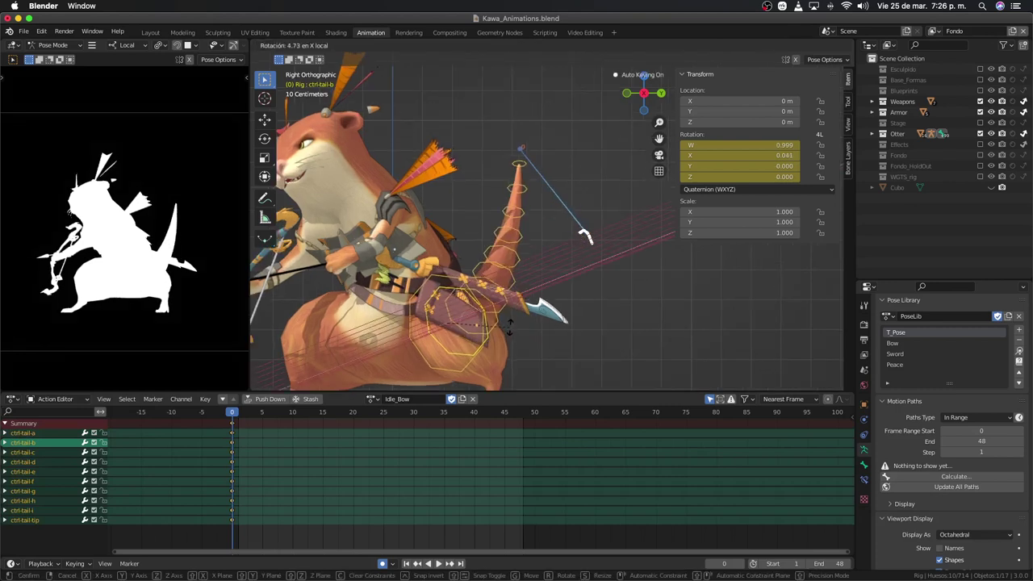
{"action": "left_click", "coordinate": [587, 236]}
{"action": "left_click_drag", "start_coordinate": [498, 266], "coordinate": [498, 267]}
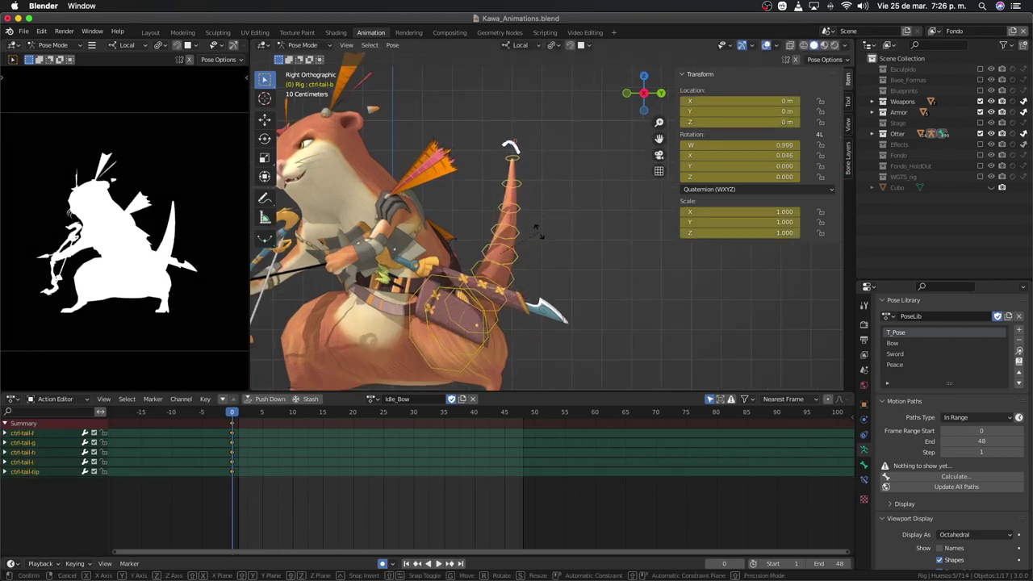
{"action": "key", "text": "r"}
{"action": "key", "text": "x"}
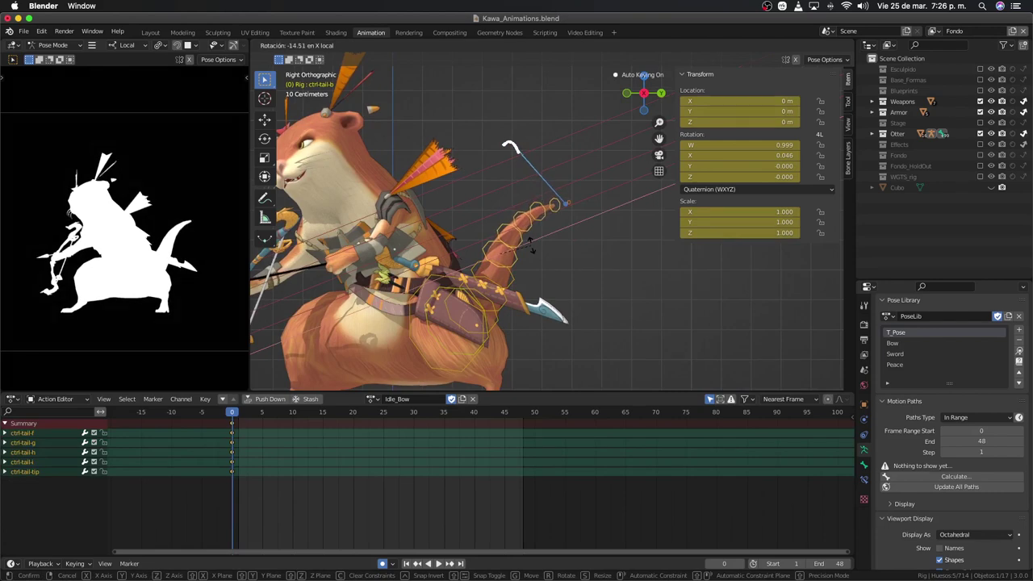
{"action": "left_click", "coordinate": [578, 275]}
Step: Play back the curled tail, check it from front and top views, then deselect all bones
{"action": "key", "text": "space"}
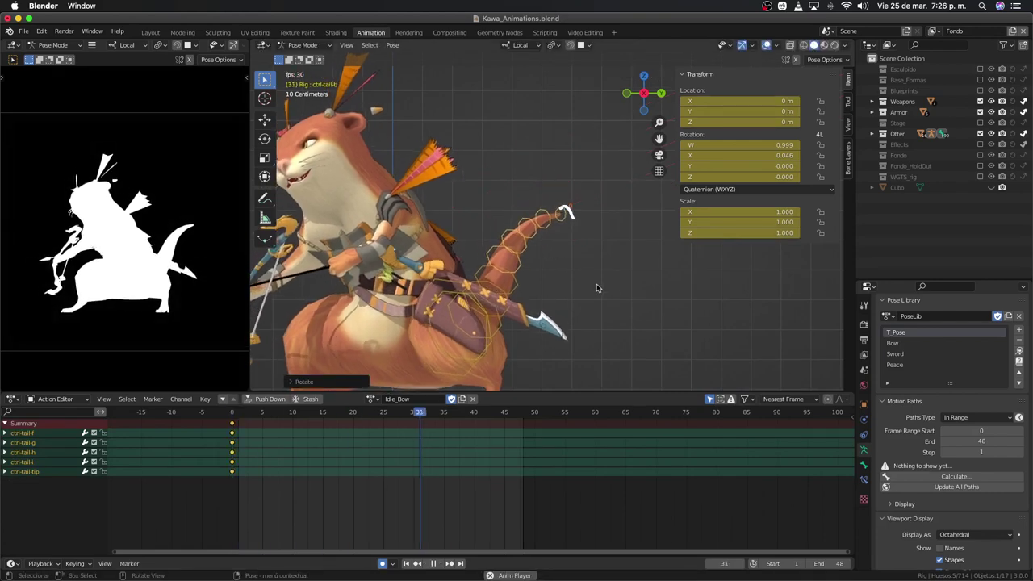
{"action": "key", "text": "space"}
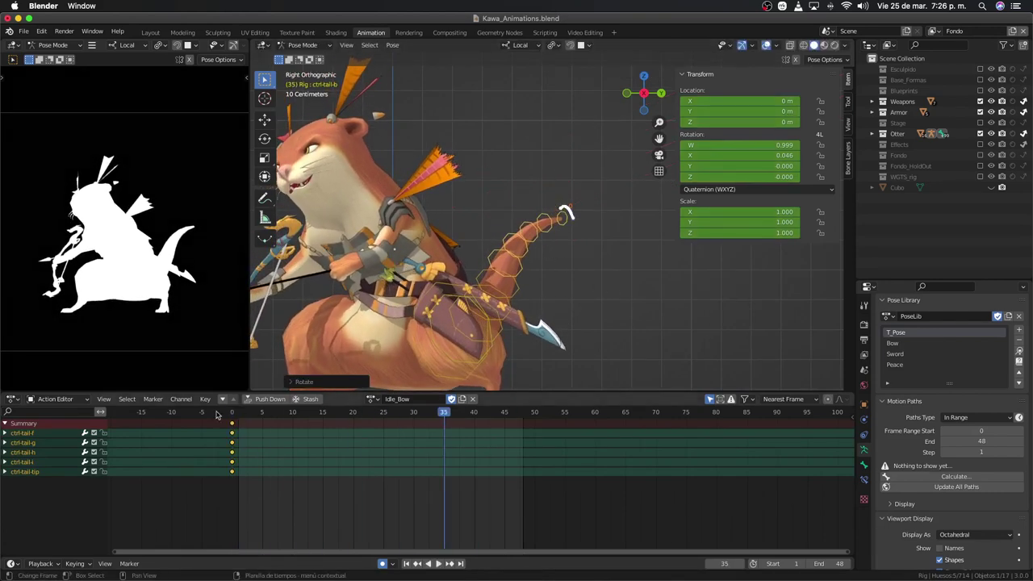
{"action": "left_click", "coordinate": [230, 416]}
{"action": "key", "text": "space"}
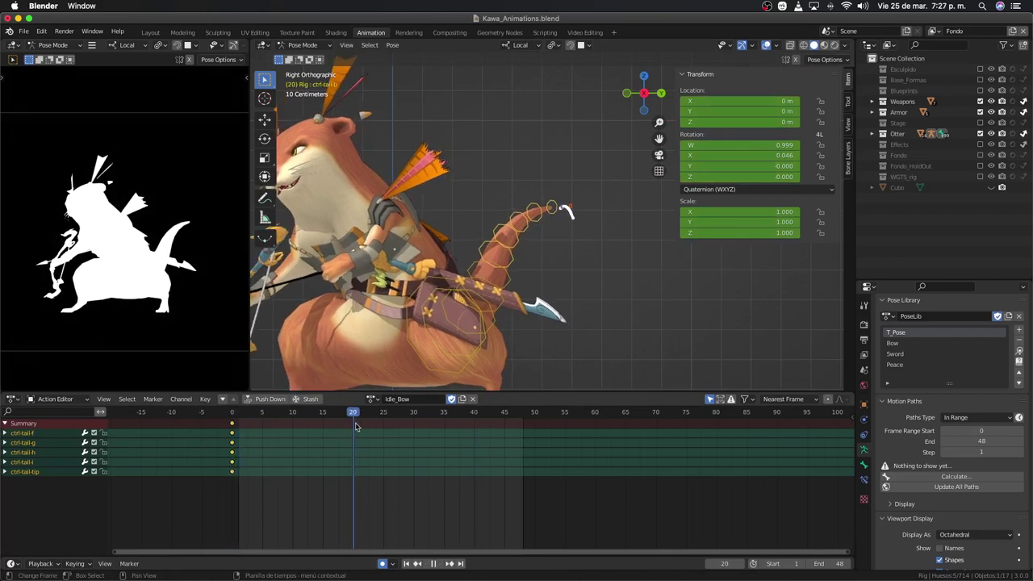
{"action": "key", "text": "Escape"}
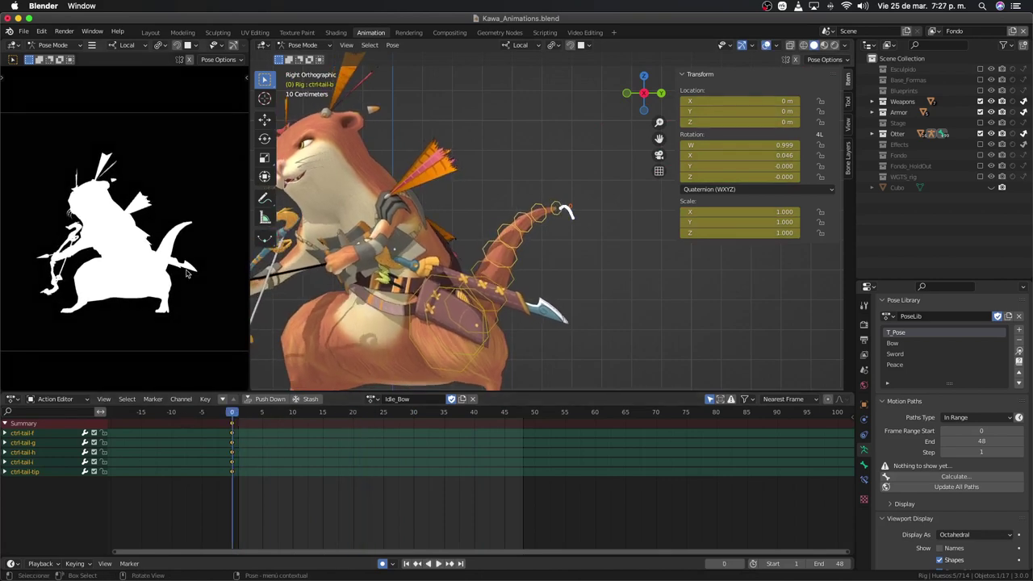
{"action": "middle_click_drag", "start_coordinate": [466, 238], "coordinate": [447, 238]}
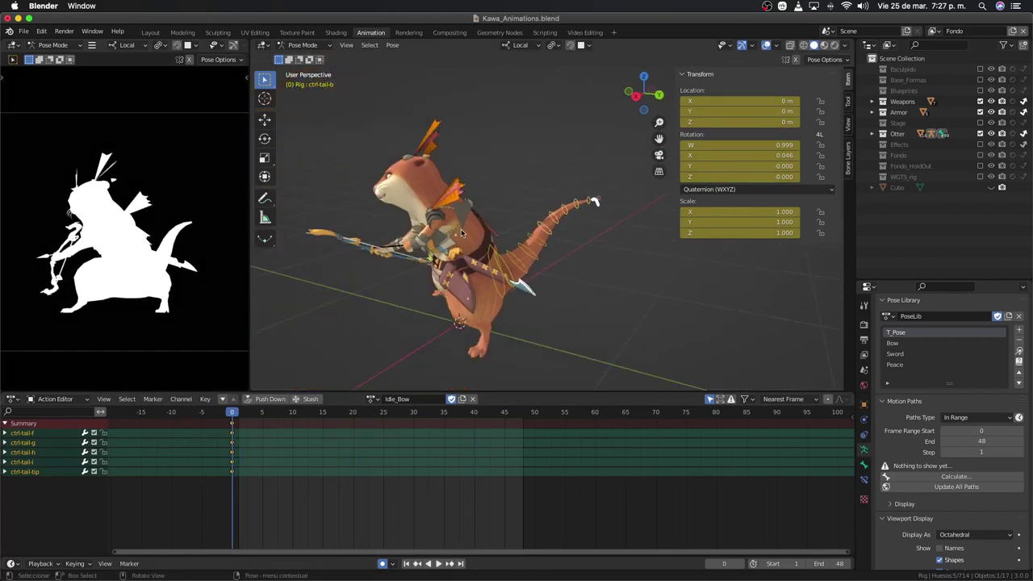
{"action": "key", "text": "KP_1"}
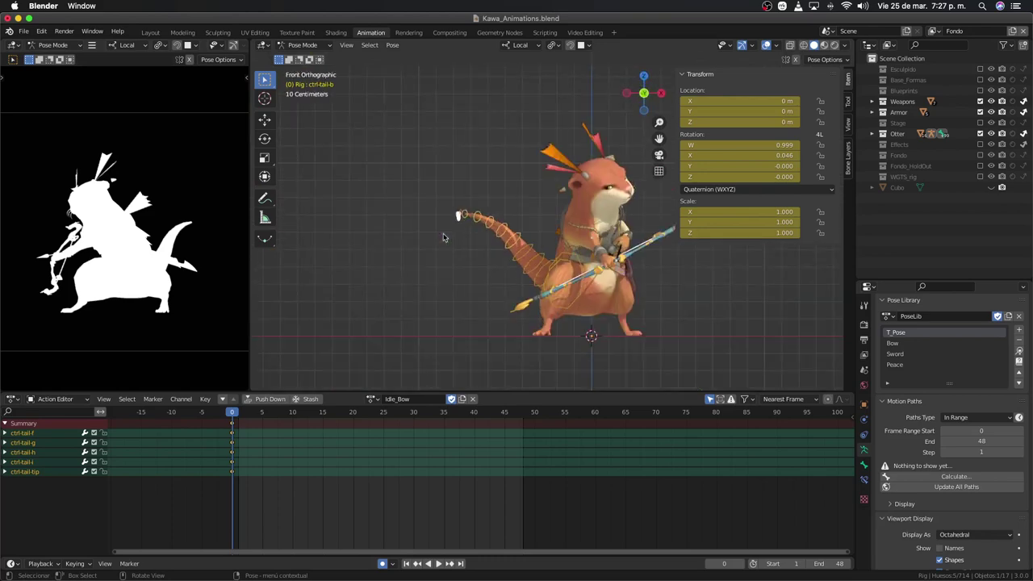
{"action": "key", "text": "KP_7"}
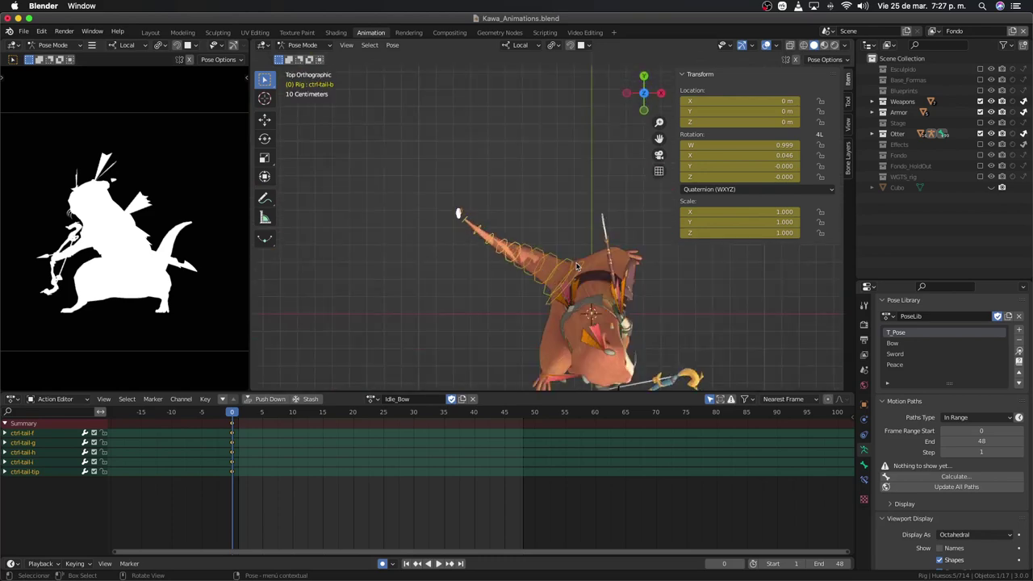
{"action": "left_click_drag", "start_coordinate": [407, 181], "coordinate": [539, 260]}
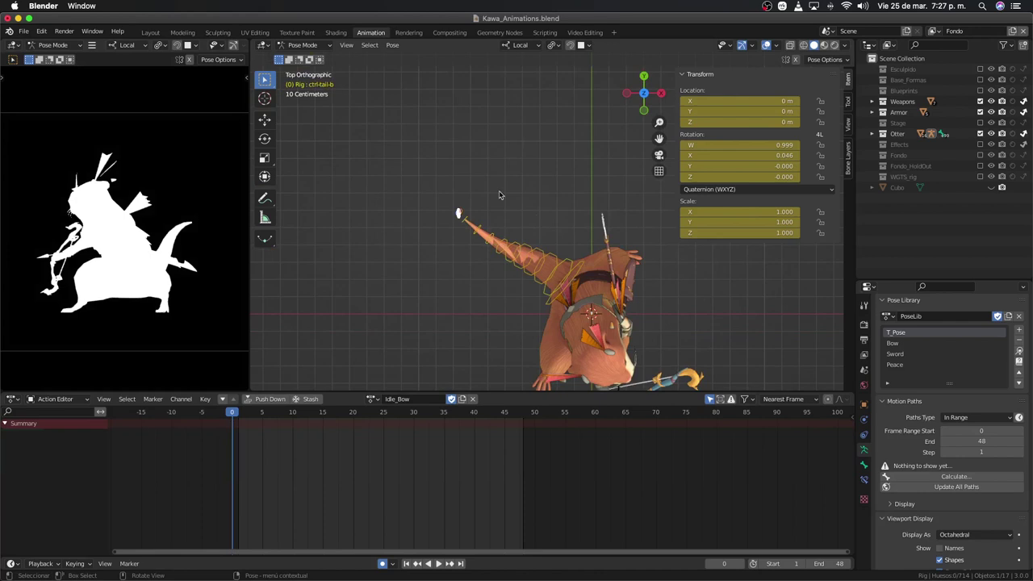
Step: Swing the tail base and bend the outer tail bones, then stop at frame 24
{"action": "left_click", "coordinate": [570, 268]}
{"action": "key", "text": "r"}
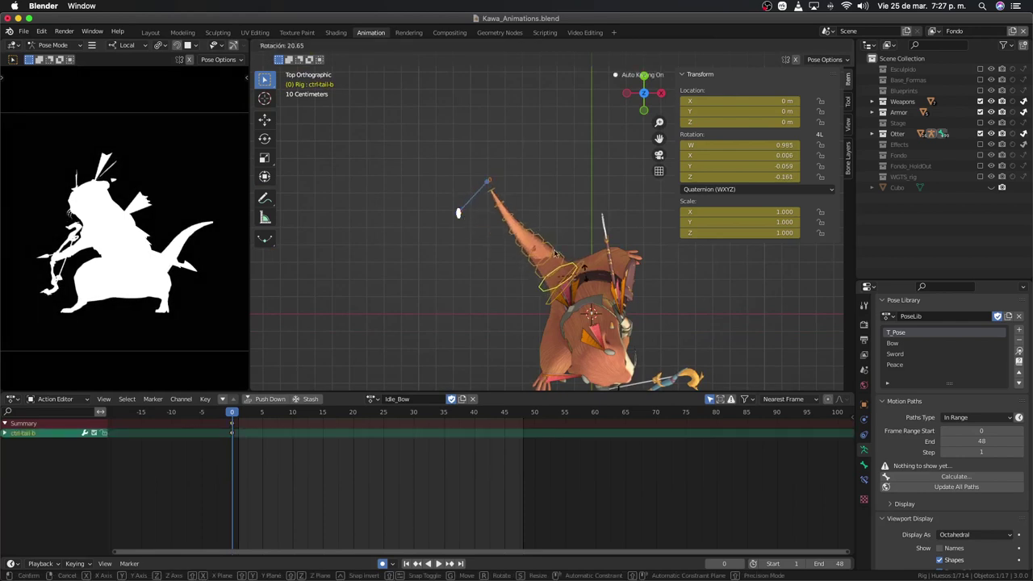
{"action": "left_click", "coordinate": [556, 254]}
{"action": "left_click_drag", "start_coordinate": [466, 164], "coordinate": [530, 259]}
{"action": "key", "text": "r"}
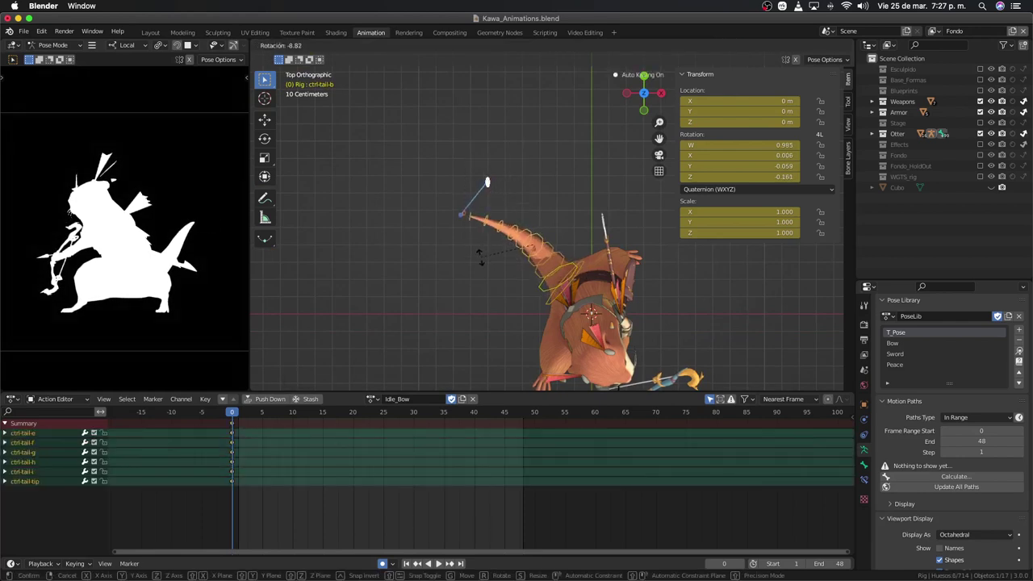
{"action": "left_click", "coordinate": [481, 260]}
{"action": "key", "text": "KP_3"}
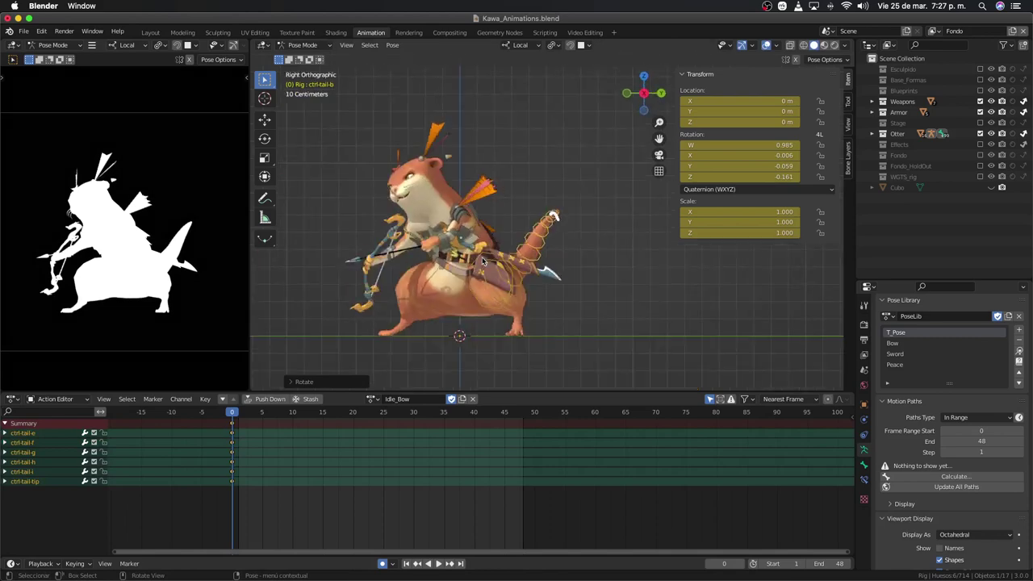
{"action": "middle_click_drag", "start_coordinate": [497, 260], "coordinate": [529, 263]}
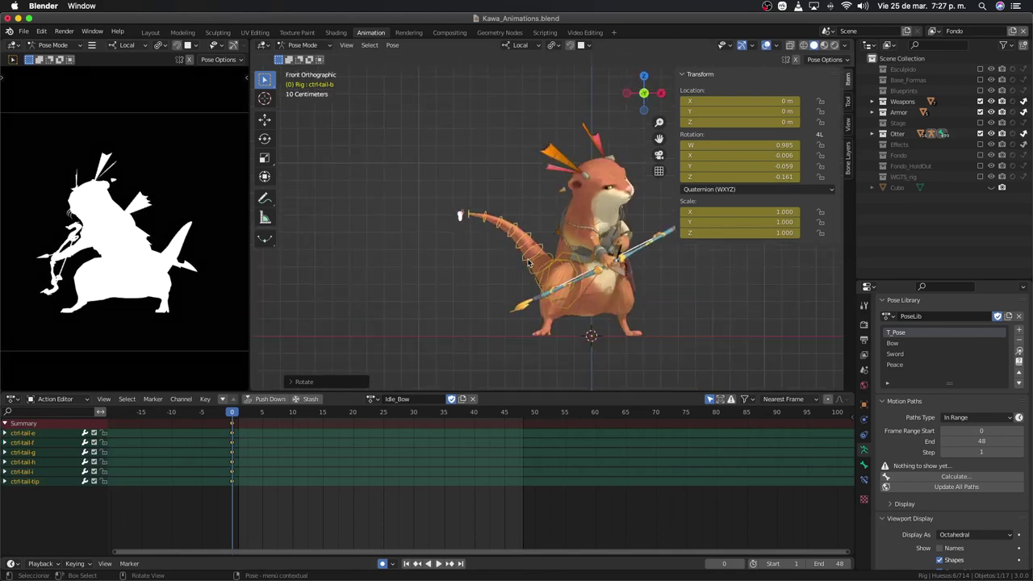
{"action": "scroll", "coordinate": [603, 256], "scroll_direction": "up", "scroll_amount": 2}
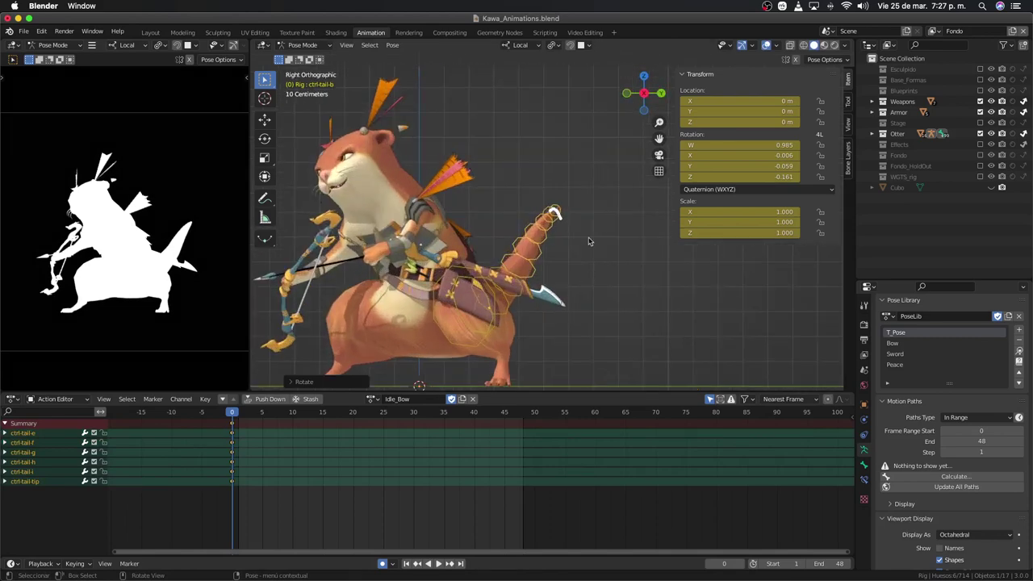
{"action": "key", "text": "space"}
{"action": "left_click", "coordinate": [371, 413]}
{"action": "key", "text": "space"}
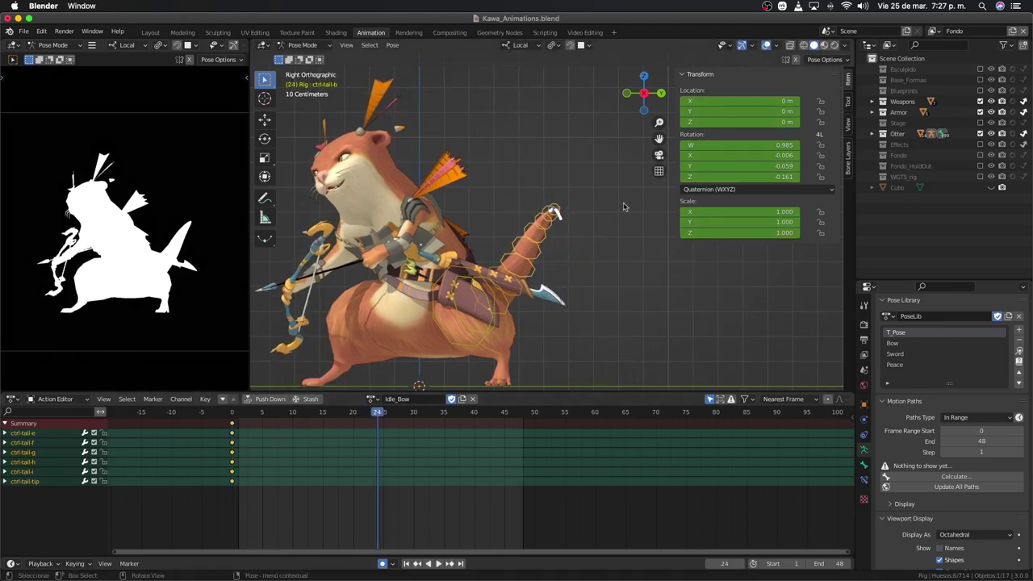
Step: Rotate ctrl-tail-a to key it at frame 24, then hide it
{"action": "left_click_drag", "start_coordinate": [602, 175], "coordinate": [451, 321]}
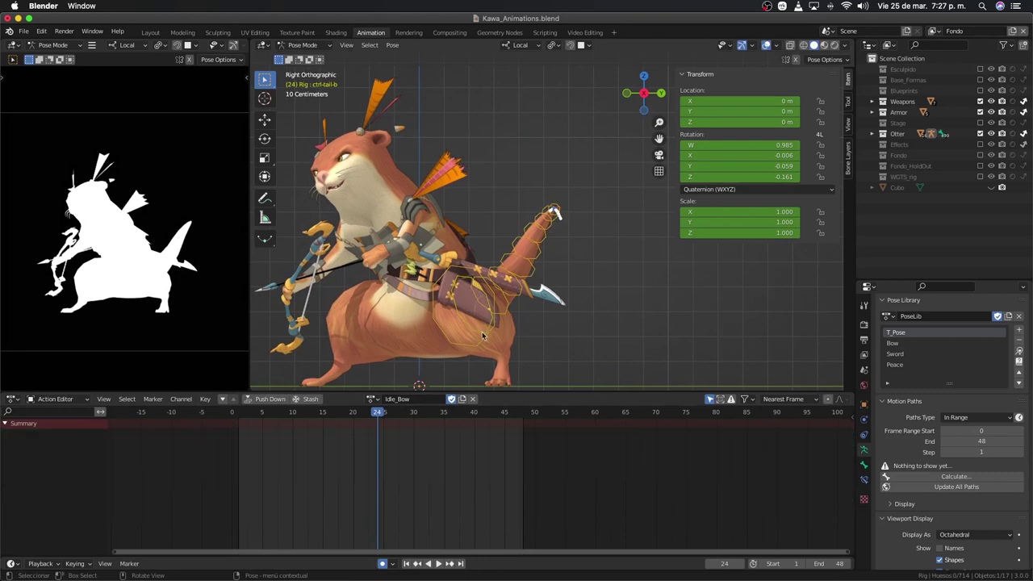
{"action": "left_click", "coordinate": [484, 348]}
{"action": "key", "text": "r"}
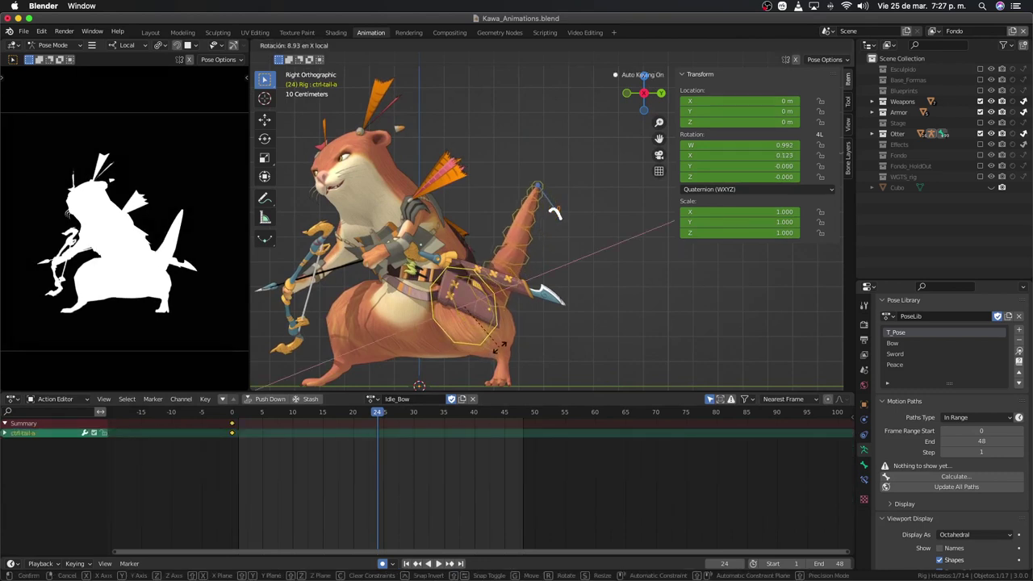
{"action": "left_click", "coordinate": [503, 345]}
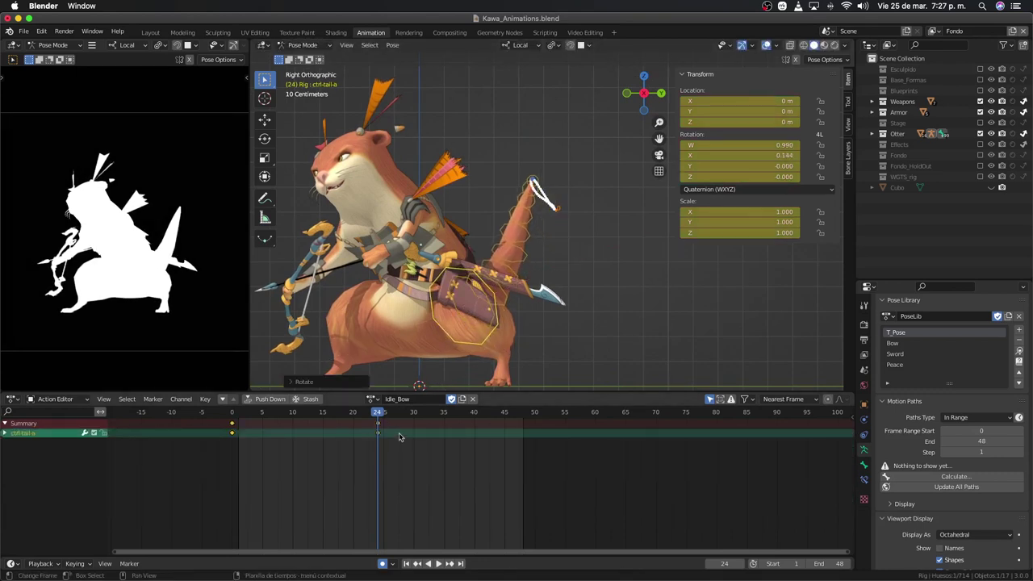
{"action": "middle_click_drag", "start_coordinate": [516, 338], "coordinate": [581, 242]}
{"action": "key", "text": "r"}
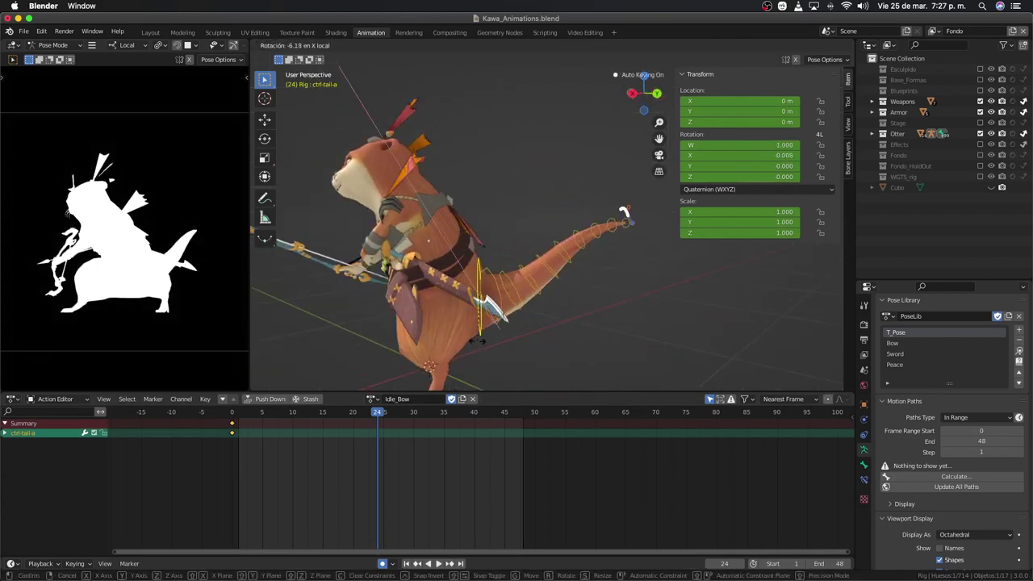
{"action": "left_click", "coordinate": [623, 212]}
{"action": "key", "text": "h"}
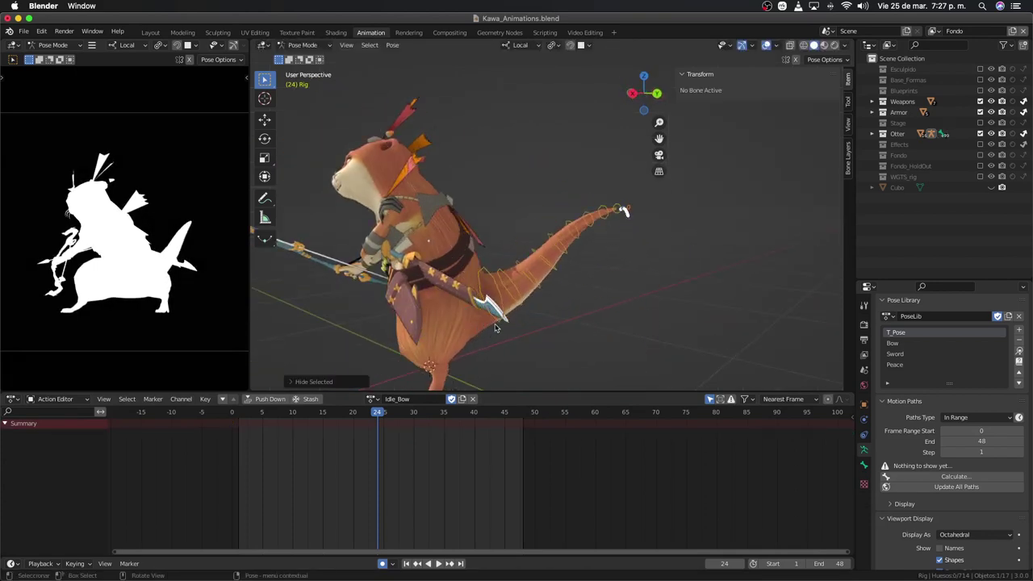
Step: Key ctrl-tail-b's local-X rotation at frame 24 and copy its frame-0 key to frame 48
{"action": "left_click", "coordinate": [499, 322]}
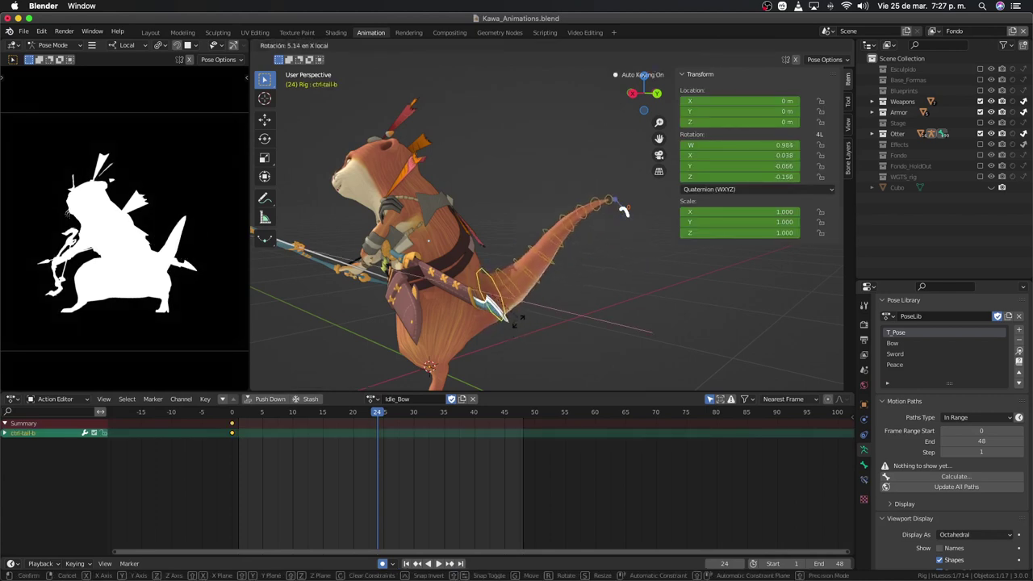
{"action": "key", "text": "r"}
{"action": "key", "text": "x"}
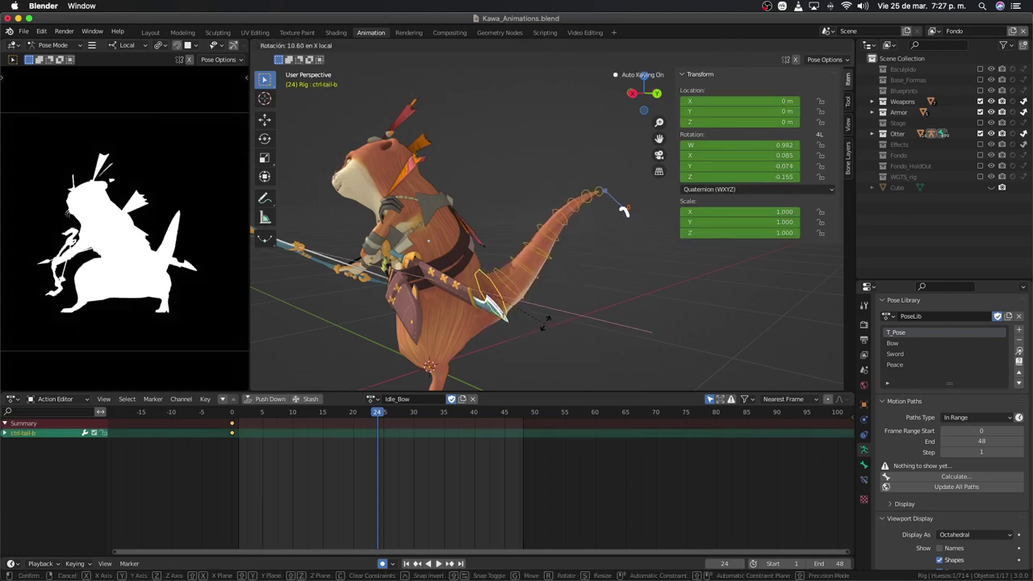
{"action": "left_click", "coordinate": [623, 211]}
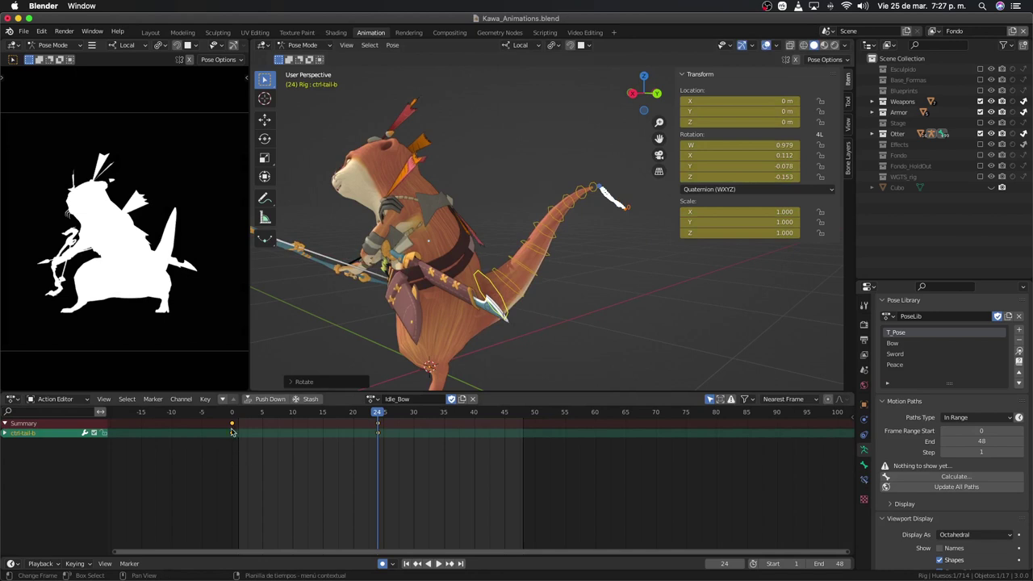
{"action": "left_click", "coordinate": [231, 433]}
{"action": "key", "text": "shift+d"}
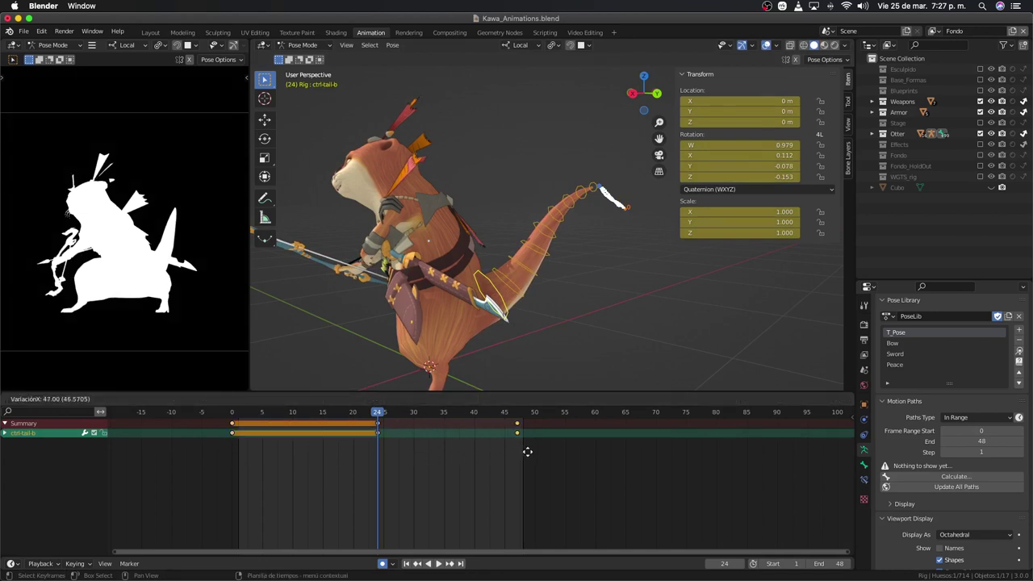
{"action": "left_click", "coordinate": [536, 454]}
Step: Play back the looping tail motion from the side view, returning to frame 0
{"action": "key", "text": "space"}
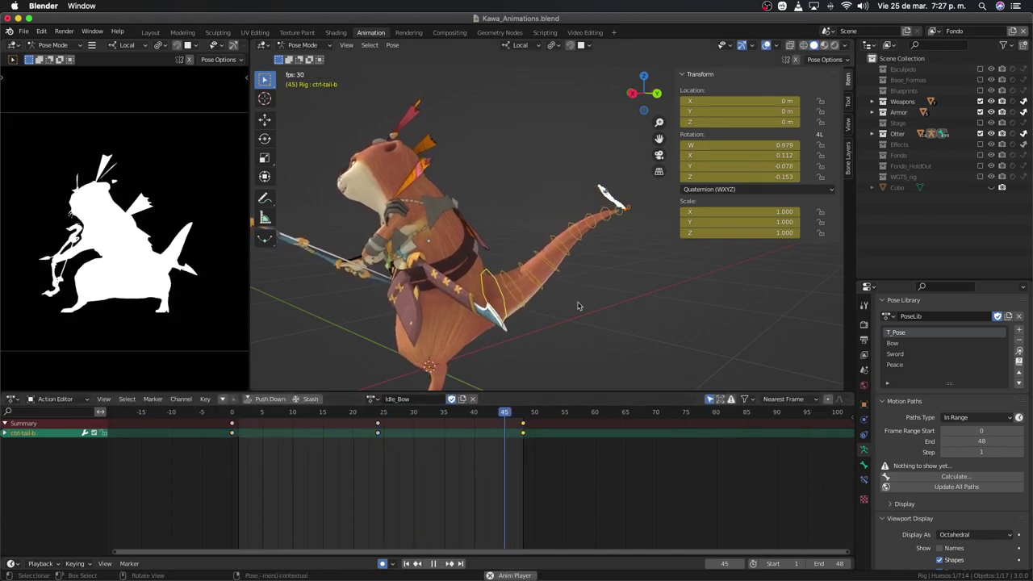
{"action": "key", "text": "KP_3"}
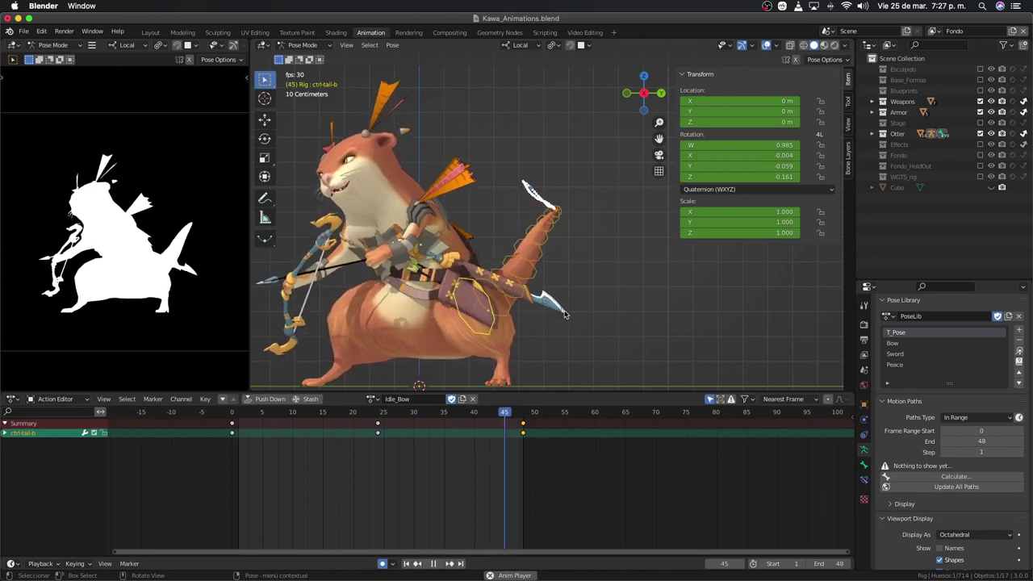
{"action": "key", "text": "space"}
{"action": "left_click", "coordinate": [378, 413]}
{"action": "key", "text": "space"}
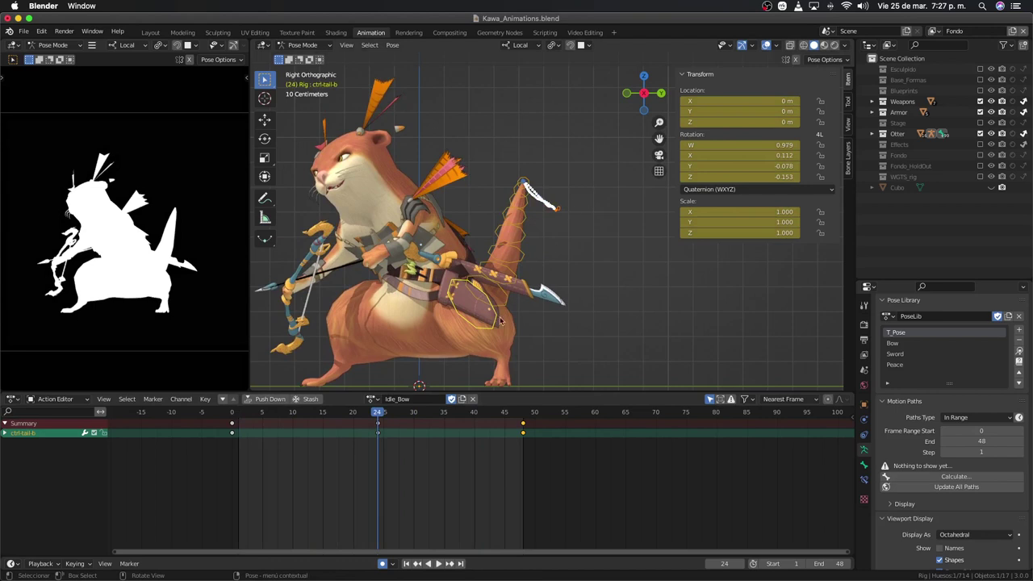
{"action": "left_click", "coordinate": [232, 412]}
{"action": "mouse_move", "coordinate": [683, 327]}
{"action": "middle_mouse_down", "text": "shift"}
{"action": "mouse_move", "coordinate": [621, 254]}
{"action": "mouse_move", "coordinate": [550, 268]}
{"action": "middle_mouse_up", "text": "shift"}
{"action": "key", "text": "ctrl+Tab"}
Step: Add an arrows empty at the 3D cursor
{"action": "key", "text": "shift+a"}
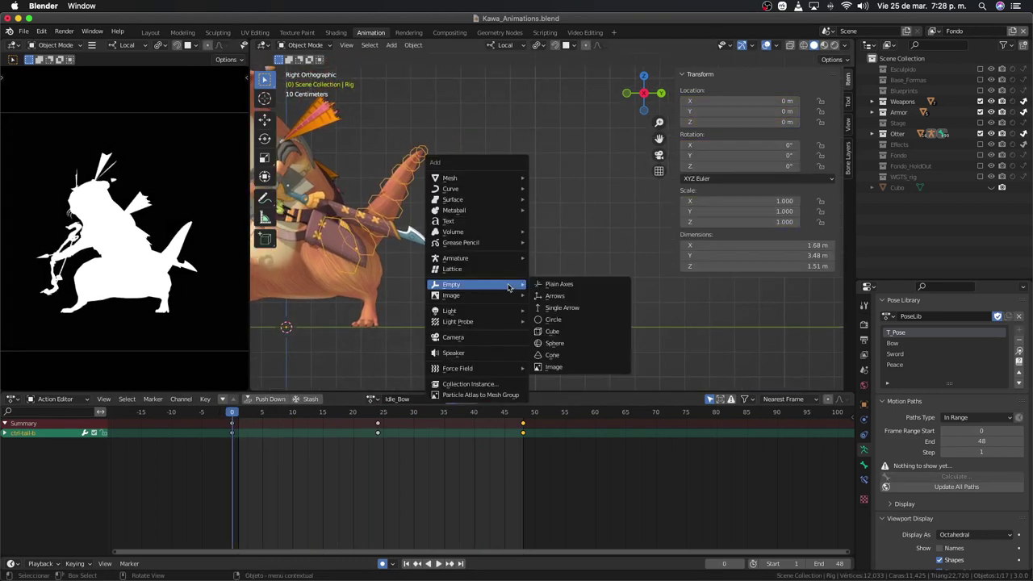
{"action": "left_click", "coordinate": [560, 296]}
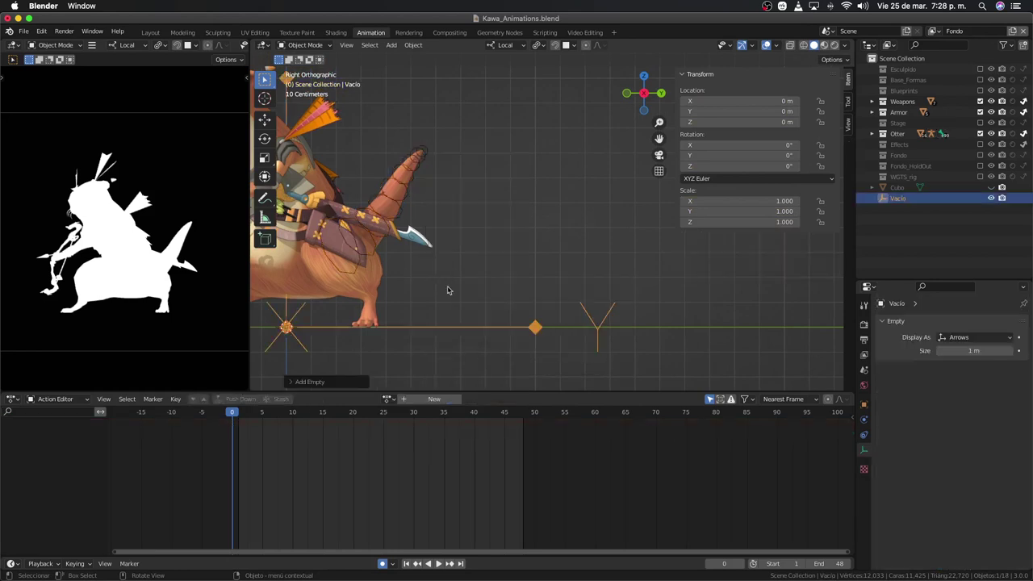
{"action": "scroll", "coordinate": [427, 287], "scroll_direction": "down", "scroll_amount": 2}
Step: Give the empty a Copy Rotation constraint targeting the Rig's ctrl-tail-b bone
{"action": "left_click", "coordinate": [864, 436]}
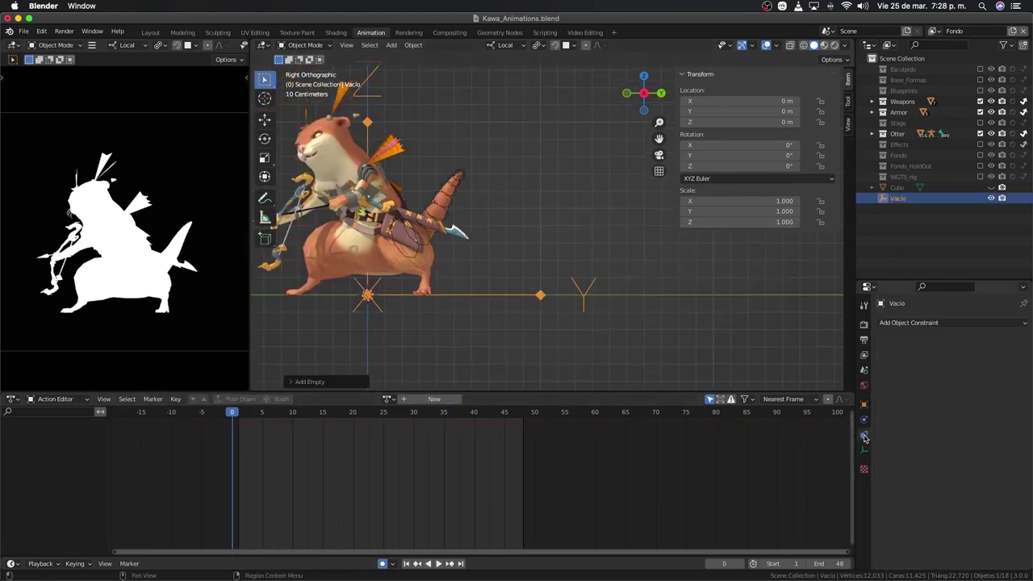
{"action": "left_click", "coordinate": [903, 323]}
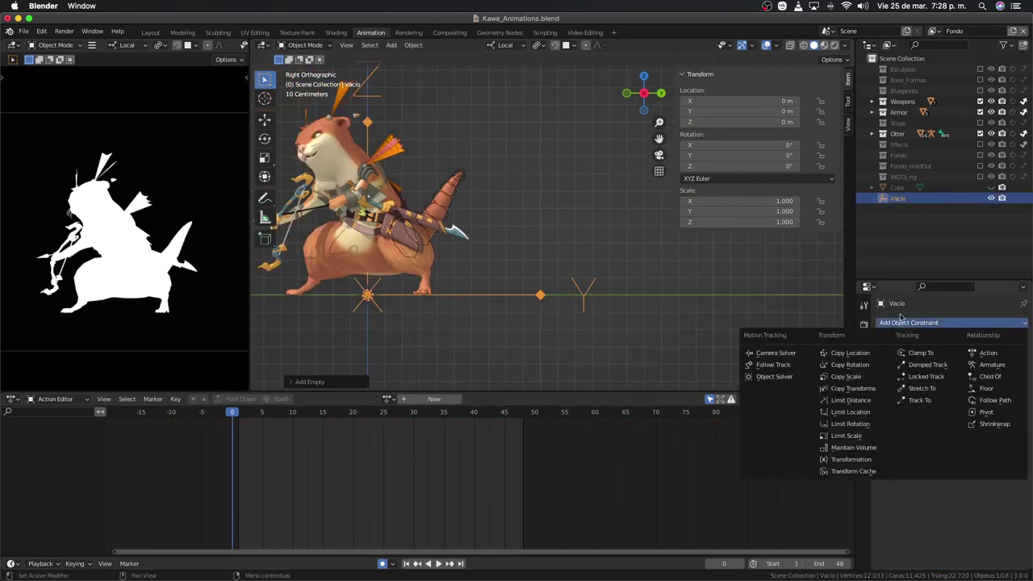
{"action": "left_click", "coordinate": [869, 365]}
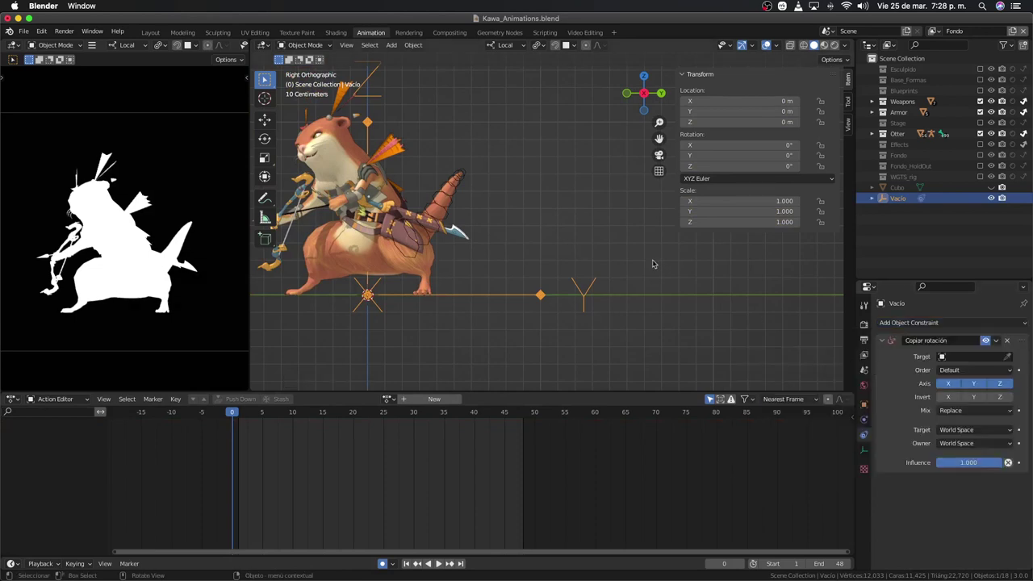
{"action": "left_click", "coordinate": [1007, 358]}
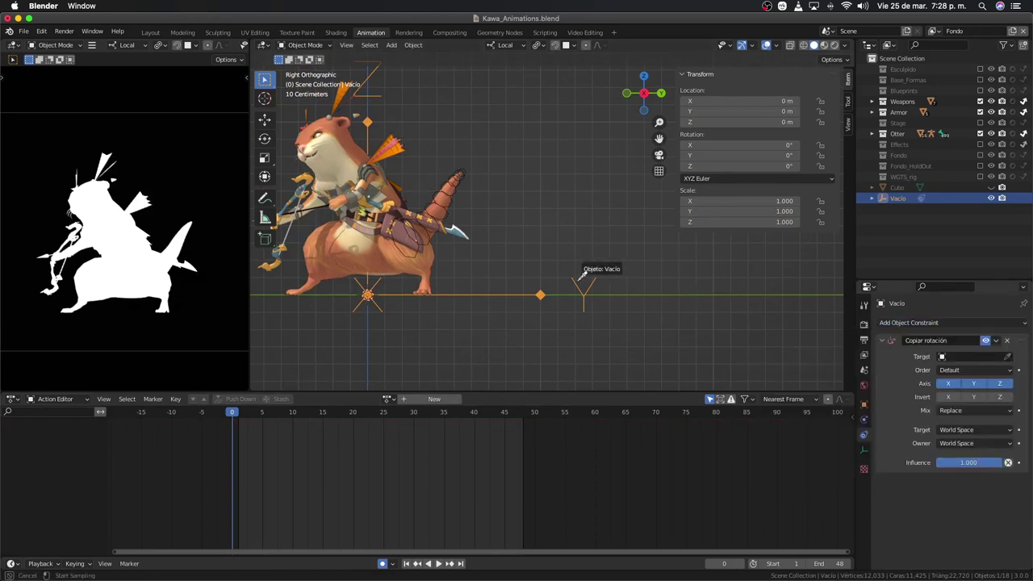
{"action": "left_click", "coordinate": [429, 237]}
{"action": "left_click", "coordinate": [972, 369]}
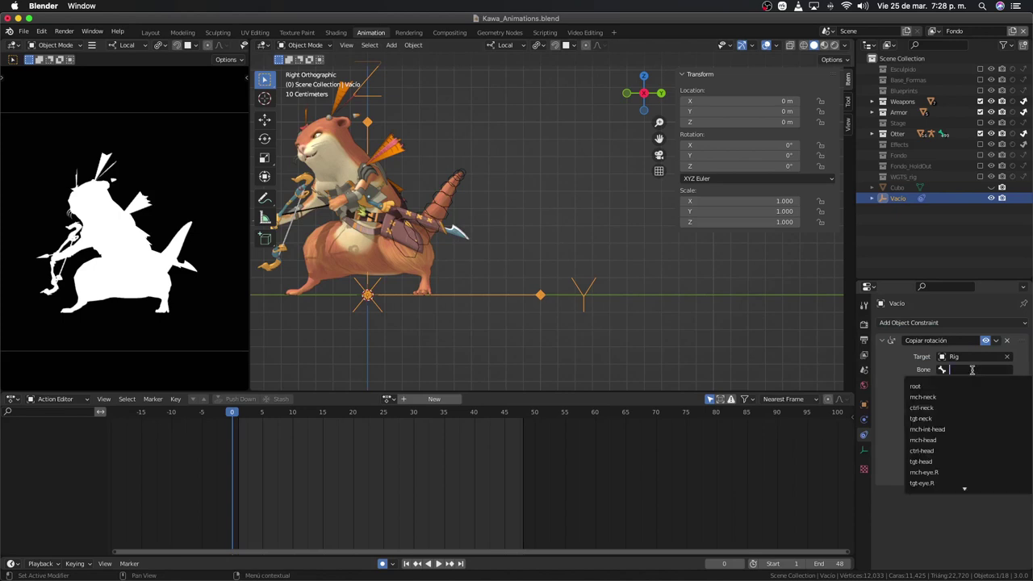
{"action": "type", "text": "tail"}
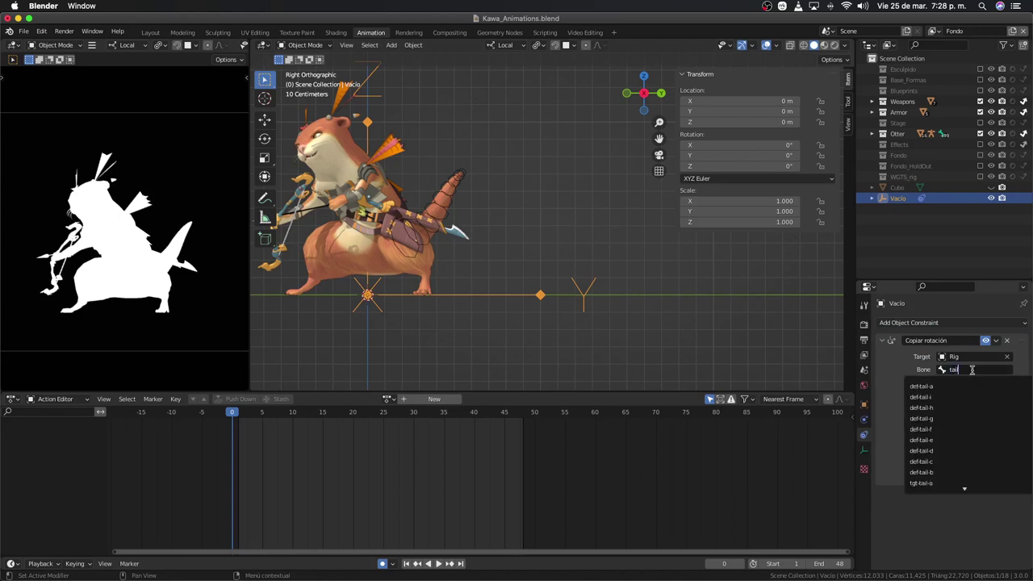
{"action": "scroll", "coordinate": [952, 482], "scroll_direction": "down", "scroll_amount": 6}
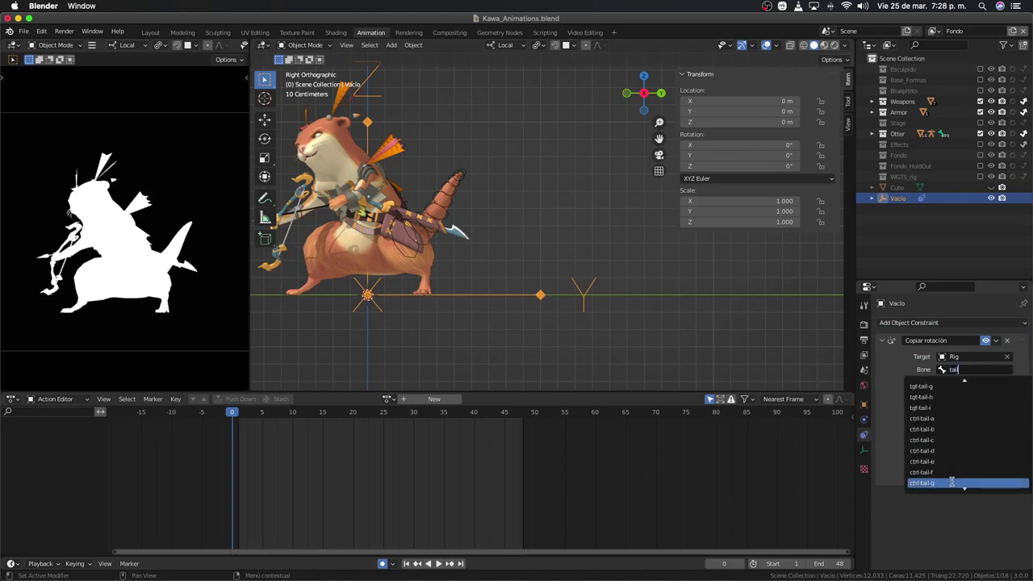
{"action": "left_click", "coordinate": [960, 428]}
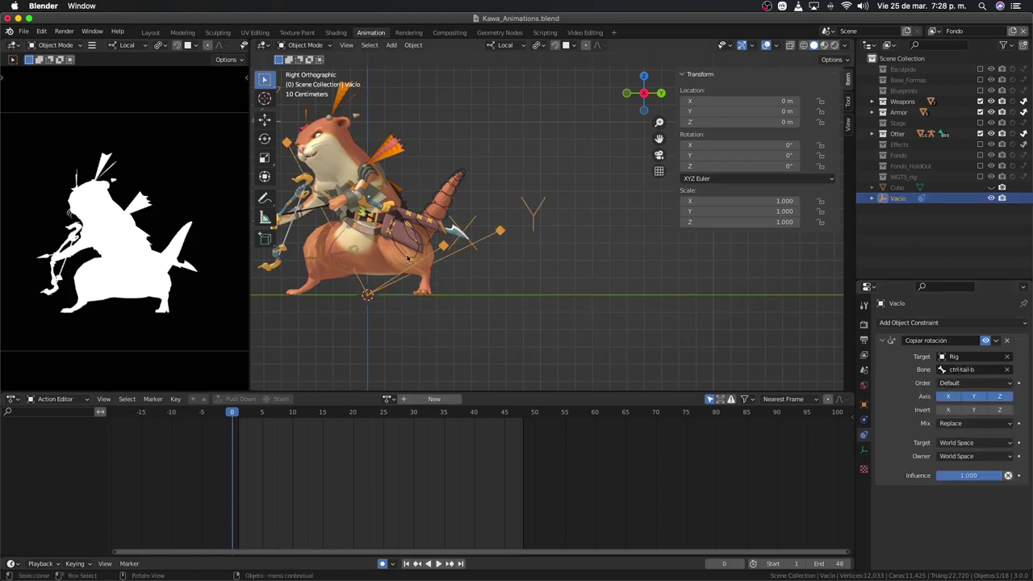
Step: Duplicate the empty along Y and set its Copy Rotation bone to ctrl-tail-c
{"action": "key", "text": "shift+d"}
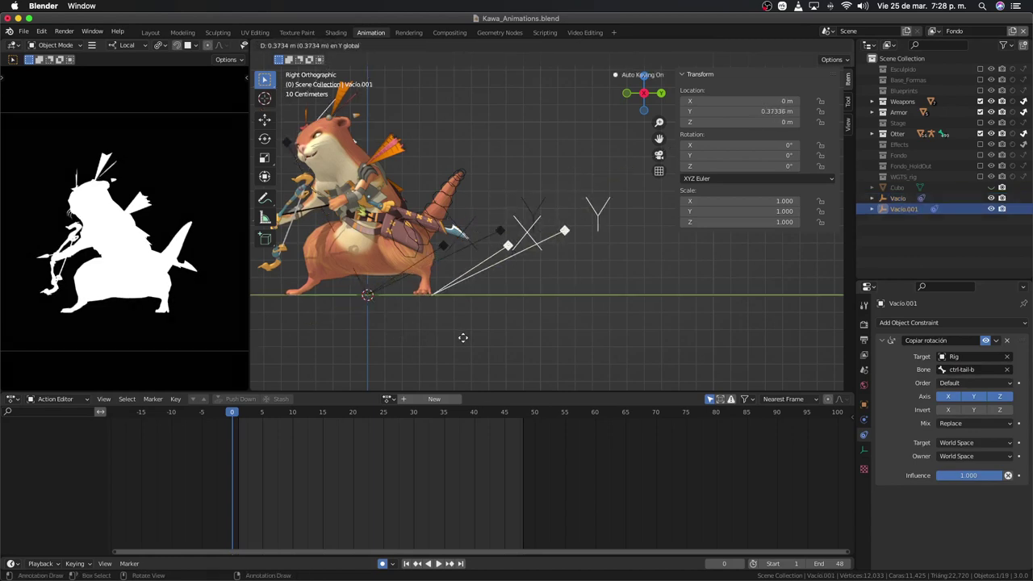
{"action": "left_click", "coordinate": [471, 345]}
{"action": "key", "text": "ctrl+z"}
{"action": "key", "text": "ctrl+z"}
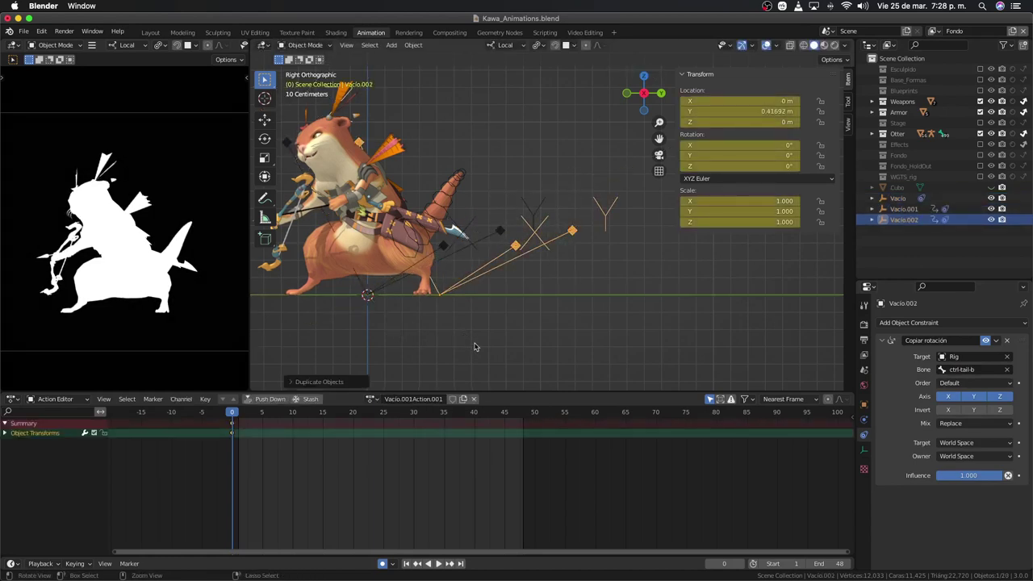
{"action": "key", "text": "ctrl+z"}
{"action": "key", "text": "ctrl+z"}
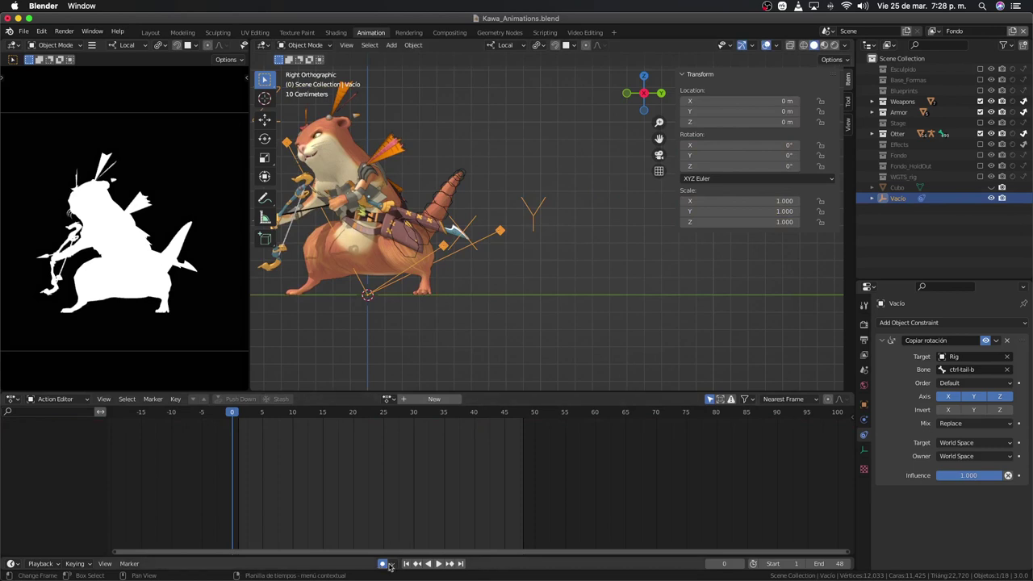
{"action": "key", "text": "shift+d"}
{"action": "key", "text": "y"}
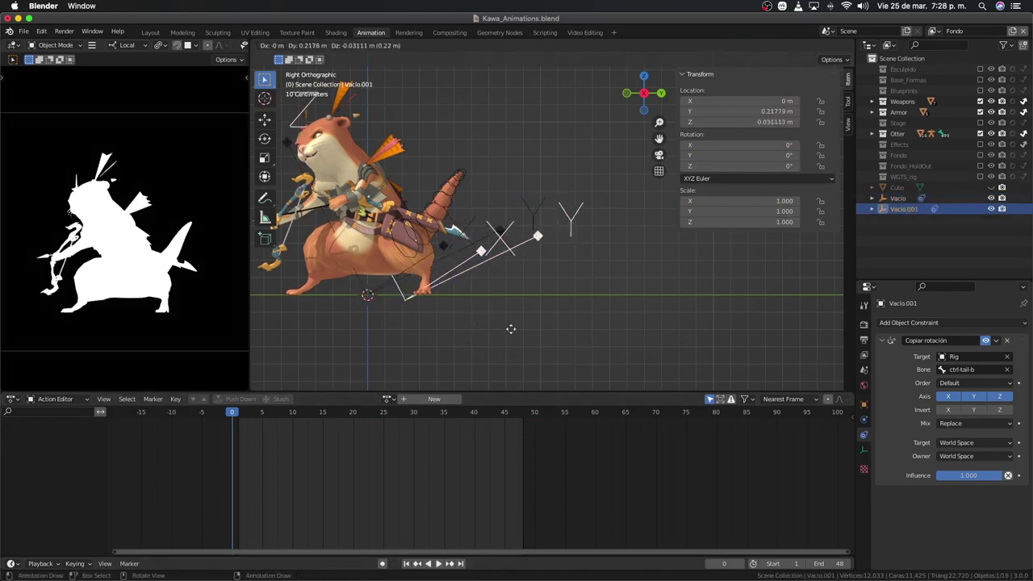
{"action": "left_click", "coordinate": [572, 353]}
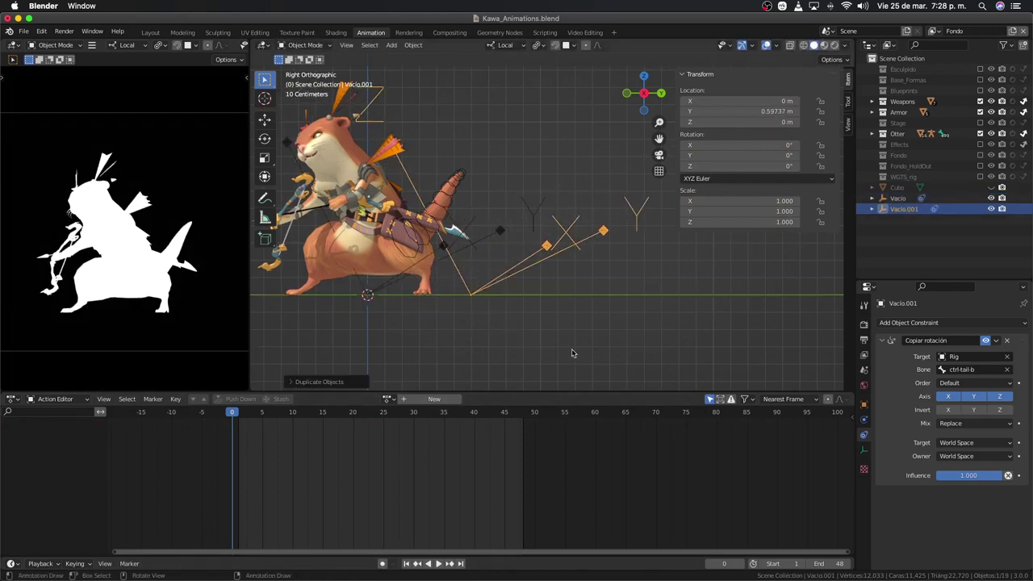
{"action": "left_click", "coordinate": [980, 370]}
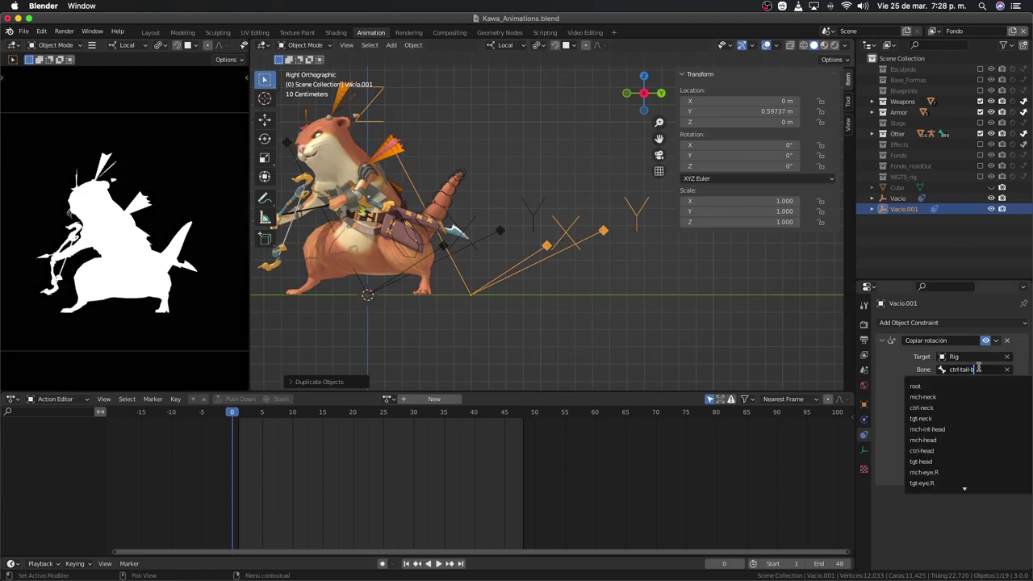
{"action": "left_click", "coordinate": [928, 407]}
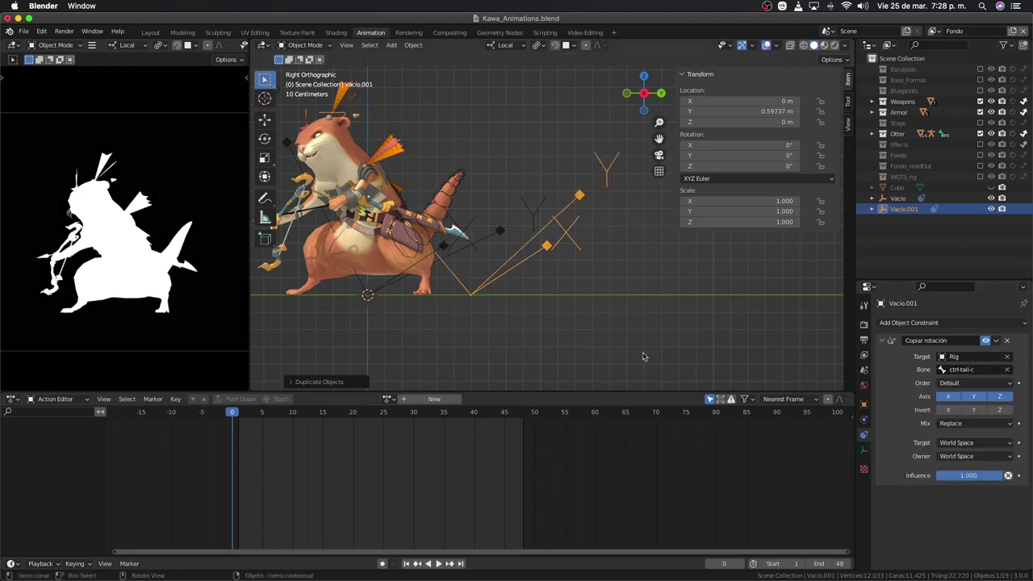
Step: Add a third empty further along Y that follows ctrl-tail-d
{"action": "key", "text": "shift+d"}
{"action": "left_click", "coordinate": [624, 332]}
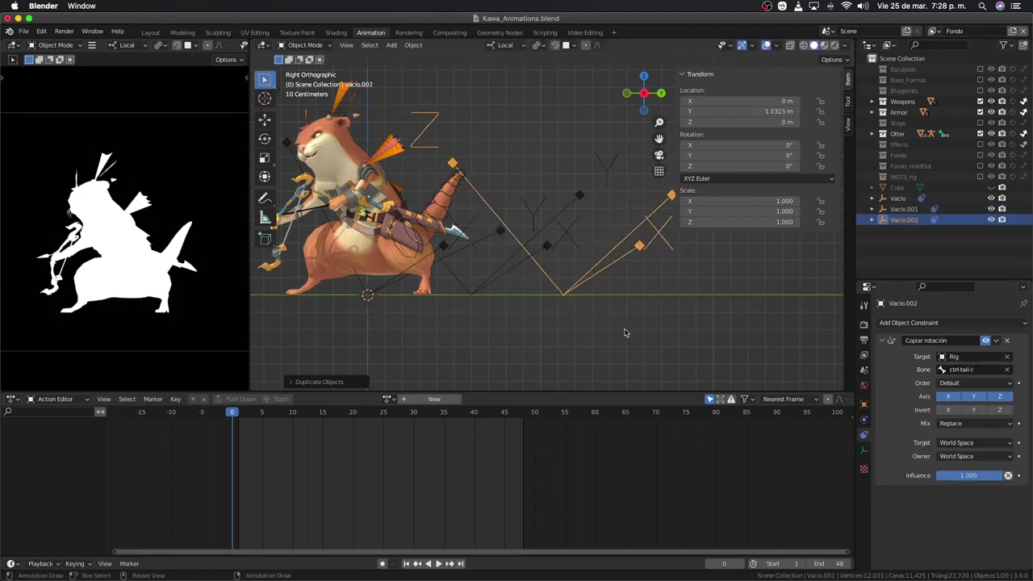
{"action": "left_click", "coordinate": [952, 369]}
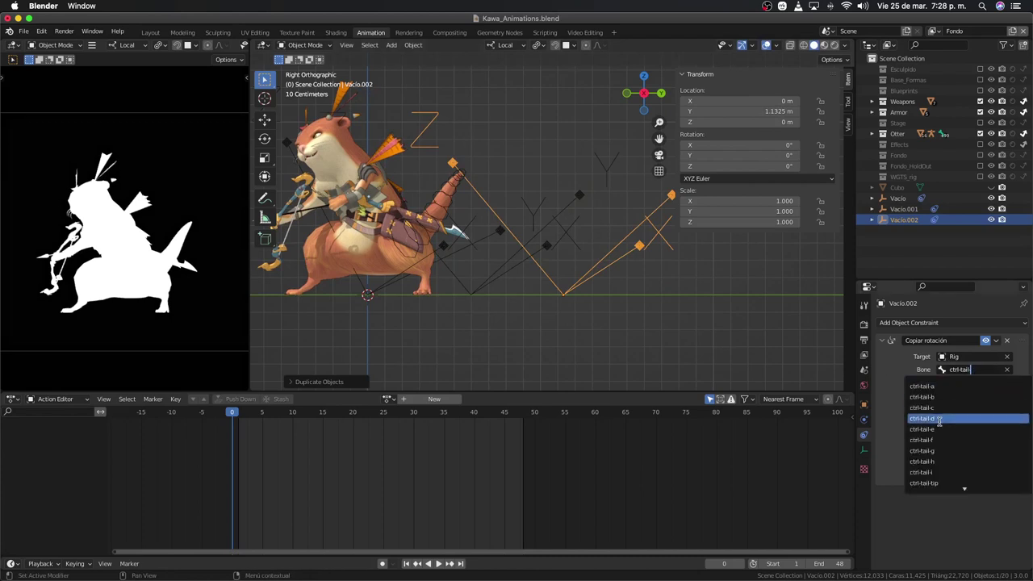
{"action": "left_click", "coordinate": [928, 417]}
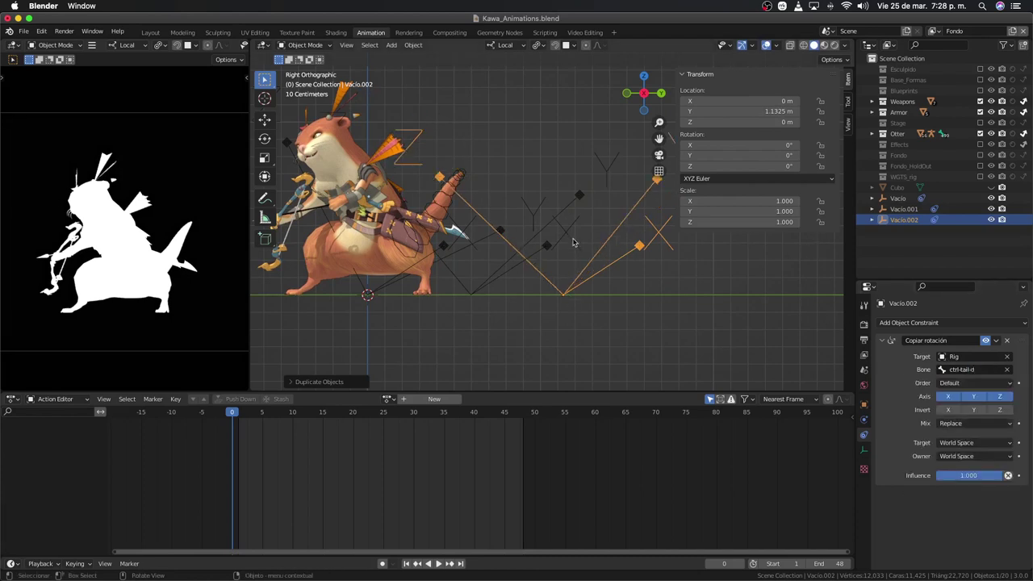
{"action": "scroll", "coordinate": [572, 242], "scroll_direction": "up", "scroll_amount": 2}
{"action": "scroll", "coordinate": [573, 242], "scroll_direction": "up", "scroll_amount": 1}
Step: Add two more empties along Y following ctrl-tail-e and ctrl-tail-f
{"action": "key", "text": "shift+d"}
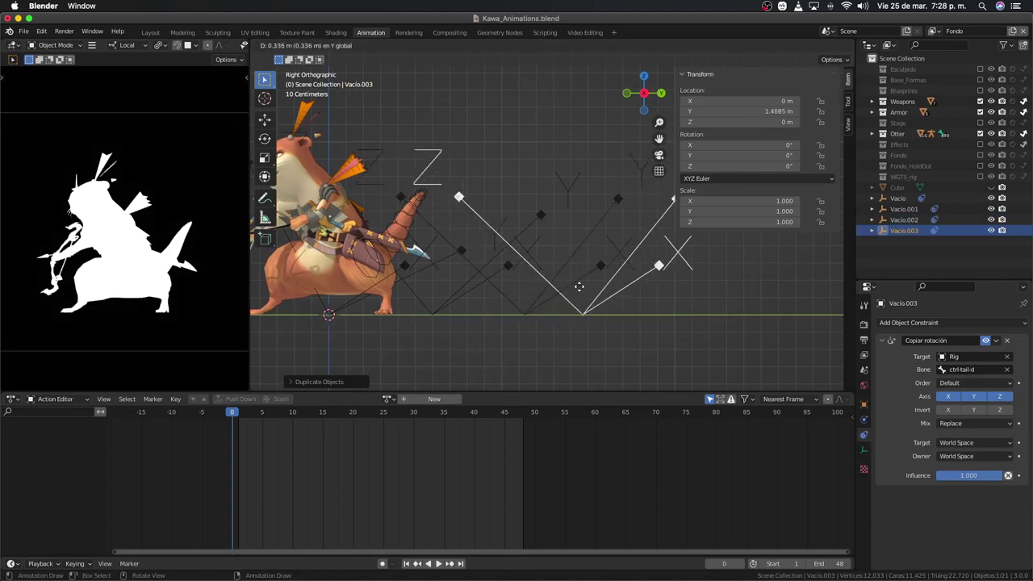
{"action": "left_click", "coordinate": [625, 286]}
{"action": "middle_click_drag", "start_coordinate": [624, 286], "coordinate": [479, 291], "text": "shift"}
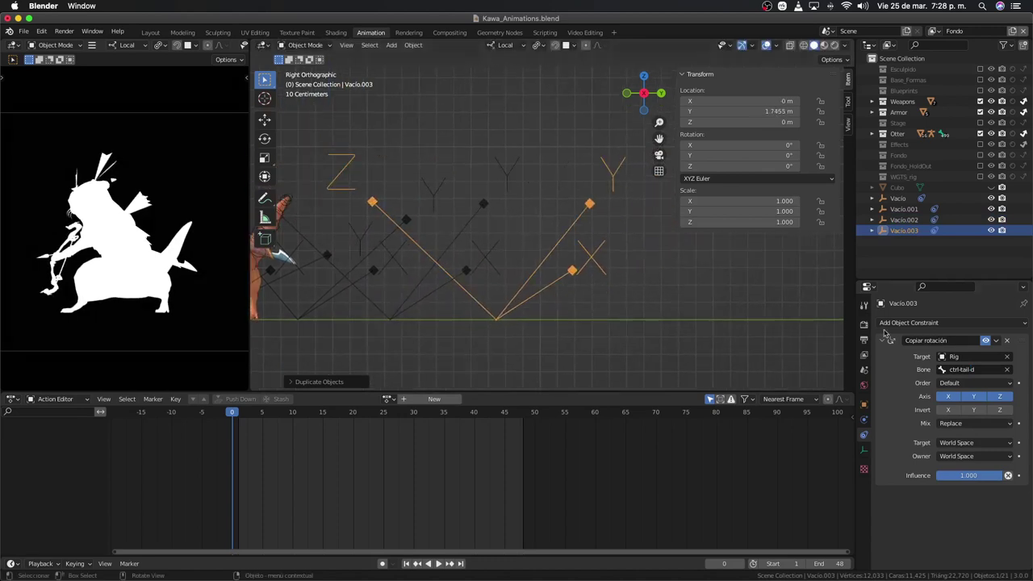
{"action": "left_click", "coordinate": [982, 369]}
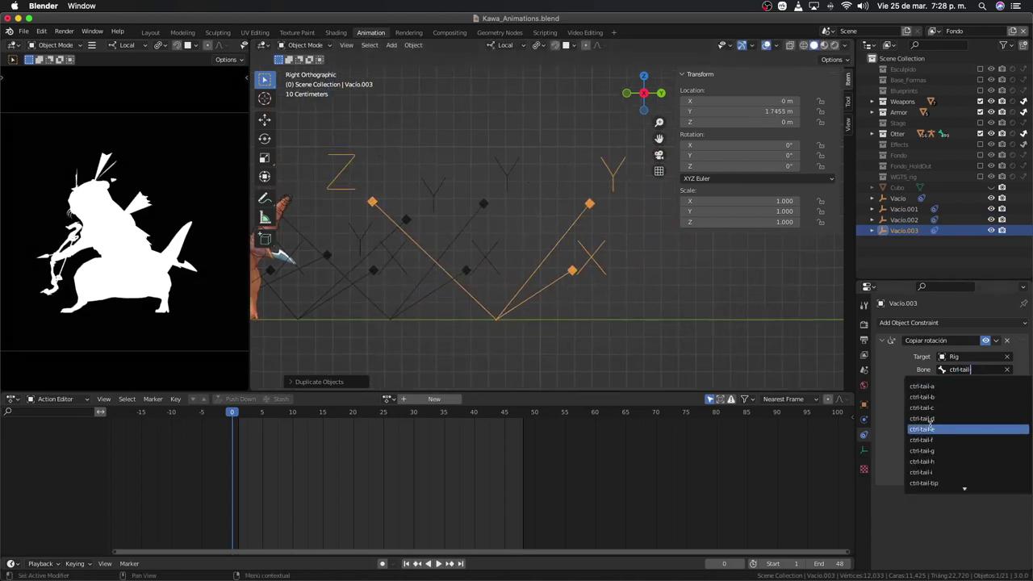
{"action": "left_click", "coordinate": [923, 429]}
{"action": "key", "text": "shift+d"}
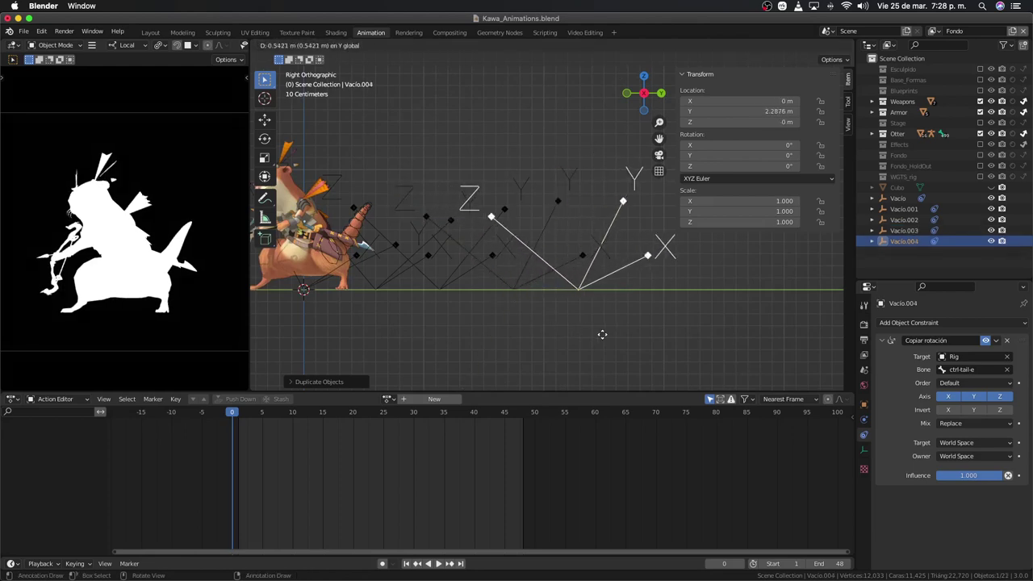
{"action": "left_click", "coordinate": [611, 339]}
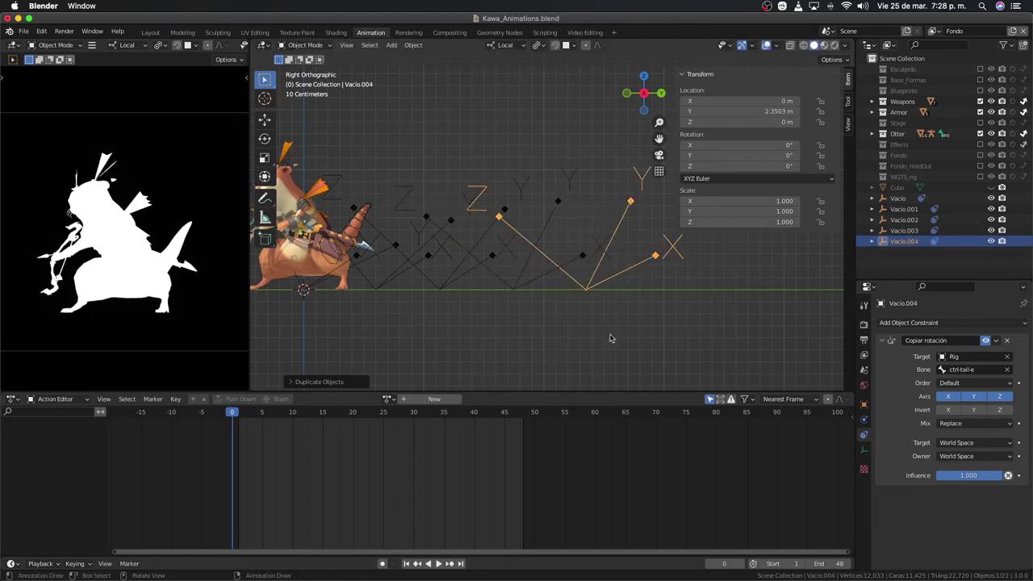
{"action": "left_click", "coordinate": [982, 370]}
{"action": "key", "text": "BackSpace"}
{"action": "key", "text": "BackSpace"}
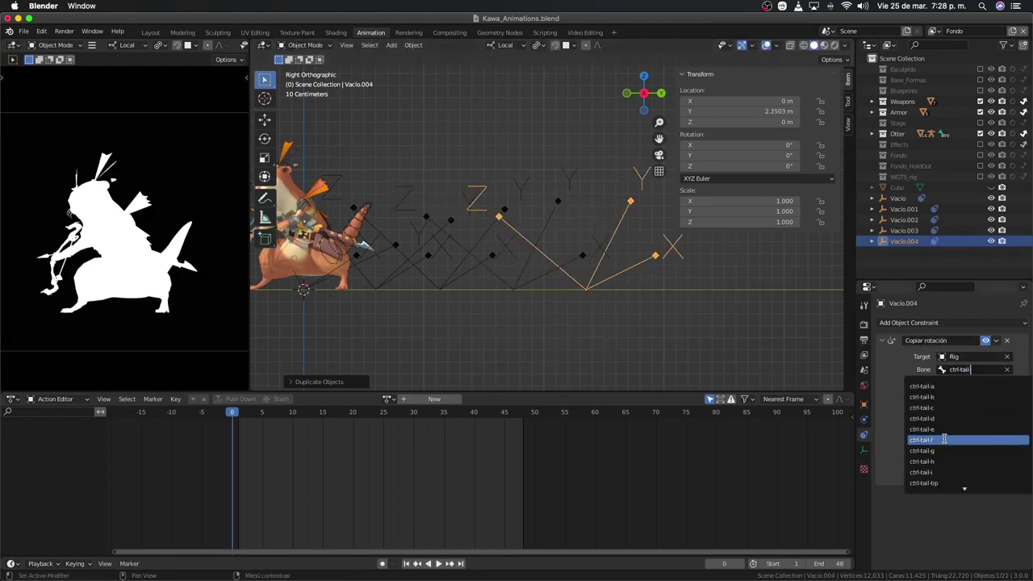
{"action": "left_click", "coordinate": [944, 439]}
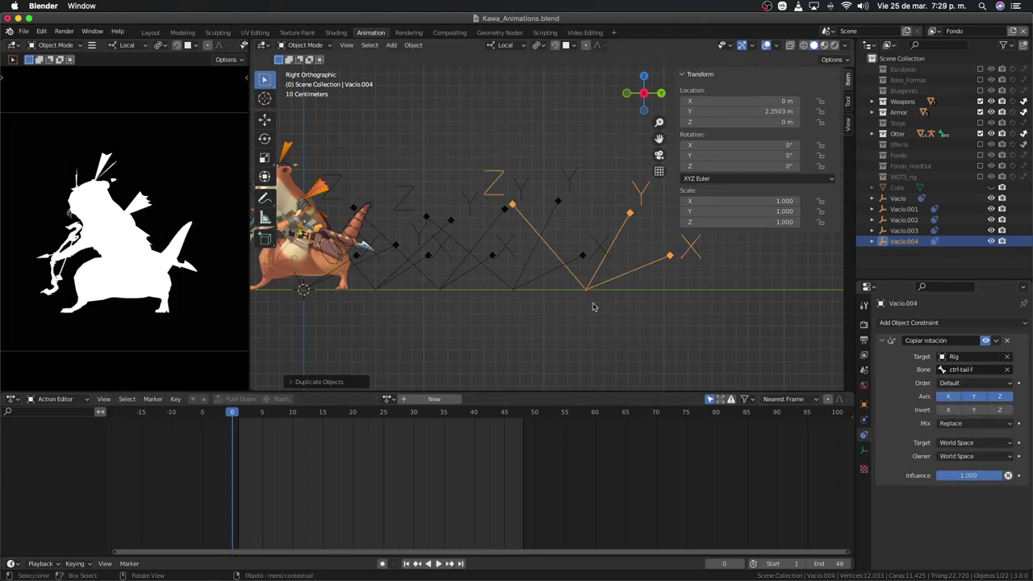
Step: Duplicate Vacio.004 along Y as Vacio.005 and make it copy ctrl-tail-g
{"action": "key", "text": "shift+d"}
{"action": "key", "text": "y"}
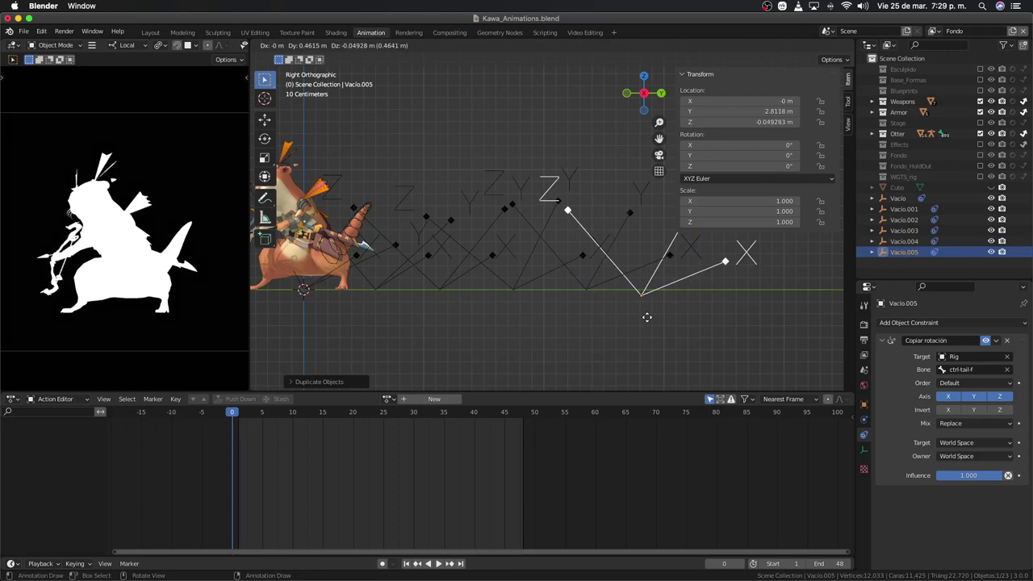
{"action": "left_click", "coordinate": [654, 325]}
{"action": "left_click", "coordinate": [992, 372]}
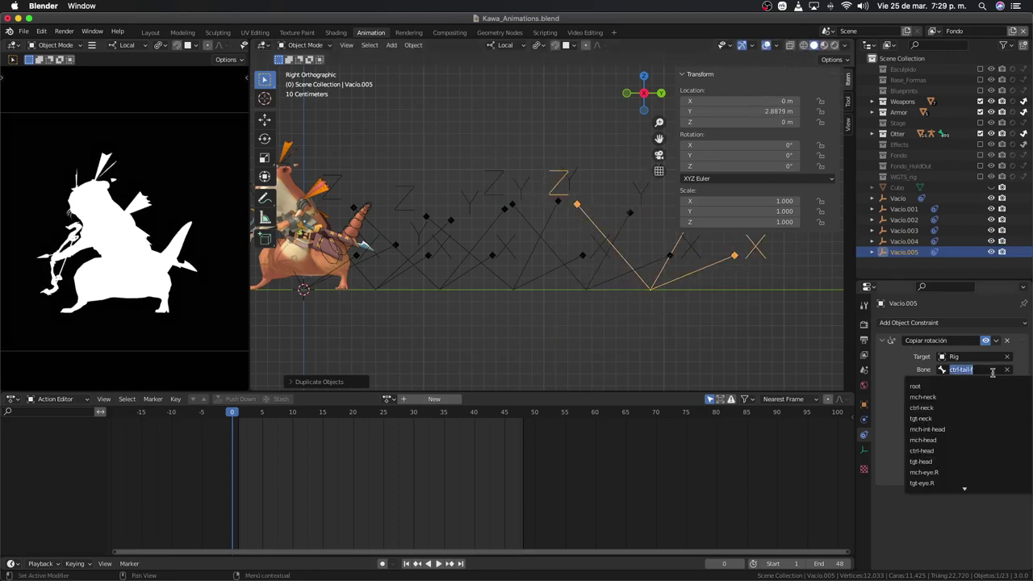
{"action": "left_click", "coordinate": [960, 456]}
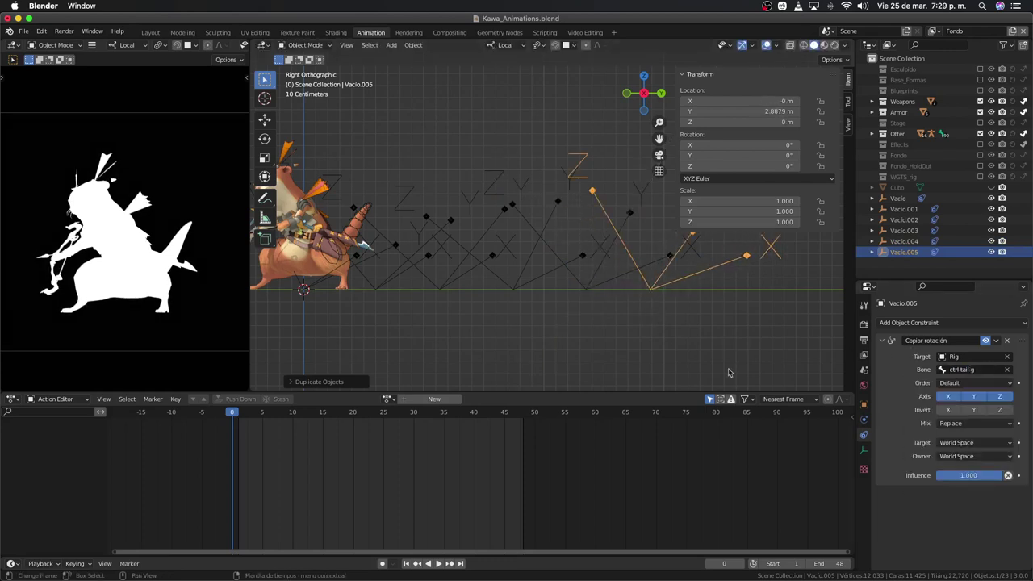
Step: Undo a faulty duplicate of Vacio.005 and its cleared bone setting
{"action": "key", "text": "shift+d"}
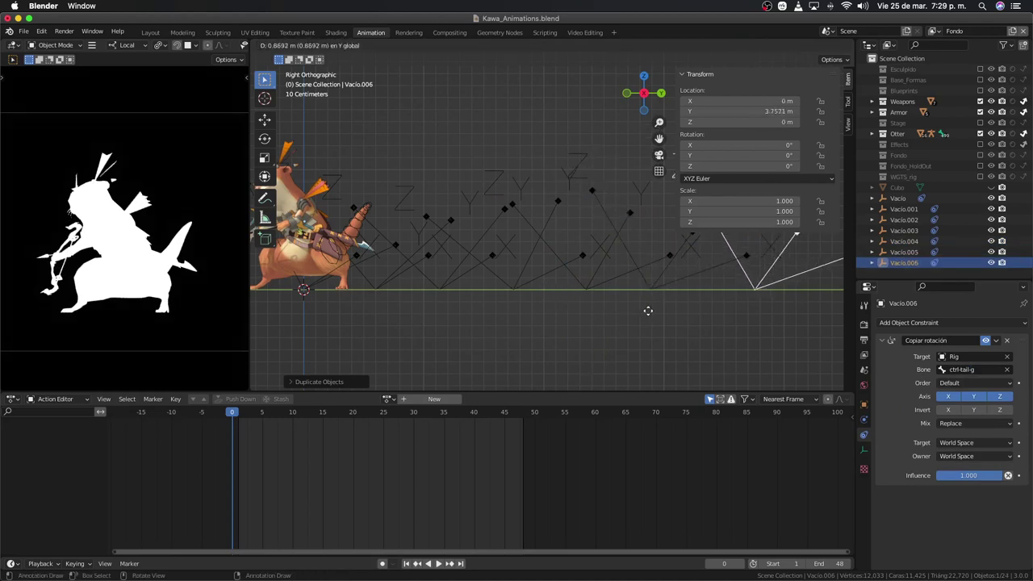
{"action": "left_click", "coordinate": [646, 309]}
{"action": "left_click", "coordinate": [992, 373]}
{"action": "key", "text": "BackSpace"}
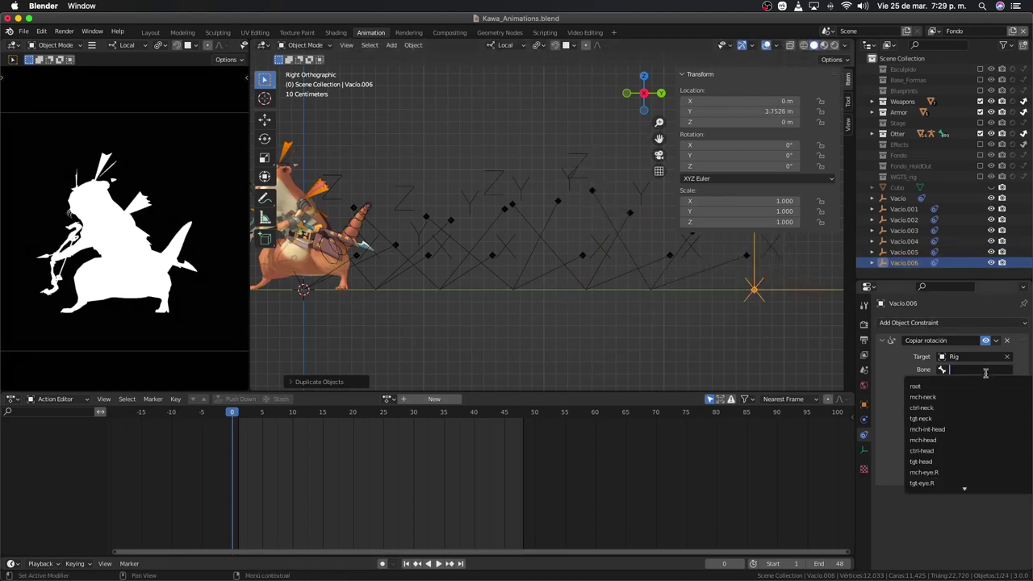
{"action": "key", "text": "Return"}
{"action": "key", "text": "ctrl+z"}
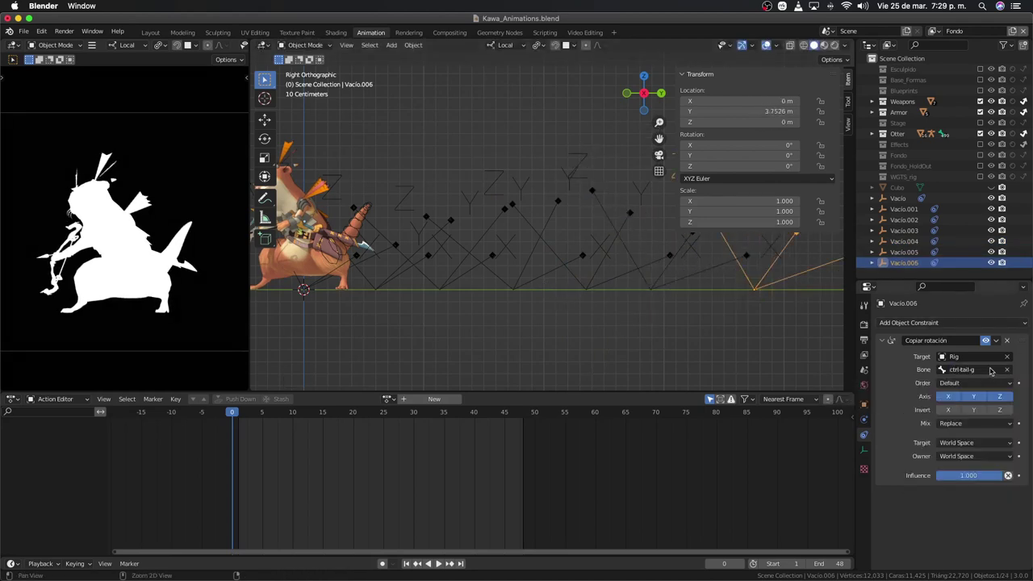
{"action": "key", "text": "ctrl+z"}
{"action": "left_click", "coordinate": [989, 370]}
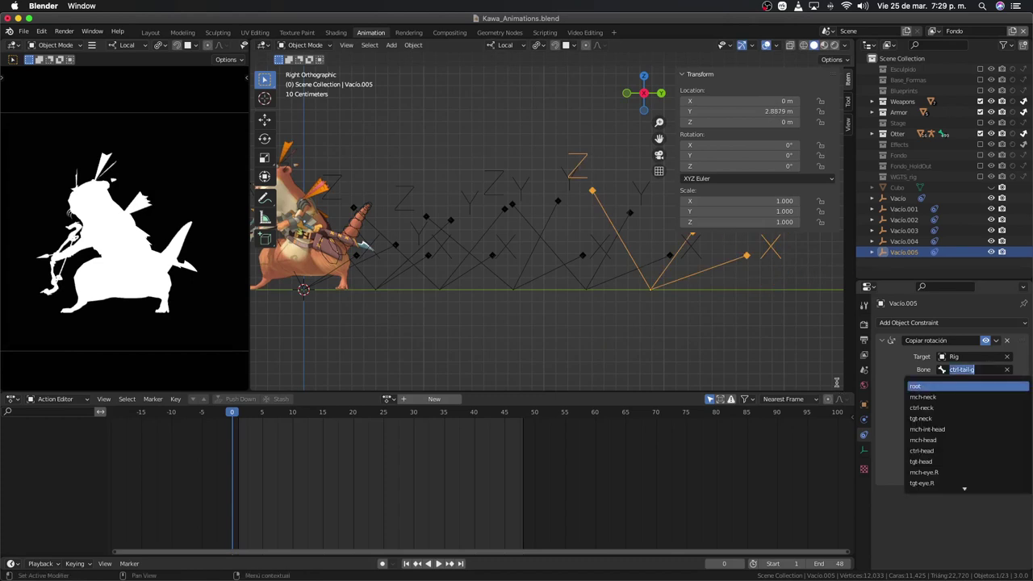
{"action": "key", "text": "Escape"}
Step: Duplicate Vacio.005 along Y as Vacio.006 and make it copy ctrl-tail-h
{"action": "key", "text": "shift+d"}
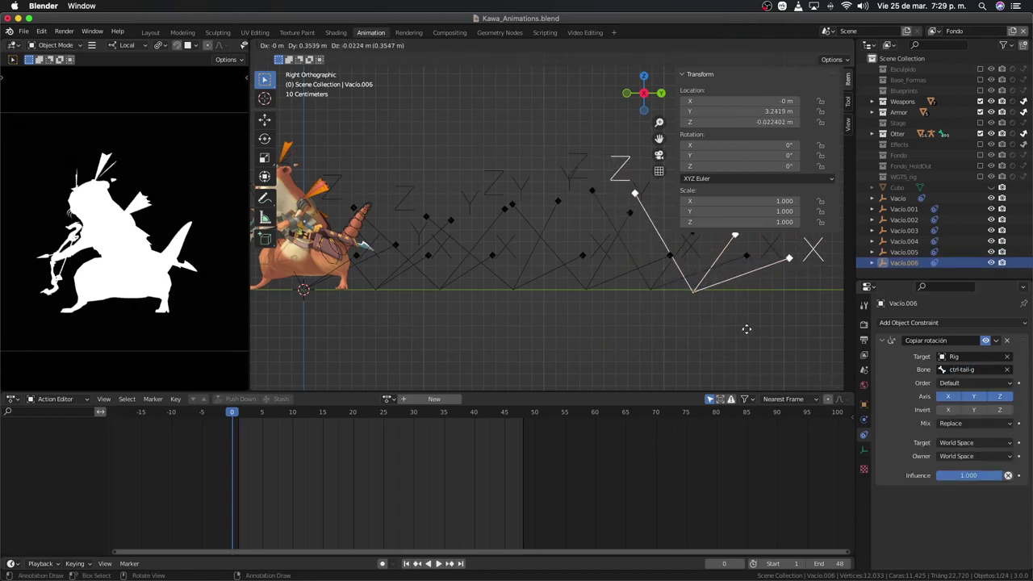
{"action": "key", "text": "y"}
{"action": "left_click", "coordinate": [785, 340]}
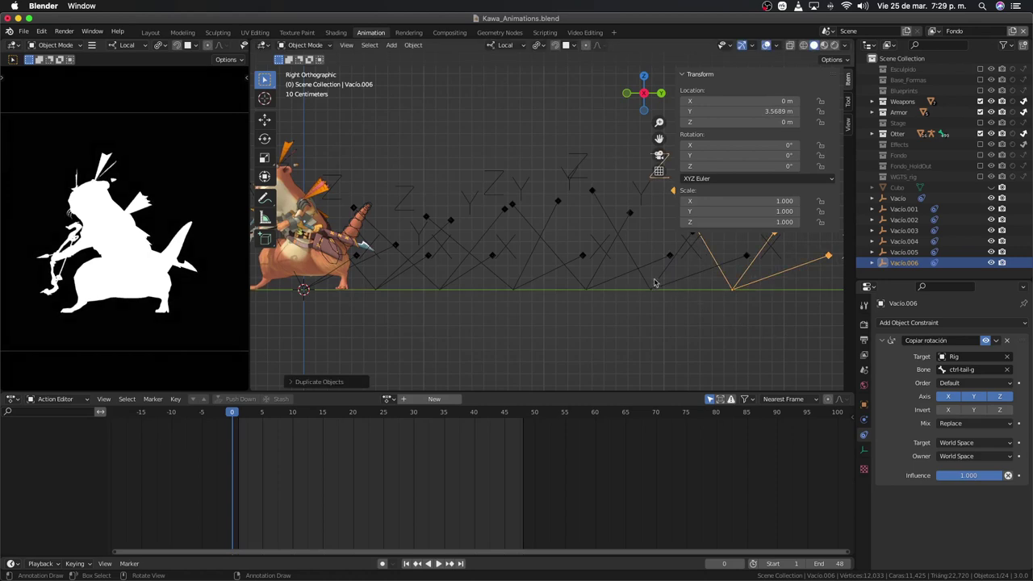
{"action": "left_click", "coordinate": [652, 284]}
{"action": "left_click", "coordinate": [591, 283]}
{"action": "left_click", "coordinate": [669, 284]}
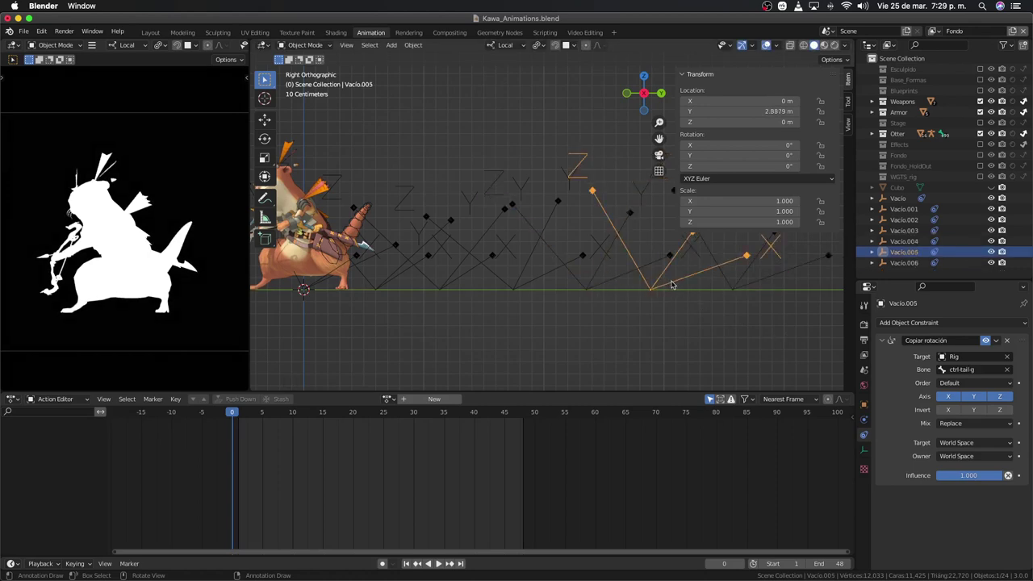
{"action": "left_click", "coordinate": [828, 256]}
{"action": "left_click", "coordinate": [993, 368]}
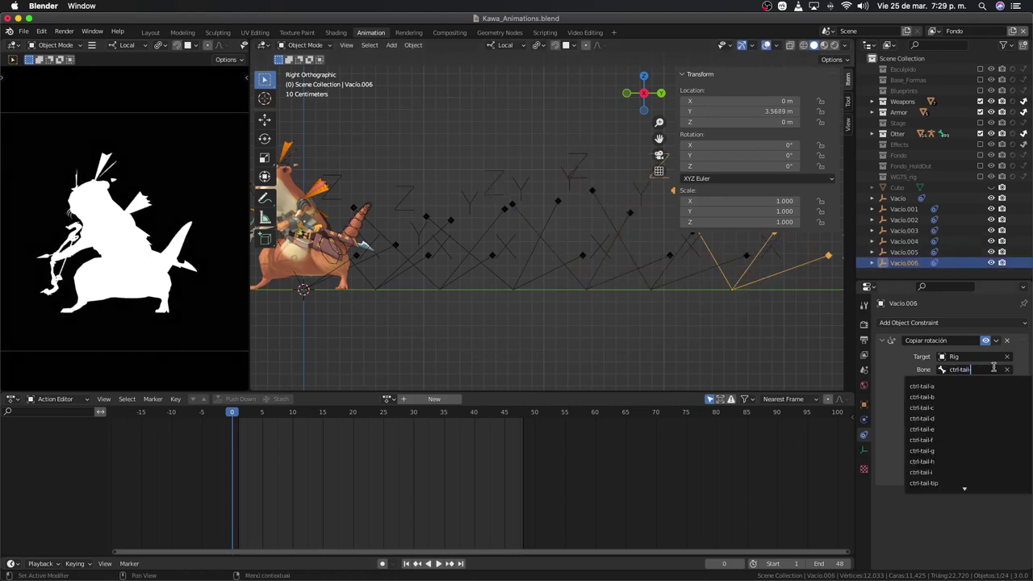
{"action": "left_click", "coordinate": [933, 460]}
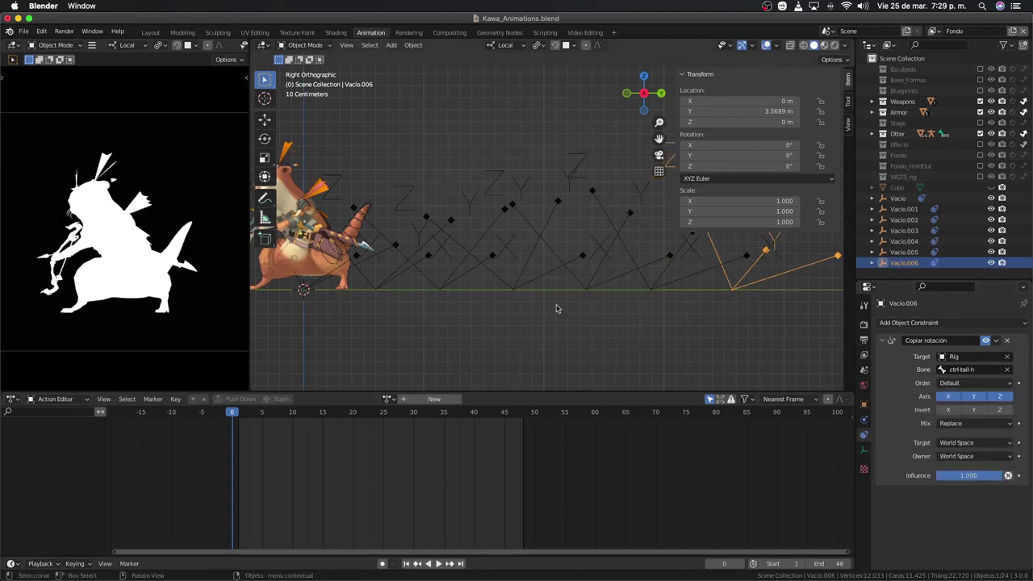
Step: Add Vacio.007 following ctrl-tail-i and play the animation to check the chain
{"action": "left_click", "coordinate": [470, 293]}
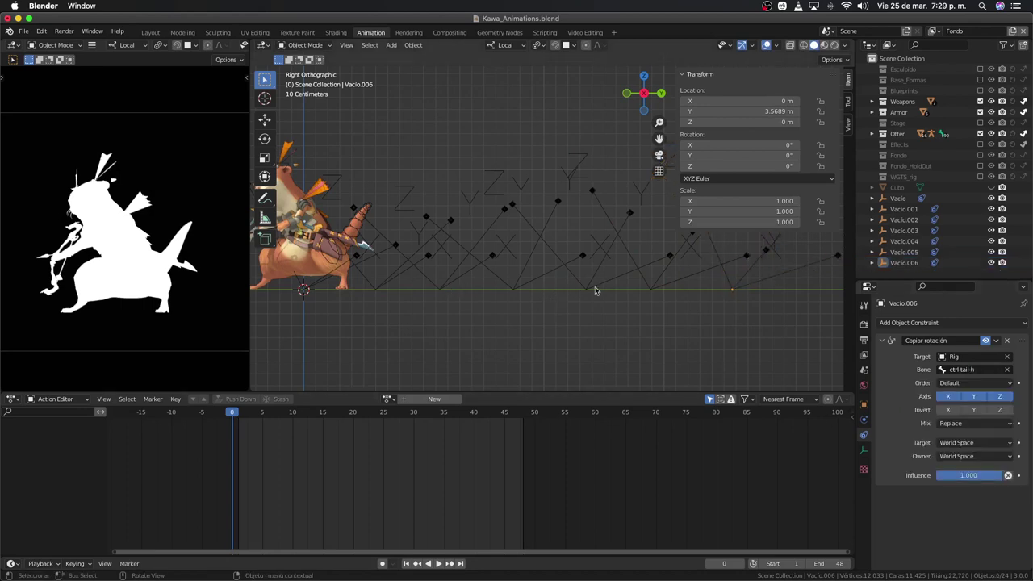
{"action": "left_click", "coordinate": [755, 287]}
{"action": "key", "text": "shift+d"}
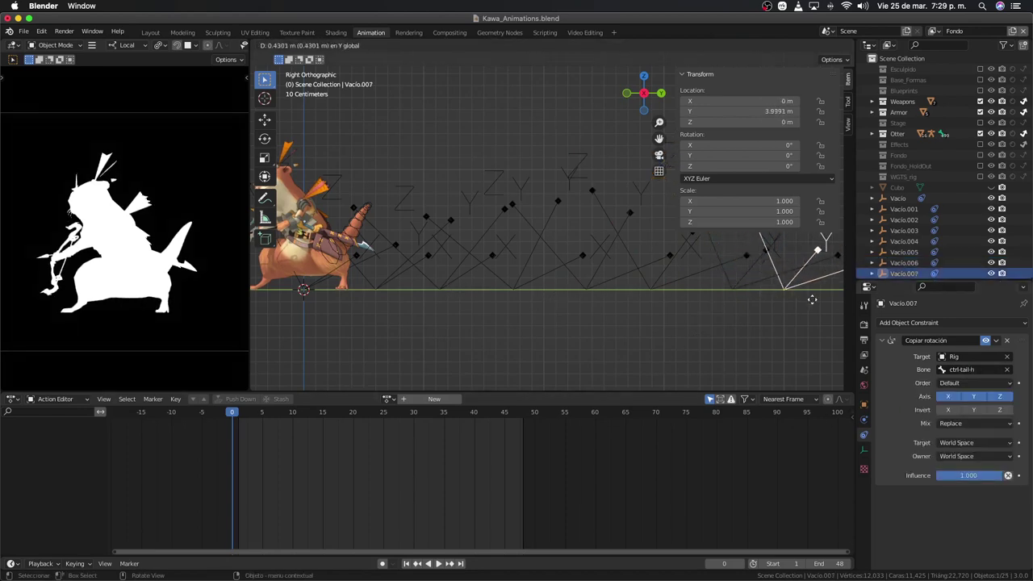
{"action": "left_click", "coordinate": [828, 307]}
{"action": "left_click", "coordinate": [964, 369]}
{"action": "key", "text": "BackSpace"}
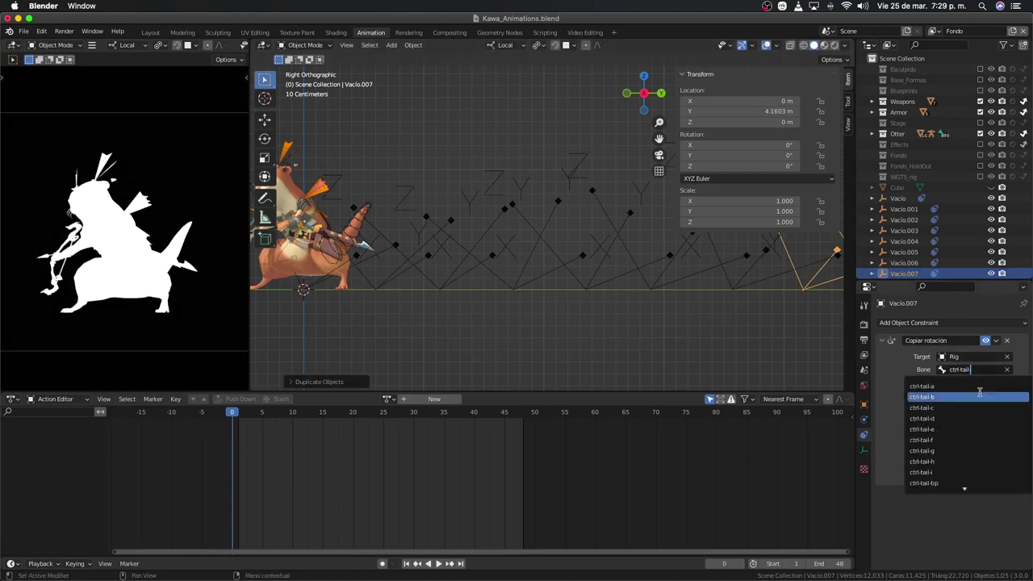
{"action": "left_click", "coordinate": [939, 471]}
{"action": "key", "text": "space"}
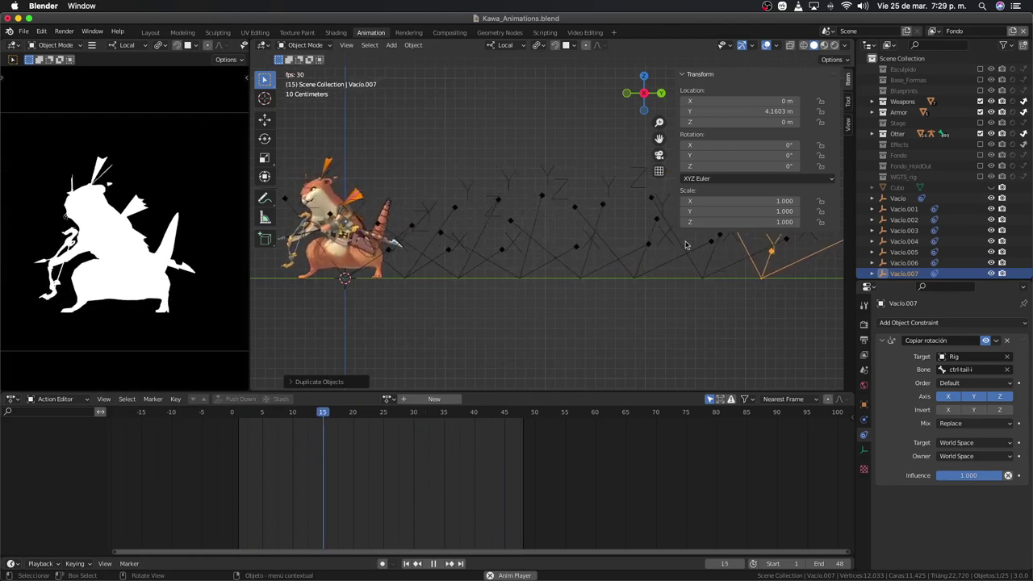
Step: Hide the sidebar, stop playback, select the otter Rig and switch it into Pose Mode
{"action": "key", "text": "n"}
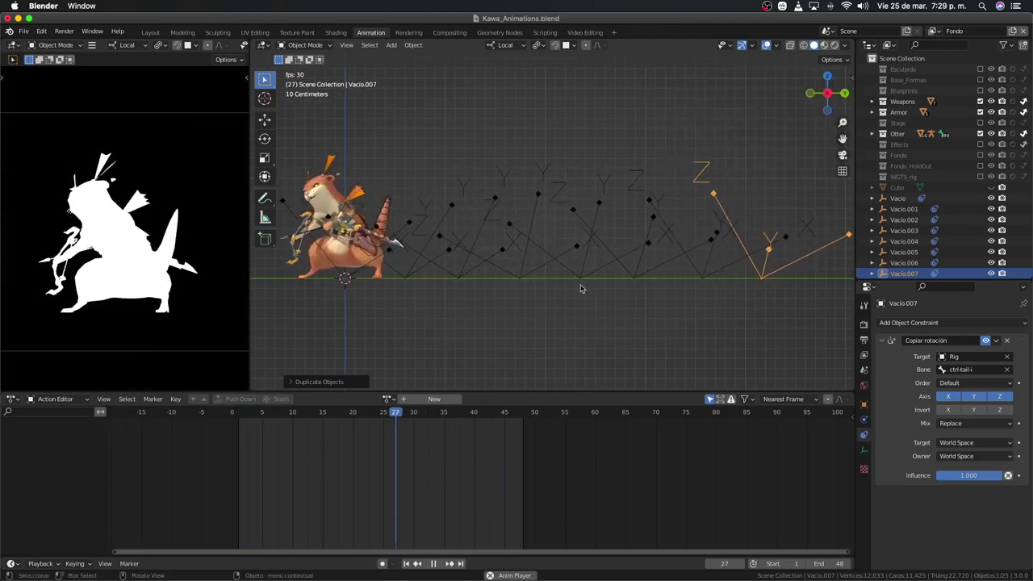
{"action": "key", "text": "space"}
{"action": "left_click", "coordinate": [371, 255]}
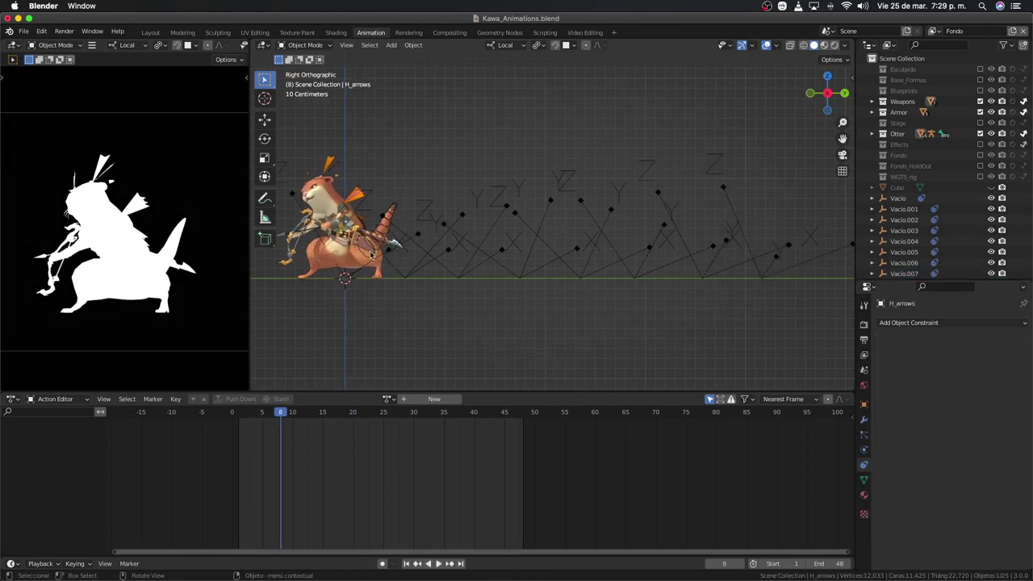
{"action": "left_click", "coordinate": [374, 255]}
{"action": "left_click", "coordinate": [379, 252]}
{"action": "left_click", "coordinate": [381, 251]}
{"action": "key", "text": "ctrl+Tab"}
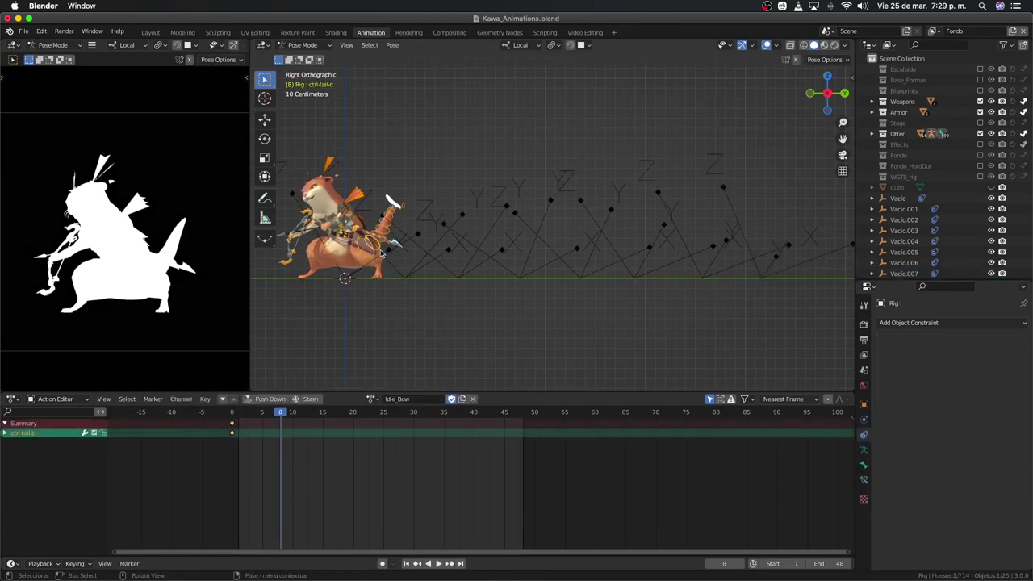
Step: From the top view, rotate the tail bone at frame 12 and preview the motion
{"action": "key", "text": "KP_7"}
{"action": "scroll", "coordinate": [370, 248], "scroll_direction": "up", "scroll_amount": 5}
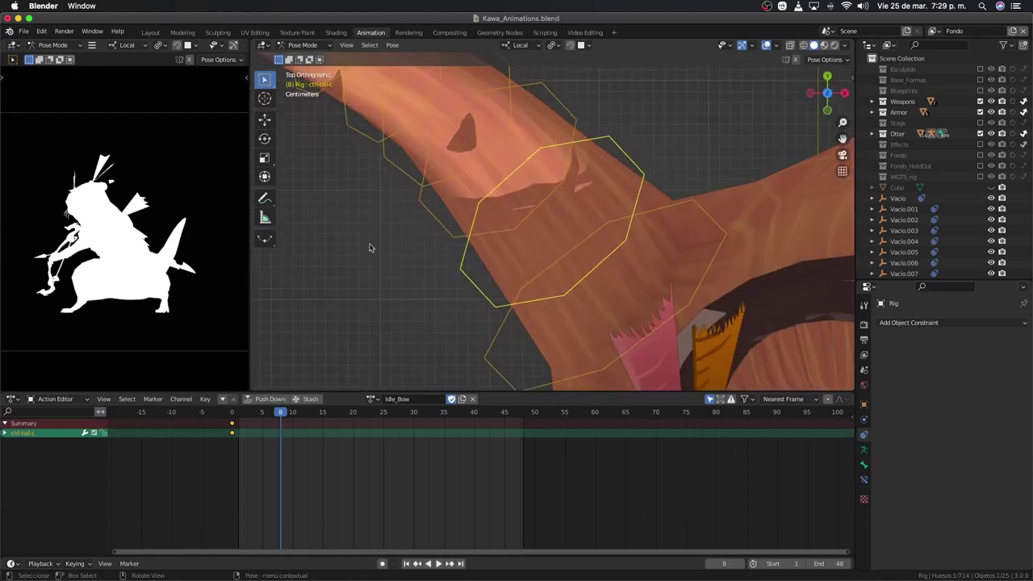
{"action": "scroll", "coordinate": [461, 281], "scroll_direction": "down", "scroll_amount": 2}
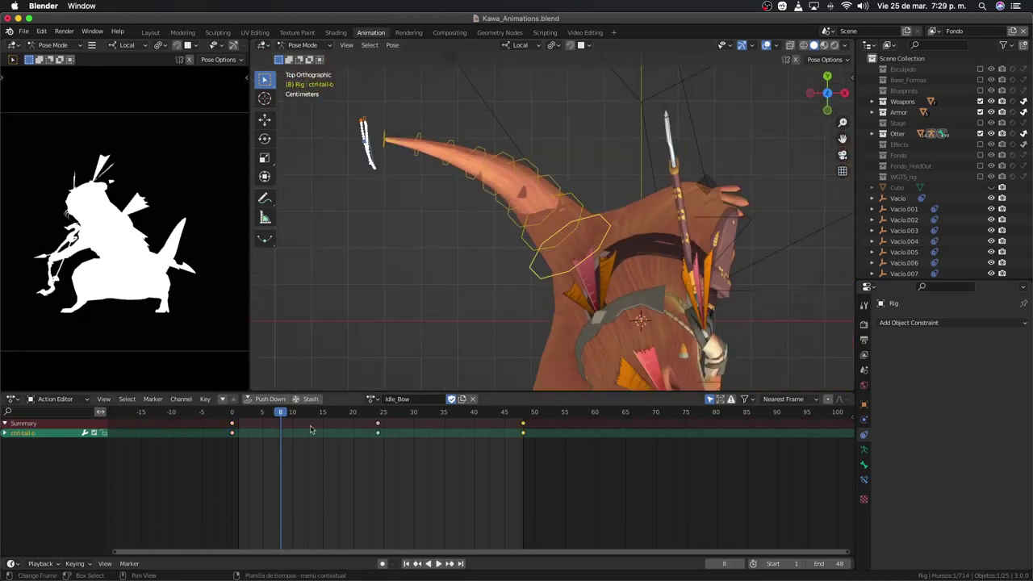
{"action": "mouse_move", "coordinate": [311, 429]}
{"action": "left_mouse_down"}
{"action": "mouse_move", "coordinate": [295, 428]}
{"action": "mouse_move", "coordinate": [305, 423]}
{"action": "left_mouse_up"}
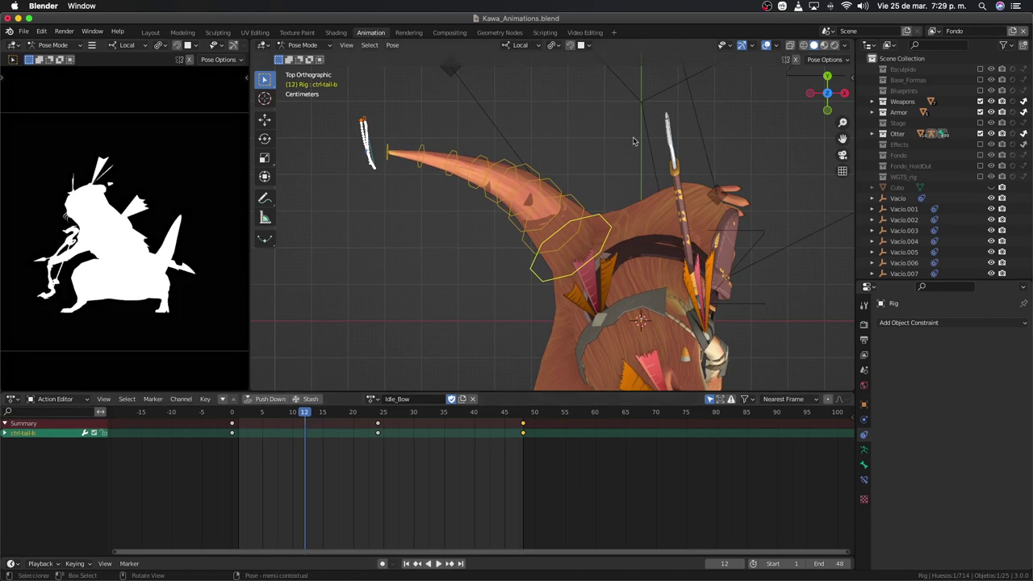
{"action": "key", "text": "r"}
{"action": "left_click", "coordinate": [444, 420]}
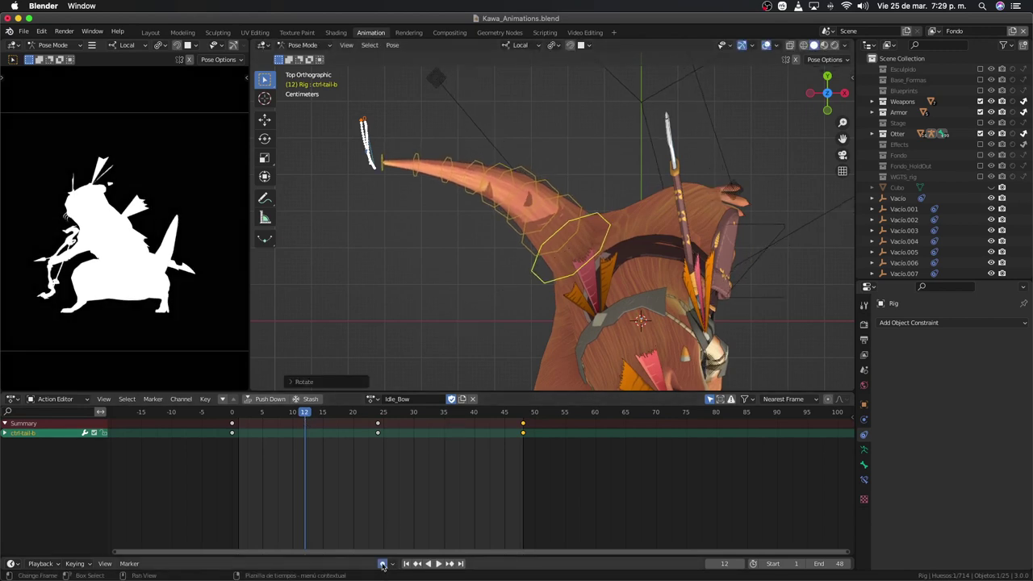
{"action": "key", "text": "space"}
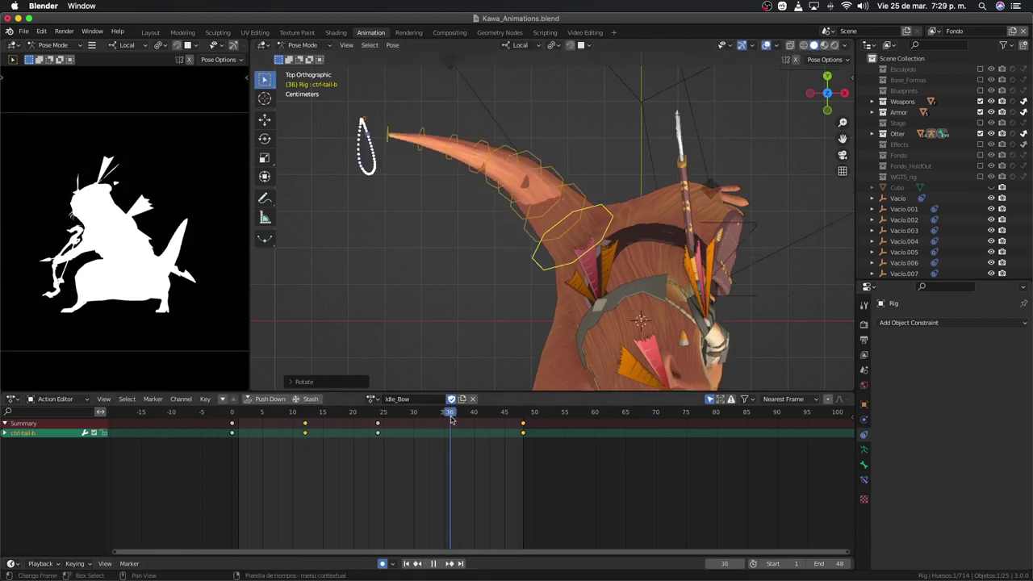
{"action": "key", "text": "space"}
Step: Key a new tail-control rotation at frame 36 and play back to review the tail
{"action": "key", "text": "r"}
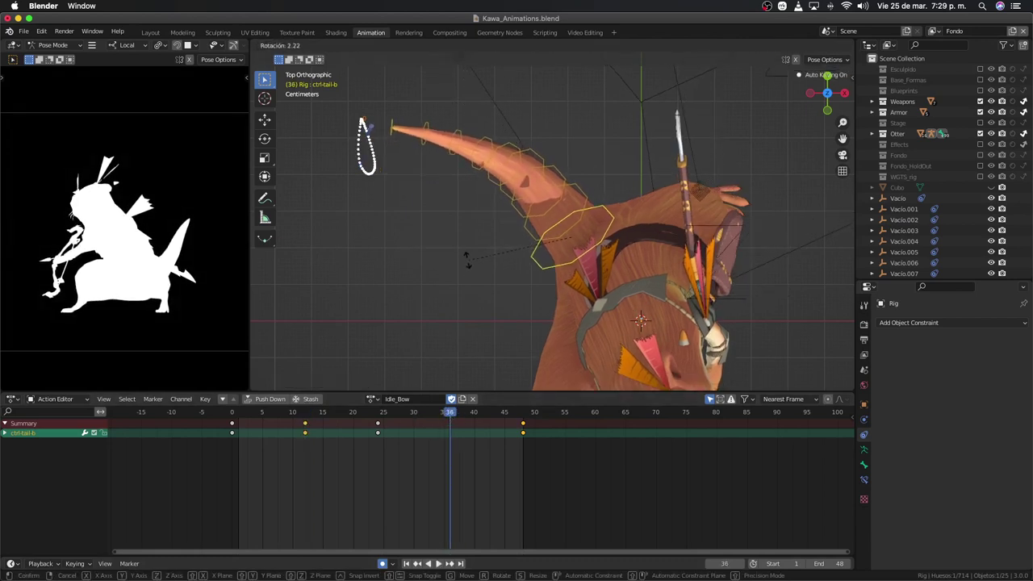
{"action": "left_click", "coordinate": [471, 235]}
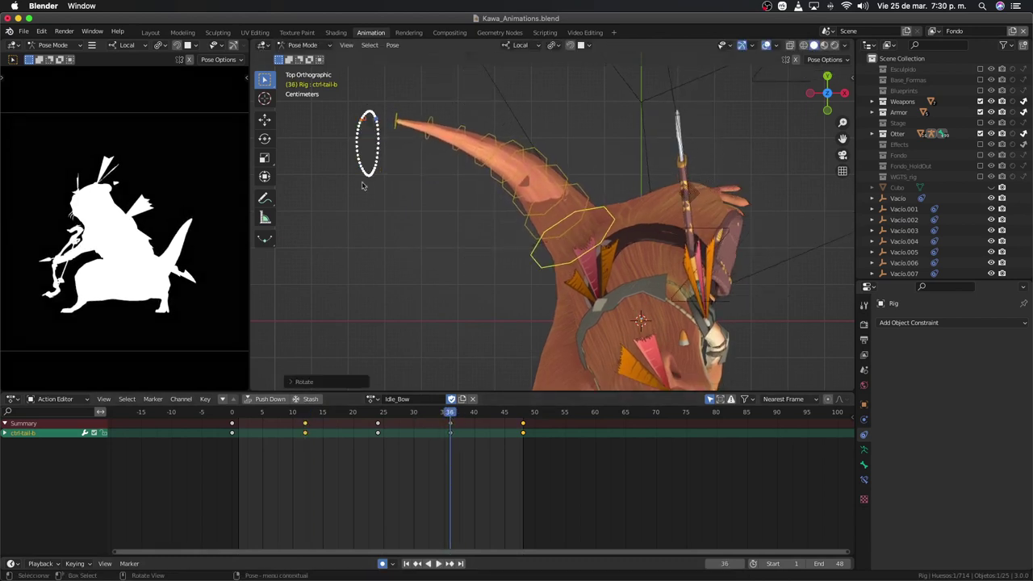
{"action": "mouse_move", "coordinate": [356, 154]}
{"action": "middle_mouse_down"}
{"action": "mouse_move", "coordinate": [501, 101]}
{"action": "mouse_move", "coordinate": [476, 104]}
{"action": "middle_mouse_up"}
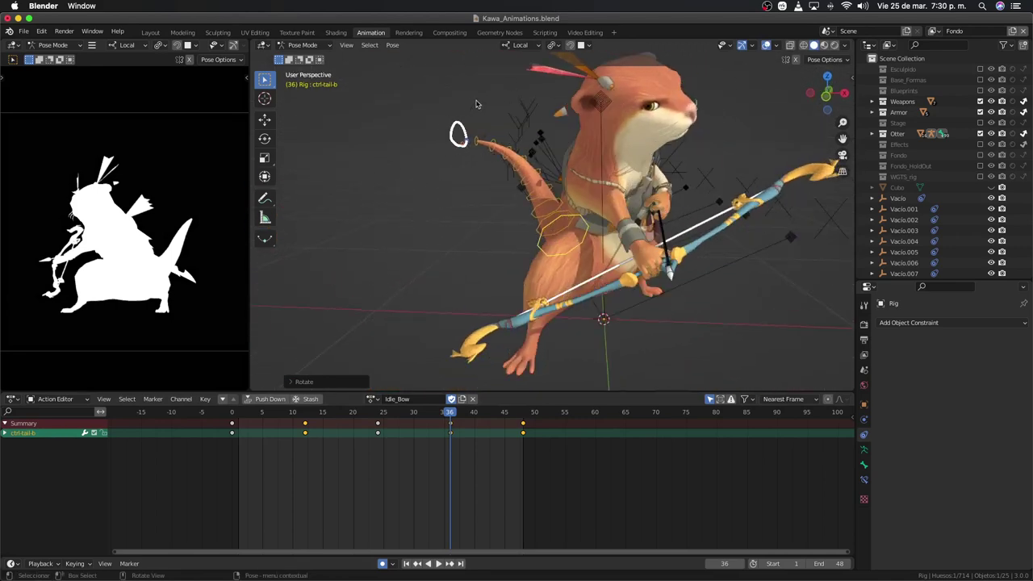
{"action": "middle_click_drag", "start_coordinate": [487, 151], "coordinate": [650, 183]}
{"action": "key", "text": "space"}
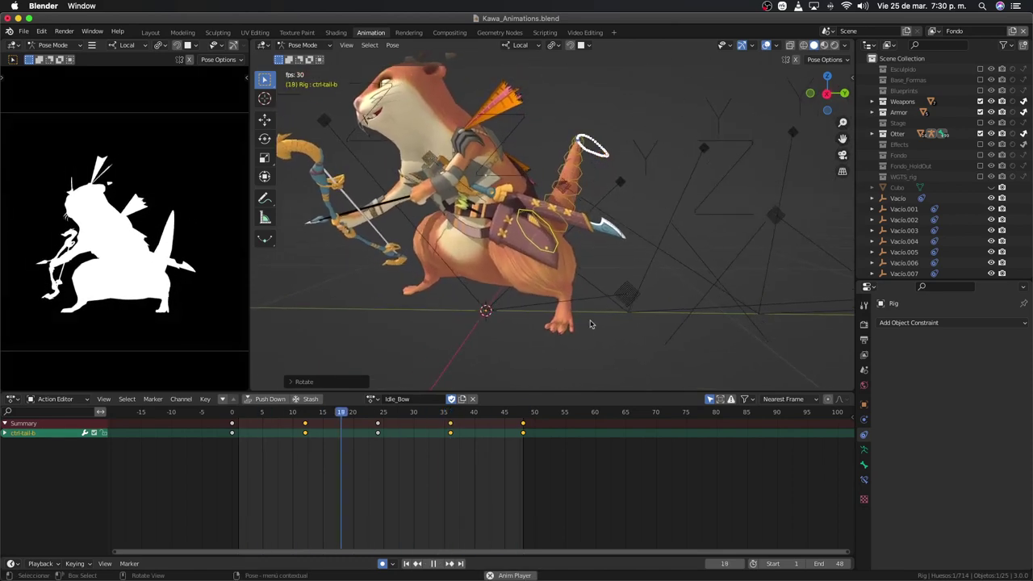
{"action": "key", "text": "space"}
Step: Orbit toward the chain of empties and box-select all of them
{"action": "mouse_move", "coordinate": [610, 188]}
{"action": "middle_mouse_down"}
{"action": "mouse_move", "coordinate": [618, 295]}
{"action": "mouse_move", "coordinate": [531, 277]}
{"action": "mouse_move", "coordinate": [558, 272]}
{"action": "mouse_move", "coordinate": [471, 231]}
{"action": "mouse_move", "coordinate": [503, 267]}
{"action": "mouse_move", "coordinate": [580, 286]}
{"action": "middle_mouse_up"}
{"action": "middle_click_drag", "start_coordinate": [473, 284], "coordinate": [711, 230]}
{"action": "left_click_drag", "start_coordinate": [769, 163], "coordinate": [400, 276]}
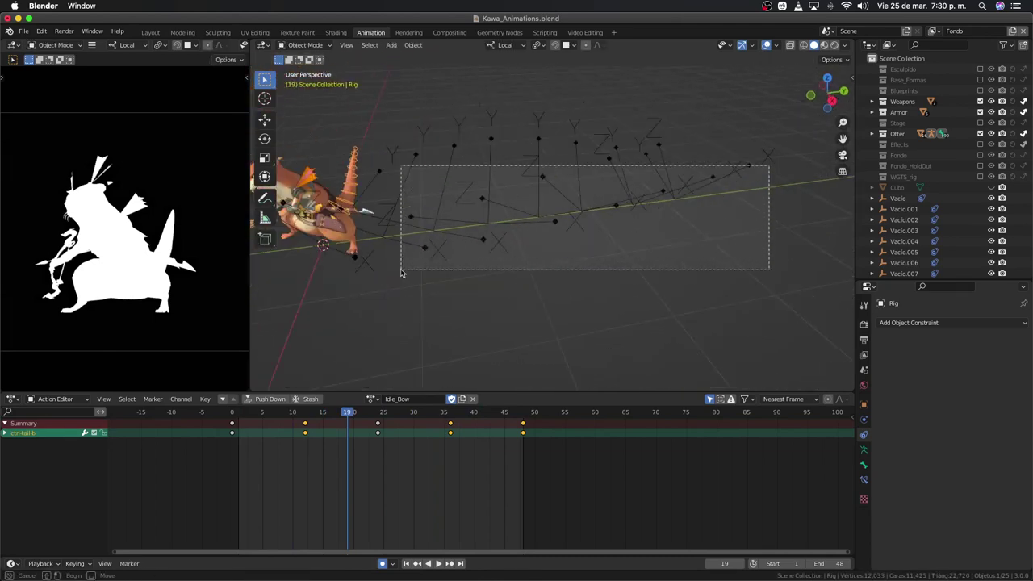
Step: Bake the selected empties' action starting at frame 0, with Vacio active
{"action": "left_click", "coordinate": [379, 174], "text": "shift"}
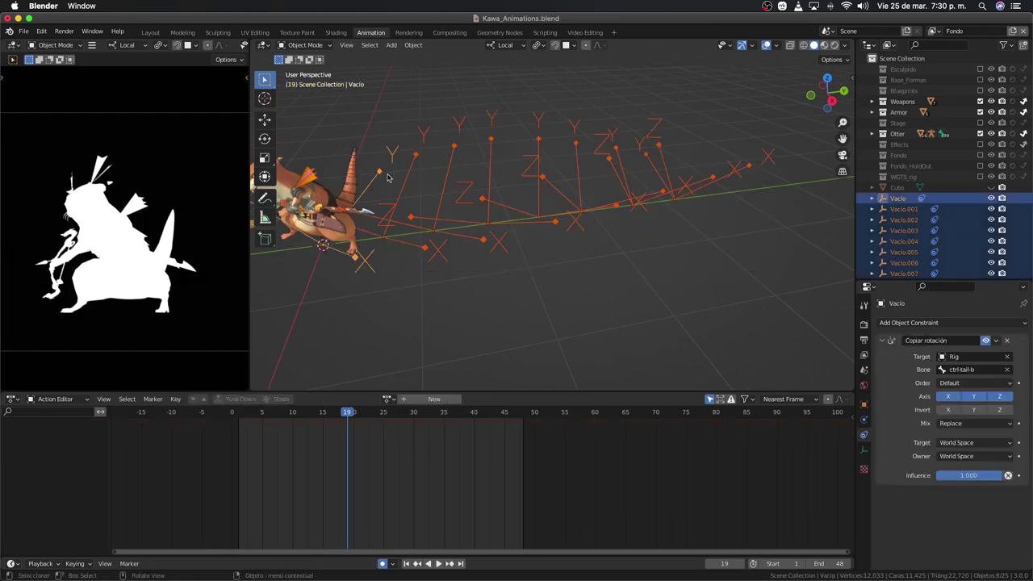
{"action": "key", "text": "F3"}
{"action": "type", "text": "b"}
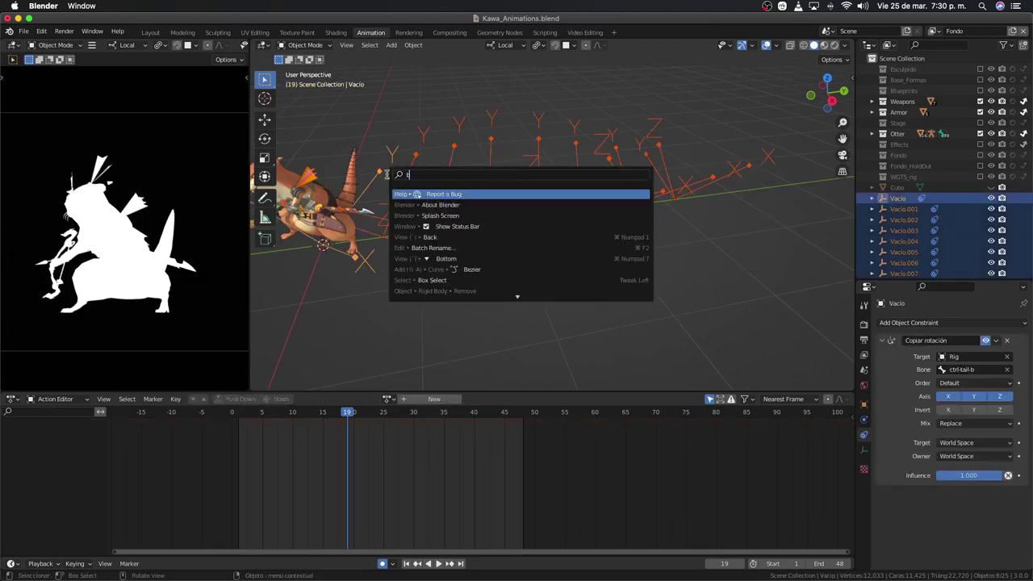
{"action": "type", "text": "ake"}
{"action": "key", "text": "Return"}
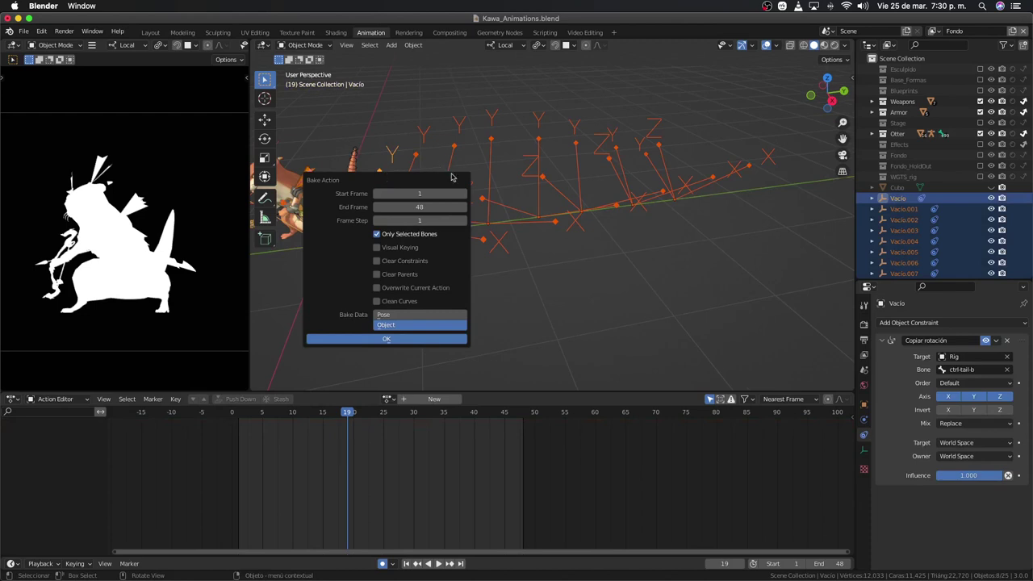
{"action": "left_click", "coordinate": [386, 192]}
{"action": "type", "text": "0"}
{"action": "key", "text": "Return"}
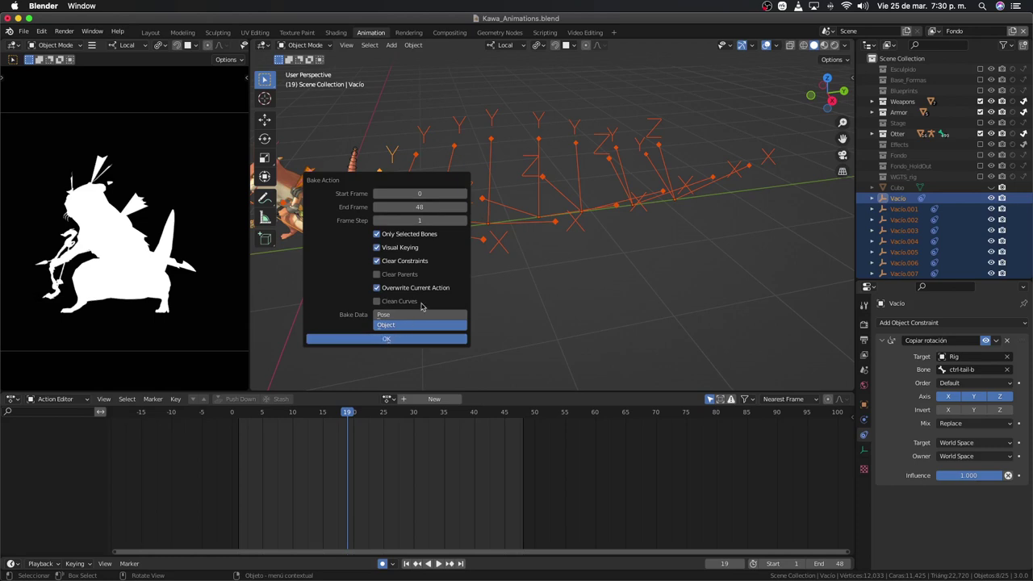
{"action": "left_click", "coordinate": [415, 338]}
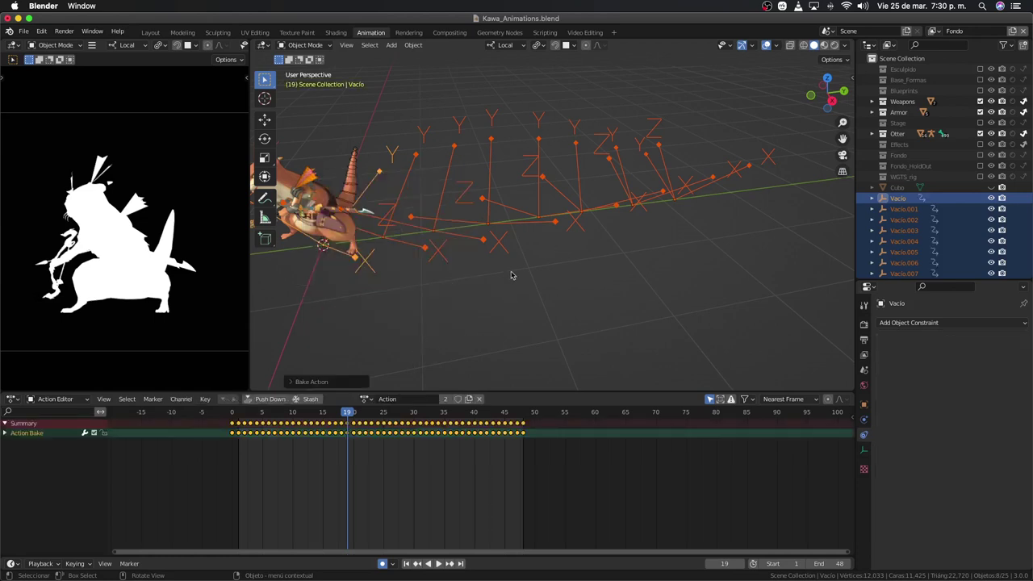
{"action": "middle_click_drag", "start_coordinate": [509, 275], "coordinate": [589, 286]}
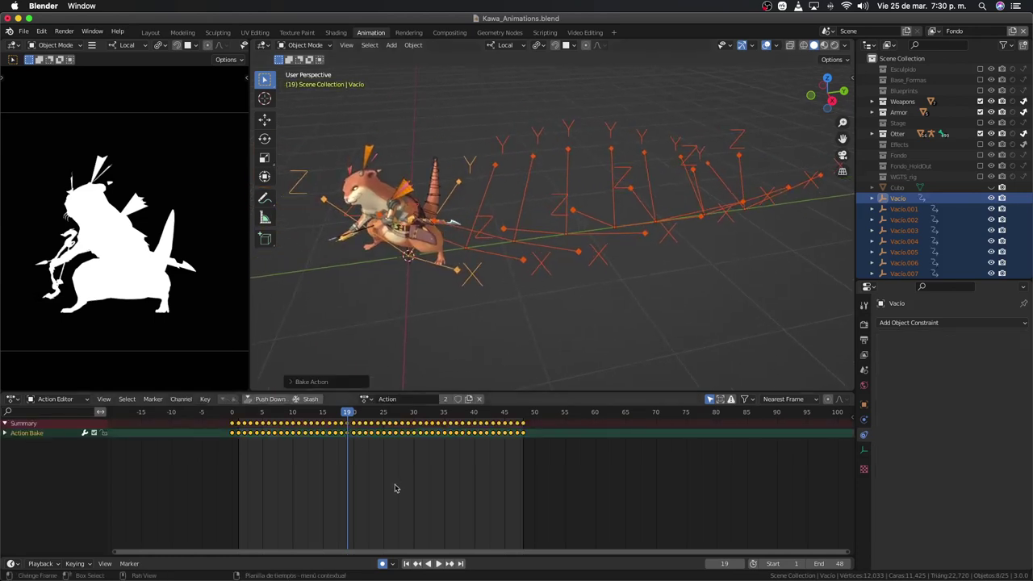
Step: In the Graph Editor, make the baked curves cyclic with Make Cyclic (F-Modifier)
{"action": "key", "text": "ctrl+Tab"}
{"action": "key", "text": "shift+e"}
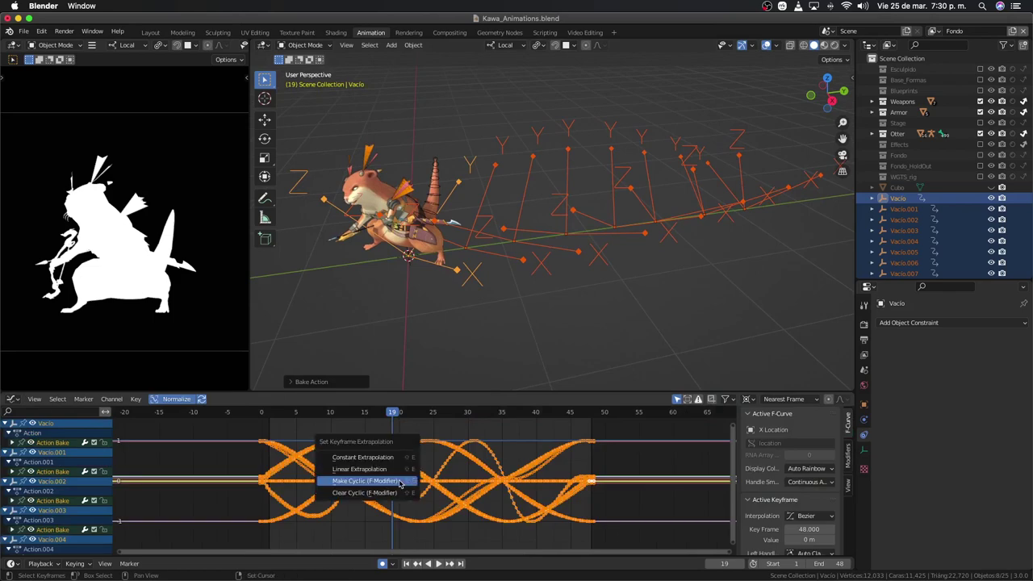
{"action": "left_click", "coordinate": [399, 483]}
Step: Reselect the empties except Vacio and return to the Action Editor
{"action": "middle_click_drag", "start_coordinate": [476, 313], "coordinate": [480, 297]}
{"action": "left_click", "coordinate": [482, 275]}
{"action": "left_click", "coordinate": [486, 216]}
{"action": "middle_click_drag", "start_coordinate": [486, 216], "coordinate": [549, 282]}
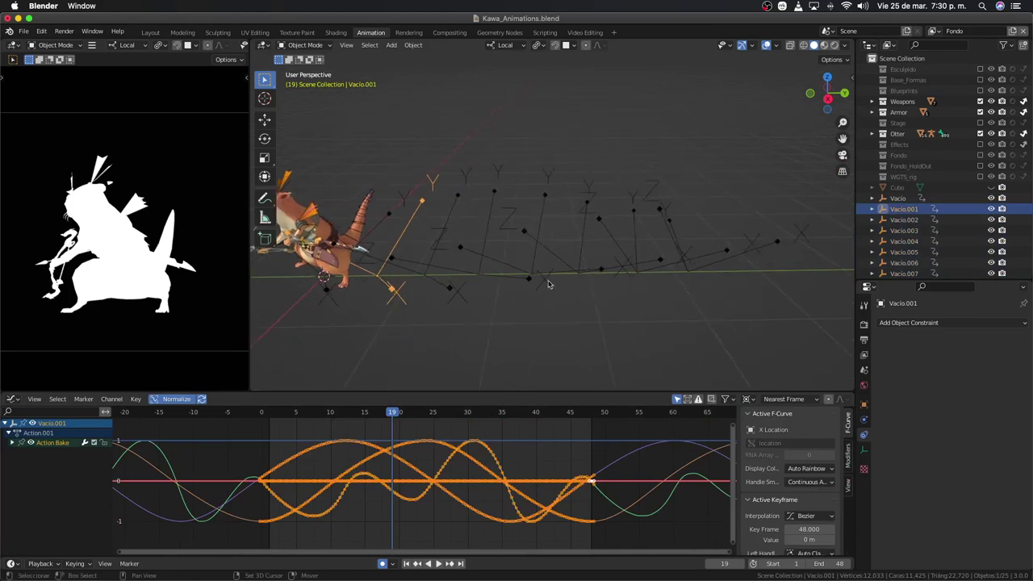
{"action": "mouse_move", "coordinate": [698, 176]}
{"action": "left_mouse_down"}
{"action": "mouse_move", "coordinate": [507, 234]}
{"action": "mouse_move", "coordinate": [408, 243]}
{"action": "left_mouse_up"}
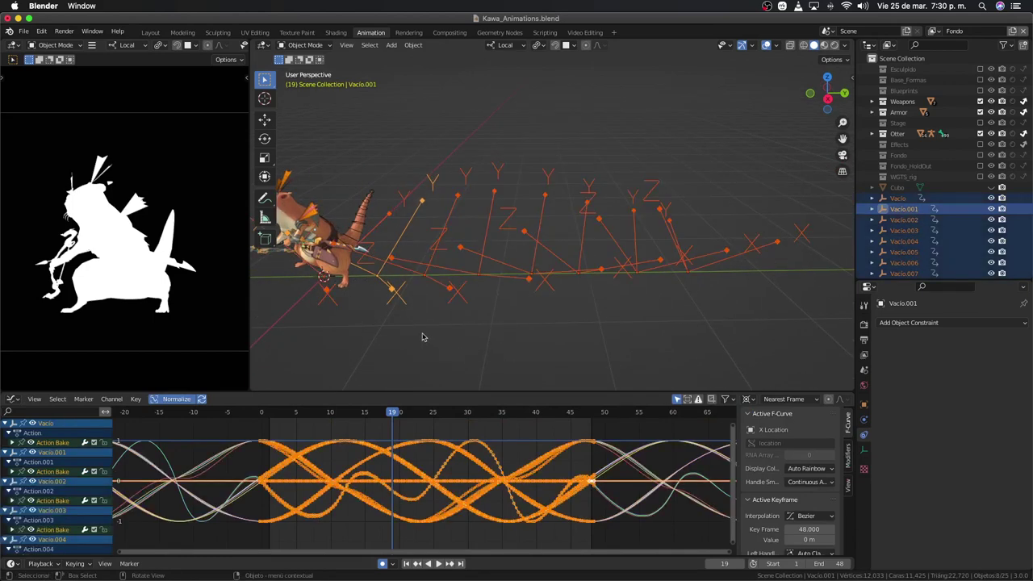
{"action": "middle_click_drag", "start_coordinate": [421, 338], "coordinate": [428, 219]}
{"action": "left_click", "coordinate": [427, 220], "text": "shift"}
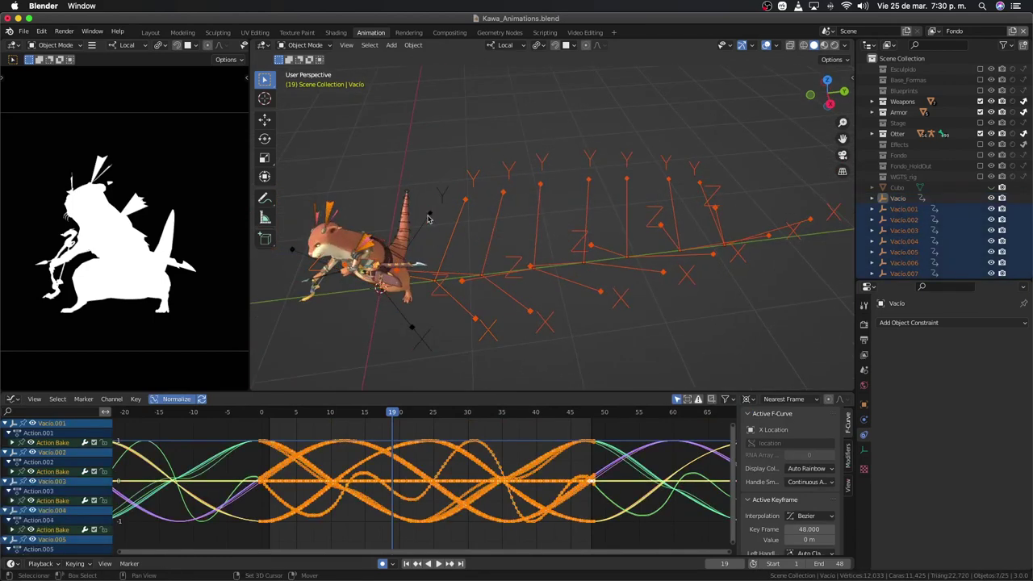
{"action": "scroll", "coordinate": [936, 217], "scroll_direction": "down", "scroll_amount": 1}
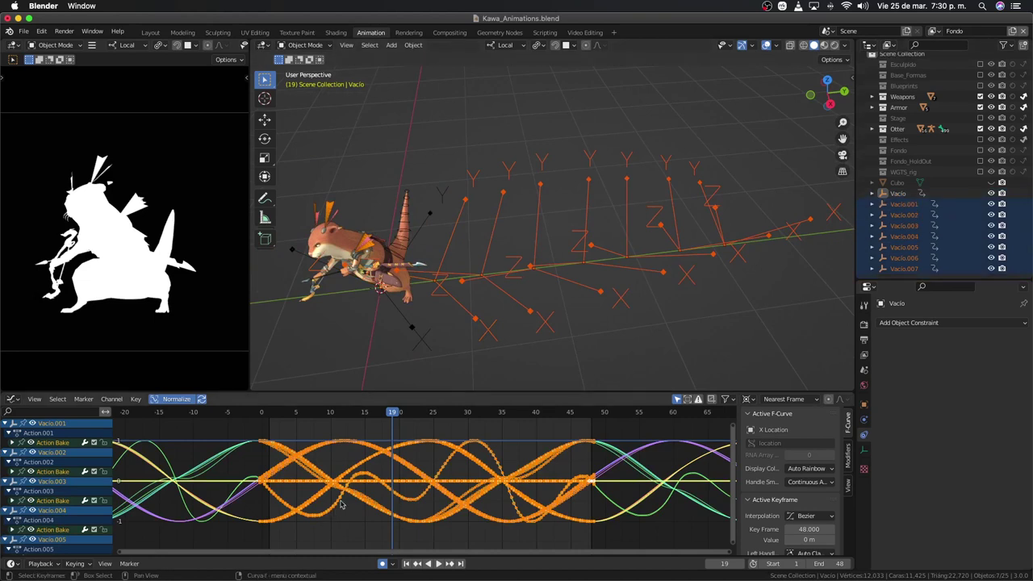
{"action": "key", "text": "ctrl+Tab"}
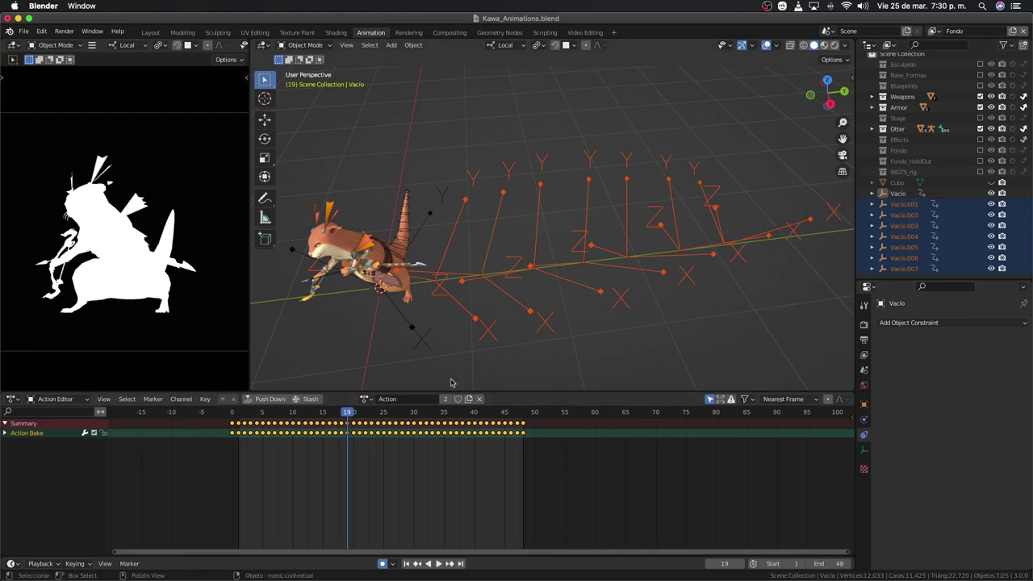
Step: Shift the keys of Vacio.001, Vacio.002 and Vacio.003 later by 2, 4 and 6 frames
{"action": "left_click", "coordinate": [457, 327]}
{"action": "left_click", "coordinate": [463, 332]}
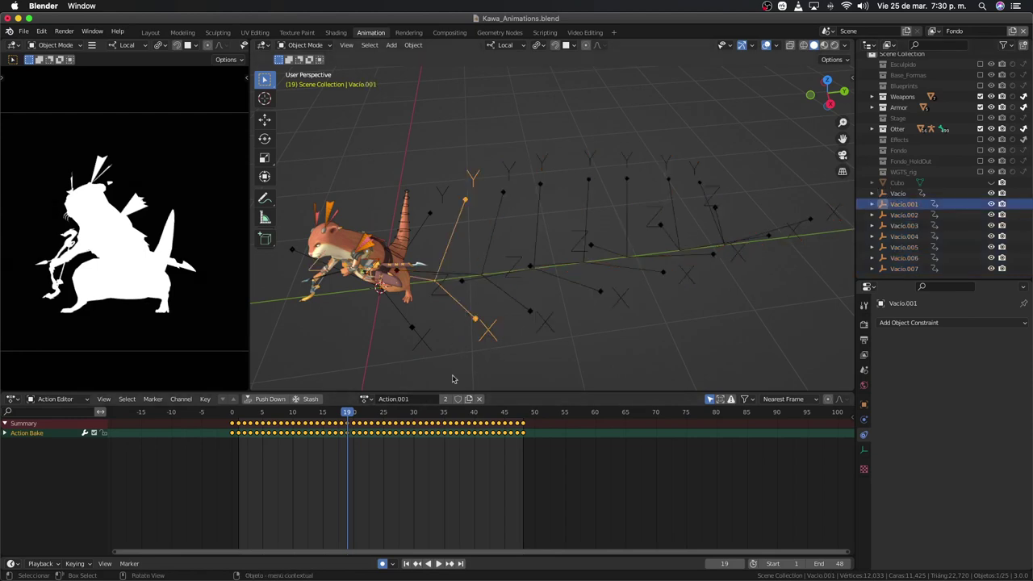
{"action": "key", "text": "g"}
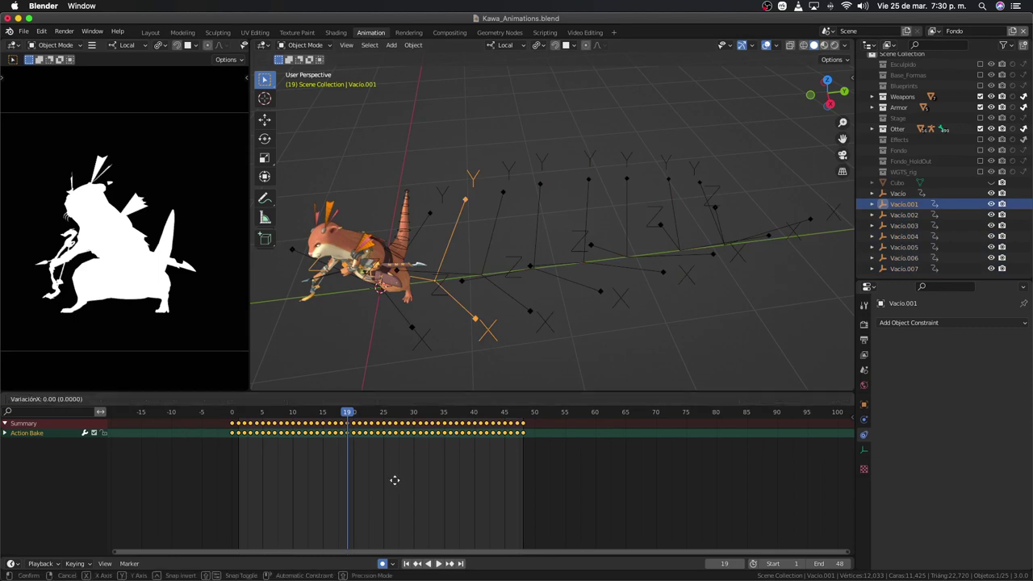
{"action": "left_click", "coordinate": [396, 482]}
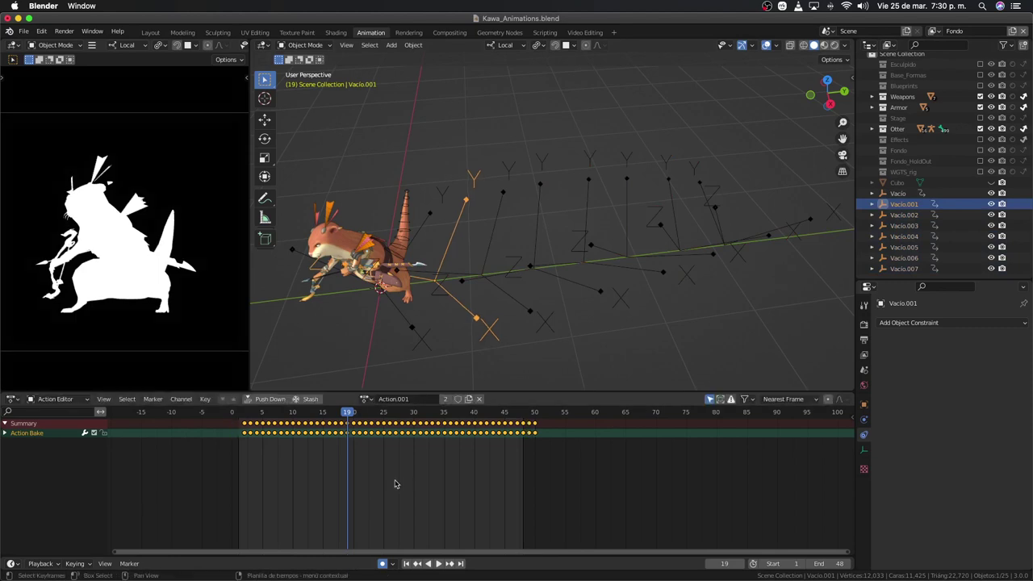
{"action": "left_click", "coordinate": [503, 193]}
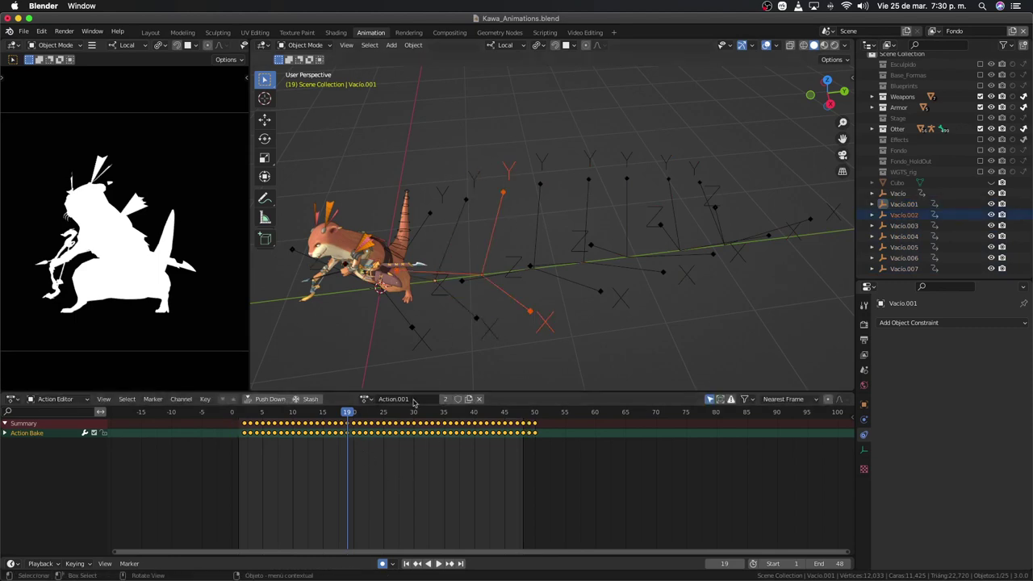
{"action": "left_click", "coordinate": [484, 276]}
{"action": "key", "text": "g"}
{"action": "key", "text": "4"}
{"action": "key", "text": "Return"}
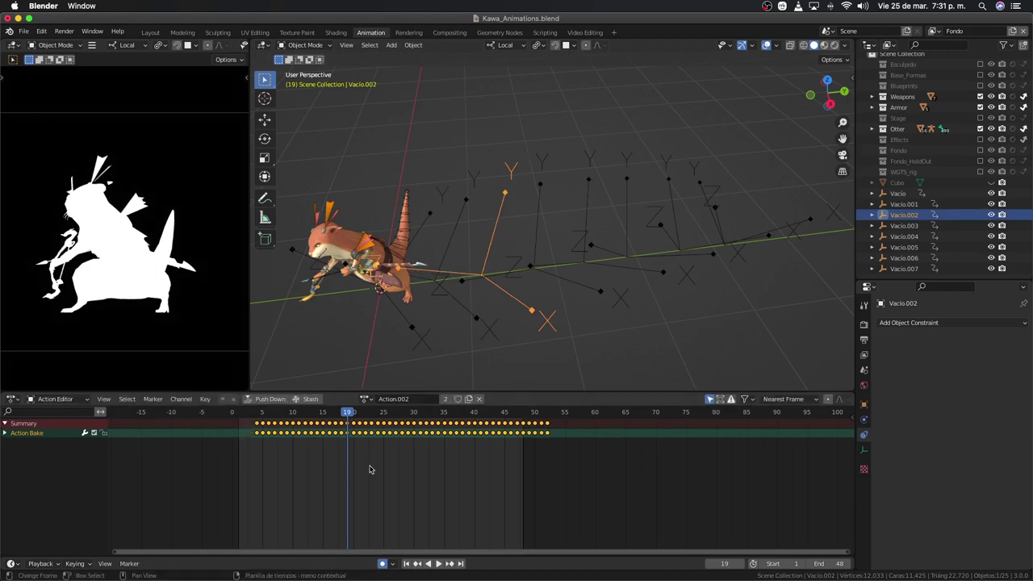
{"action": "left_click", "coordinate": [499, 289]}
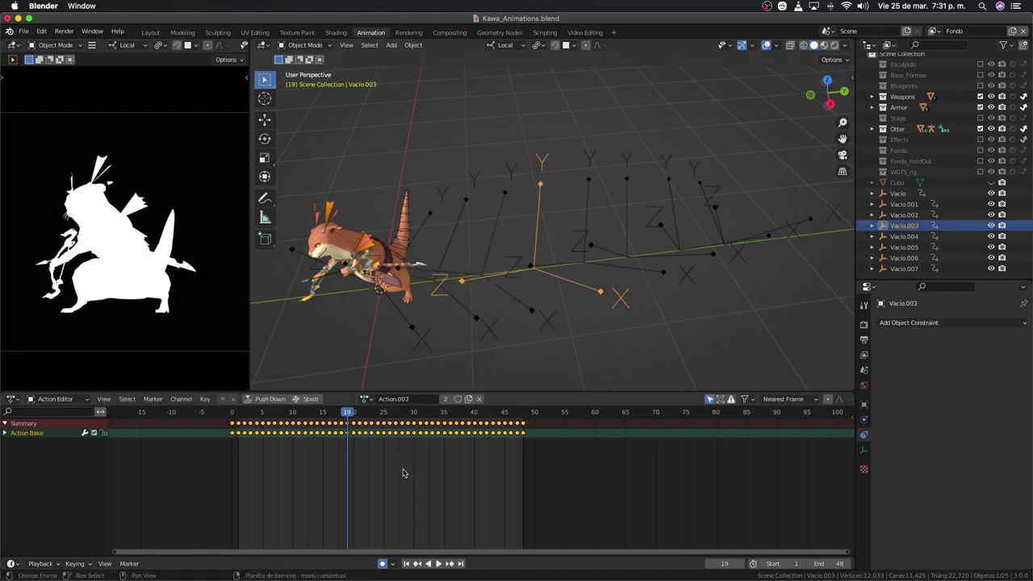
{"action": "key", "text": "g"}
{"action": "key", "text": "6"}
{"action": "key", "text": "Return"}
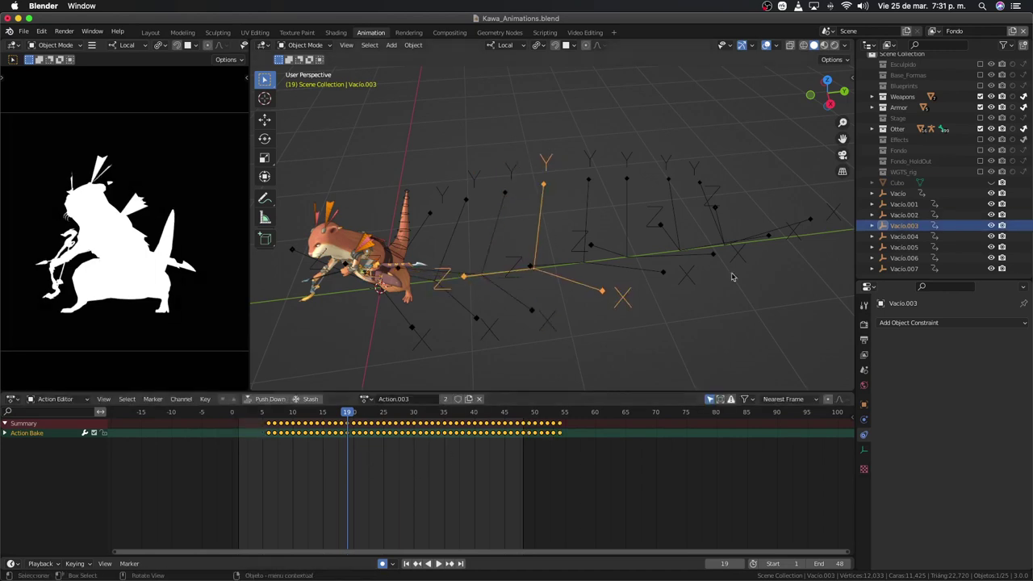
Step: Shift Vacio.004's keys by 8 frames and Vacio.005's by 10 frames
{"action": "left_click", "coordinate": [586, 184]}
{"action": "key", "text": "g"}
{"action": "key", "text": "8"}
{"action": "key", "text": "Return"}
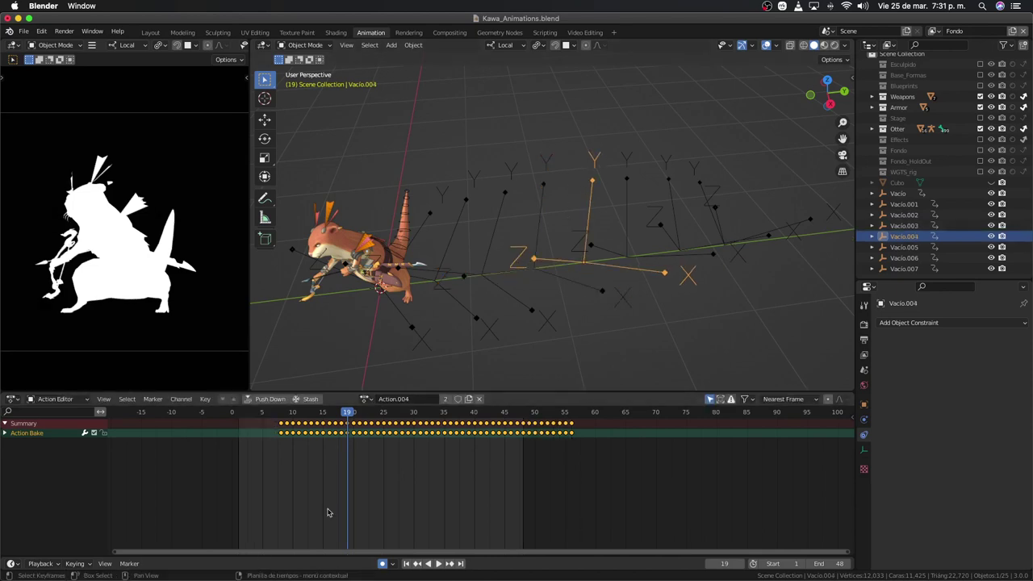
{"action": "left_click", "coordinate": [623, 232]}
{"action": "key", "text": "g"}
{"action": "key", "text": "1"}
{"action": "key", "text": "0"}
{"action": "key", "text": "Return"}
Step: Shift Vacio.006's keys by 12 frames and Vacio.007's by 14, then view from the side
{"action": "left_click", "coordinate": [699, 182]}
{"action": "key", "text": "g"}
{"action": "key", "text": "1"}
{"action": "key", "text": "2"}
{"action": "key", "text": "Return"}
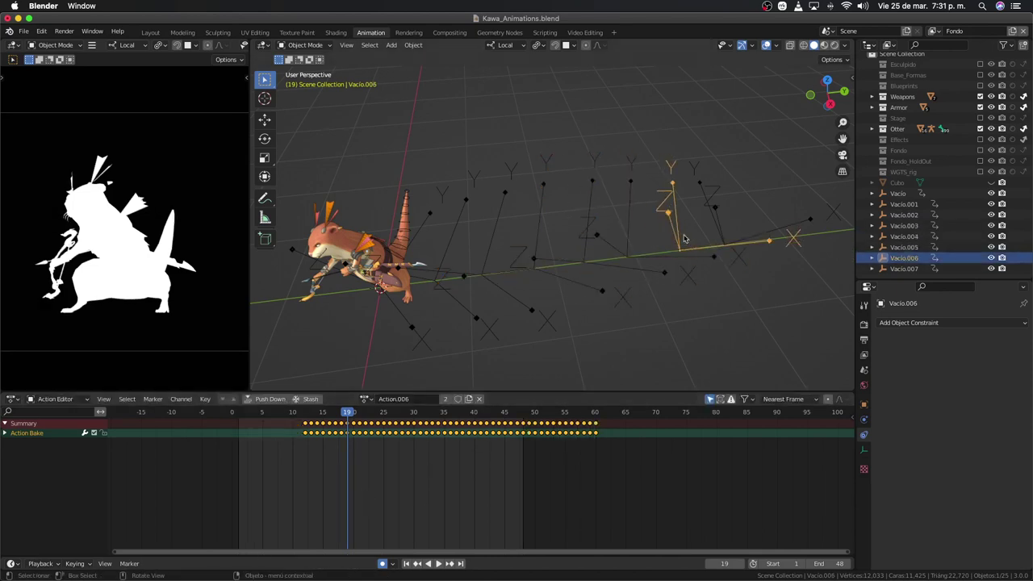
{"action": "left_click", "coordinate": [809, 218]}
{"action": "key", "text": "g"}
{"action": "key", "text": "1"}
{"action": "key", "text": "4"}
{"action": "key", "text": "Return"}
{"action": "middle_click_drag", "start_coordinate": [500, 323], "coordinate": [451, 316]}
{"action": "key", "text": "KP_3"}
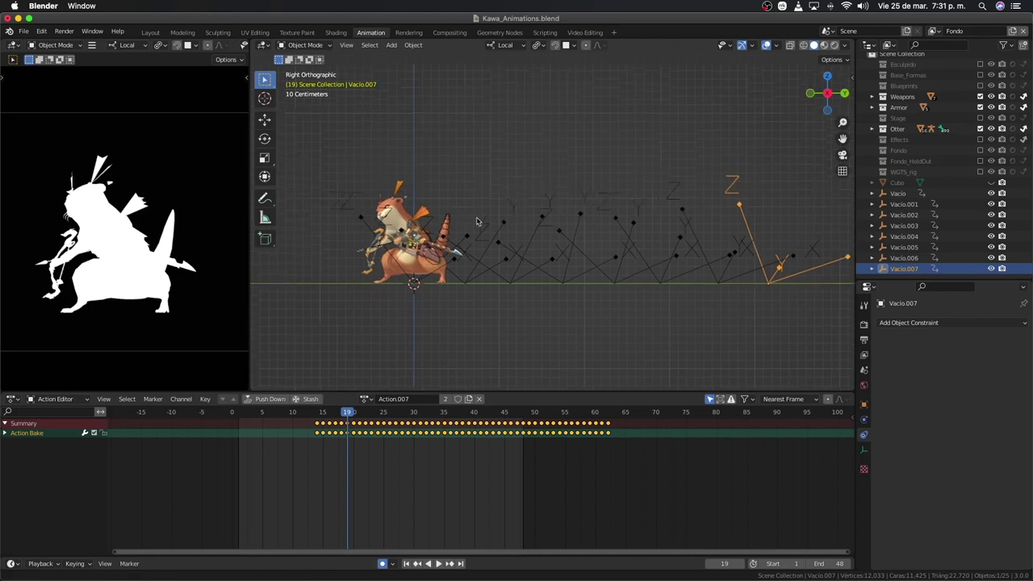
{"action": "scroll", "coordinate": [451, 267], "scroll_direction": "up", "scroll_amount": 3}
Step: Put the otter rig in Pose Mode and orbit low to view its tail
{"action": "left_click", "coordinate": [480, 255]}
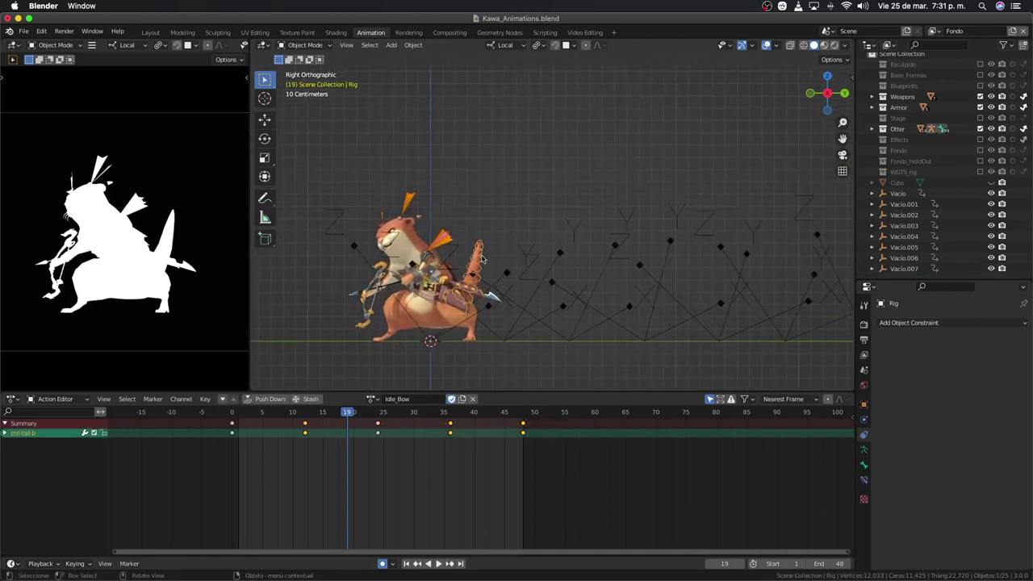
{"action": "scroll", "coordinate": [480, 255], "scroll_direction": "up", "scroll_amount": 3}
{"action": "key", "text": "ctrl+Tab"}
{"action": "mouse_move", "coordinate": [480, 255]}
{"action": "middle_mouse_down"}
{"action": "mouse_move", "coordinate": [445, 223]}
{"action": "mouse_move", "coordinate": [470, 256]}
{"action": "middle_mouse_up"}
{"action": "mouse_move", "coordinate": [491, 168]}
{"action": "middle_mouse_down"}
{"action": "mouse_move", "coordinate": [490, 219]}
{"action": "mouse_move", "coordinate": [503, 207]}
{"action": "mouse_move", "coordinate": [490, 267]}
{"action": "middle_mouse_up"}
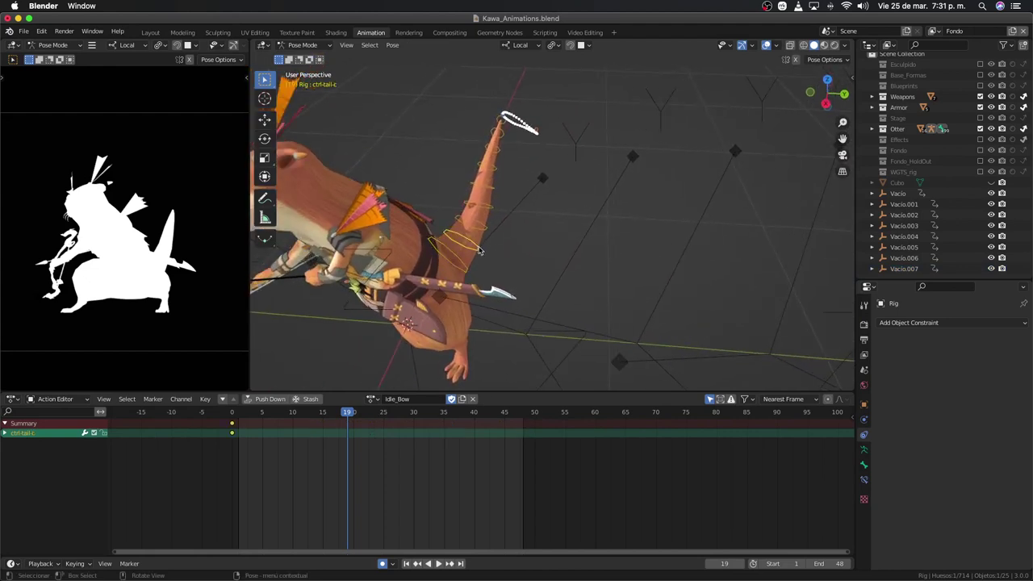
Step: Give ctrl-tail-c a Copy Rotation constraint targeting Vacio.001, then select all tail control bones
{"action": "left_click", "coordinate": [865, 479]}
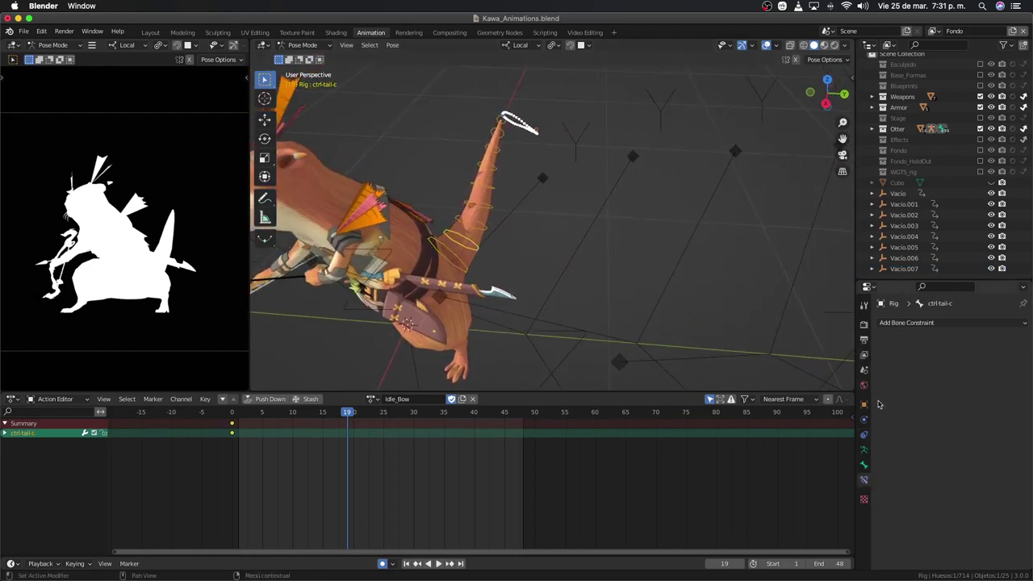
{"action": "left_click", "coordinate": [896, 323]}
{"action": "left_click", "coordinate": [897, 324]}
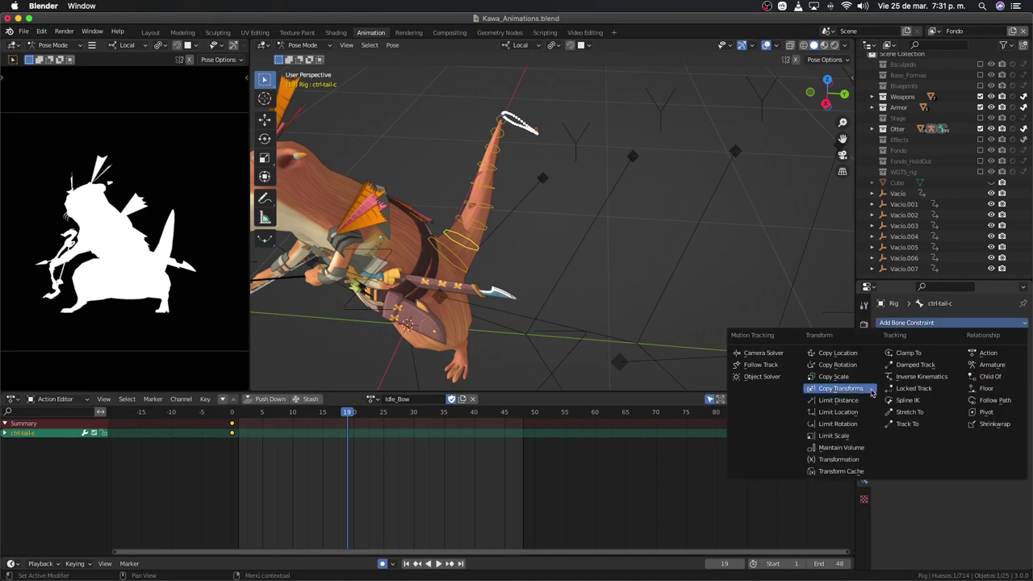
{"action": "left_click", "coordinate": [853, 369]}
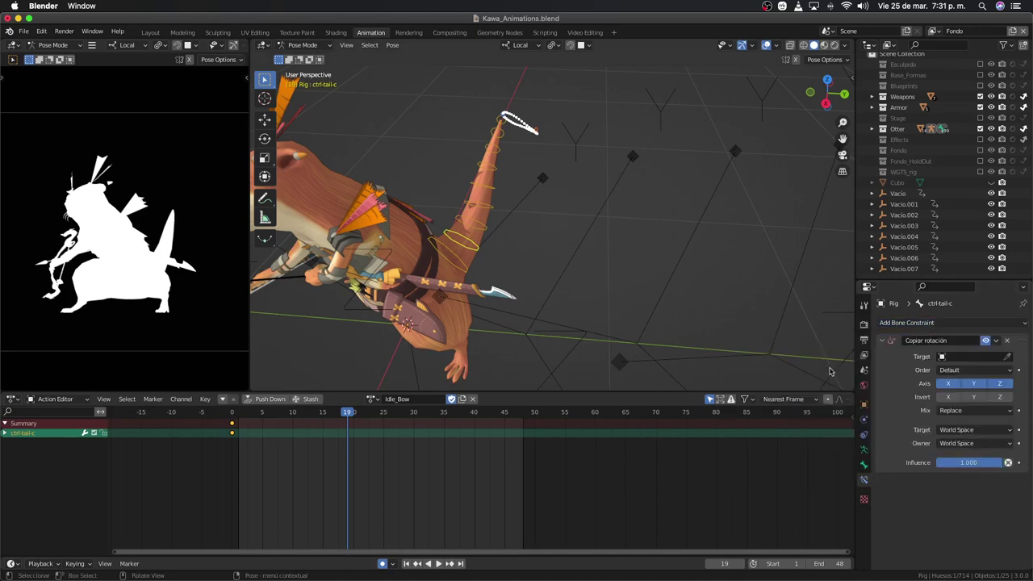
{"action": "left_click", "coordinate": [1008, 356]}
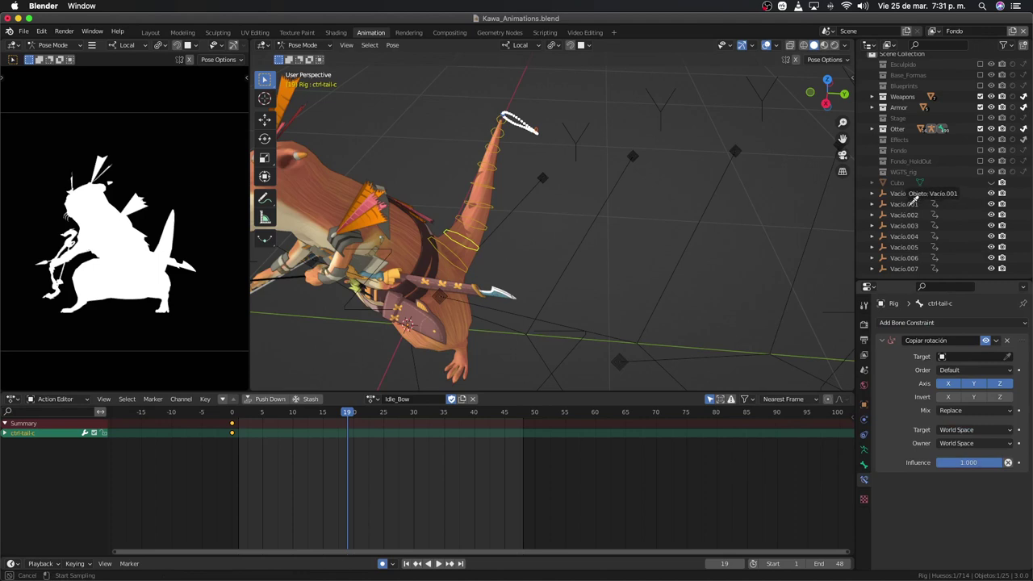
{"action": "left_click", "coordinate": [916, 197]}
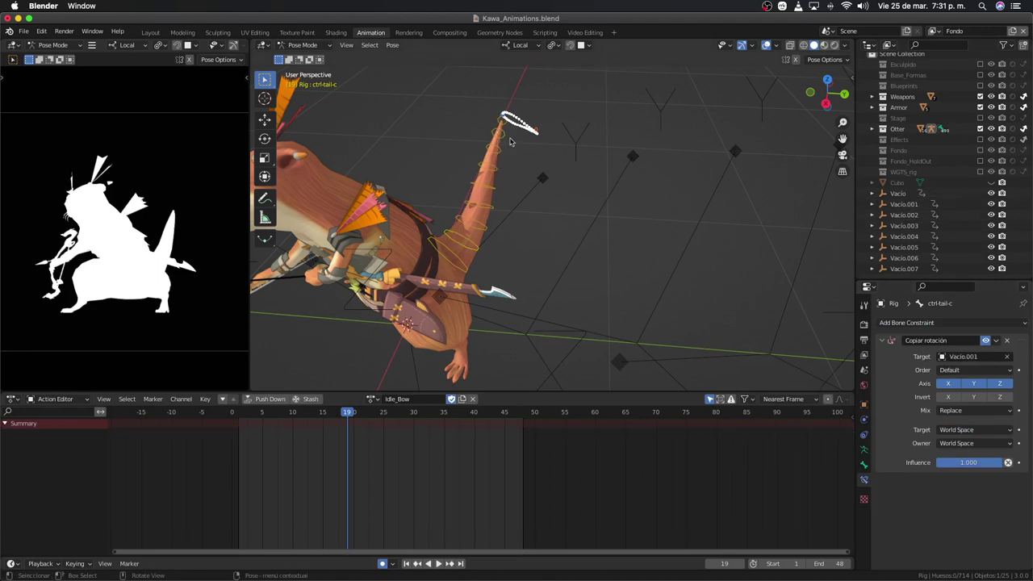
{"action": "mouse_move", "coordinate": [513, 128]}
{"action": "left_mouse_down"}
{"action": "mouse_move", "coordinate": [472, 230]}
{"action": "mouse_move", "coordinate": [476, 256]}
{"action": "left_mouse_up"}
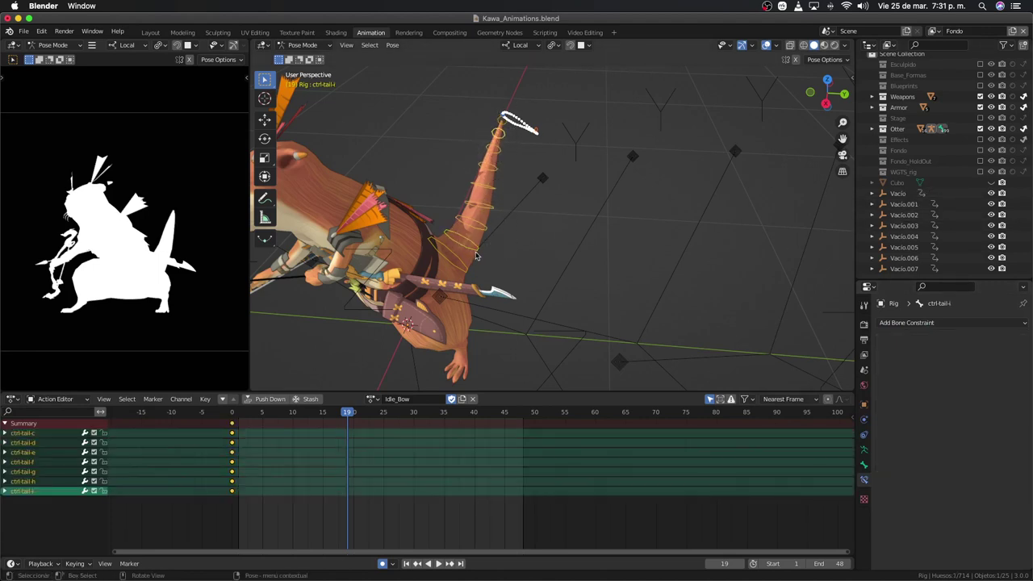
{"action": "left_click", "coordinate": [476, 254], "text": "shift"}
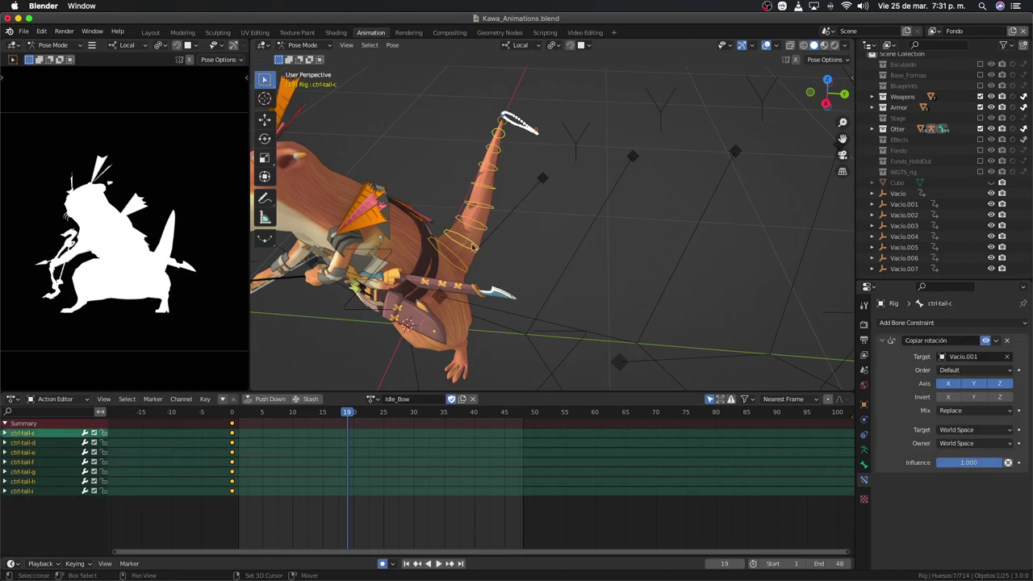
Step: Copy the rotation constraint to the selected tail bones and retarget ctrl-tail-d to Vacio.003
{"action": "left_click", "coordinate": [391, 45]}
{"action": "mouse_move", "coordinate": [436, 243]}
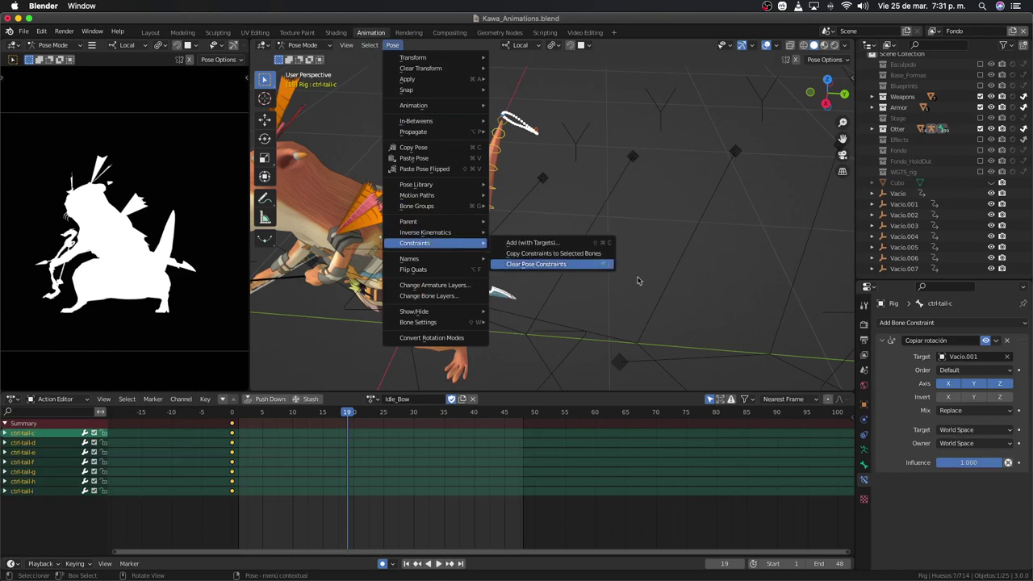
{"action": "left_click", "coordinate": [539, 254]}
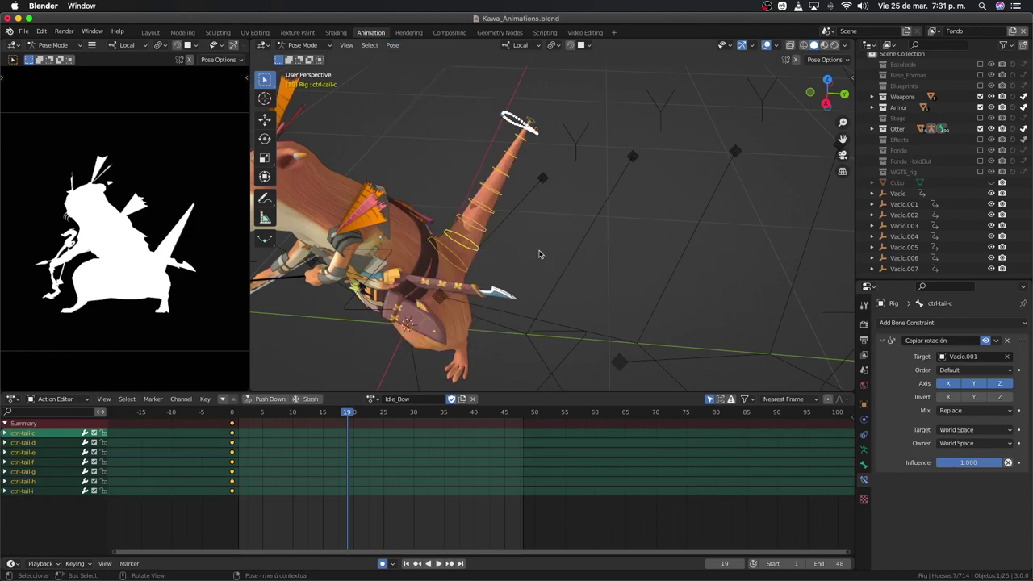
{"action": "left_click", "coordinate": [486, 234]}
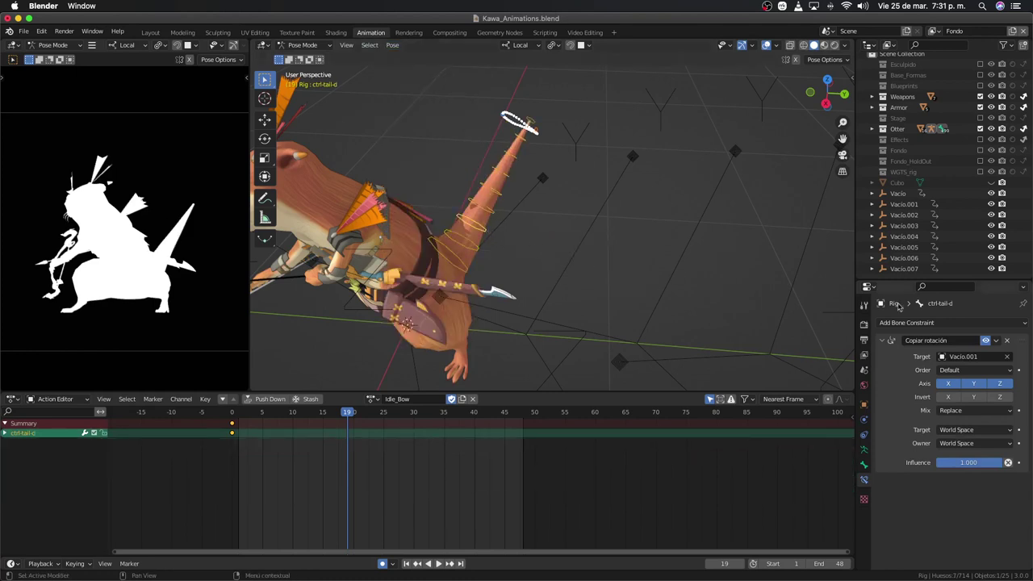
{"action": "left_click", "coordinate": [1007, 357]}
{"action": "left_click", "coordinate": [1006, 357]}
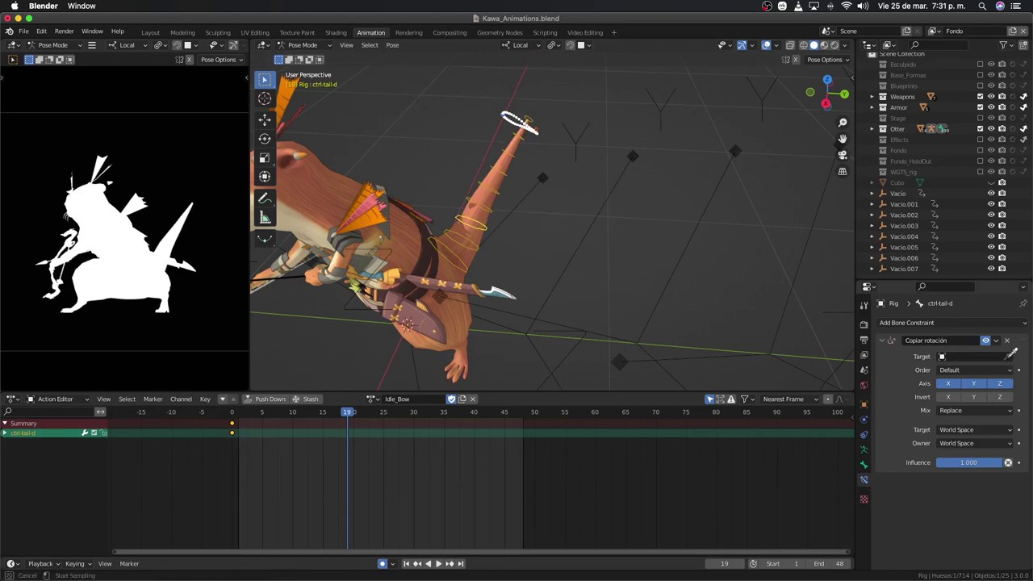
{"action": "left_click", "coordinate": [915, 218]}
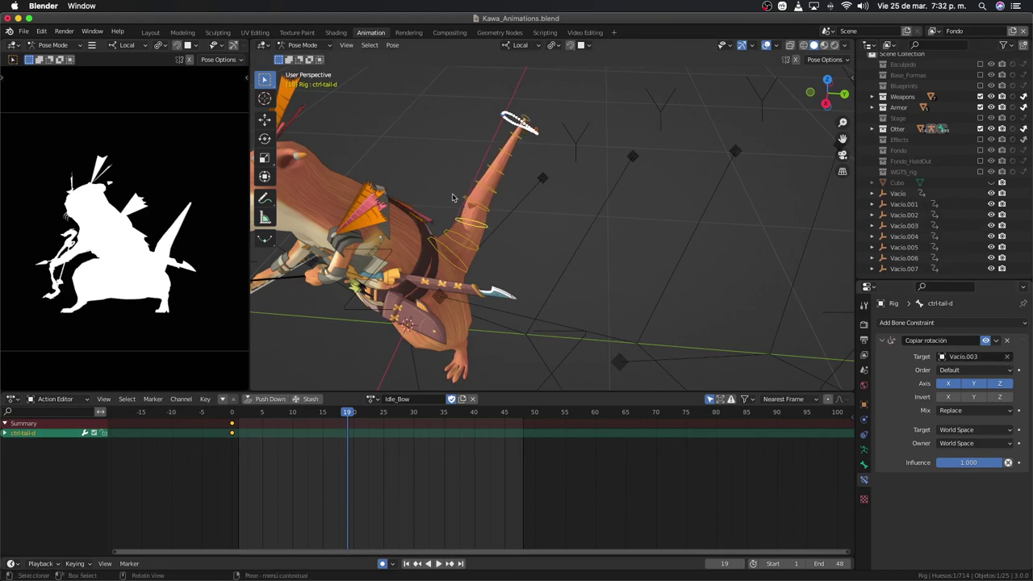
Step: Retarget ctrl-tail-e to Vacio.003 and ctrl-tail-f to Vacio.004
{"action": "left_click", "coordinate": [1007, 356]}
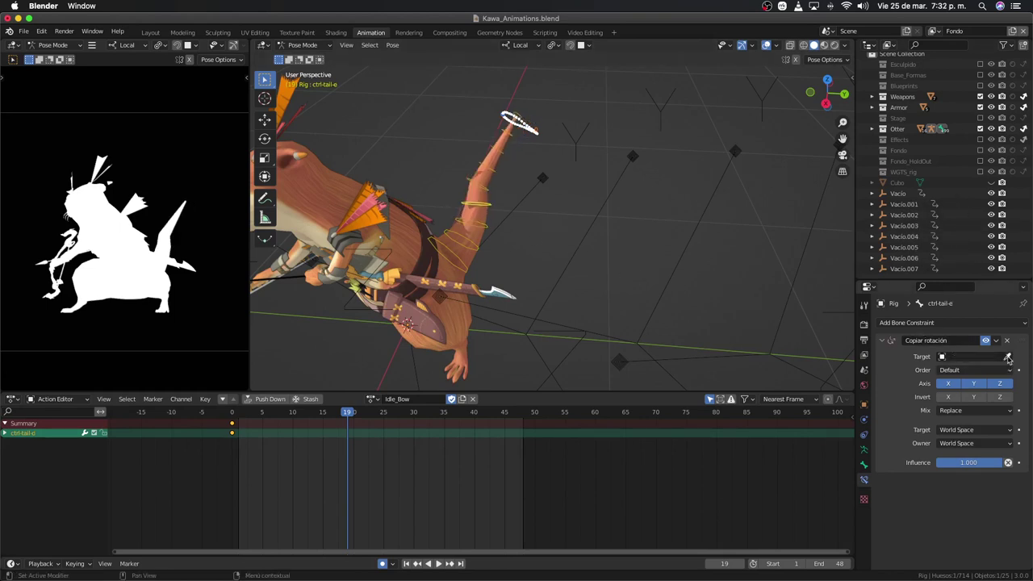
{"action": "left_click", "coordinate": [1007, 357]}
{"action": "left_click", "coordinate": [910, 227]}
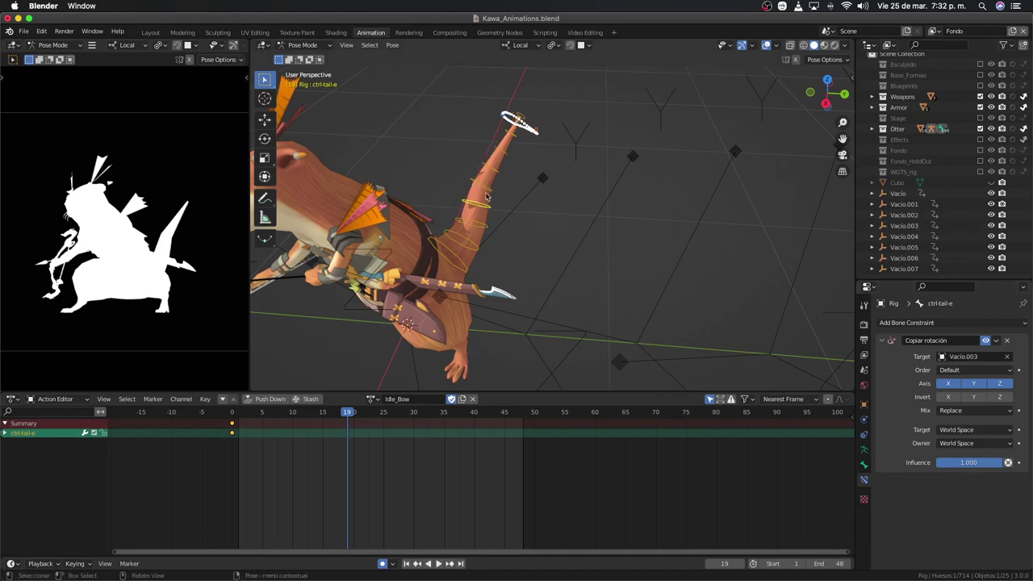
{"action": "left_click", "coordinate": [1005, 357]}
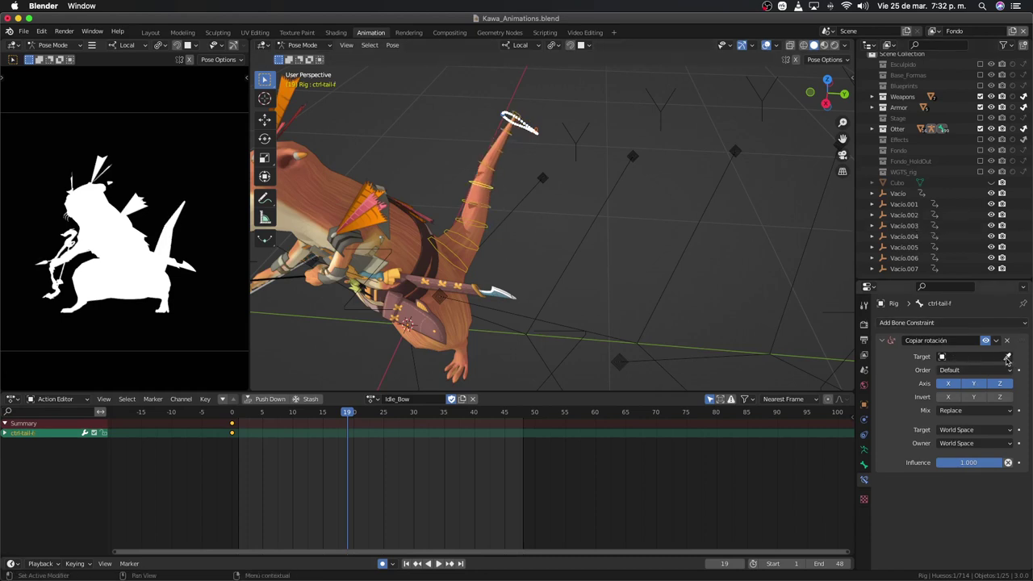
{"action": "left_click", "coordinate": [1006, 357]}
{"action": "left_click", "coordinate": [887, 237]}
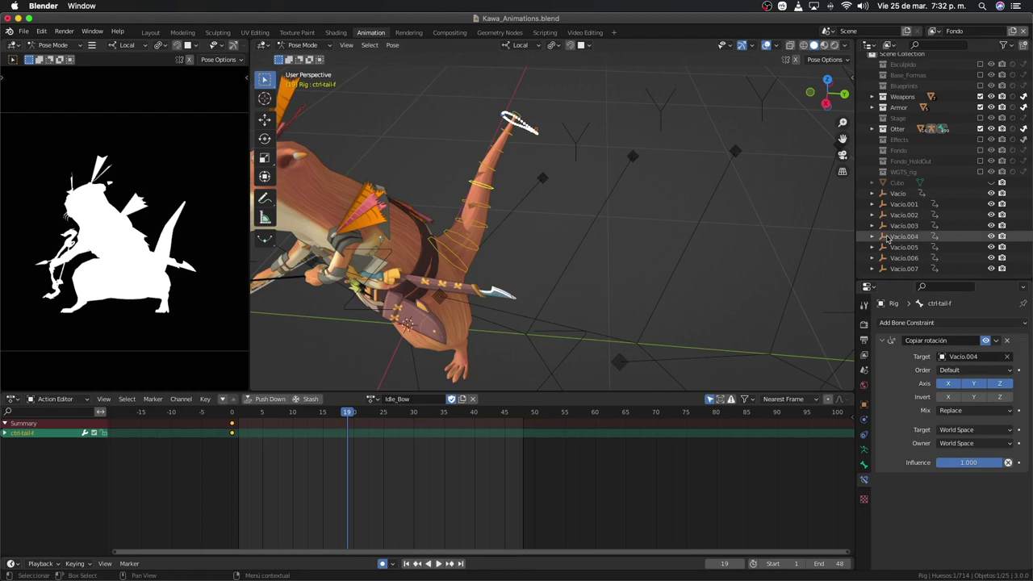
Step: Retarget ctrl-tail-g, ctrl-tail-h to Vacio.006 and ctrl-tail-i to Vacio.007, then play from the side view
{"action": "left_click", "coordinate": [501, 156]}
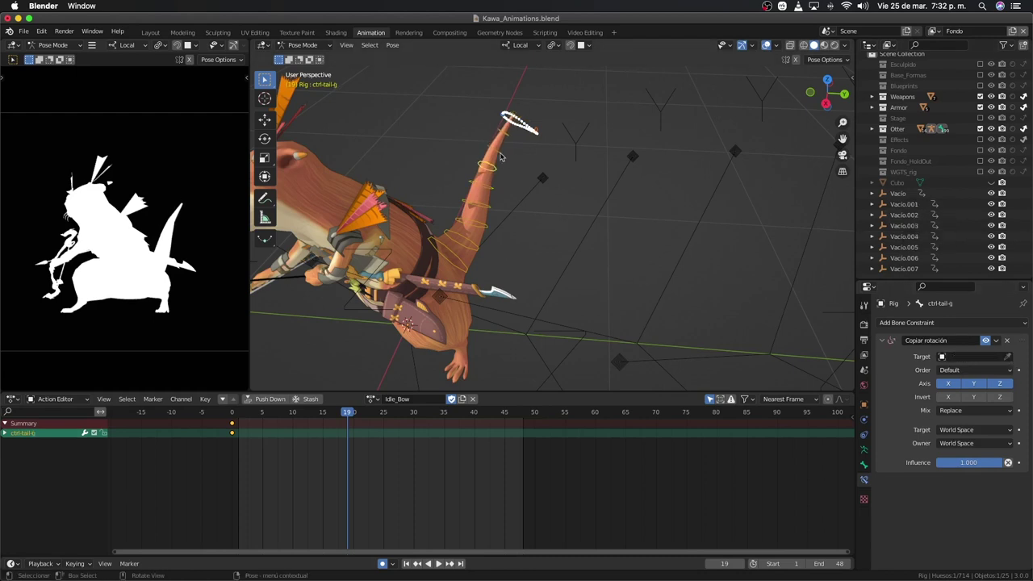
{"action": "key", "text": "bracketright"}
{"action": "left_click", "coordinate": [905, 257]}
{"action": "key", "text": "bracketright"}
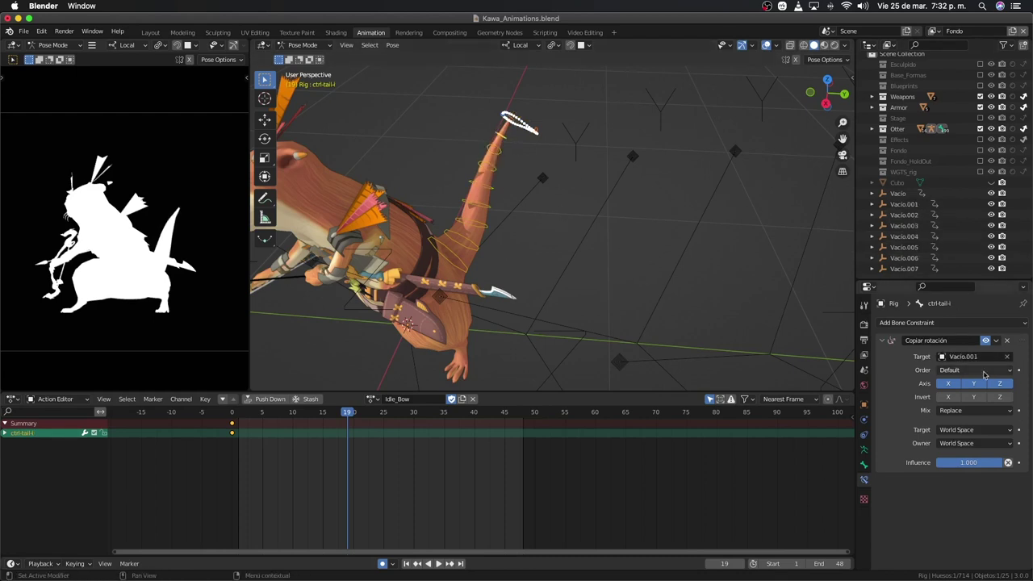
{"action": "left_click", "coordinate": [904, 268]}
{"action": "key", "text": "space"}
{"action": "key", "text": "KP_1"}
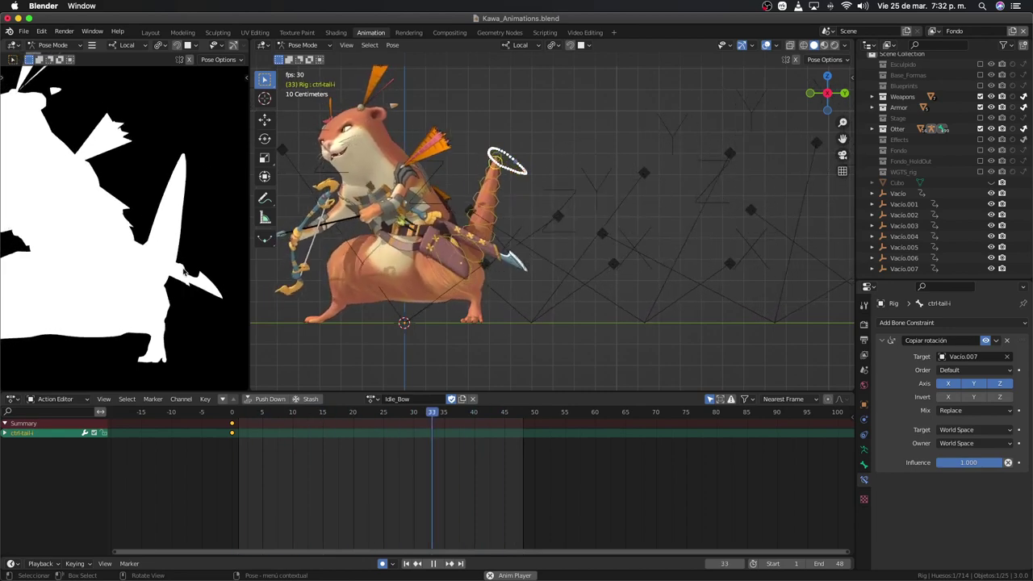
Step: Stop playback and save Kawa_Animations.blend
{"action": "key", "text": "space"}
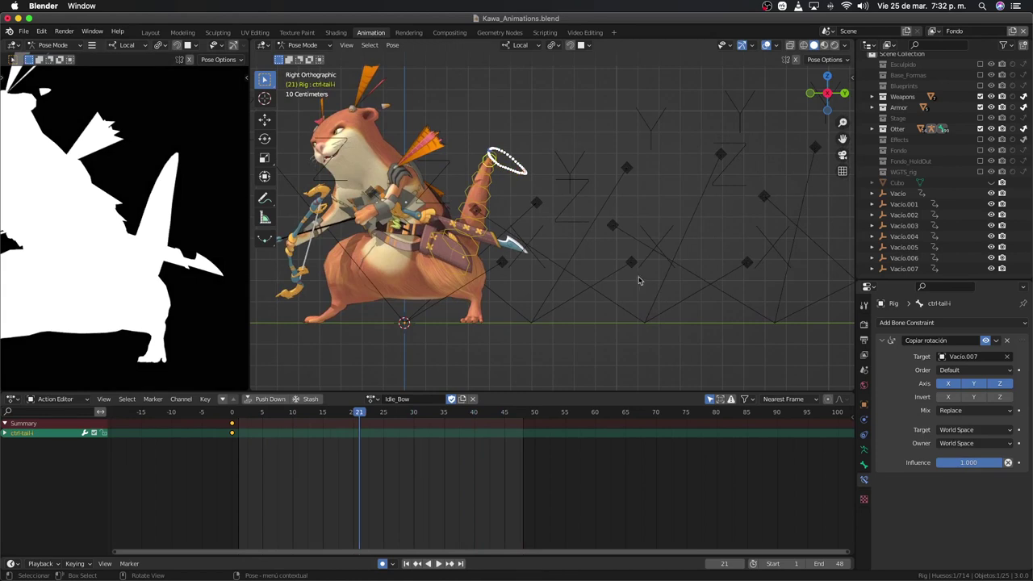
{"action": "scroll", "coordinate": [638, 280], "scroll_direction": "down", "scroll_amount": 2}
{"action": "key", "text": "ctrl+s"}
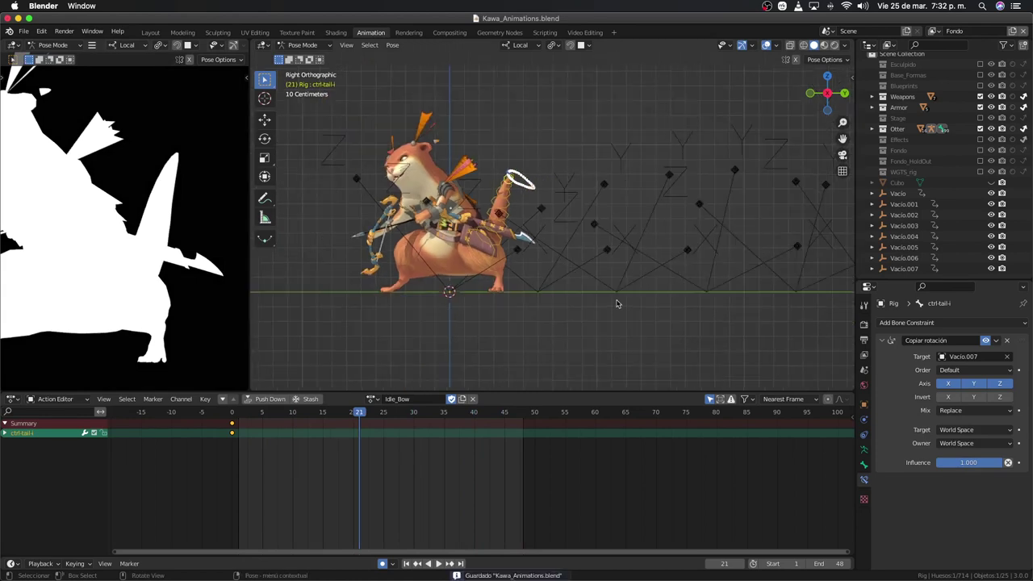
{"action": "scroll", "coordinate": [635, 292], "scroll_direction": "down", "scroll_amount": 2}
Step: Select the empty Vacio.004 in Object Mode
{"action": "left_click", "coordinate": [691, 246]}
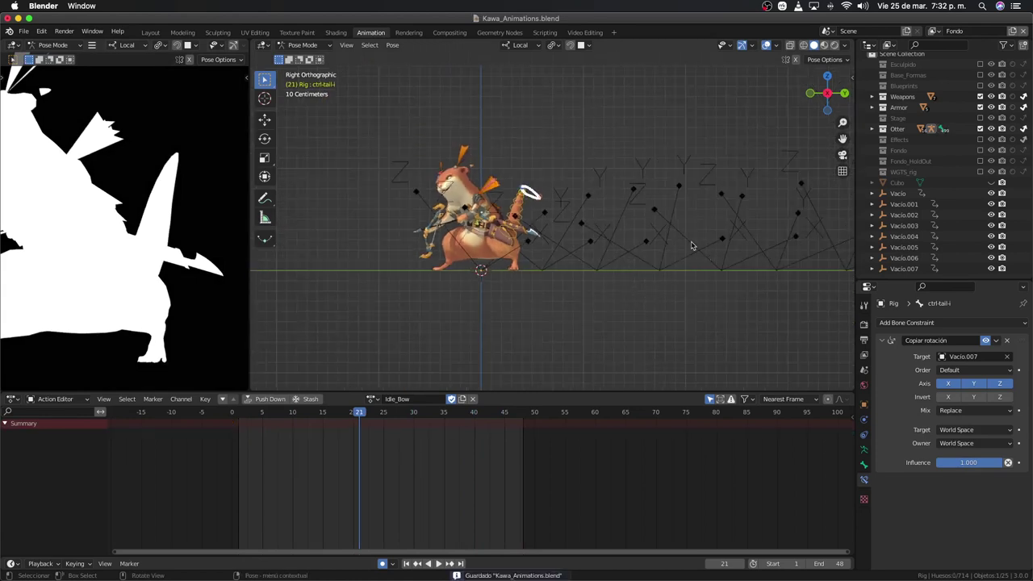
{"action": "left_click", "coordinate": [694, 246]}
{"action": "mouse_move", "coordinate": [694, 258]}
{"action": "middle_mouse_down", "text": "shift"}
{"action": "mouse_move", "coordinate": [595, 300]}
{"action": "mouse_move", "coordinate": [623, 321]}
{"action": "middle_mouse_up", "text": "shift"}
Step: Isolate Vacio.004's X Euler Rotation curve in the Graph Editor
{"action": "key", "text": "ctrl+Tab"}
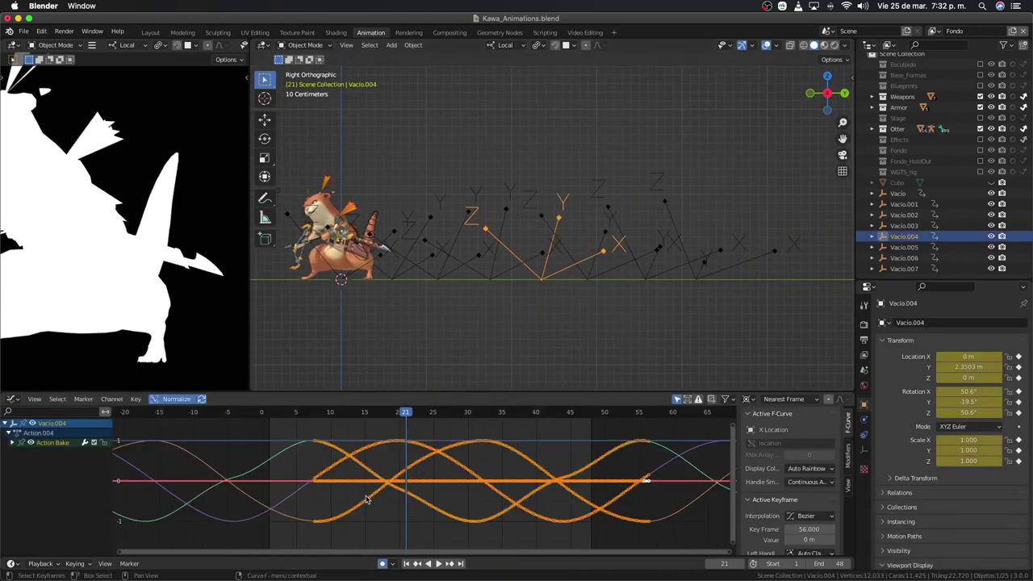
{"action": "left_click", "coordinate": [13, 444]}
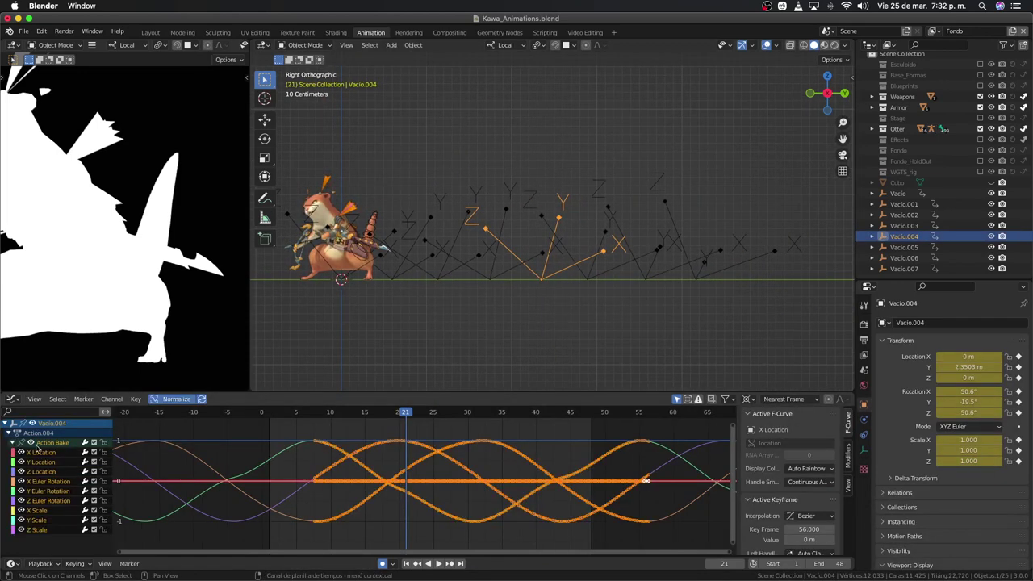
{"action": "left_click", "coordinate": [32, 443]}
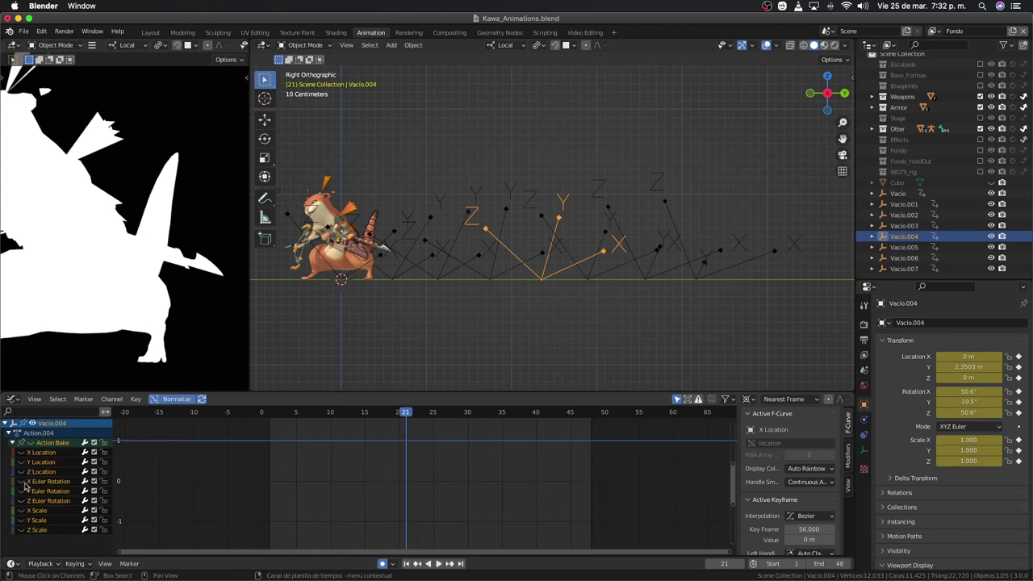
{"action": "left_click", "coordinate": [22, 481]}
{"action": "mouse_move", "coordinate": [604, 270]}
{"action": "middle_mouse_down"}
{"action": "mouse_move", "coordinate": [549, 336]}
{"action": "mouse_move", "coordinate": [584, 352]}
{"action": "middle_mouse_up"}
{"action": "key", "text": "r"}
{"action": "key", "text": "x"}
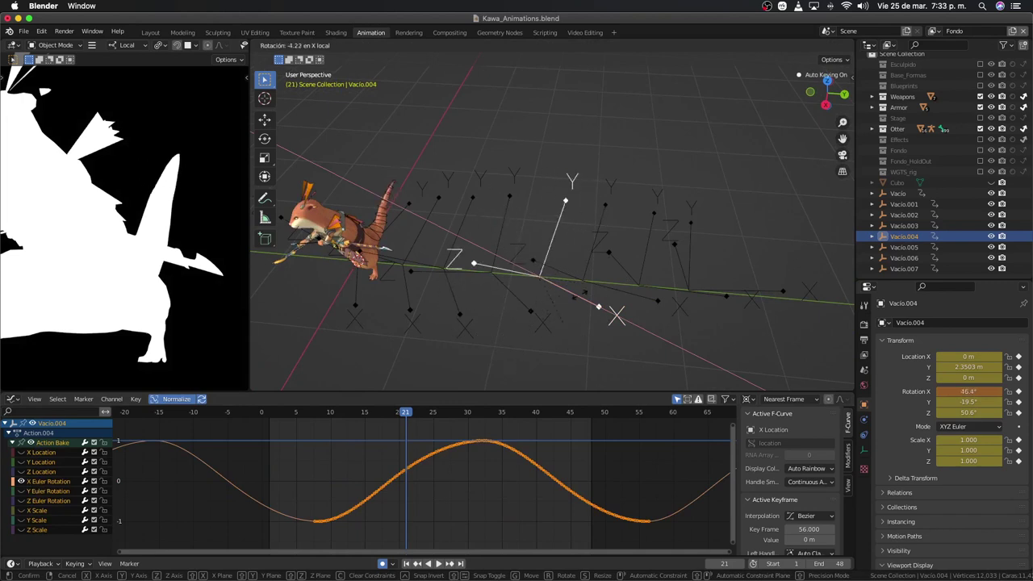
{"action": "key", "text": "Escape"}
{"action": "middle_click_drag", "start_coordinate": [443, 484], "coordinate": [449, 454]}
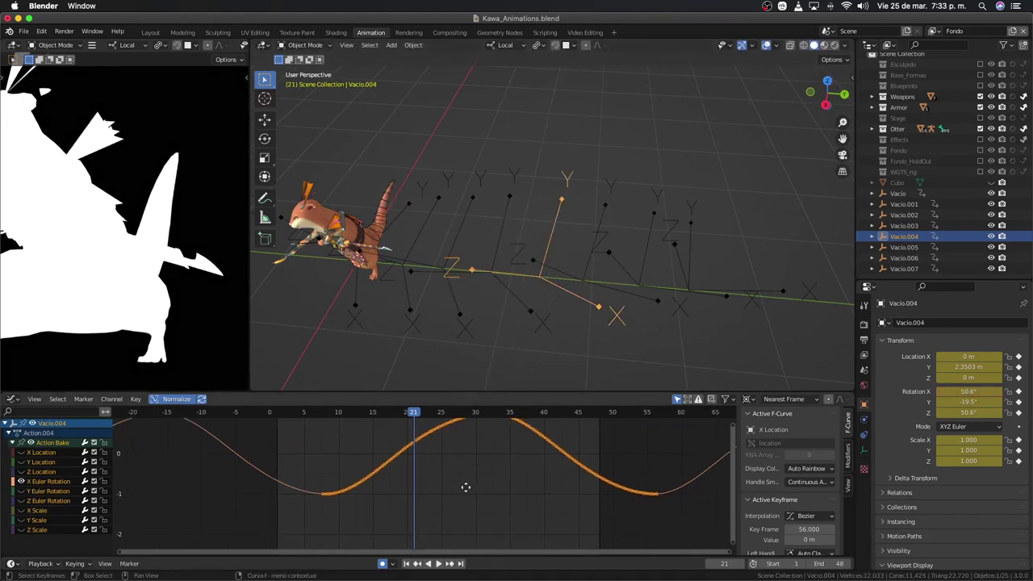
Step: Scrub through the frames to preview the rotation swing and find its low point
{"action": "key", "text": "s"}
{"action": "key", "text": "Escape"}
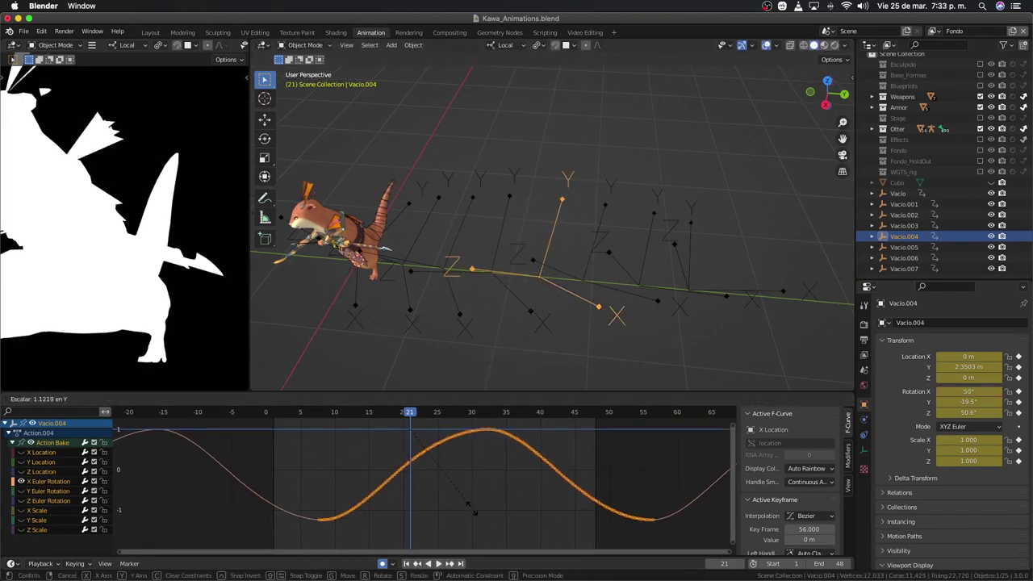
{"action": "key", "text": "KP_3"}
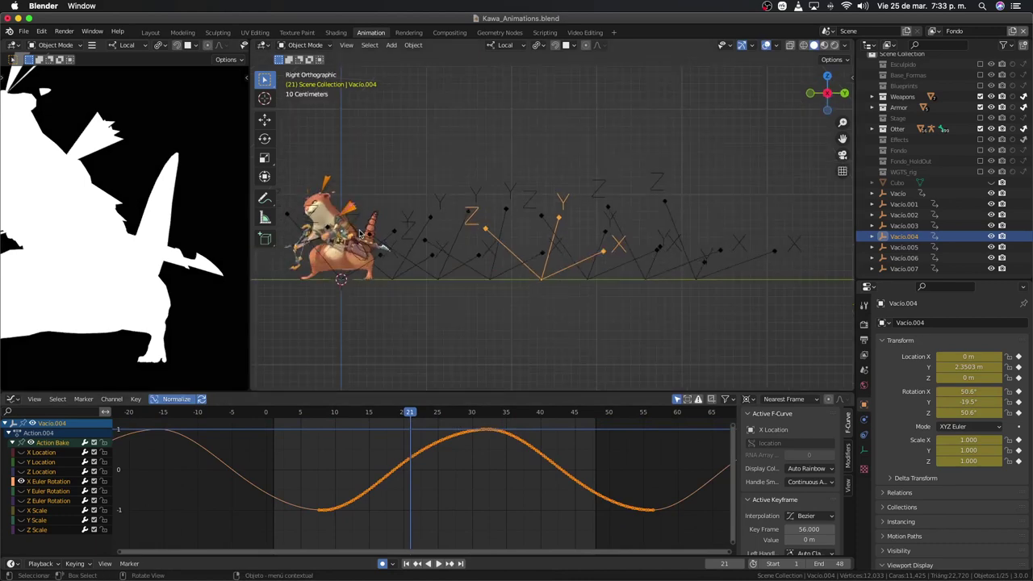
{"action": "scroll", "coordinate": [403, 267], "scroll_direction": "up", "scroll_amount": 4}
{"action": "scroll", "coordinate": [433, 283], "scroll_direction": "up", "scroll_amount": 2}
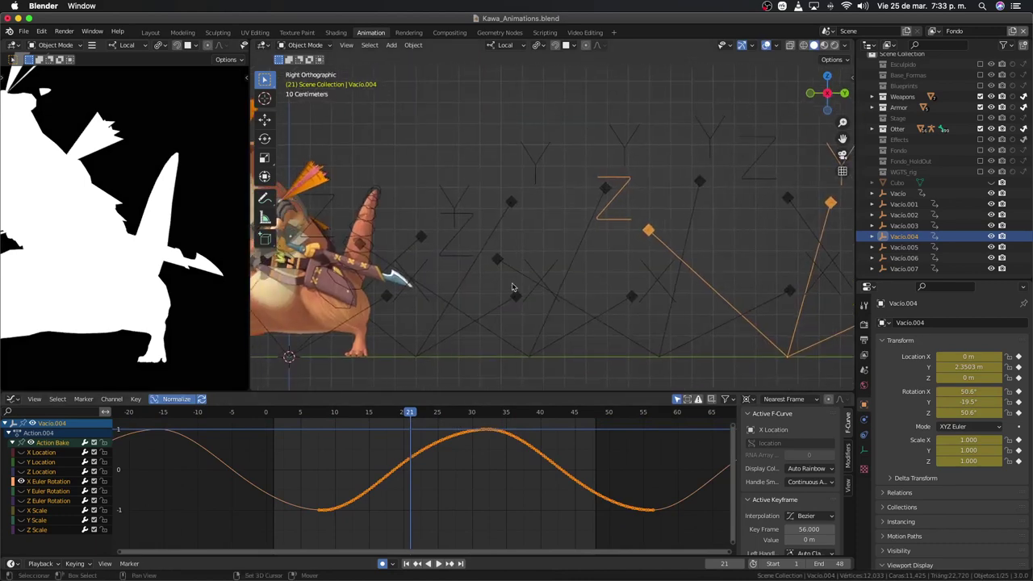
{"action": "left_click", "coordinate": [328, 415]}
{"action": "left_click_drag", "start_coordinate": [328, 415], "coordinate": [470, 512]}
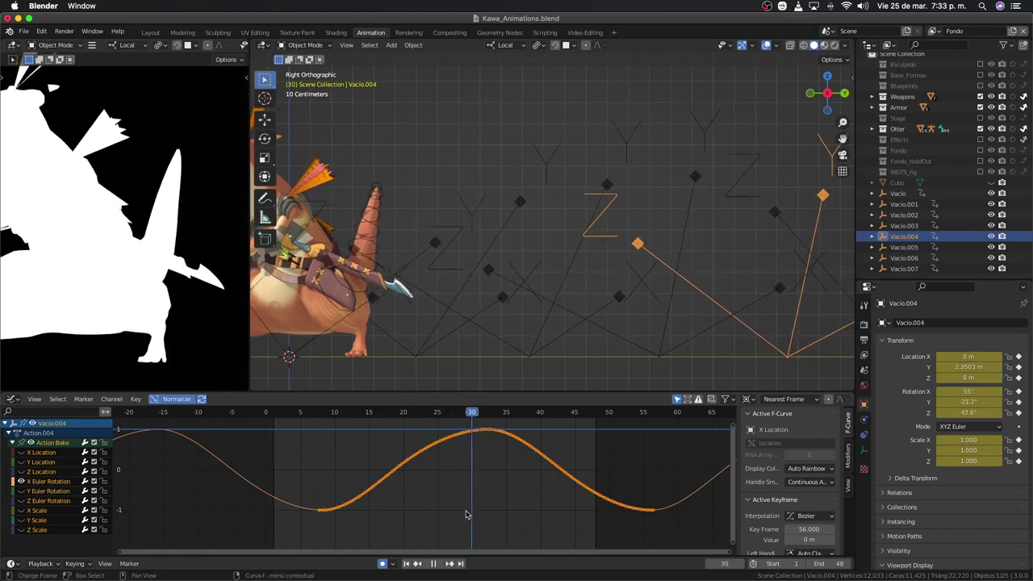
{"action": "mouse_move", "coordinate": [471, 512]}
{"action": "left_mouse_down"}
{"action": "mouse_move", "coordinate": [336, 511]}
{"action": "mouse_move", "coordinate": [316, 517]}
{"action": "mouse_move", "coordinate": [324, 530]}
{"action": "left_mouse_up"}
Step: Snap the 2D cursor to the frame-8 key and set the pivot to 2D Cursor
{"action": "left_click", "coordinate": [334, 532]}
{"action": "left_click", "coordinate": [785, 453]}
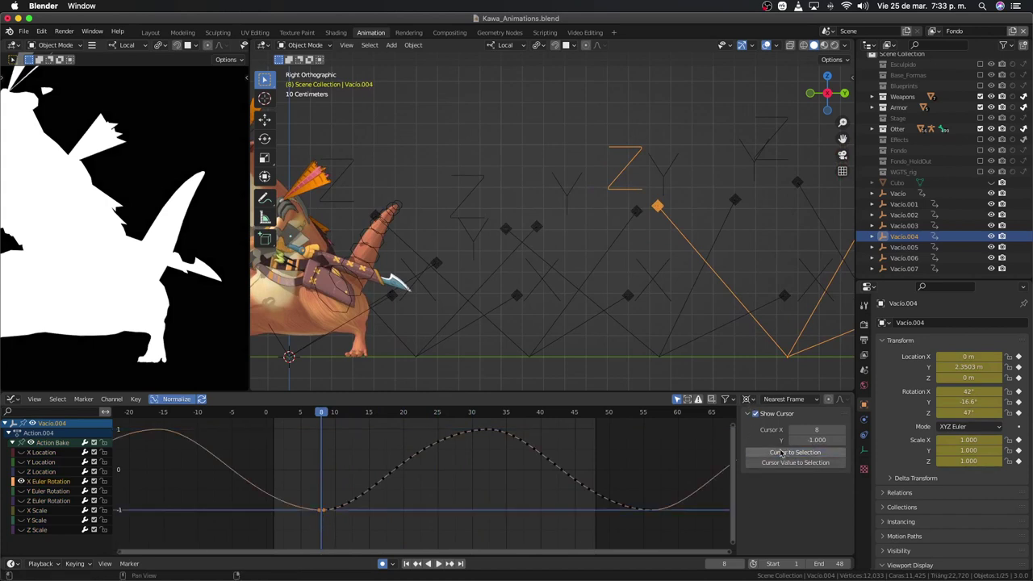
{"action": "left_click", "coordinate": [749, 400]}
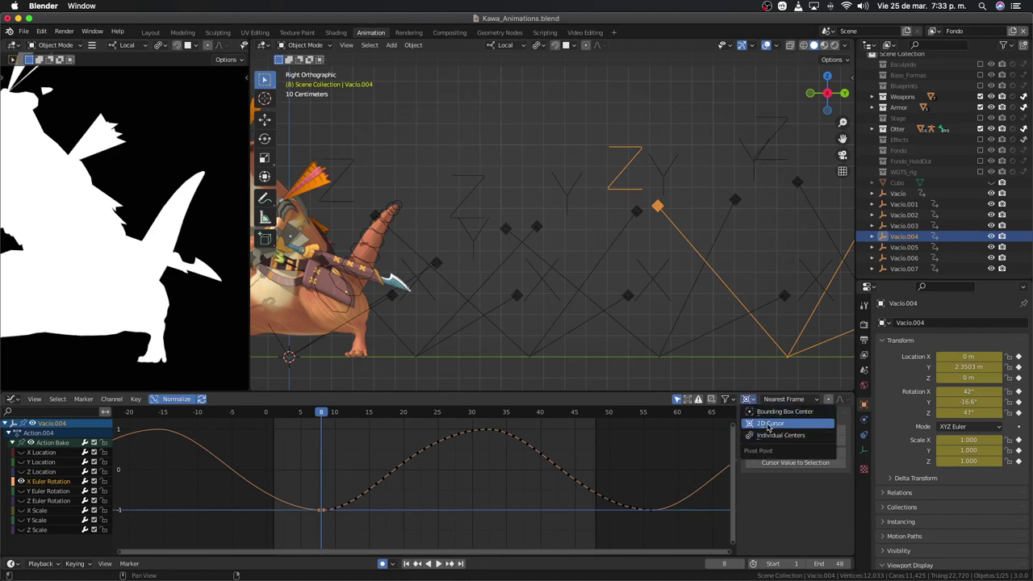
{"action": "left_click", "coordinate": [779, 423]}
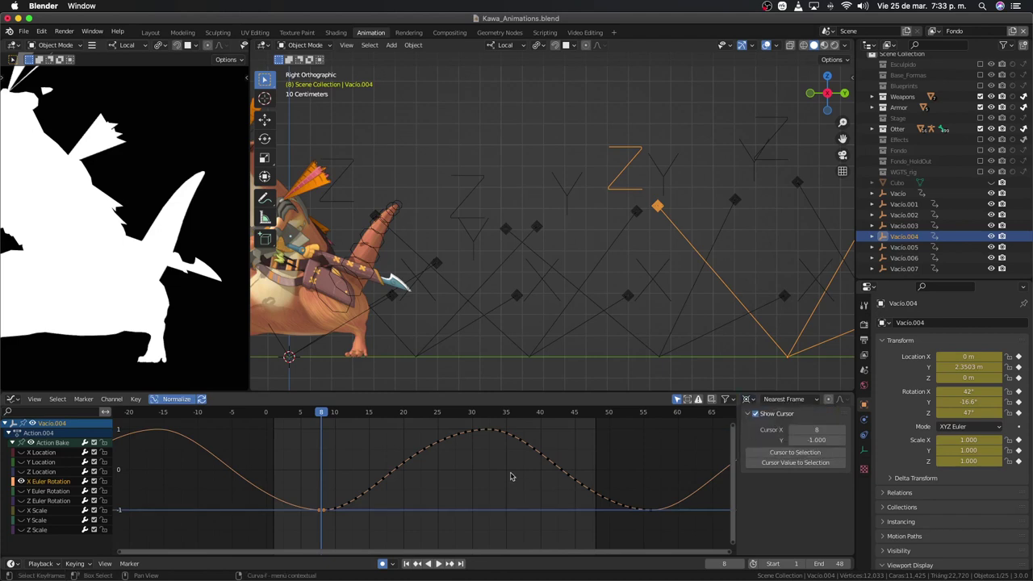
Step: Scale the curve vertically so it reaches about 64.7° at frame 32, then select Vacio.005
{"action": "left_click", "coordinate": [474, 432]}
{"action": "left_click", "coordinate": [486, 419]}
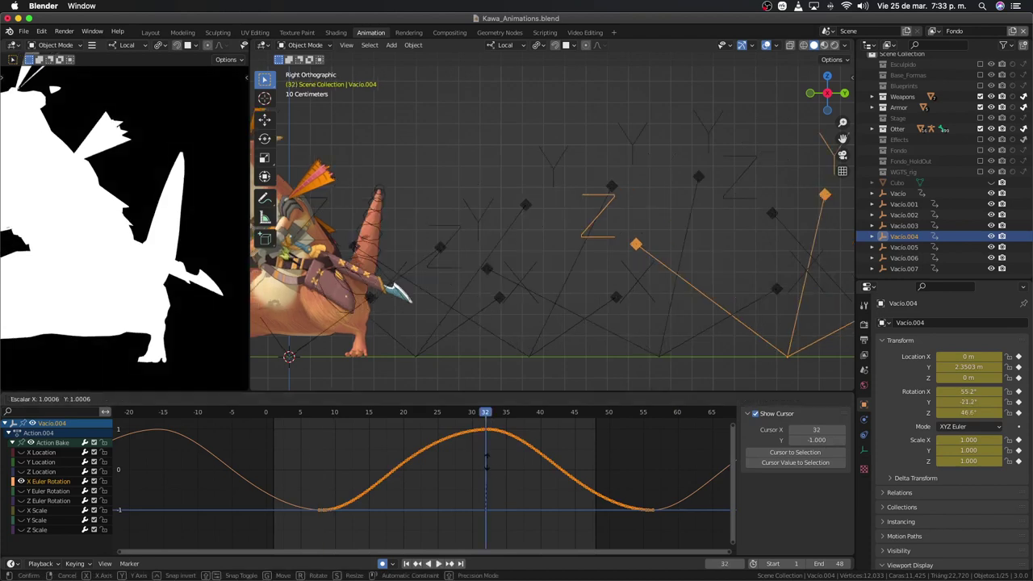
{"action": "key", "text": "s"}
{"action": "key", "text": "y"}
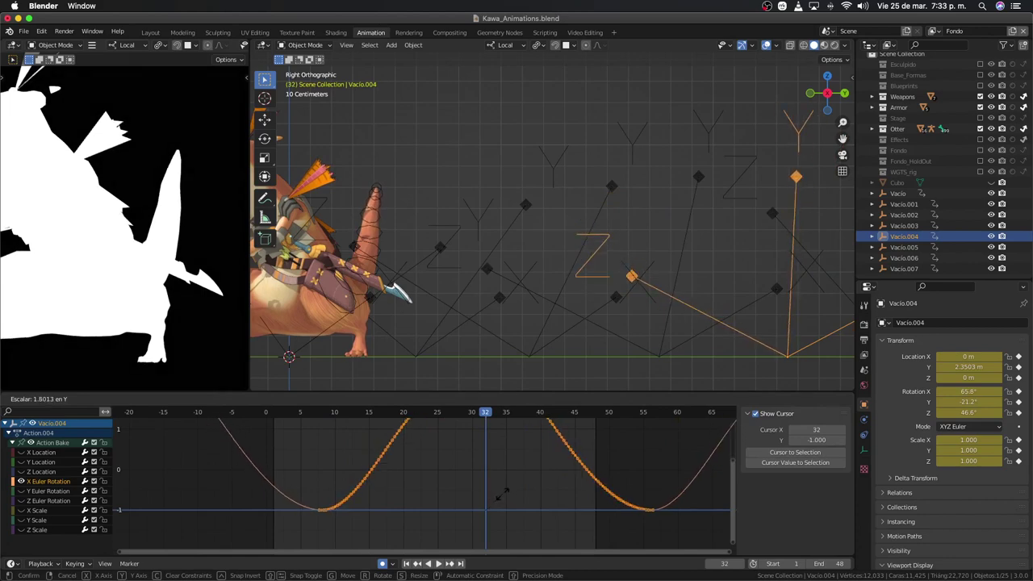
{"action": "left_click", "coordinate": [499, 494]}
{"action": "scroll", "coordinate": [594, 350], "scroll_direction": "down", "scroll_amount": 2}
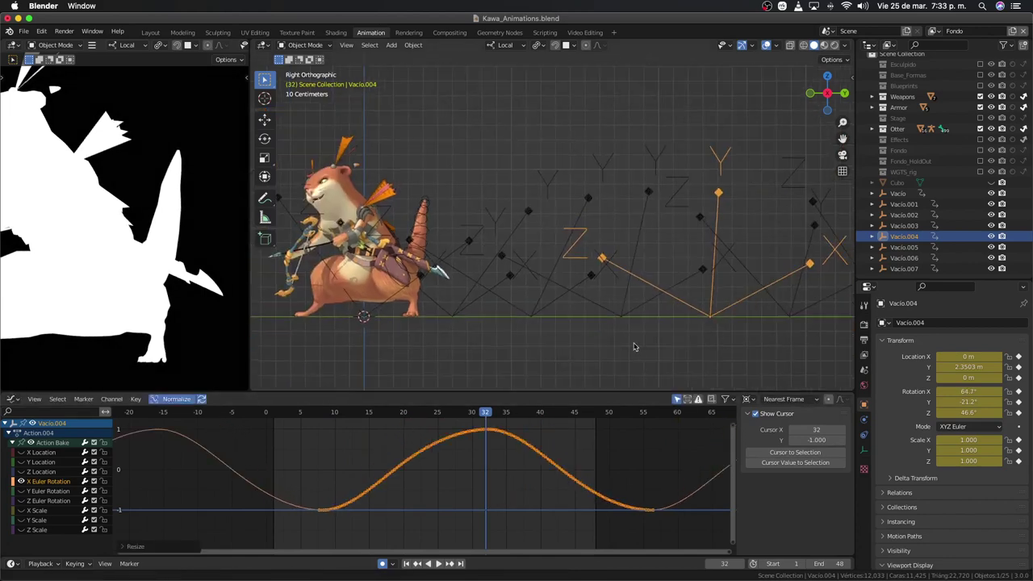
{"action": "left_click", "coordinate": [702, 274]}
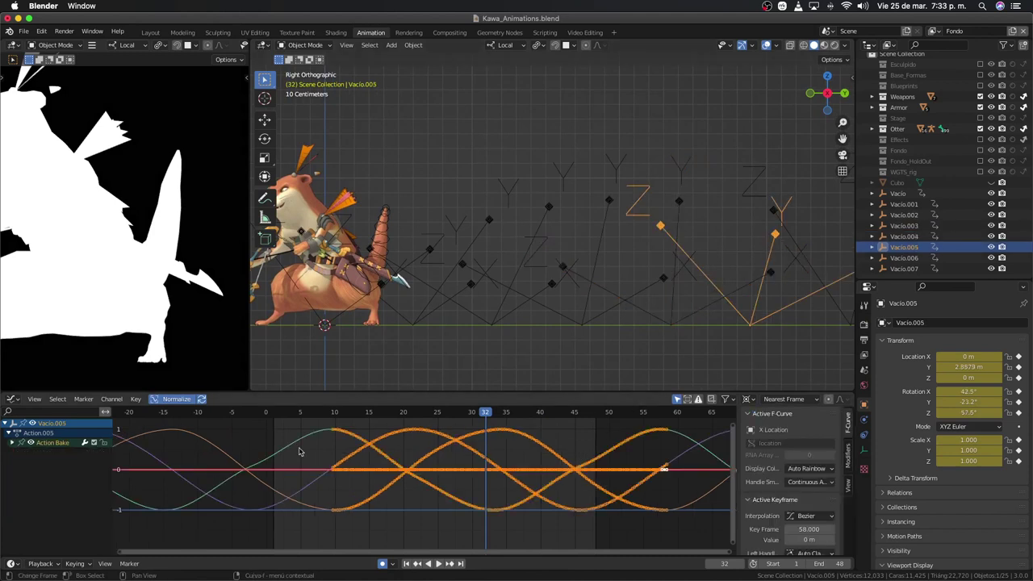
Step: Show only Vacio.005's X Euler Rotation curve under Action Bake
{"action": "left_click", "coordinate": [12, 446]}
{"action": "left_click", "coordinate": [32, 442]}
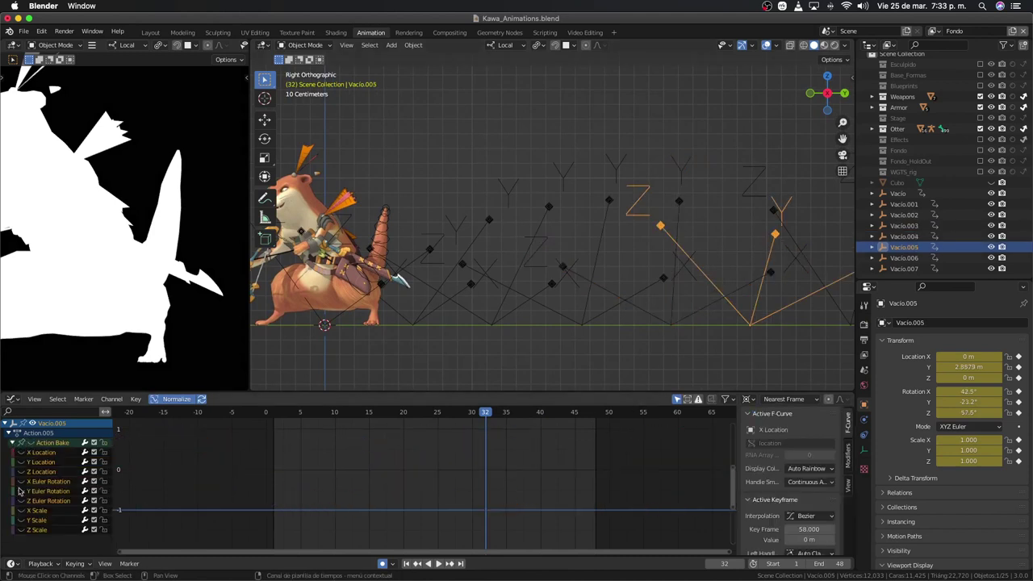
{"action": "left_click", "coordinate": [13, 490]}
{"action": "left_click", "coordinate": [20, 491]}
{"action": "left_click", "coordinate": [21, 481]}
{"action": "key", "text": "s"}
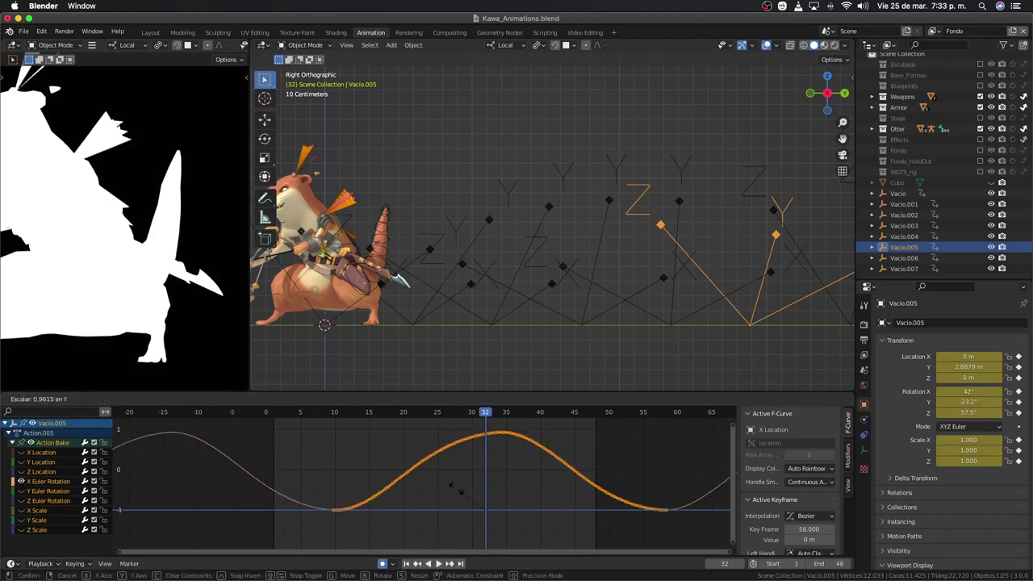
{"action": "key", "text": "Escape"}
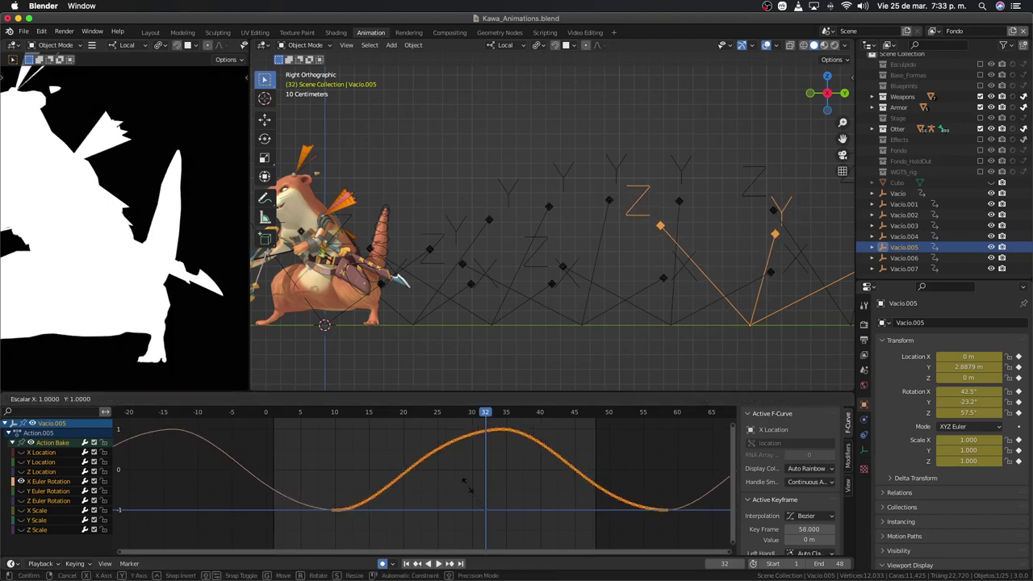
Step: Stretch the curve vertically to peak near 53° at frame 34, then select Vacio.006
{"action": "left_click", "coordinate": [493, 414]}
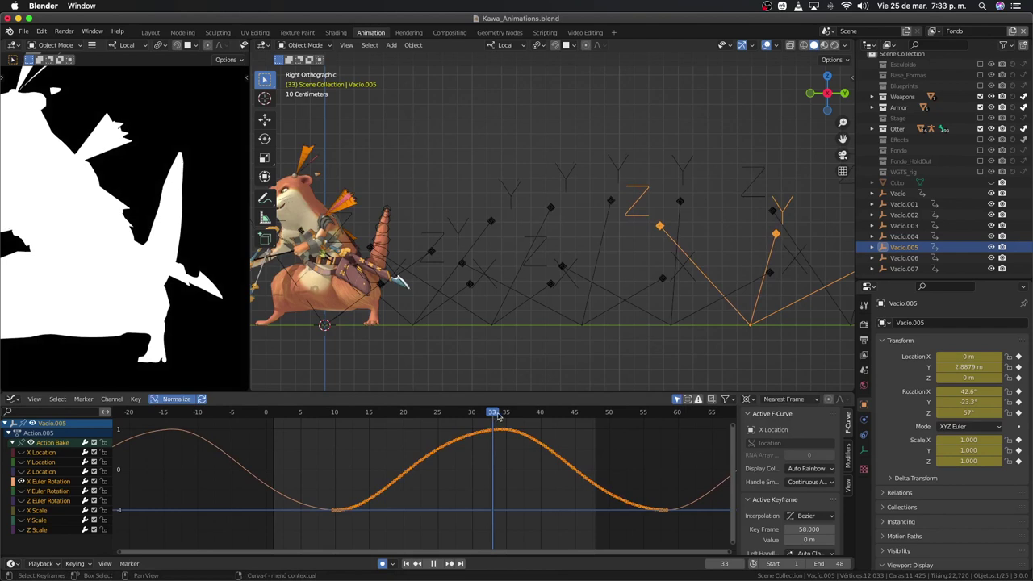
{"action": "key", "text": "space"}
{"action": "key", "text": "s"}
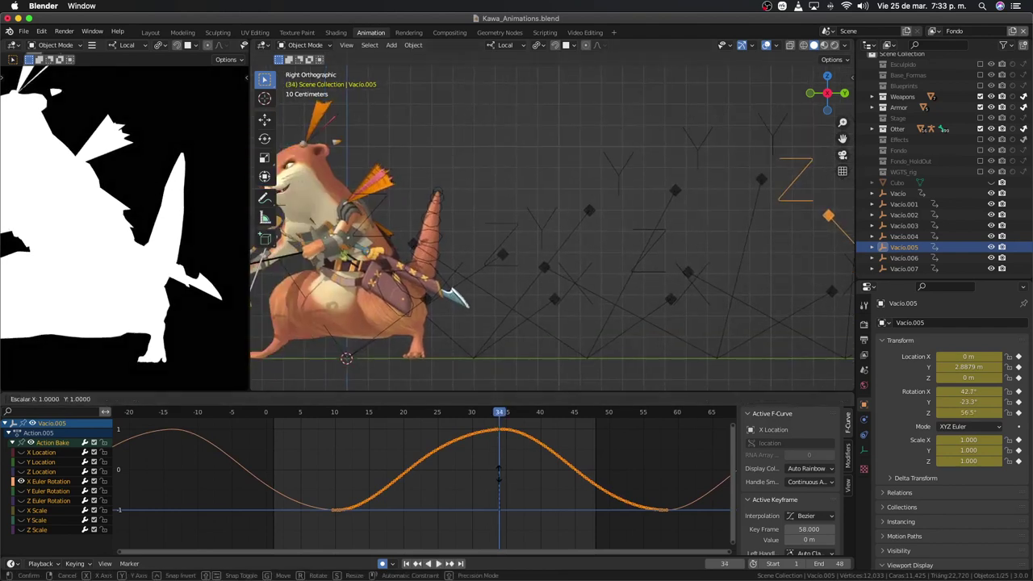
{"action": "key", "text": "y"}
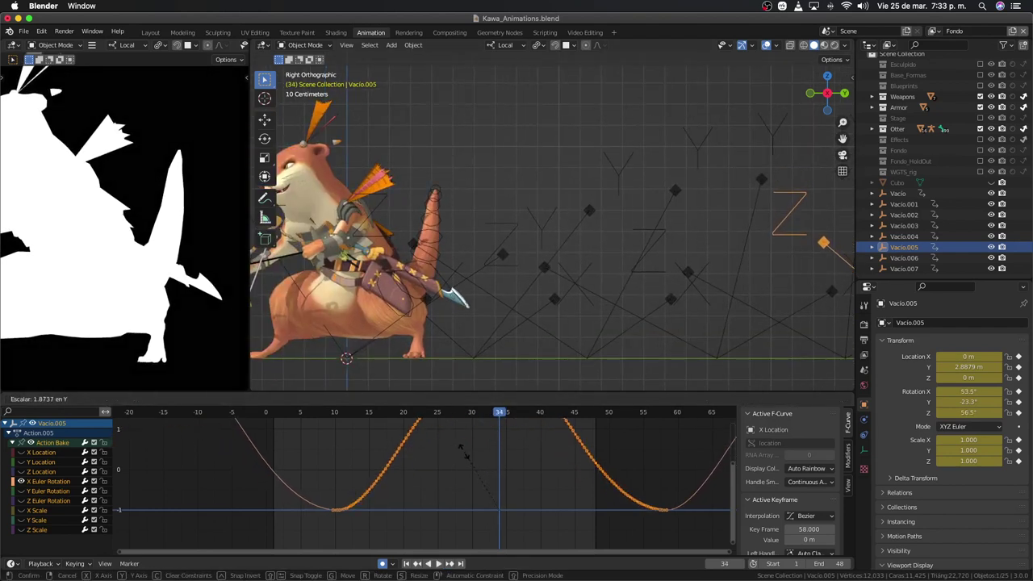
{"action": "left_click", "coordinate": [464, 454]}
{"action": "scroll", "coordinate": [685, 323], "scroll_direction": "down", "scroll_amount": 3}
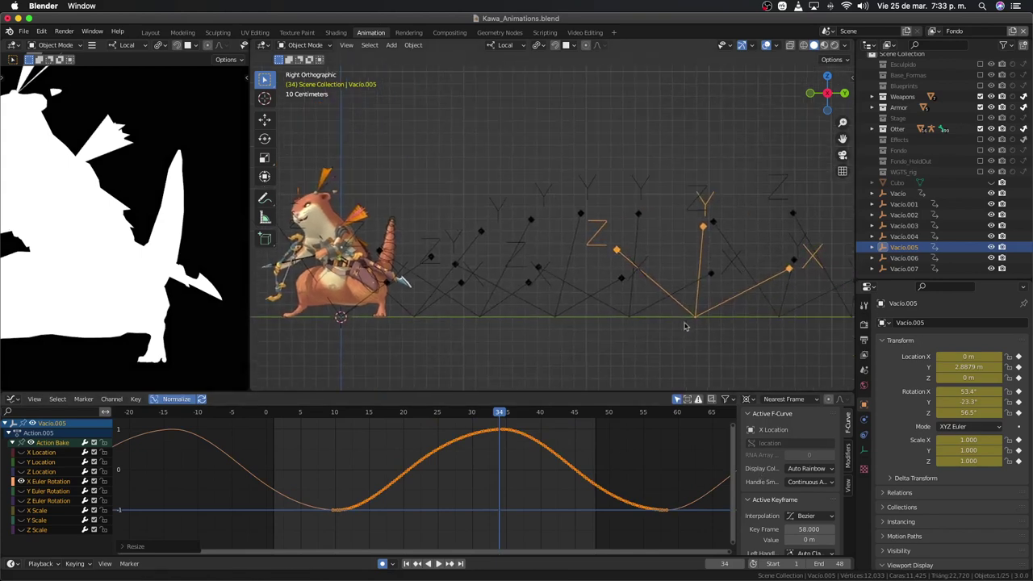
{"action": "left_click", "coordinate": [740, 262]}
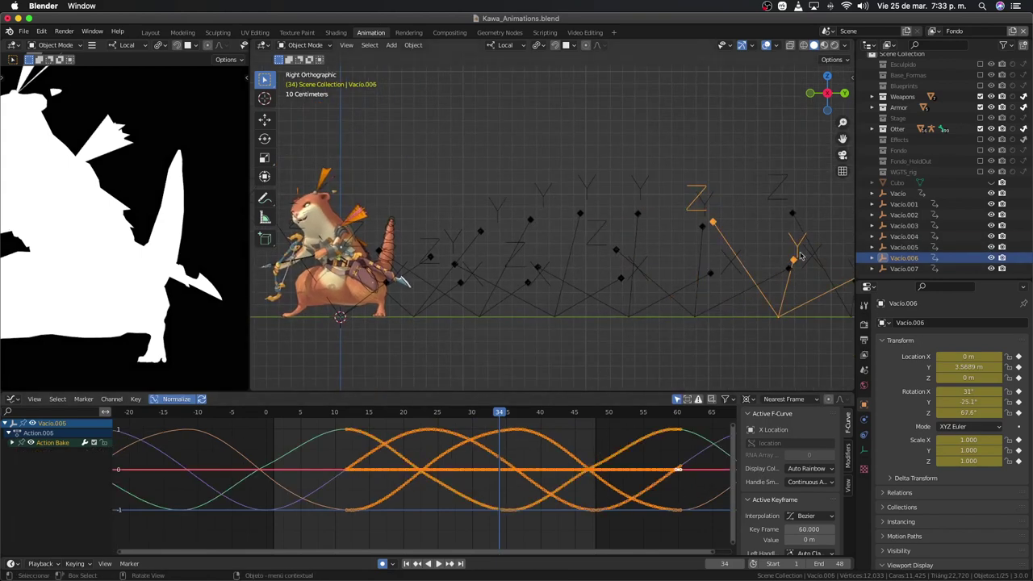
Step: Isolate Vacio.006's X Euler Rotation curve and preview the motion in playback
{"action": "scroll", "coordinate": [794, 262], "scroll_direction": "down", "scroll_amount": 3}
{"action": "scroll", "coordinate": [744, 297], "scroll_direction": "up", "scroll_amount": 3}
{"action": "left_click", "coordinate": [11, 442]}
{"action": "left_click", "coordinate": [30, 443]}
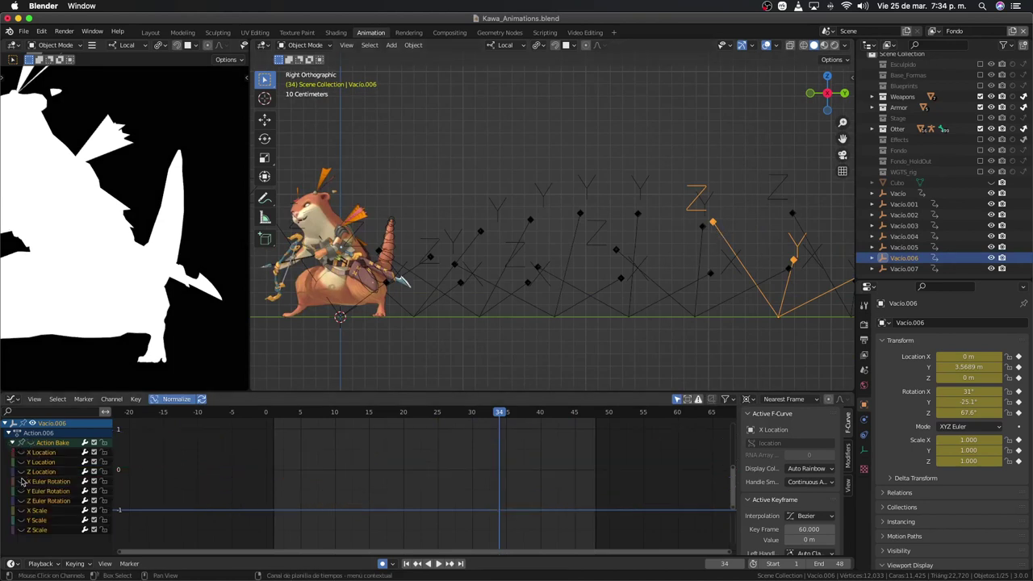
{"action": "left_click", "coordinate": [21, 481]}
{"action": "key", "text": "space"}
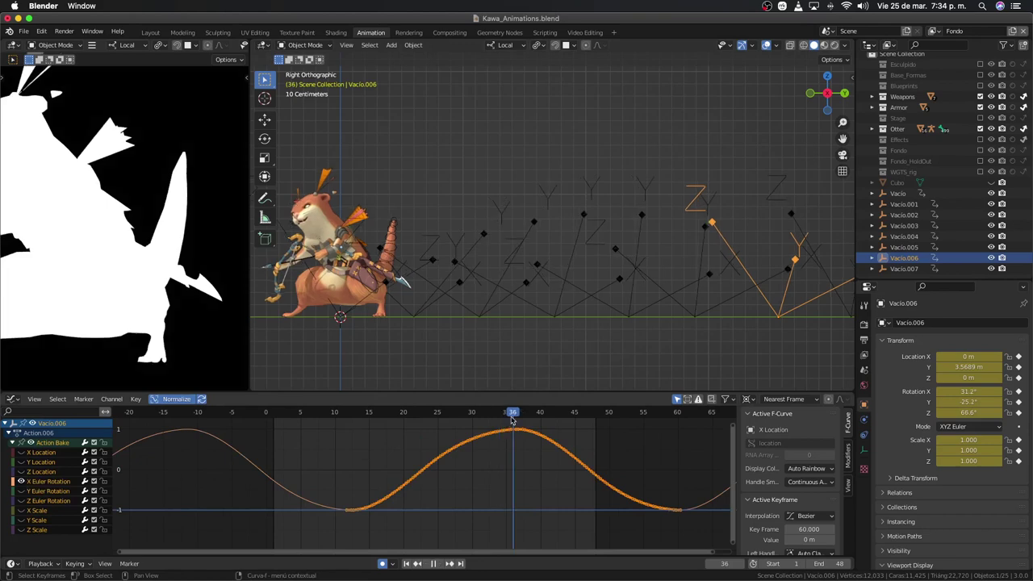
{"action": "key", "text": "Escape"}
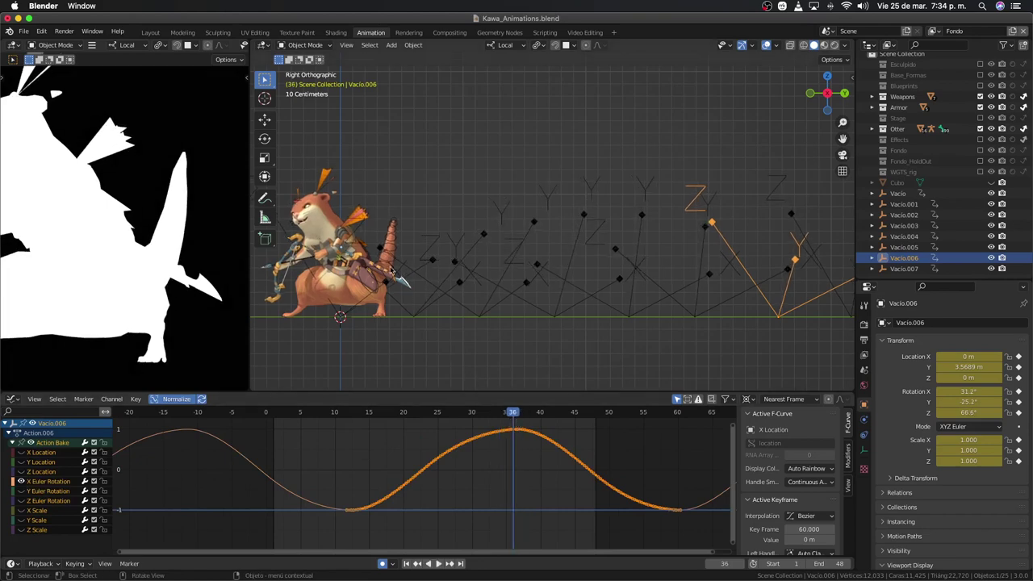
Step: Stretch Vacio.006's X rotation curve vertically to about 72° at frame 36
{"action": "mouse_move", "coordinate": [436, 266]}
{"action": "middle_mouse_down"}
{"action": "mouse_move", "coordinate": [505, 300]}
{"action": "mouse_move", "coordinate": [515, 277]}
{"action": "middle_mouse_up"}
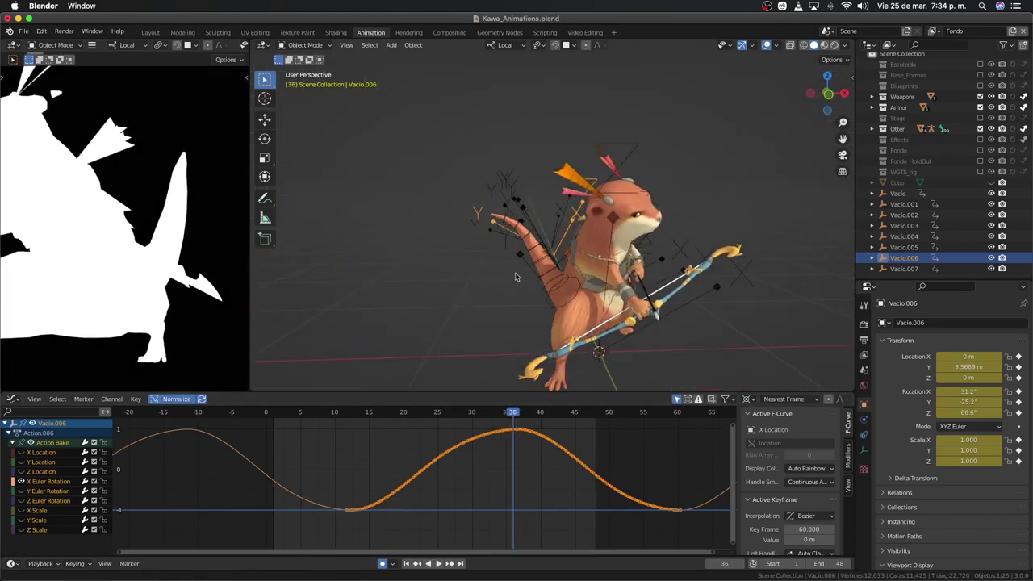
{"action": "right_click", "coordinate": [503, 494]}
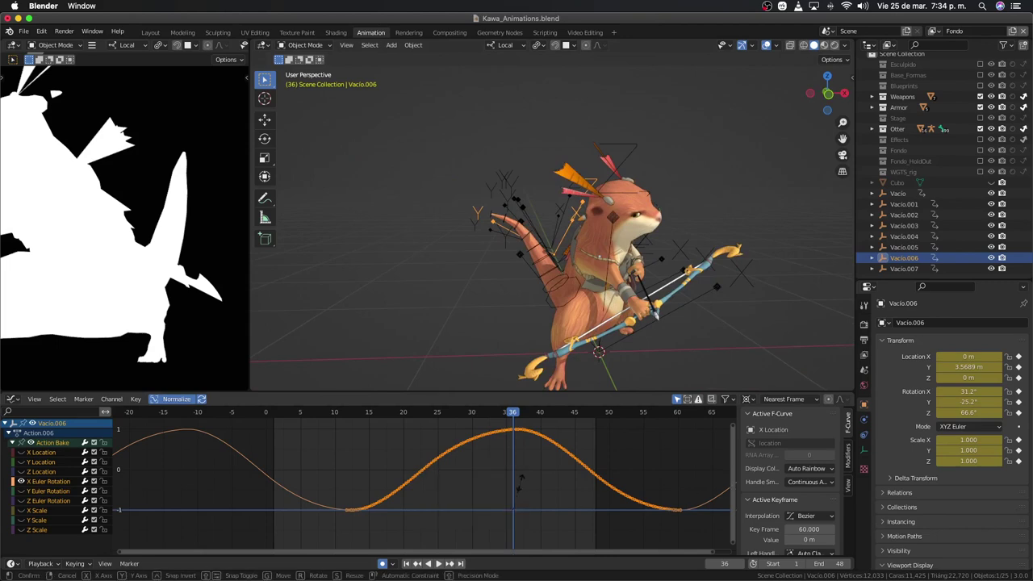
{"action": "key", "text": "Escape"}
{"action": "key", "text": "y"}
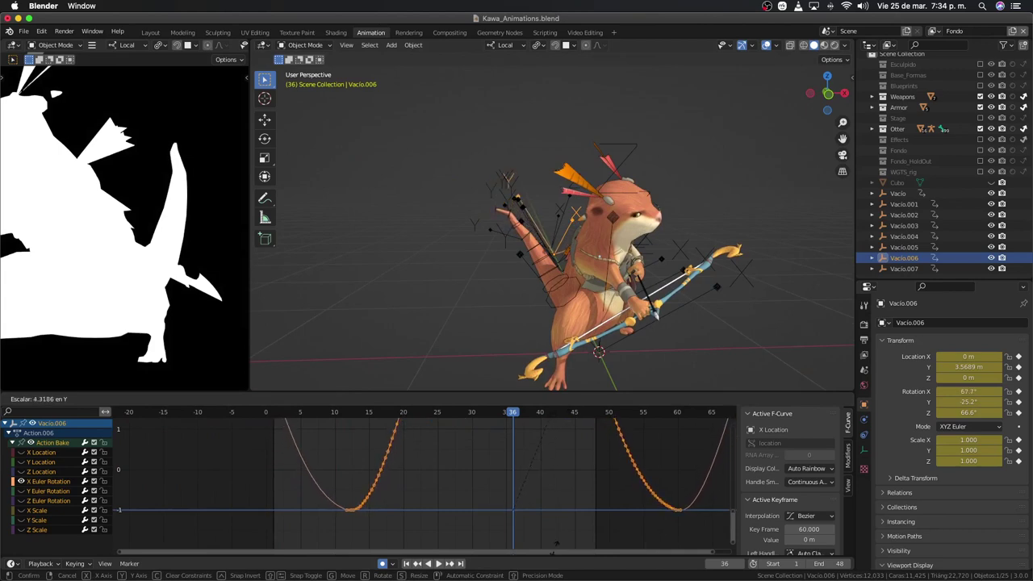
{"action": "key", "text": "Escape"}
Step: Rescale Vacio.005's X rotation curve to about 66° at frame 36, then select Vacio.007
{"action": "middle_click_drag", "start_coordinate": [537, 342], "coordinate": [582, 228]}
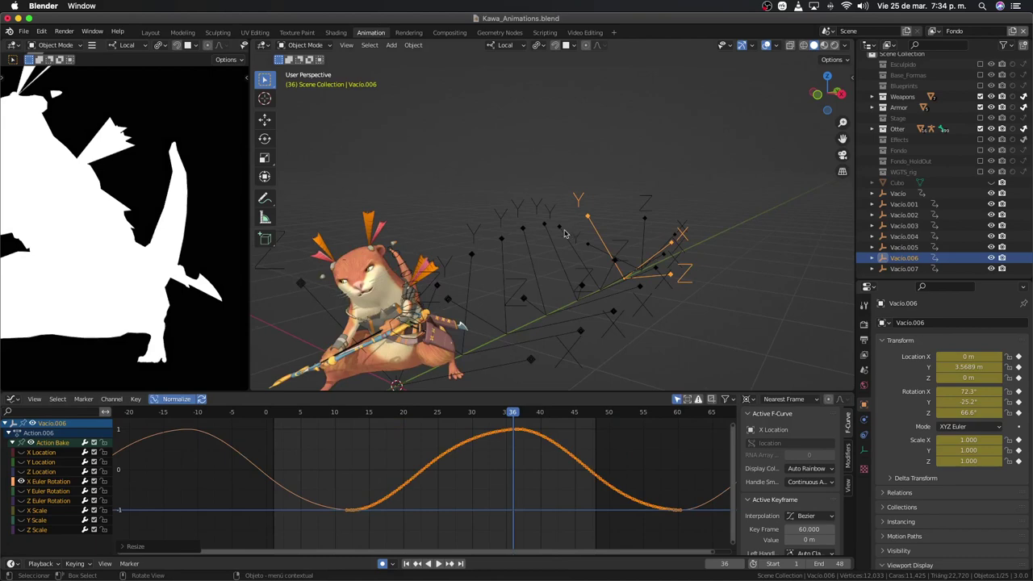
{"action": "left_click", "coordinate": [565, 234]}
{"action": "middle_click_drag", "start_coordinate": [474, 458], "coordinate": [495, 461]}
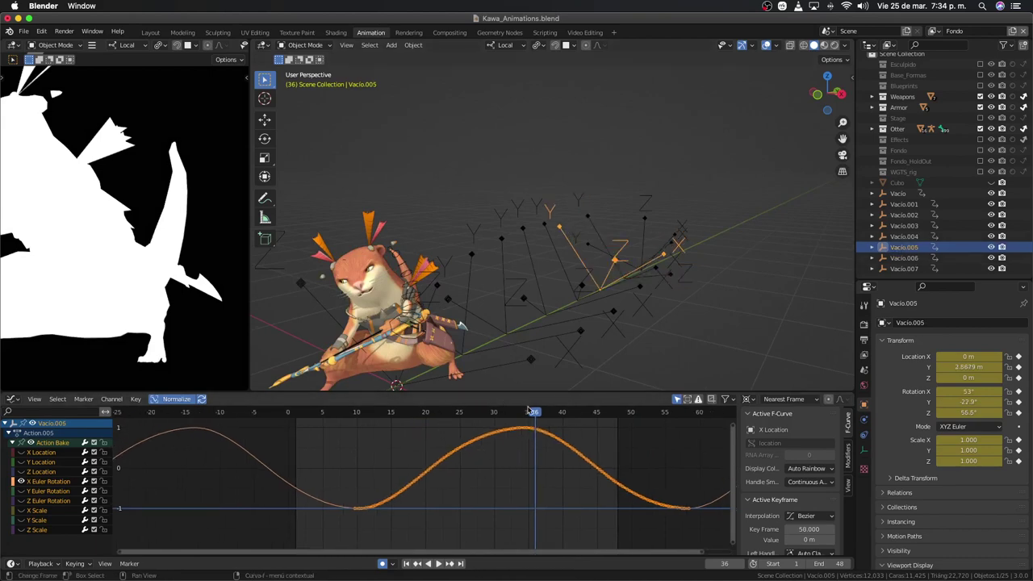
{"action": "middle_click_drag", "start_coordinate": [488, 392], "coordinate": [488, 342]}
{"action": "key", "text": "s"}
{"action": "key", "text": "y"}
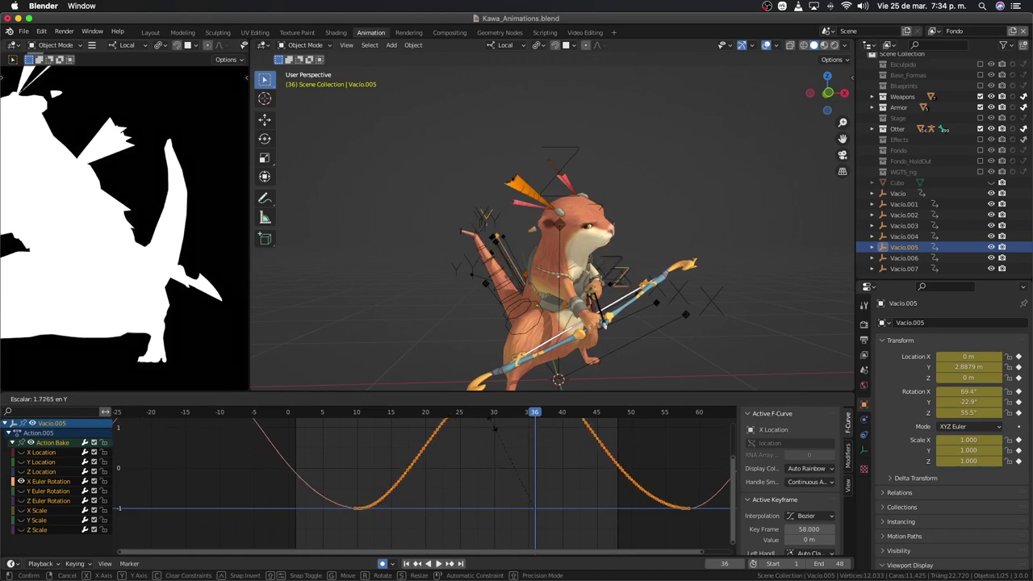
{"action": "left_click", "coordinate": [491, 437]}
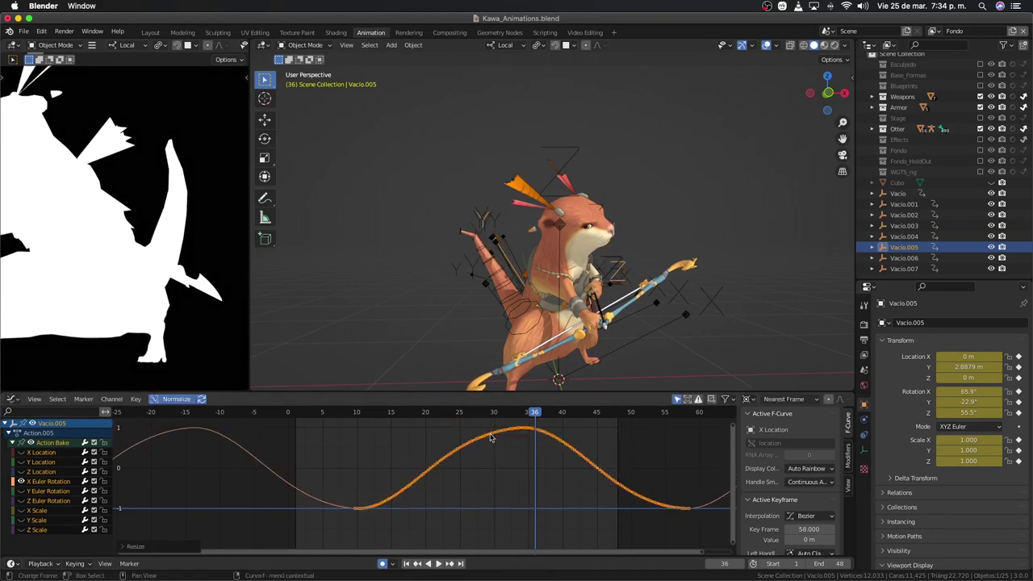
{"action": "middle_click_drag", "start_coordinate": [500, 266], "coordinate": [560, 244]}
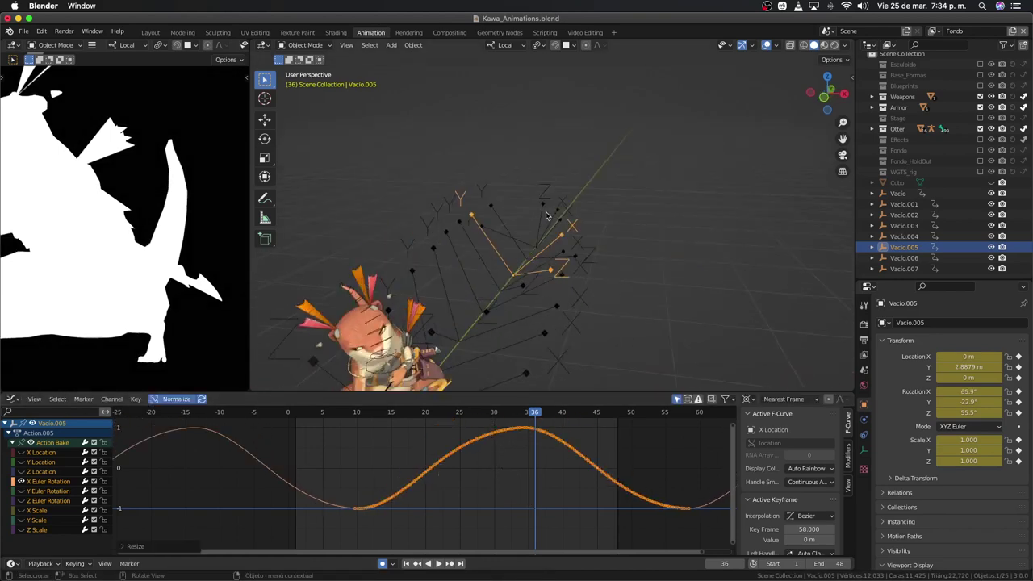
{"action": "left_click", "coordinate": [546, 217]}
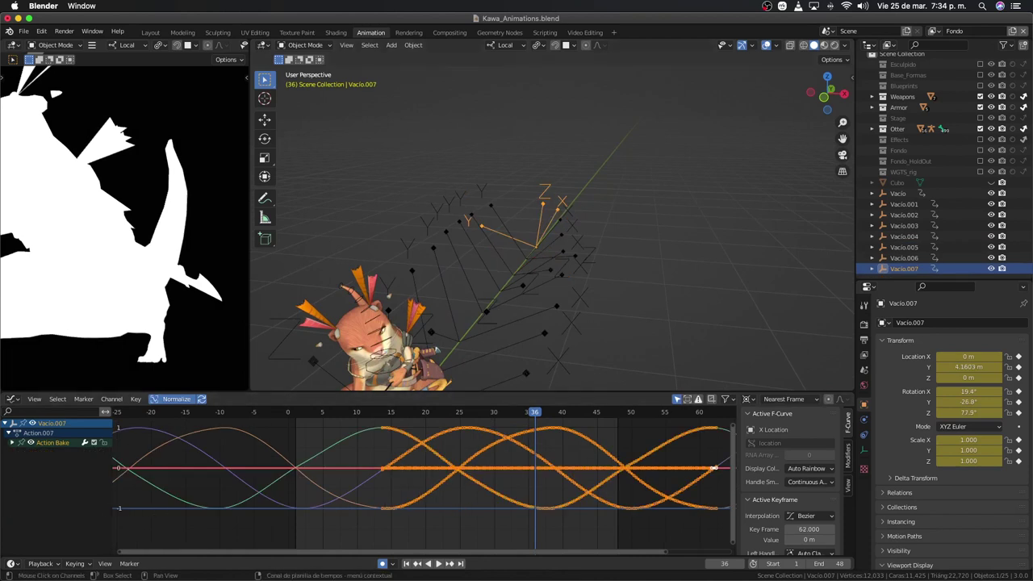
Step: Stretch Vacio.007's X rotation curve to 74.4° at frame 36 and play from Right view
{"action": "left_click", "coordinate": [13, 443]}
{"action": "left_click", "coordinate": [31, 443]}
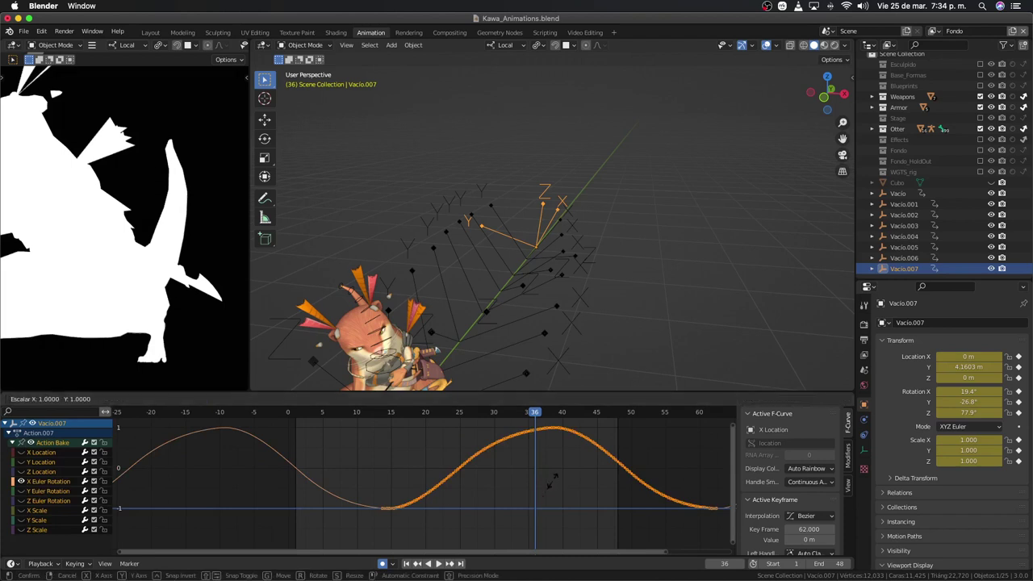
{"action": "middle_click_drag", "start_coordinate": [494, 323], "coordinate": [528, 424]}
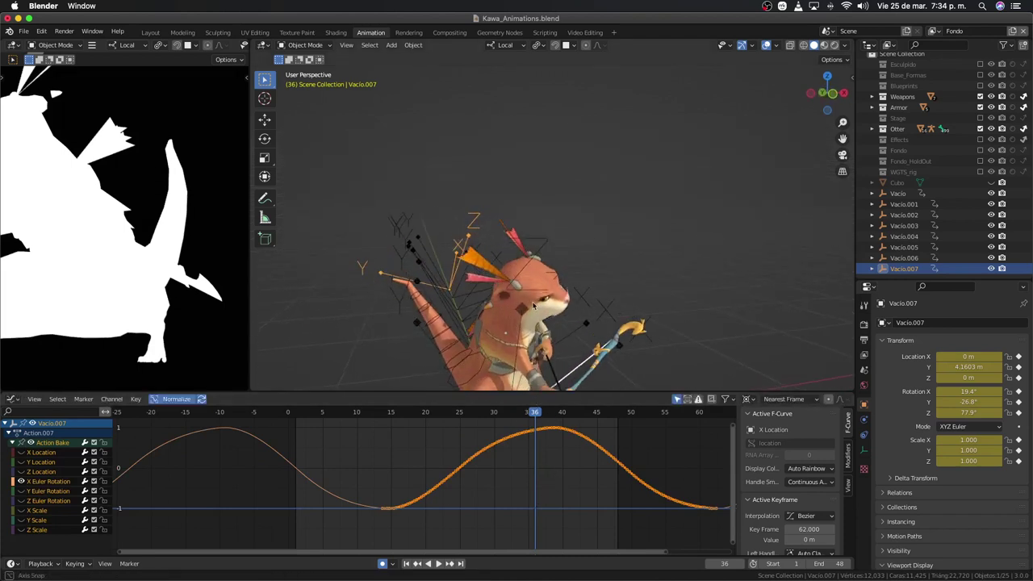
{"action": "key", "text": "y"}
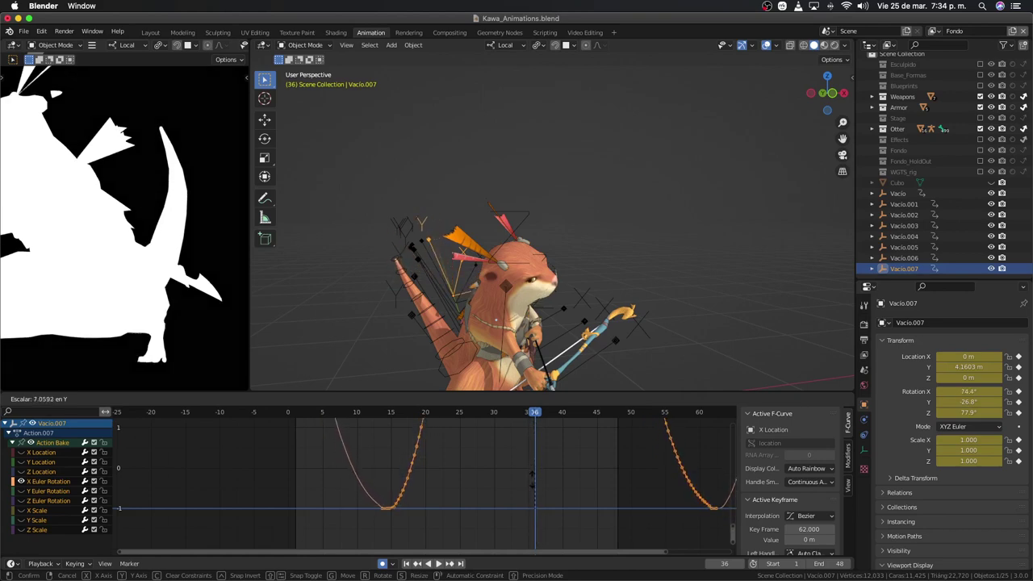
{"action": "left_click", "coordinate": [533, 478]}
{"action": "key", "text": "KP_3"}
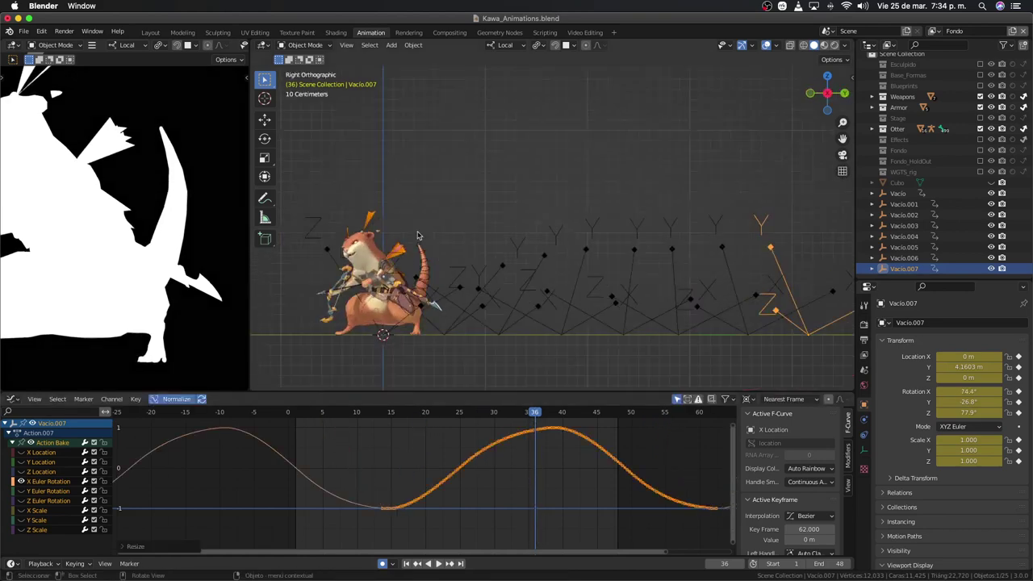
{"action": "key", "text": "space"}
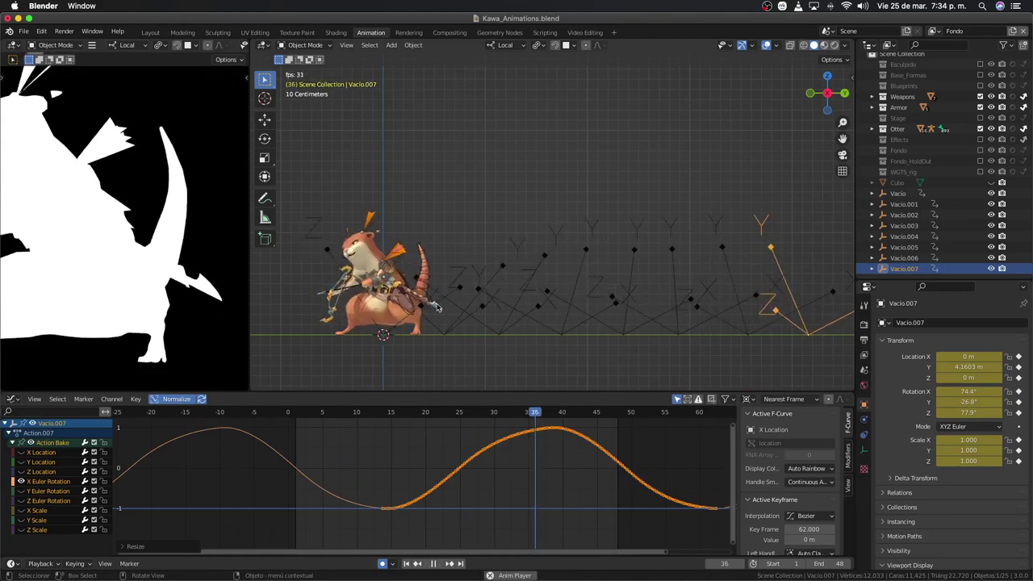
Step: Watch the idle loop with the staggered tail swing, then stop at frame 12
{"action": "scroll", "coordinate": [418, 363], "scroll_direction": "down", "scroll_amount": 3}
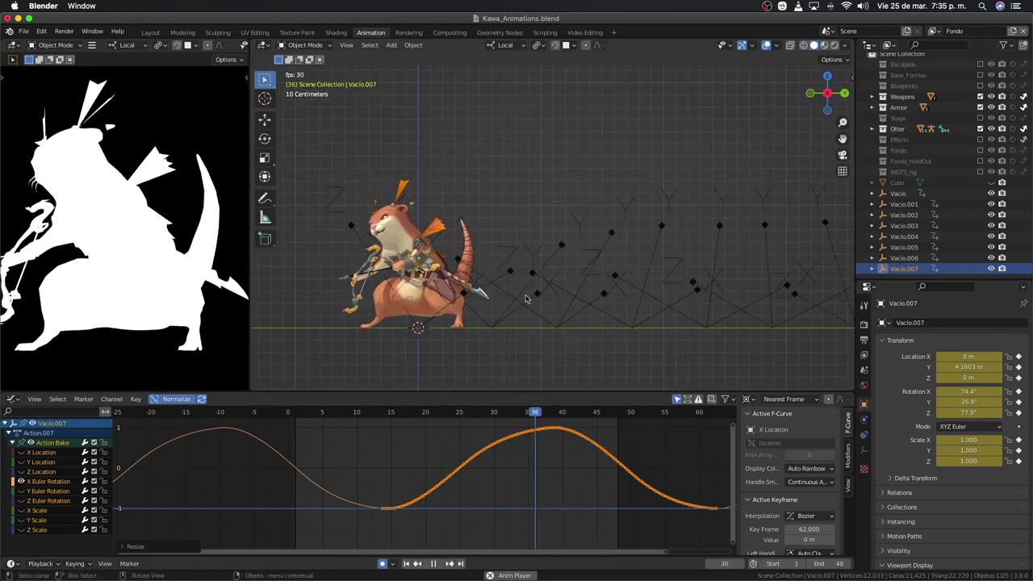
{"action": "key", "text": "alt+a"}
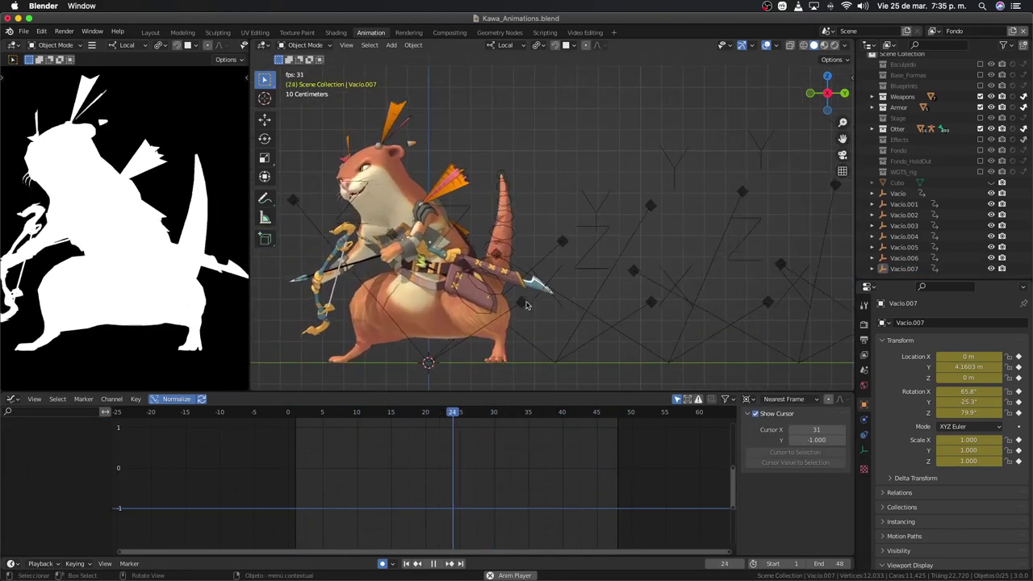
{"action": "key", "text": "space"}
{"action": "scroll", "coordinate": [531, 258], "scroll_direction": "up", "scroll_amount": 2}
Step: Select the whole tail control bone chain of the otter rig in Pose Mode
{"action": "scroll", "coordinate": [533, 242], "scroll_direction": "up", "scroll_amount": 2}
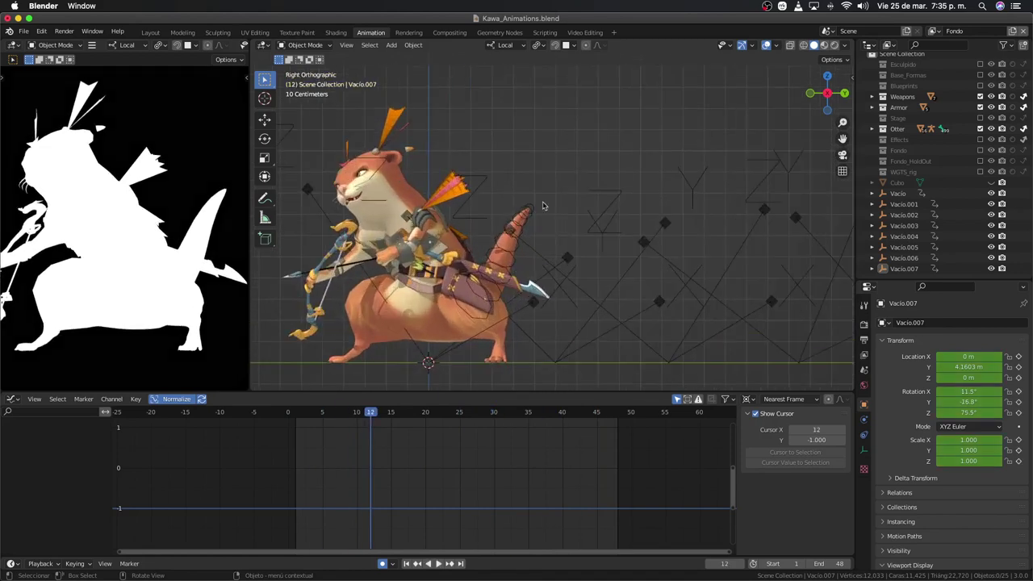
{"action": "left_click", "coordinate": [533, 225]}
{"action": "key", "text": "ctrl+Tab"}
{"action": "left_click", "coordinate": [533, 222]}
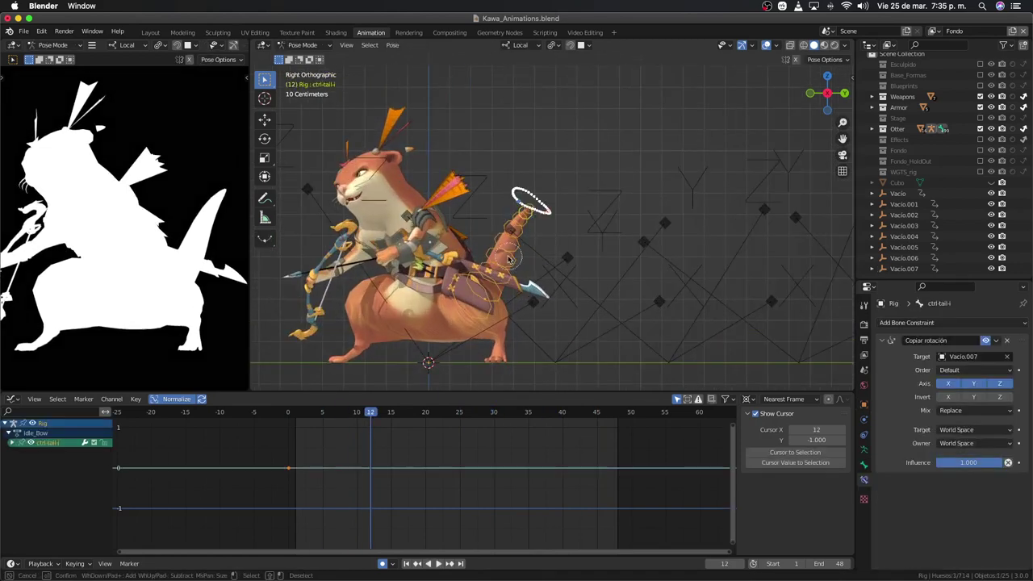
{"action": "mouse_move", "coordinate": [509, 258]}
{"action": "left_mouse_down"}
{"action": "mouse_move", "coordinate": [520, 234]}
{"action": "mouse_move", "coordinate": [488, 289]}
{"action": "left_mouse_up"}
{"action": "key", "text": "Escape"}
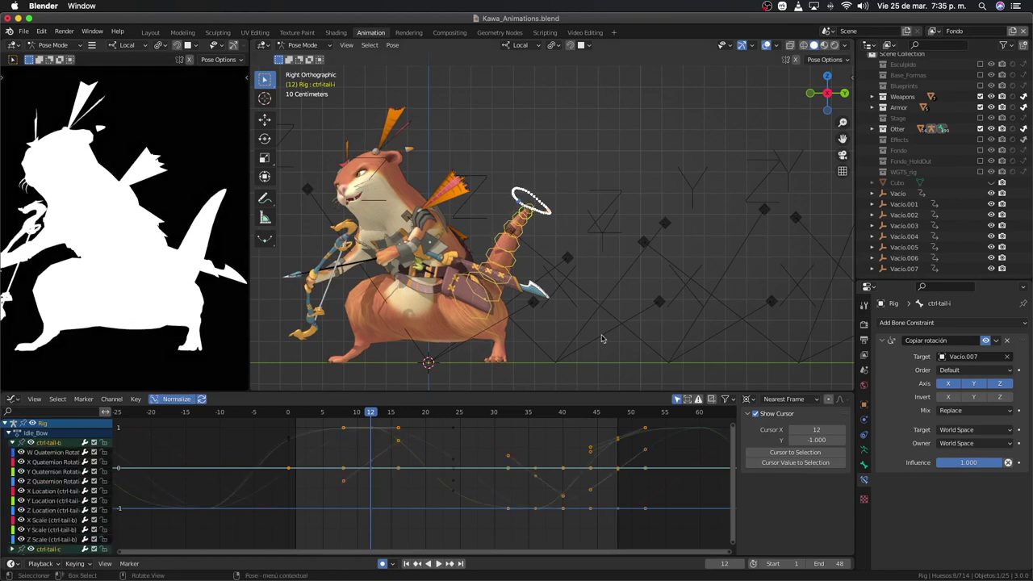
Step: Bake the tail's action over frames 0–48 via F3 'bake'
{"action": "key", "text": "F3"}
{"action": "type", "text": "bake"}
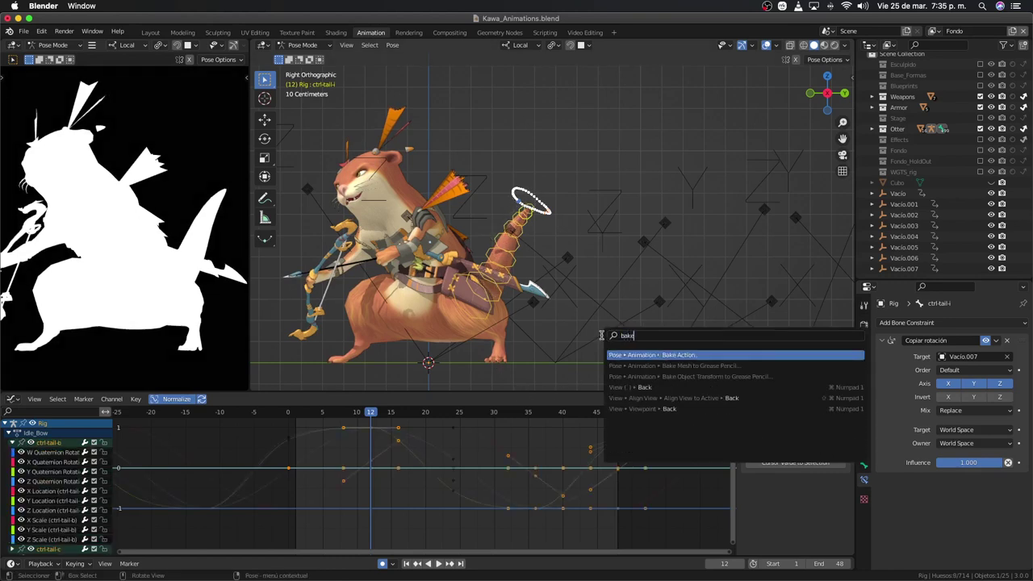
{"action": "key", "text": "Return"}
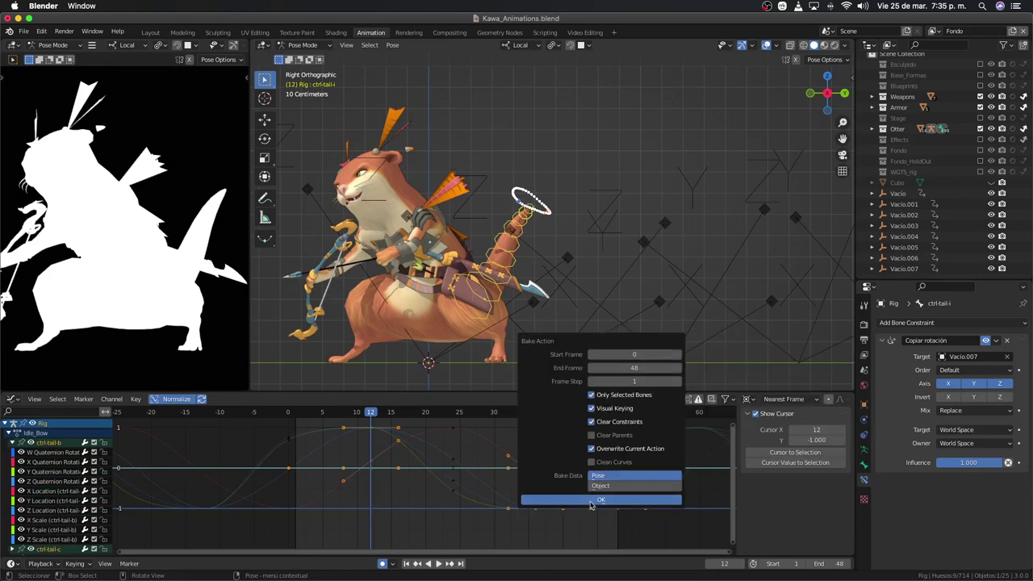
{"action": "key", "text": "Return"}
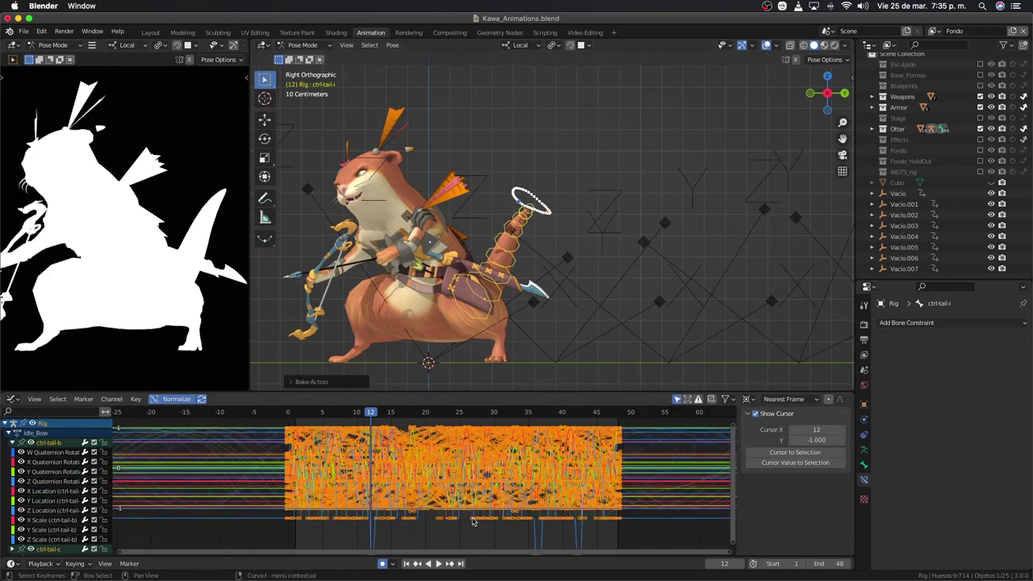
Step: Deselect the tail bones, show the transform sidebar, and toggle the rig between Object and Pose Mode
{"action": "key", "text": "ctrl+Tab"}
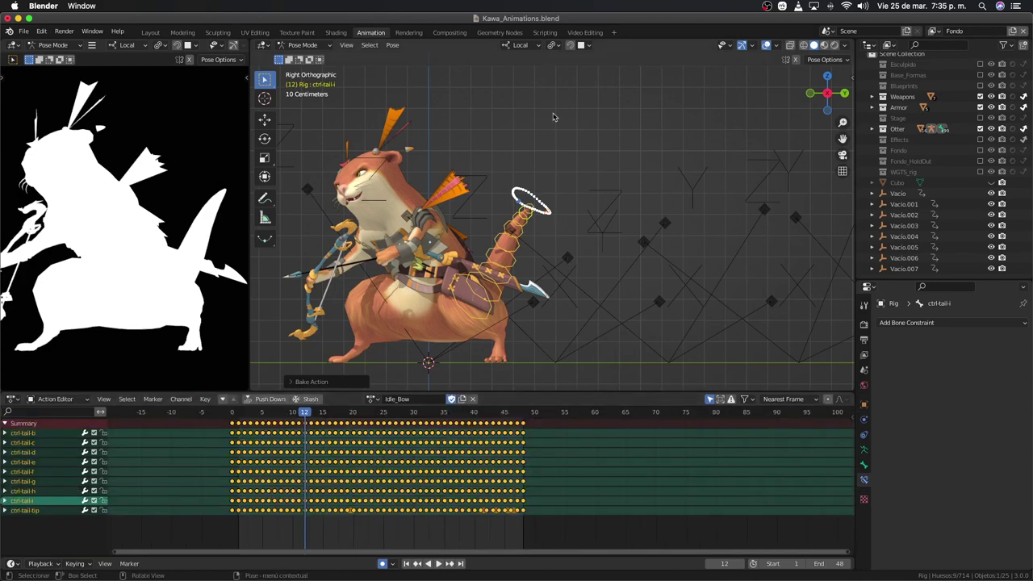
{"action": "key", "text": "alt+a"}
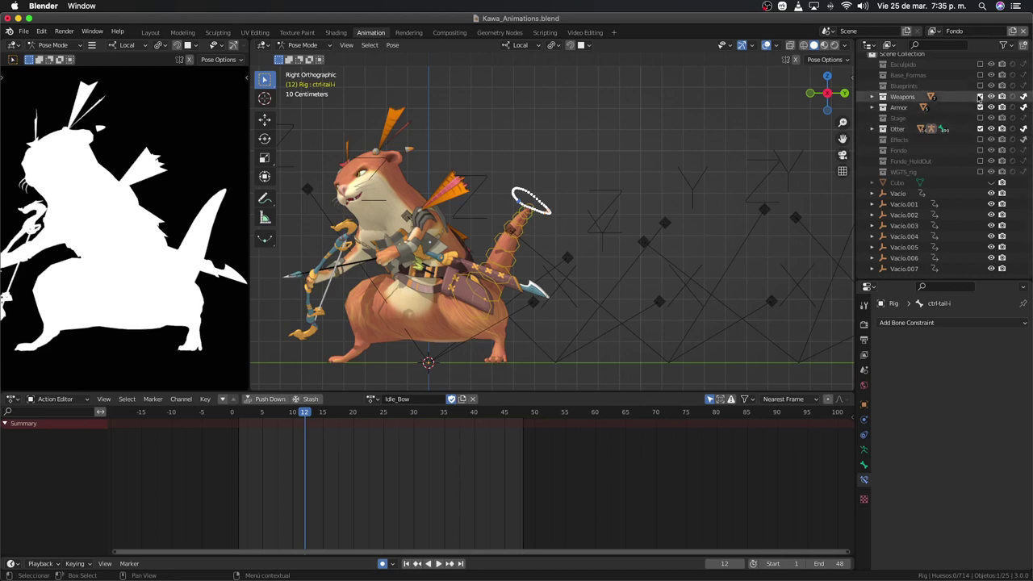
{"action": "key", "text": "n"}
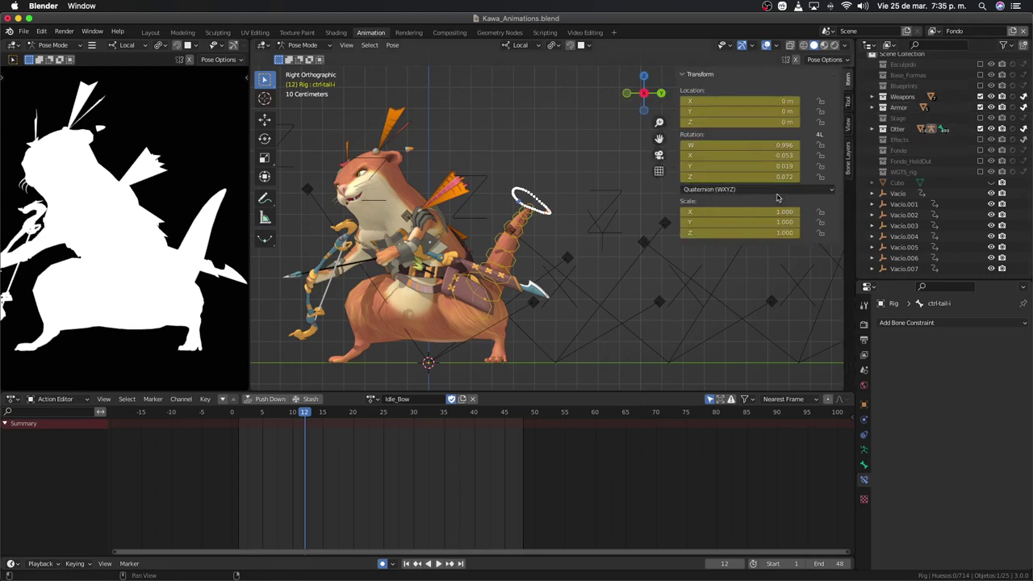
{"action": "scroll", "coordinate": [634, 317], "scroll_direction": "down", "scroll_amount": 4}
{"action": "middle_click_drag", "start_coordinate": [648, 320], "coordinate": [555, 339], "text": "shift"}
{"action": "scroll", "coordinate": [683, 336], "scroll_direction": "down", "scroll_amount": 1}
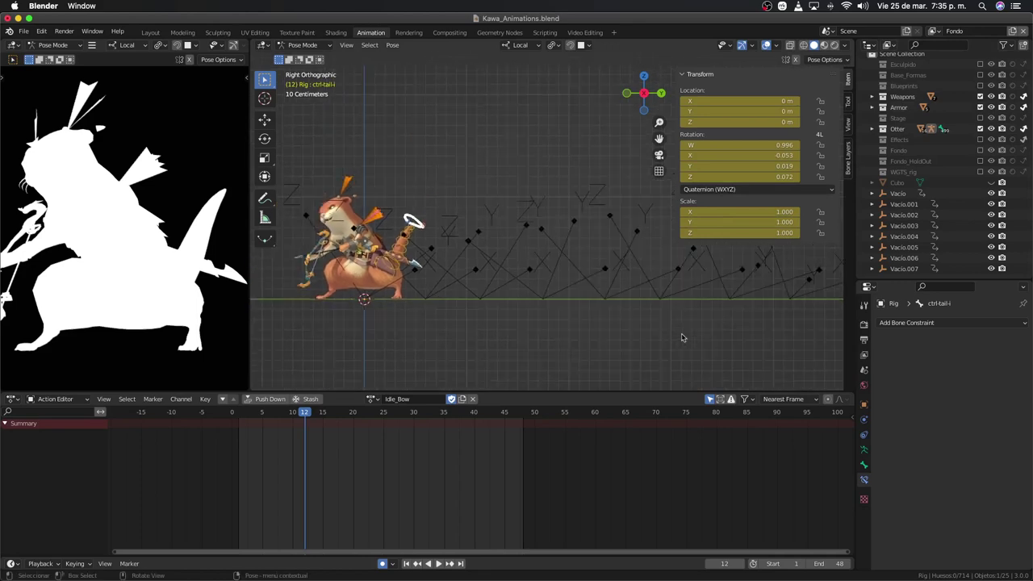
{"action": "key", "text": "ctrl+Tab"}
{"action": "scroll", "coordinate": [710, 335], "scroll_direction": "down", "scroll_amount": 2}
{"action": "scroll", "coordinate": [646, 283], "scroll_direction": "up", "scroll_amount": 5}
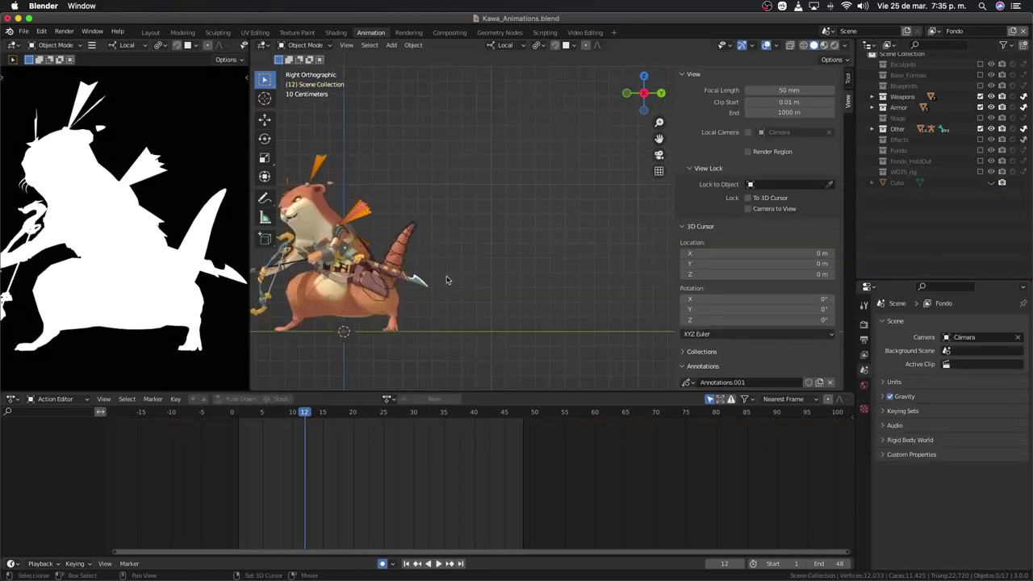
{"action": "scroll", "coordinate": [616, 256], "scroll_direction": "up", "scroll_amount": 3}
{"action": "key", "text": "ctrl+Tab"}
{"action": "scroll", "coordinate": [525, 186], "scroll_direction": "down", "scroll_amount": 1}
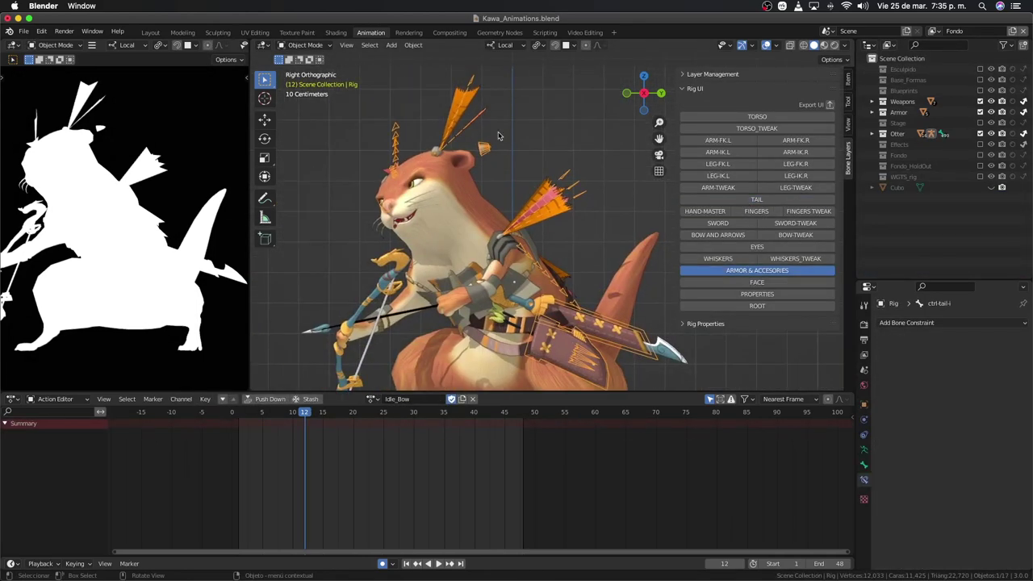
Step: Brush-select the feather and quiver control bones and rotate them into a new pose
{"action": "key", "text": "c"}
{"action": "left_click_drag", "start_coordinate": [583, 176], "coordinate": [568, 289]}
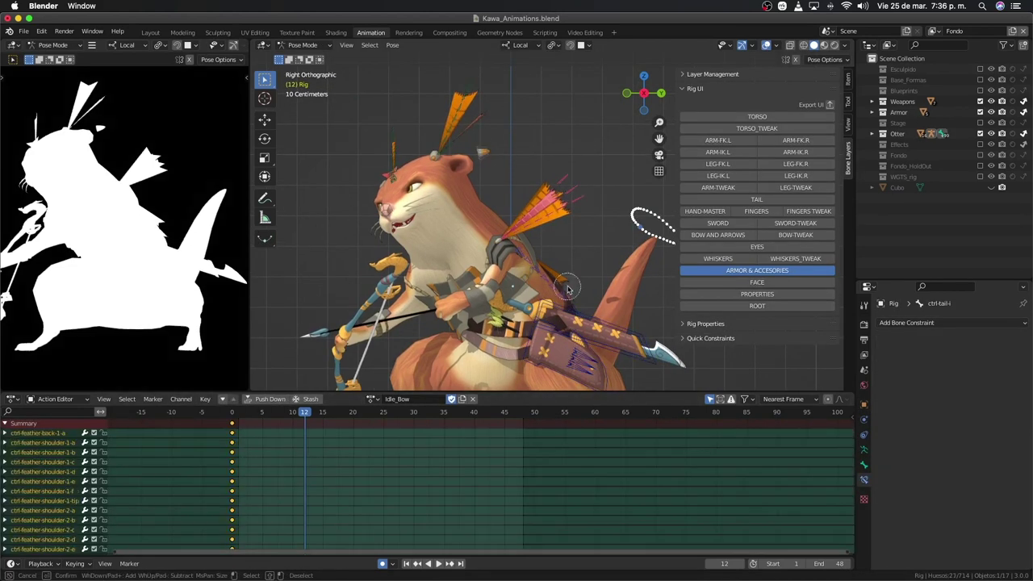
{"action": "key", "text": "r"}
{"action": "left_click", "coordinate": [435, 226]}
Step: Copy the feather keys and paste them at frame 24 later in the loop
{"action": "left_click", "coordinate": [378, 412]}
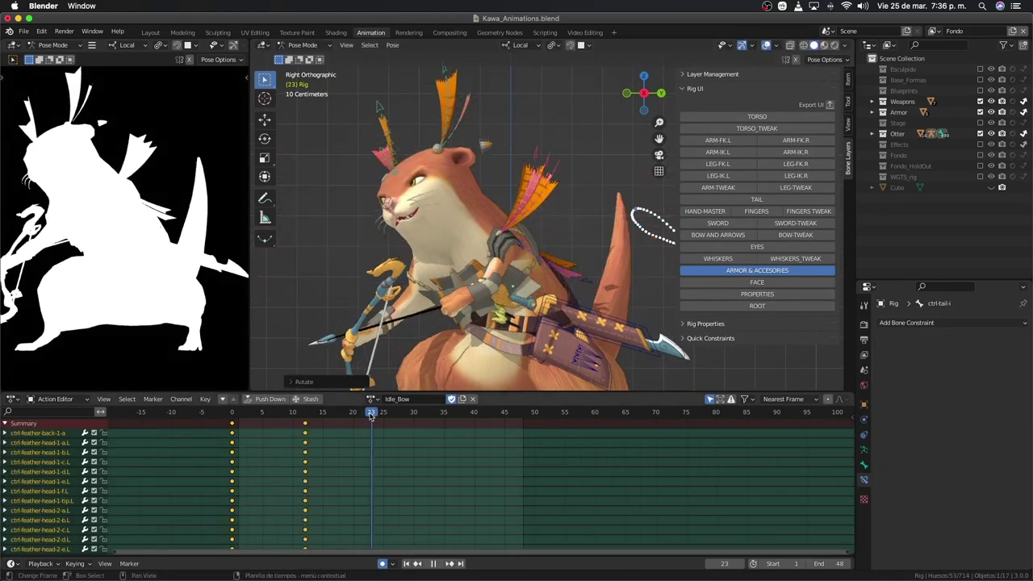
{"action": "key", "text": "ctrl+c"}
{"action": "key", "text": "ctrl+v"}
{"action": "key", "text": "space"}
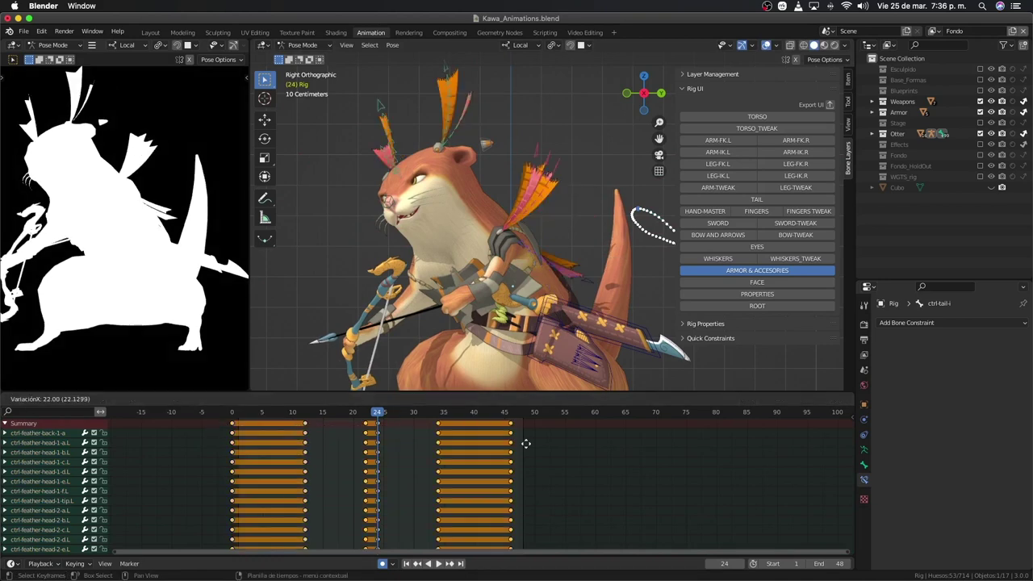
Step: Check the feather curves, then shift the selected feather keys two frames later
{"action": "mouse_move", "coordinate": [484, 209]}
{"action": "middle_mouse_down"}
{"action": "mouse_move", "coordinate": [532, 212]}
{"action": "mouse_move", "coordinate": [677, 258]}
{"action": "middle_mouse_up"}
{"action": "scroll", "coordinate": [516, 215], "scroll_direction": "up", "scroll_amount": 3}
{"action": "key", "text": "ctrl+Tab"}
{"action": "scroll", "coordinate": [581, 234], "scroll_direction": "up", "scroll_amount": 3}
{"action": "key", "text": "ctrl+Tab"}
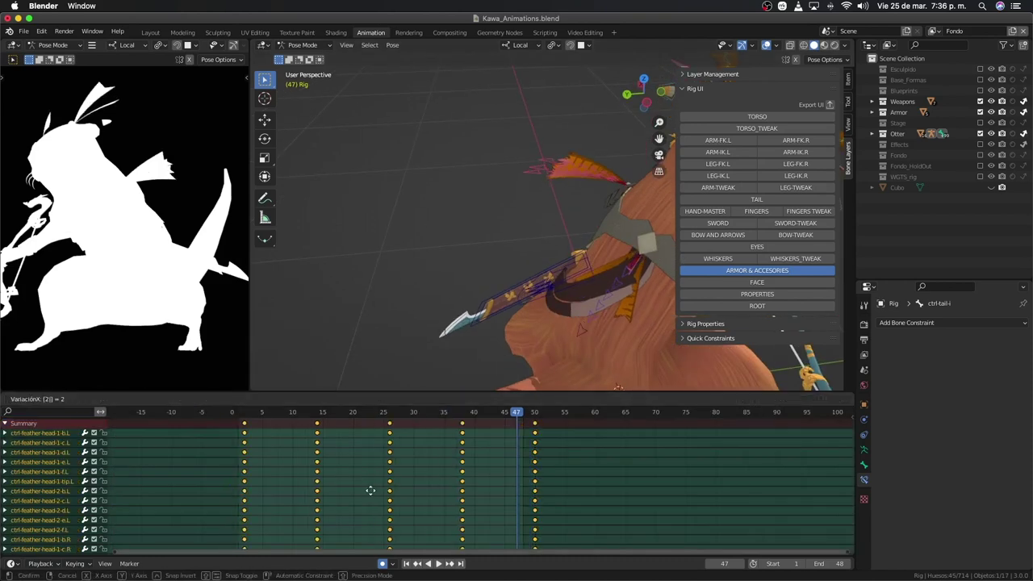
{"action": "scroll", "coordinate": [485, 218], "scroll_direction": "down", "scroll_amount": 5}
{"action": "middle_click_drag", "start_coordinate": [485, 217], "coordinate": [487, 174]}
{"action": "key", "text": "Escape"}
Step: Brush bones out of the selection until only the last few feather tips remain
{"action": "middle_click_drag", "start_coordinate": [519, 109], "coordinate": [485, 302]}
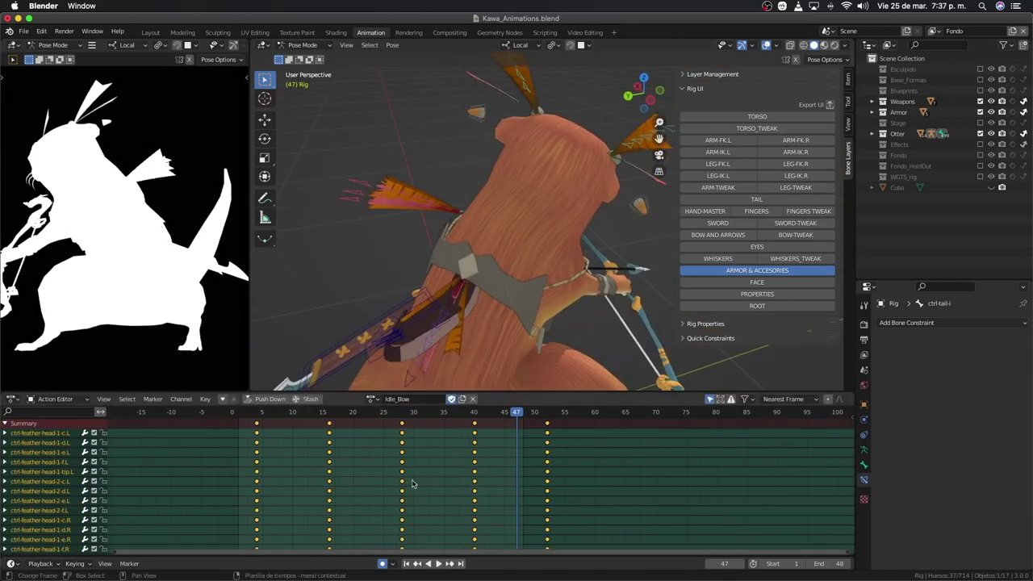
{"action": "middle_click_drag", "start_coordinate": [416, 371], "coordinate": [423, 233]}
{"action": "key", "text": "c"}
{"action": "middle_click_drag", "start_coordinate": [602, 165], "coordinate": [404, 410]}
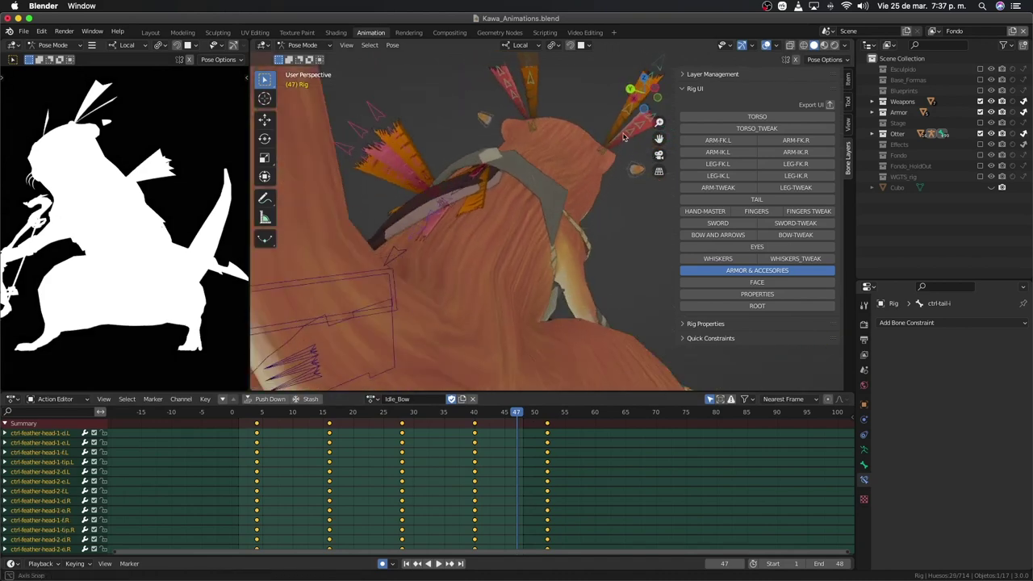
{"action": "middle_click_drag", "start_coordinate": [441, 141], "coordinate": [590, 115]}
{"action": "key", "text": "c"}
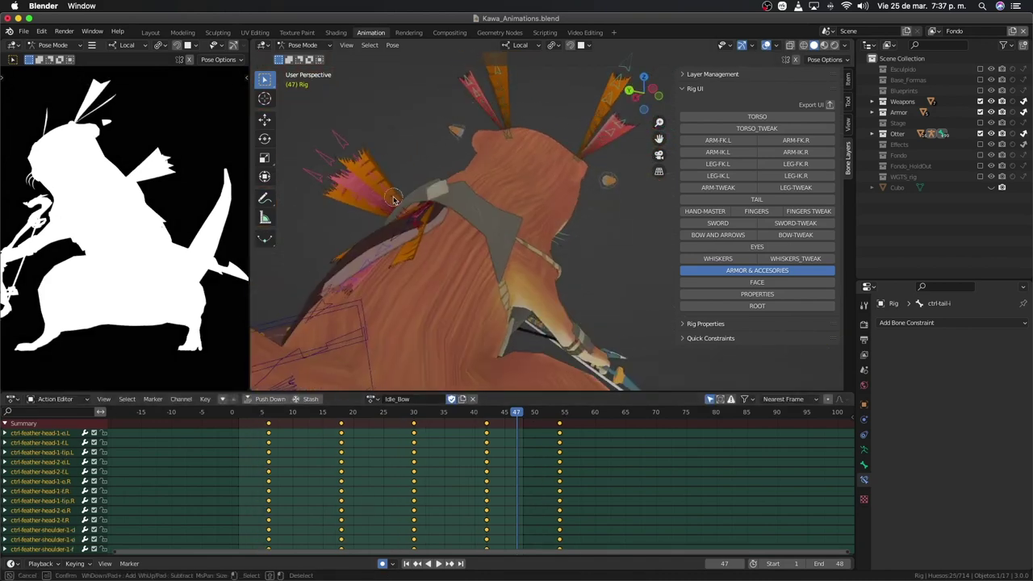
{"action": "middle_click_drag", "start_coordinate": [394, 200], "coordinate": [428, 275]}
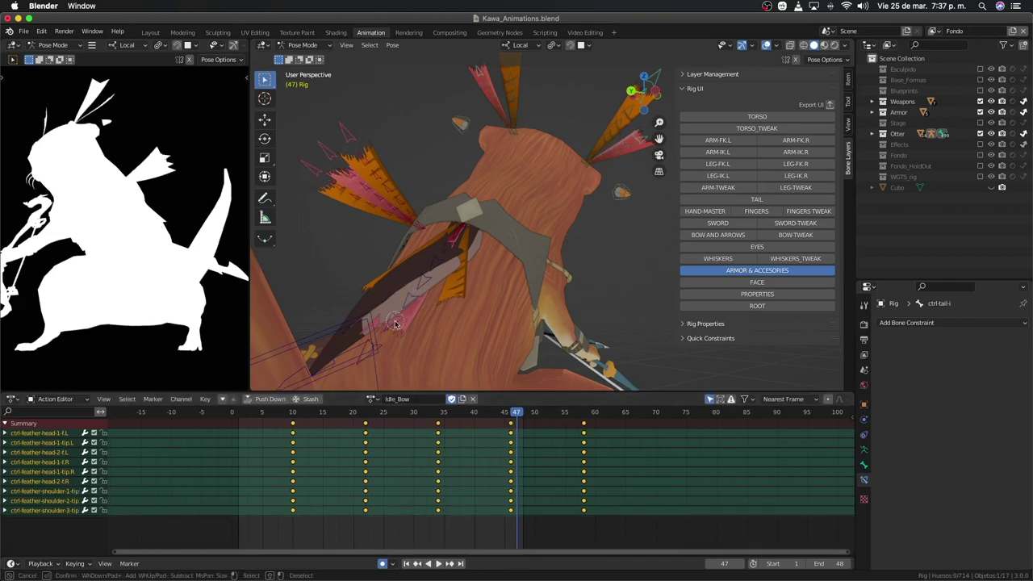
{"action": "mouse_move", "coordinate": [411, 485]}
{"action": "middle_mouse_down"}
{"action": "mouse_move", "coordinate": [404, 317]}
{"action": "mouse_move", "coordinate": [543, 274]}
{"action": "middle_mouse_up"}
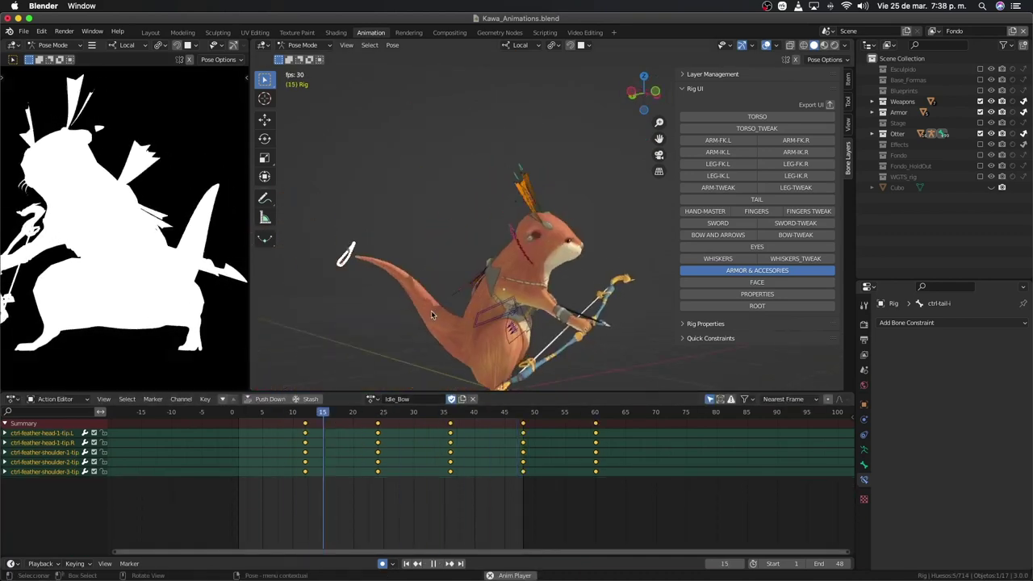
Step: Reselect all the head feather bones and play the animation to check the stagger
{"action": "left_click_drag", "start_coordinate": [543, 275], "coordinate": [472, 163]}
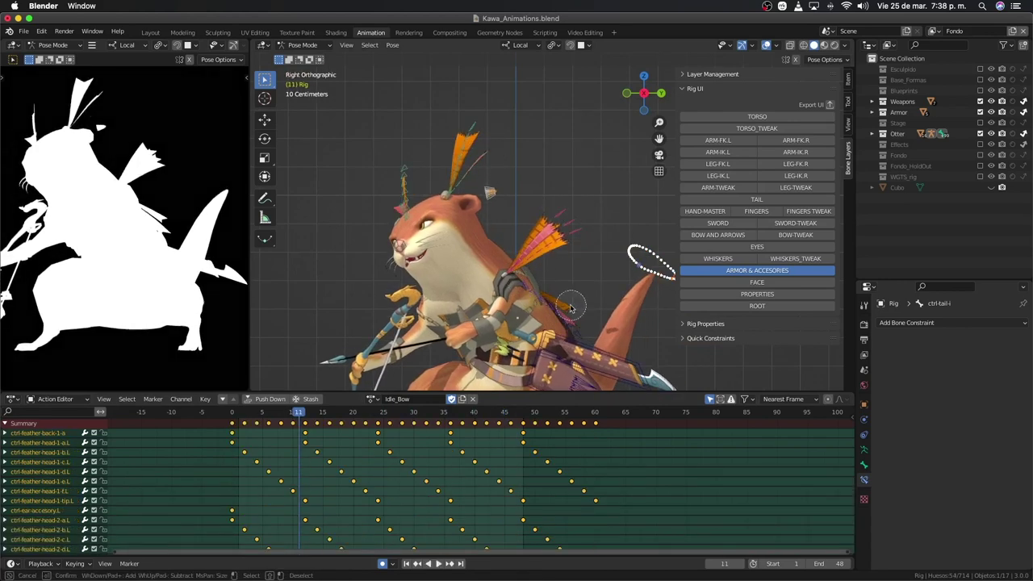
{"action": "key", "text": "Escape"}
{"action": "middle_click_drag", "start_coordinate": [569, 308], "coordinate": [519, 218]}
{"action": "key", "text": "space"}
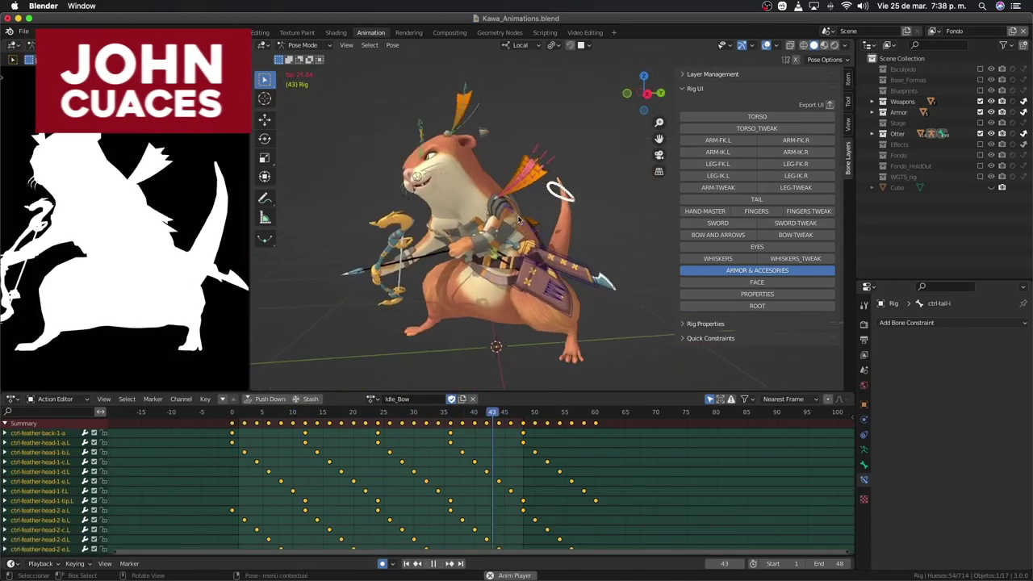
Step: In the Graph Editor, set the scaling pivot and scale the feather curves down vertically
{"action": "key", "text": "ctrl+Tab"}
{"action": "left_click", "coordinate": [748, 398]}
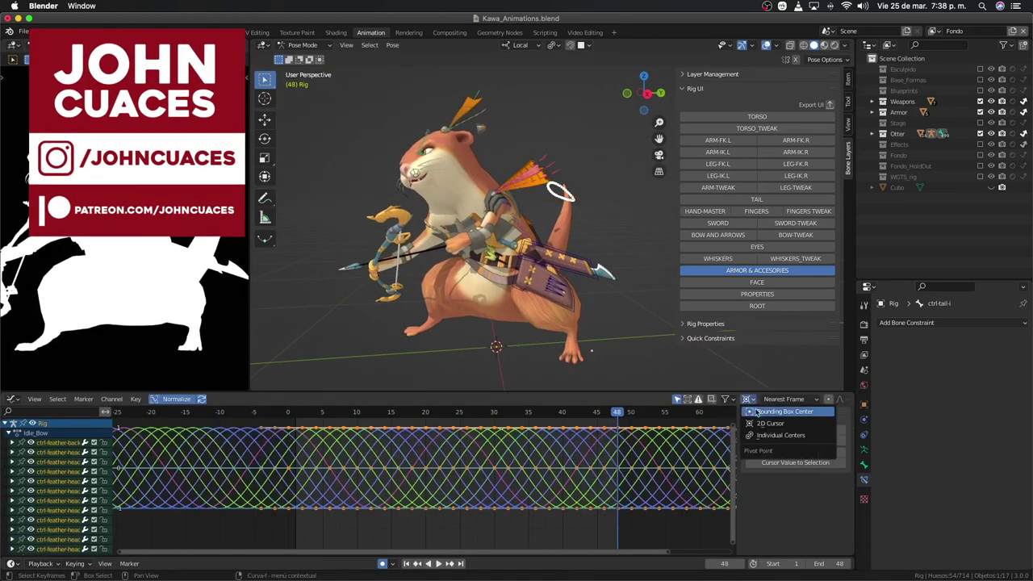
{"action": "left_click", "coordinate": [756, 411]}
{"action": "key", "text": "space"}
{"action": "key", "text": "s"}
{"action": "key", "text": "y"}
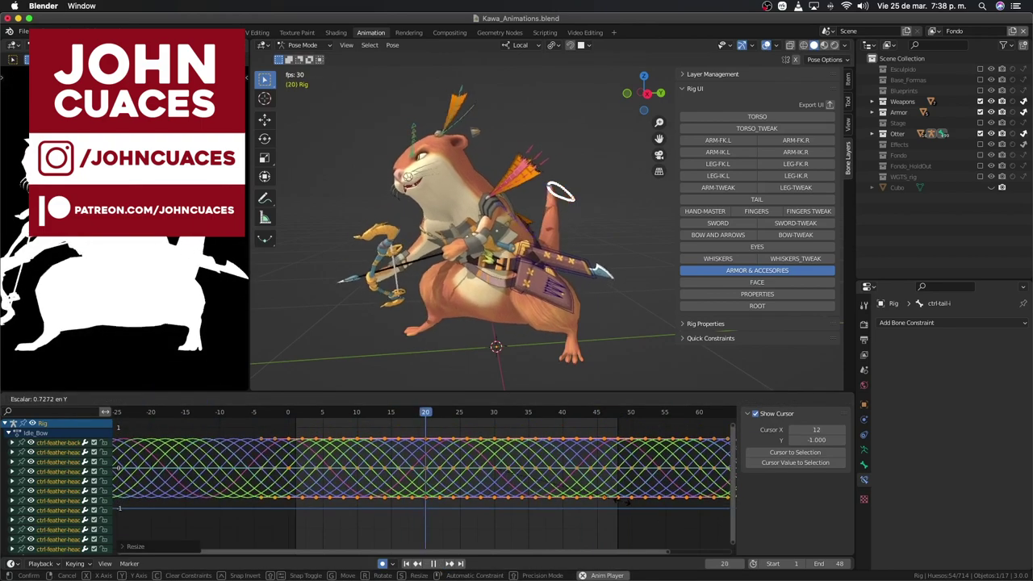
{"action": "left_click", "coordinate": [622, 501]}
Step: In the Dope Sheet, shift the feather keys about 3 frames later, undoing a shift to frame 0
{"action": "key", "text": "ctrl+Tab"}
{"action": "key", "text": "space"}
{"action": "right_click", "coordinate": [495, 471]}
{"action": "key", "text": "Escape"}
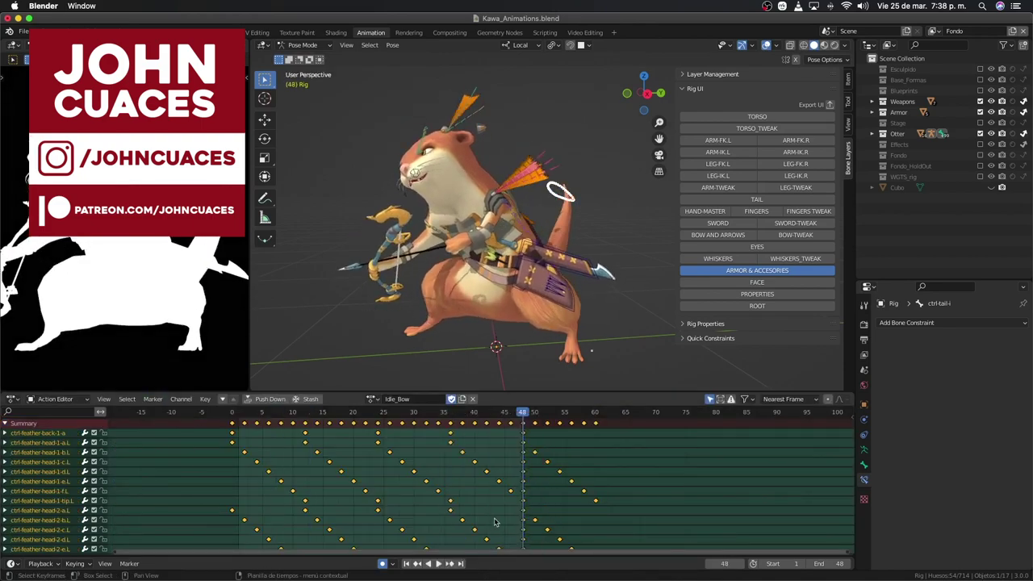
{"action": "key", "text": "KP_3"}
{"action": "key", "text": "space"}
{"action": "key", "text": "space"}
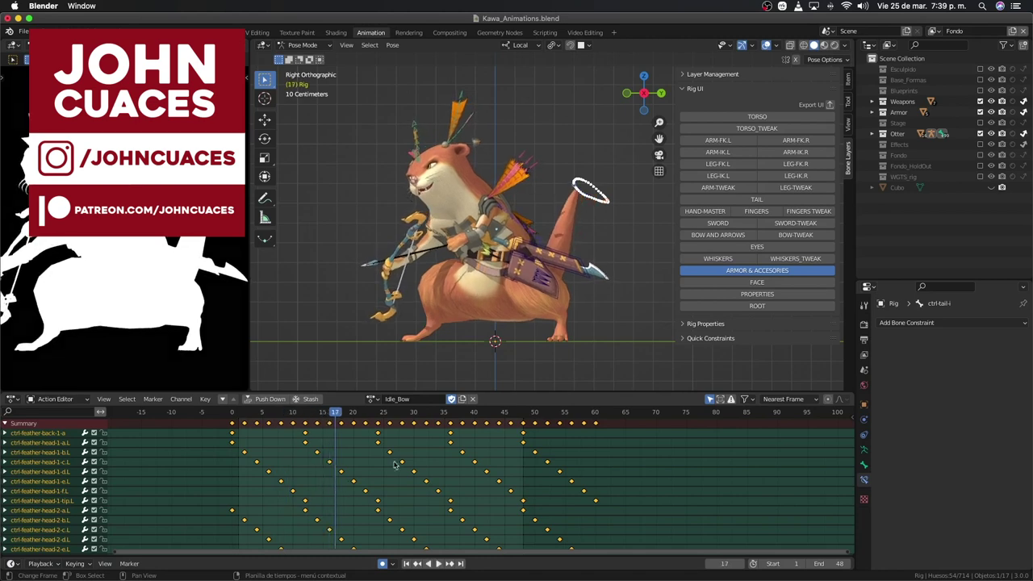
{"action": "key", "text": "g"}
{"action": "left_click", "coordinate": [412, 476]}
{"action": "key", "text": "space"}
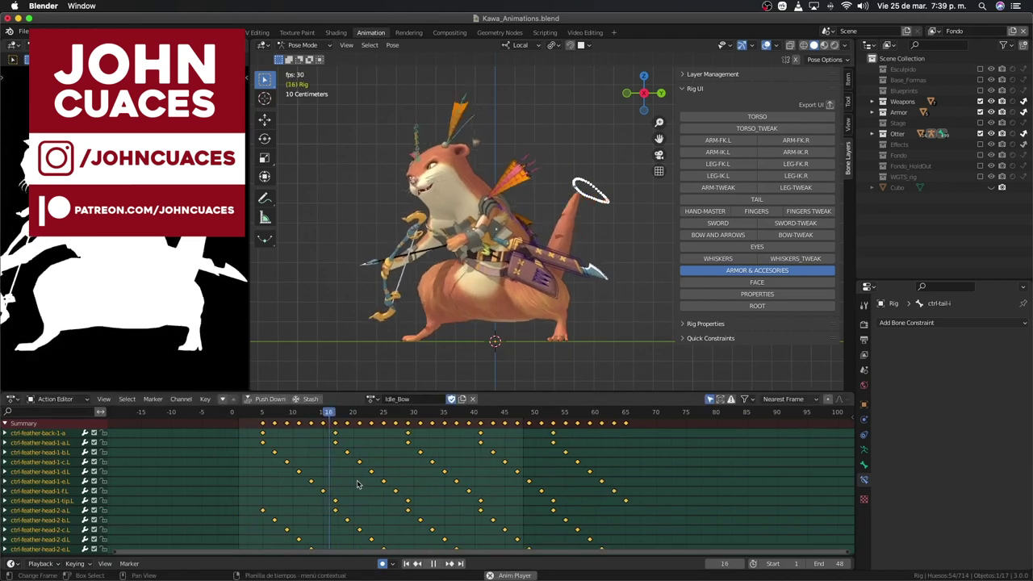
{"action": "key", "text": "g"}
{"action": "left_click", "coordinate": [491, 436]}
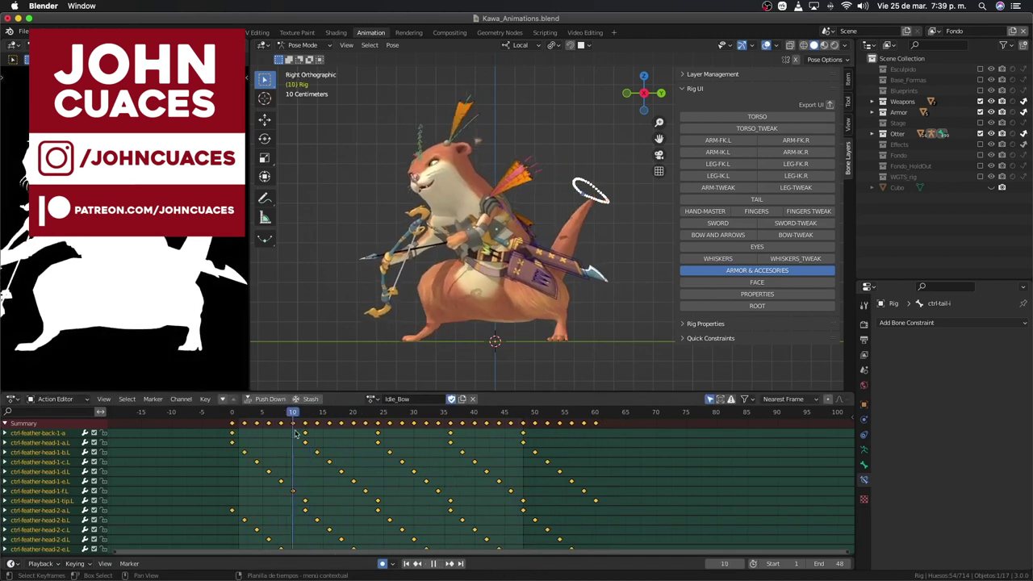
{"action": "key", "text": "ctrl+z"}
Step: Stretch the feather keyframes longer in time from frame 0
{"action": "right_click", "coordinate": [484, 408]}
{"action": "mouse_move", "coordinate": [502, 407]}
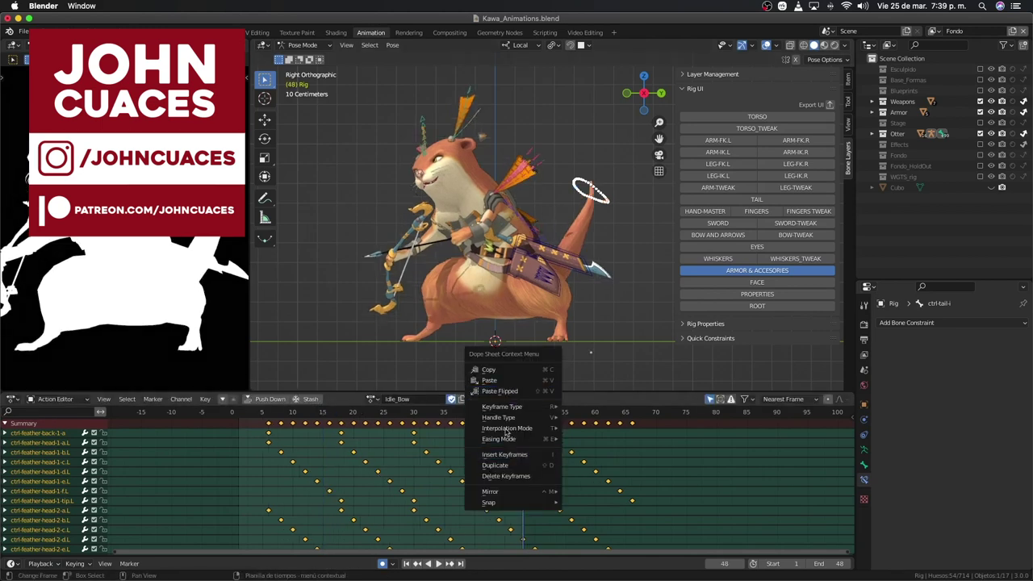
{"action": "left_click", "coordinate": [534, 407]}
{"action": "key", "text": "s"}
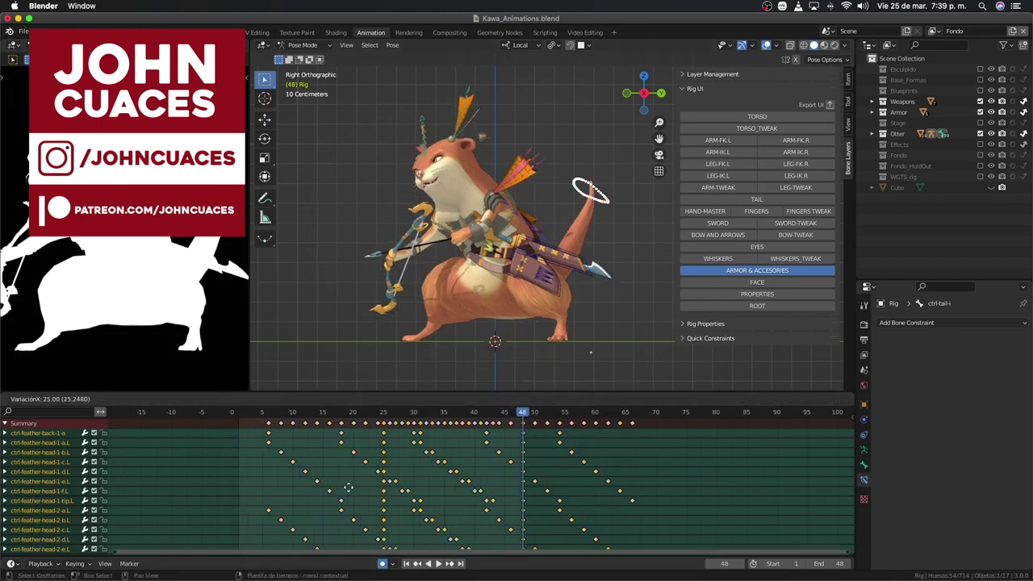
{"action": "left_click", "coordinate": [657, 474]}
Step: Frame all the feather curves in the Graph Editor and play the animation to preview them
{"action": "key", "text": "ctrl+Tab"}
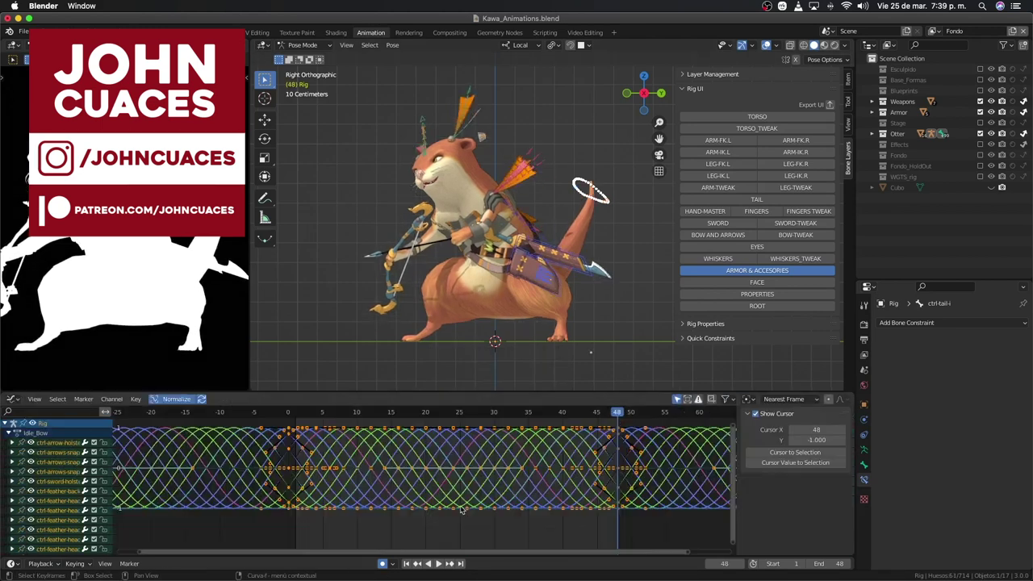
{"action": "key", "text": "Home"}
{"action": "key", "text": "space"}
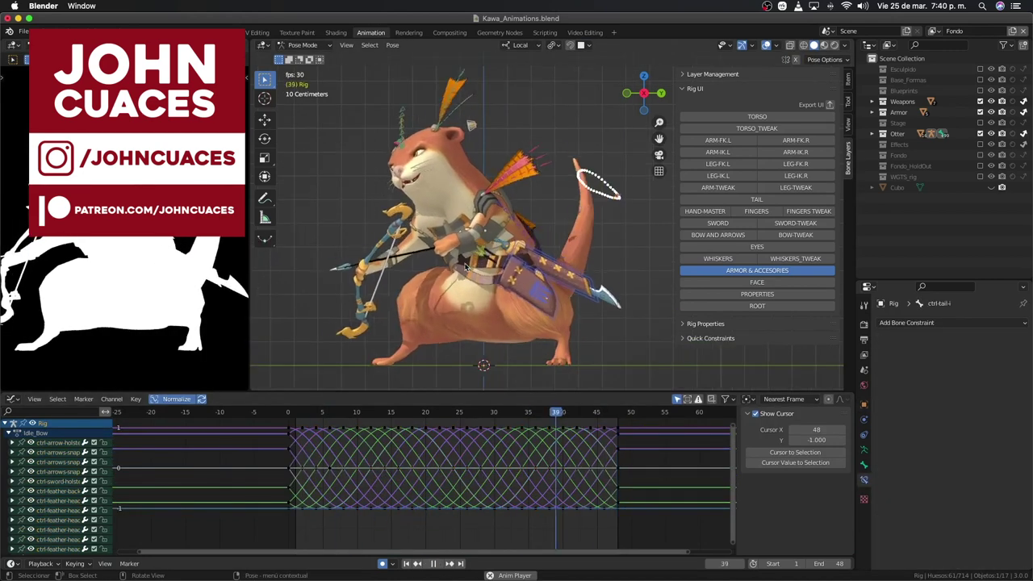
{"action": "key", "text": "space"}
{"action": "left_click", "coordinate": [460, 138]}
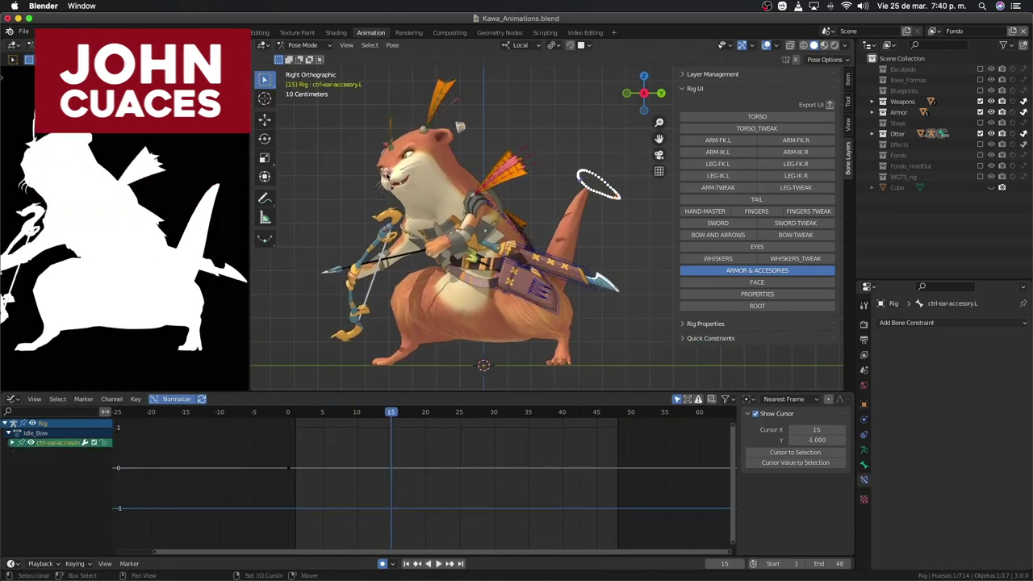
Step: Add sphere empties with Copy Transforms constraints following the ear accessory bones, including ctrl-ear-accessory.L
{"action": "key", "text": "ctrl+Tab"}
{"action": "key", "text": "shift+a"}
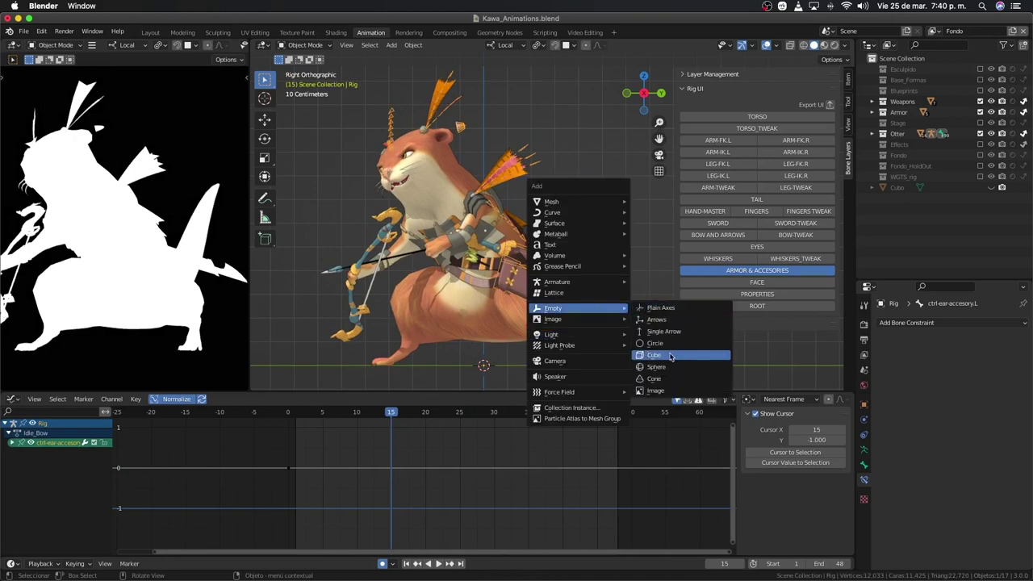
{"action": "left_click", "coordinate": [659, 367]}
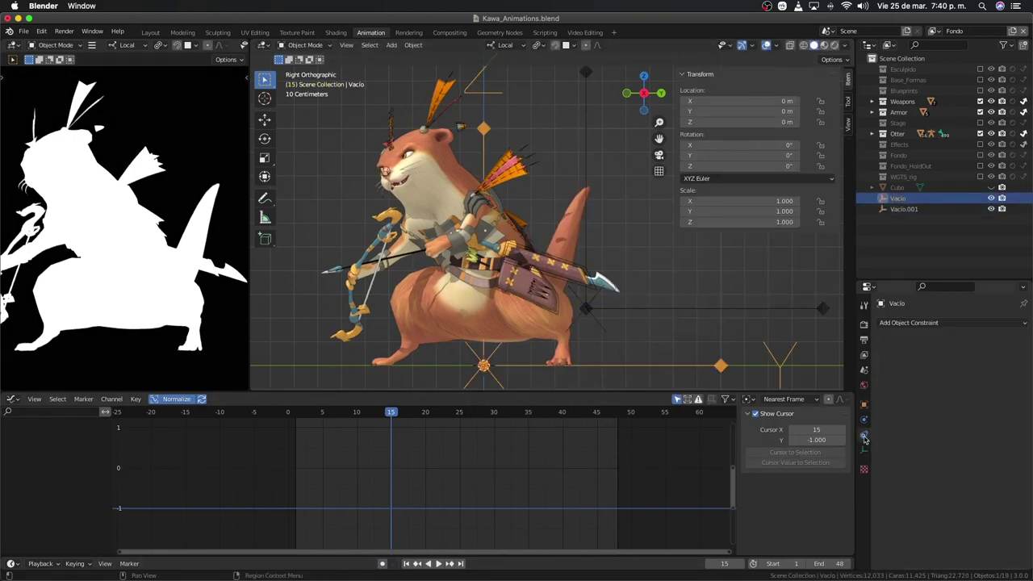
{"action": "left_click", "coordinate": [912, 322]}
{"action": "left_click", "coordinate": [868, 390]}
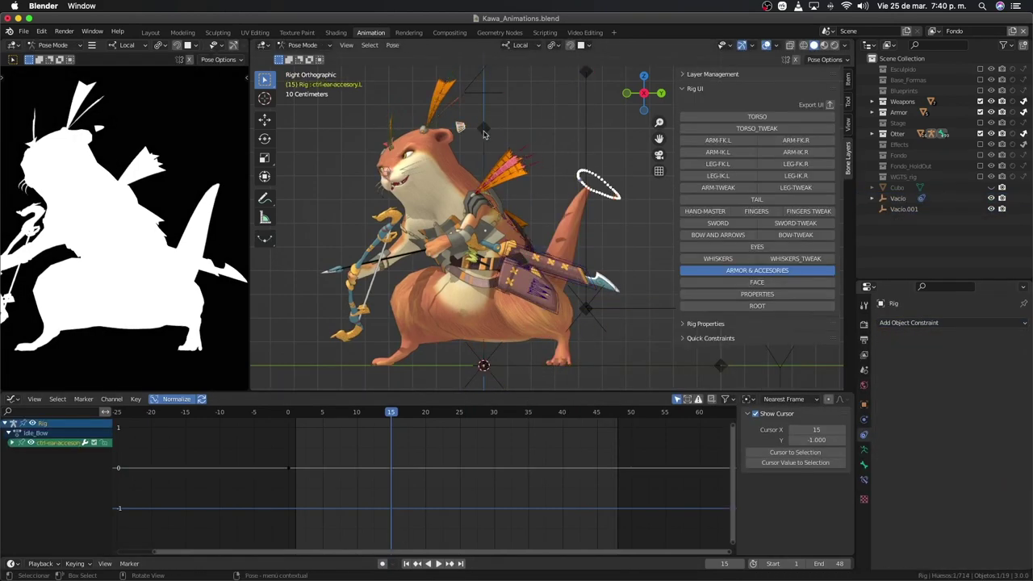
{"action": "left_click", "coordinate": [904, 209]}
{"action": "left_click", "coordinate": [912, 322]}
{"action": "left_click", "coordinate": [863, 390]}
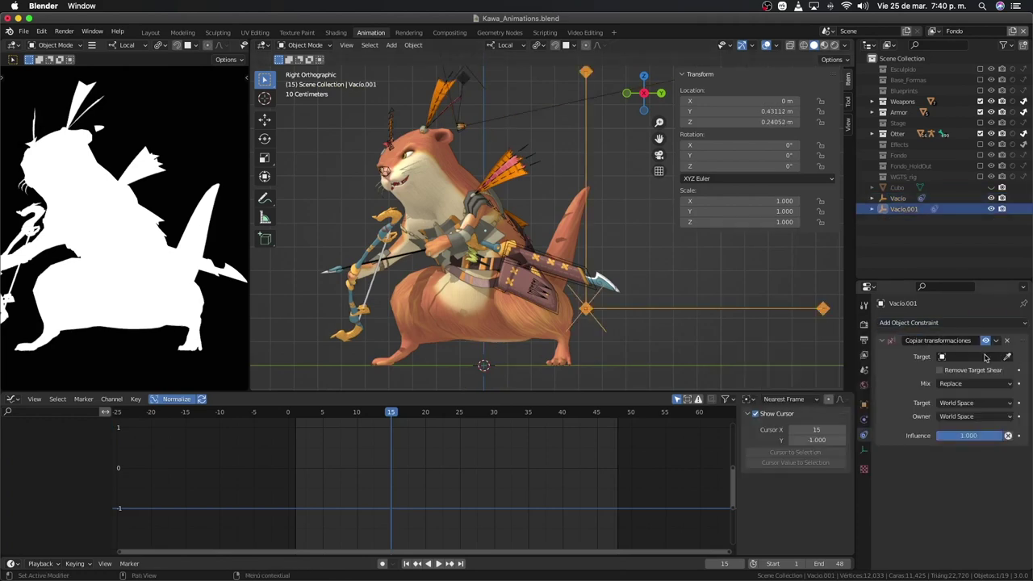
{"action": "left_click", "coordinate": [964, 369]}
{"action": "left_click", "coordinate": [936, 407]}
Step: Bake the empties' followed motion into keyframes, removing the constraints after baking
{"action": "key", "text": "F3"}
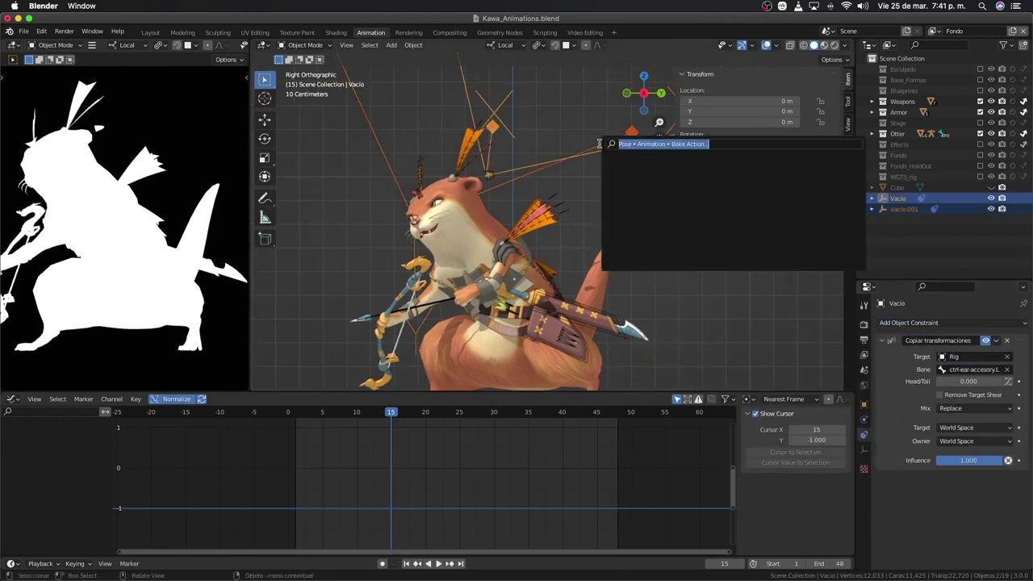
{"action": "left_click", "coordinate": [613, 154]}
{"action": "left_click", "coordinate": [595, 295]}
{"action": "left_click", "coordinate": [595, 307]}
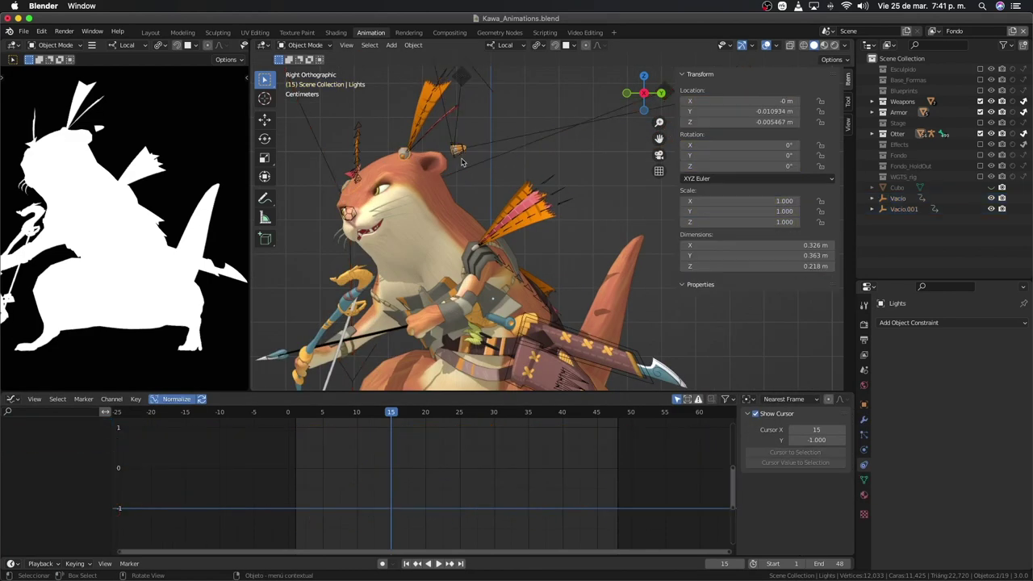
Step: Give the left and right ear accessory bones Copy Location constraints targeting Vacío and Vacío.001
{"action": "left_click", "coordinate": [928, 322]}
{"action": "left_click", "coordinate": [838, 353]}
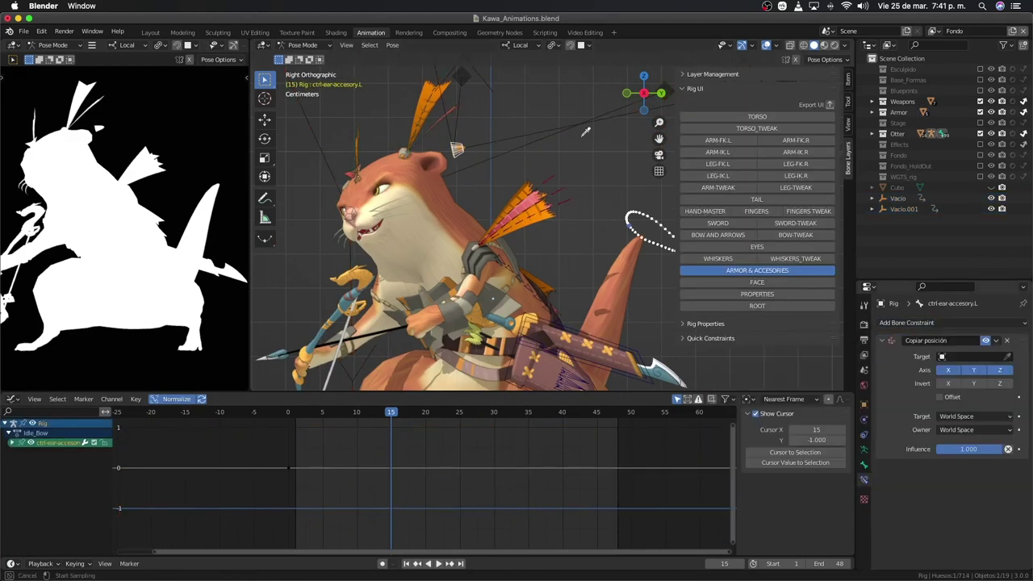
{"action": "left_click", "coordinate": [508, 140]}
{"action": "left_click", "coordinate": [918, 322]}
{"action": "left_click", "coordinate": [838, 353]}
Step: Preview the ear motion, then bake the ear accessory bones' motion into keyframes
{"action": "key", "text": "space"}
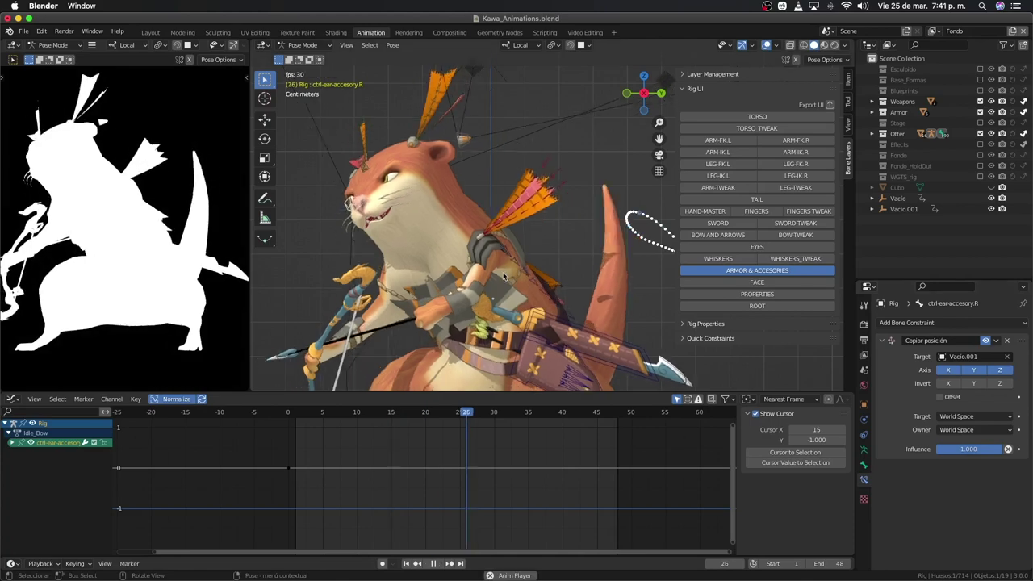
{"action": "key", "text": "F3"}
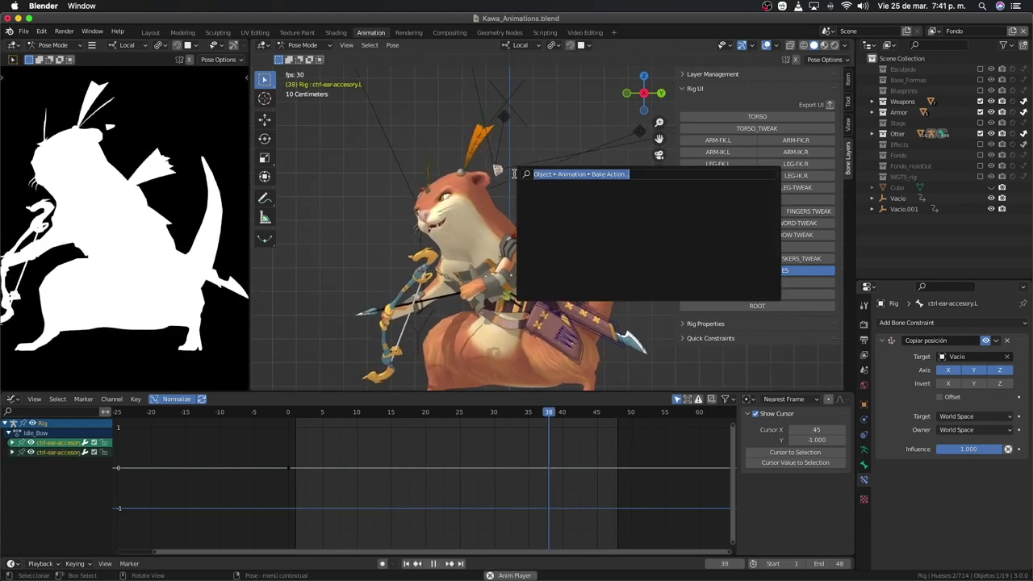
{"action": "key", "text": "Return"}
{"action": "left_click", "coordinate": [499, 339]}
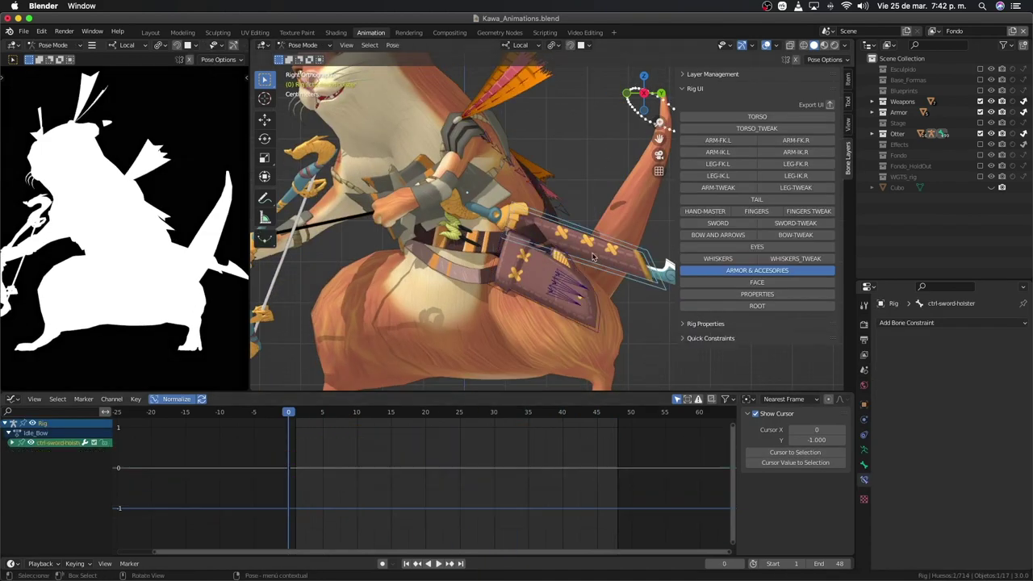
Step: Tilt the sword holster with trackball rotation, key both holster bones at frame 0, and play
{"action": "key", "text": "r"}
{"action": "key", "text": "z"}
{"action": "key", "text": "z"}
{"action": "key", "text": "r"}
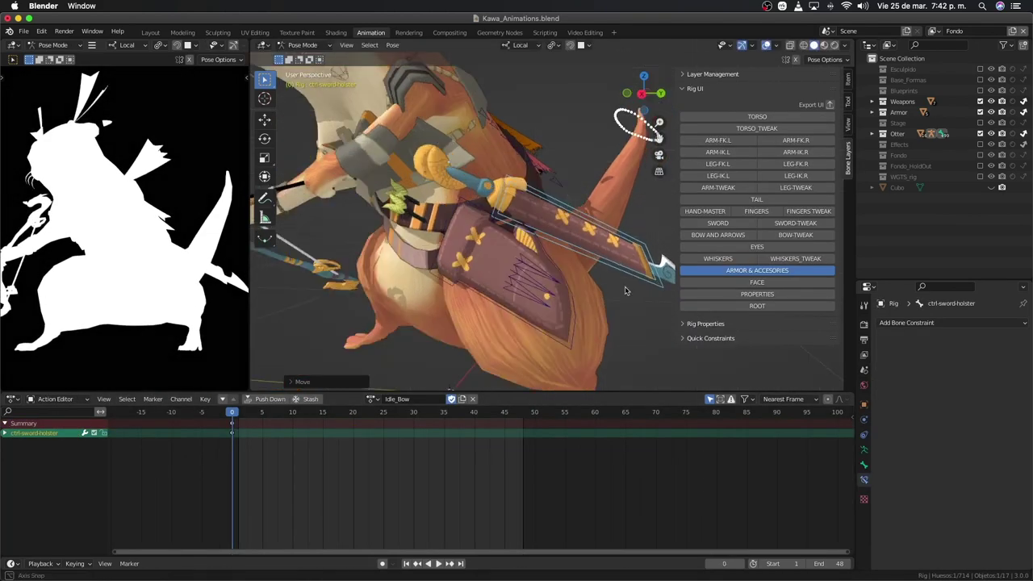
{"action": "middle_click_drag", "start_coordinate": [635, 276], "coordinate": [457, 374]}
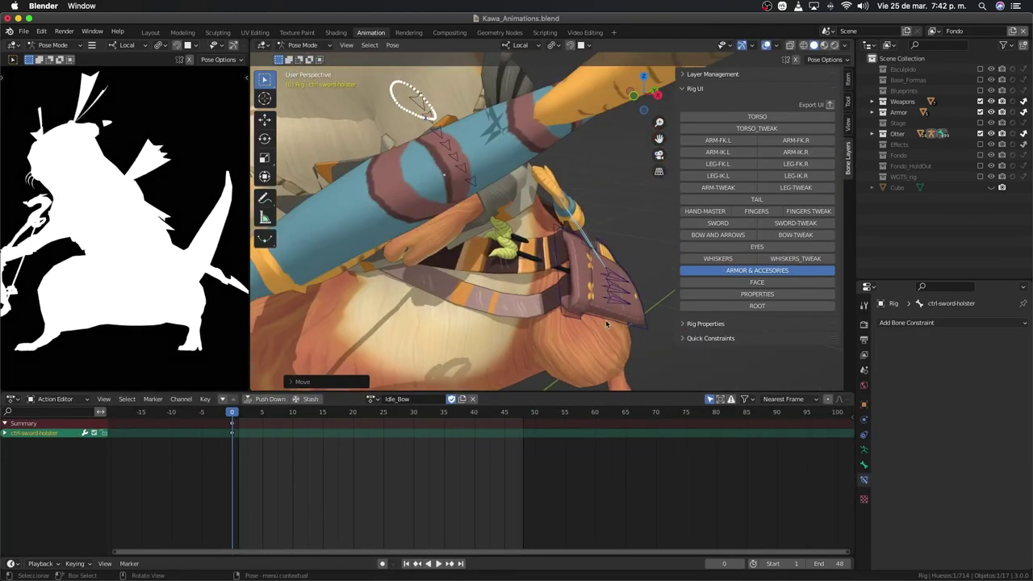
{"action": "mouse_move", "coordinate": [606, 320]}
{"action": "middle_mouse_down"}
{"action": "mouse_move", "coordinate": [522, 314]}
{"action": "mouse_move", "coordinate": [453, 342]}
{"action": "middle_mouse_up"}
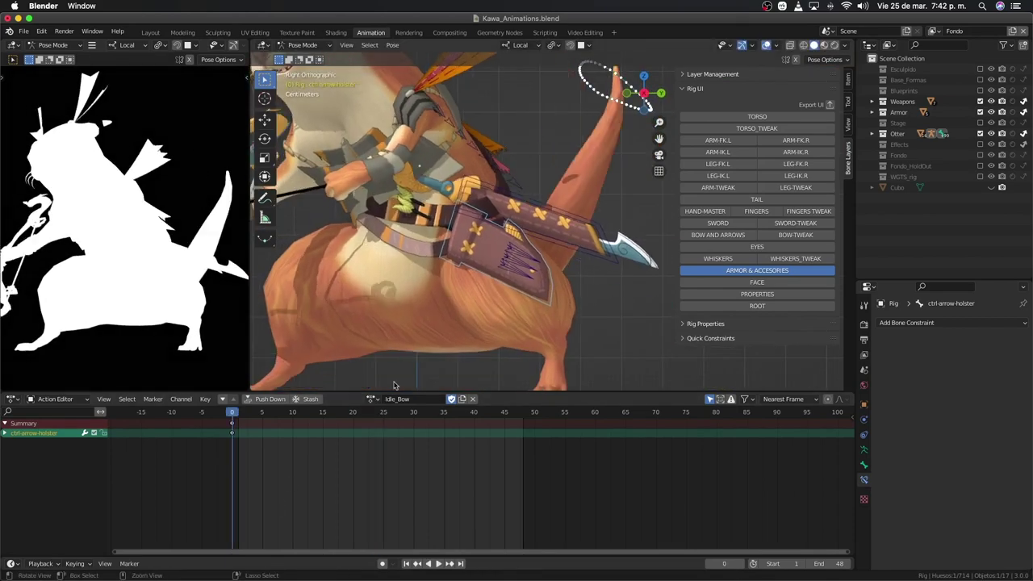
{"action": "key", "text": "i"}
{"action": "key", "text": "space"}
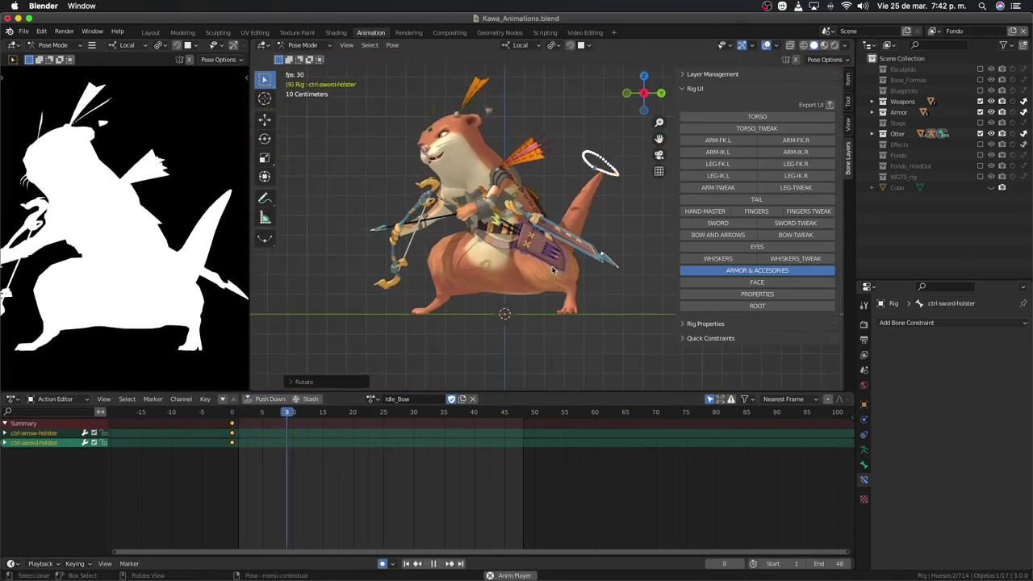